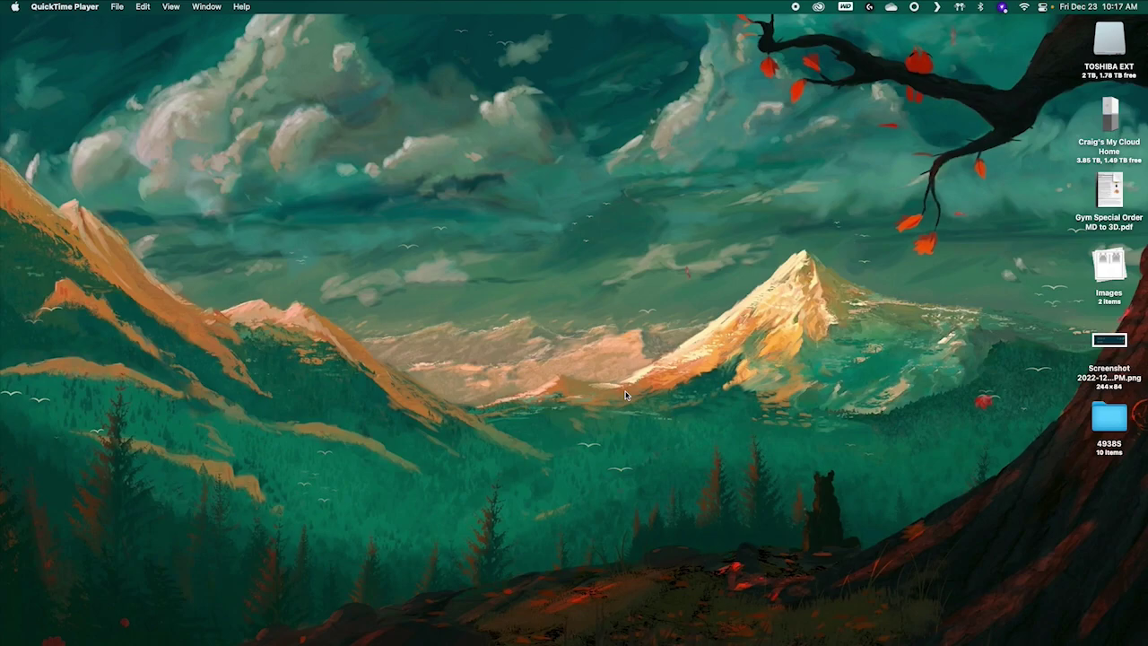
# Step: Bring up the Gym Special Order MD to 3D.pdf guide in Preview and read from Getting Started through the start of ABC Areas
pyautogui.moveTo(466, 640)
pyautogui.press('super+Tab')
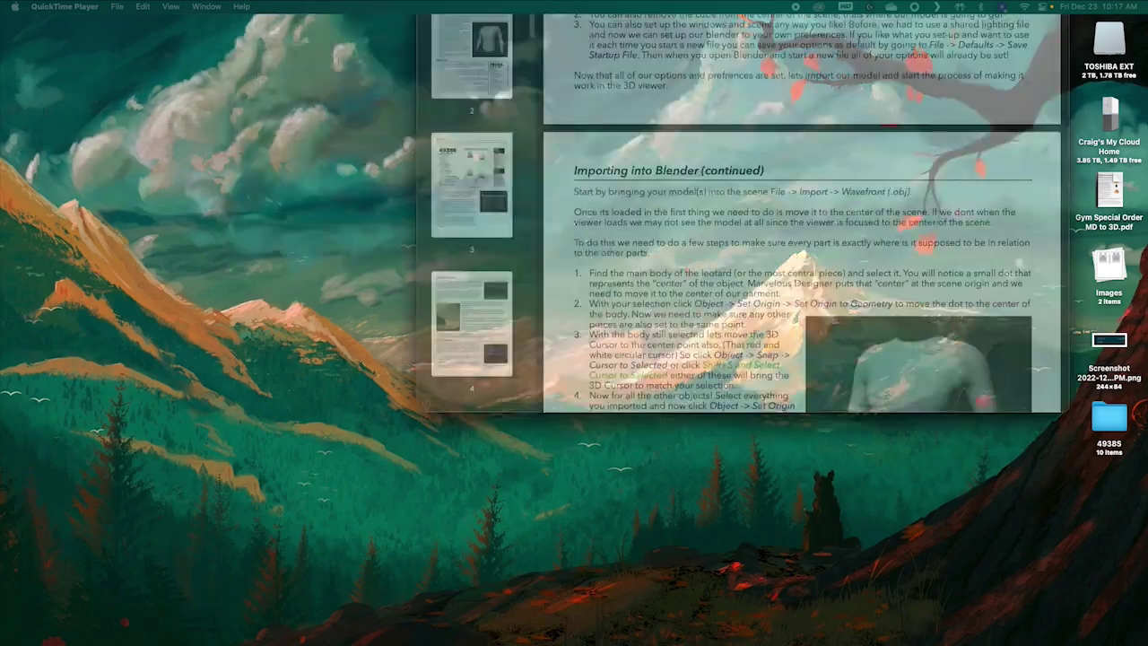
pyautogui.scroll(5, 542, 217)
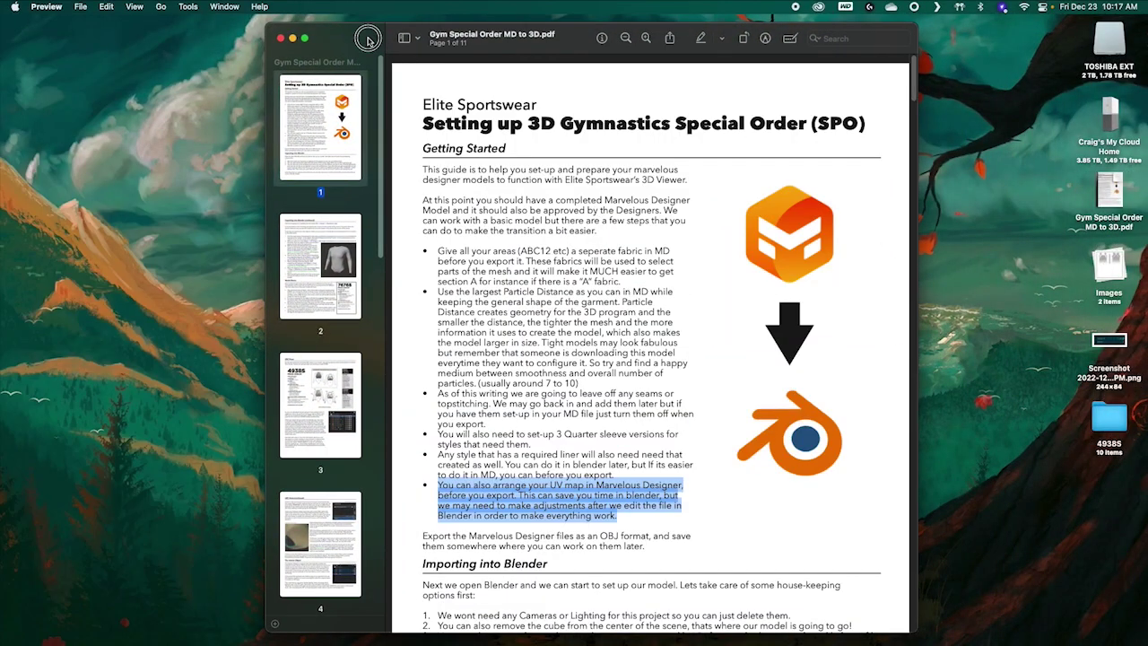
pyautogui.moveTo(370, 41); pyautogui.dragTo(364, 36)
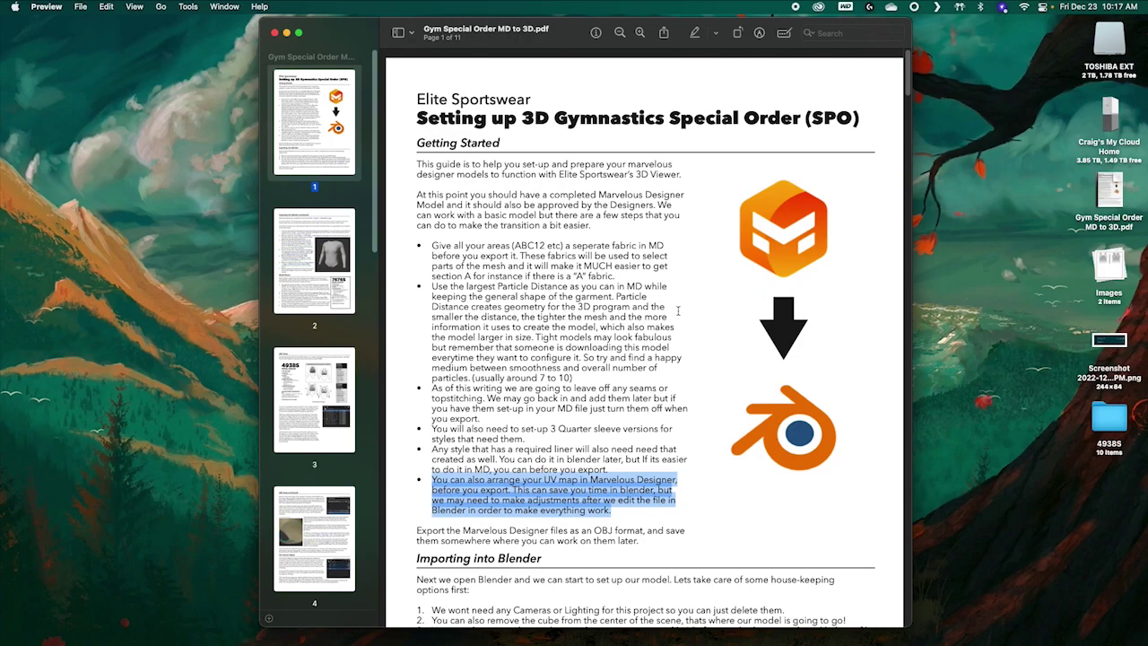
pyautogui.scroll(-5, 677, 310)
pyautogui.click(725, 277)
pyautogui.scroll(-6, 712, 332)
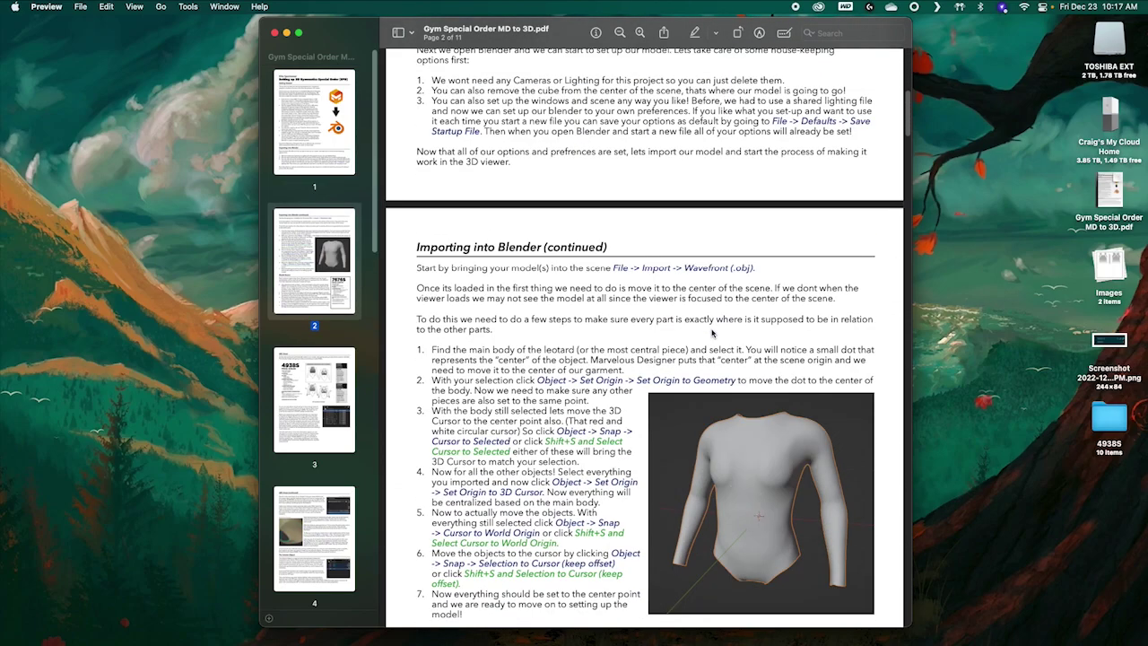
pyautogui.scroll(-9, 712, 333)
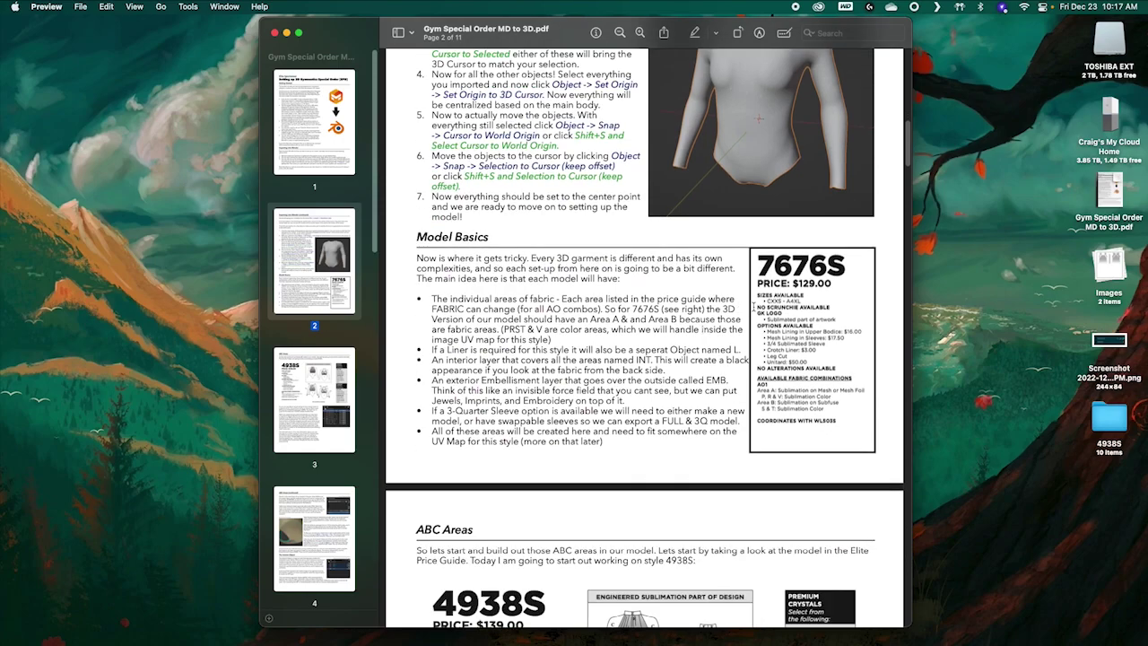
pyautogui.scroll(-4, 751, 305)
pyautogui.scroll(-9, 751, 304)
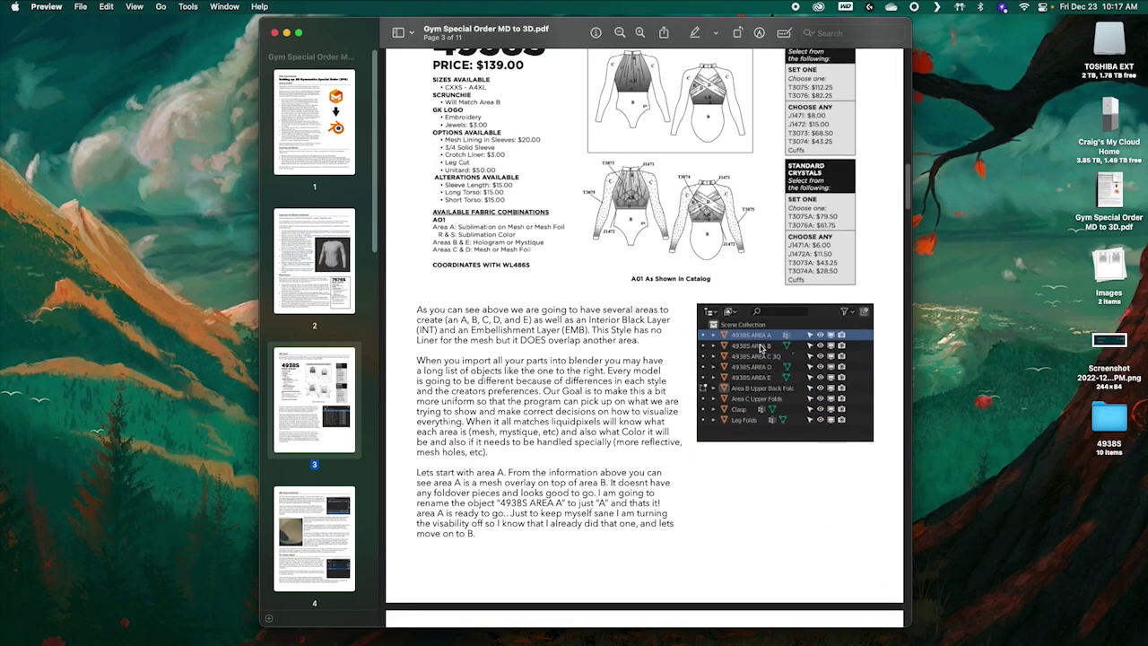
# Step: Read the guide's ABC Areas, Interior Object, Embellishment Object and Final Steps sections, return to page 1, and close the document
pyautogui.scroll(-6, 759, 348)
pyautogui.scroll(-3, 759, 348)
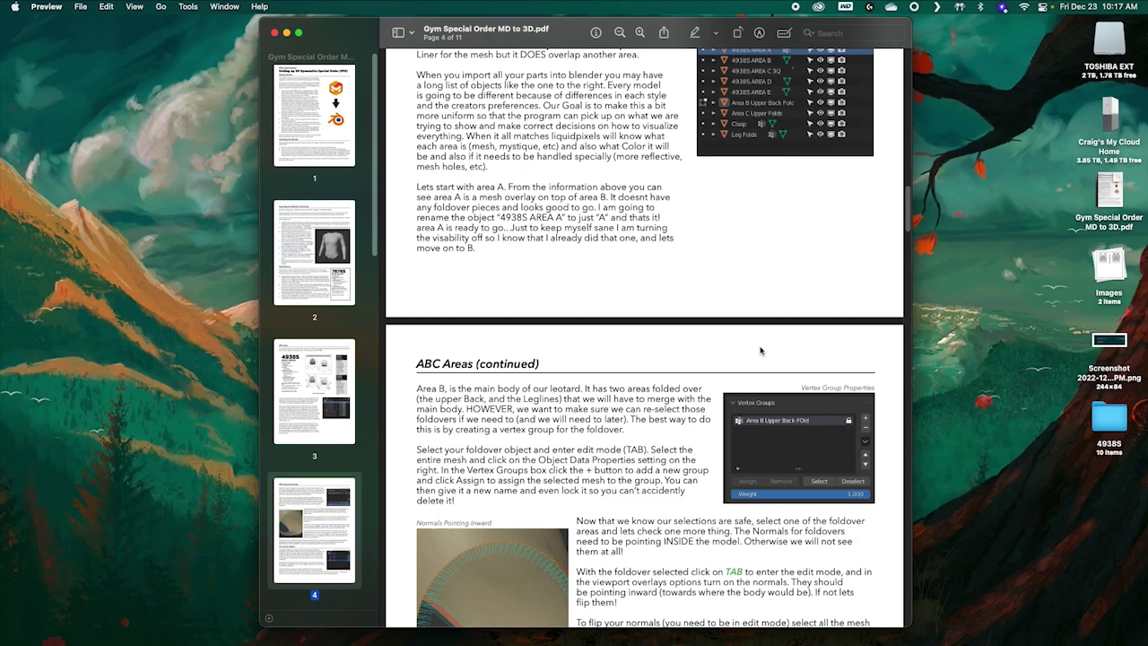
pyautogui.scroll(-5, 759, 348)
pyautogui.scroll(-5, 760, 349)
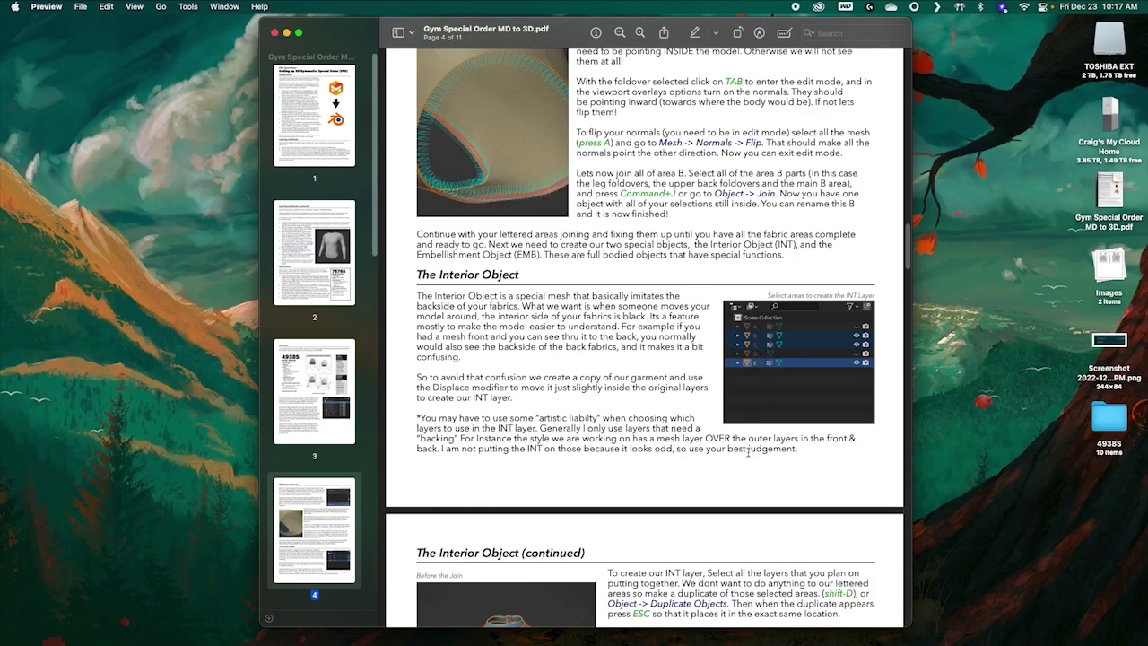
pyautogui.scroll(-4, 747, 439)
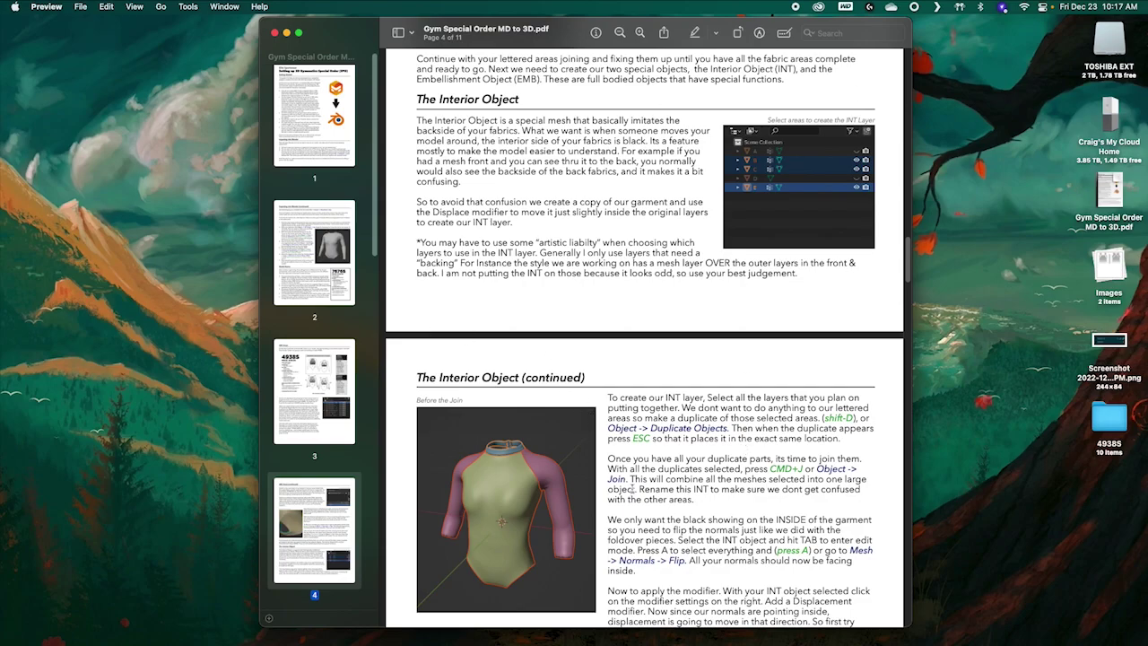
pyautogui.scroll(-5, 632, 476)
pyautogui.scroll(-8, 630, 470)
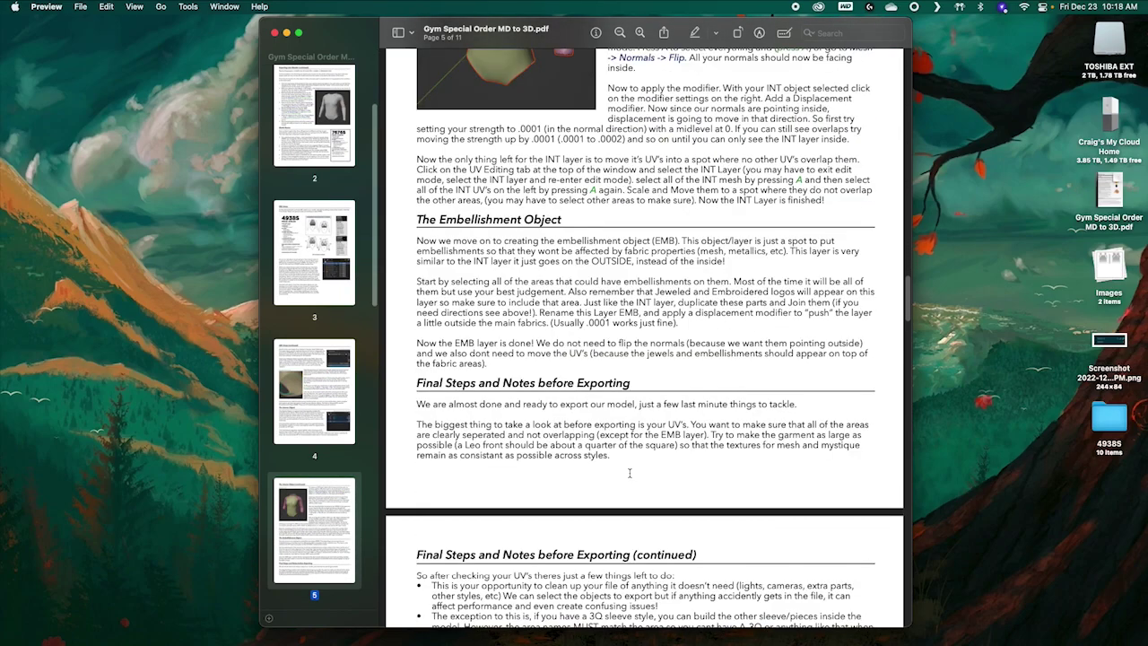
pyautogui.scroll(20, 629, 472)
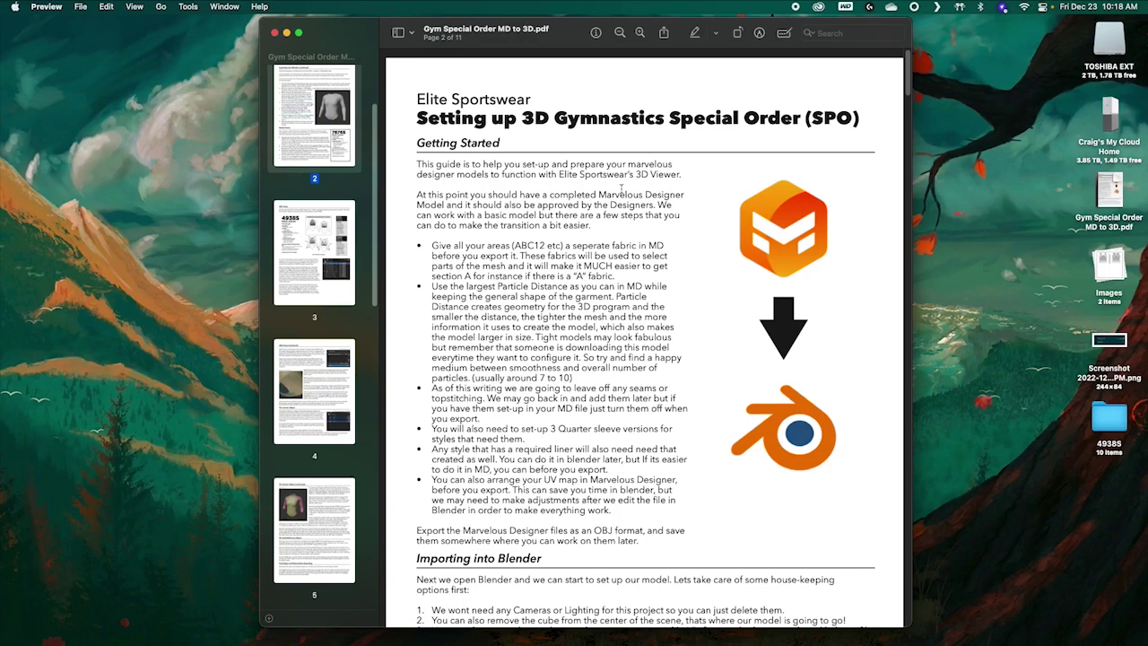
pyautogui.press('super+w')
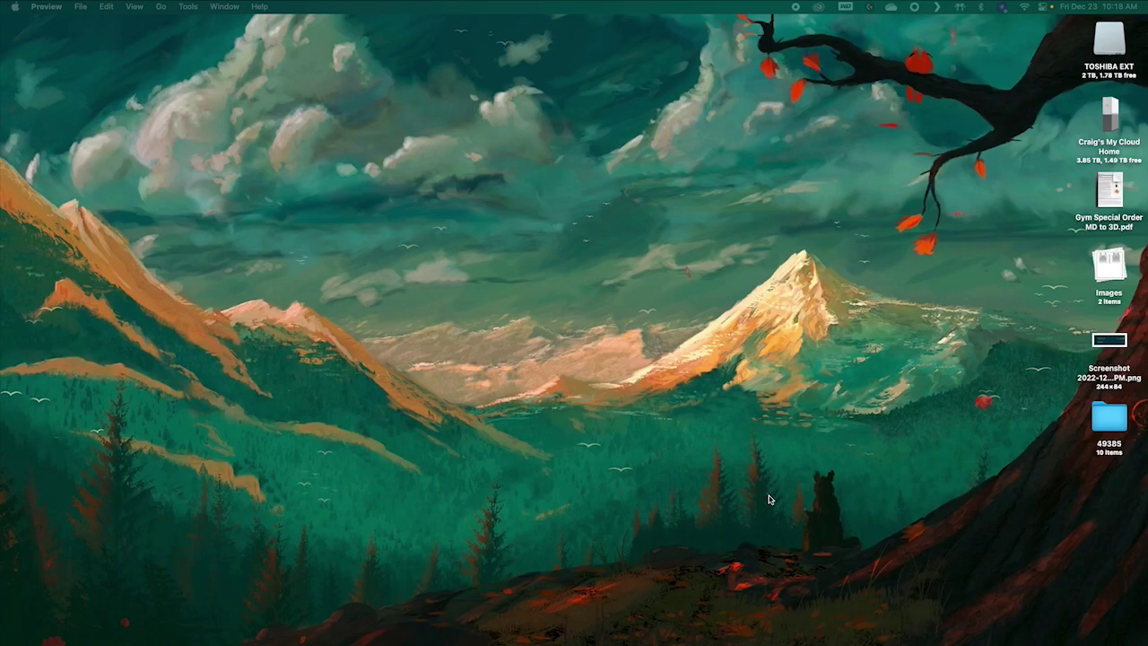
# Step: Open the 4938S folder in Finder and preview the 4938S AREA A.obj model, rotating it to inspect its shape
pyautogui.moveTo(681, 637)
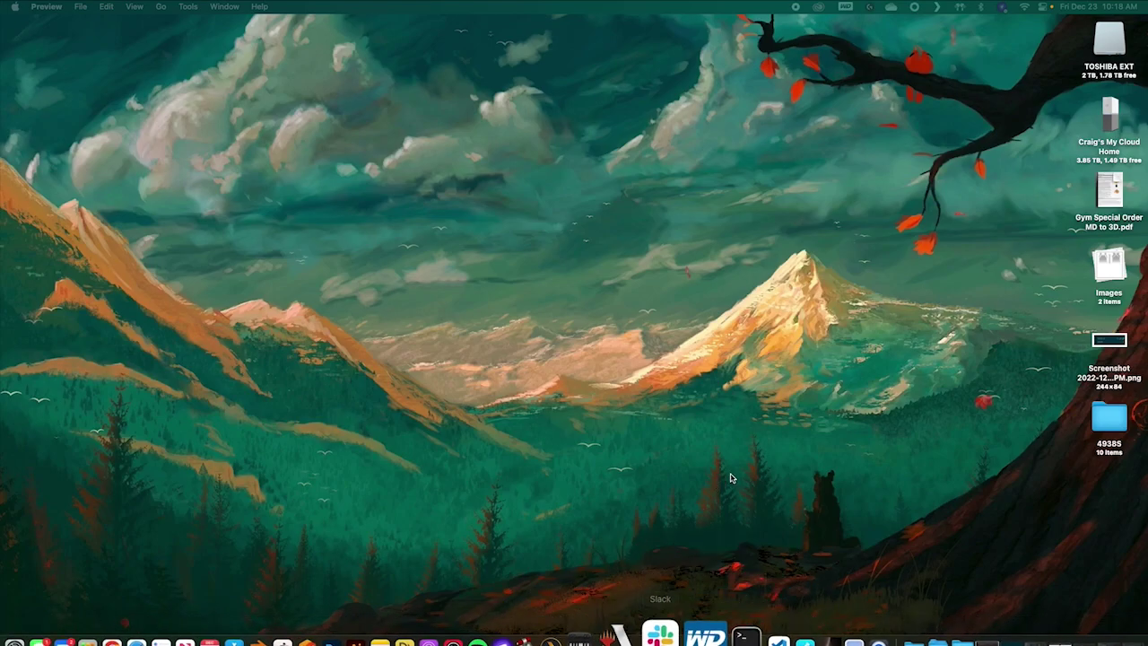
pyautogui.doubleClick(1114, 418)
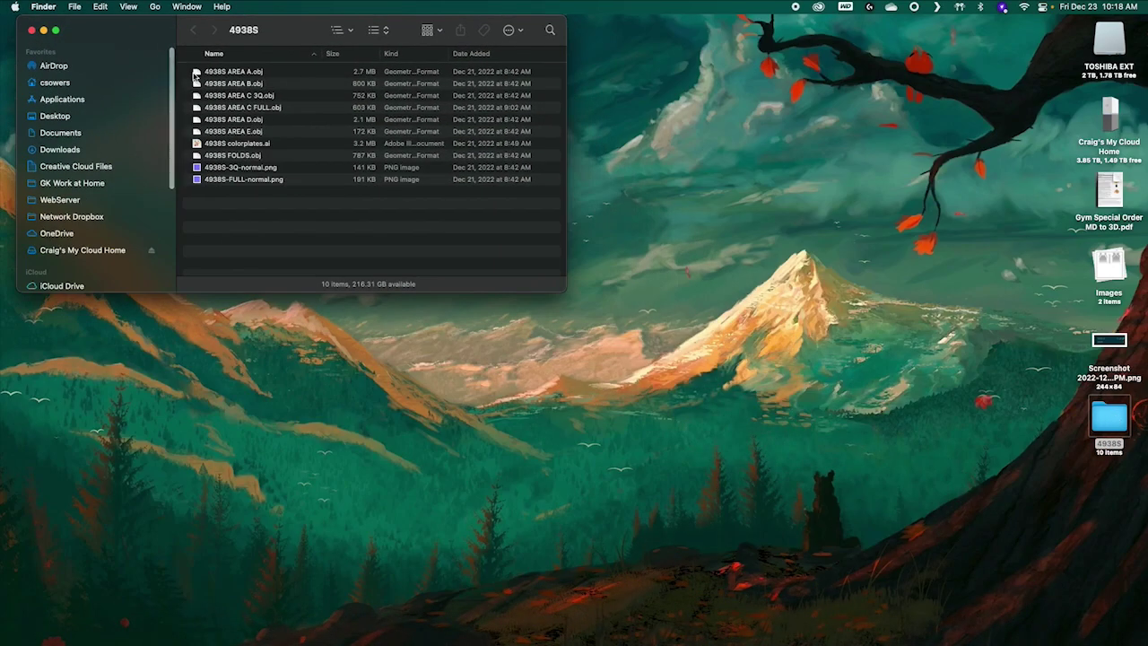
pyautogui.moveTo(283, 32); pyautogui.dragTo(267, 54)
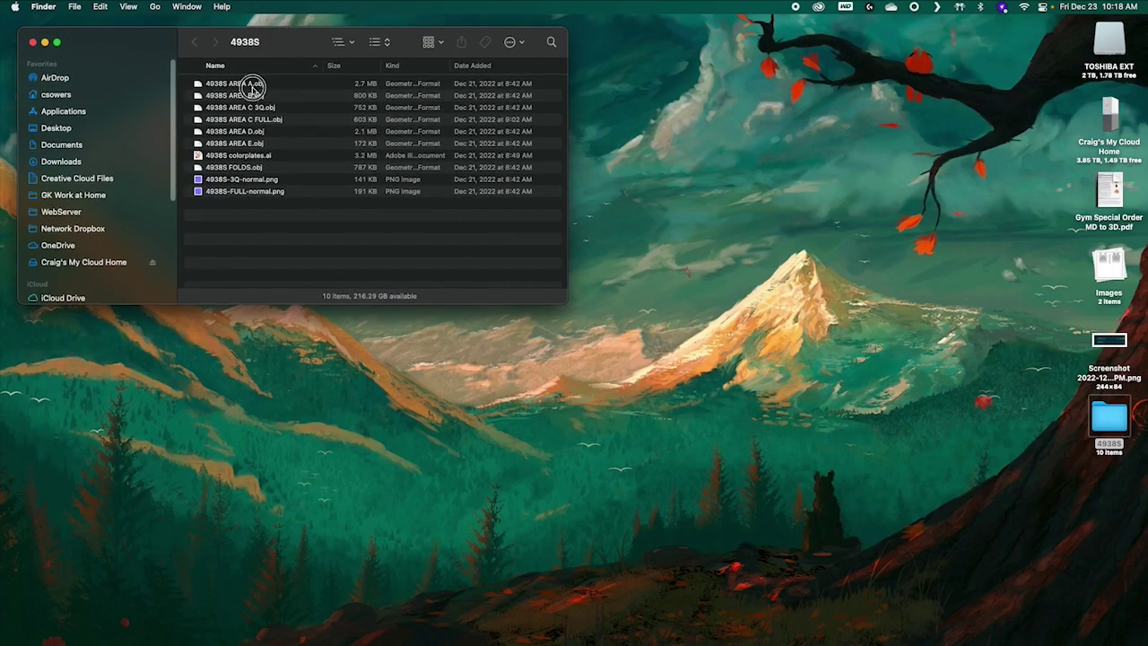
pyautogui.click(256, 85)
pyautogui.press('space')
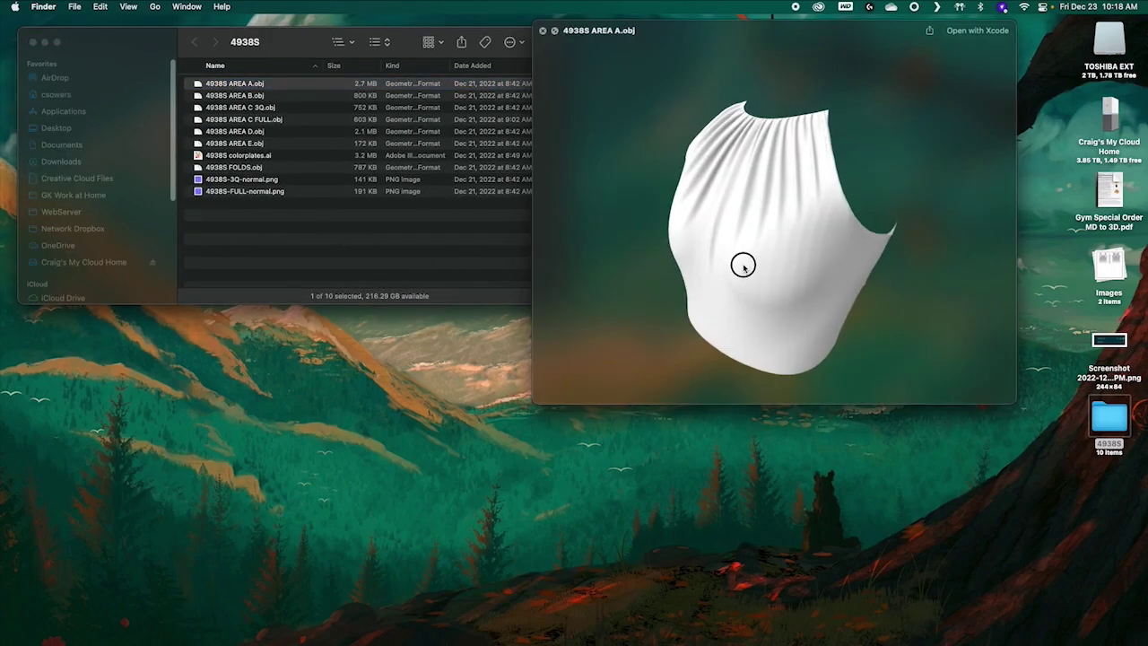
pyautogui.moveTo(741, 265); pyautogui.dragTo(833, 253)
# Step: Preview the 4938S AREA B.obj body and the 4938S AREA C 3Q.obj sleeves, rotating each model
pyautogui.click(233, 85)
pyautogui.press('Down')
pyautogui.moveTo(784, 269); pyautogui.dragTo(479, 170)
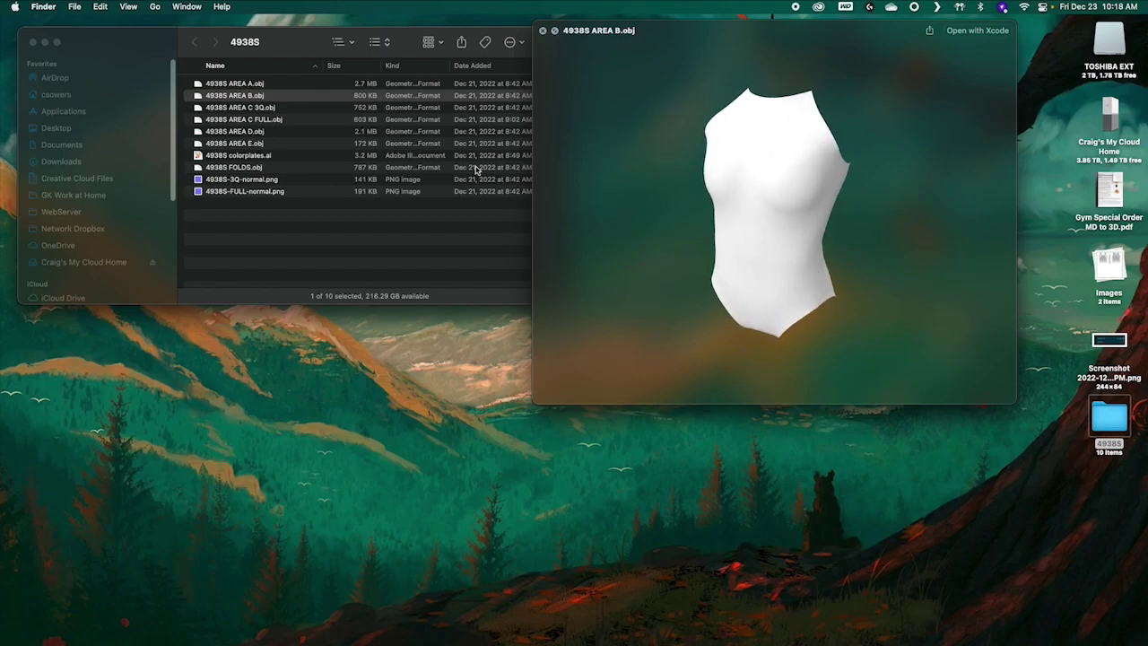
pyautogui.click(263, 113)
pyautogui.click(262, 110)
pyautogui.moveTo(849, 253); pyautogui.dragTo(920, 238)
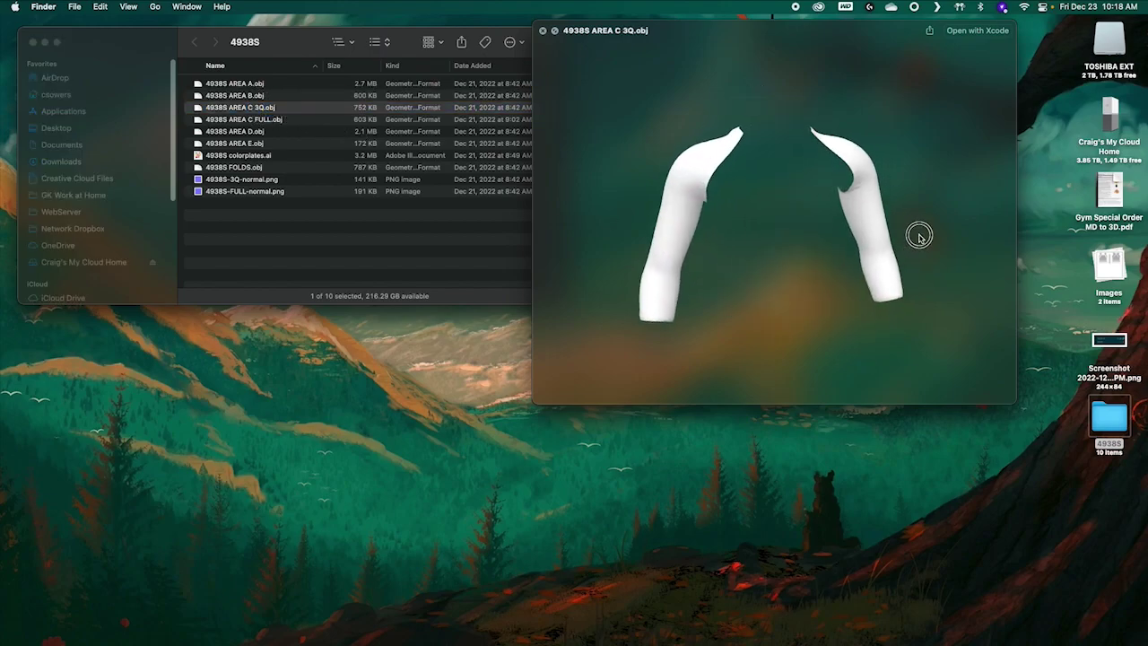
# Step: Return to the 4938S AREA A.obj preview and rotate the gathered piece to examine its front
pyautogui.click(213, 85)
pyautogui.click(215, 84)
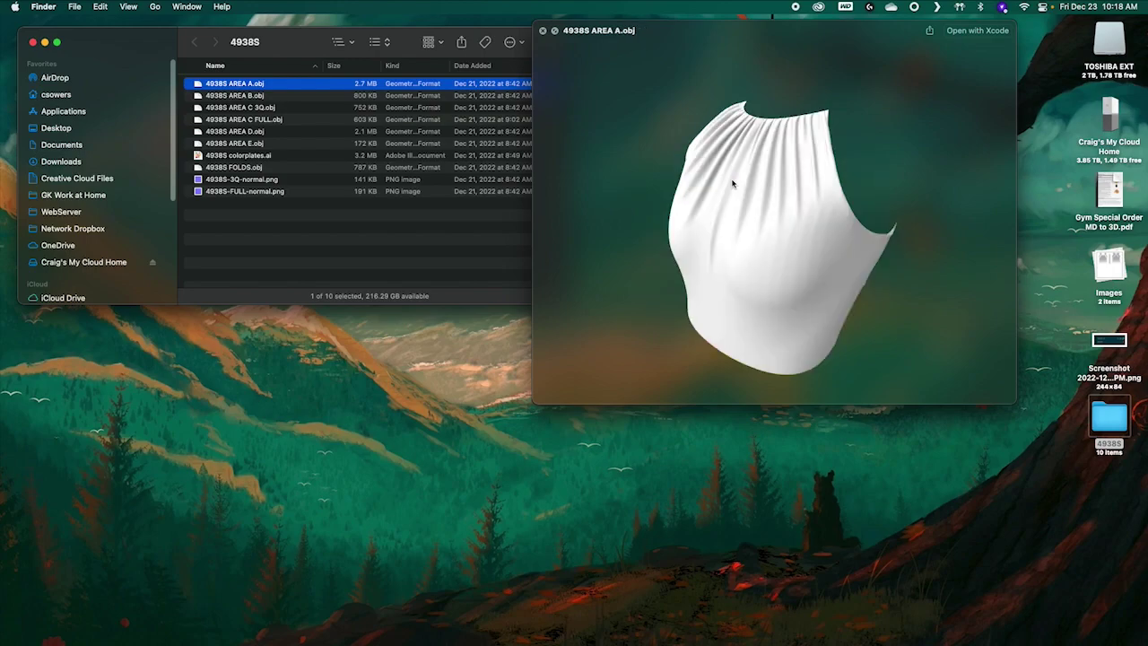
pyautogui.moveTo(730, 192); pyautogui.dragTo(830, 206)
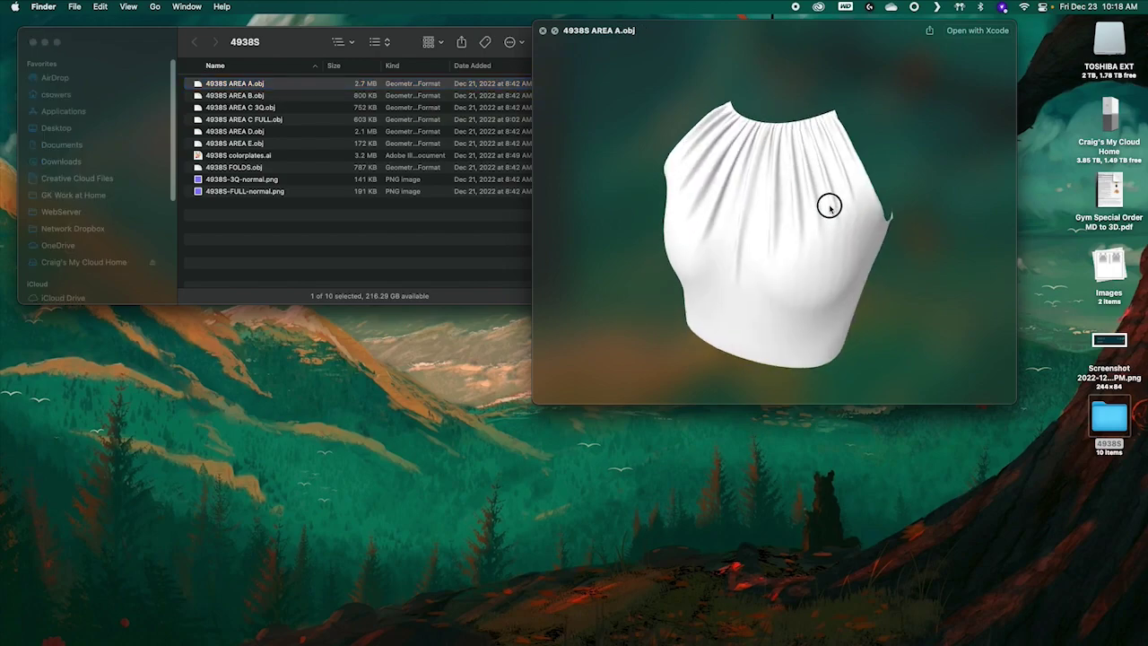
# Step: Preview the 4938S AREA D.obj and 4938S AREA E.obj models, and close the preview
pyautogui.click(261, 141)
pyautogui.click(260, 133)
pyautogui.moveTo(780, 301); pyautogui.dragTo(614, 199)
pyautogui.click(240, 135)
pyautogui.click(260, 146)
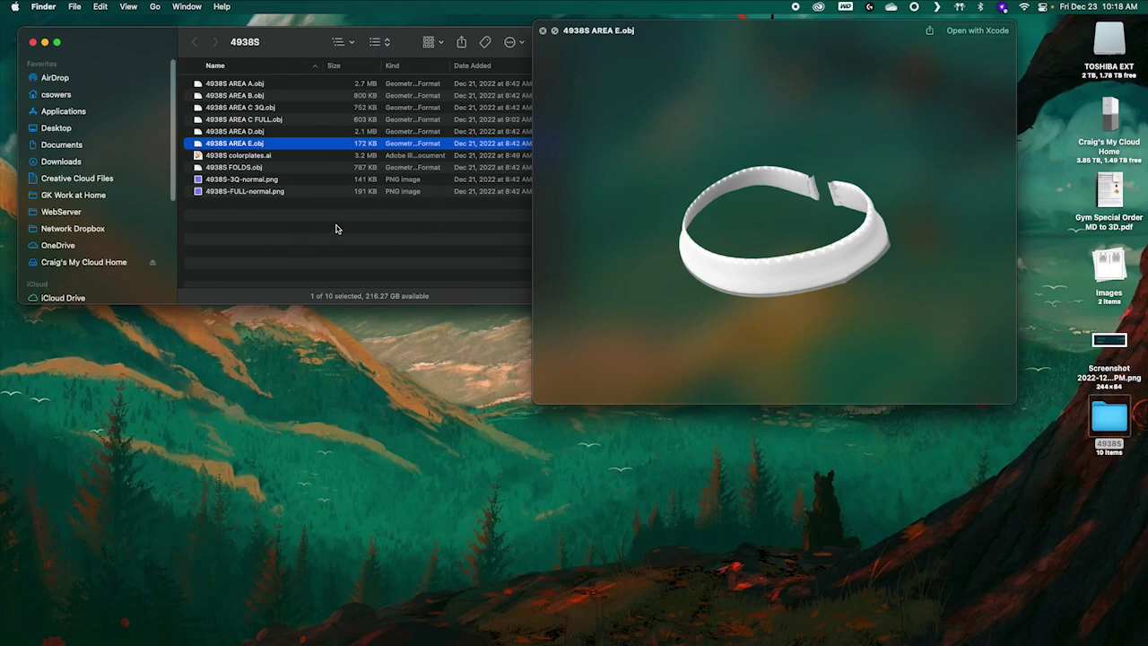
pyautogui.press('space')
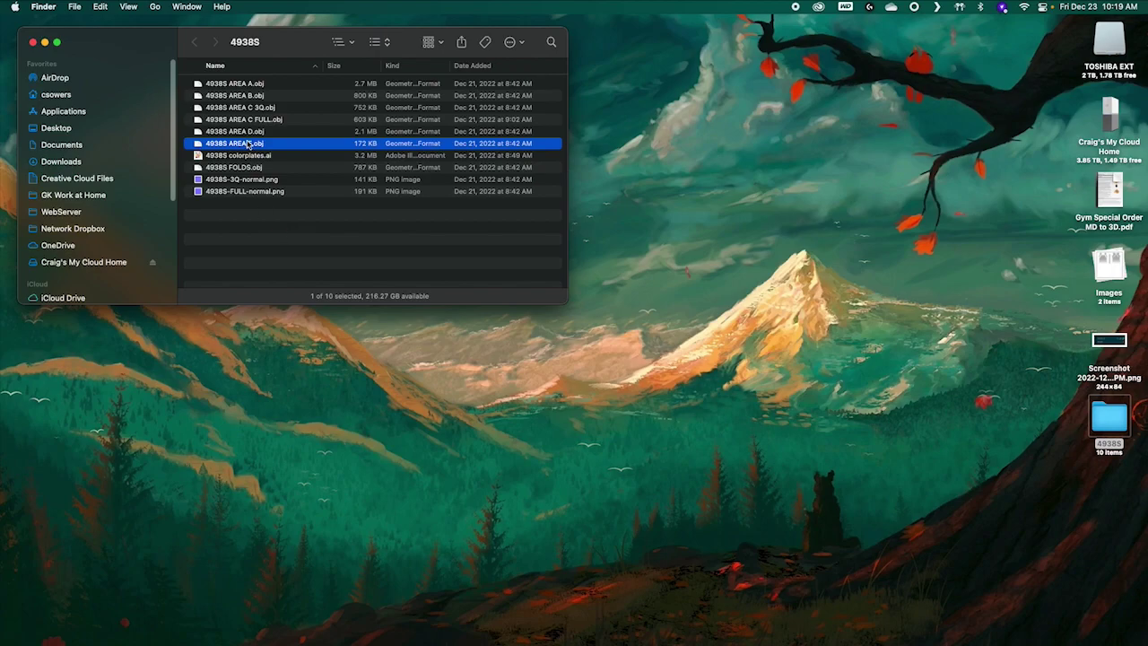
# Step: Compare the 4938S AREA C 3Q.obj and AREA C FULL.obj sleeve previews, check the AREA B.obj body, and close the preview
pyautogui.click(263, 108)
pyautogui.press('space')
pyautogui.press('Down')
pyautogui.press('Up')
pyautogui.press('Up')
pyautogui.press('Up')
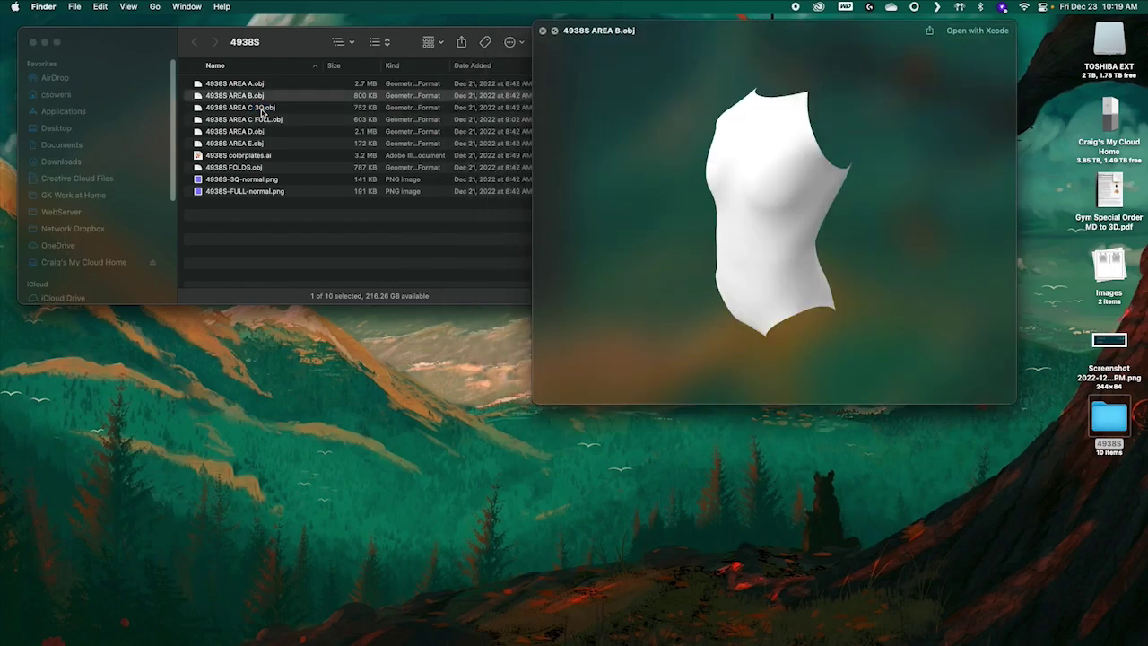
pyautogui.press('Down')
pyautogui.press('Down')
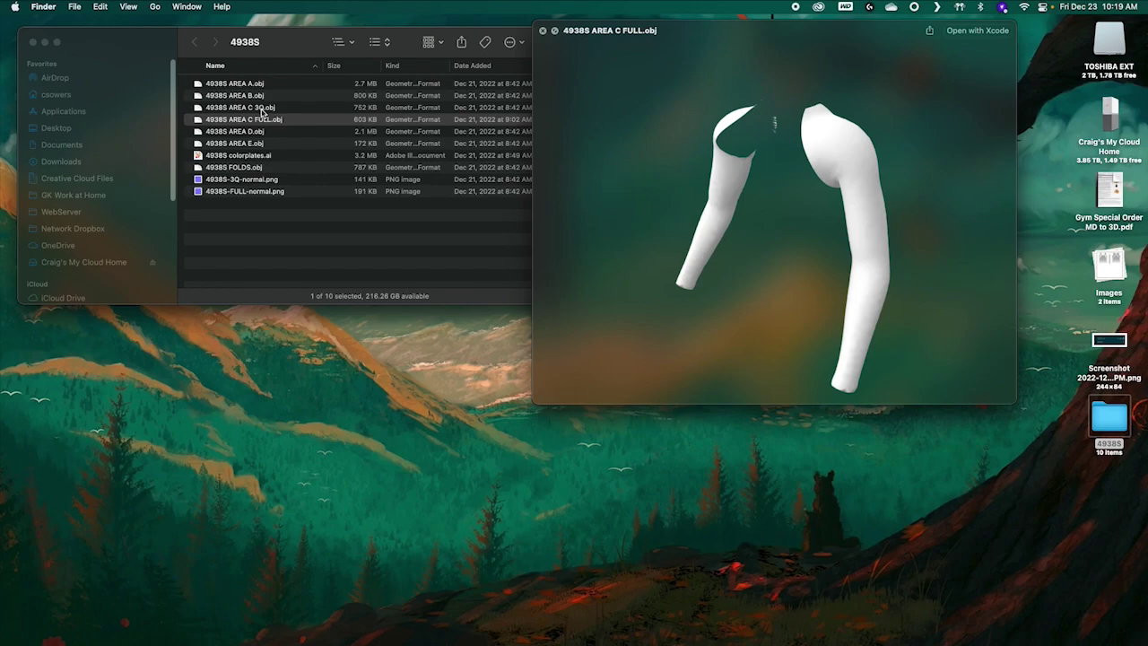
pyautogui.press('space')
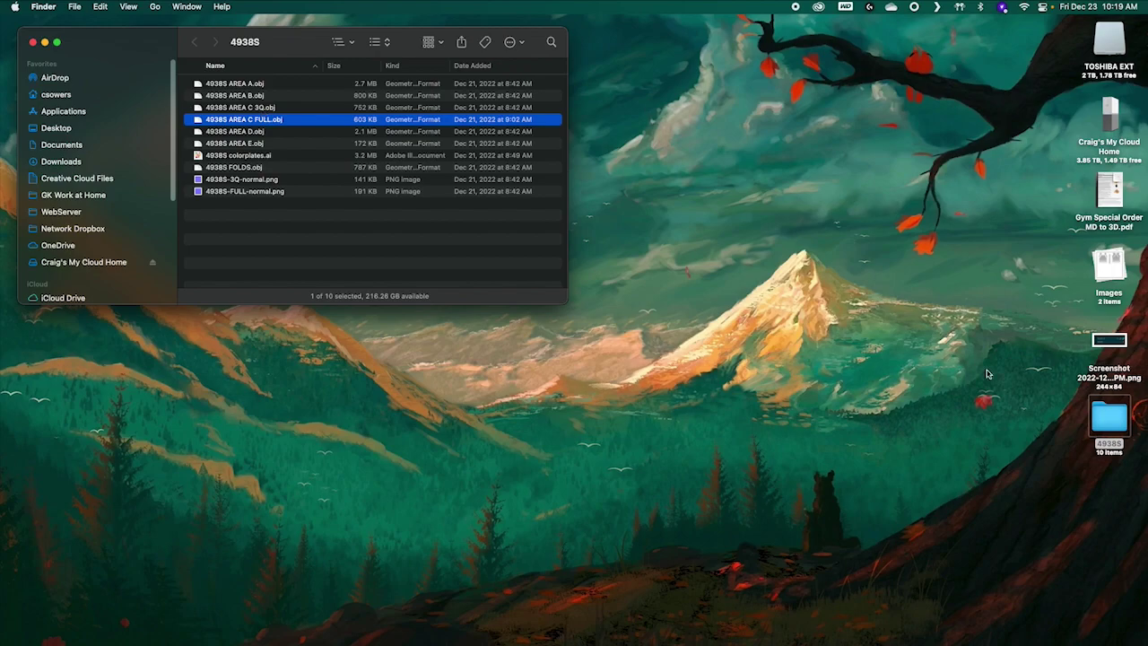
# Step: Switch to the minimized 9646NEWGLB.blend file in Blender and examine the finished leotard model from several angles and distances
pyautogui.moveTo(924, 613)
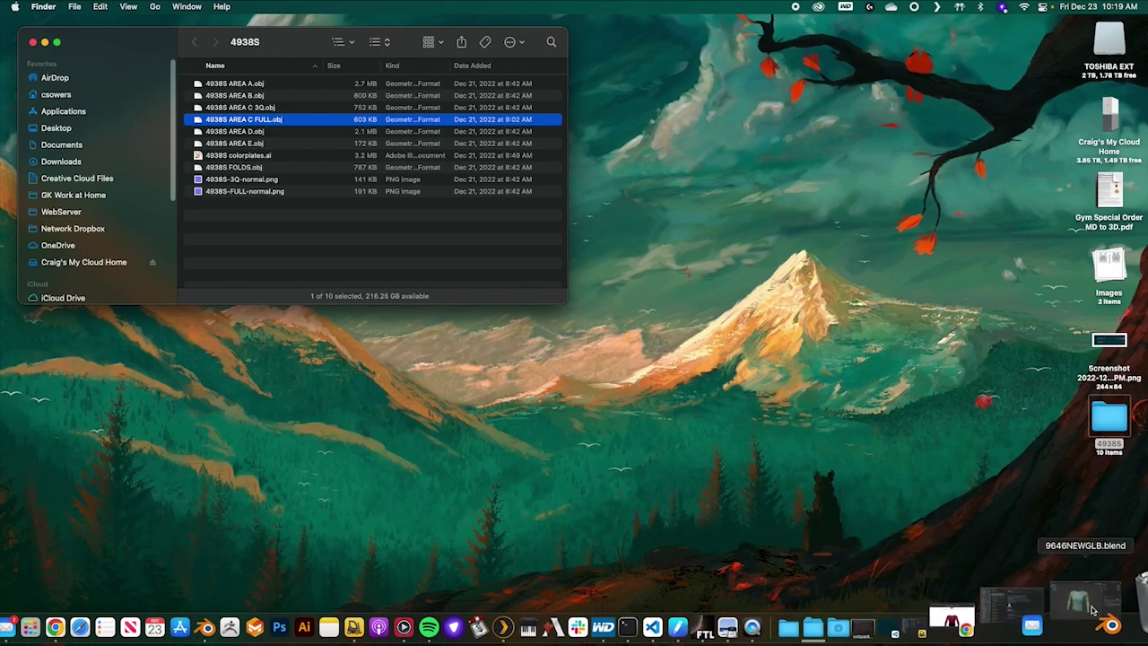
pyautogui.click(1092, 610)
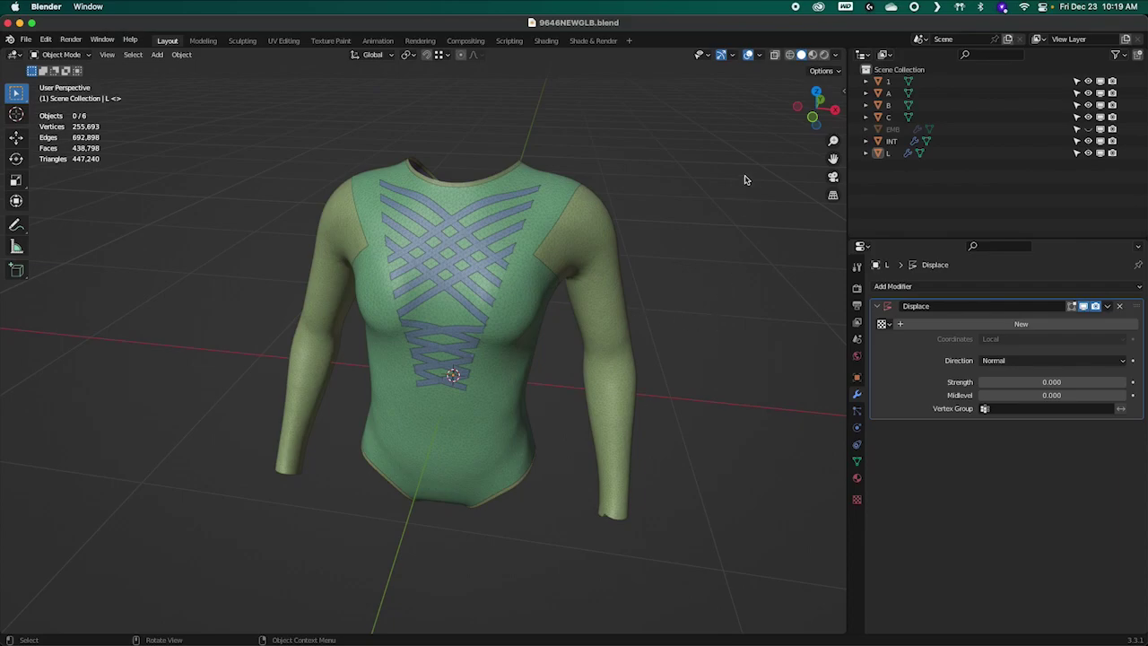
pyautogui.moveTo(740, 22)
pyautogui.mouseDown()
pyautogui.moveTo(727, 15)
pyautogui.moveTo(735, 11)
pyautogui.mouseUp()
pyautogui.click(604, 354)
pyautogui.moveTo(604, 340); pyautogui.dragTo(719, 363, button='middle')
pyautogui.click(679, 332)
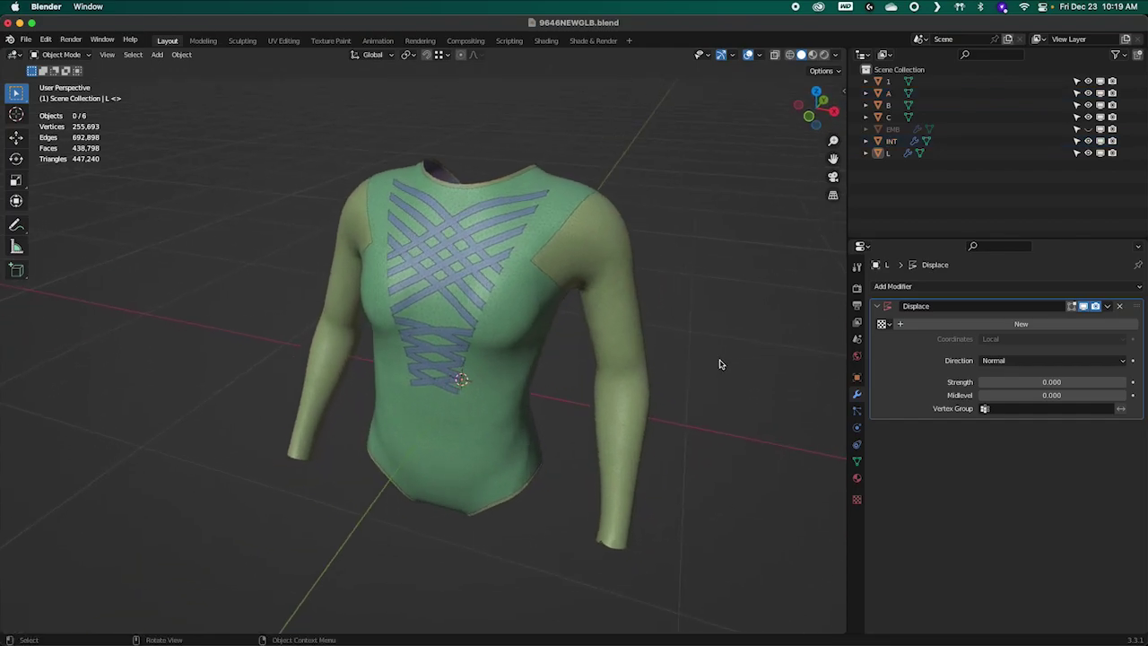
pyautogui.moveTo(602, 397); pyautogui.dragTo(573, 365, button='middle')
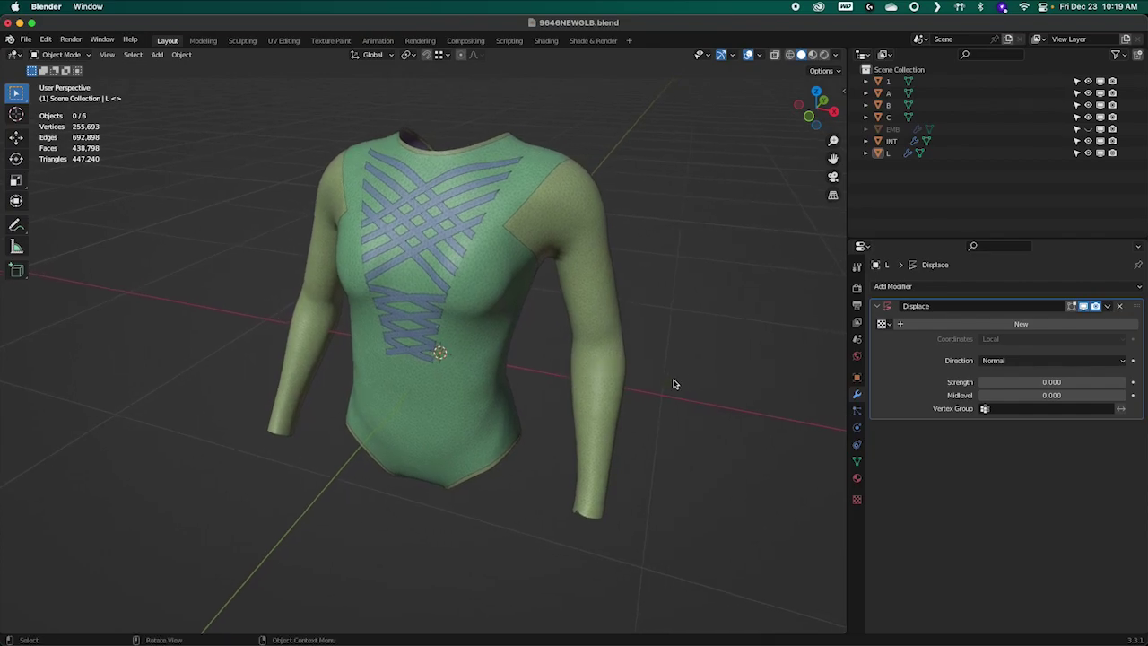
pyautogui.moveTo(709, 400); pyautogui.dragTo(661, 336, button='middle')
pyautogui.moveTo(432, 383); pyautogui.dragTo(503, 411, button='middle')
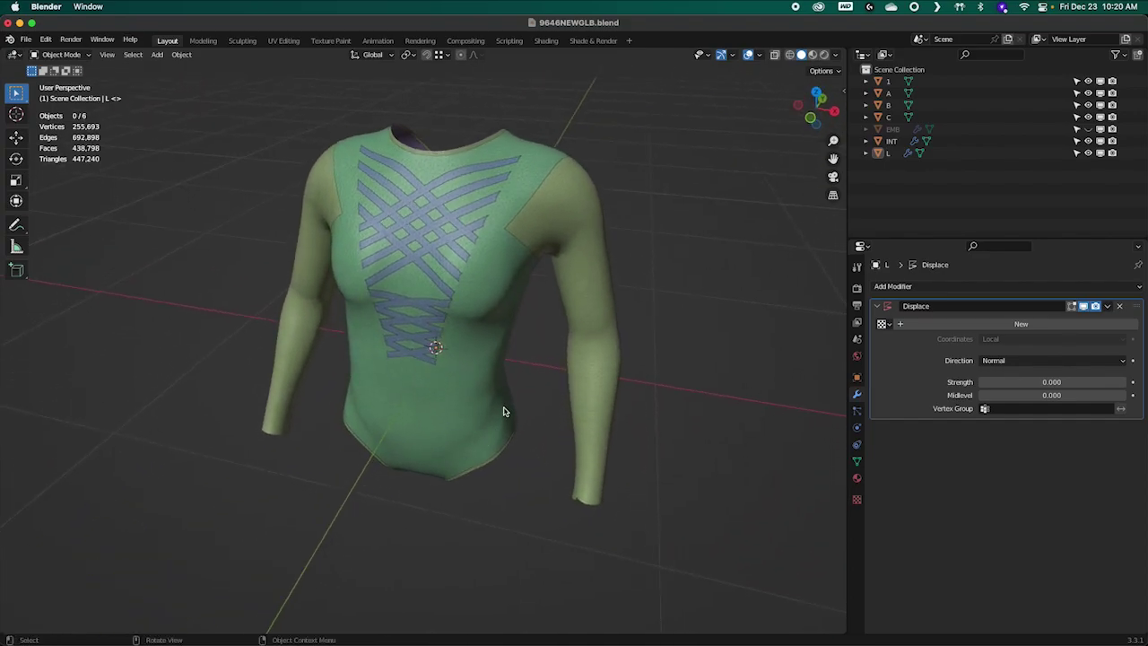
pyautogui.scroll(-7, 512, 383)
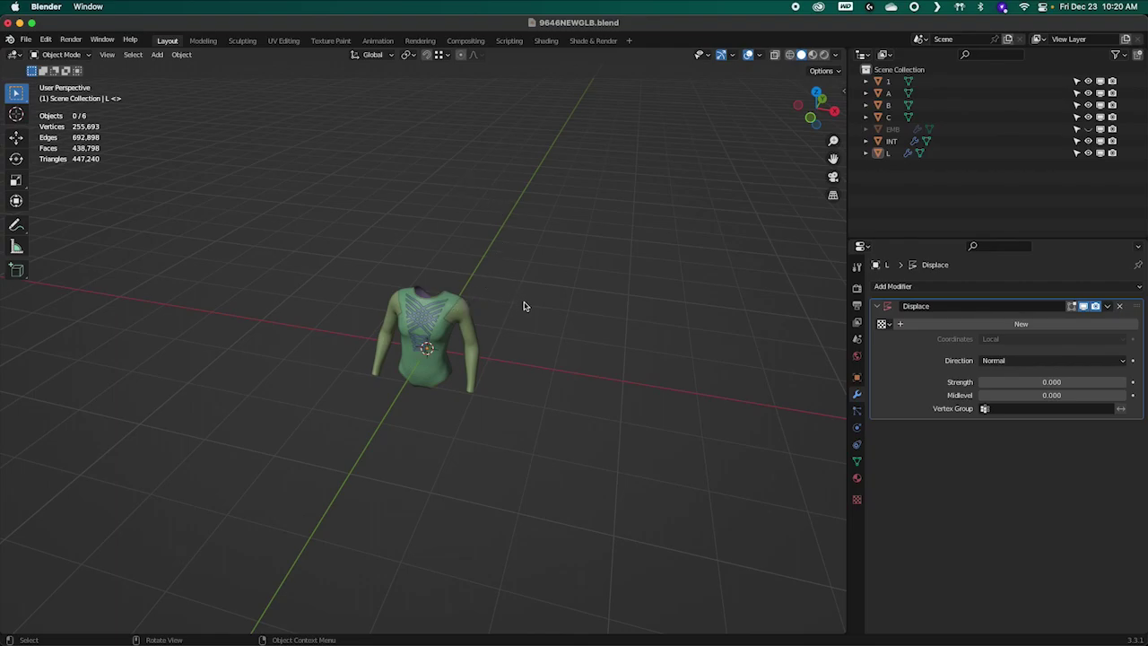
pyautogui.scroll(5, 520, 298)
pyautogui.moveTo(618, 518)
pyautogui.mouseDown(button='middle')
pyautogui.moveTo(615, 502)
pyautogui.moveTo(615, 531)
pyautogui.mouseUp(button='middle')
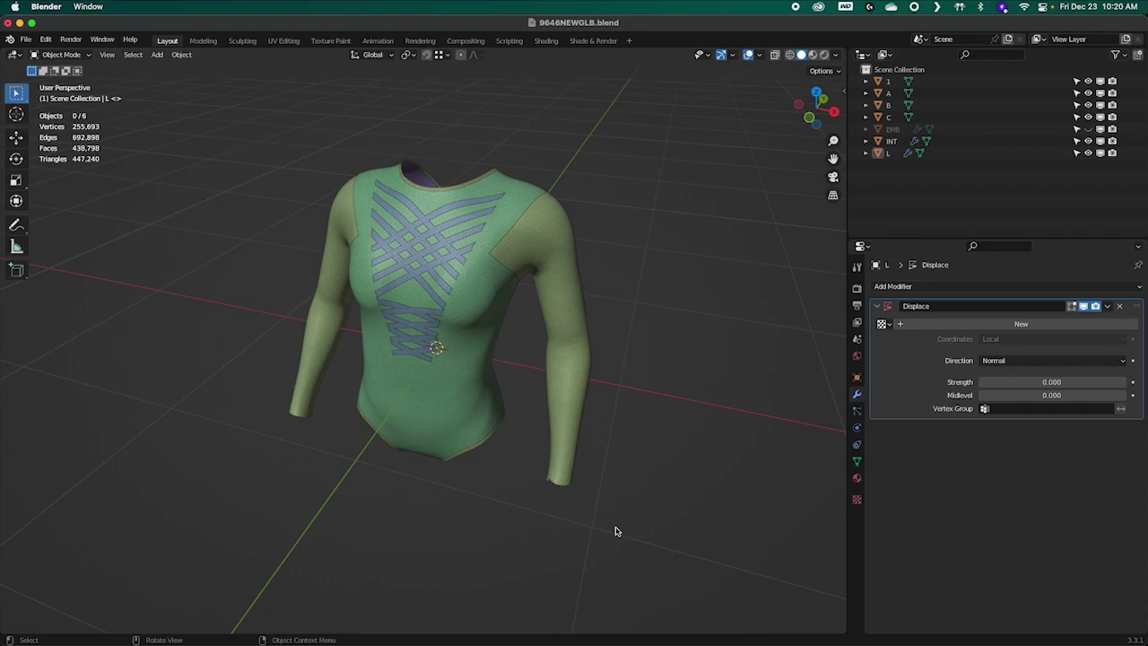
pyautogui.moveTo(663, 440)
pyautogui.mouseDown(button='middle')
pyautogui.moveTo(690, 422)
pyautogui.moveTo(668, 425)
pyautogui.mouseUp(button='middle')
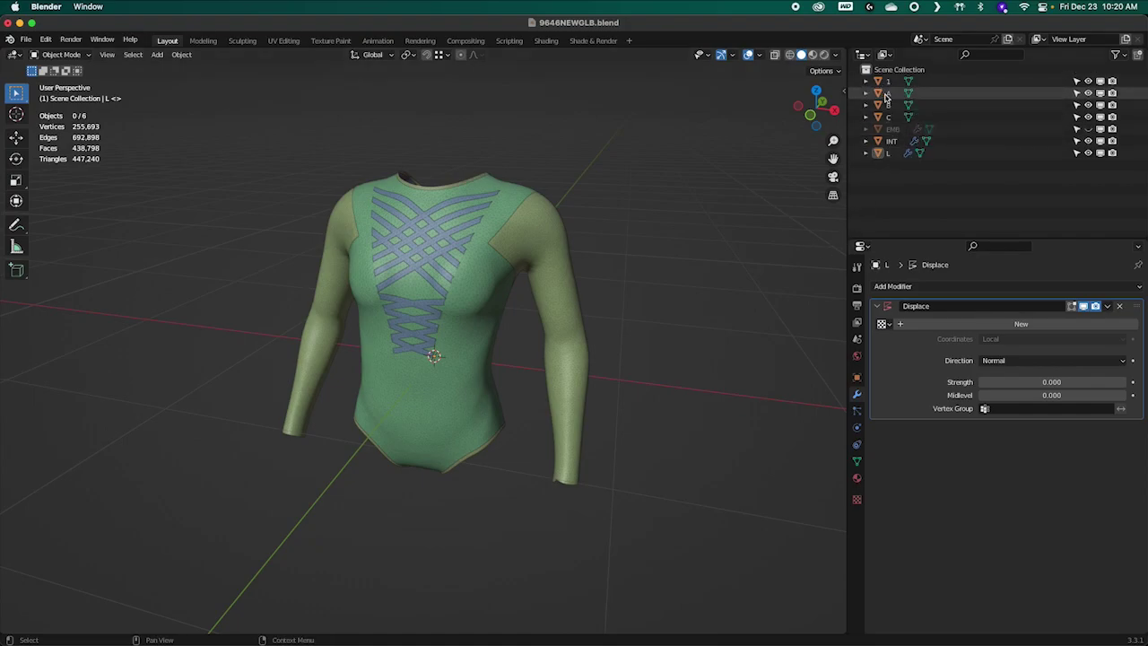
# Step: Hide objects 1, A, B and C in the viewport, leaving the INT and L layers shown
pyautogui.click(1088, 81)
pyautogui.click(1087, 81)
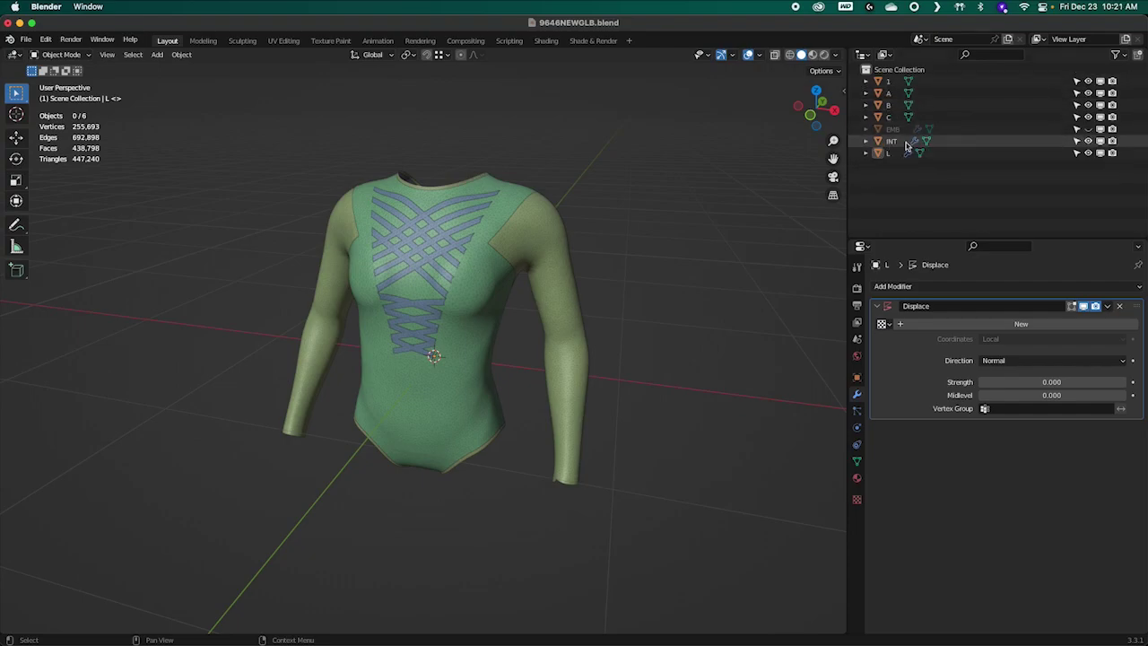
pyautogui.moveTo(1087, 81); pyautogui.dragTo(1088, 117)
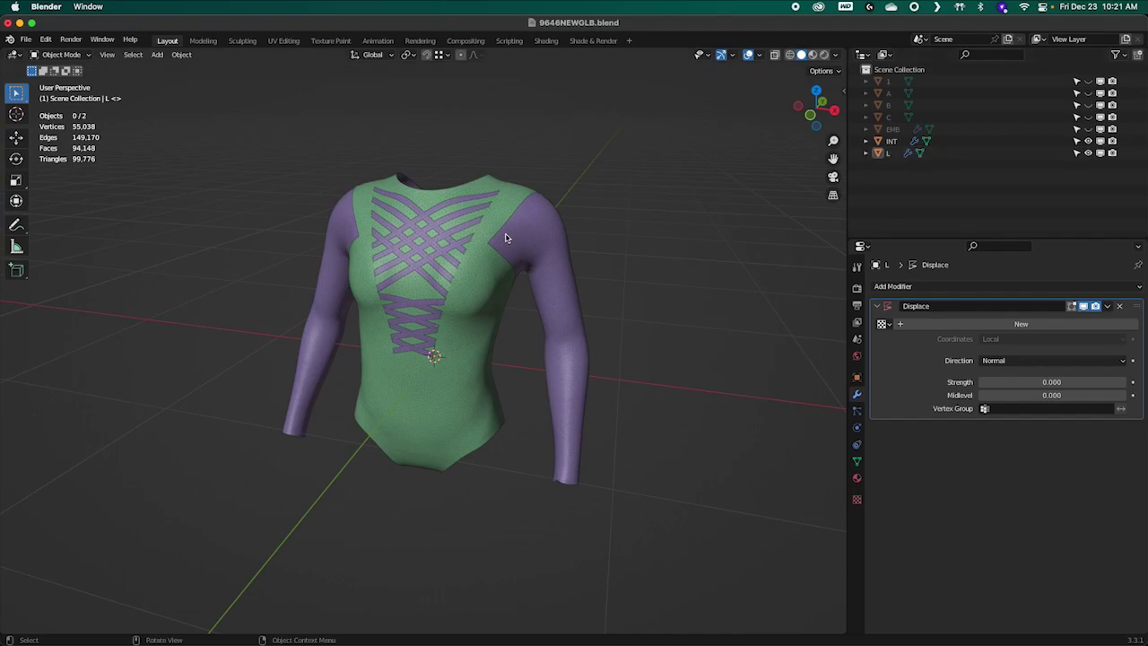
# Step: Highlight the INT and L layers together, clear the selection, hide L and examine the INT lining on its own
pyautogui.press('a')
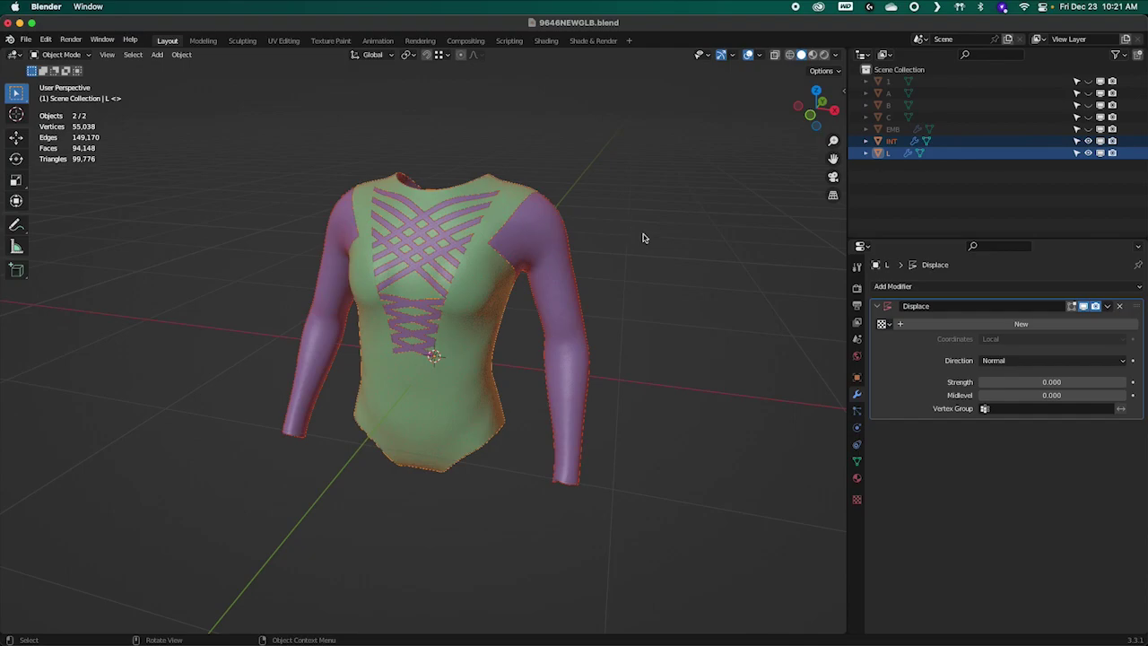
pyautogui.hotkey('alt', 'a')
pyautogui.moveTo(547, 229); pyautogui.dragTo(495, 227, button='middle')
pyautogui.moveTo(400, 324); pyautogui.dragTo(628, 357, button='middle')
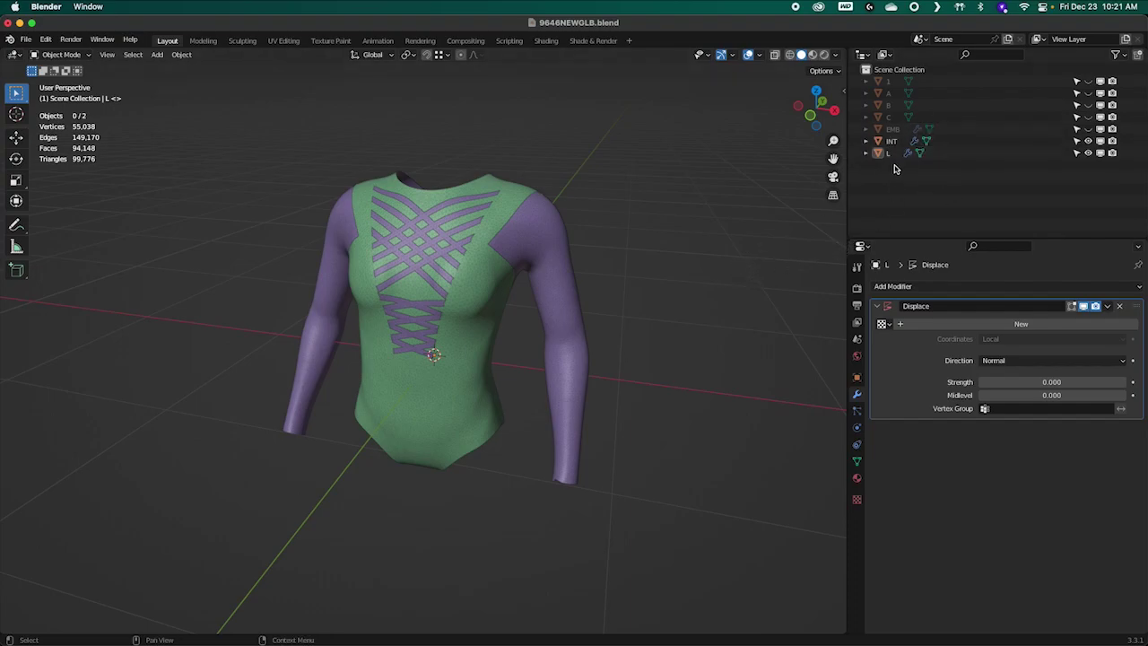
pyautogui.click(1088, 153)
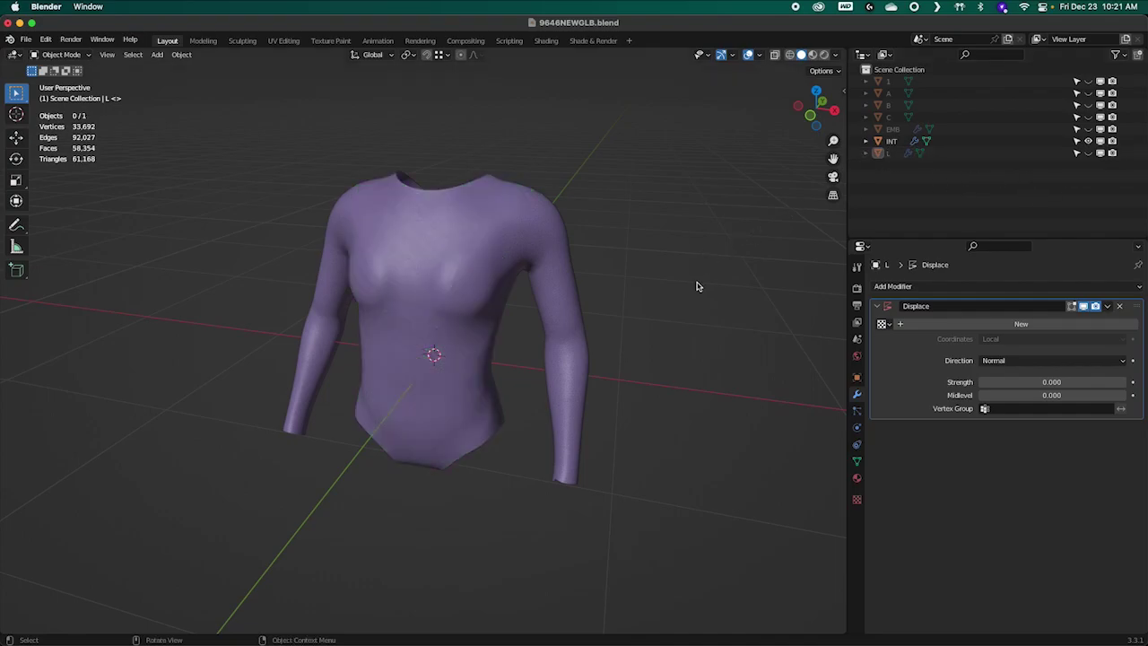
pyautogui.moveTo(639, 289); pyautogui.dragTo(477, 337, button='middle')
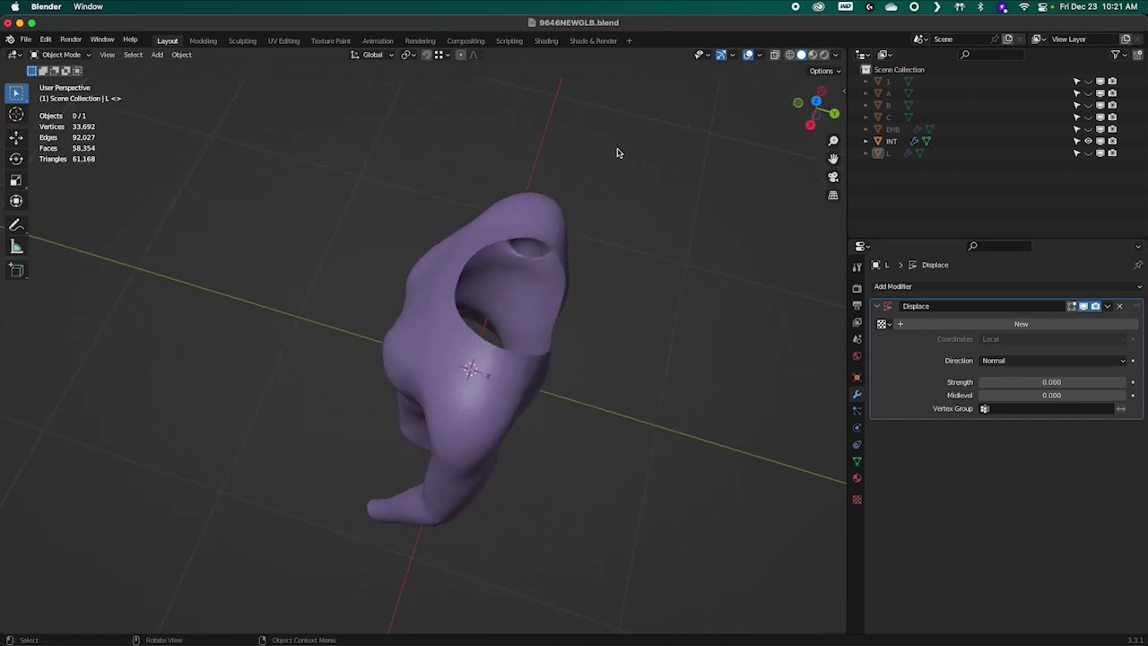
# Step: Display the face normals of INT in Edit Mode, examine which way they point, and return to Object Mode
pyautogui.click(759, 54)
pyautogui.click(530, 237)
pyautogui.press('Tab')
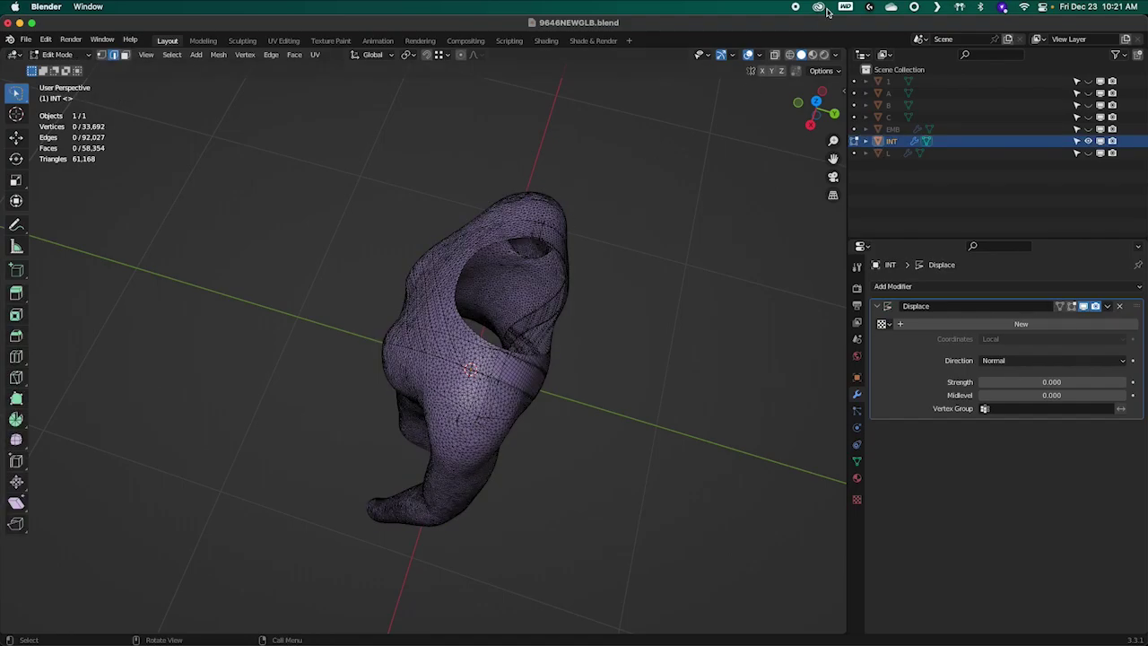
pyautogui.click(761, 55)
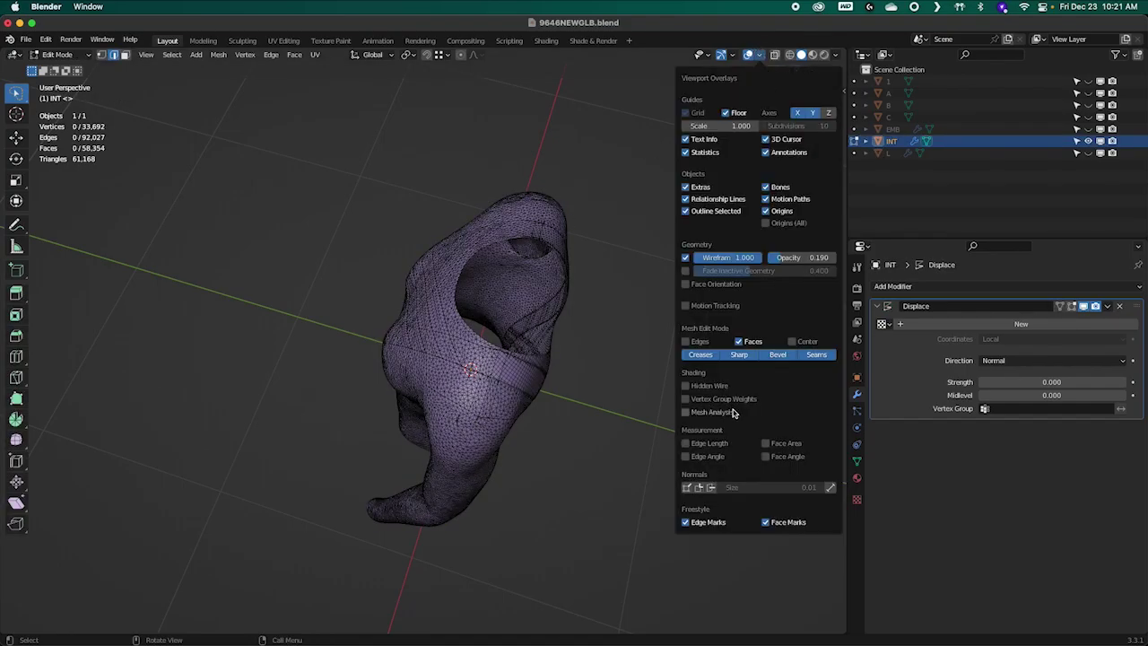
pyautogui.click(704, 490)
pyautogui.moveTo(661, 397); pyautogui.dragTo(633, 385, button='middle')
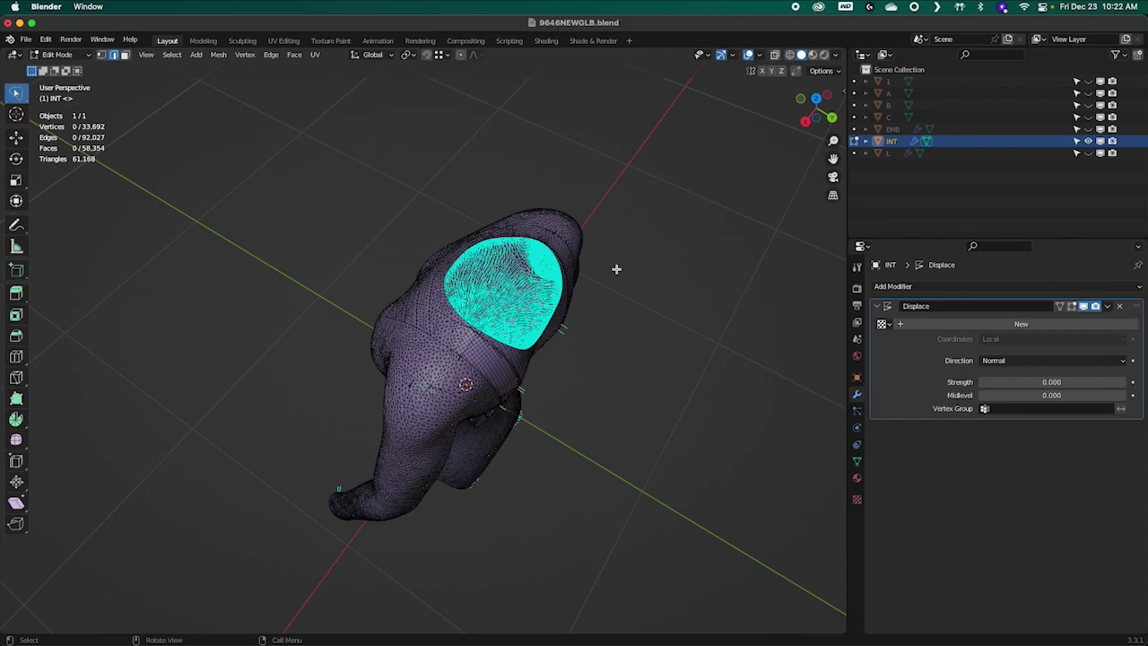
pyautogui.moveTo(626, 323); pyautogui.dragTo(674, 313, button='middle')
pyautogui.press('Tab')
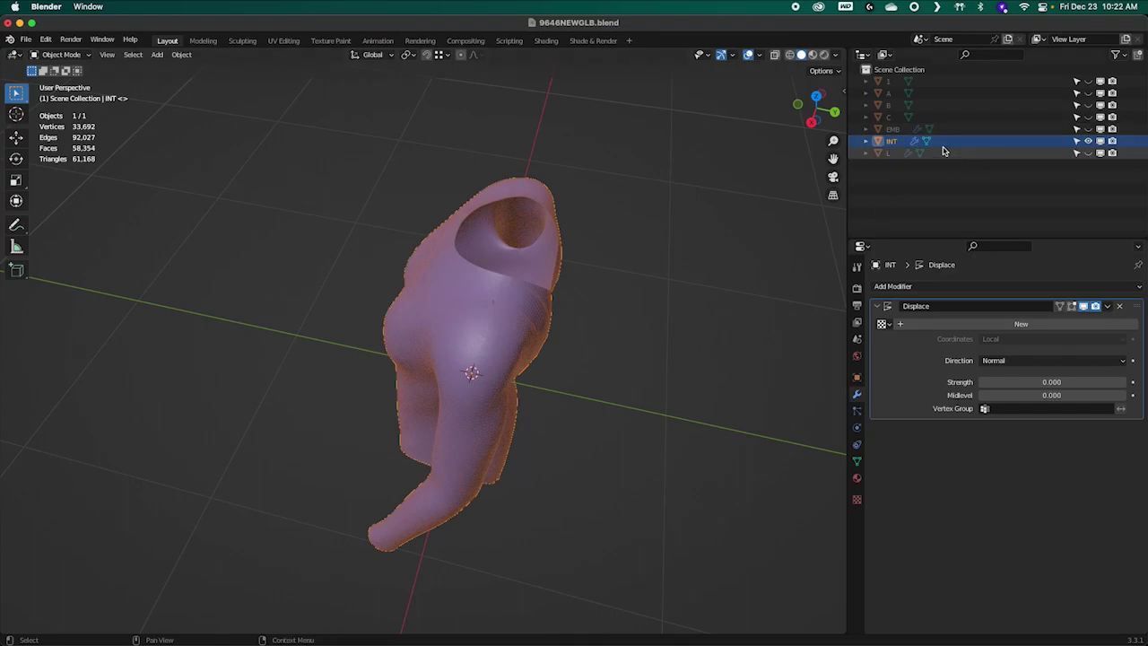
# Step: Show L, C, B, A, 1 and EMB in the viewport again, and examine the complete leotard and object A's outline
pyautogui.click(1088, 153)
pyautogui.moveTo(807, 287); pyautogui.dragTo(259, 184, button='middle')
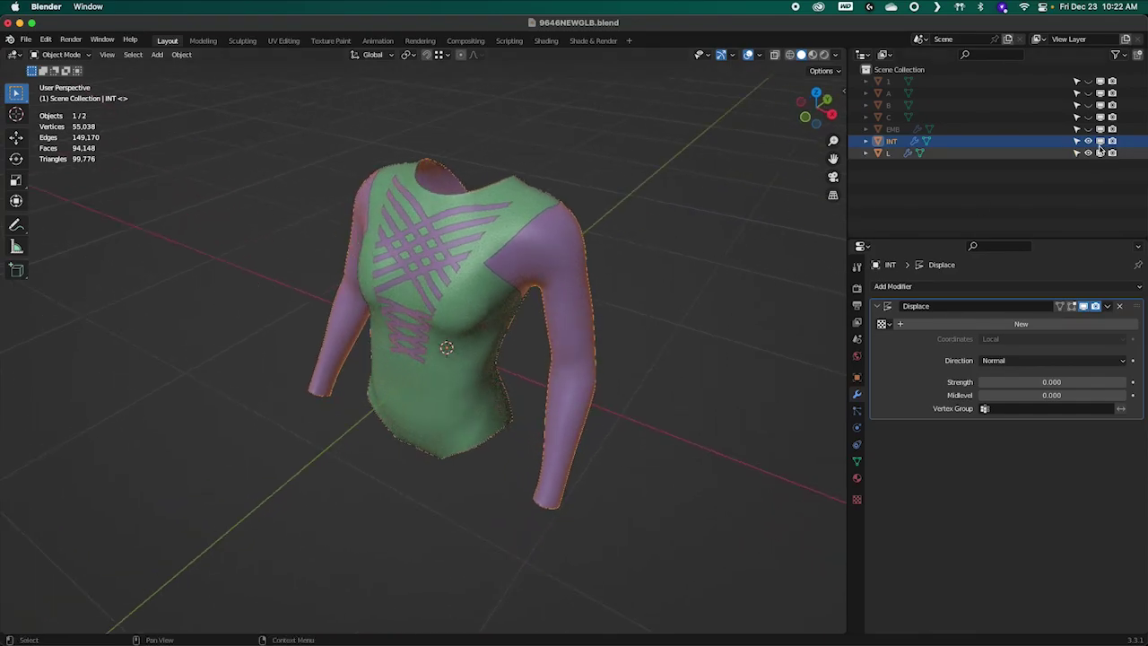
pyautogui.click(1088, 116)
pyautogui.click(1088, 105)
pyautogui.click(1087, 92)
pyautogui.click(1087, 81)
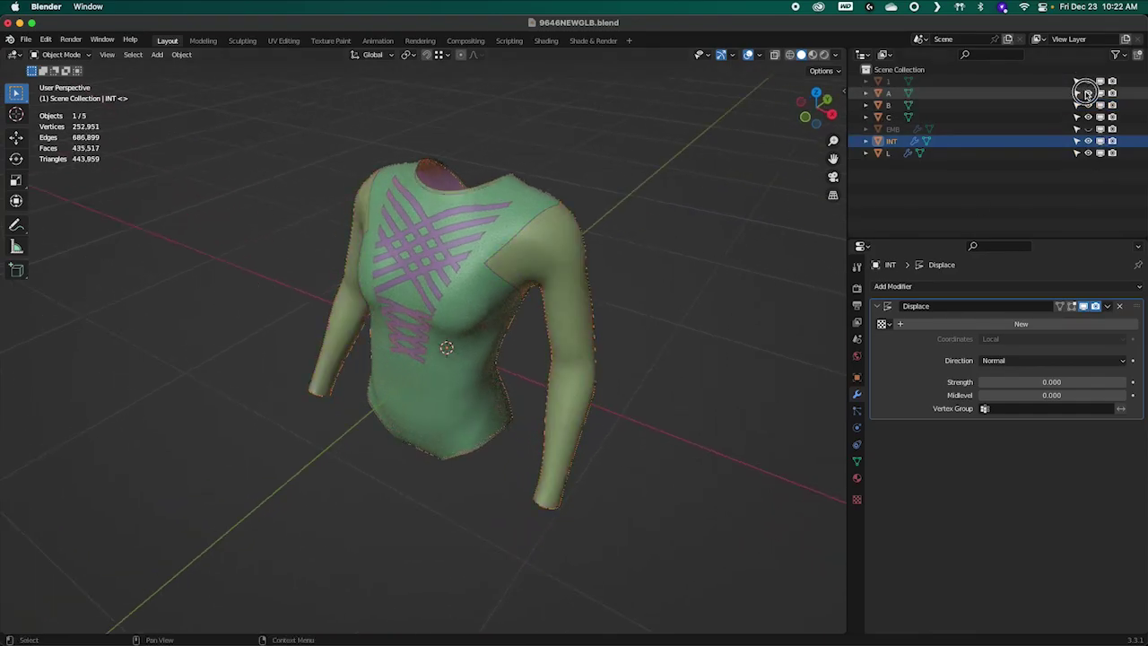
pyautogui.click(1088, 129)
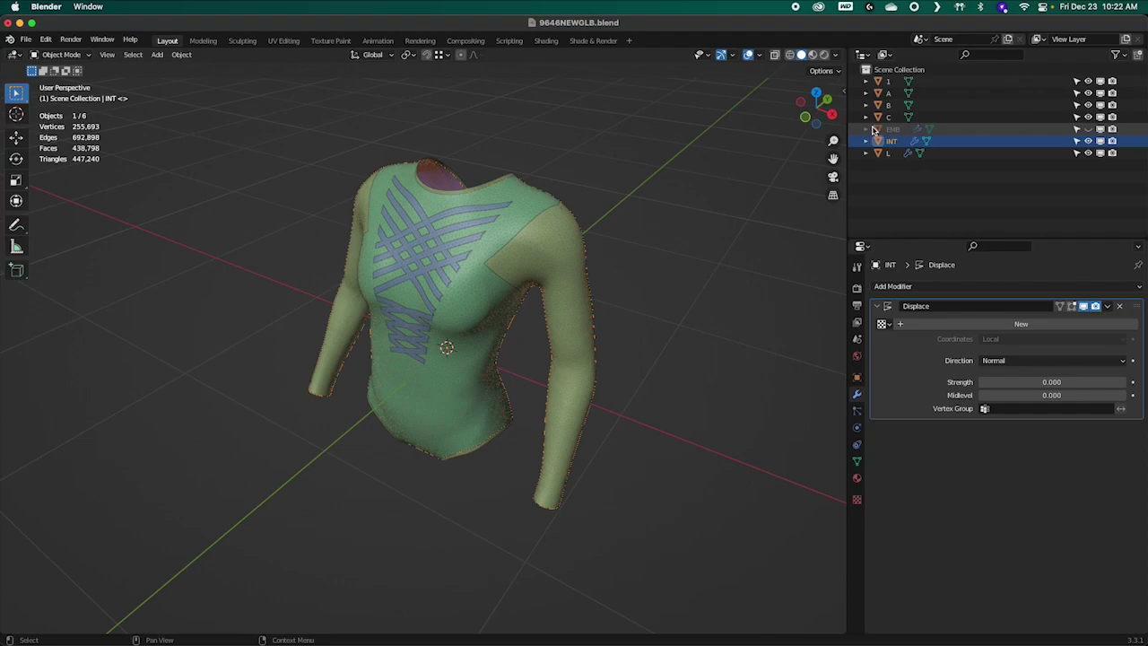
pyautogui.click(1088, 128)
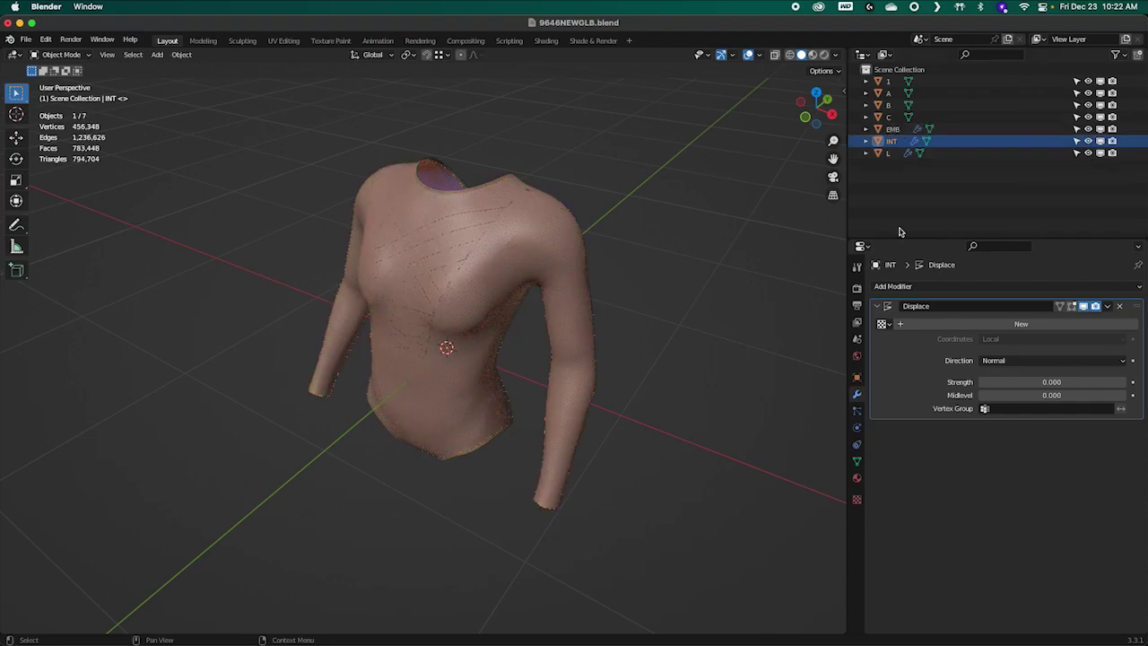
pyautogui.moveTo(658, 373); pyautogui.dragTo(683, 375, button='middle')
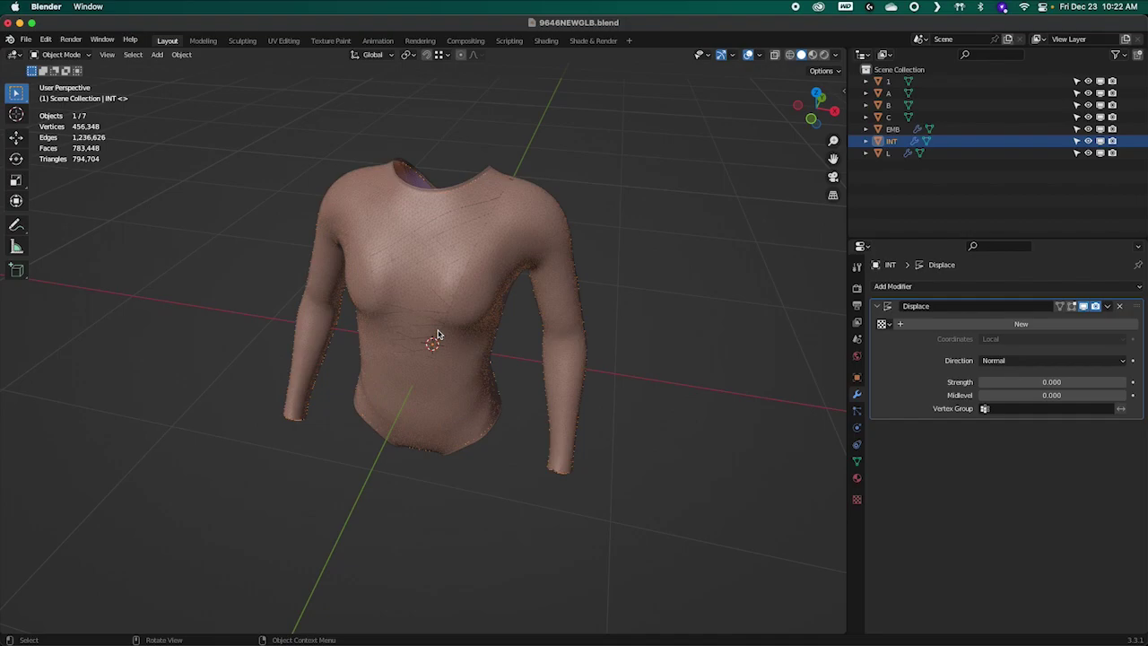
pyautogui.click(888, 92)
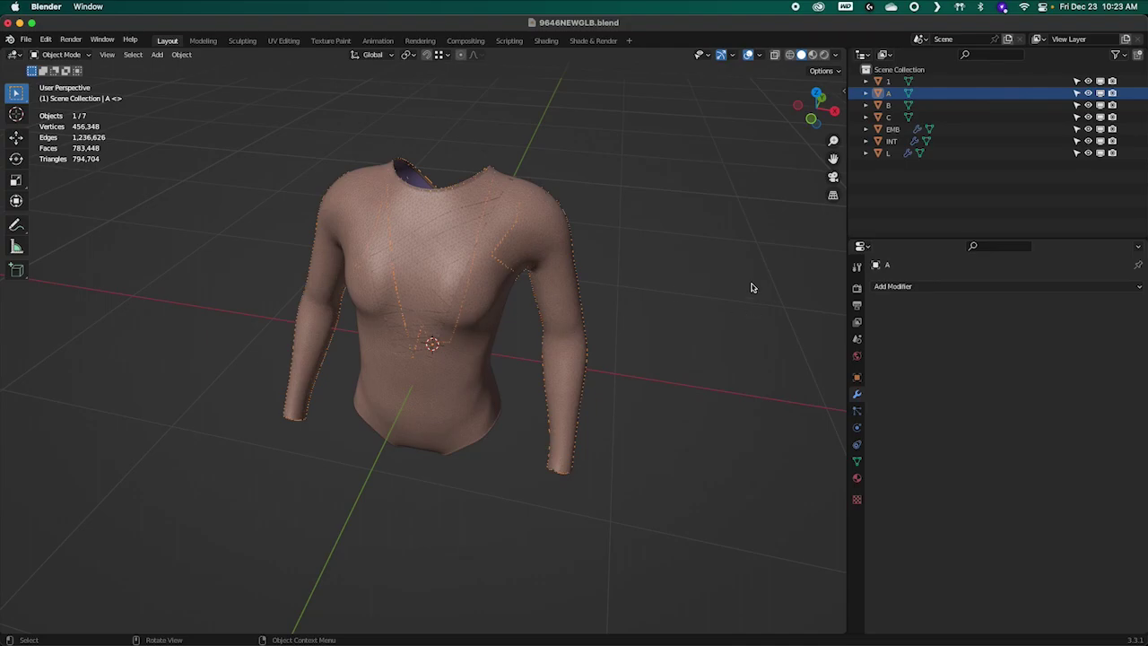
pyautogui.click(753, 289)
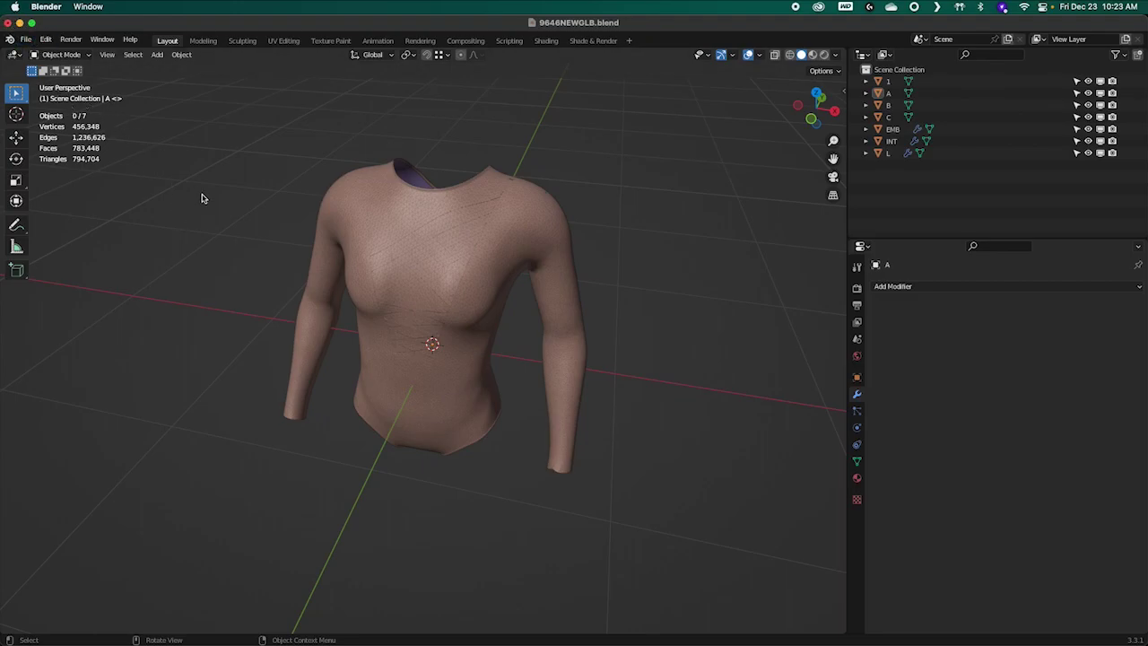
# Step: Start a new General file without saving the changes to 9646NEWGLB.blend
pyautogui.moveTo(704, 28); pyautogui.dragTo(701, 29)
pyautogui.click(25, 39)
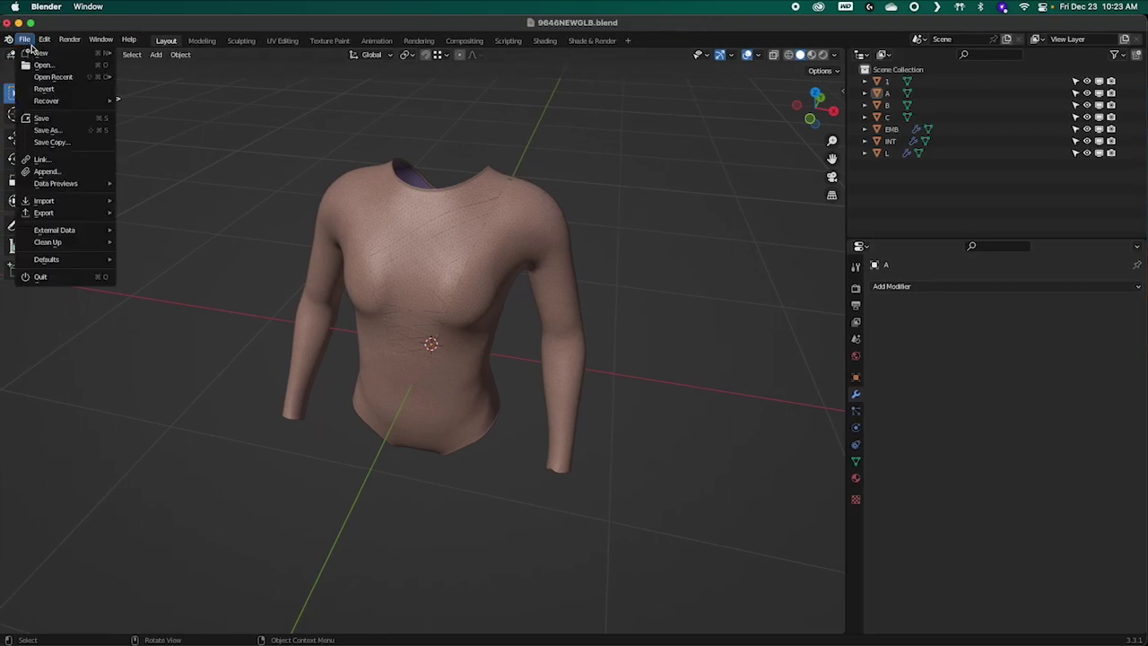
pyautogui.click(56, 60)
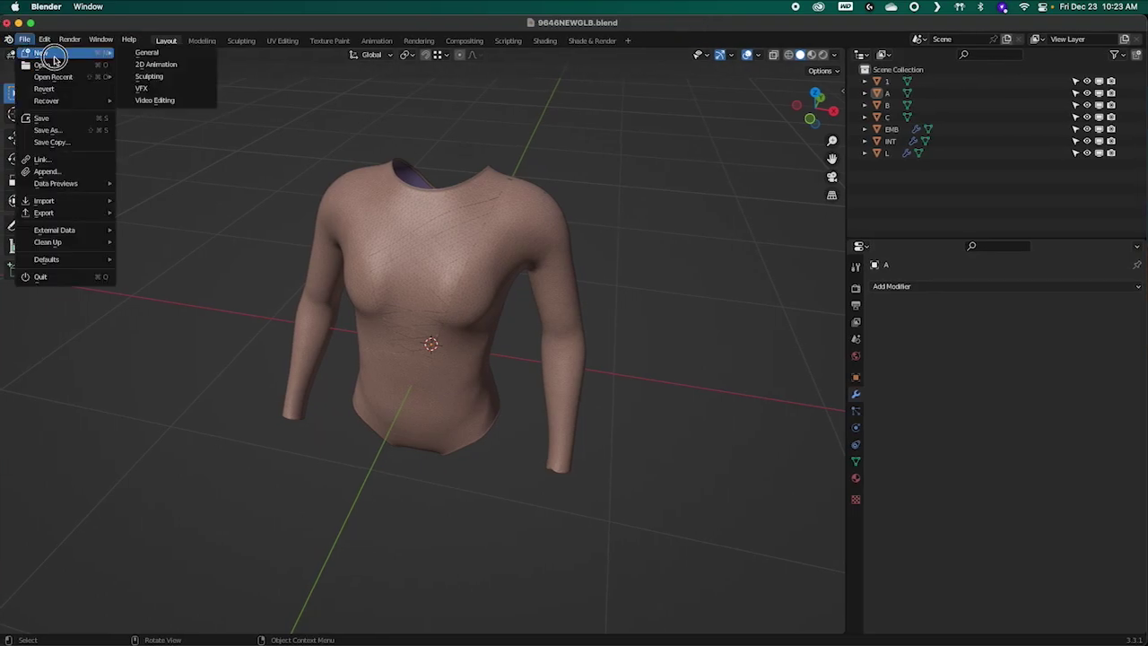
pyautogui.click(170, 55)
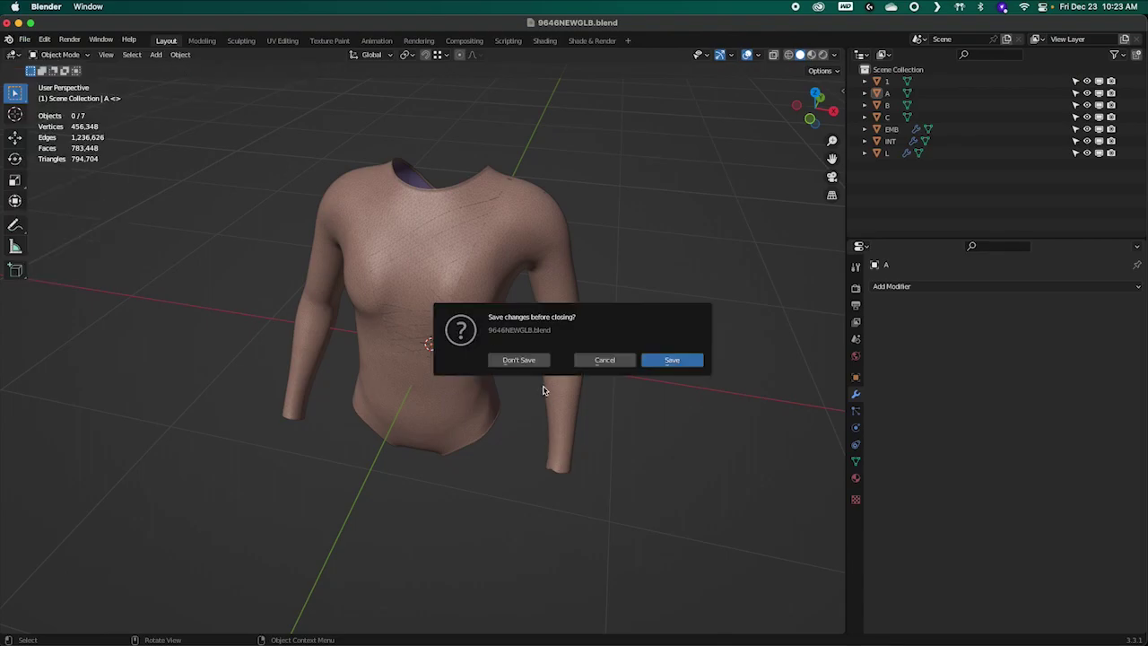
pyautogui.click(520, 363)
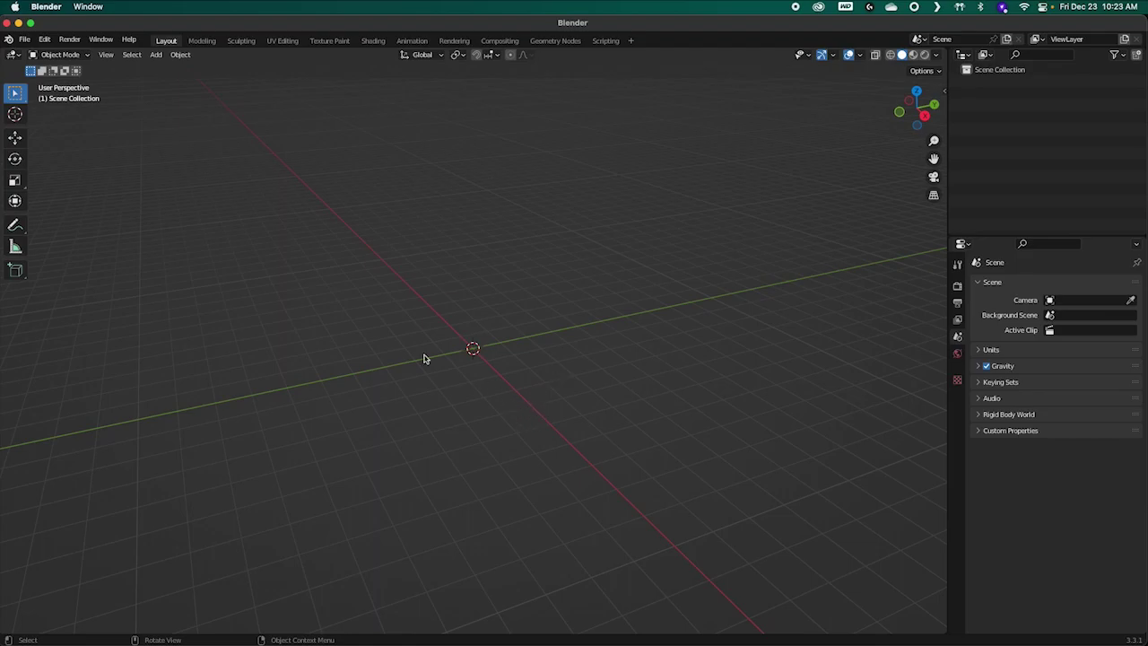
# Step: Load Blender's factory settings and confirm the reset
pyautogui.click(25, 40)
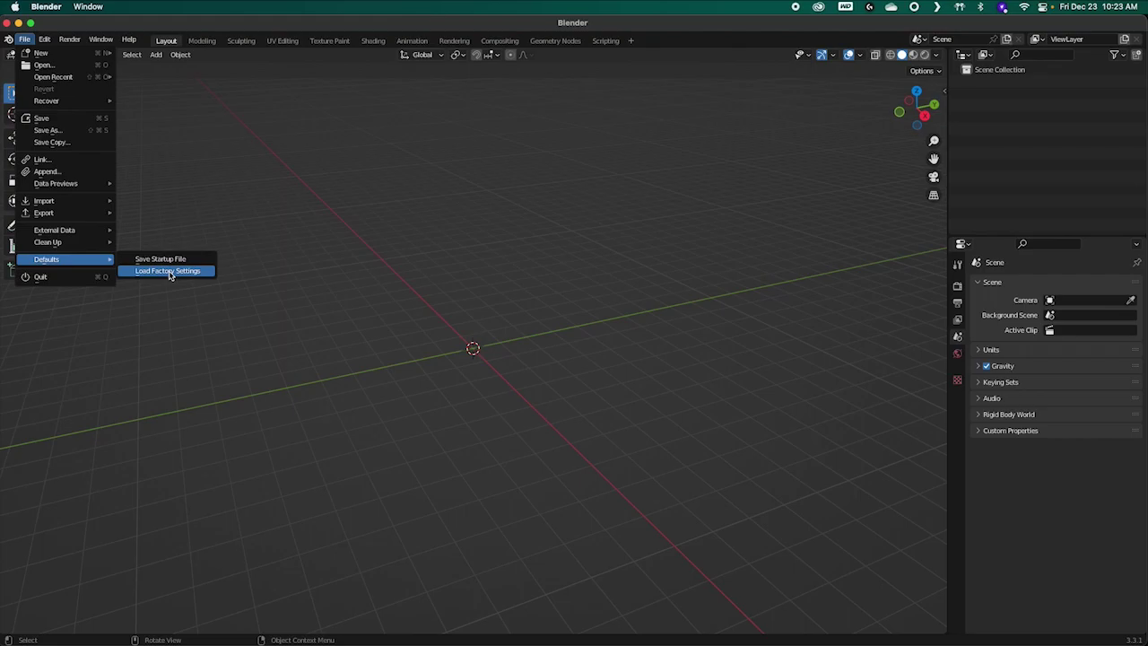
pyautogui.click(168, 271)
pyautogui.click(169, 273)
pyautogui.click(18, 39)
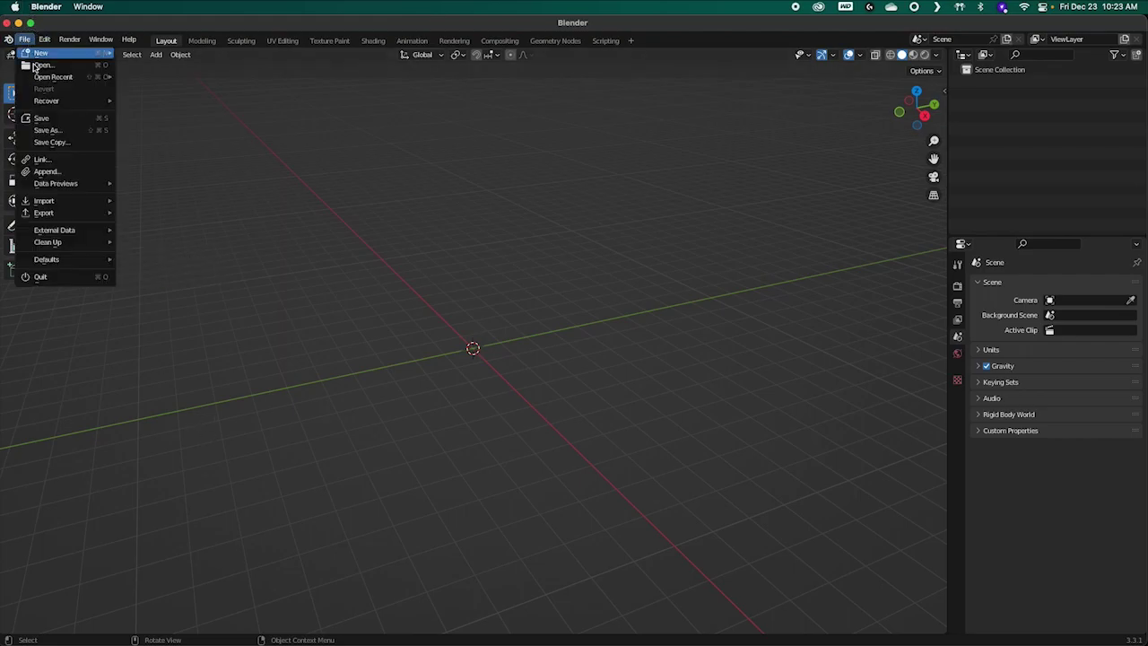
pyautogui.moveTo(64, 263)
pyautogui.click(143, 271)
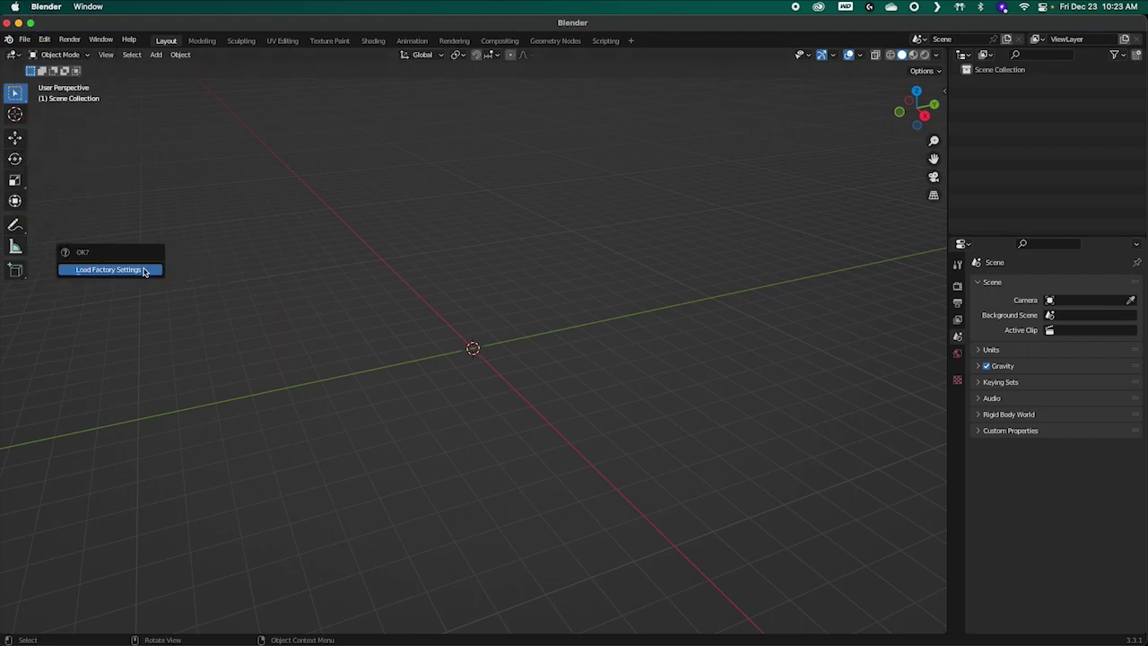
pyautogui.click(91, 270)
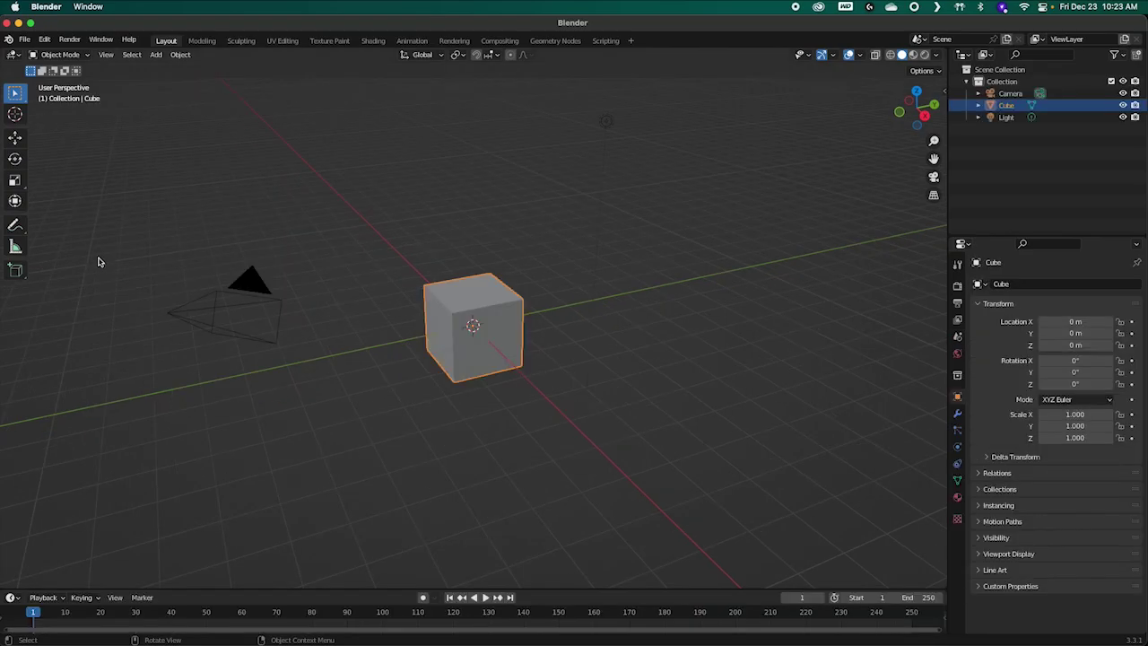
# Step: Delete the default light, cube and camera from the scene
pyautogui.hscroll(-10, 483, 436)
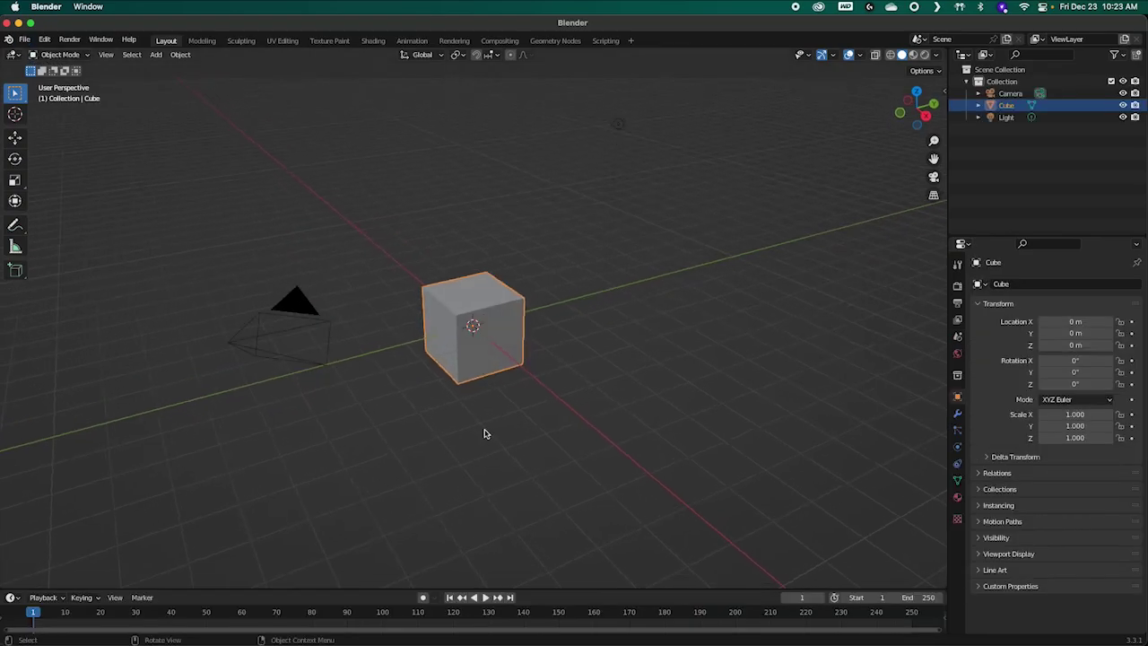
pyautogui.hscroll(10, 489, 451)
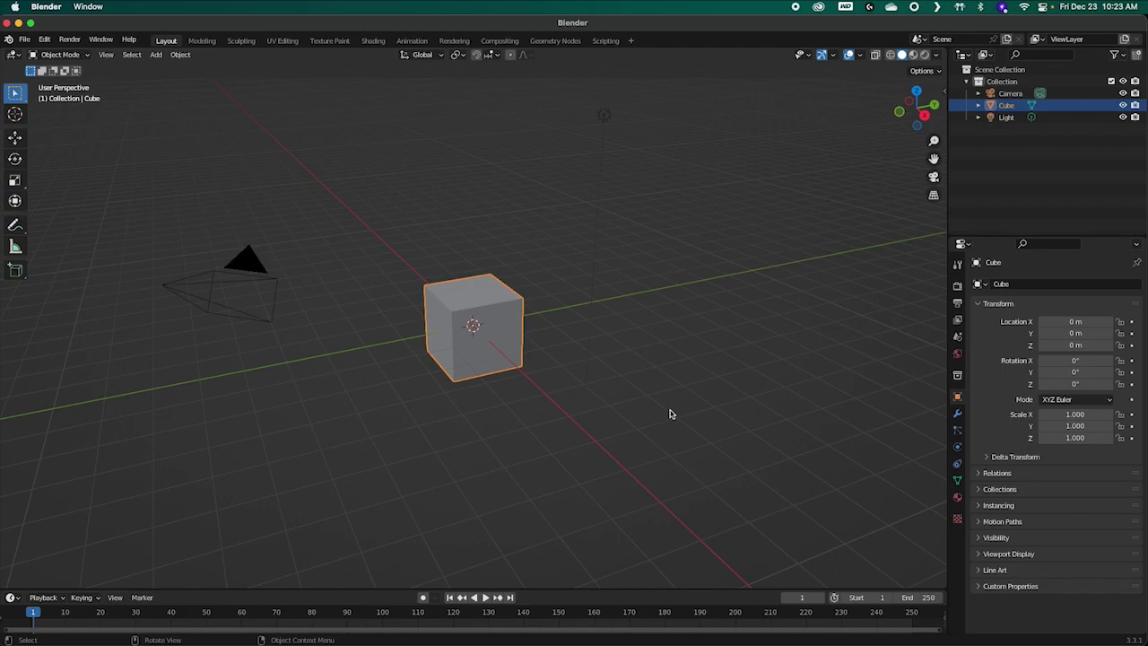
pyautogui.hscroll(5, 458, 379)
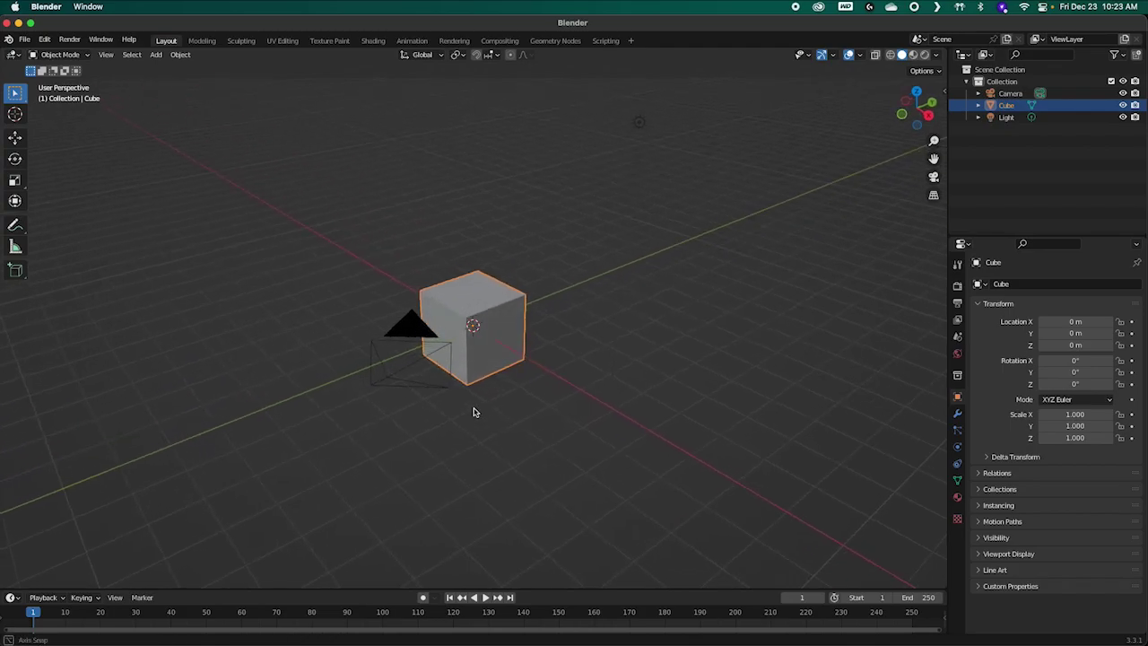
pyautogui.click(1005, 118)
pyautogui.press('x')
pyautogui.click(659, 190)
pyautogui.click(1002, 105)
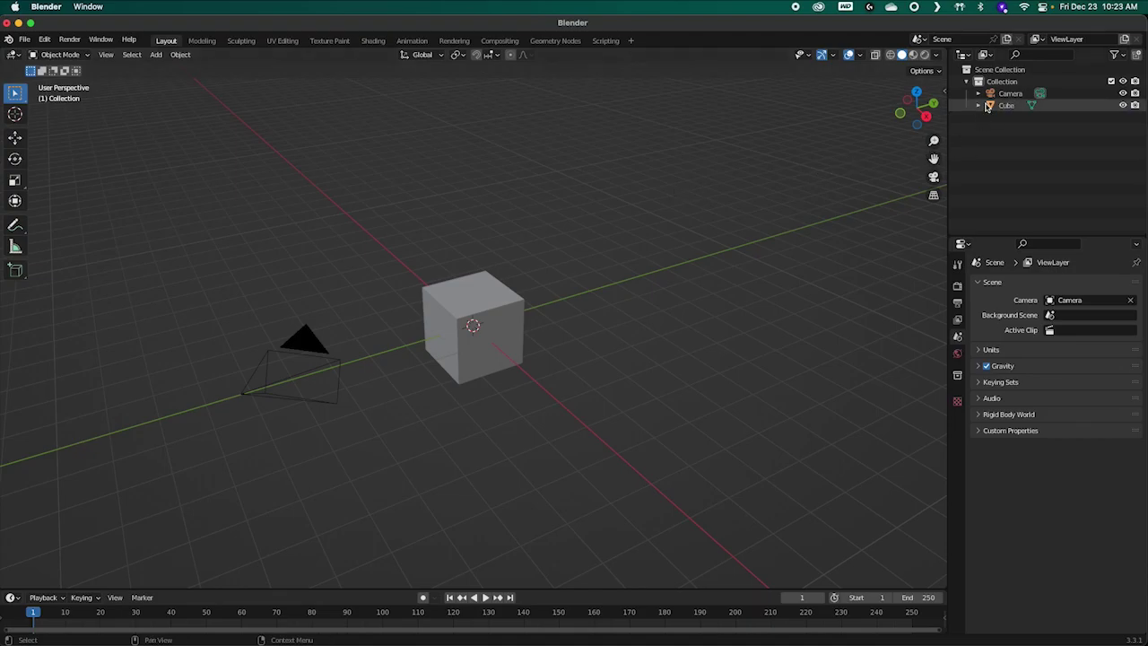
pyautogui.press('x')
pyautogui.click(657, 211)
pyautogui.click(1007, 93)
pyautogui.press('x')
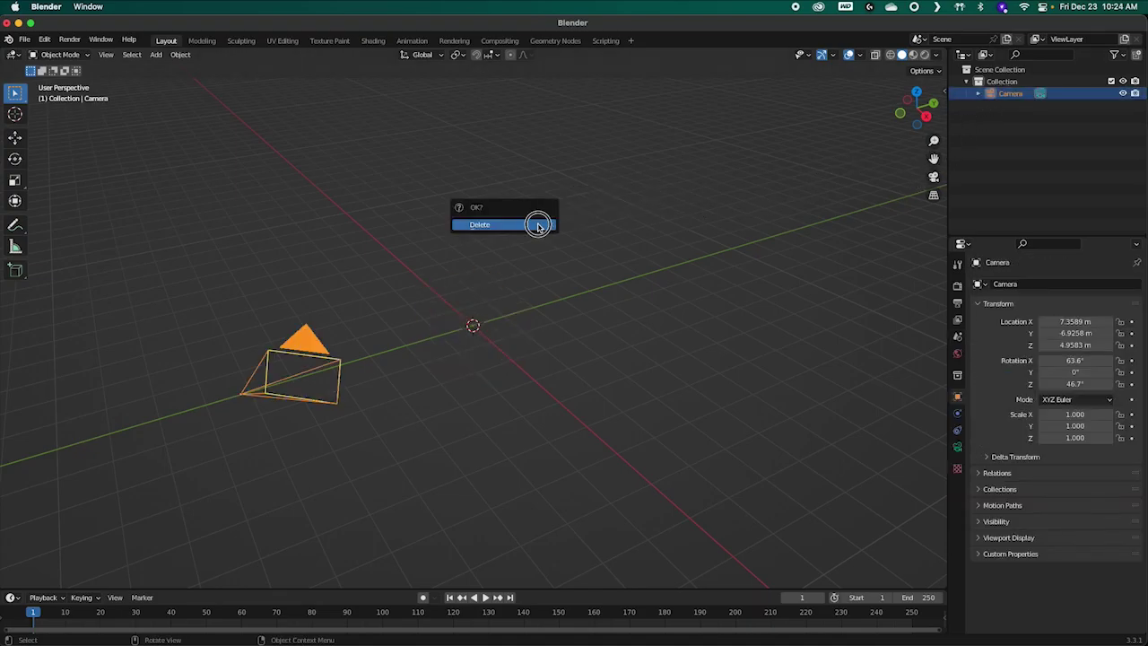
pyautogui.click(536, 223)
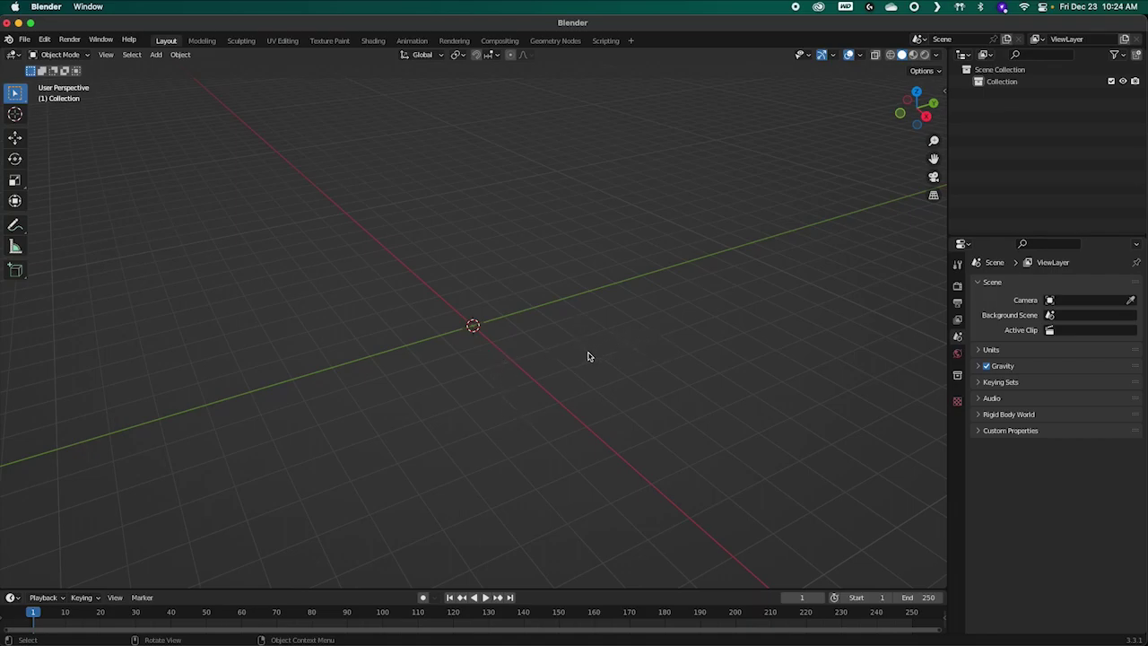
# Step: Delete the empty default collection from the scene
pyautogui.click(1007, 85)
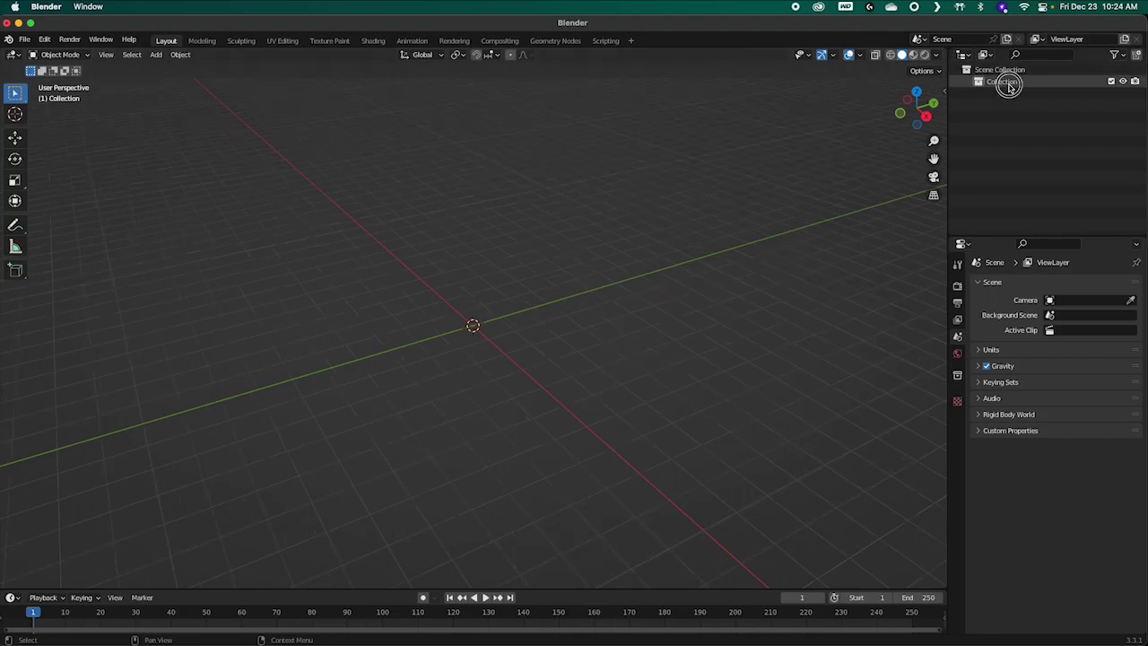
pyautogui.press('x')
pyautogui.click(597, 226)
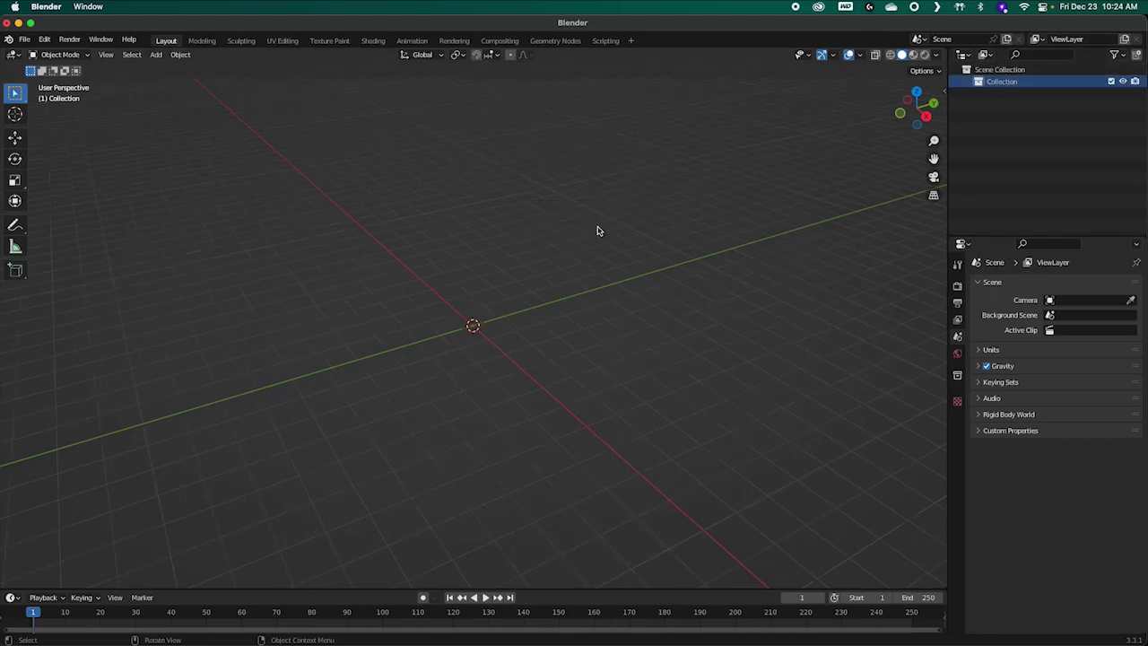
pyautogui.rightClick(1011, 92)
pyautogui.click(904, 153)
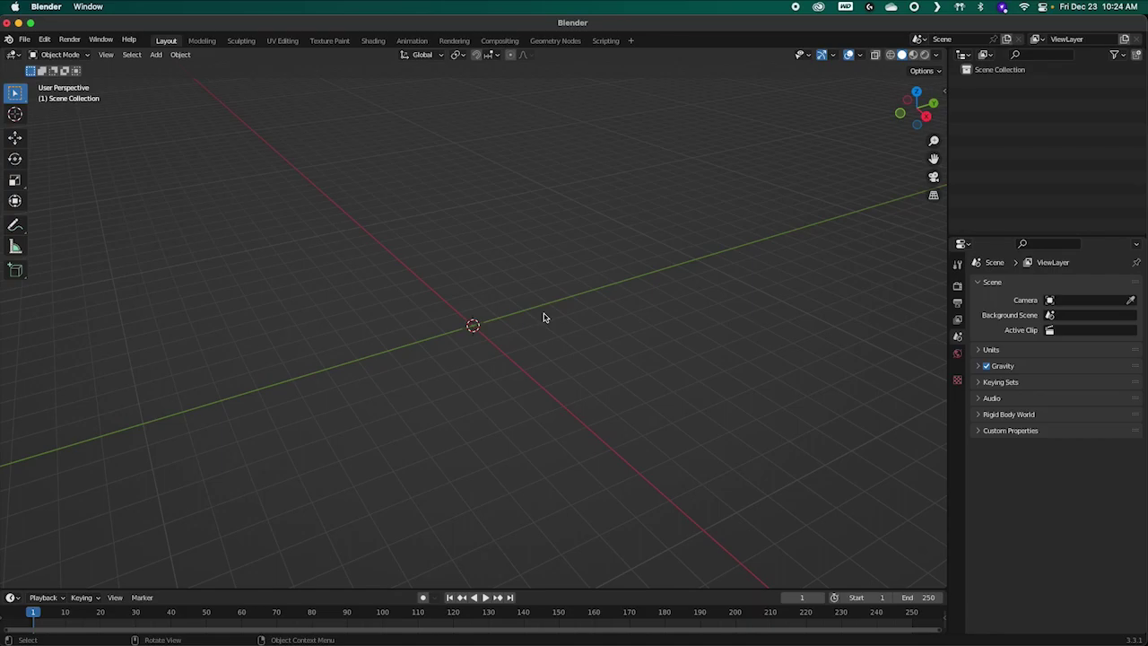
# Step: Keep the viewport in solid shading and enable the wireframe overlay with an opacity of 0.155
pyautogui.moveTo(420, 419)
pyautogui.mouseDown(button='middle')
pyautogui.moveTo(433, 387)
pyautogui.moveTo(421, 397)
pyautogui.mouseUp(button='middle')
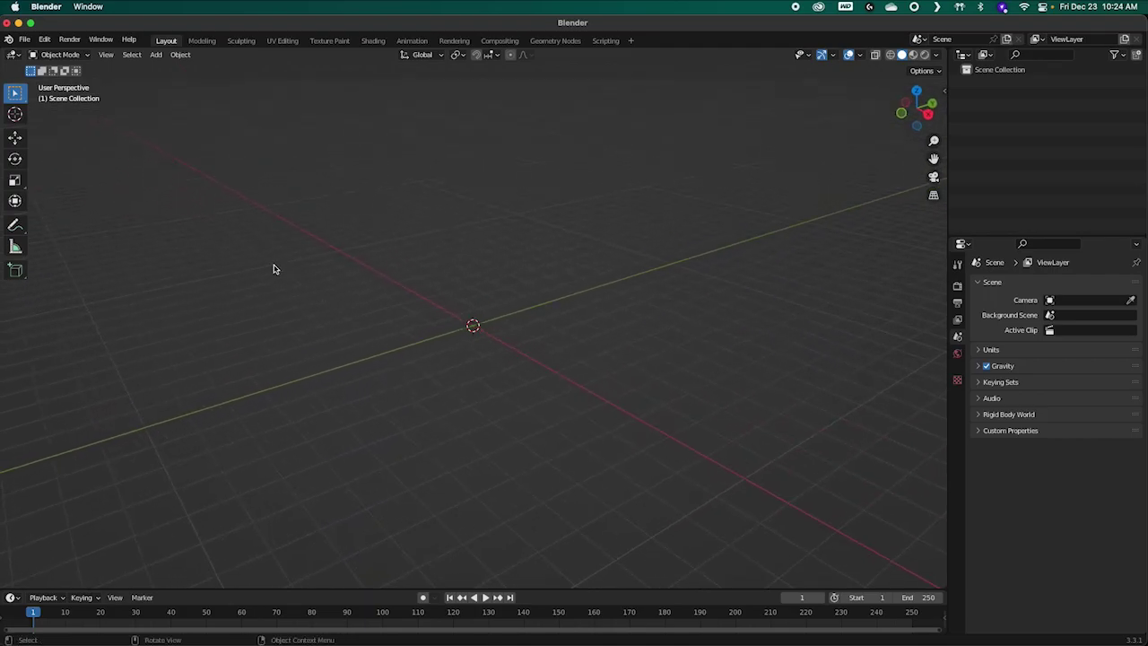
pyautogui.click(891, 55)
pyautogui.click(902, 55)
pyautogui.click(860, 55)
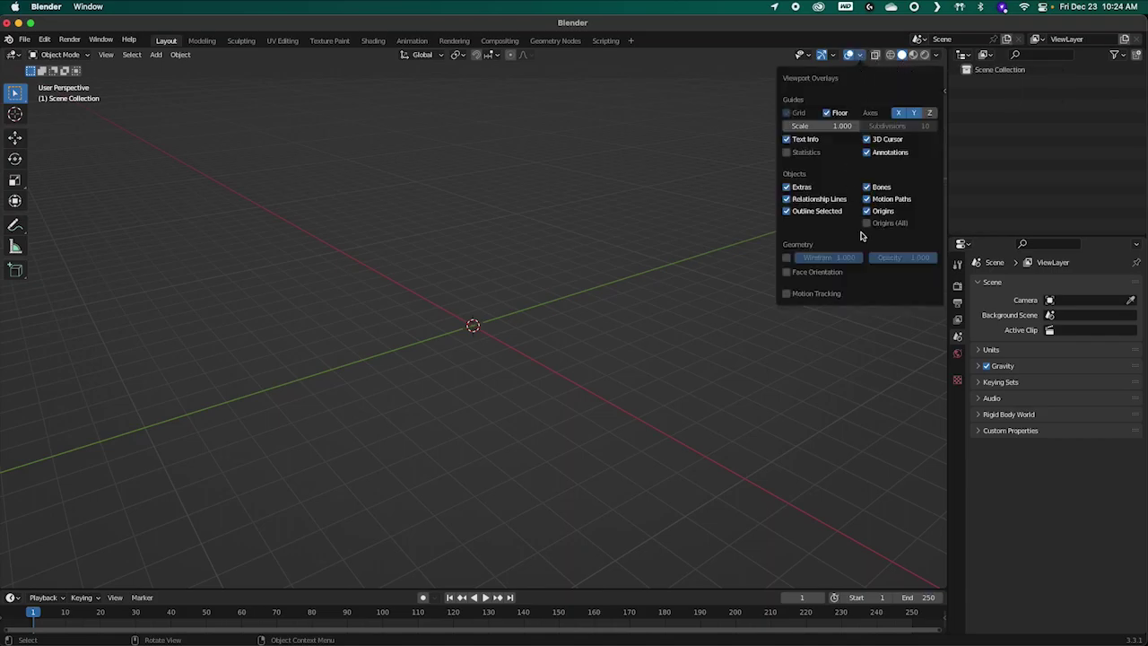
pyautogui.click(787, 258)
pyautogui.moveTo(919, 259); pyautogui.dragTo(885, 259)
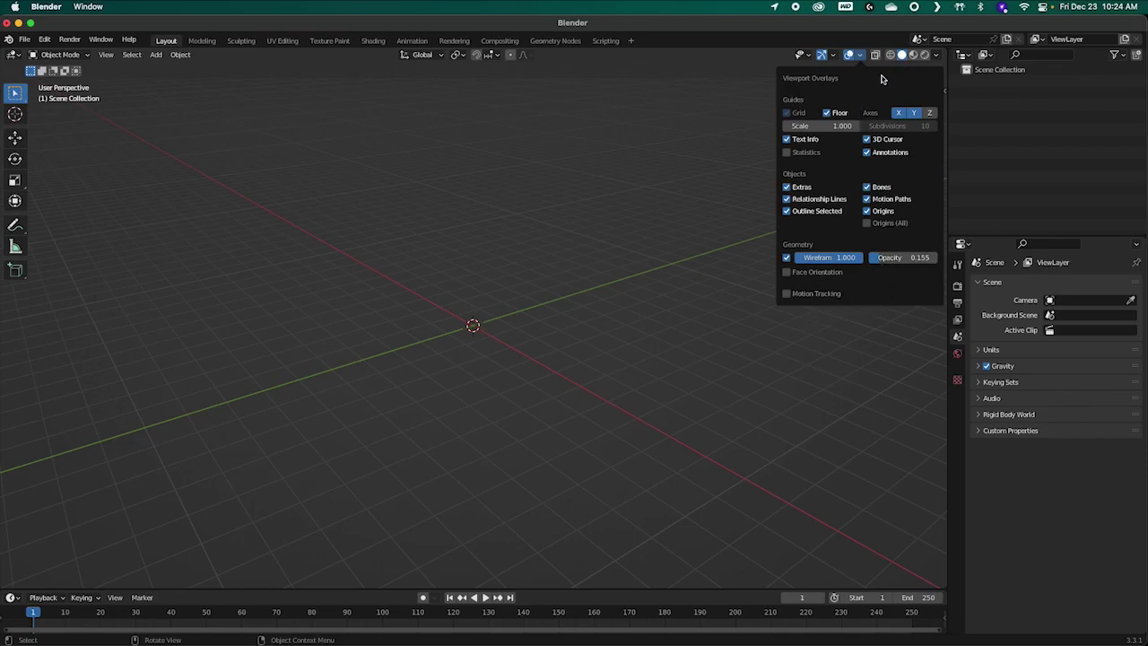
# Step: Set the solid shading's object color to Random
pyautogui.click(857, 56)
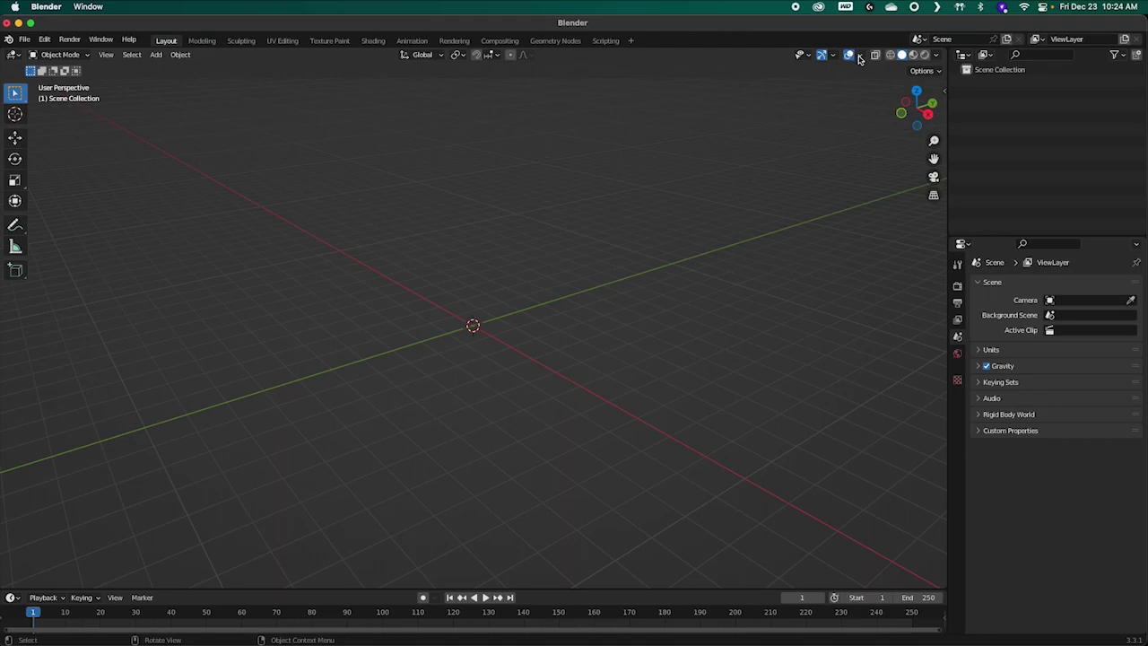
pyautogui.click(858, 56)
pyautogui.click(858, 56)
pyautogui.click(936, 57)
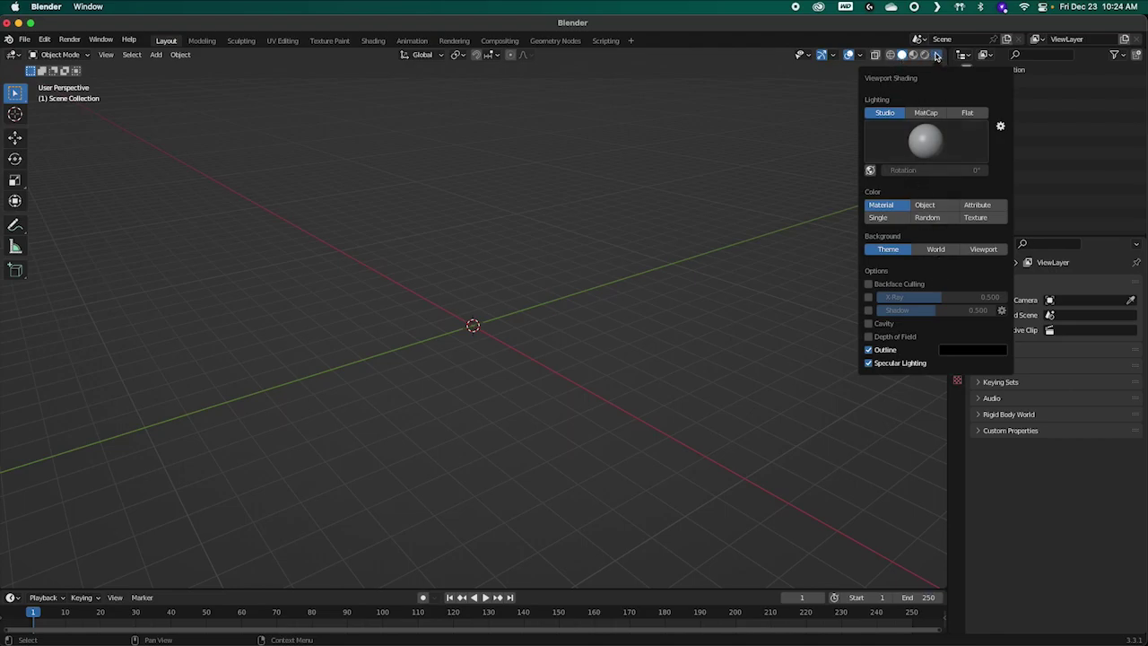
pyautogui.click(928, 221)
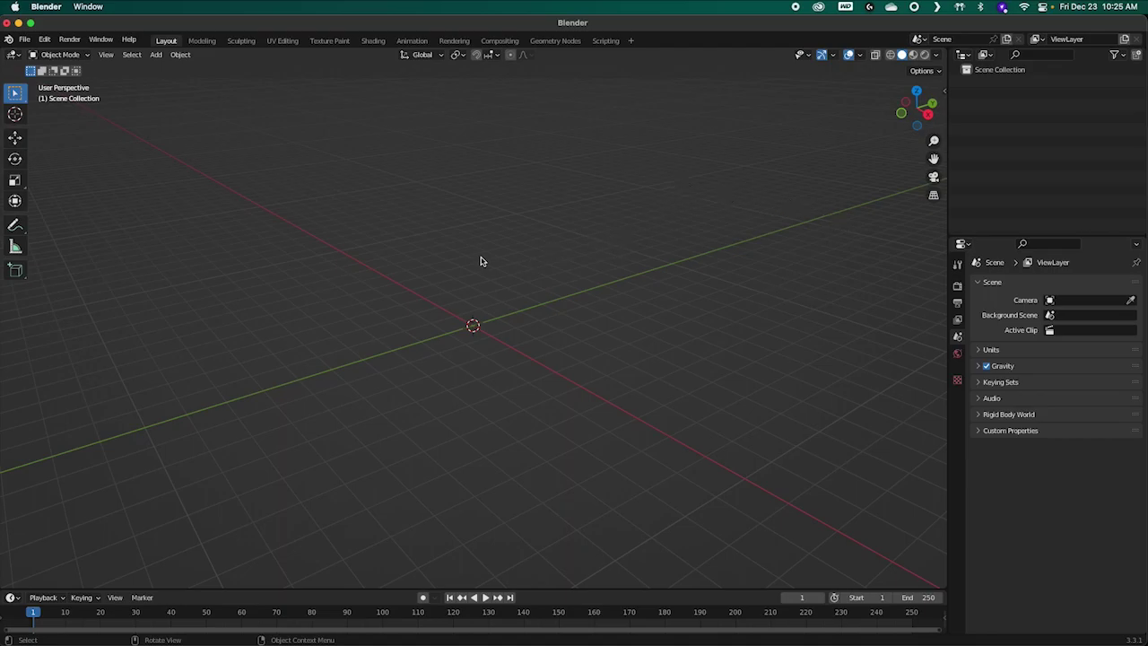
# Step: Save the current empty scene and viewport settings as the default startup file and confirm
pyautogui.click(25, 40)
pyautogui.click(25, 40)
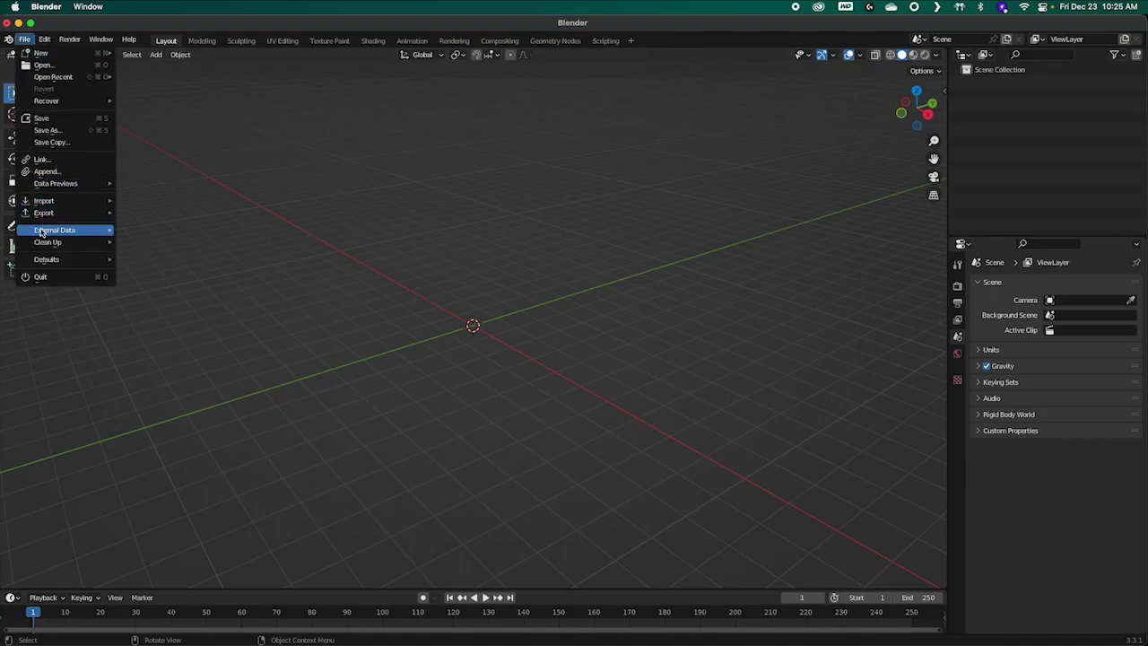
pyautogui.moveTo(42, 235)
pyautogui.moveTo(48, 260)
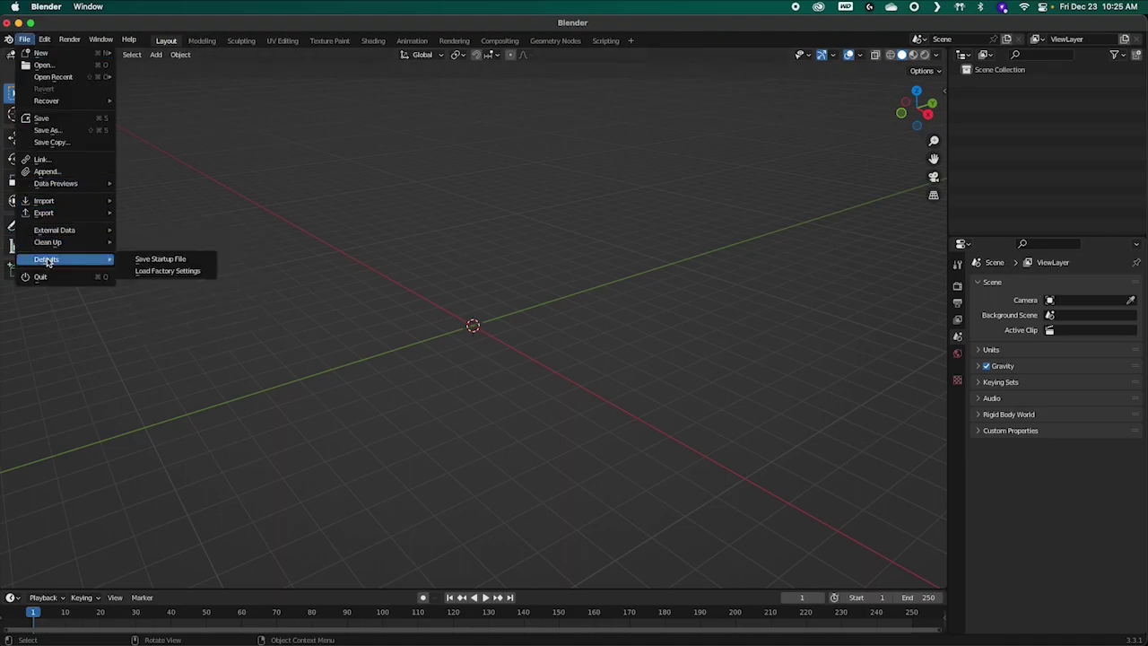
pyautogui.click(182, 263)
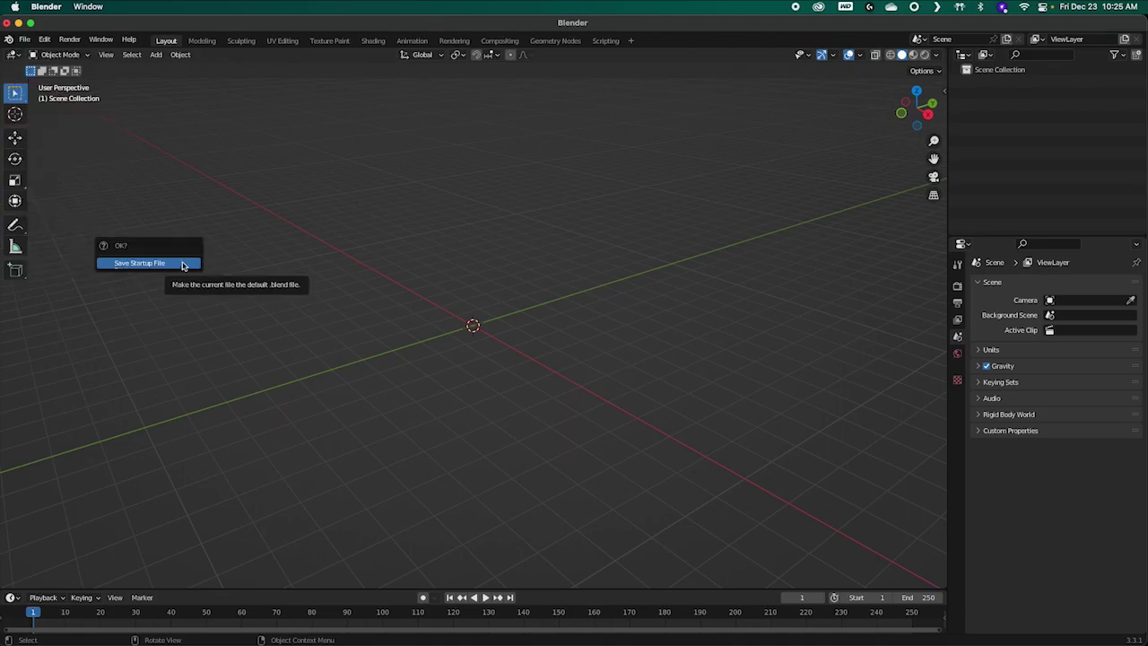
pyautogui.click(180, 265)
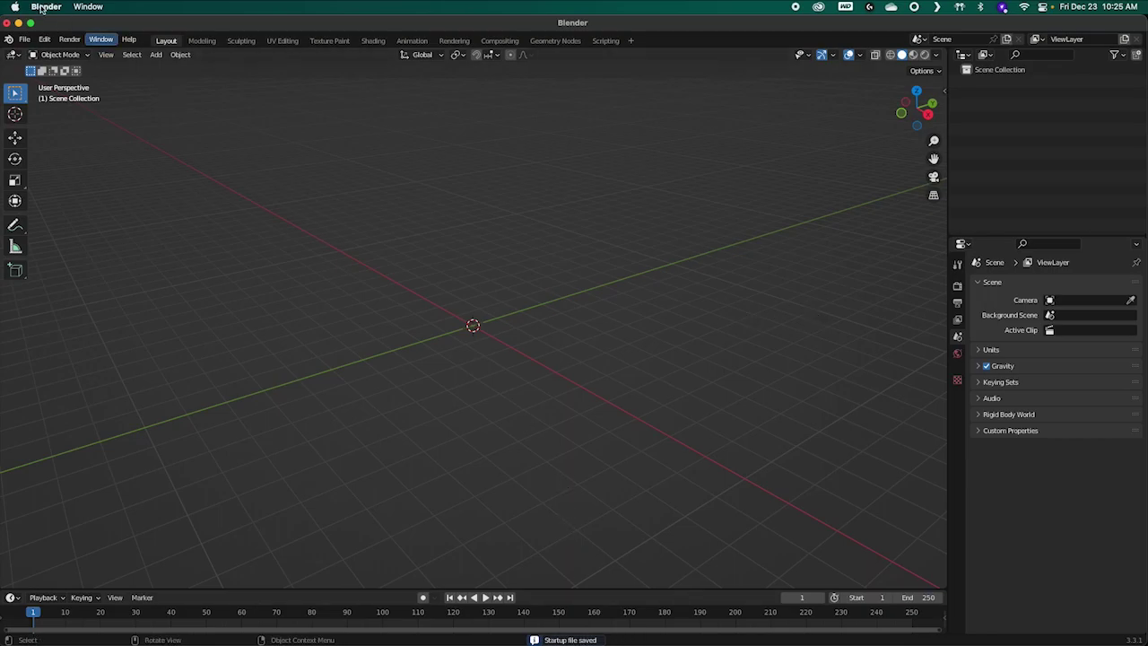
# Step: Create a new General file to test the saved startup scene
pyautogui.click(24, 40)
pyautogui.moveTo(61, 55)
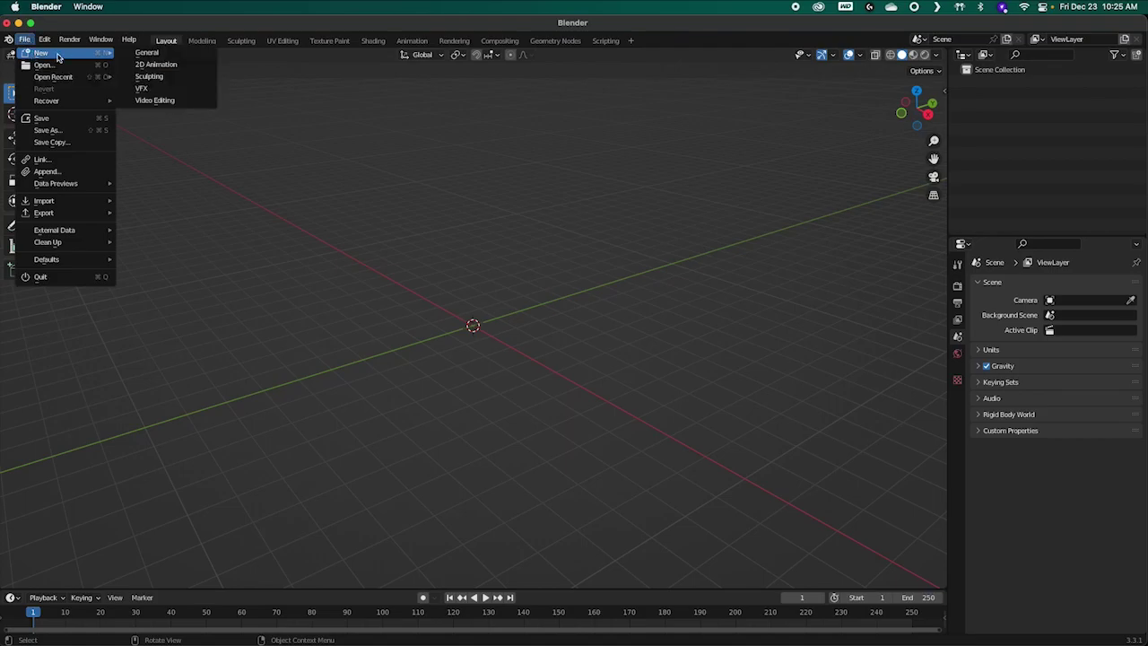
pyautogui.click(147, 52)
pyautogui.click(531, 361)
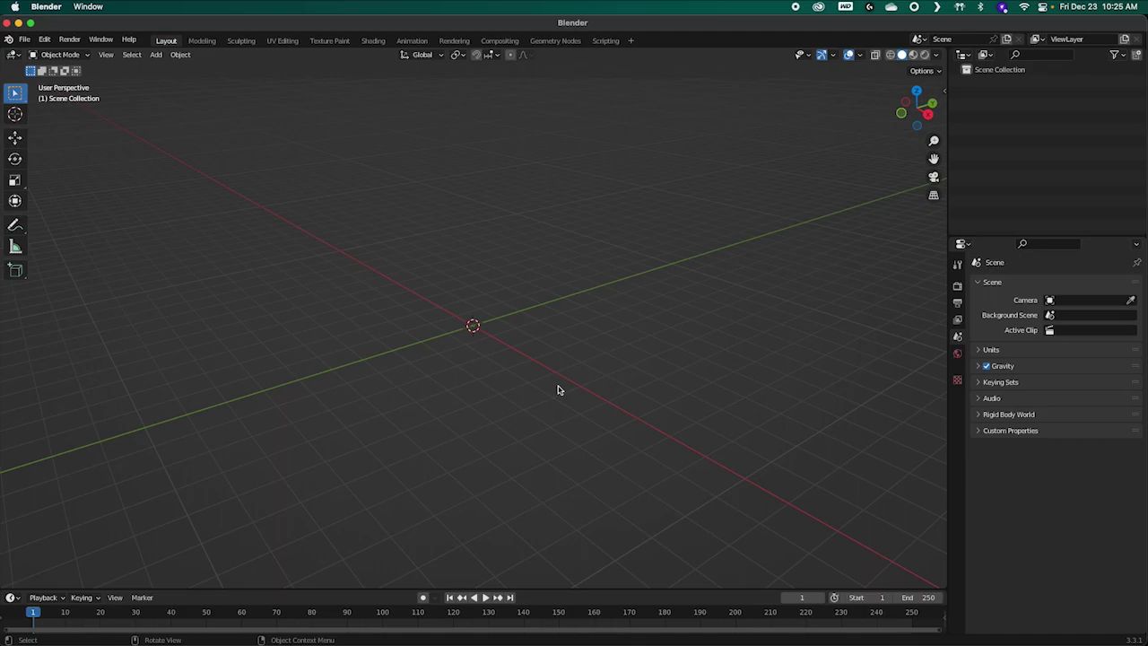
pyautogui.click(23, 41)
pyautogui.moveTo(50, 260)
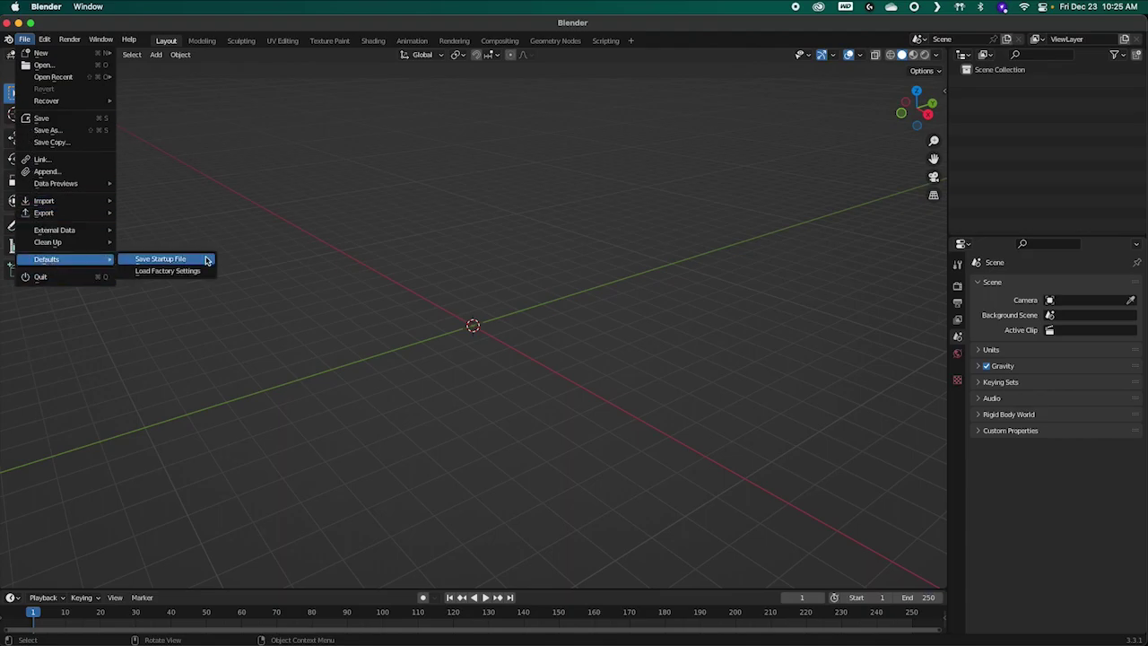
pyautogui.click(189, 272)
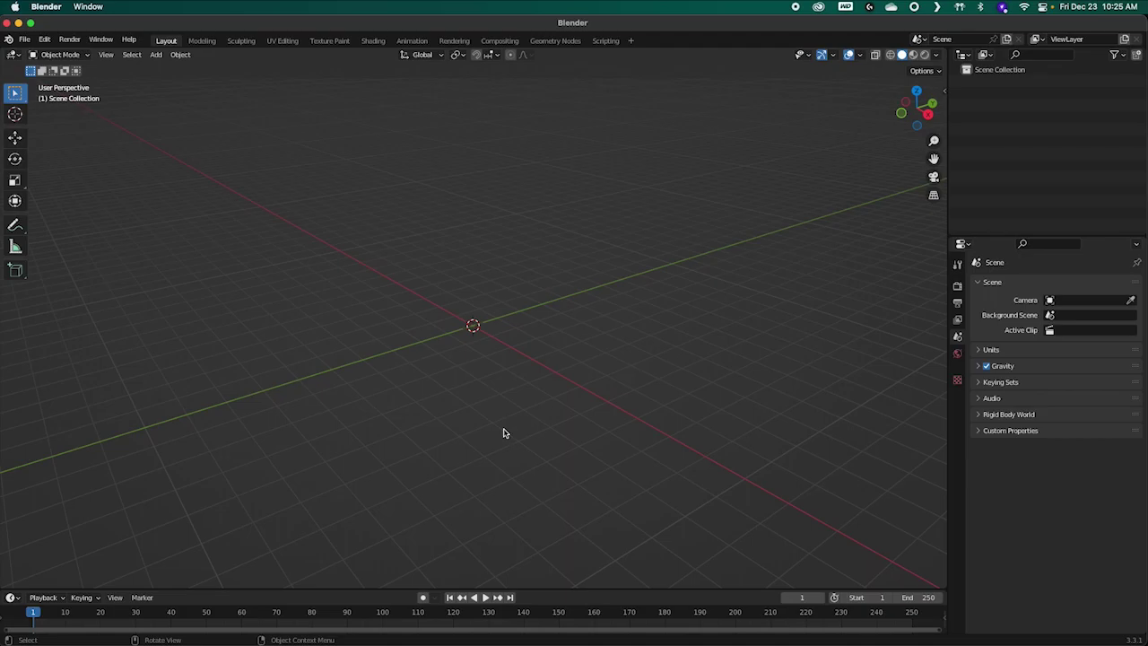
pyautogui.moveTo(492, 418)
pyautogui.mouseDown(button='middle')
pyautogui.moveTo(523, 361)
pyautogui.moveTo(538, 404)
pyautogui.moveTo(501, 398)
pyautogui.mouseUp(button='middle')
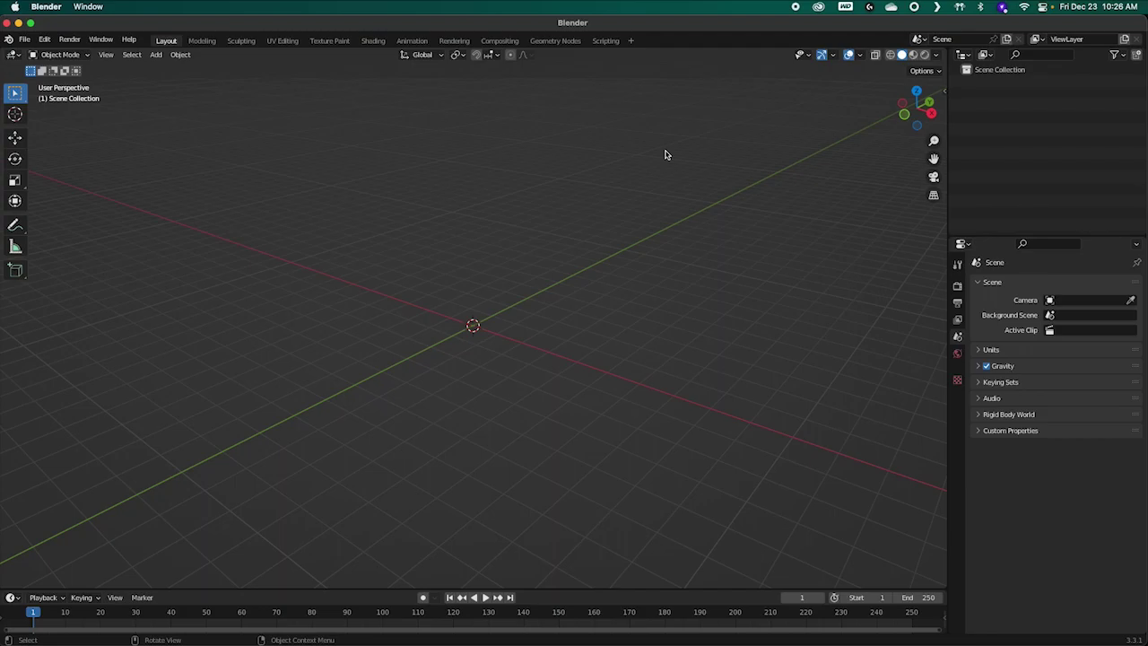
# Step: Remove the timeline by joining its area into the 3D viewport above it
pyautogui.rightClick(586, 588)
pyautogui.click(558, 618)
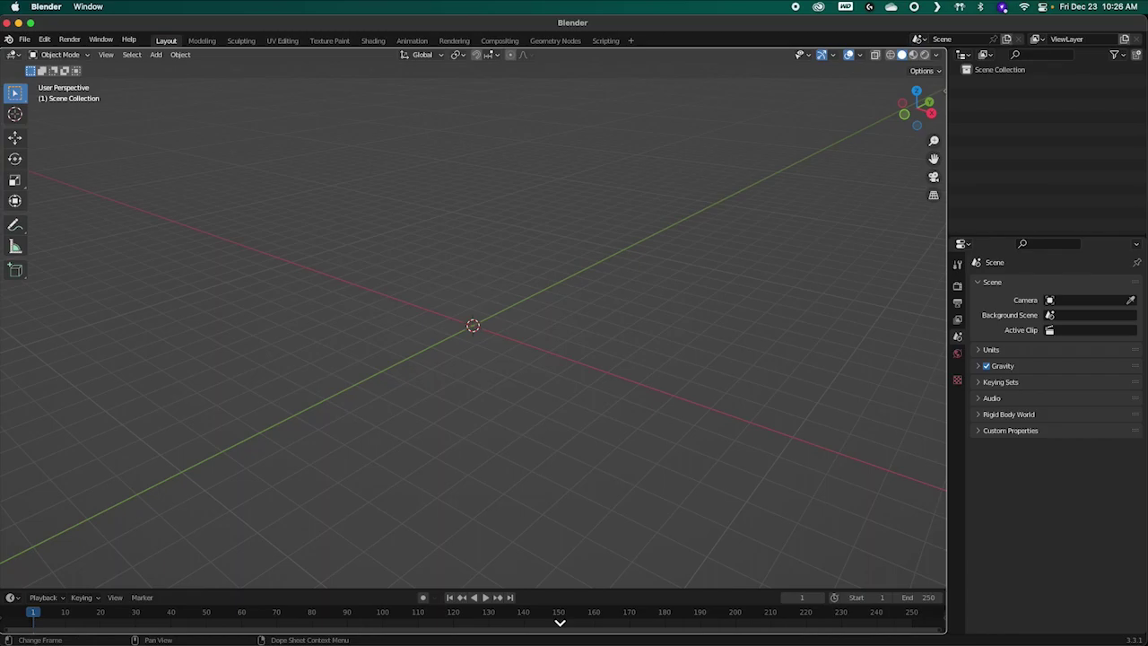
pyautogui.click(559, 621)
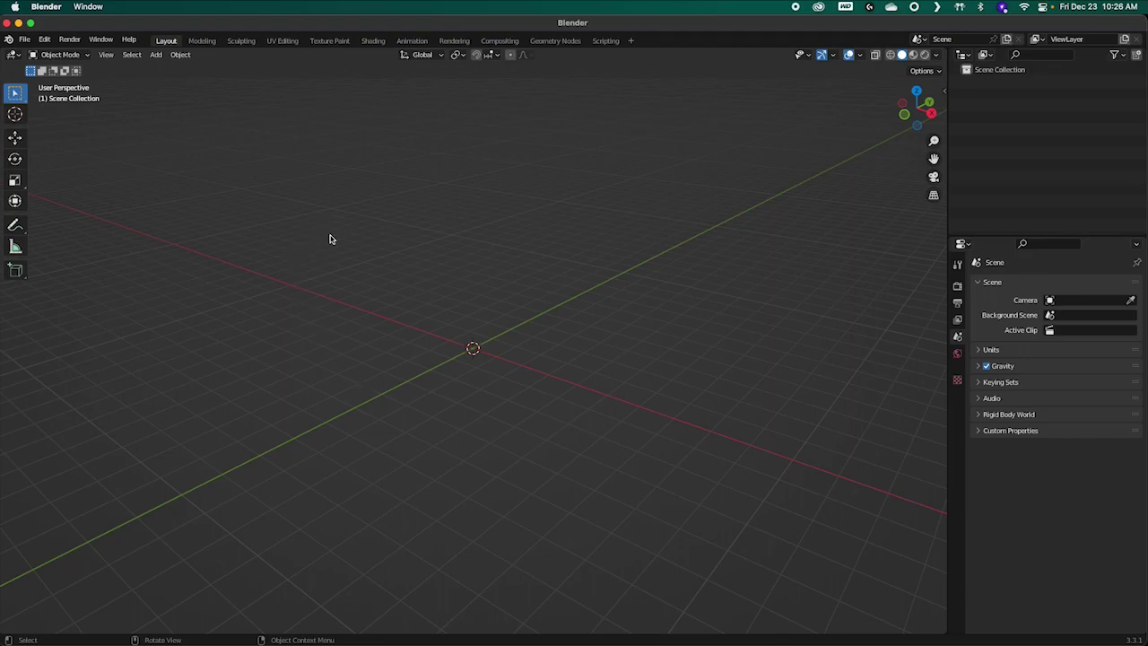
# Step: Import all the Wavefront OBJ files from the 4938S folder on the desktop, keeping forward axis -Z and up axis Y
pyautogui.click(28, 40)
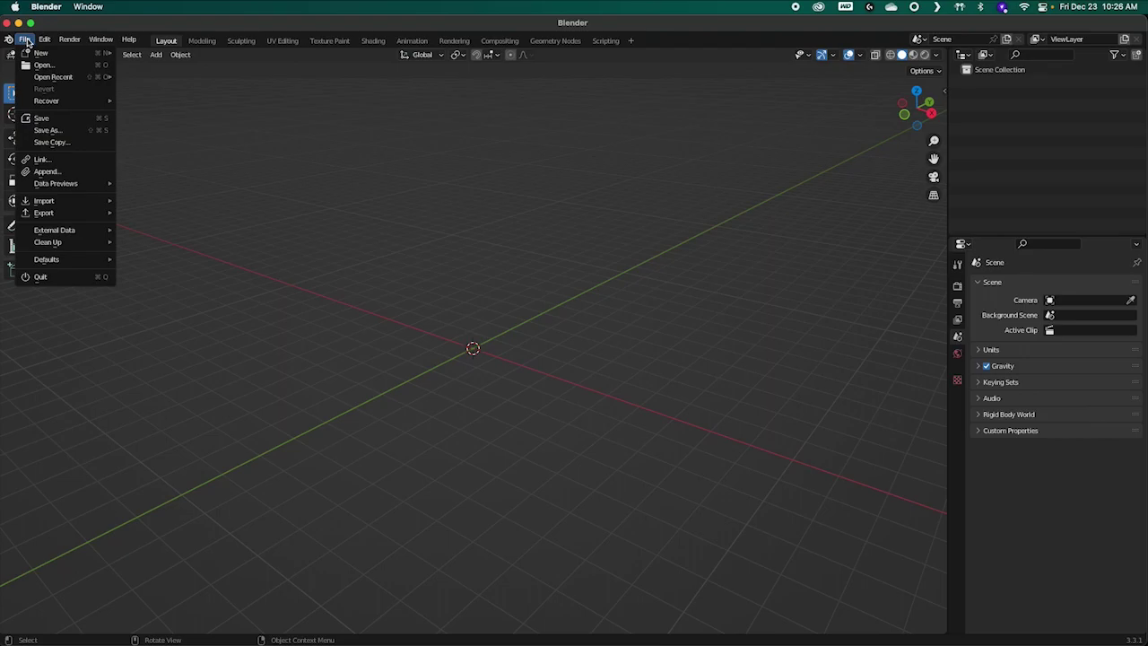
pyautogui.moveTo(54, 201)
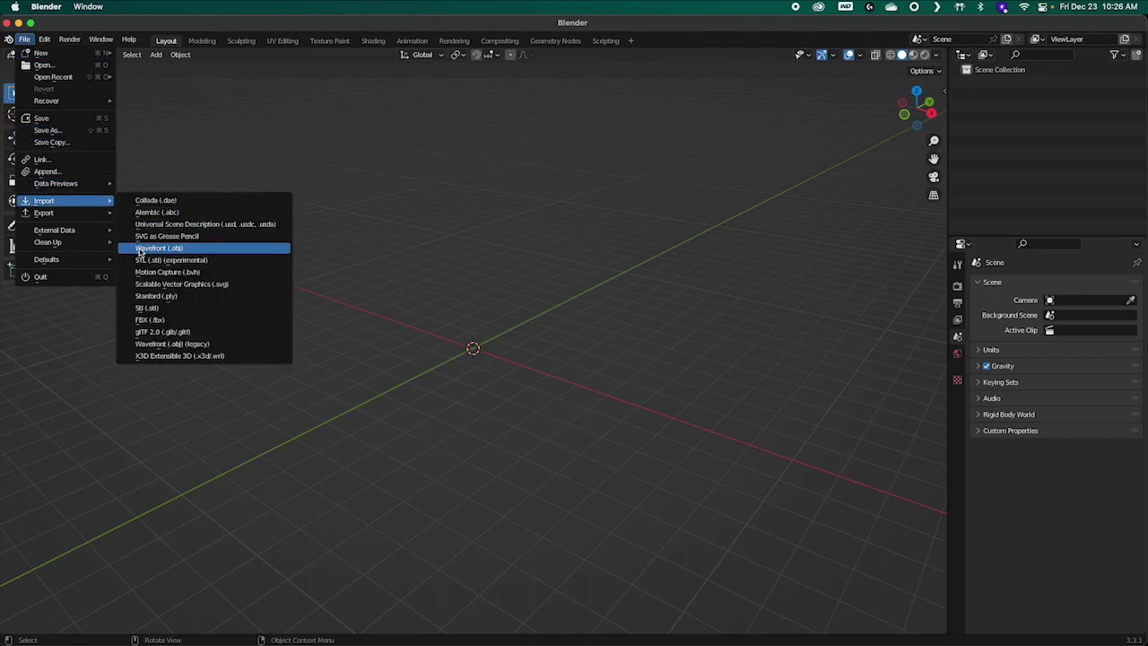
pyautogui.click(174, 249)
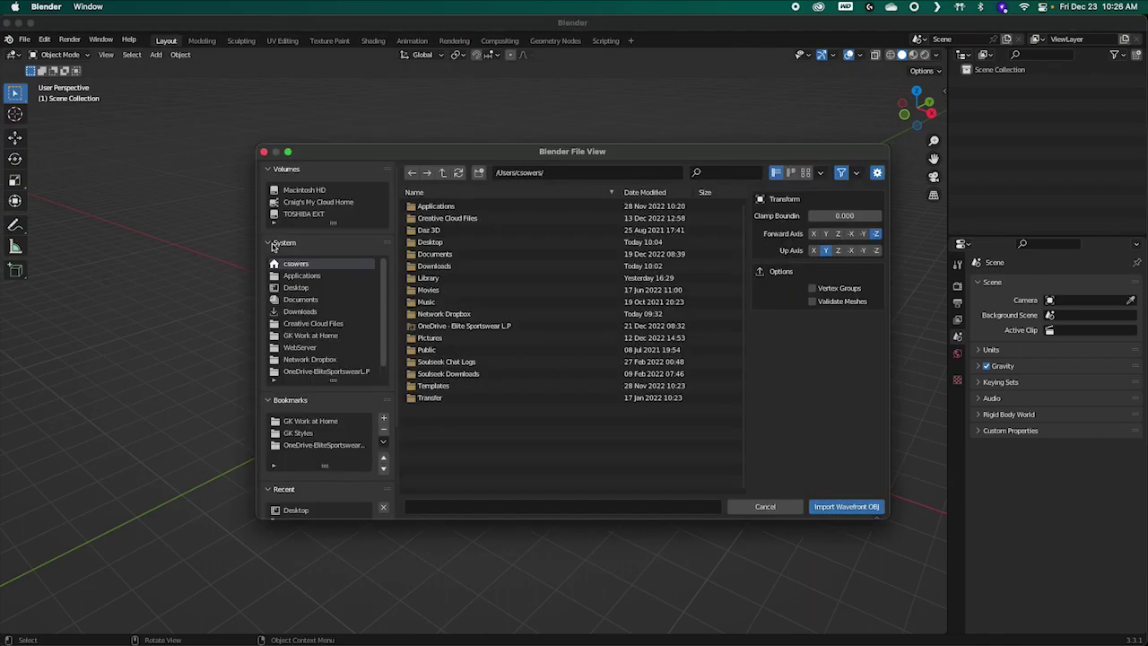
pyautogui.click(296, 288)
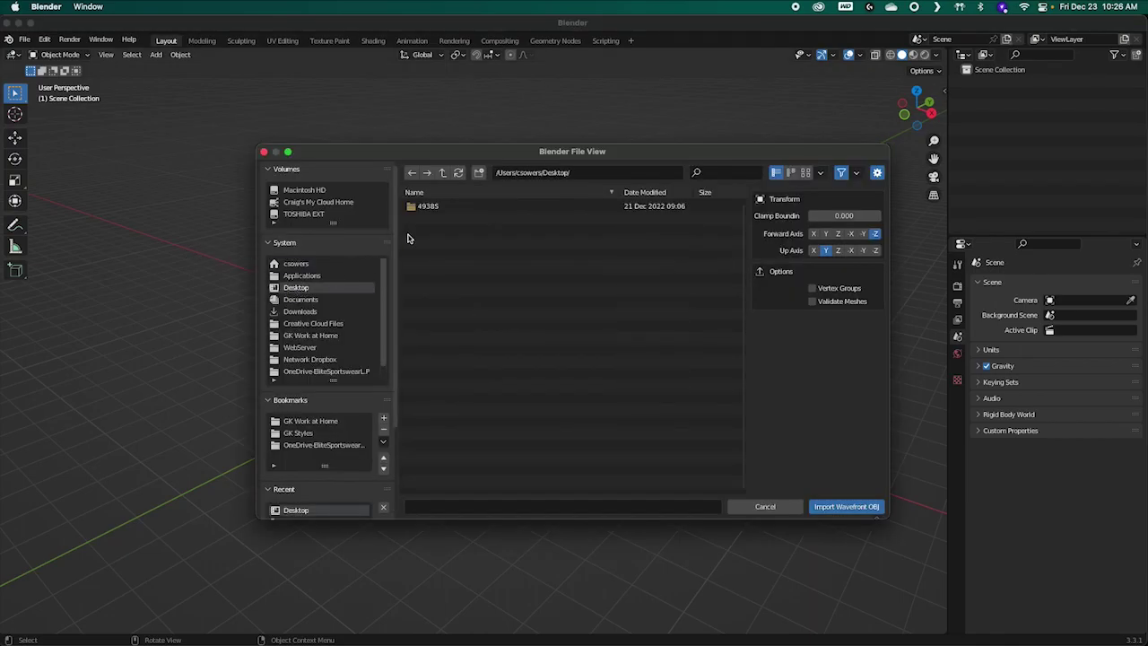
pyautogui.doubleClick(423, 206)
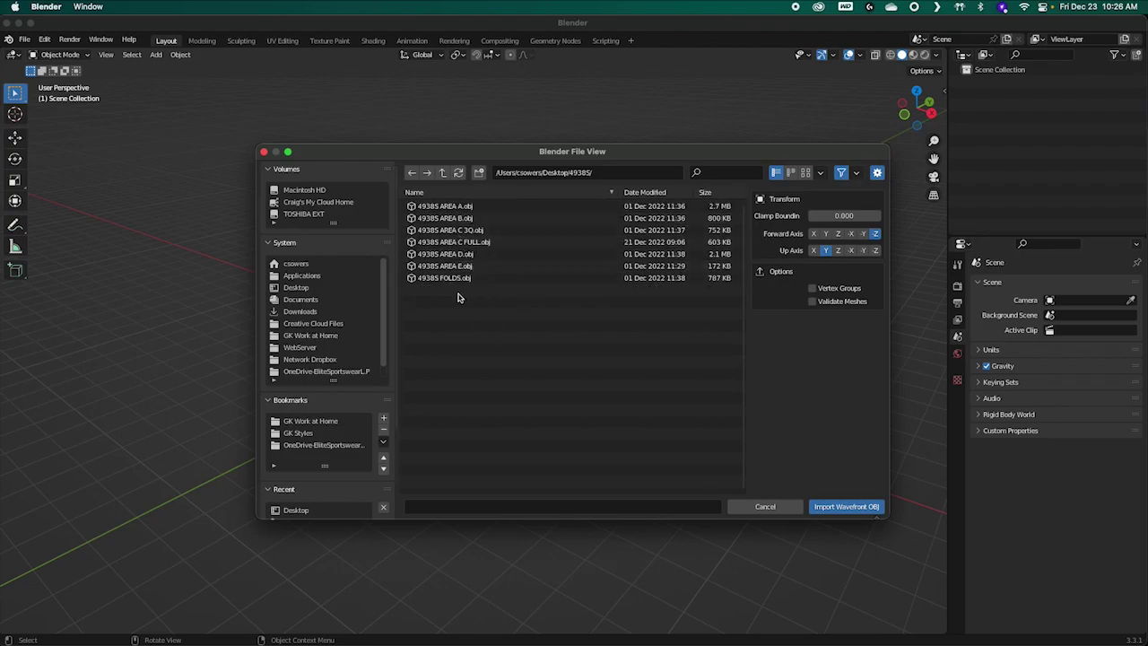
pyautogui.press('Down')
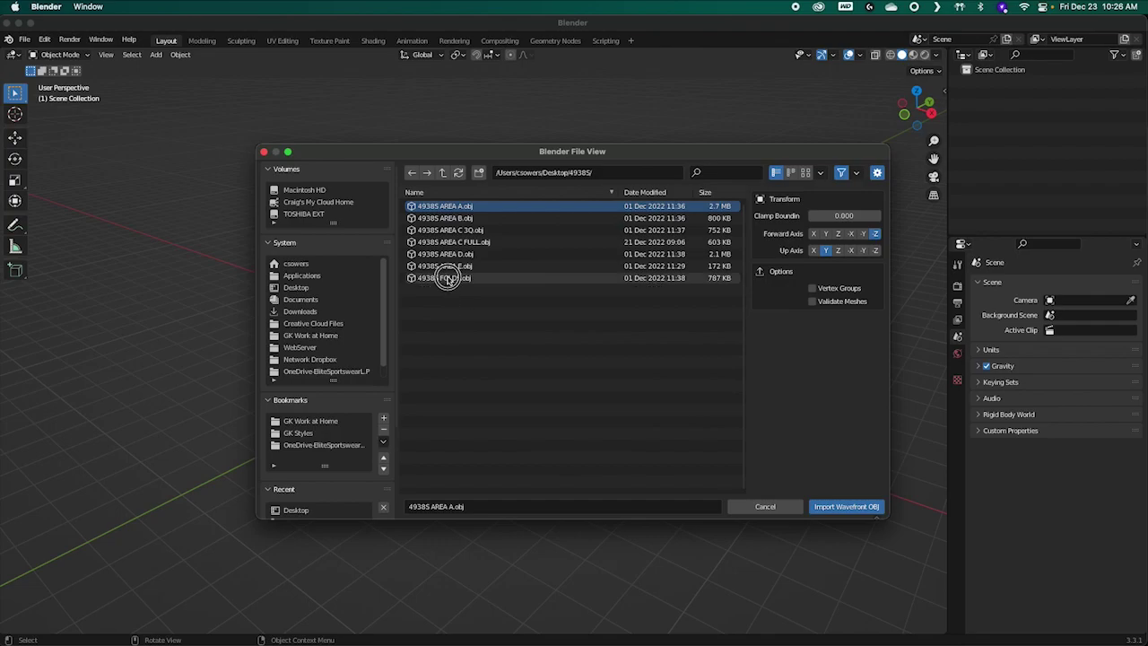
pyautogui.press('a')
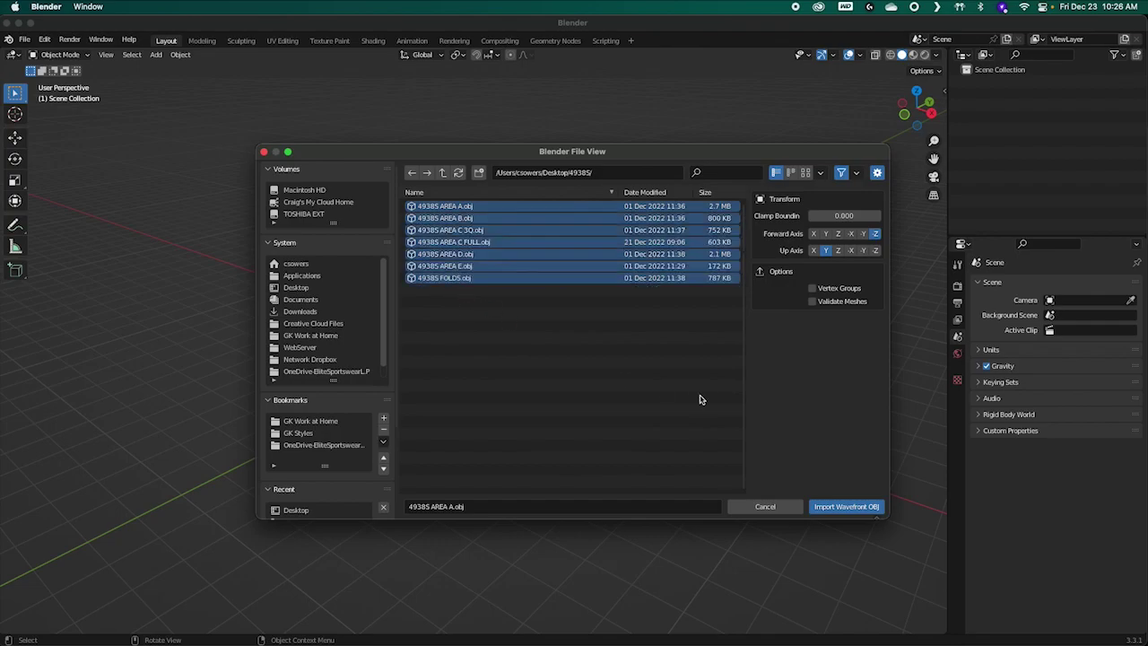
pyautogui.click(843, 509)
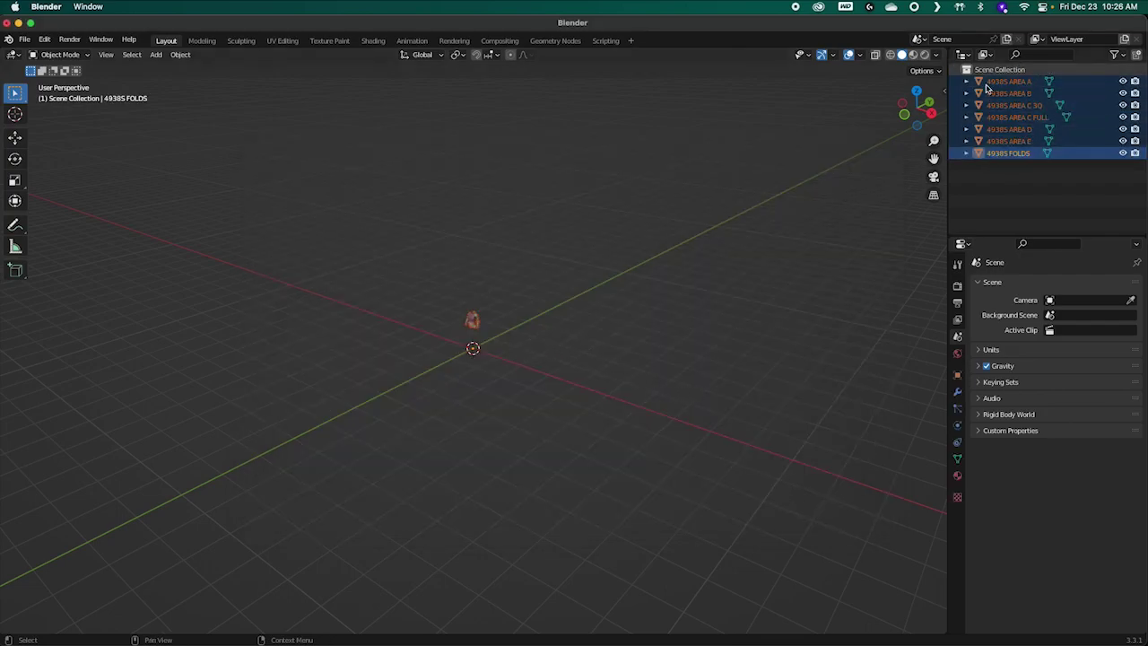
# Step: Widen the outliner and properties area, and frame the 4938S AREA C FULL sleeves in the viewport
pyautogui.moveTo(946, 217); pyautogui.dragTo(893, 223)
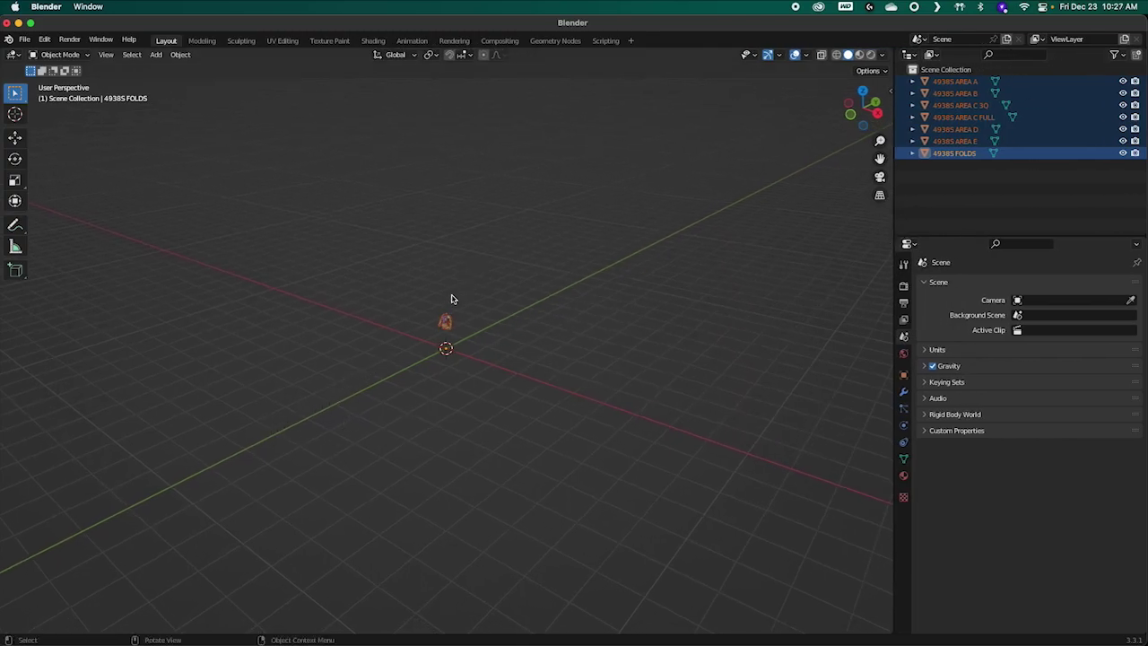
pyautogui.moveTo(502, 238); pyautogui.dragTo(534, 307, button='middle')
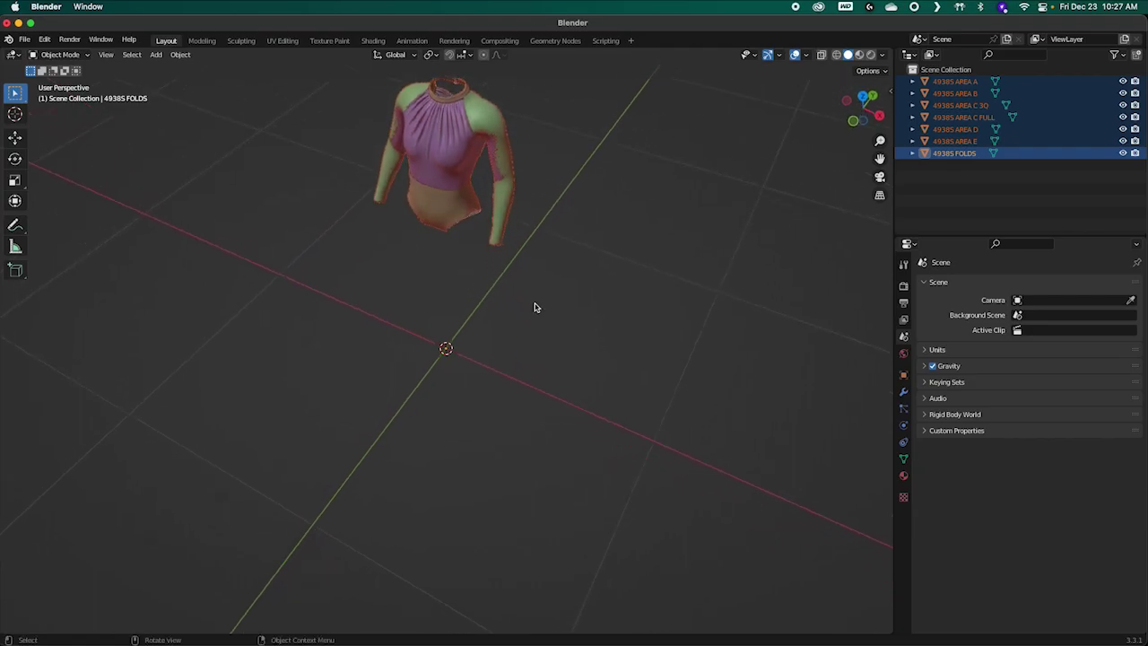
pyautogui.click(484, 128)
pyautogui.press('`')
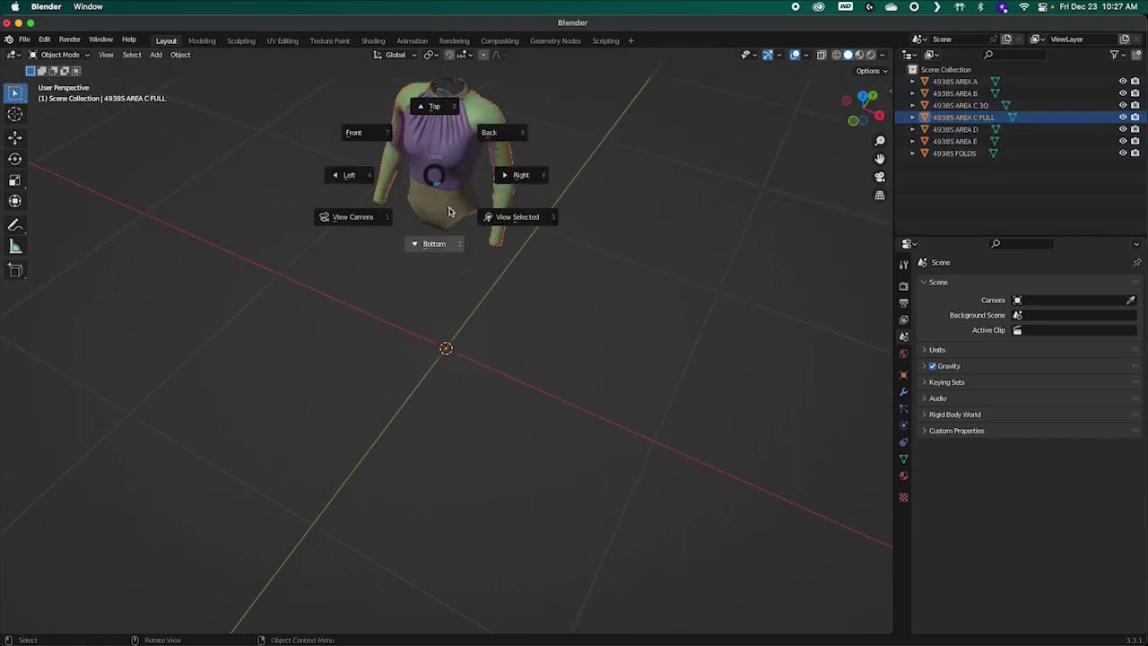
pyautogui.click(519, 224)
# Step: Examine the imported leotard from several angles and its position relative to the world origin, and clear the selection
pyautogui.moveTo(495, 261); pyautogui.dragTo(511, 331, button='middle')
pyautogui.scroll(-3, 530, 305)
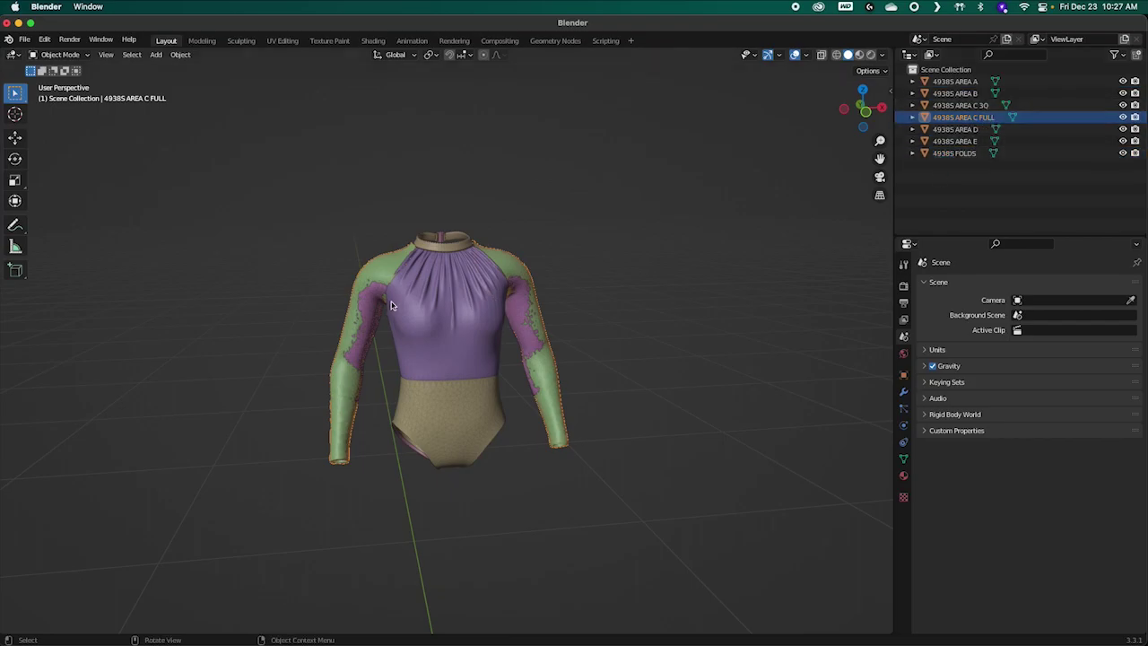
pyautogui.scroll(-6, 582, 351)
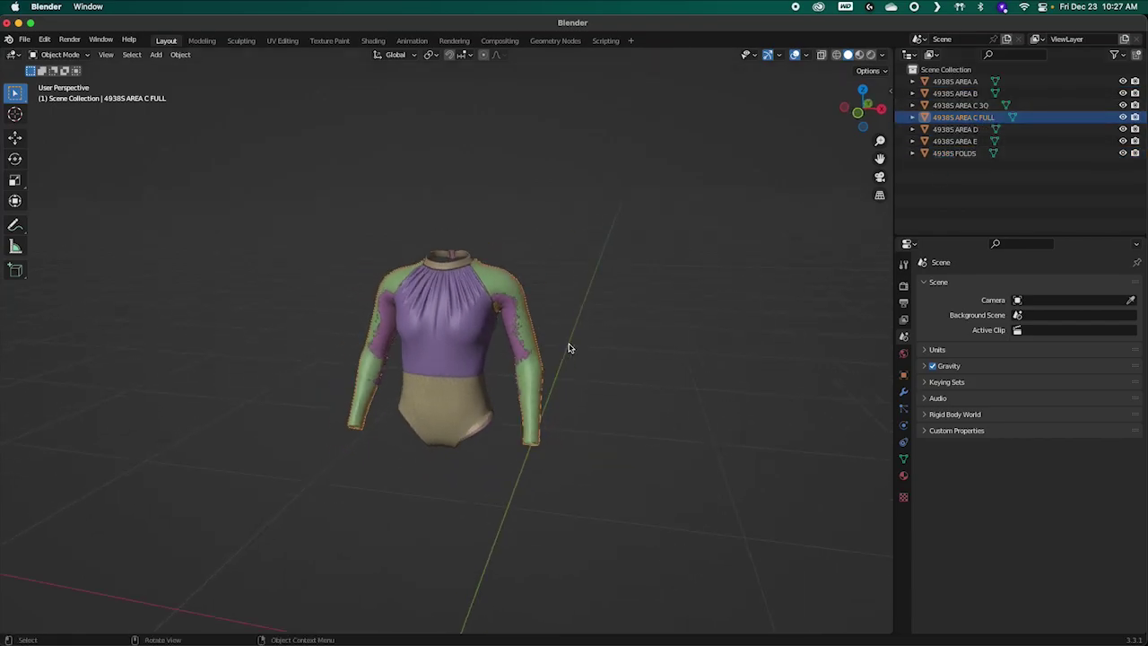
pyautogui.scroll(-3, 560, 358)
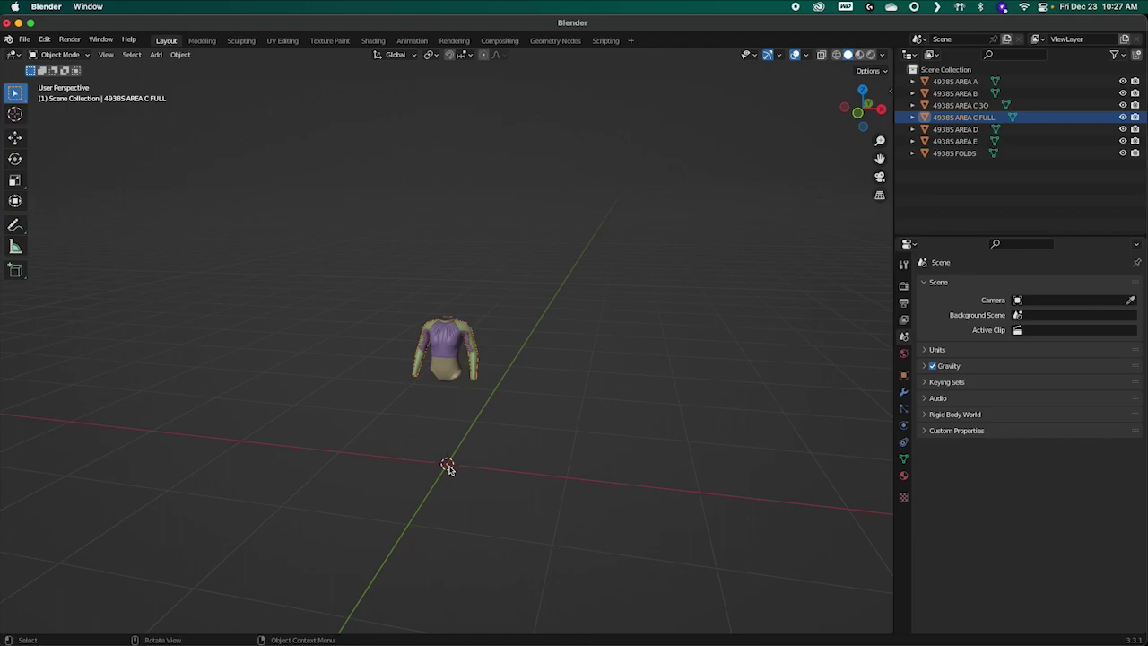
pyautogui.keyDown('shift'); pyautogui.moveTo(493, 481); pyautogui.dragTo(546, 422, button='middle'); pyautogui.keyUp('shift')
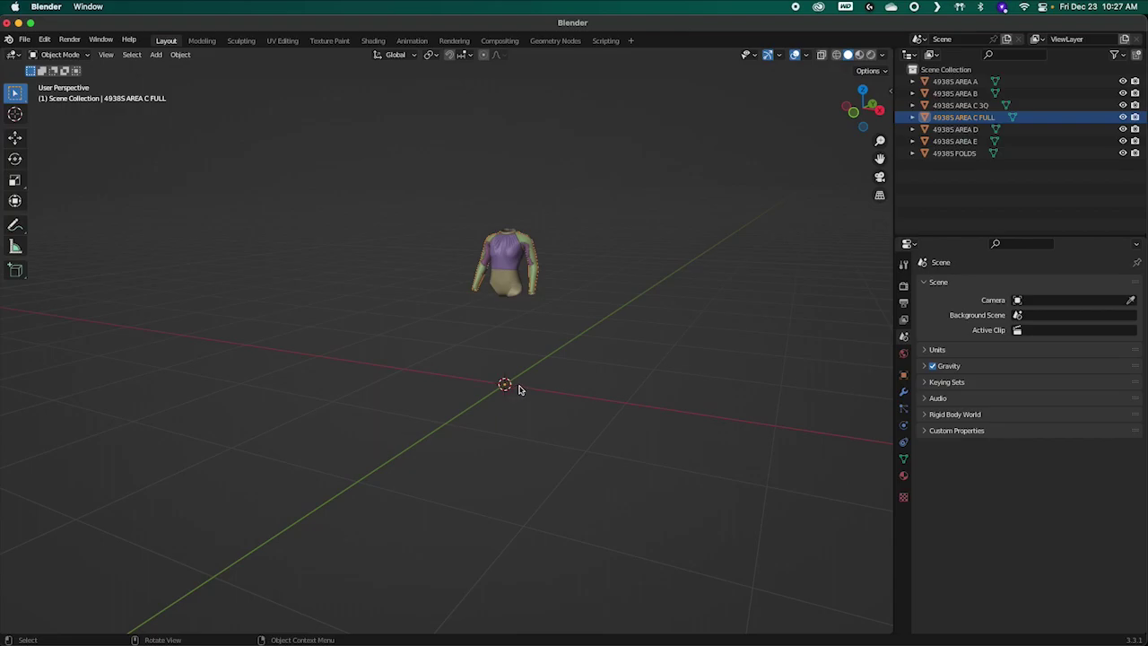
pyautogui.scroll(3, 530, 336)
pyautogui.moveTo(605, 345); pyautogui.dragTo(519, 361, button='middle')
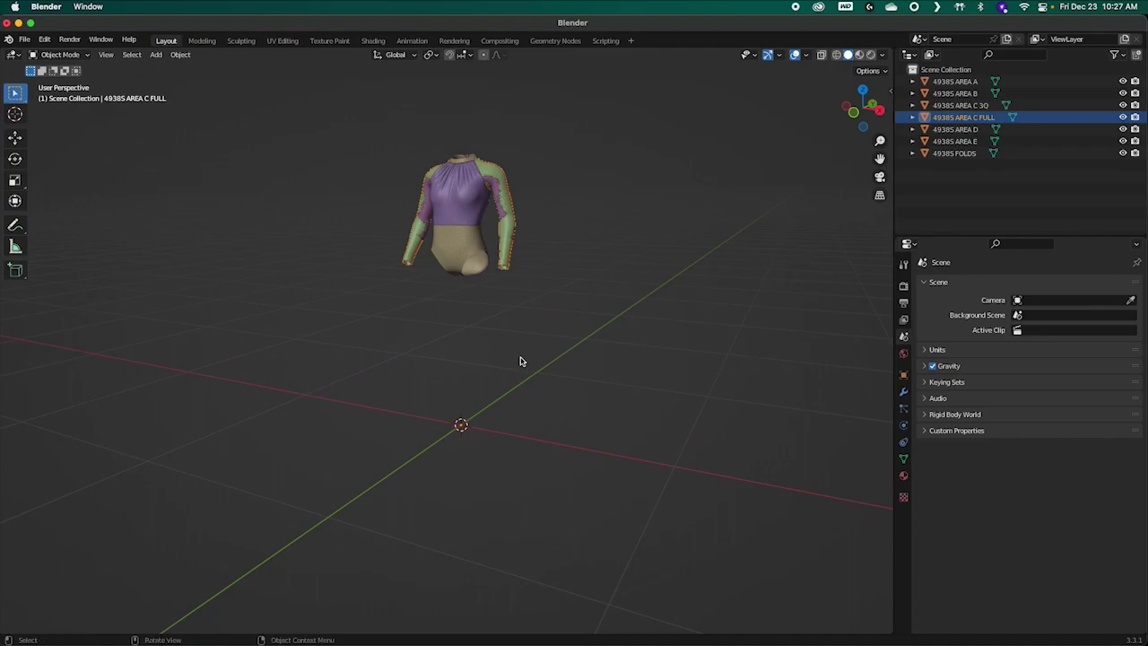
pyautogui.click(456, 323)
pyautogui.moveTo(431, 337)
pyautogui.mouseDown(button='middle')
pyautogui.moveTo(460, 337)
pyautogui.moveTo(443, 335)
pyautogui.mouseUp(button='middle')
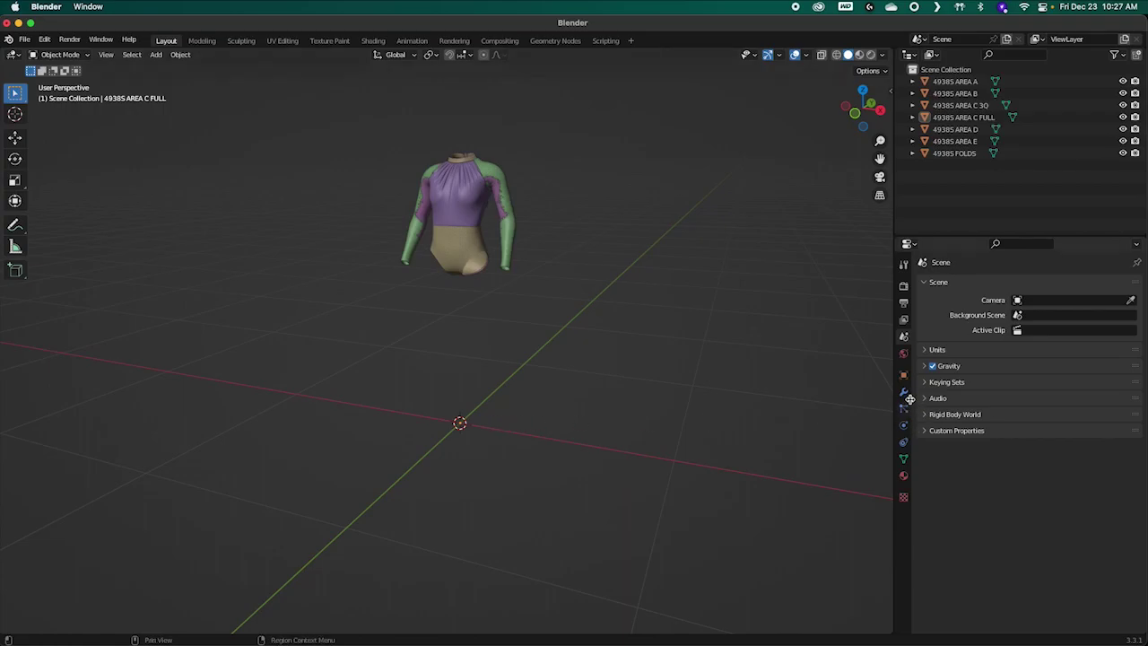
# Step: Examine the object transform values of the imported 4938S pieces, from AREA B through FOLDS
pyautogui.click(903, 375)
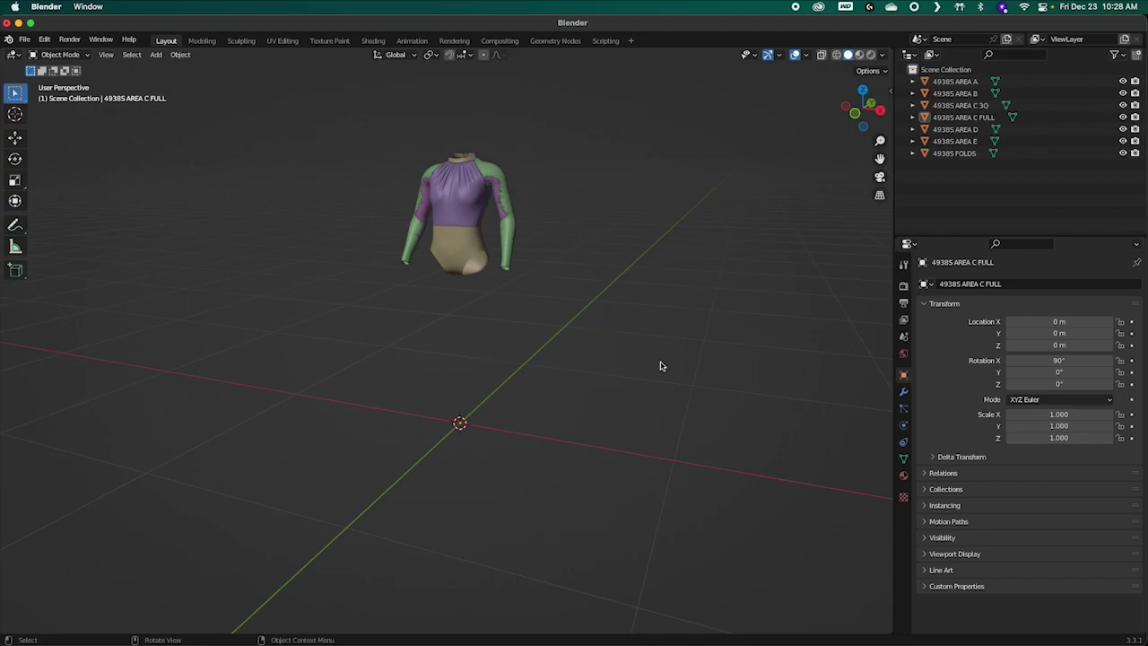
pyautogui.click(924, 97)
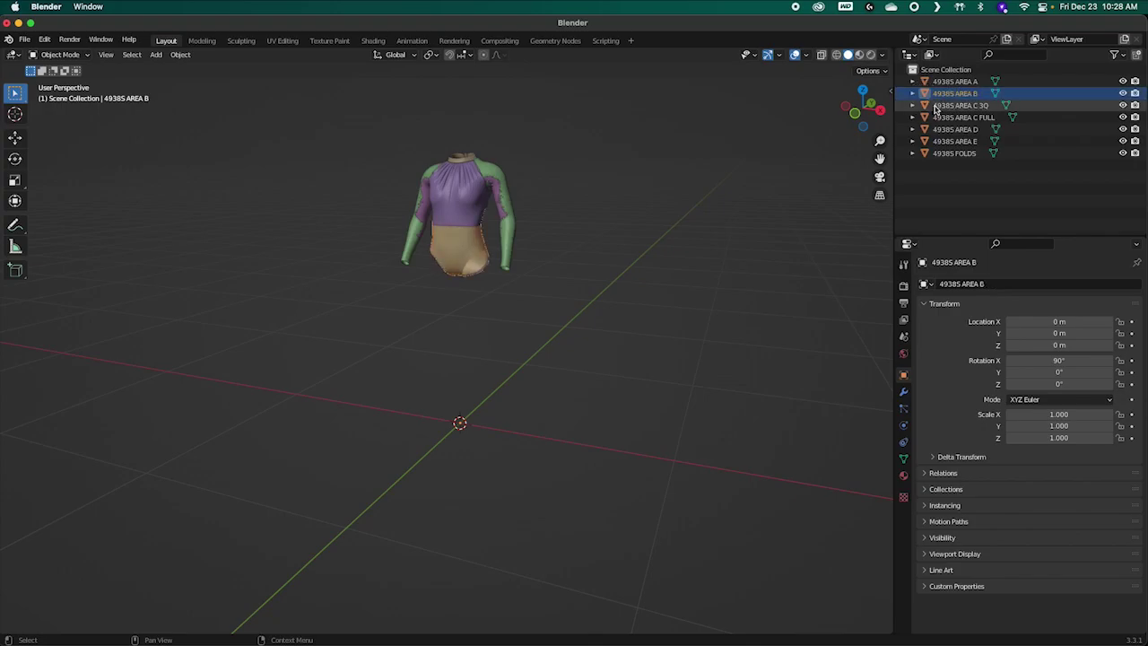
pyautogui.click(926, 107)
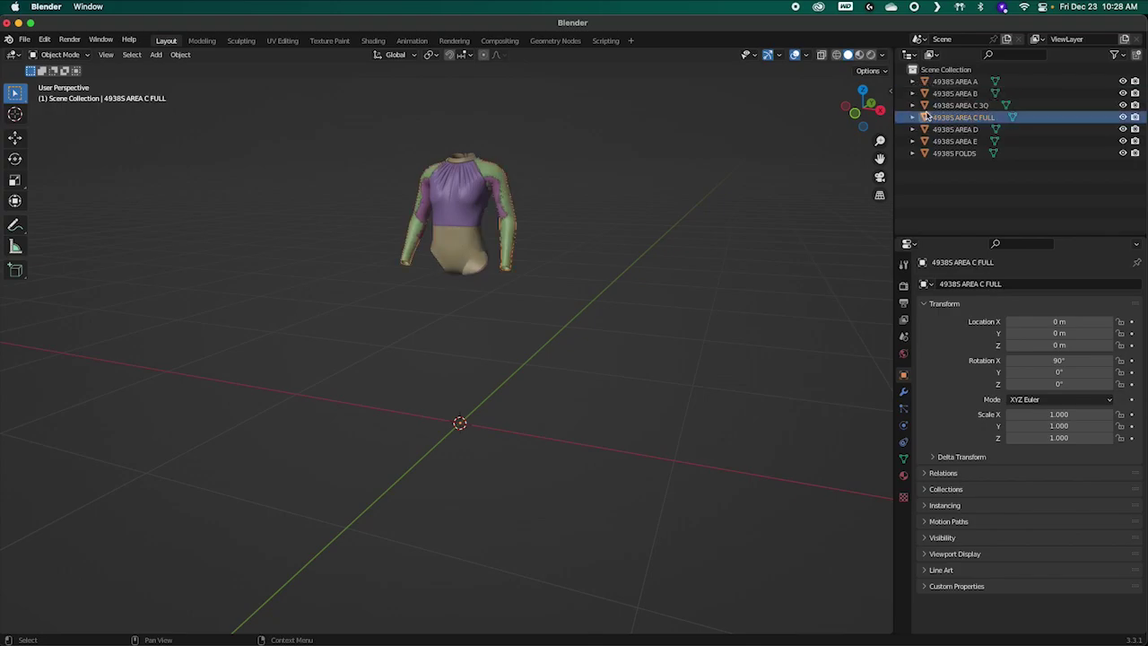
pyautogui.click(926, 117)
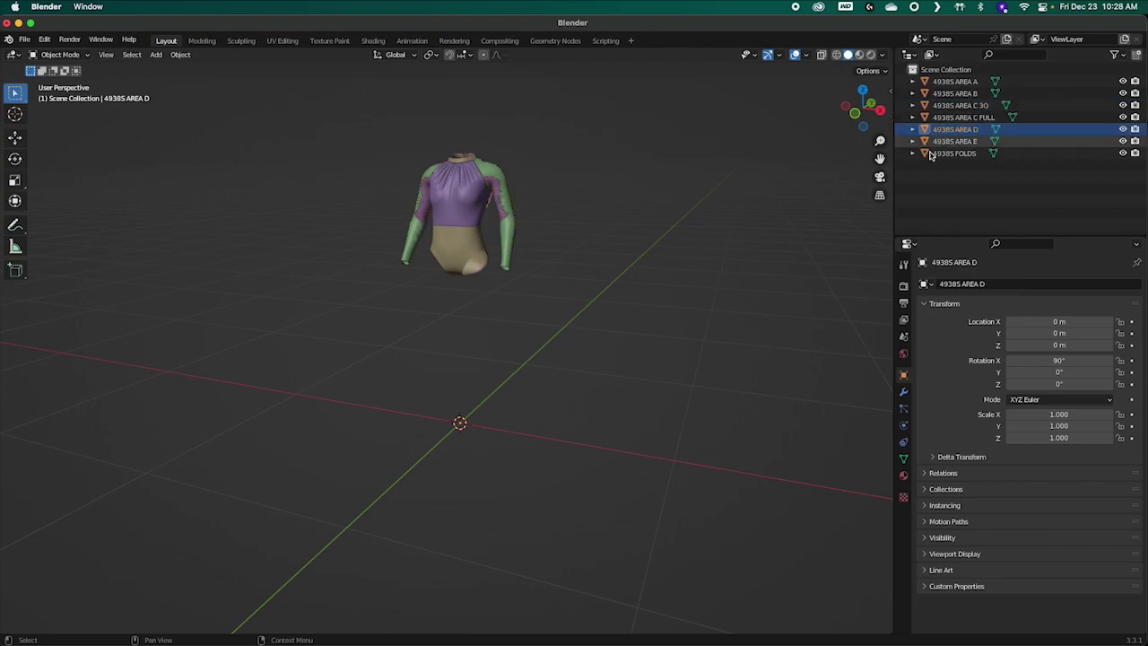
pyautogui.click(927, 129)
pyautogui.click(928, 140)
pyautogui.click(928, 154)
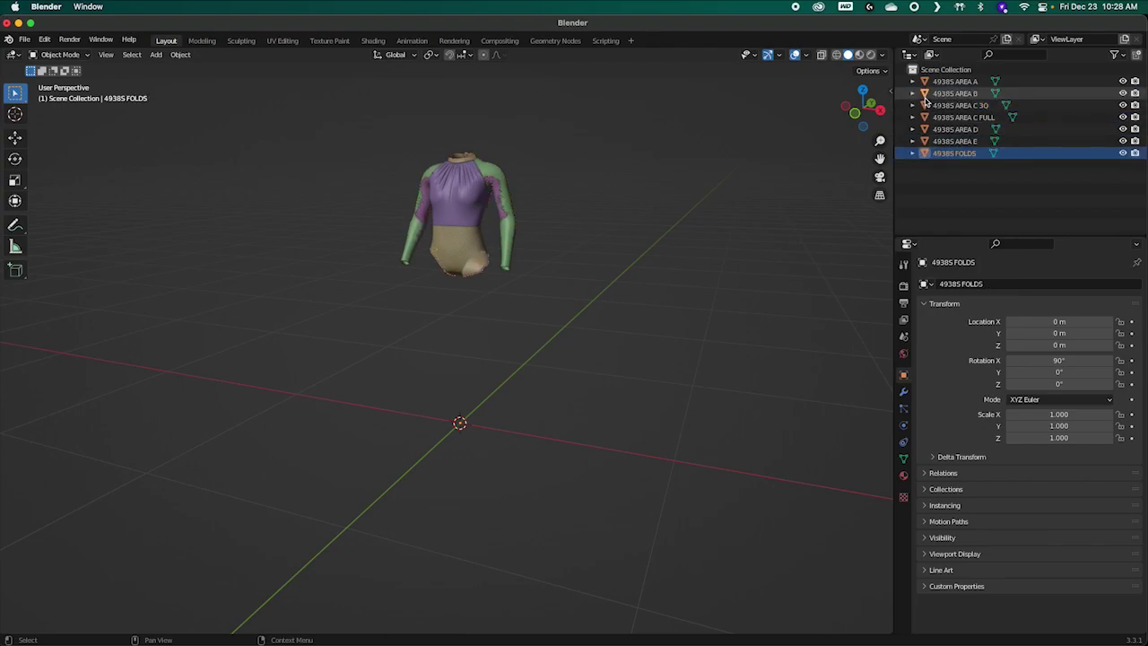
# Step: Apply the object transform to 4938S AREA B, set its origin to its geometry, and clear the selection
pyautogui.click(925, 94)
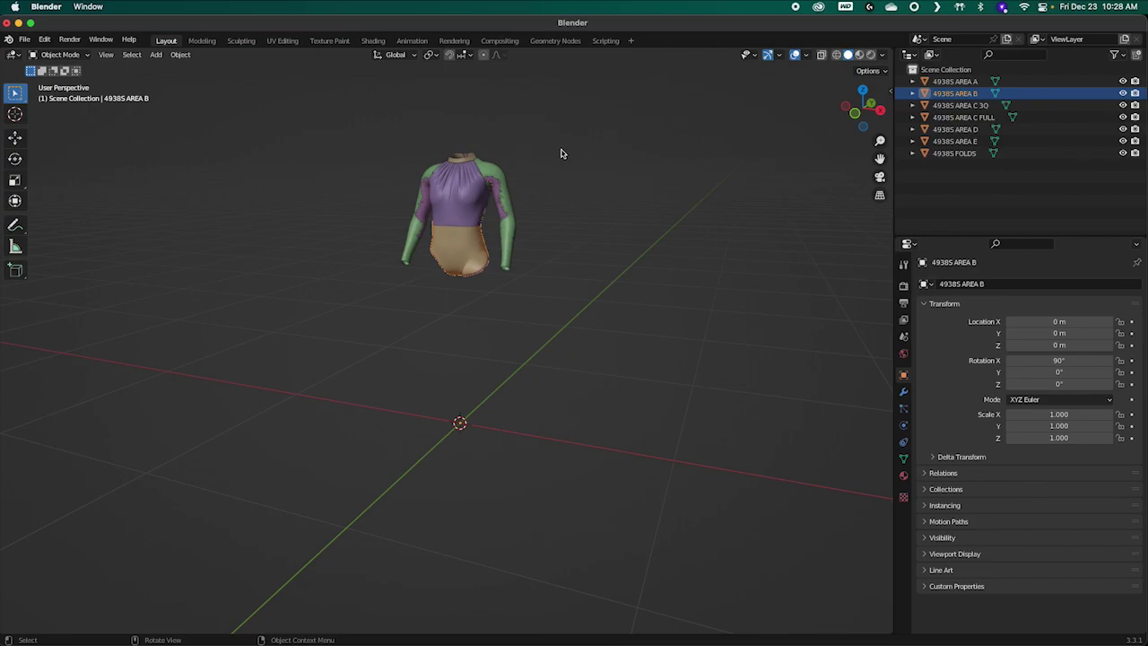
pyautogui.moveTo(586, 260); pyautogui.dragTo(503, 281, button='middle')
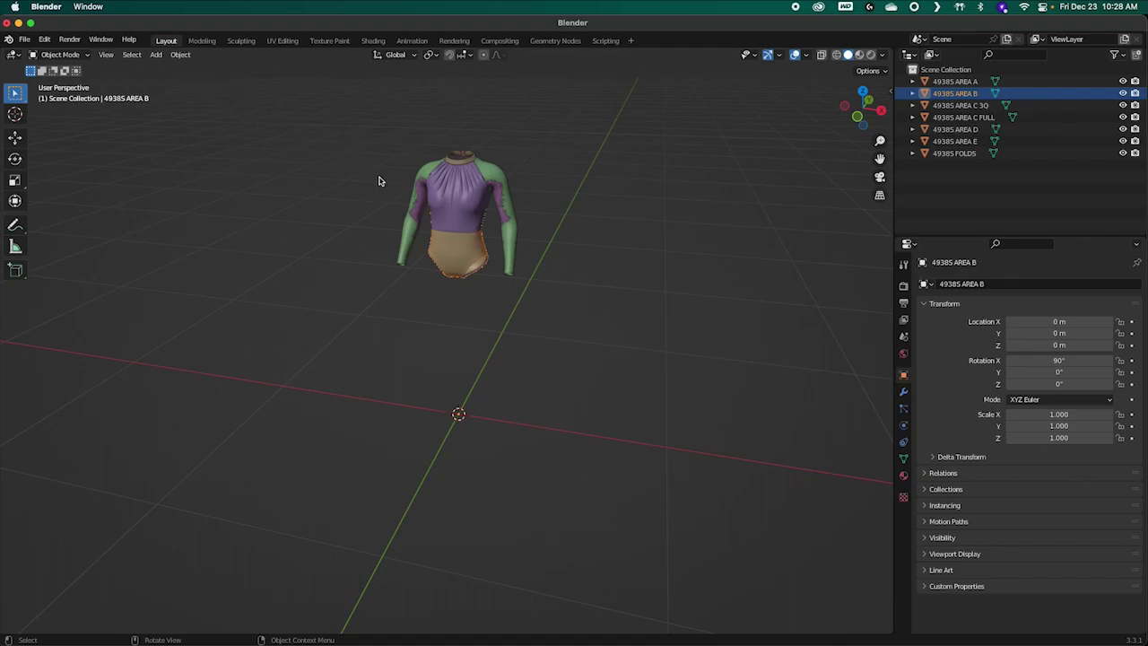
pyautogui.click(180, 56)
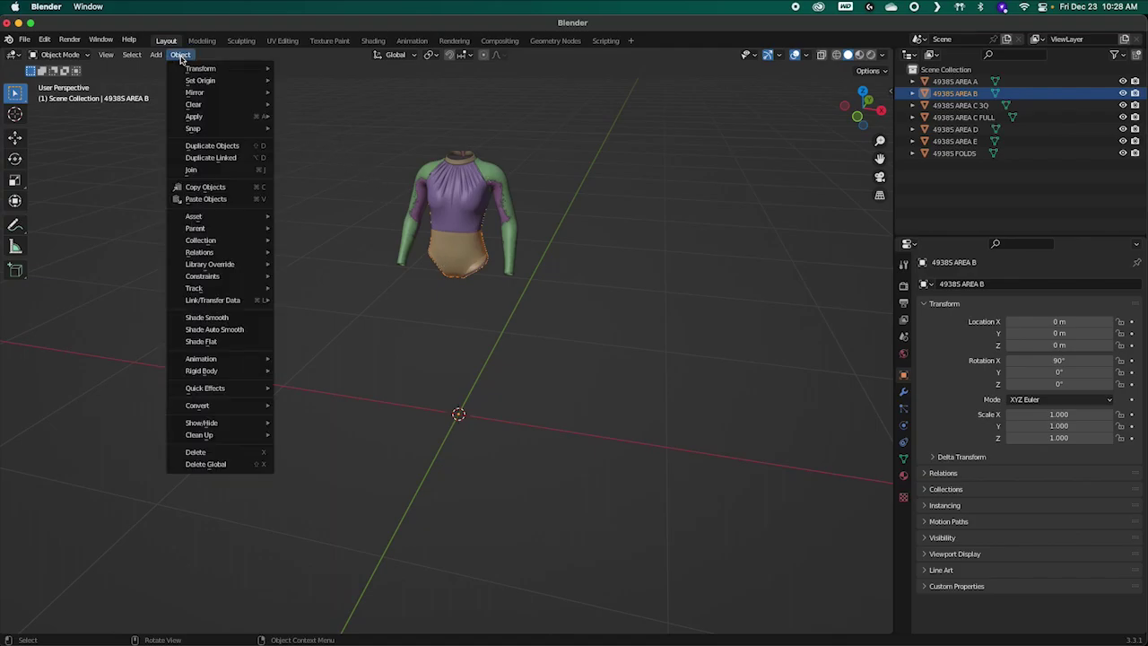
pyautogui.click(299, 141)
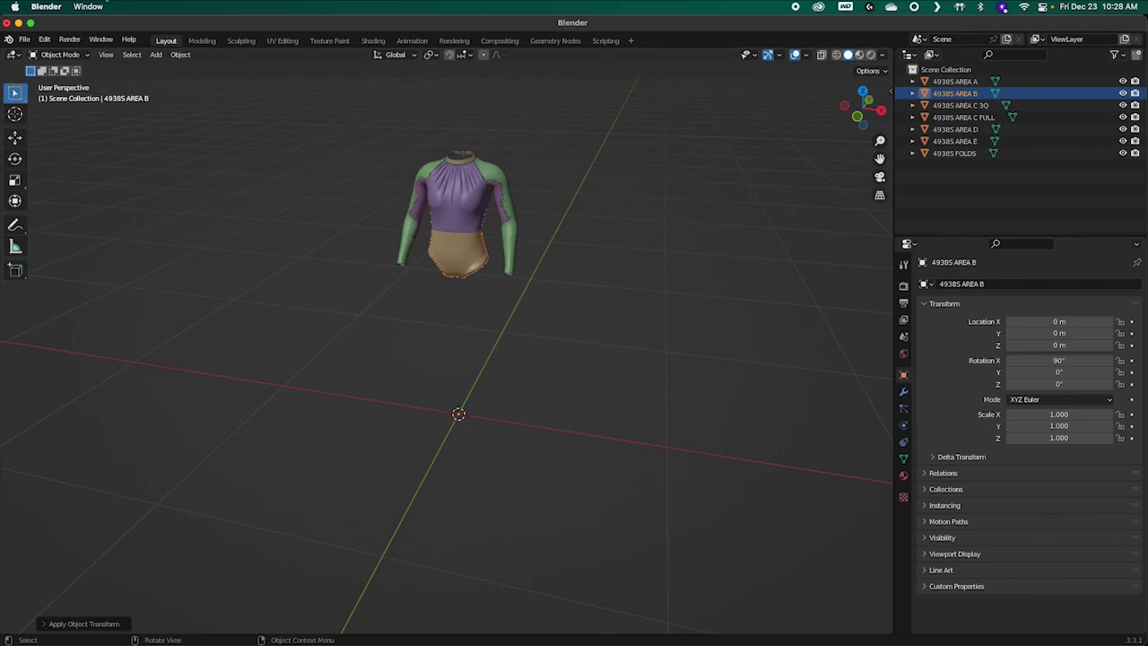
pyautogui.click(180, 55)
pyautogui.moveTo(199, 82)
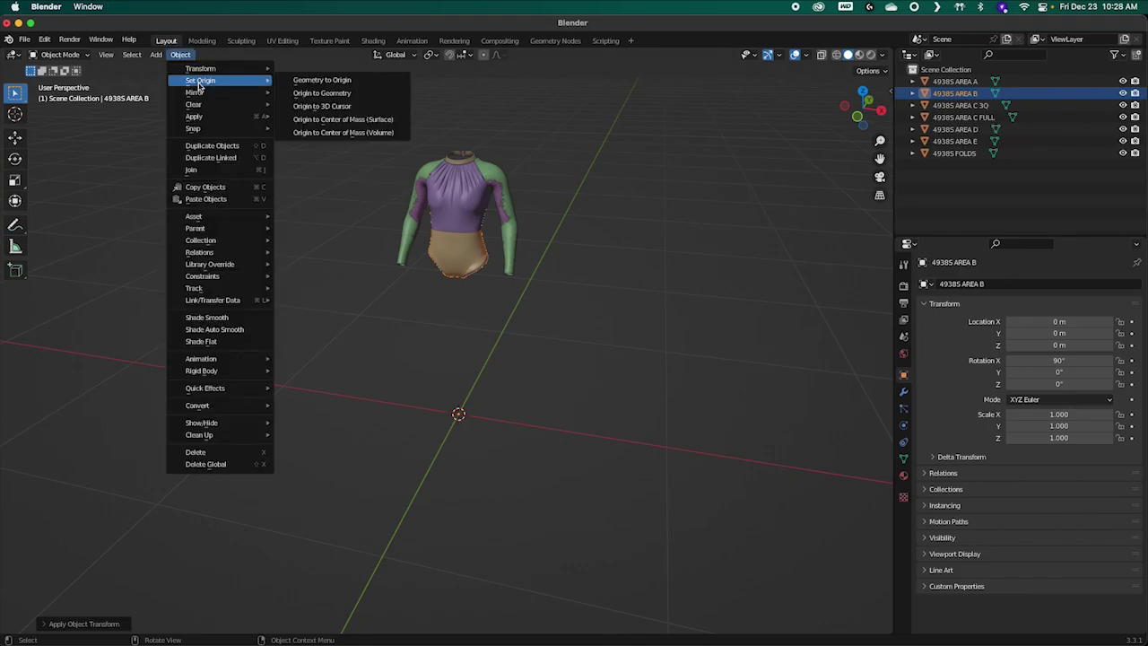
pyautogui.click(343, 95)
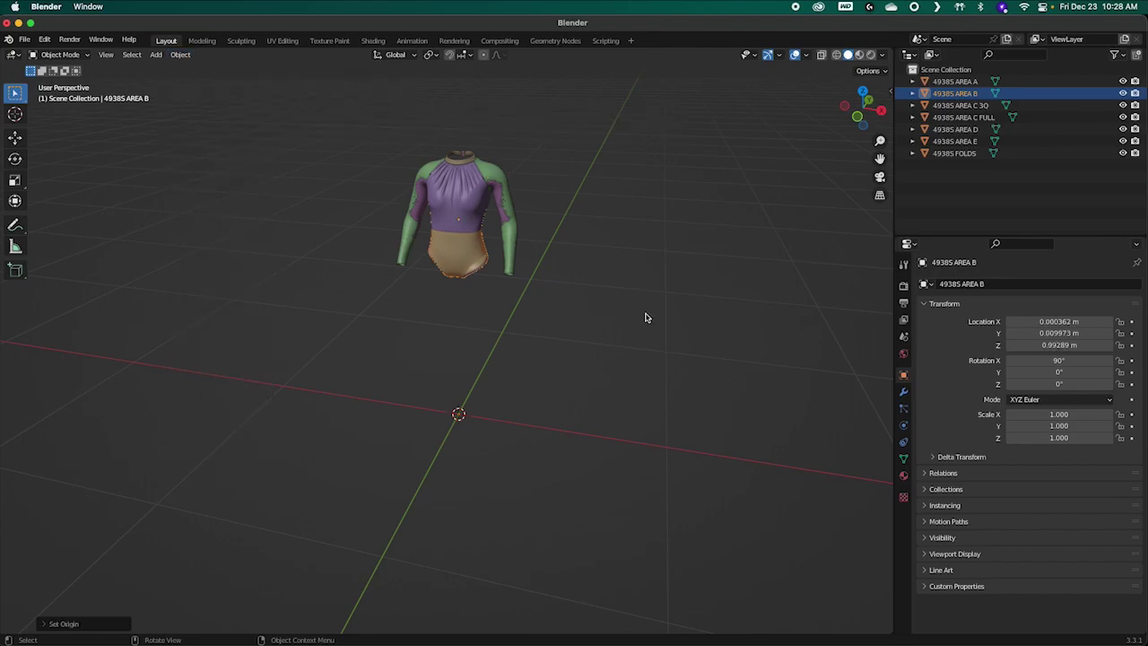
pyautogui.moveTo(456, 222); pyautogui.dragTo(571, 275, button='middle')
pyautogui.click(578, 323)
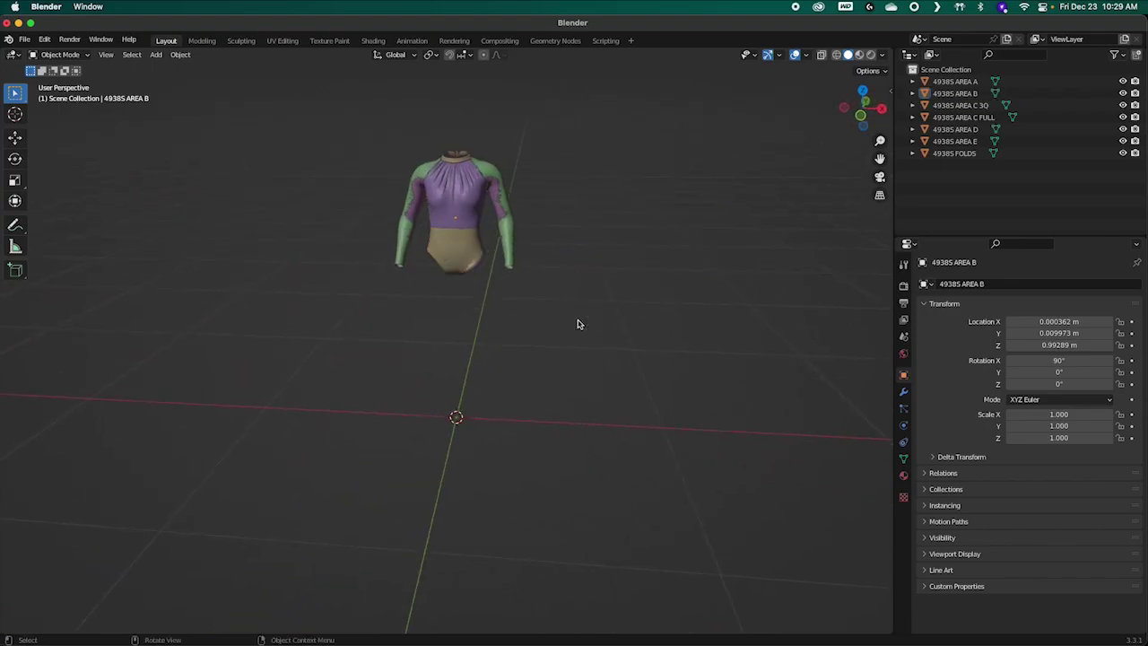
# Step: Compare the origin and location of 4938S AREA B with those of AREA C 3Q and AREA D
pyautogui.click(925, 105)
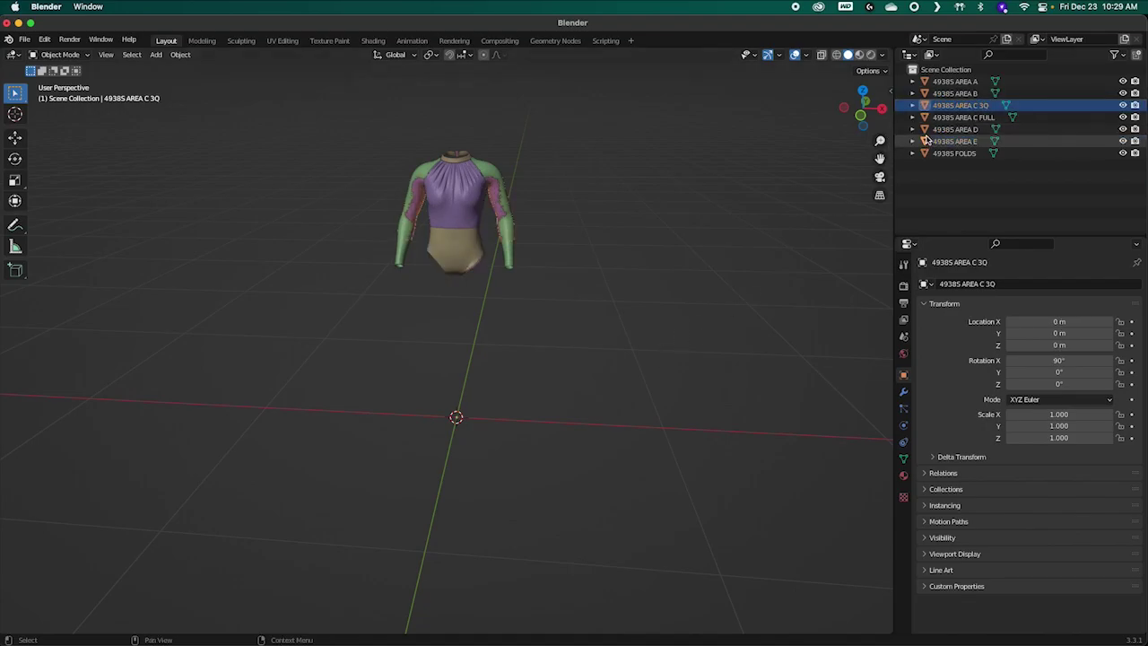
pyautogui.click(925, 129)
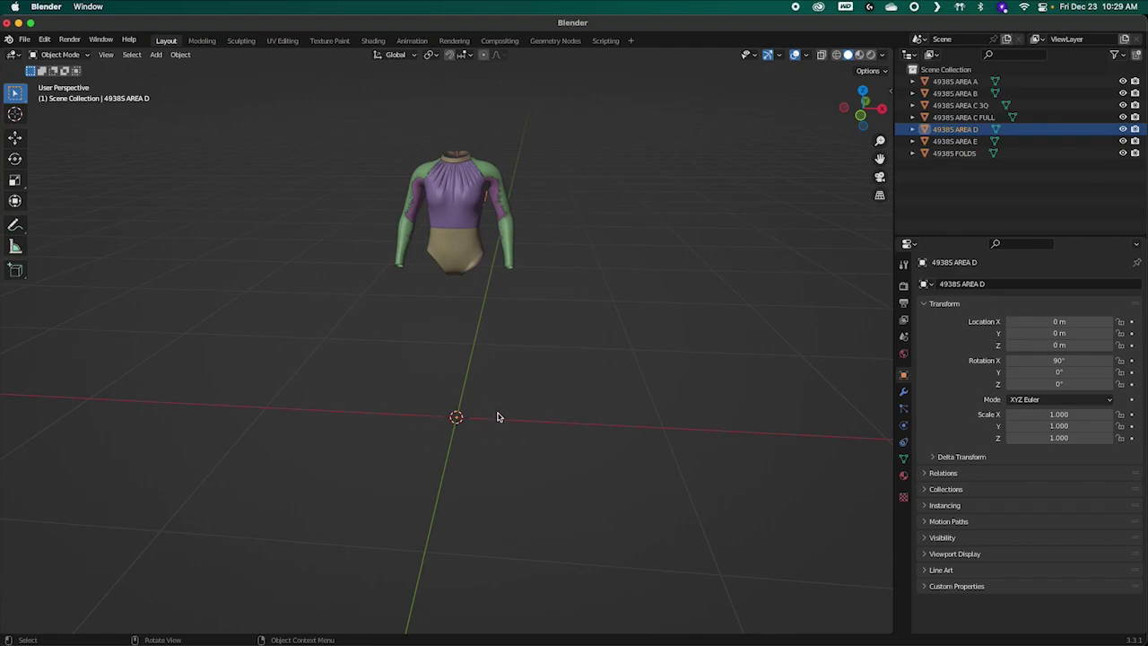
pyautogui.click(958, 106)
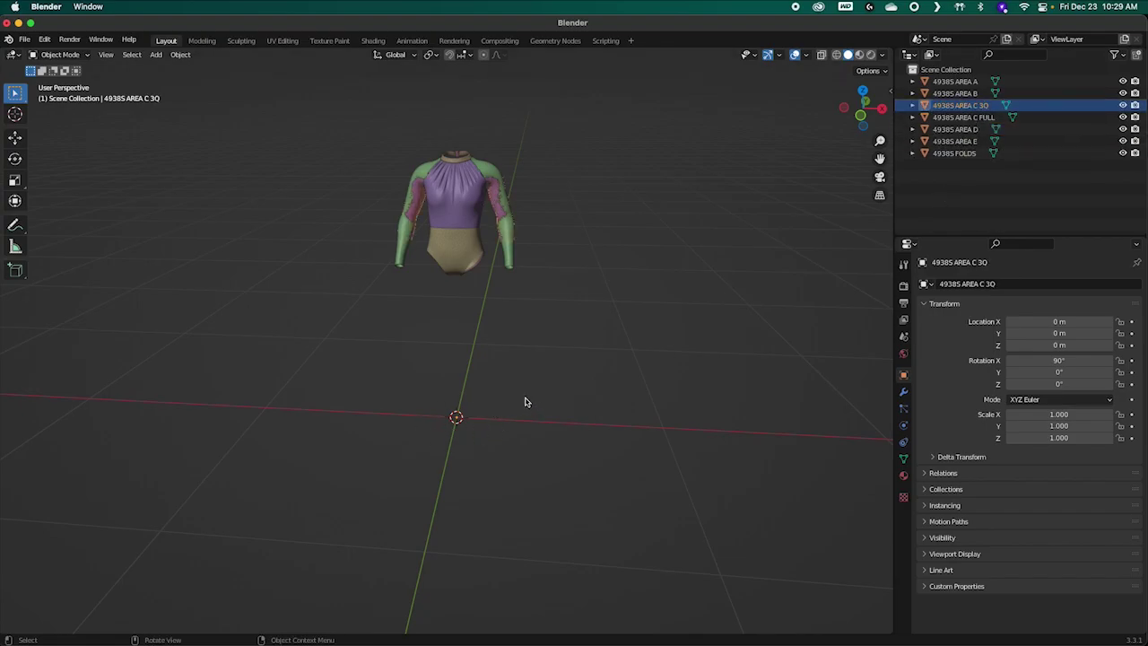
pyautogui.click(929, 94)
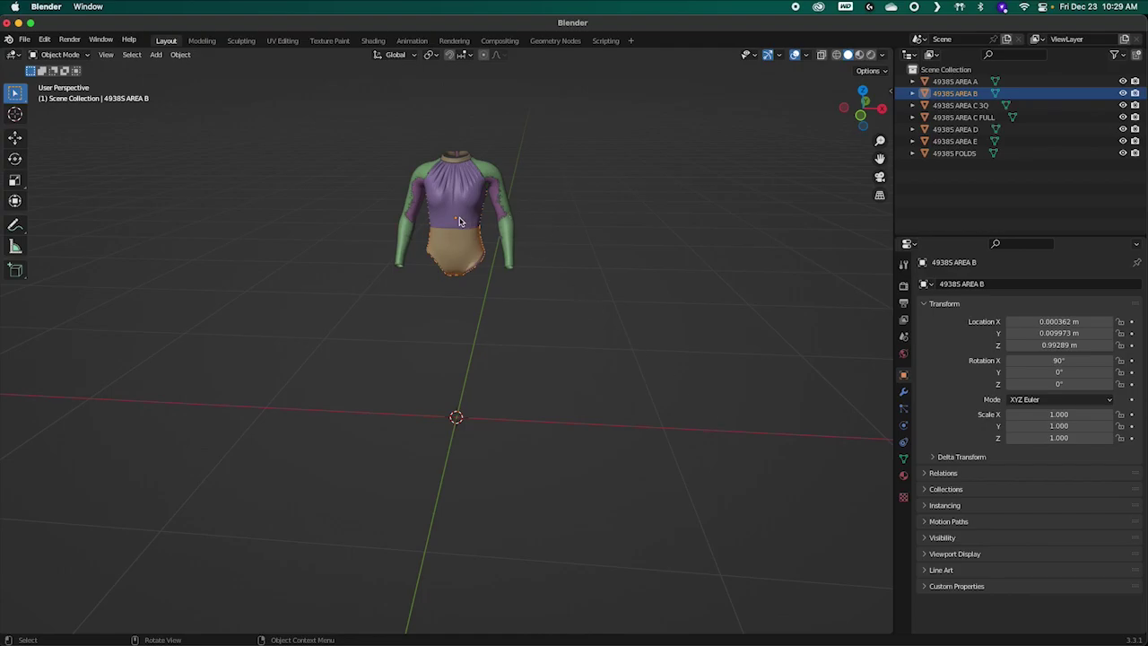
pyautogui.moveTo(628, 317); pyautogui.dragTo(586, 320, button='middle')
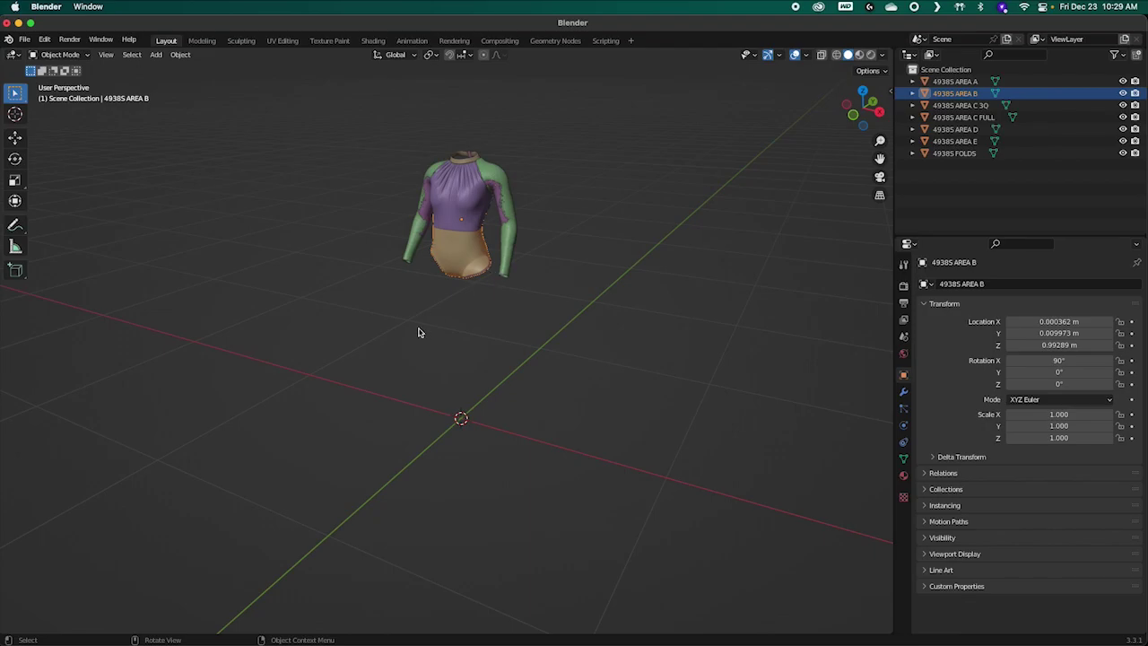
pyautogui.moveTo(420, 331); pyautogui.dragTo(461, 331, button='middle')
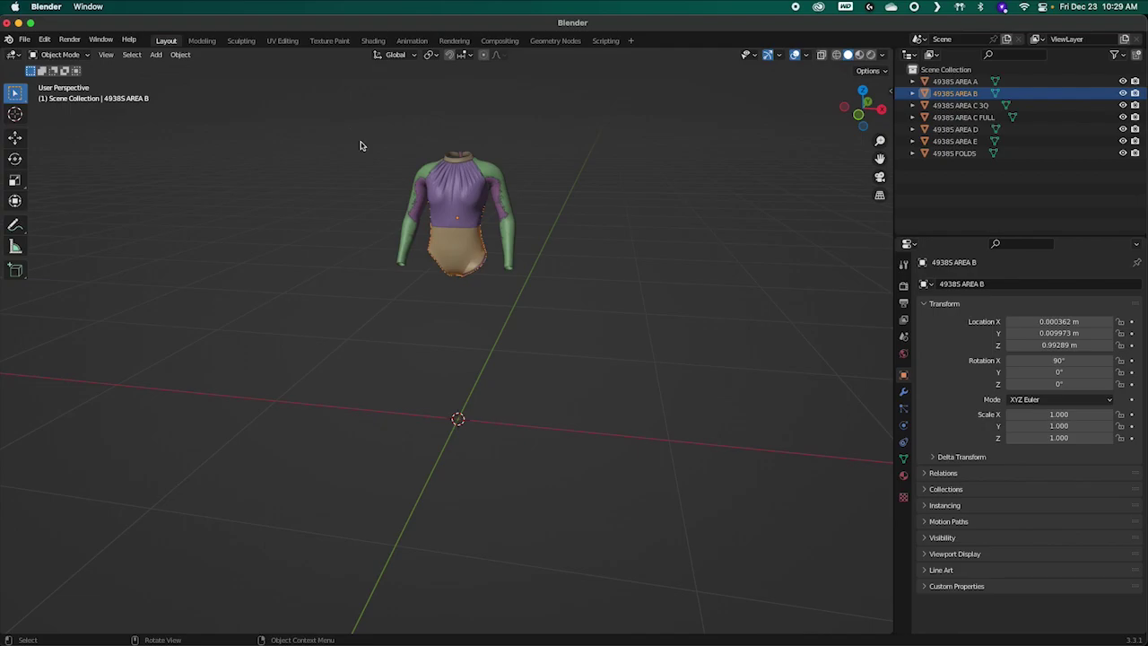
pyautogui.click(180, 55)
pyautogui.click(360, 209)
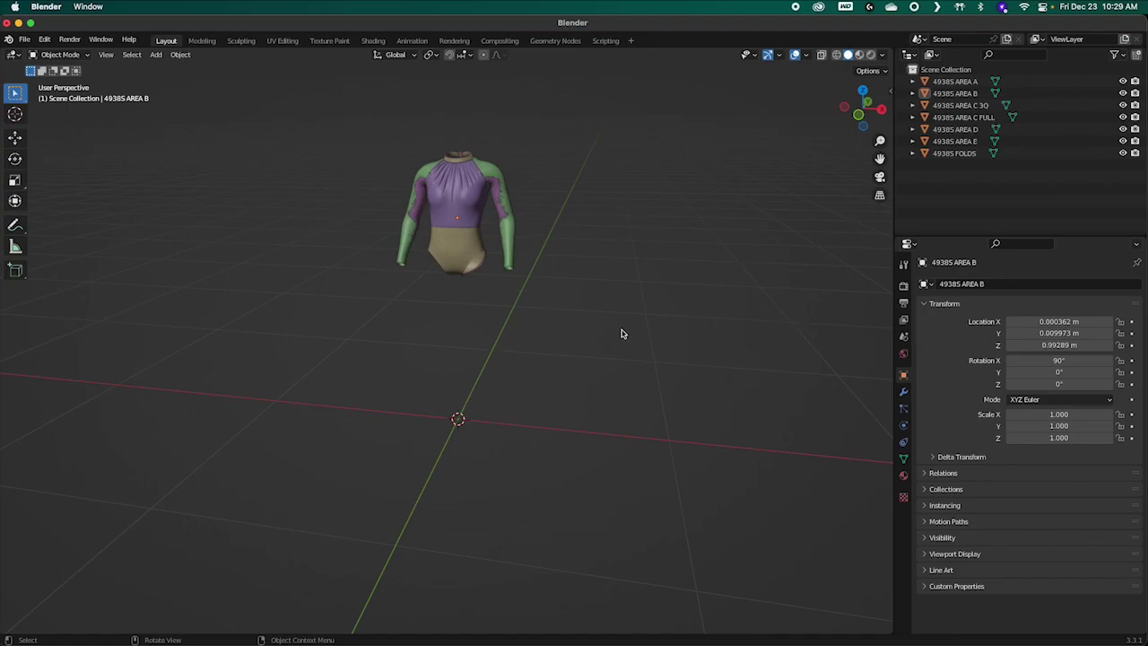
# Step: Snap the 3D cursor to the origin of 4938S AREA B
pyautogui.hotkey('shift', 's')
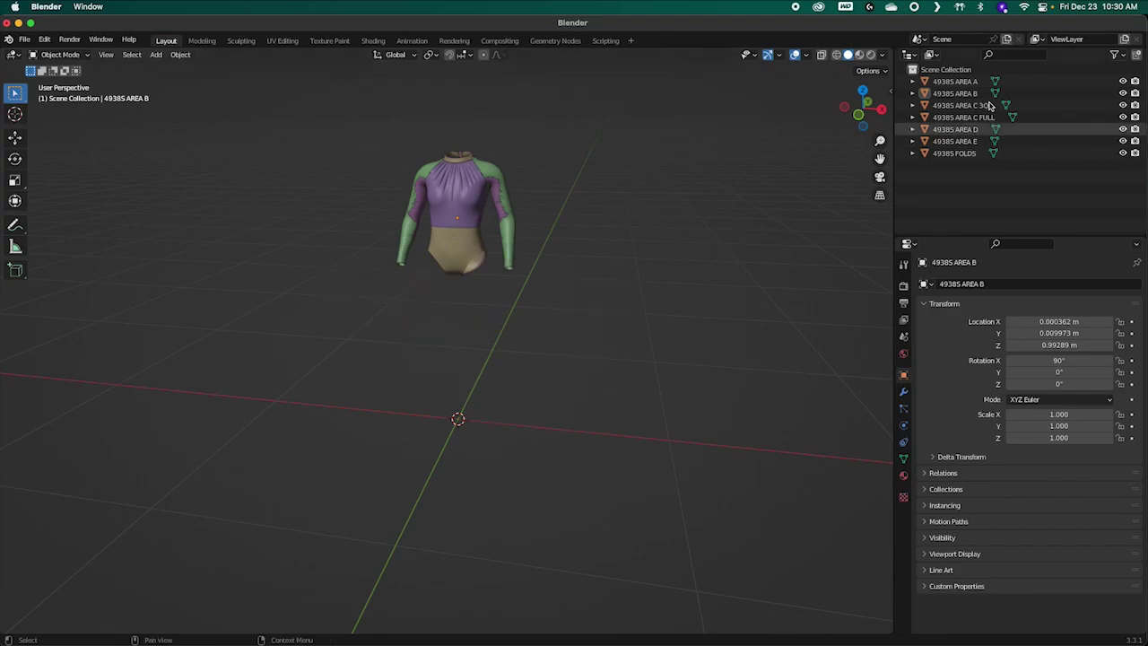
pyautogui.click(952, 93)
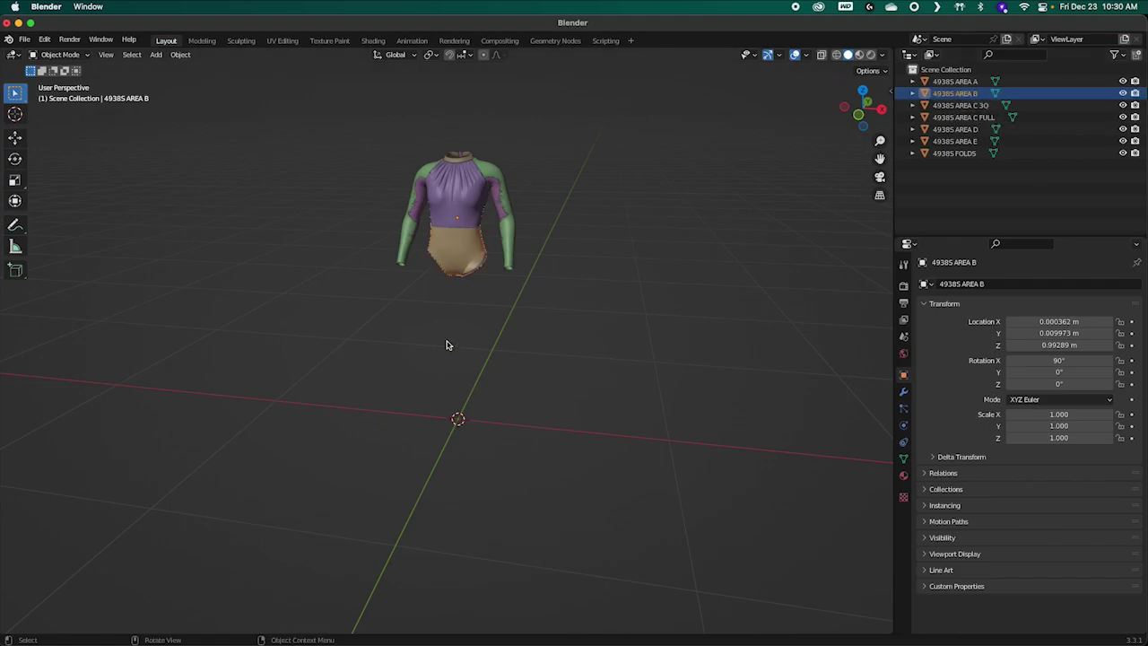
pyautogui.hotkey('shift', 's')
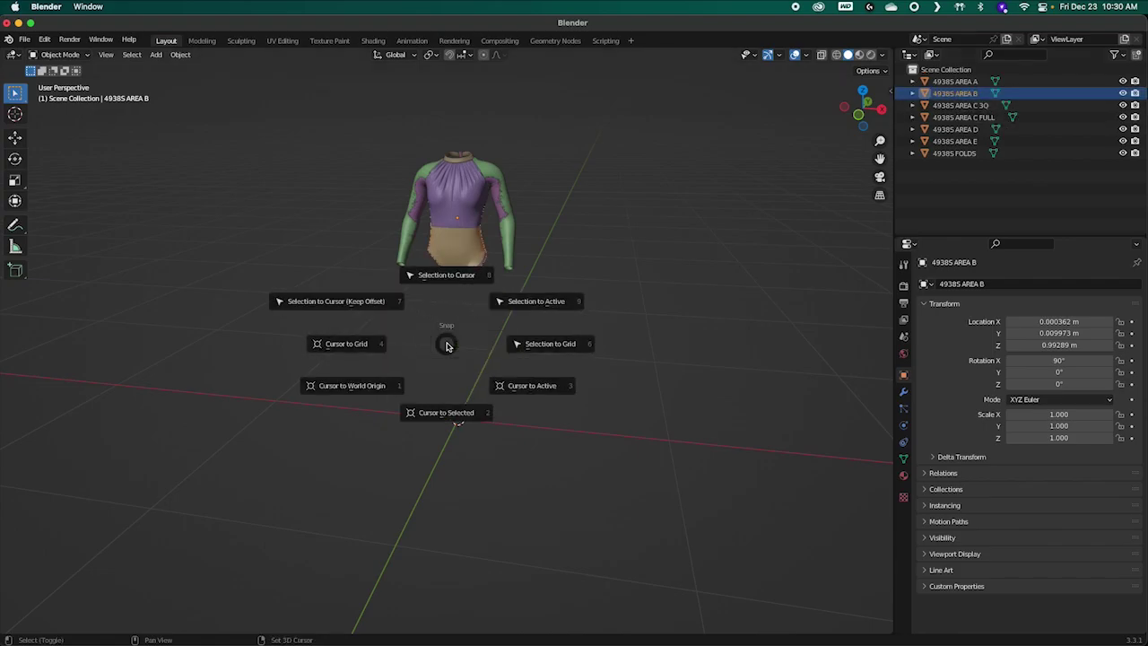
pyautogui.click(452, 413)
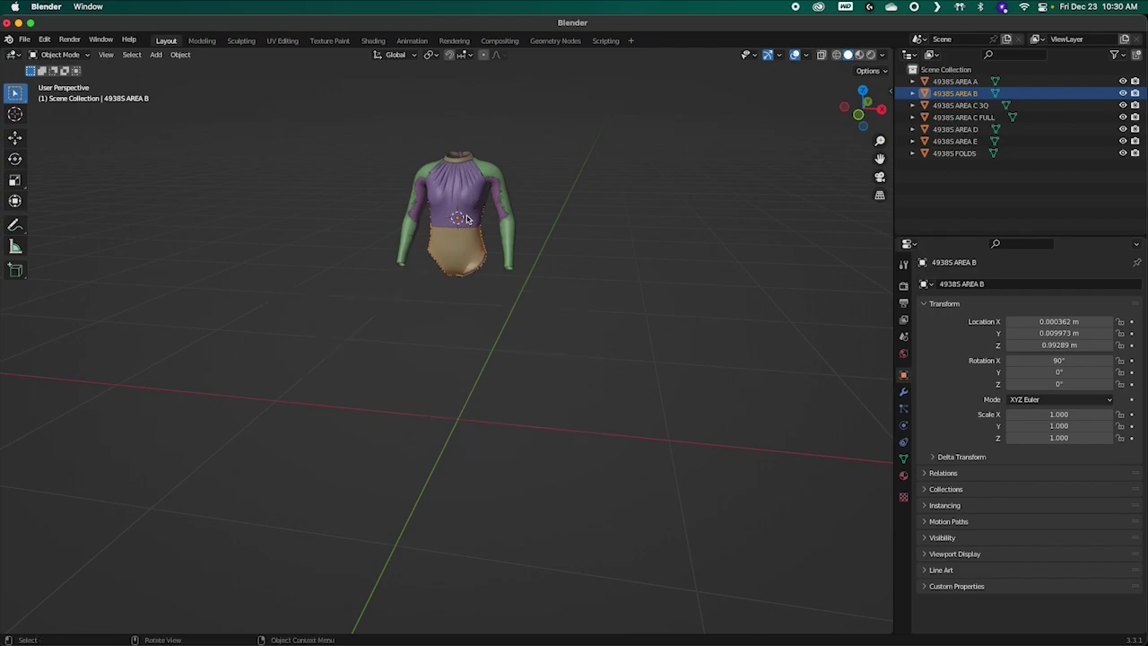
pyautogui.moveTo(538, 446)
pyautogui.mouseDown(button='middle')
pyautogui.moveTo(397, 425)
pyautogui.moveTo(555, 434)
pyautogui.mouseUp(button='middle')
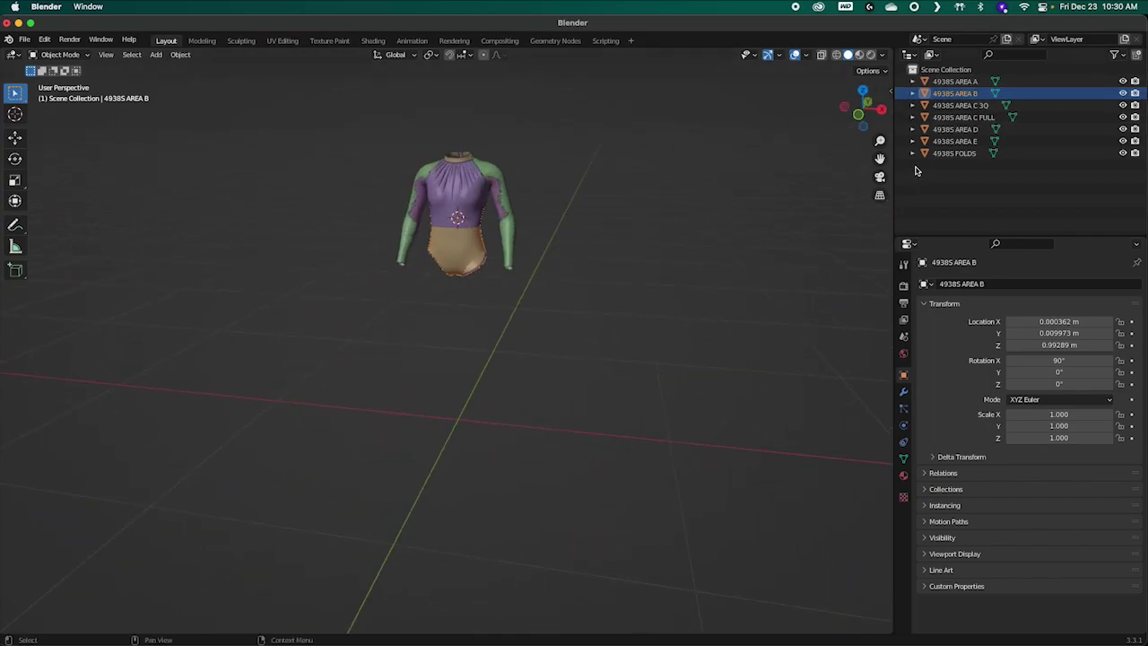
# Step: Set the origins of all the 4938S objects, from AREA A to FOLDS, to the 3D cursor, and clear the selection
pyautogui.click(950, 154)
pyautogui.keyDown('shift'); pyautogui.click(955, 83); pyautogui.keyUp('shift')
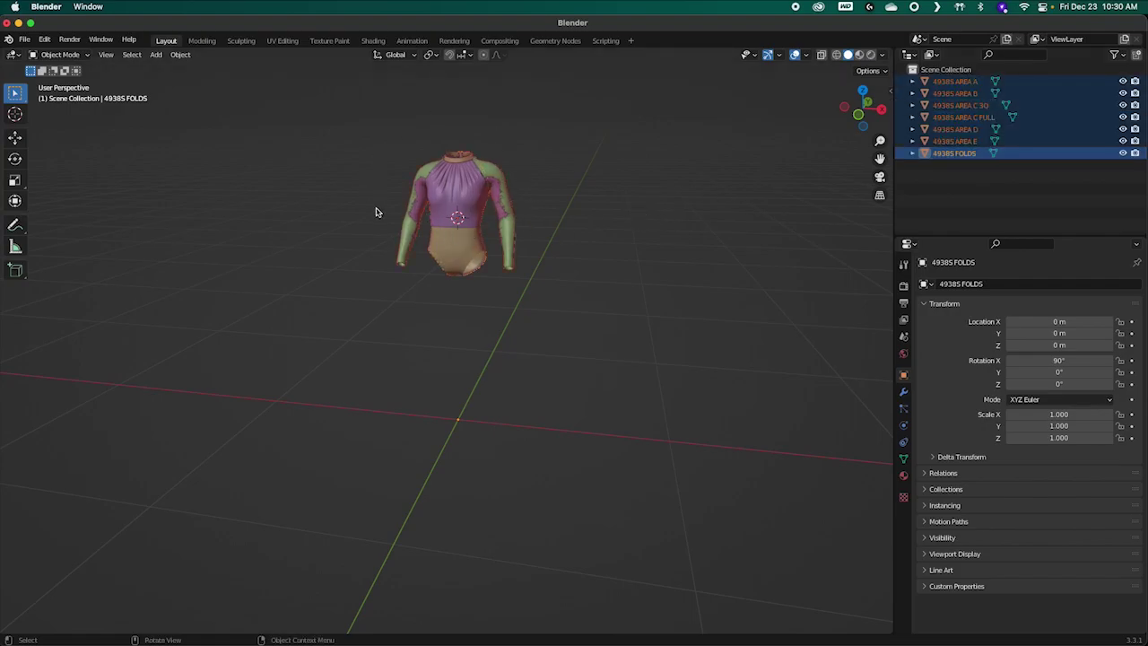
pyautogui.hotkey('shift', 's')
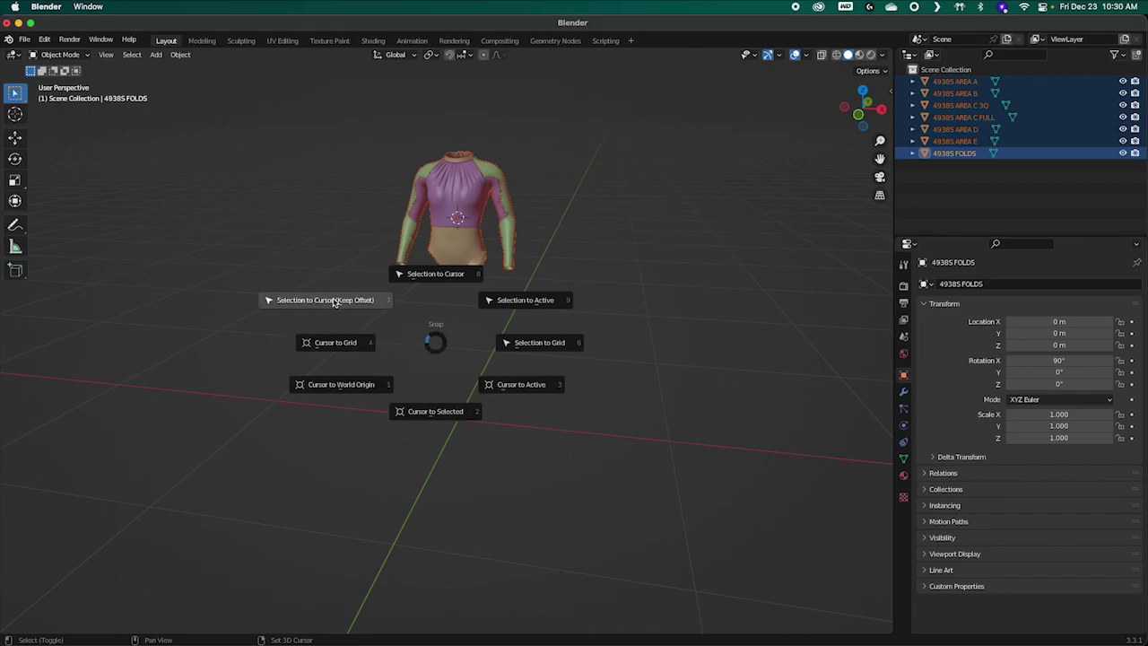
pyautogui.press('Escape')
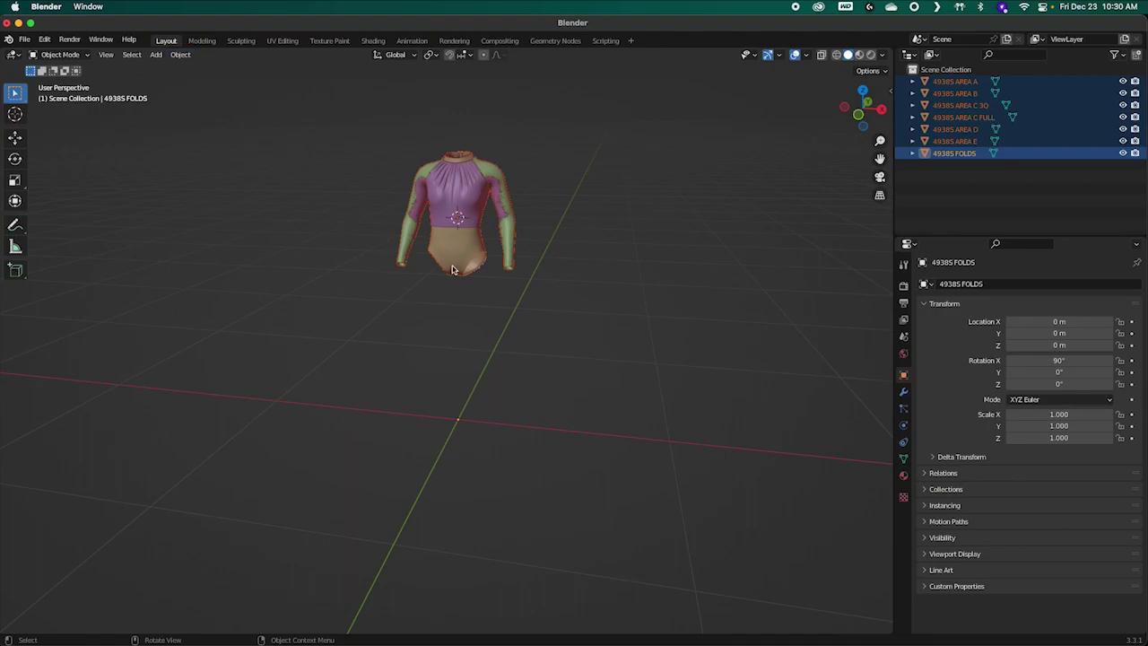
pyautogui.click(186, 58)
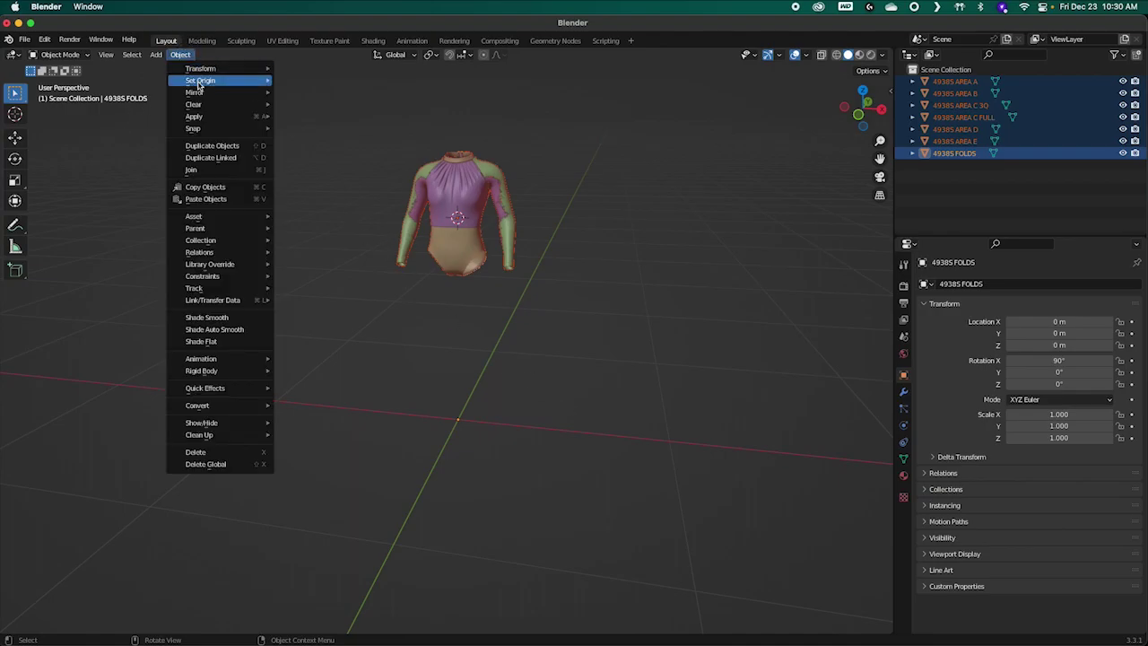
pyautogui.moveTo(199, 82)
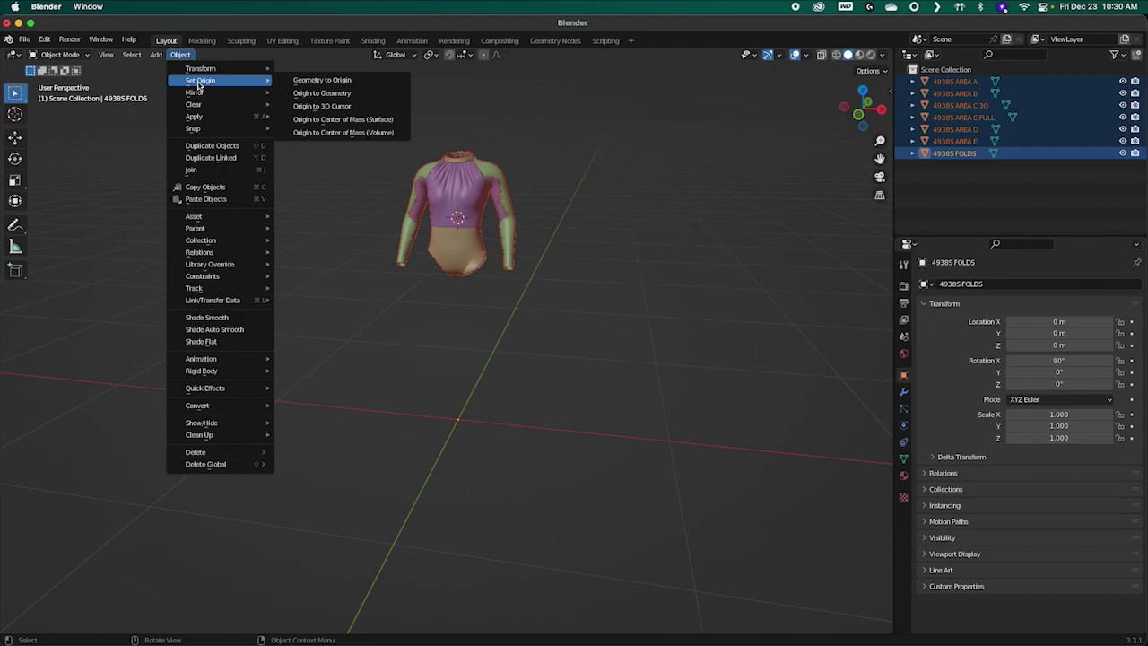
pyautogui.click(329, 109)
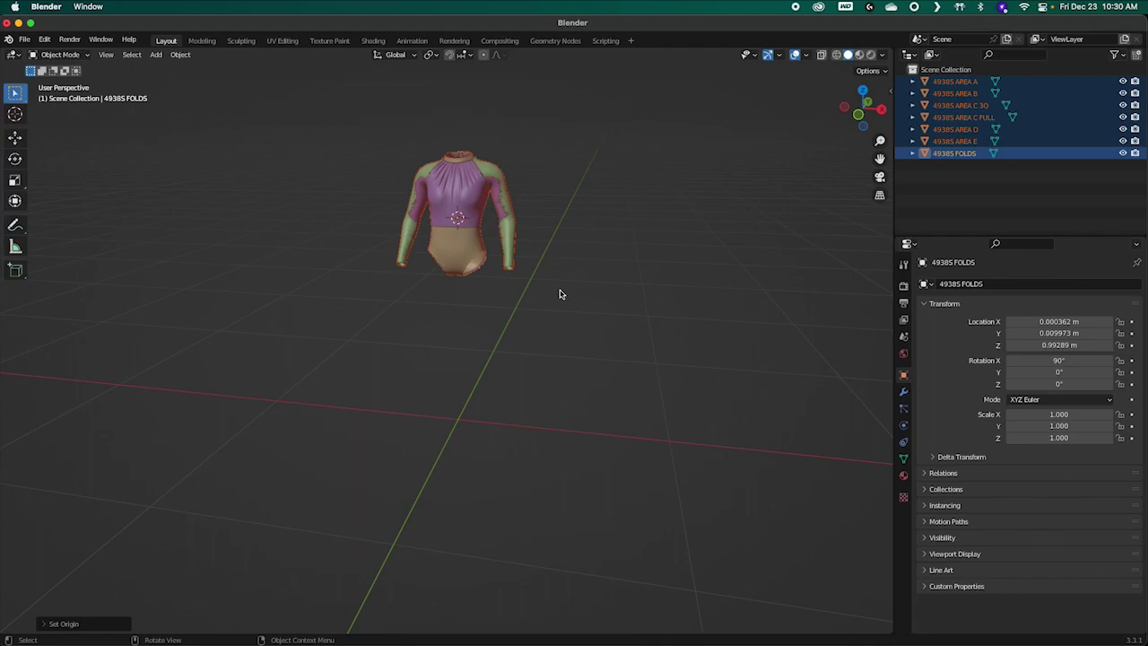
pyautogui.click(541, 338)
pyautogui.moveTo(541, 338); pyautogui.dragTo(564, 341, button='middle')
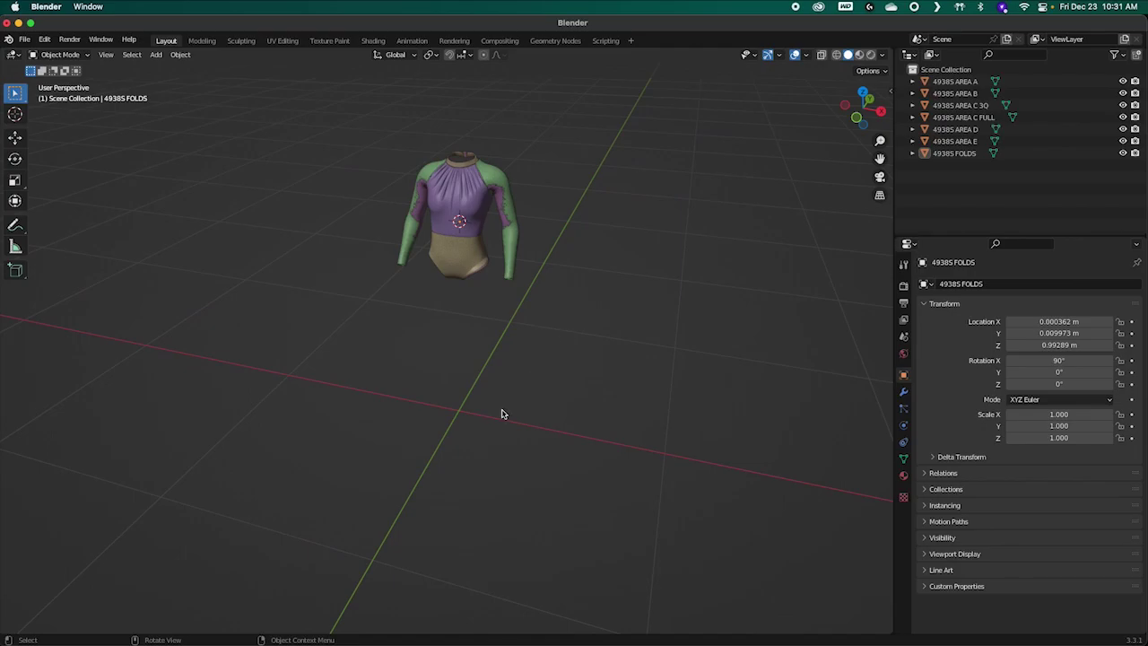
pyautogui.moveTo(473, 371); pyautogui.dragTo(499, 355, button='middle')
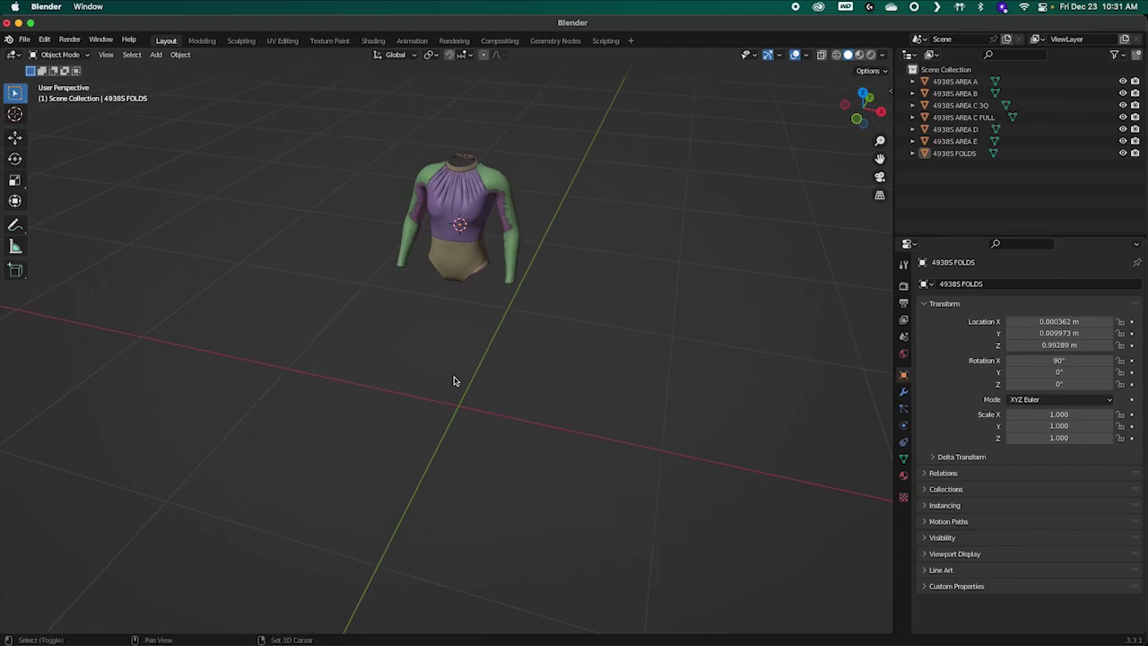
# Step: Return the 3D cursor to the world origin
pyautogui.hotkey('shift', 's')
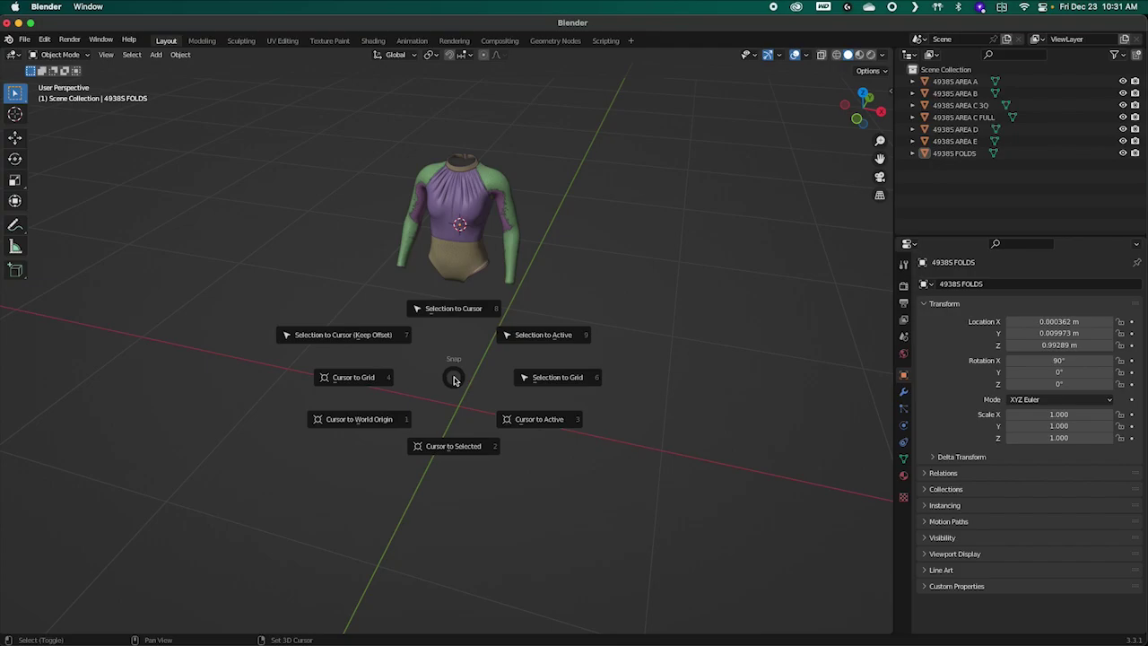
pyautogui.click(355, 426)
pyautogui.moveTo(597, 476); pyautogui.dragTo(435, 448, button='middle')
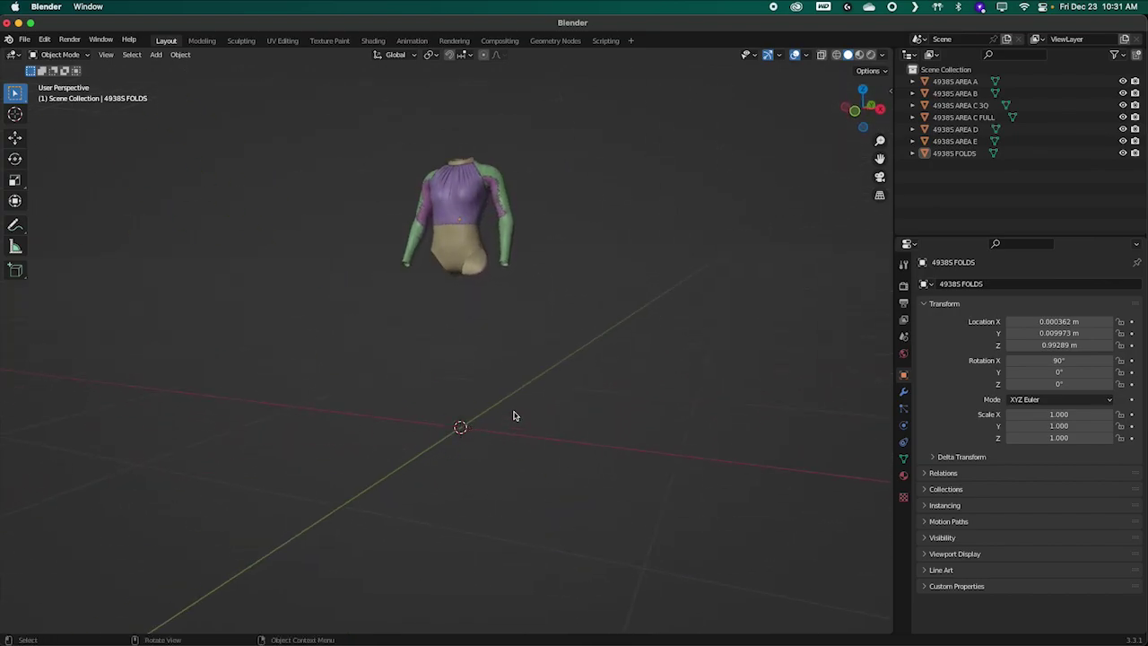
pyautogui.moveTo(744, 269); pyautogui.dragTo(781, 288, button='middle')
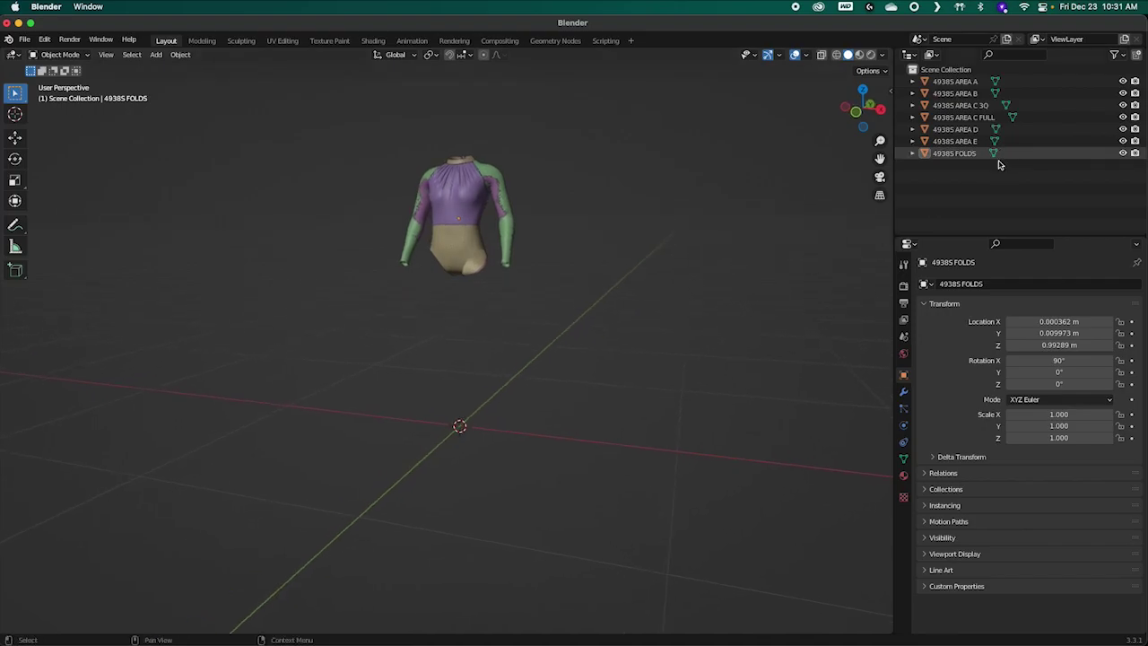
# Step: Snap all the 4938S objects, from AREA A to FOLDS, to the 3D cursor while keeping their offsets, and frame the garment
pyautogui.click(944, 157)
pyautogui.keyDown('shift'); pyautogui.click(951, 85); pyautogui.keyUp('shift')
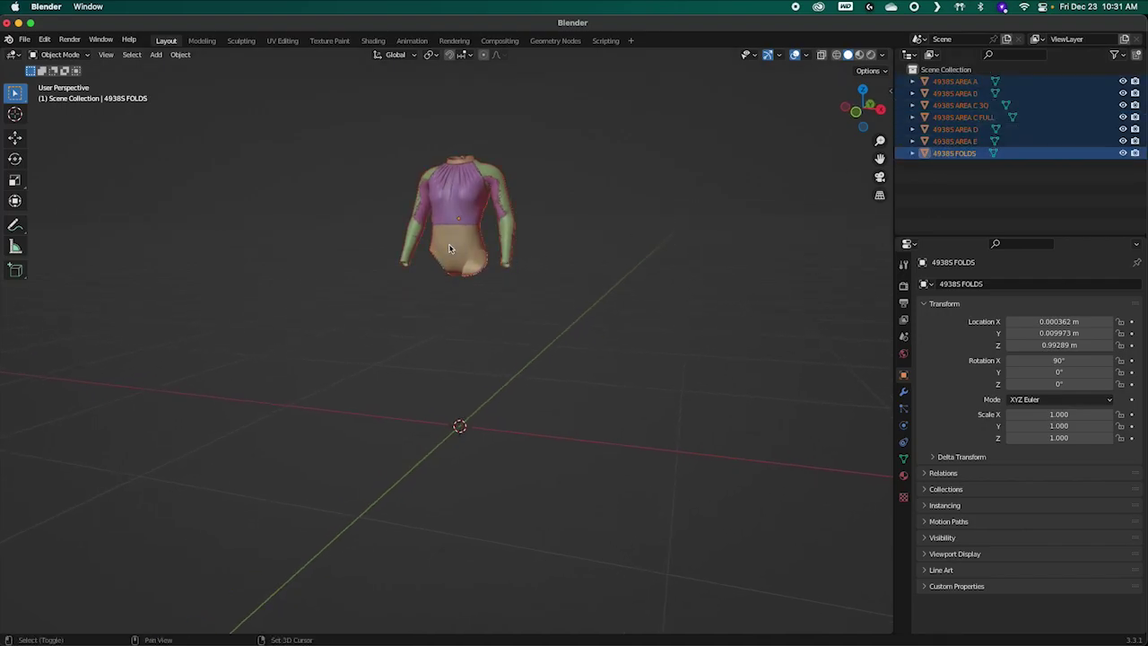
pyautogui.hotkey('shift', 's')
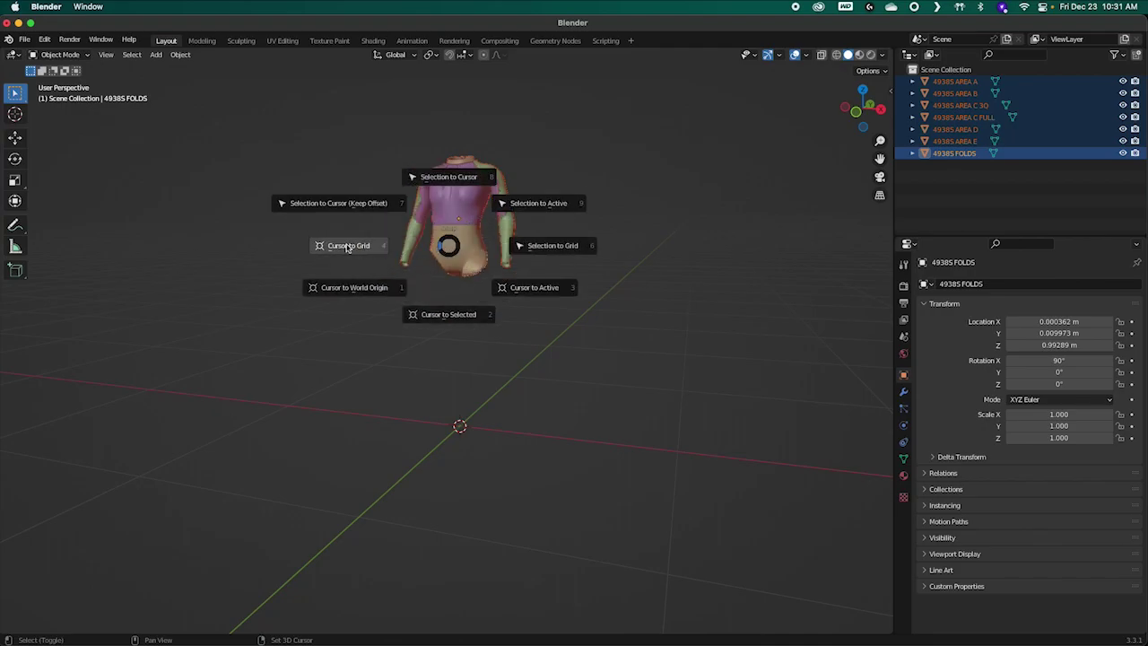
pyautogui.click(334, 199)
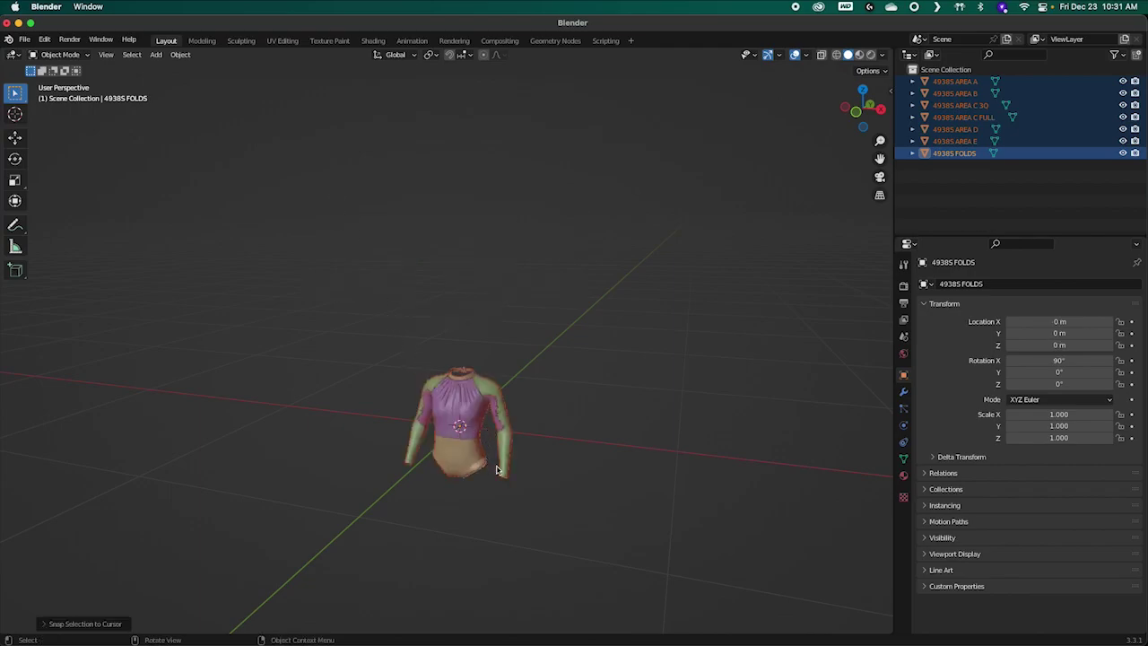
pyautogui.moveTo(553, 469)
pyautogui.mouseDown(button='middle')
pyautogui.moveTo(605, 467)
pyautogui.moveTo(532, 462)
pyautogui.mouseUp(button='middle')
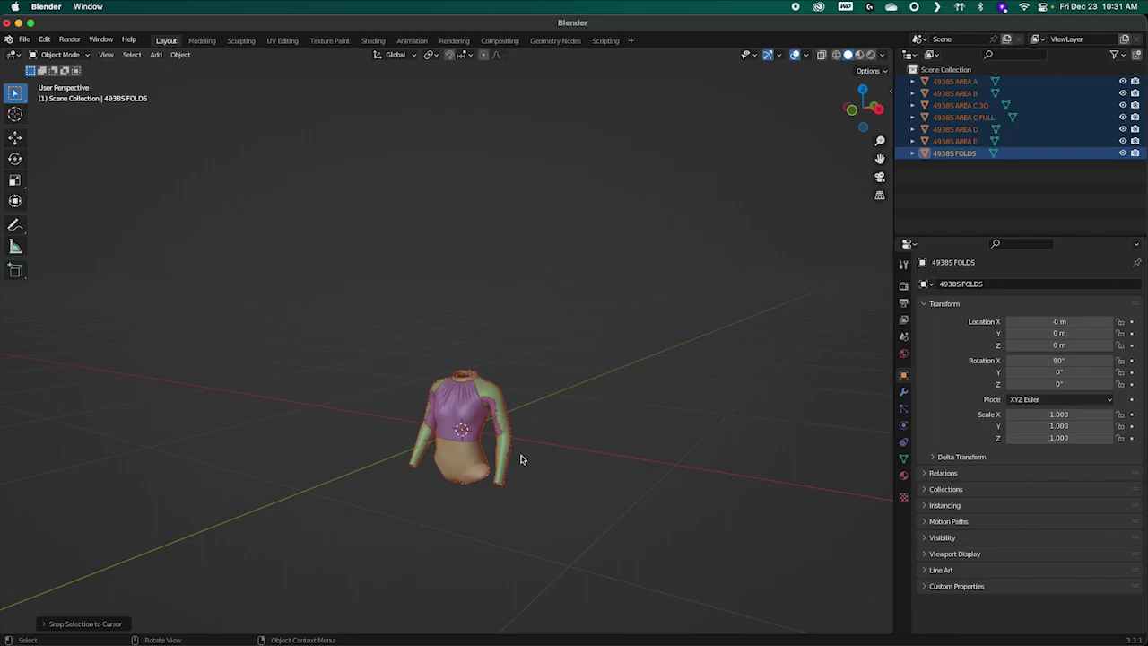
pyautogui.moveTo(526, 476); pyautogui.dragTo(579, 487, button='middle')
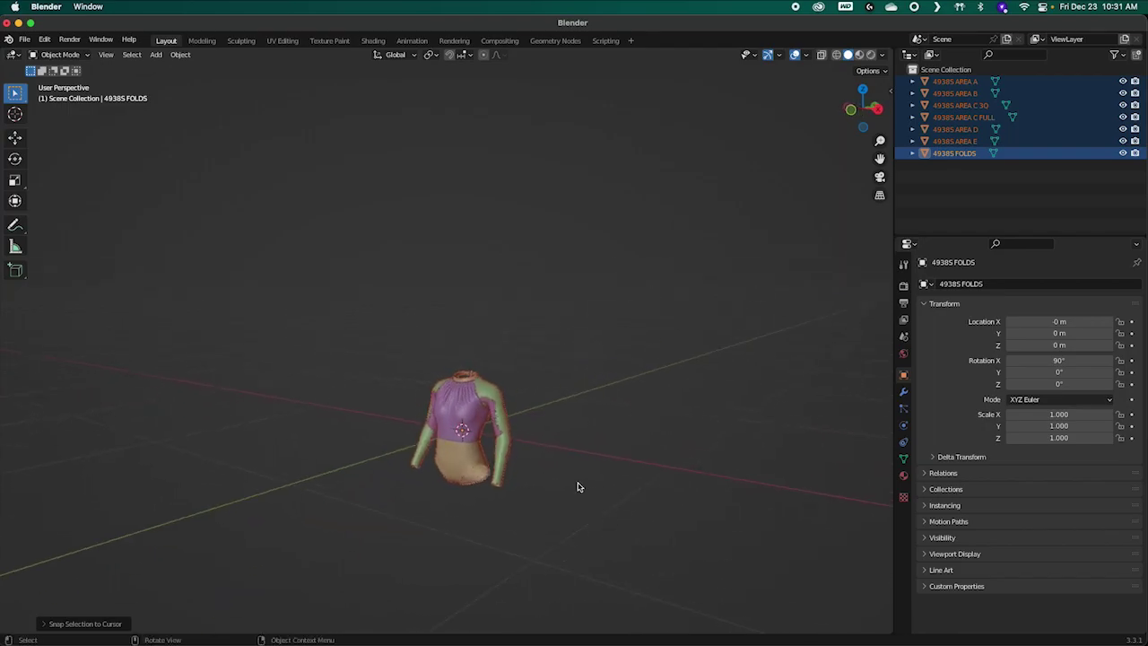
pyautogui.press('`')
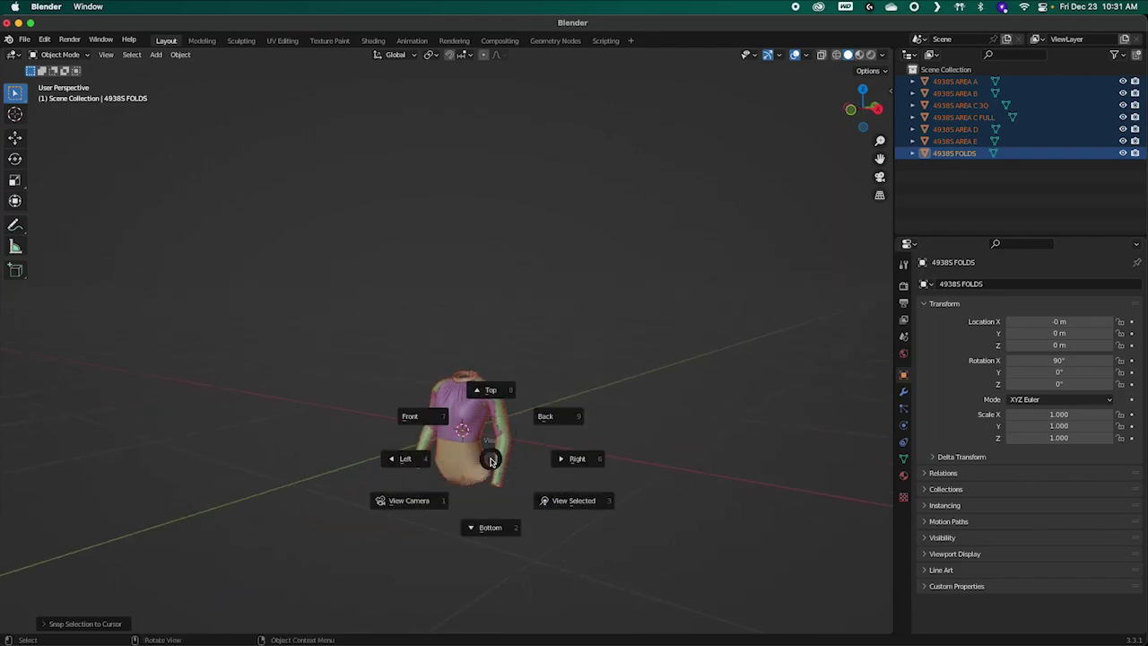
pyautogui.click(572, 500)
pyautogui.moveTo(461, 358); pyautogui.dragTo(484, 383, button='middle')
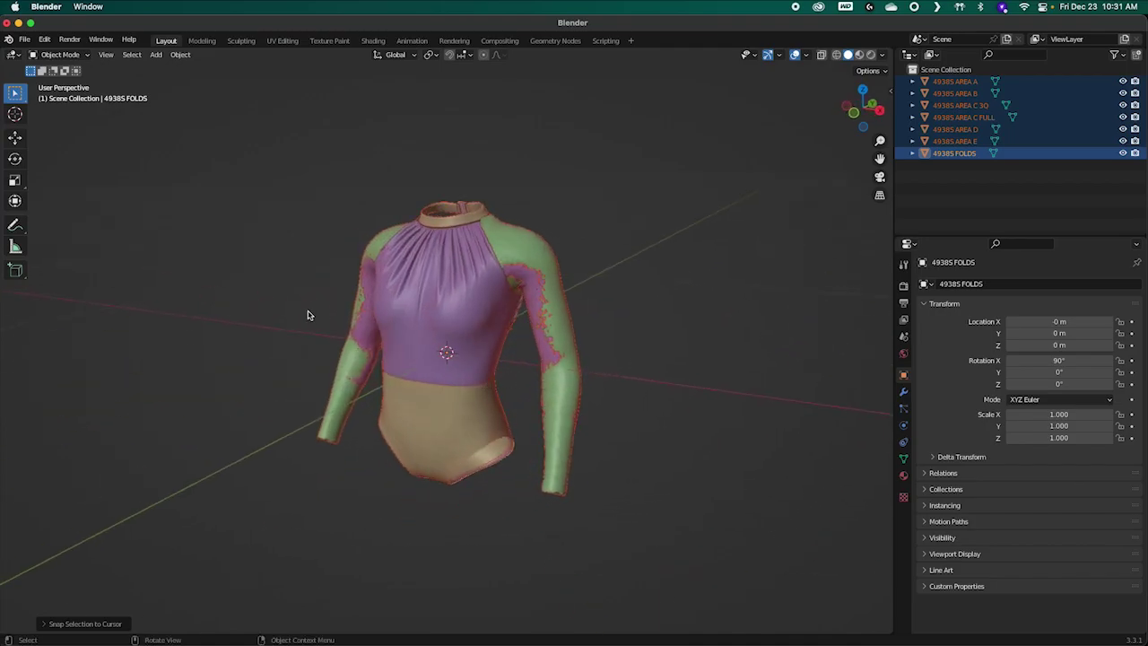
# Step: Save the scene as 4938S.blend in the 4938S folder on the Desktop
pyautogui.click(24, 39)
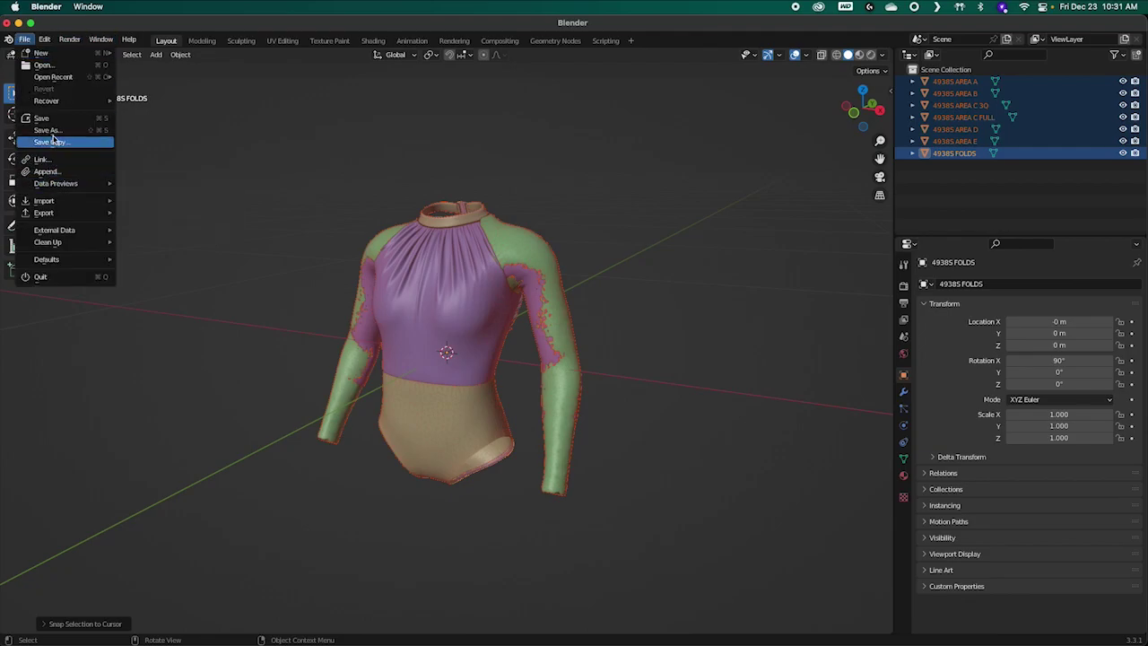
pyautogui.press('Escape')
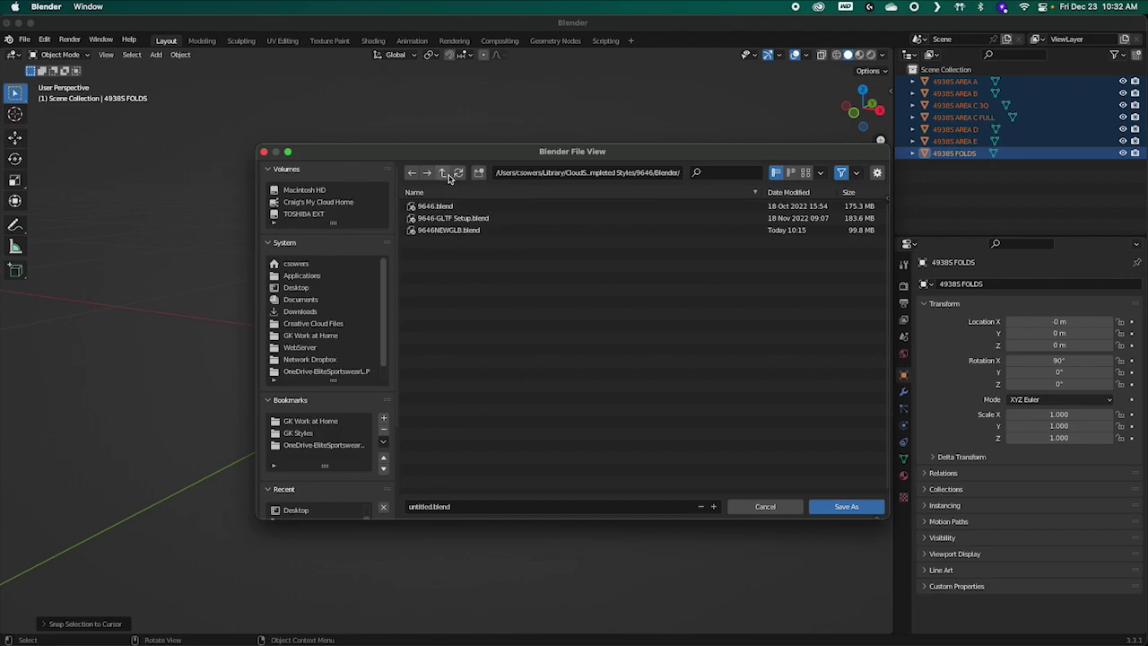
pyautogui.click(305, 287)
pyautogui.doubleClick(429, 207)
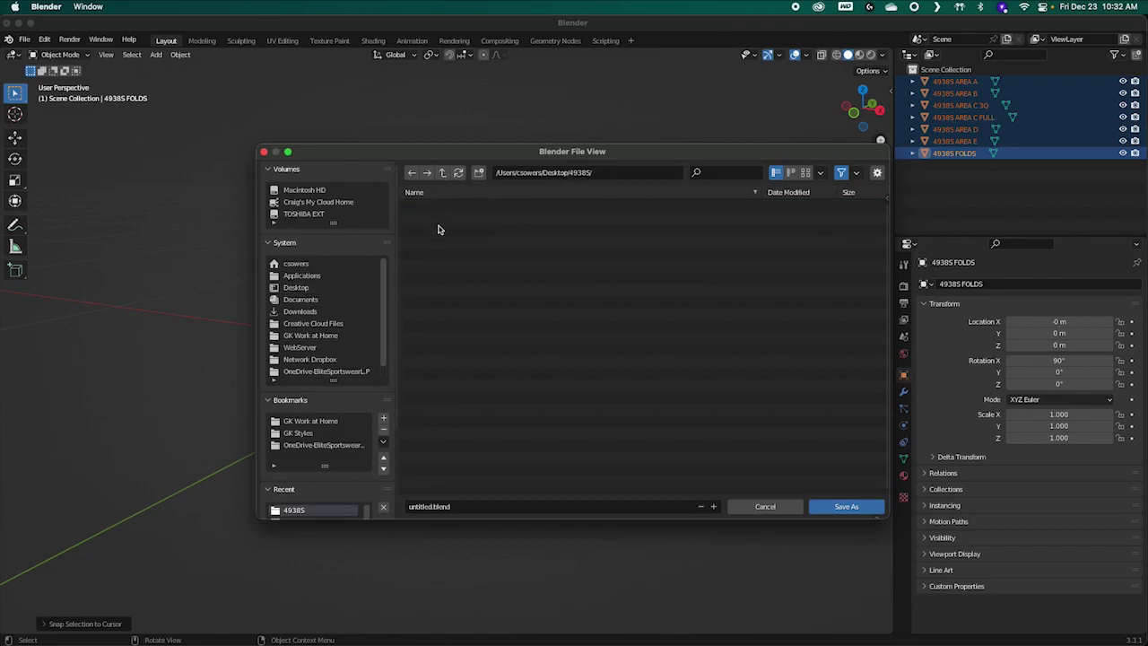
pyautogui.click(415, 506)
pyautogui.press('BackSpace')
pyautogui.press('BackSpace')
pyautogui.press('BackSpace')
pyautogui.press('BackSpace')
pyautogui.press('BackSpace')
pyautogui.press('BackSpace')
pyautogui.press('BackSpace')
pyautogui.press('BackSpace')
pyautogui.write('49385')
pyautogui.click(858, 508)
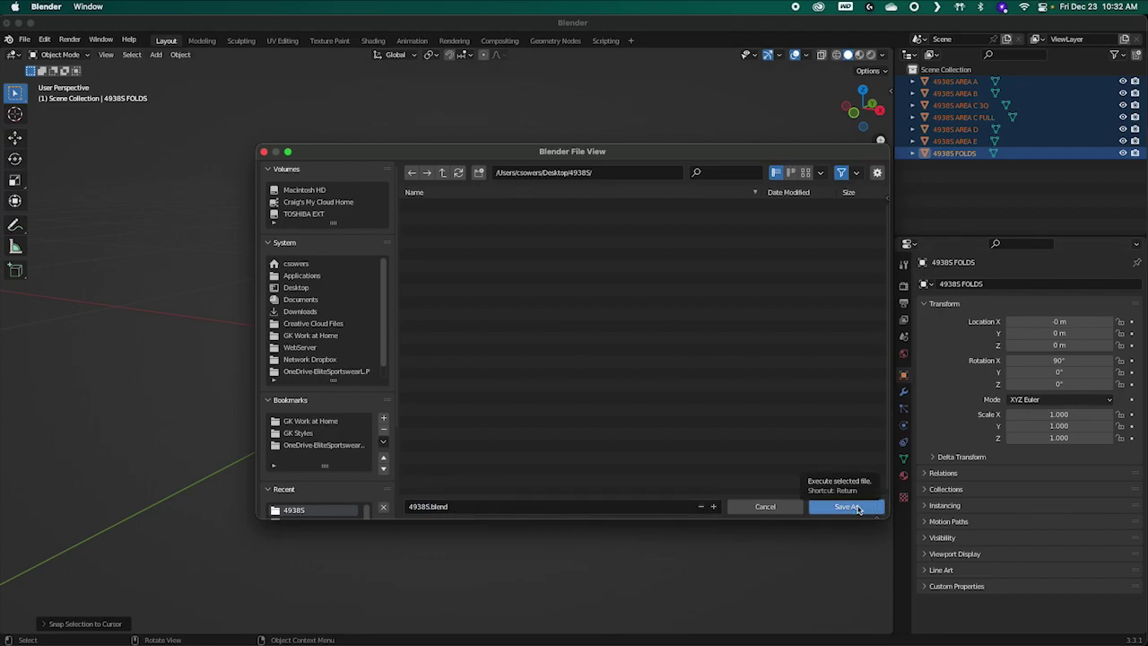
pyautogui.click(832, 507)
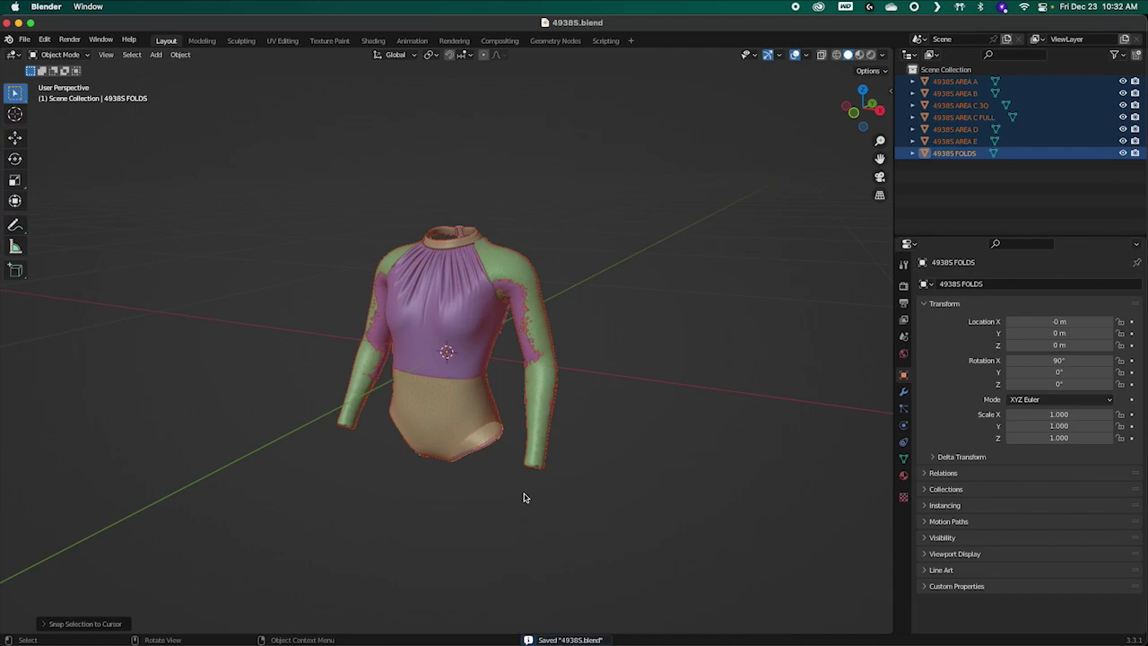
# Step: Clear the selection and hide the sleeve objects 4938S AREA C 3Q and 4938S AREA C FULL
pyautogui.click(417, 476)
pyautogui.moveTo(315, 357)
pyautogui.mouseDown(button='middle')
pyautogui.moveTo(400, 367)
pyautogui.moveTo(299, 368)
pyautogui.mouseUp(button='middle')
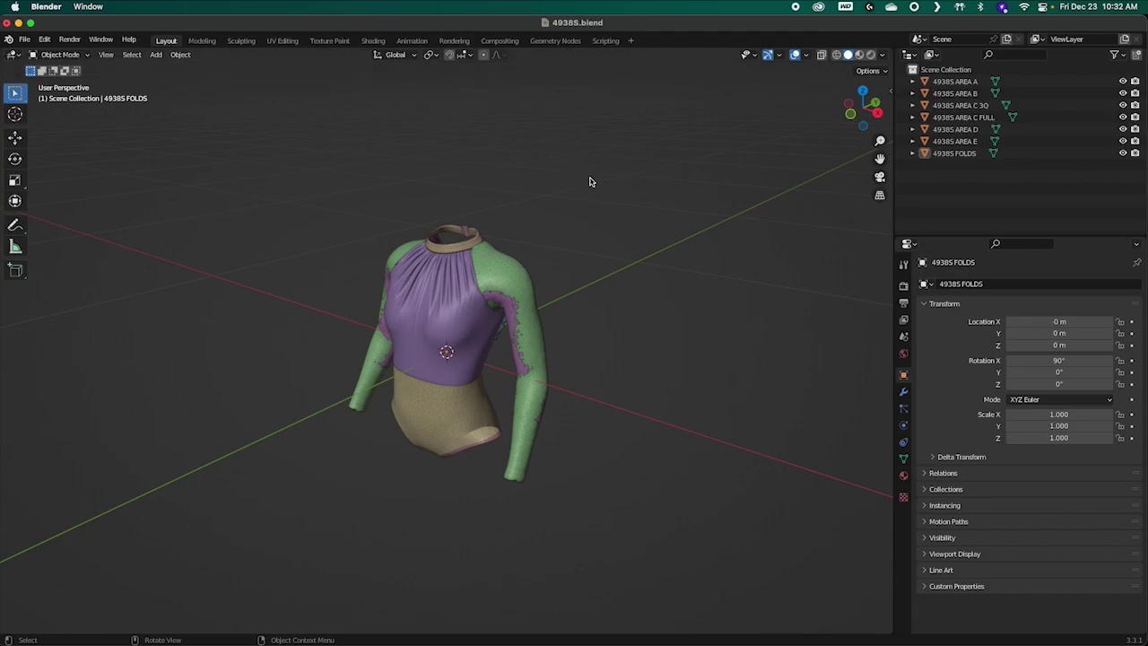
pyautogui.moveTo(612, 287); pyautogui.dragTo(654, 285, button='middle')
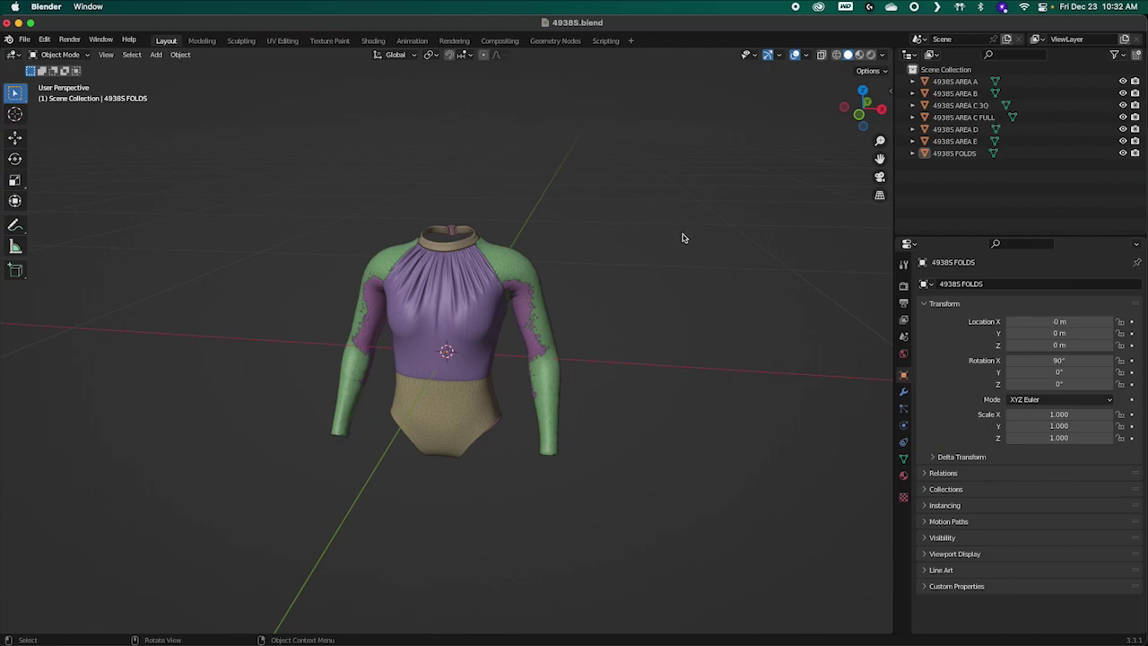
pyautogui.click(1123, 106)
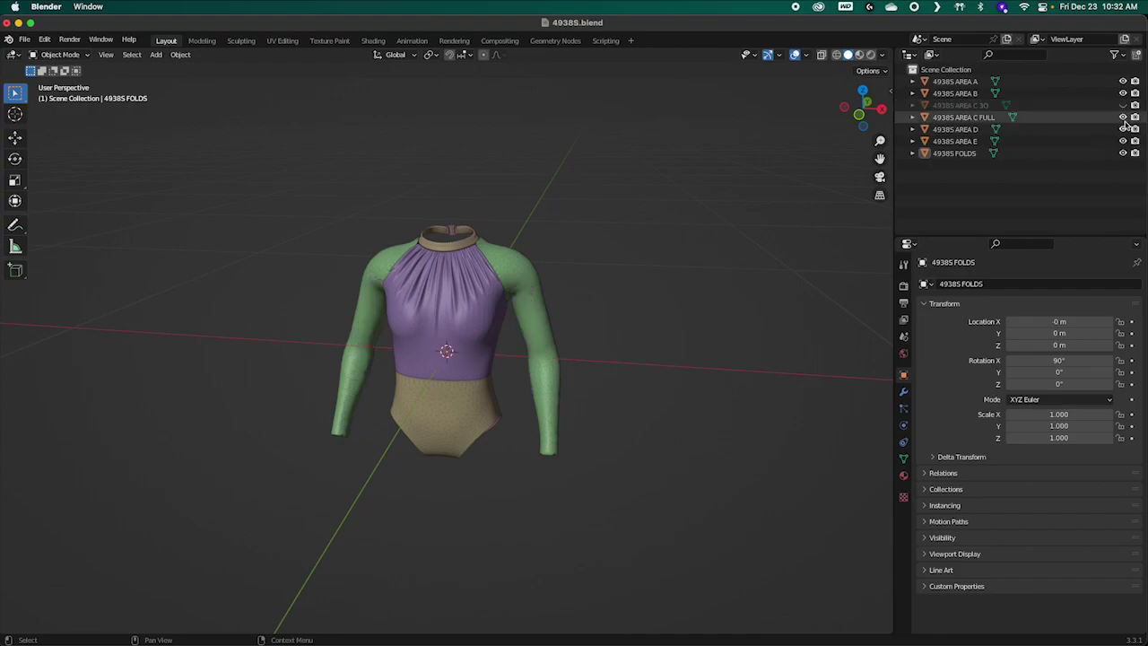
pyautogui.click(1124, 117)
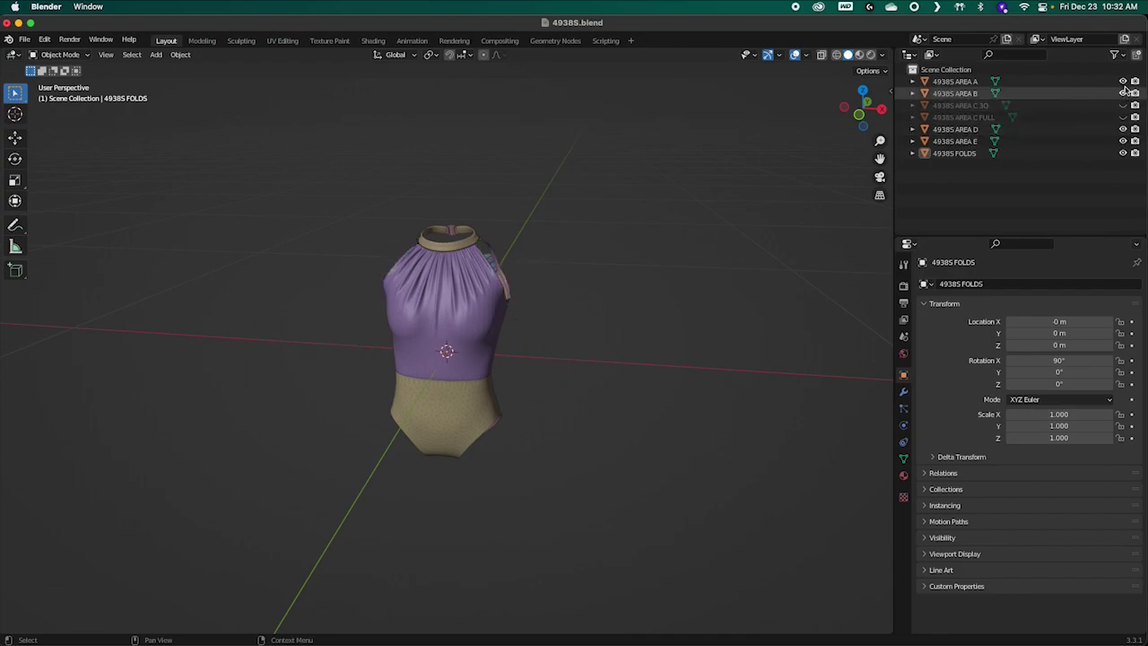
# Step: Toggle the visibility of 4938S AREA A and AREA B to check each piece, leaving both hidden
pyautogui.click(1123, 81)
pyautogui.click(1122, 82)
pyautogui.click(1122, 82)
pyautogui.click(1122, 82)
pyautogui.click(1122, 81)
pyautogui.click(1122, 82)
pyautogui.click(1123, 93)
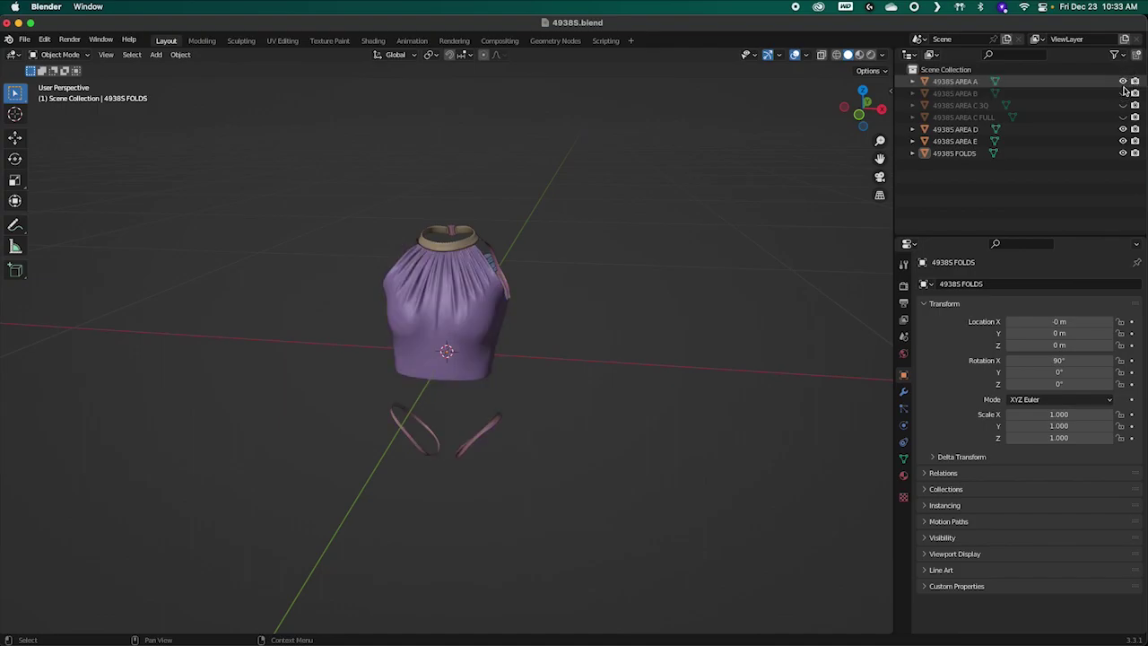
pyautogui.click(1123, 82)
pyautogui.click(1122, 93)
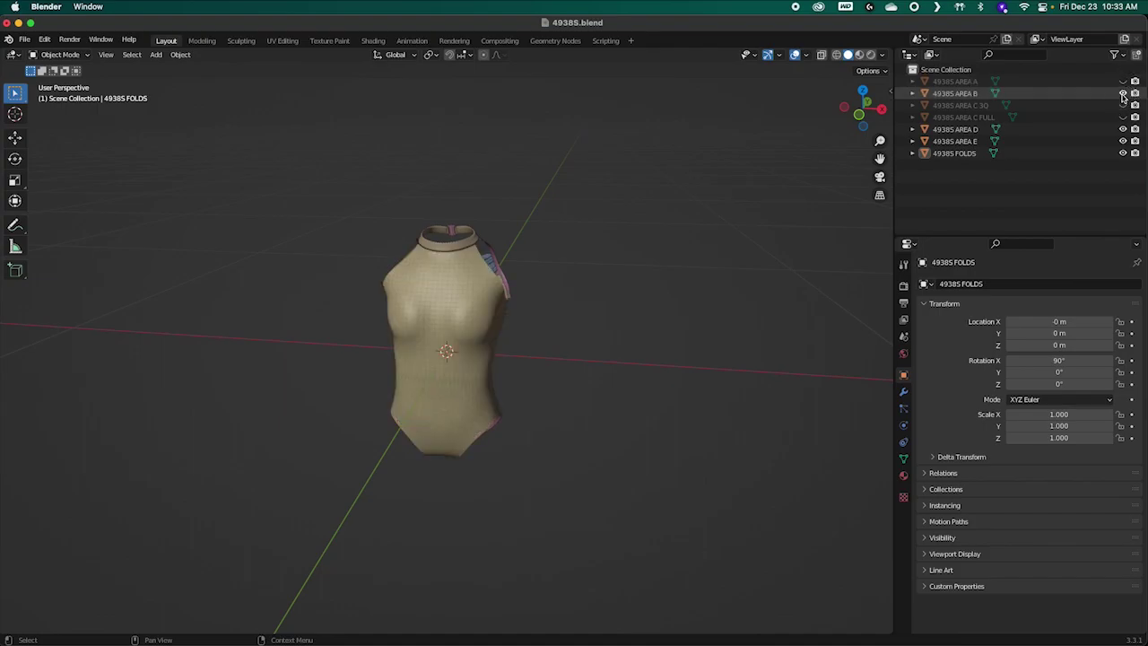
pyautogui.click(1123, 93)
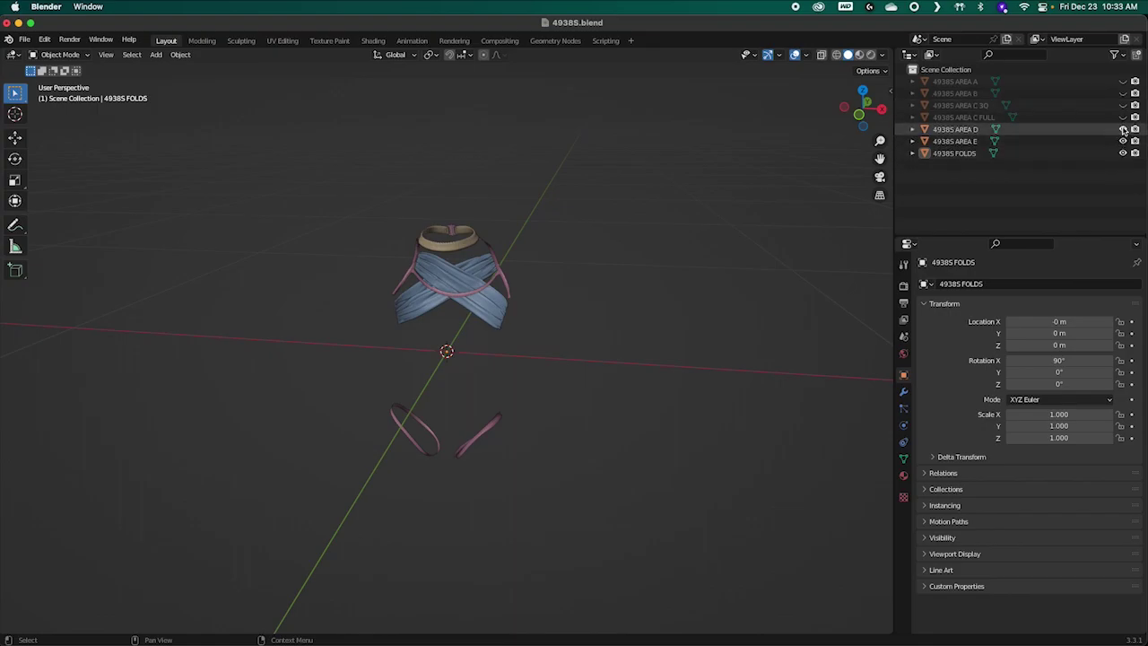
# Step: Hide 4938S AREA D and 4938S AREA E so that only 4938S FOLDS stays displayed
pyautogui.click(1122, 129)
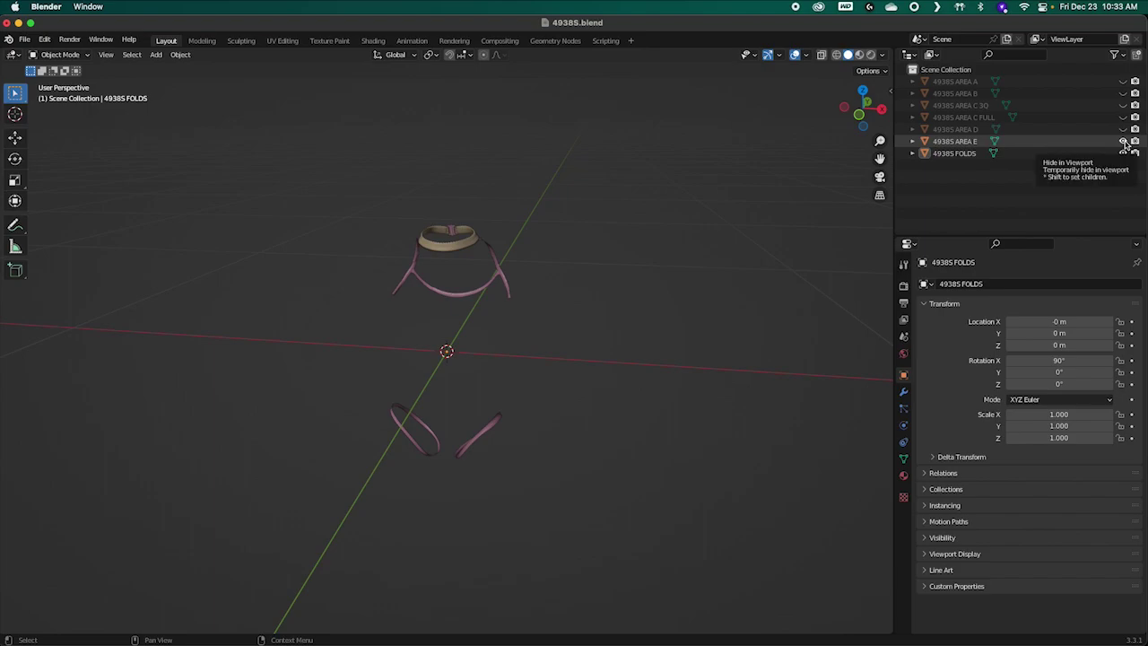
pyautogui.click(1123, 141)
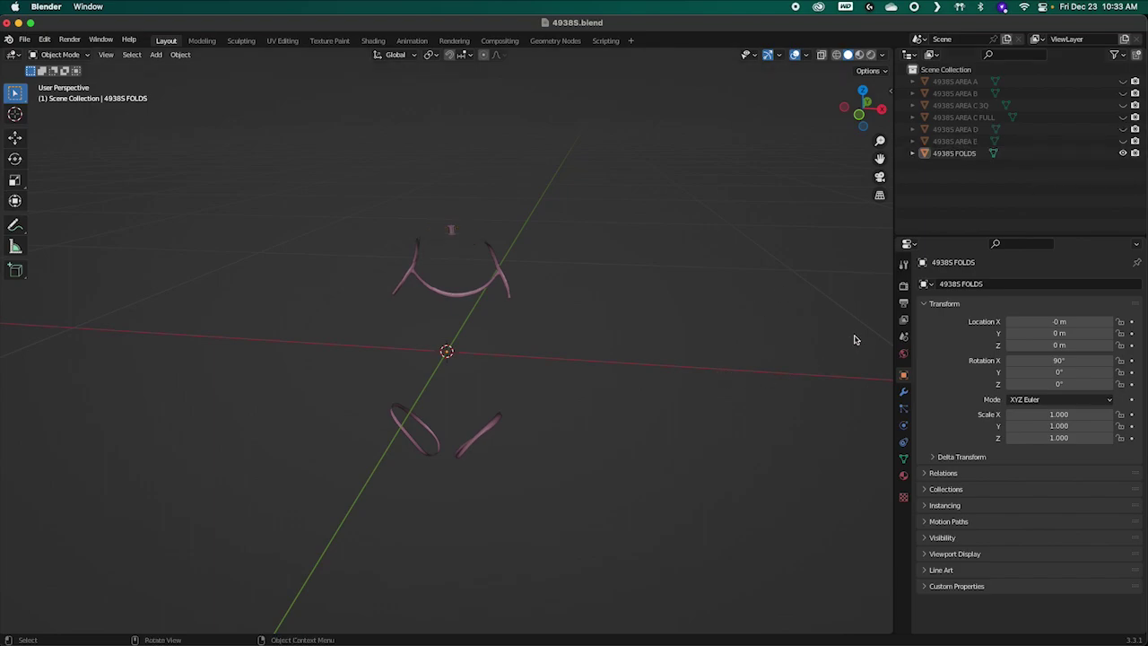
pyautogui.moveTo(681, 334); pyautogui.dragTo(640, 331, button='middle')
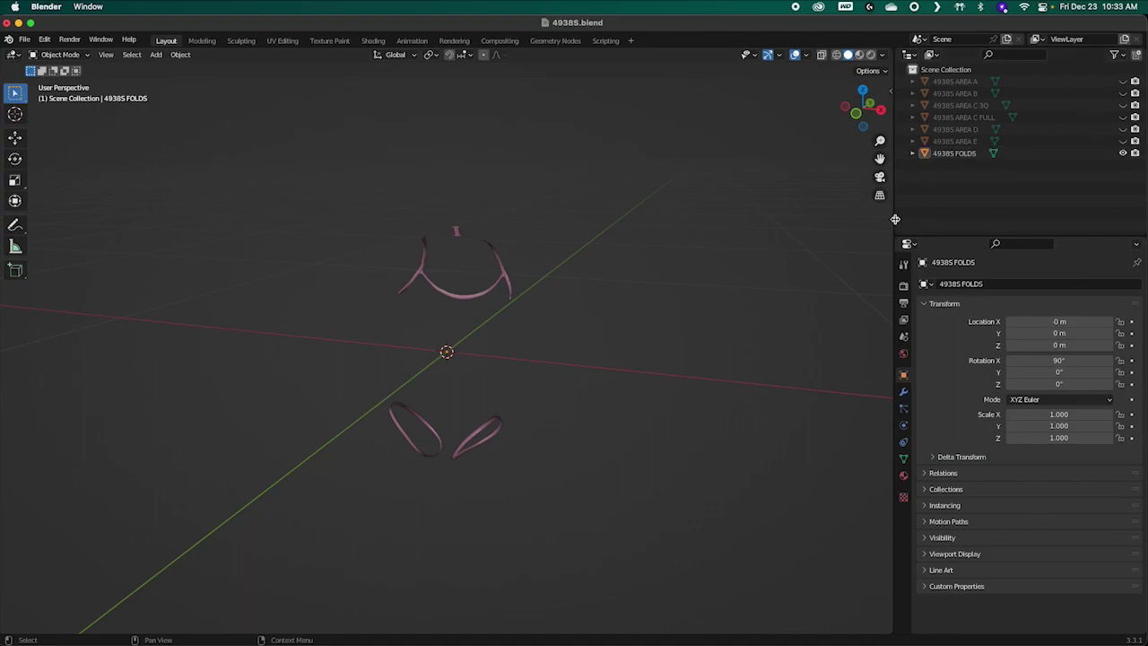
# Step: Show the material slots of 4938S FOLDS and clear the selection
pyautogui.click(926, 156)
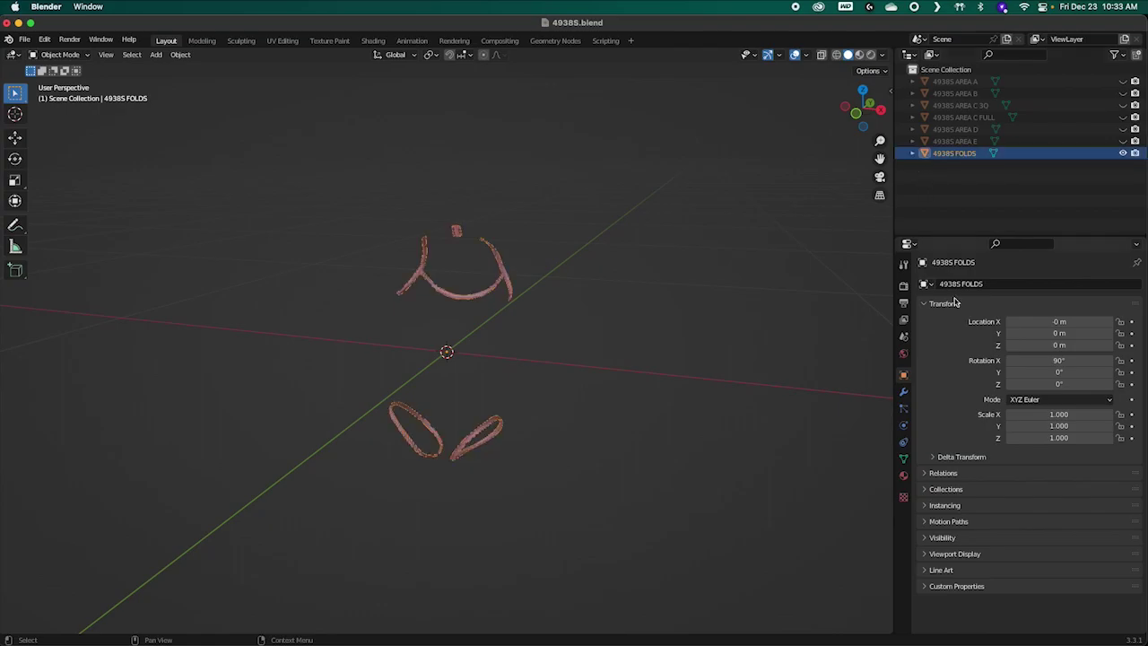
pyautogui.click(904, 476)
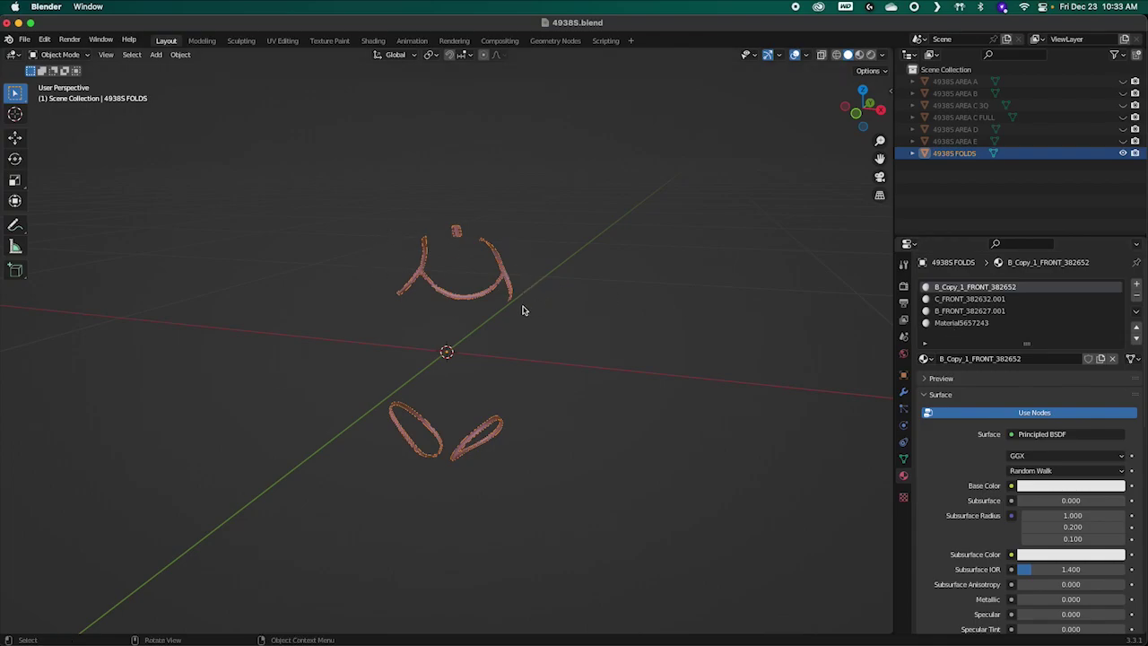
pyautogui.click(563, 333)
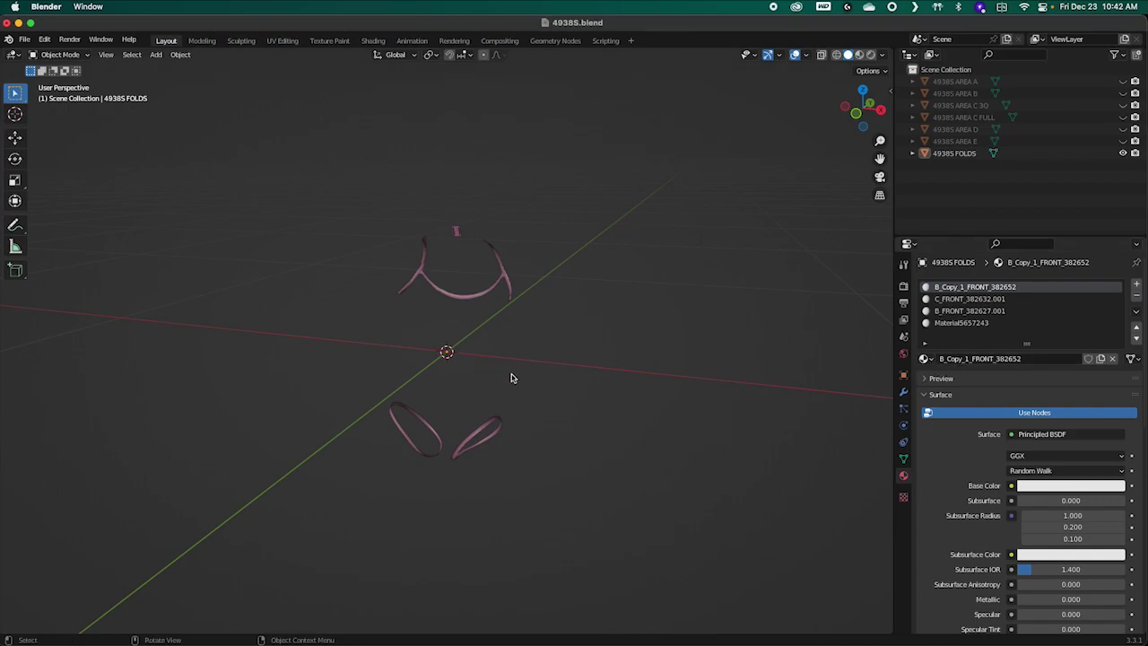
pyautogui.moveTo(620, 374); pyautogui.dragTo(799, 397, button='middle')
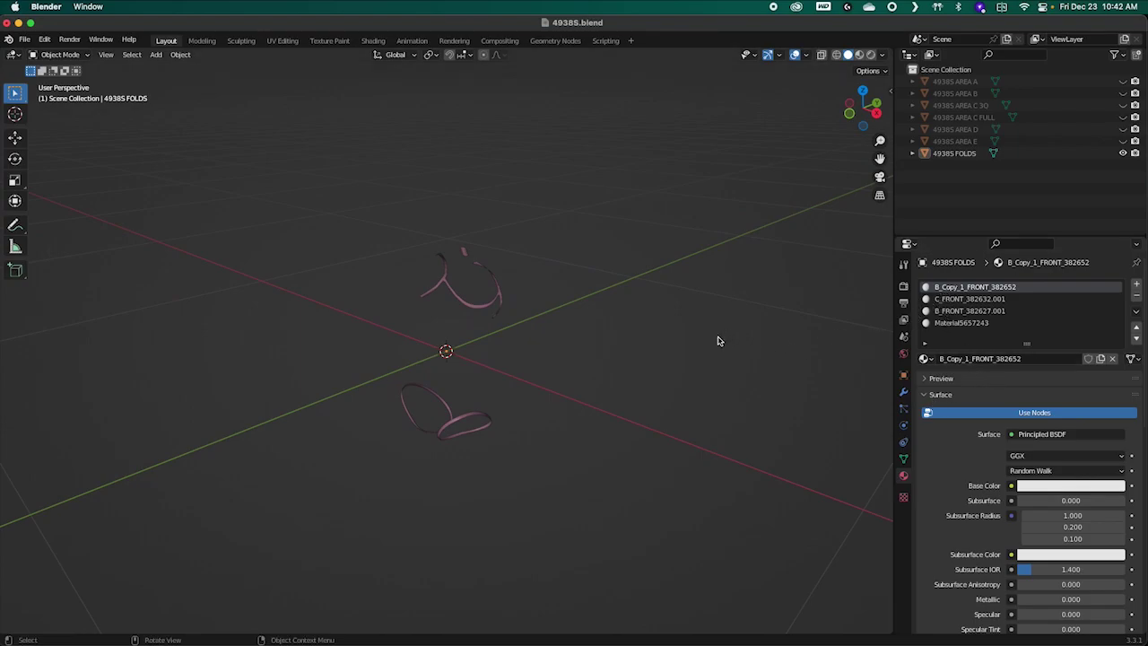
# Step: In Edit Mode, separate the part of 4938S FOLDS that uses Material5657243 into its own object
pyautogui.press('Tab')
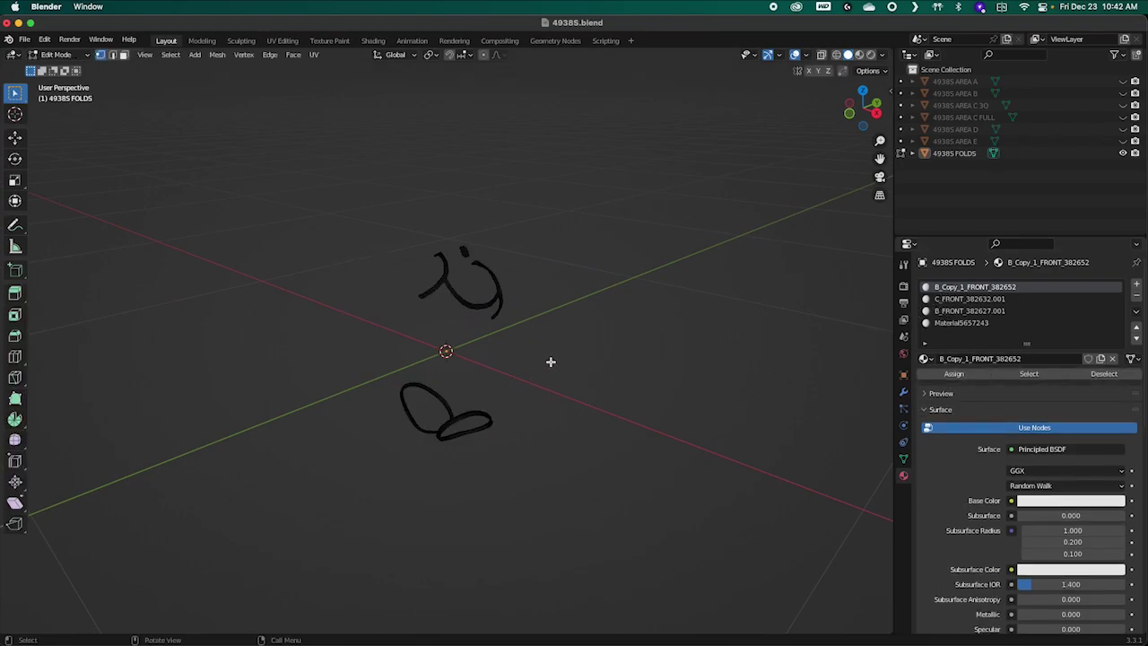
pyautogui.moveTo(602, 405); pyautogui.dragTo(618, 410, button='middle')
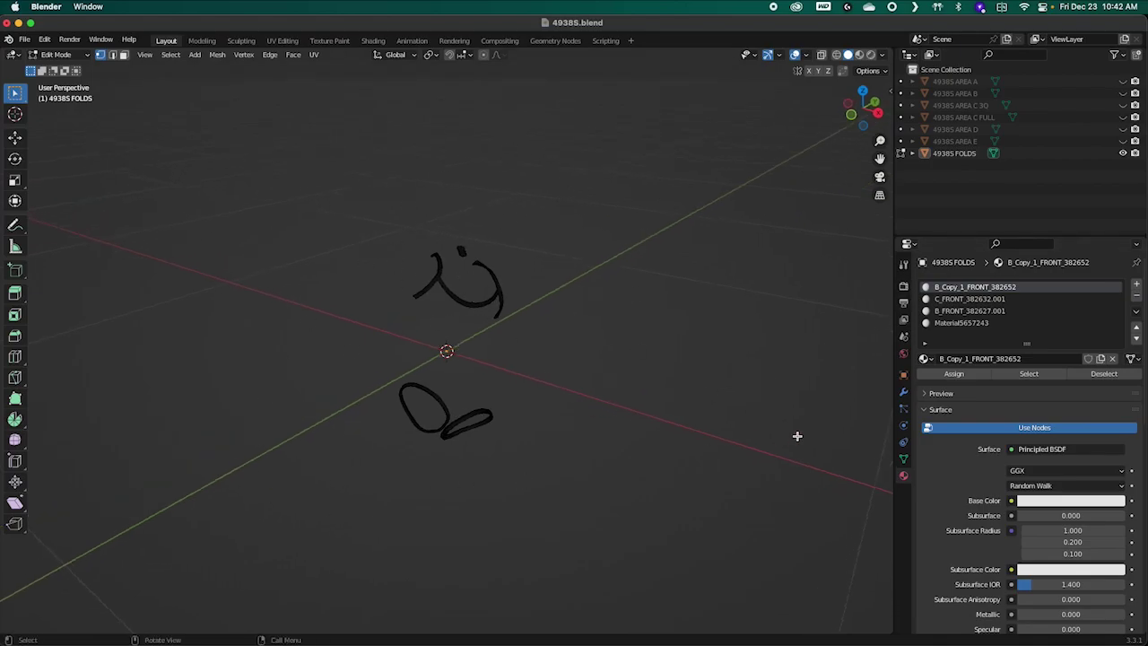
pyautogui.click(958, 323)
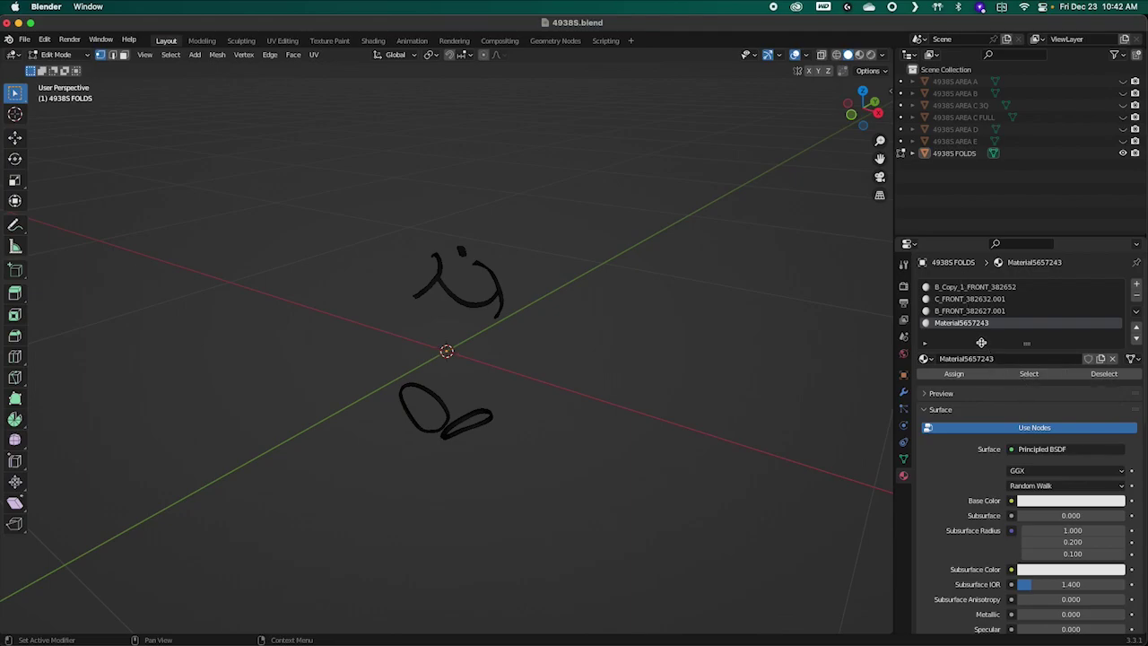
pyautogui.click(1013, 371)
pyautogui.press('p')
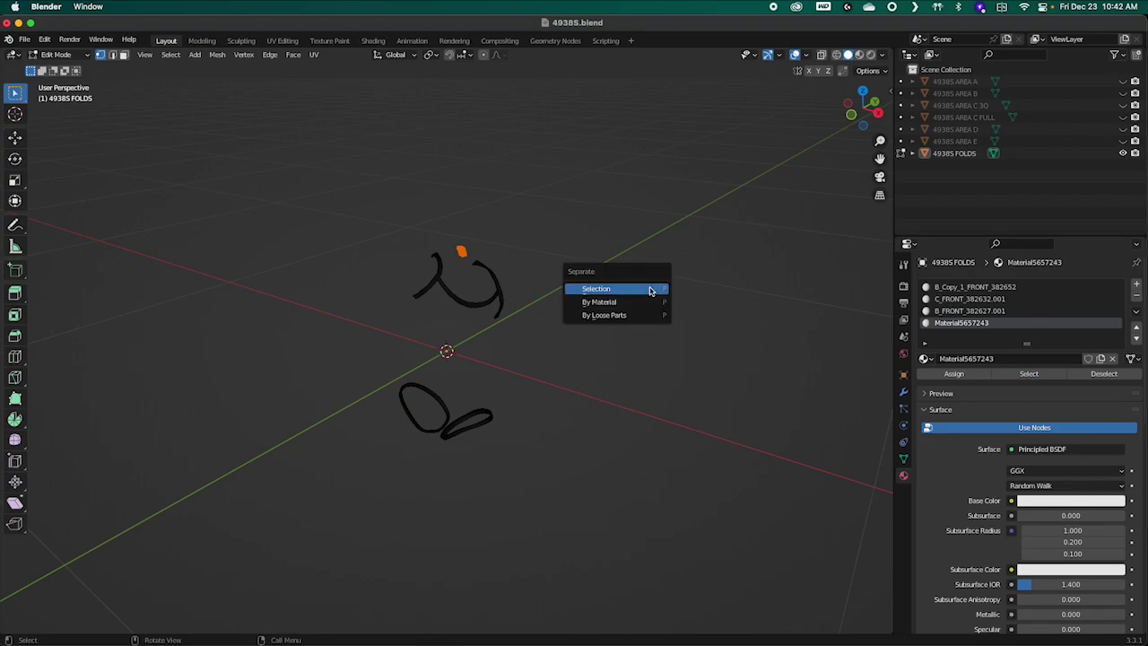
pyautogui.click(600, 290)
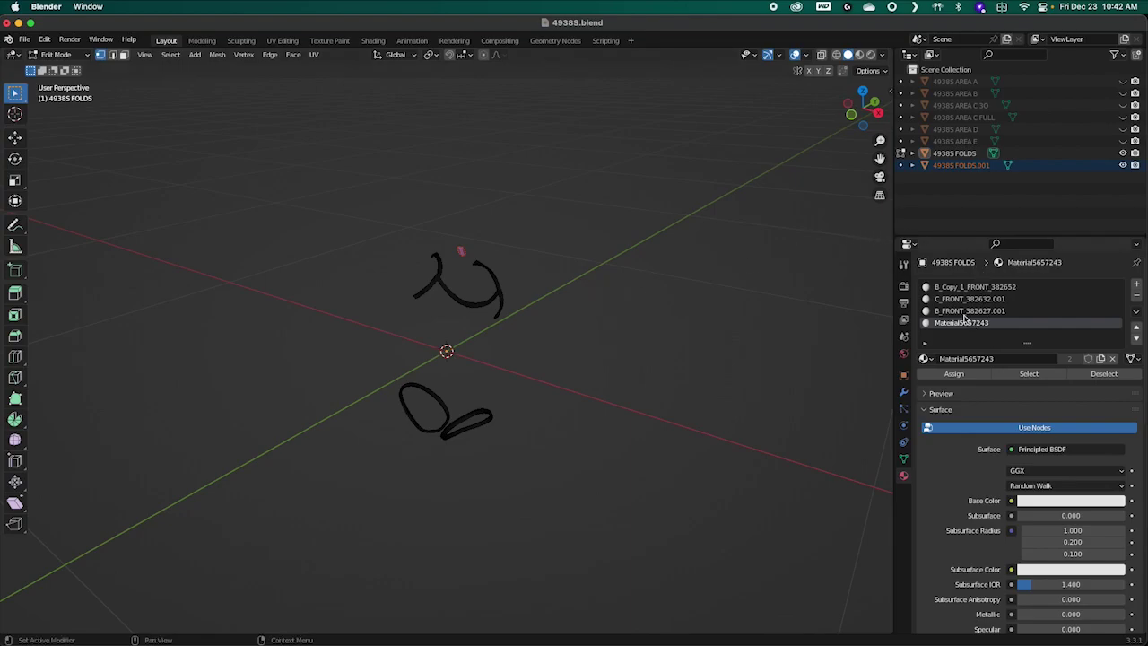
# Step: Separate the part of 4938S FOLDS assigned to material B_FRONT_382627.001 into its own object
pyautogui.click(965, 311)
pyautogui.click(1029, 373)
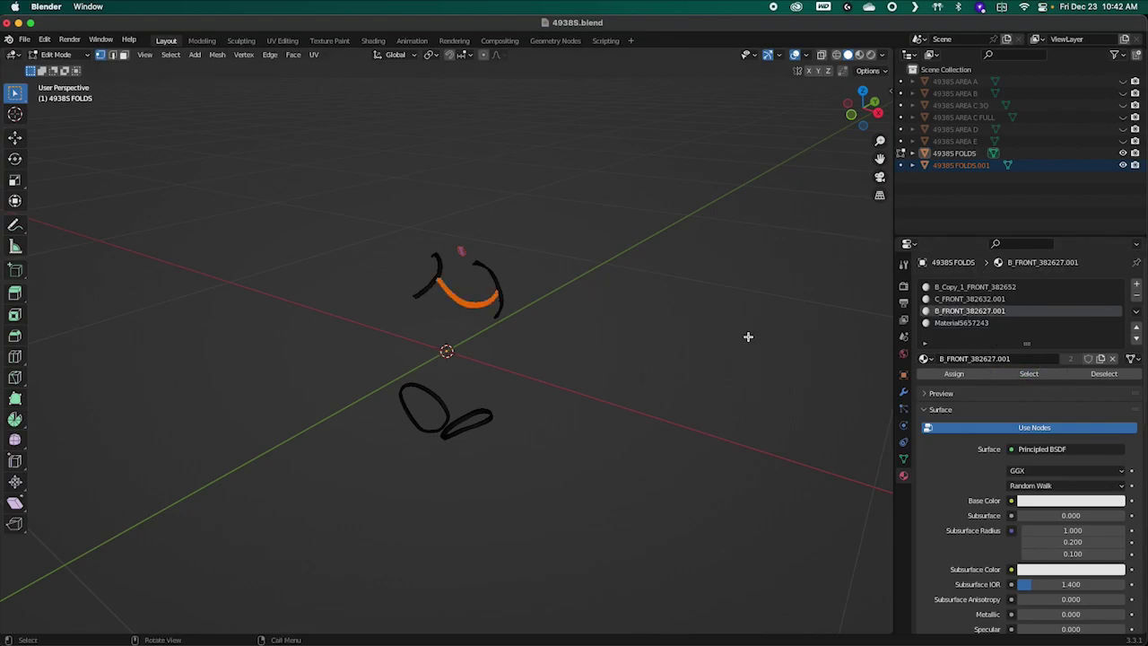
pyautogui.click(664, 300)
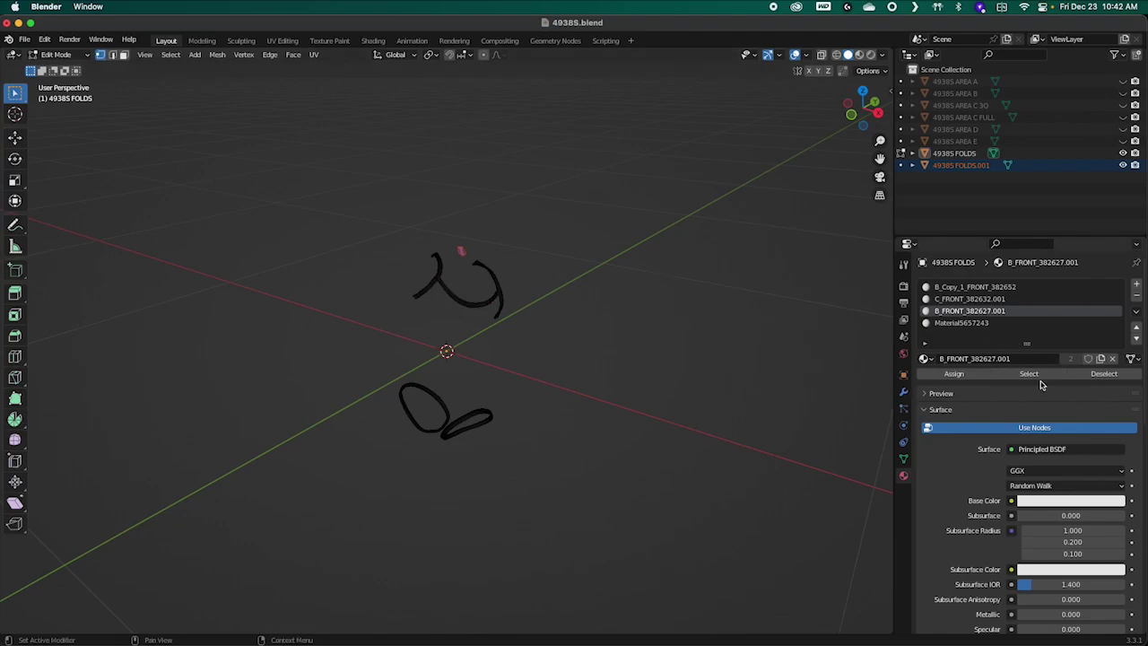
pyautogui.click(1027, 374)
pyautogui.press('p')
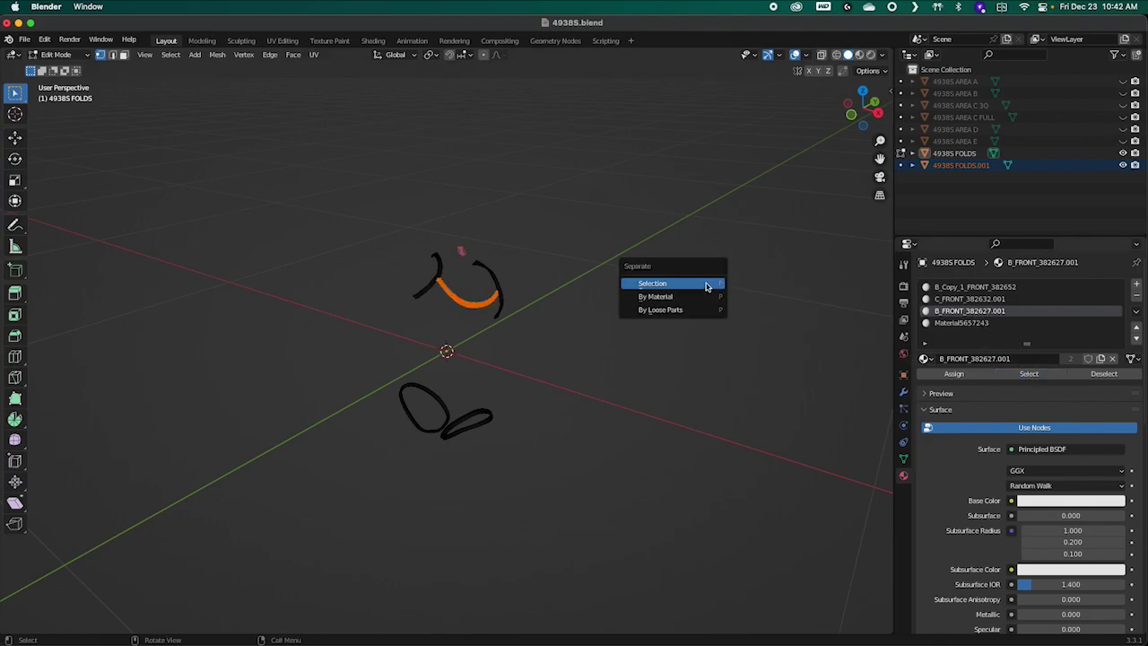
pyautogui.click(705, 283)
# Step: Separate the parts of 4938S FOLDS assigned to material C_FRONT_382632.001 into their own object
pyautogui.click(973, 299)
pyautogui.click(1031, 375)
pyautogui.press('p')
pyautogui.click(649, 288)
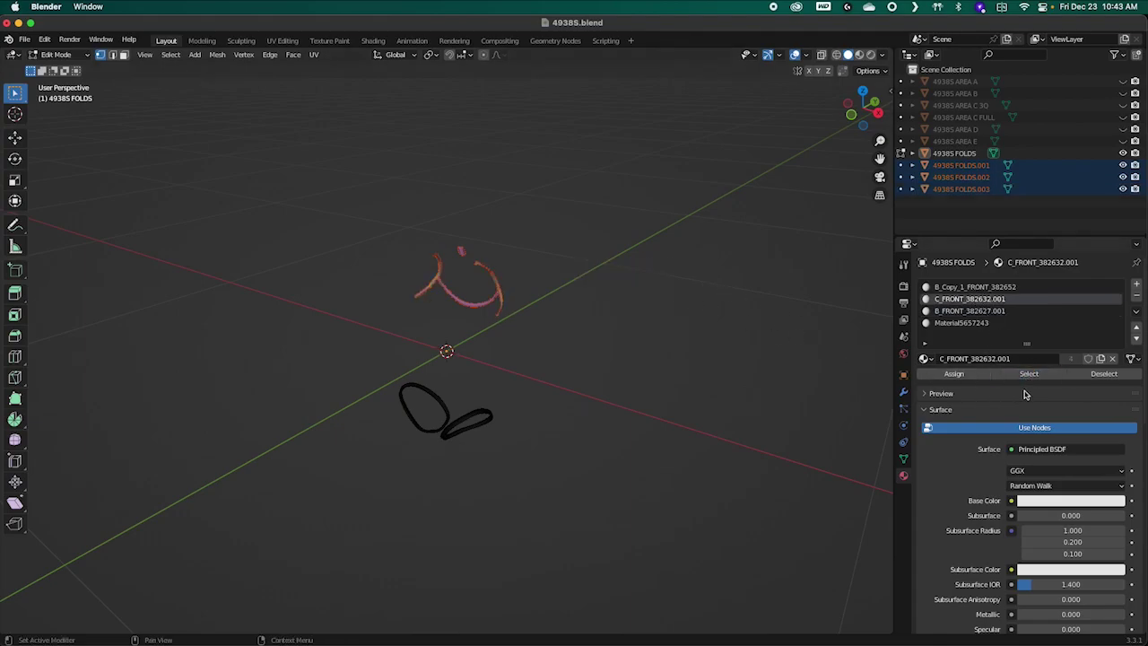
# Step: Separate the part of 4938S FOLDS assigned to B_Copy_1_FRONT_382652 into its own object, then return to Object Mode with nothing selected
pyautogui.keyDown('ctrl'); pyautogui.scroll(1, 988, 300); pyautogui.keyUp('ctrl')
pyautogui.click(1031, 374)
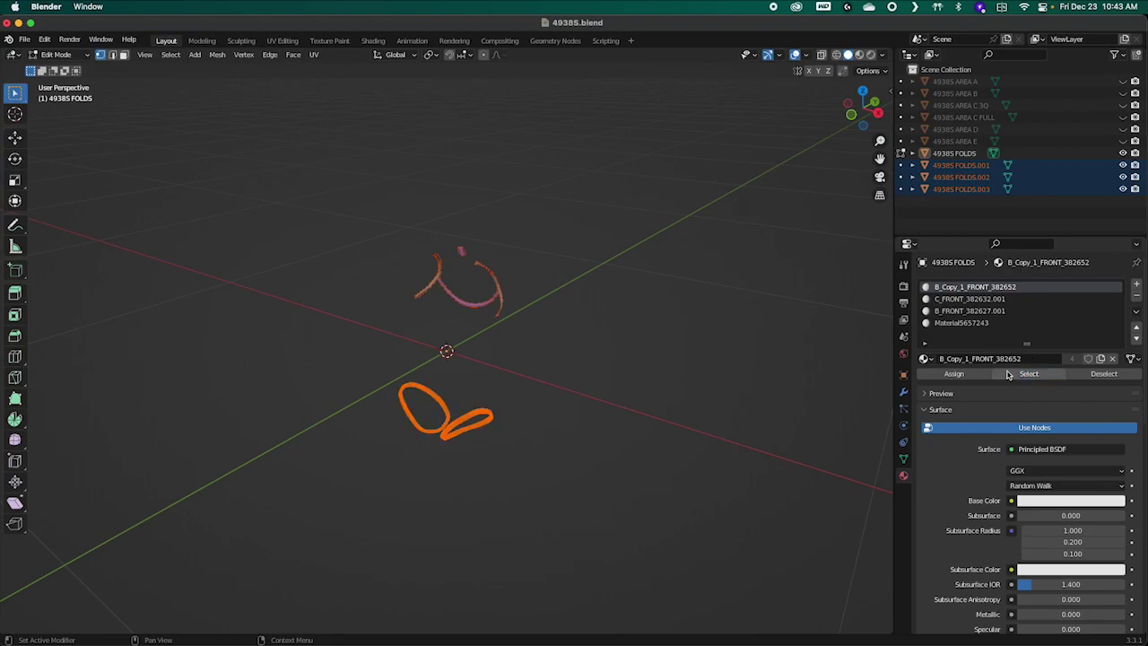
pyautogui.press('p')
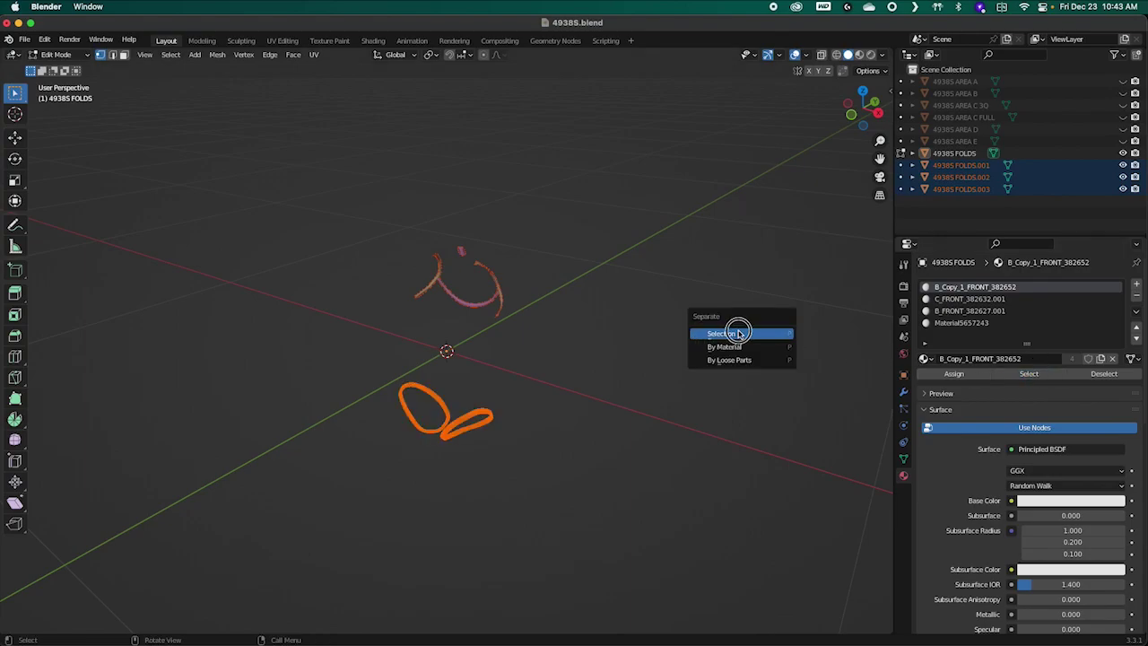
pyautogui.click(740, 333)
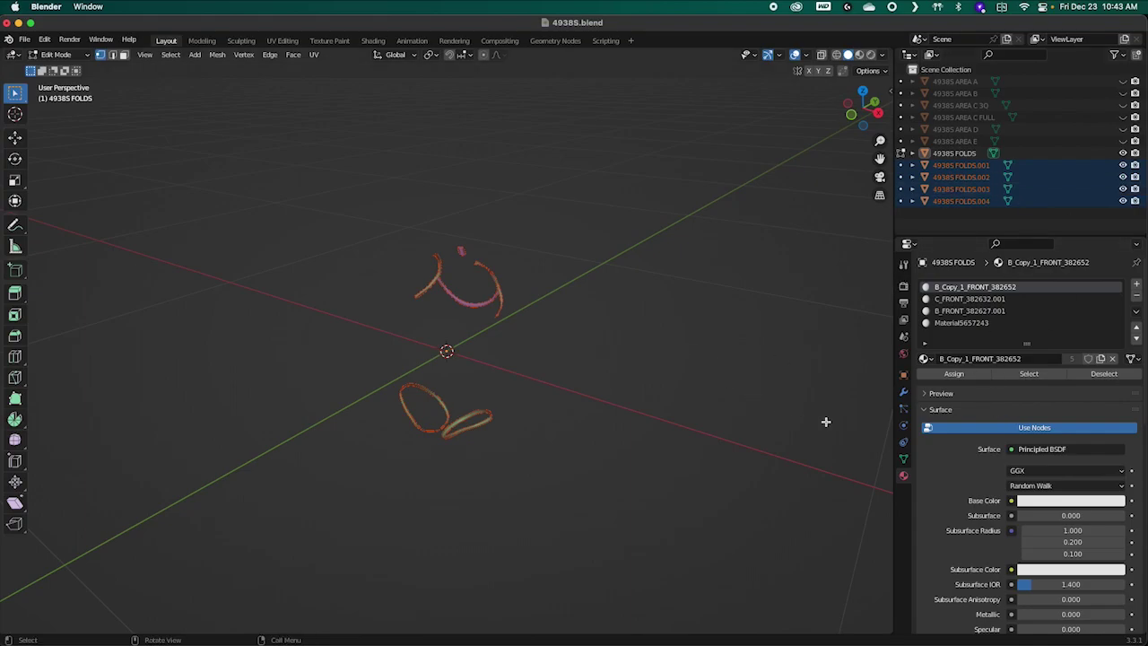
pyautogui.press('Tab')
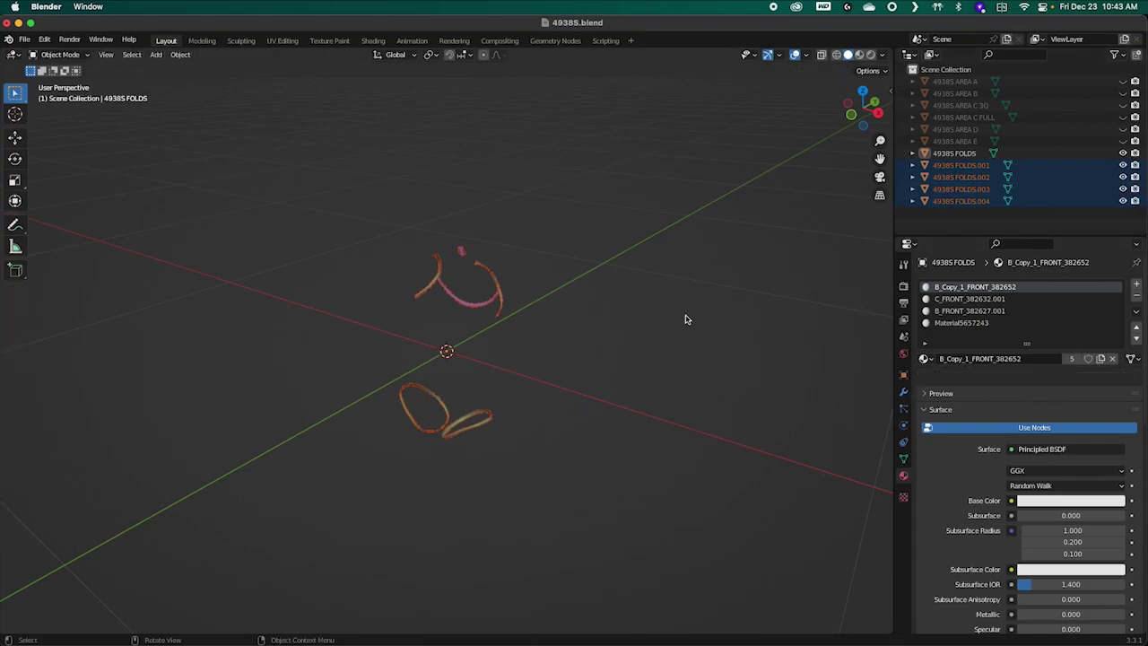
pyautogui.click(795, 251)
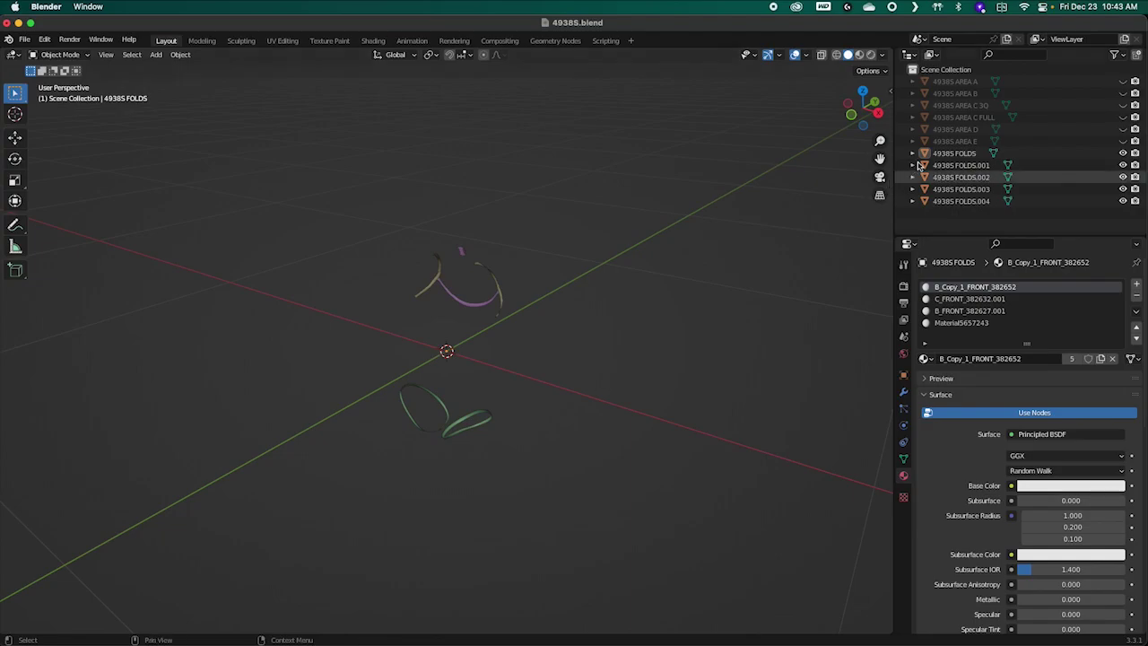
# Step: Toggle the visibility of the original 4938S FOLDS object to check that it is empty, and delete it
pyautogui.click(926, 154)
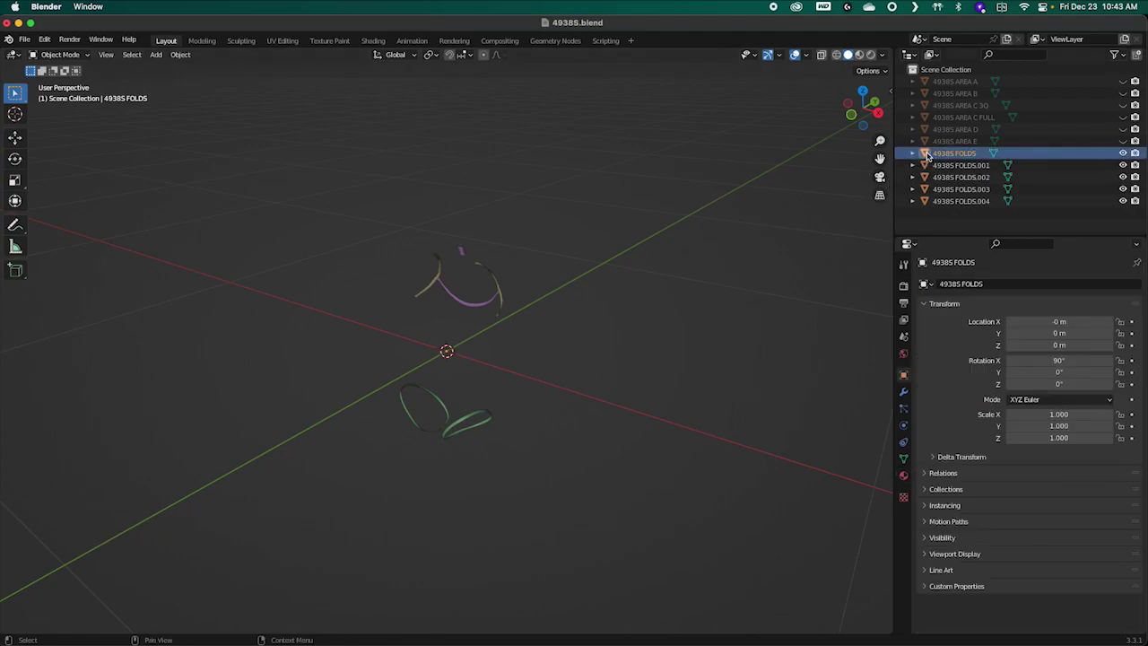
pyautogui.click(1122, 154)
pyautogui.click(1124, 153)
pyautogui.click(1124, 153)
pyautogui.click(1123, 154)
pyautogui.click(1123, 153)
pyautogui.click(1123, 154)
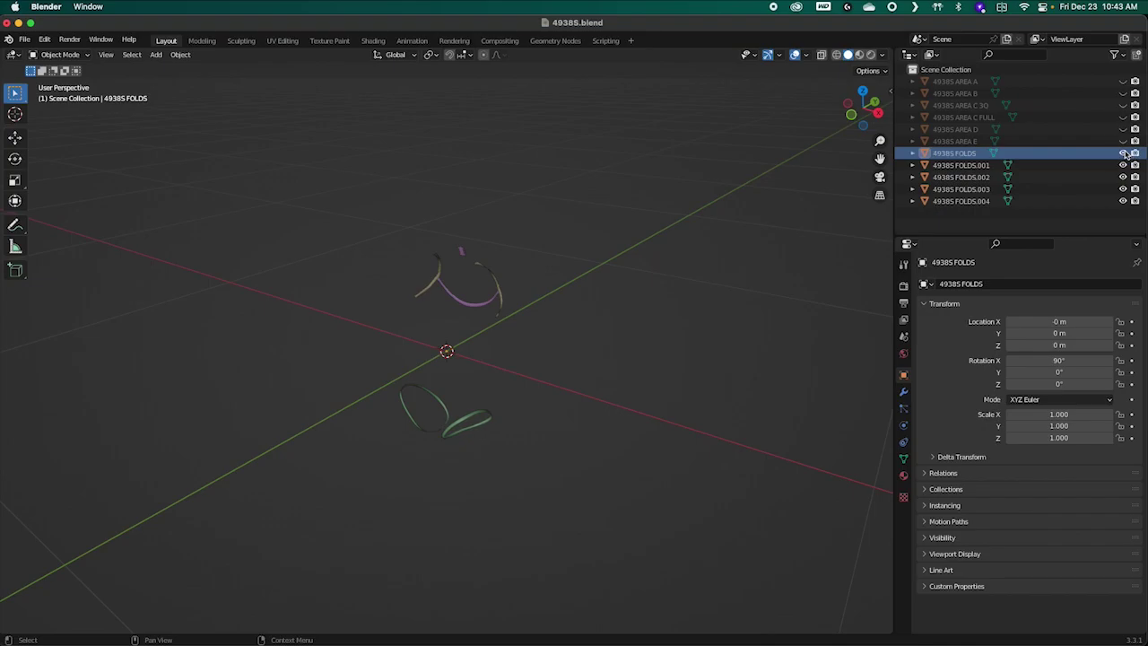
pyautogui.rightClick(967, 154)
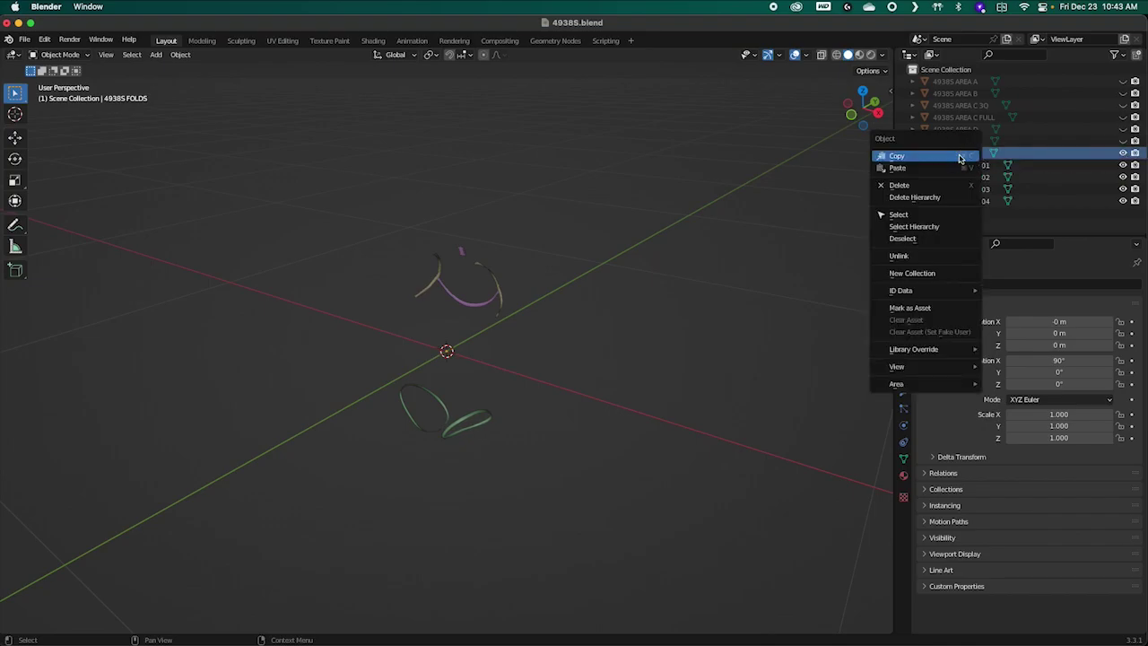
pyautogui.click(918, 186)
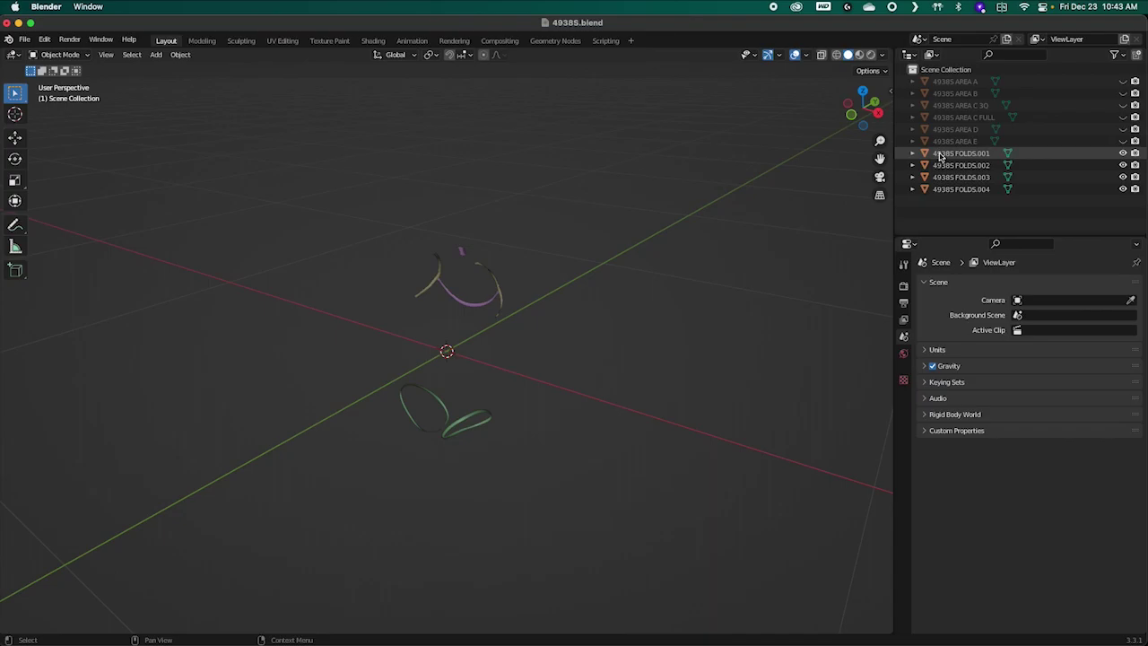
# Step: Rename the 4938S FOLDS.001 object as CLASP
pyautogui.click(938, 156)
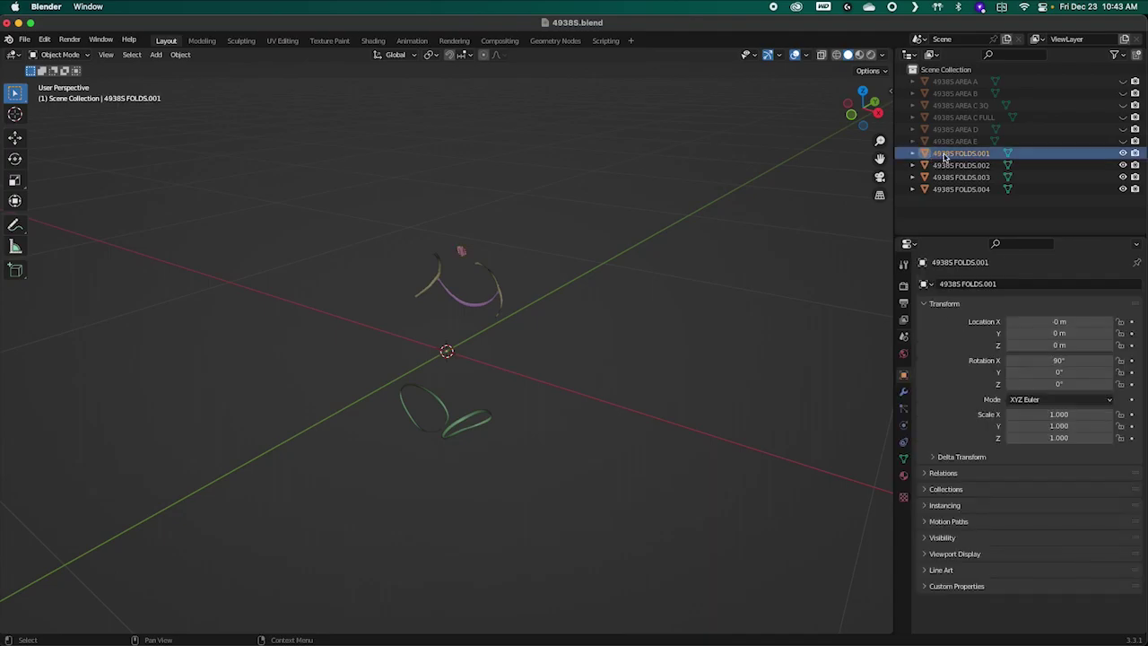
pyautogui.doubleClick(945, 153)
pyautogui.write('CLASO')
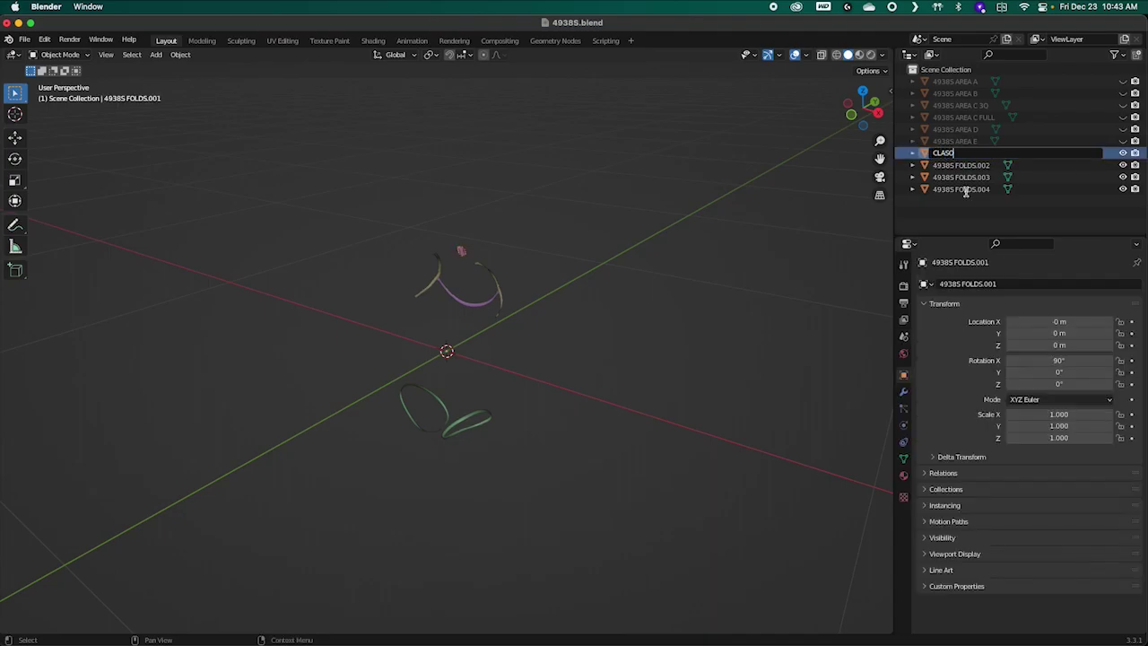
pyautogui.press('Return')
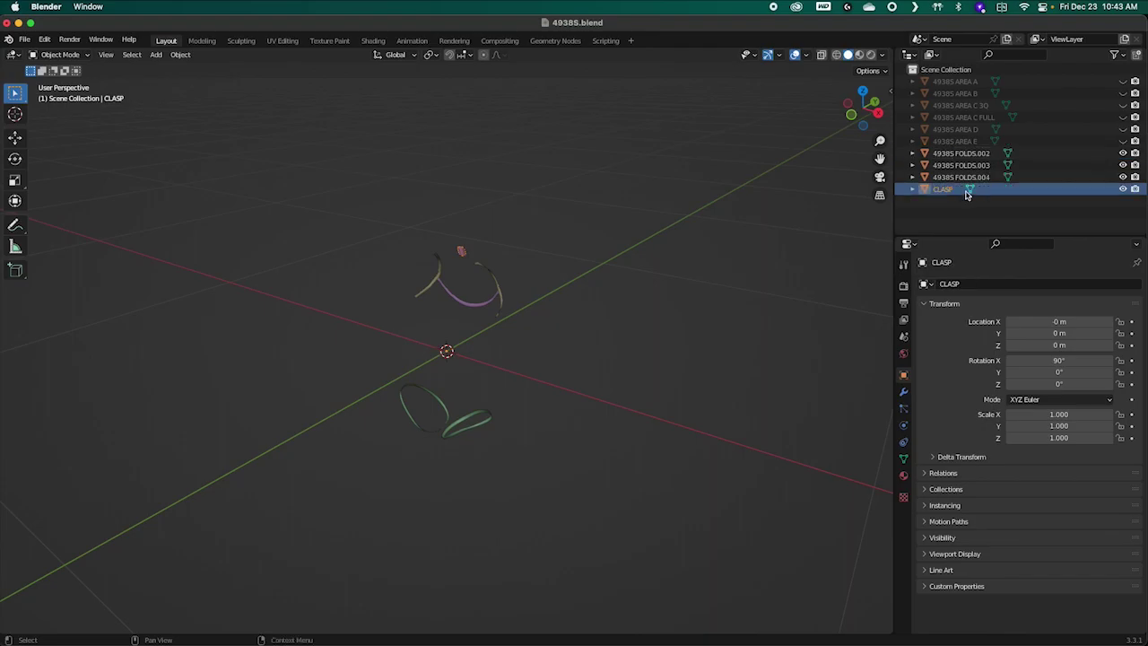
# Step: Rename the 4938S FOLDS.002 object as Area B Foldover
pyautogui.click(956, 155)
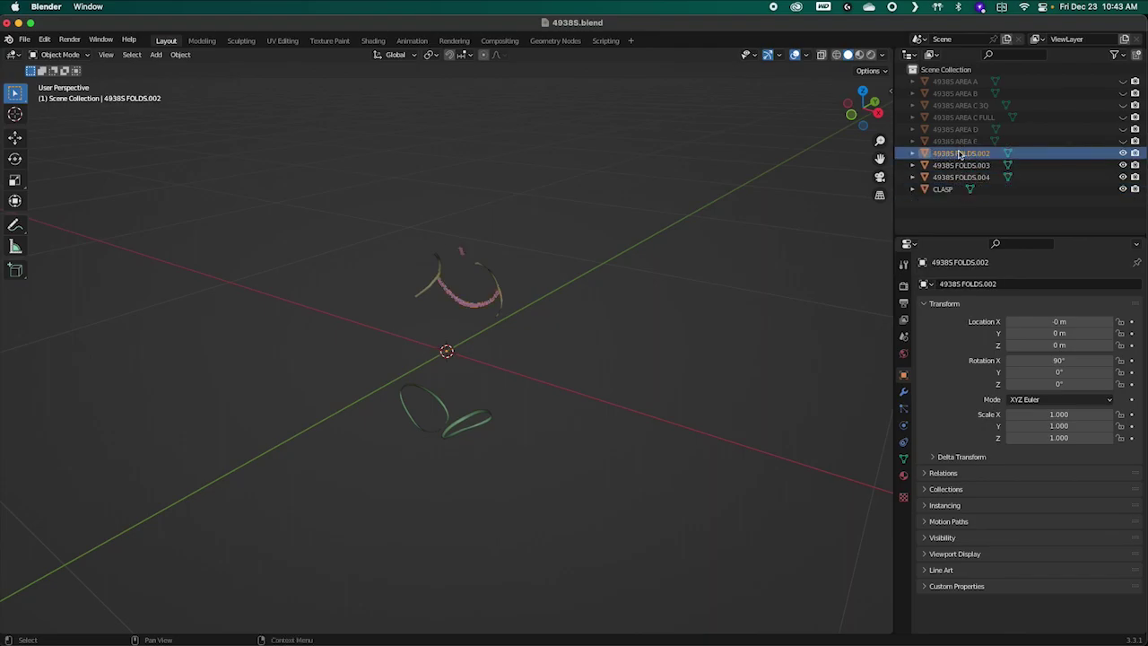
pyautogui.doubleClick(958, 154)
pyautogui.write('Area B Foldover')
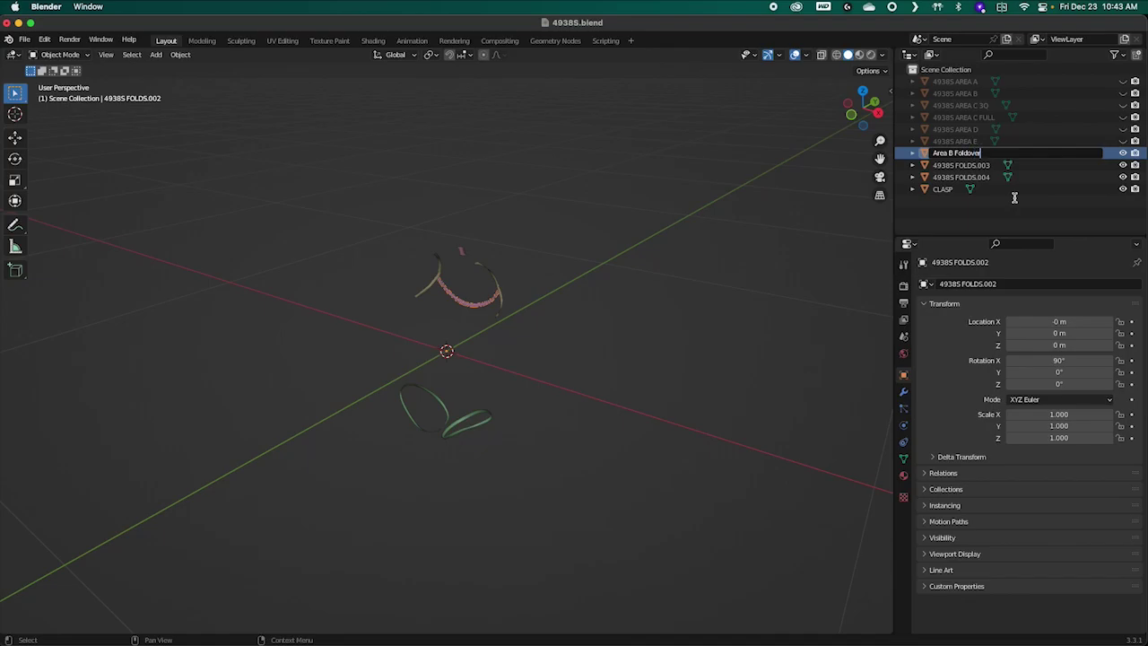
pyautogui.press('Return')
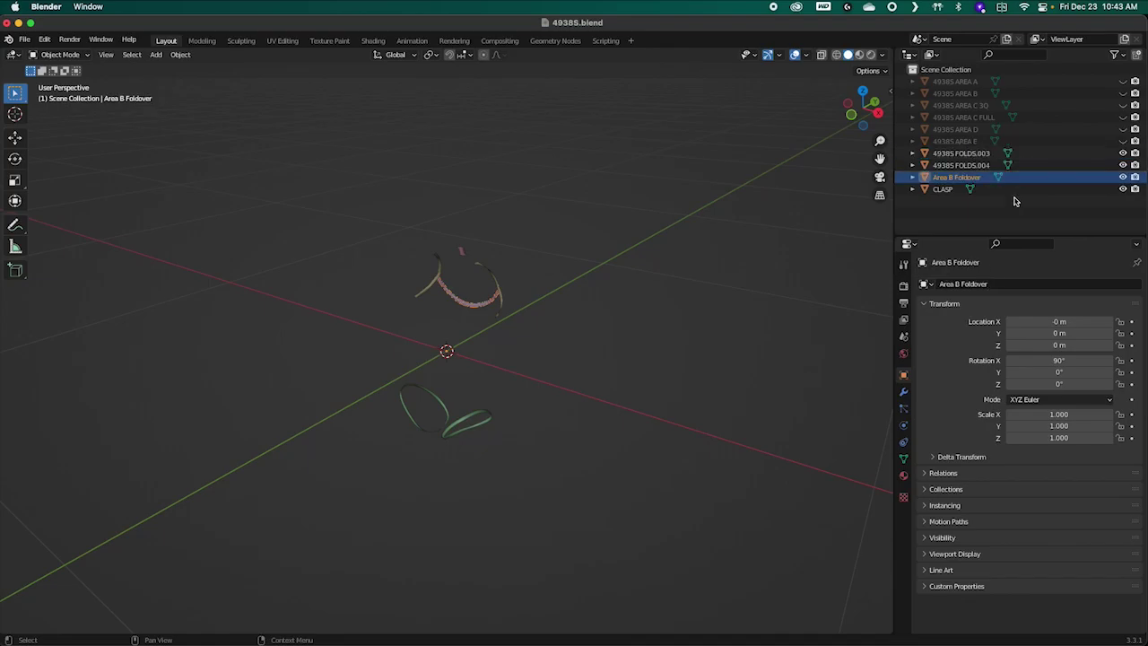
# Step: Rename 4938S FOLDS.004 as Area B Legline and compare it with 4938S AREA B by toggling that area's visibility
pyautogui.click(924, 165)
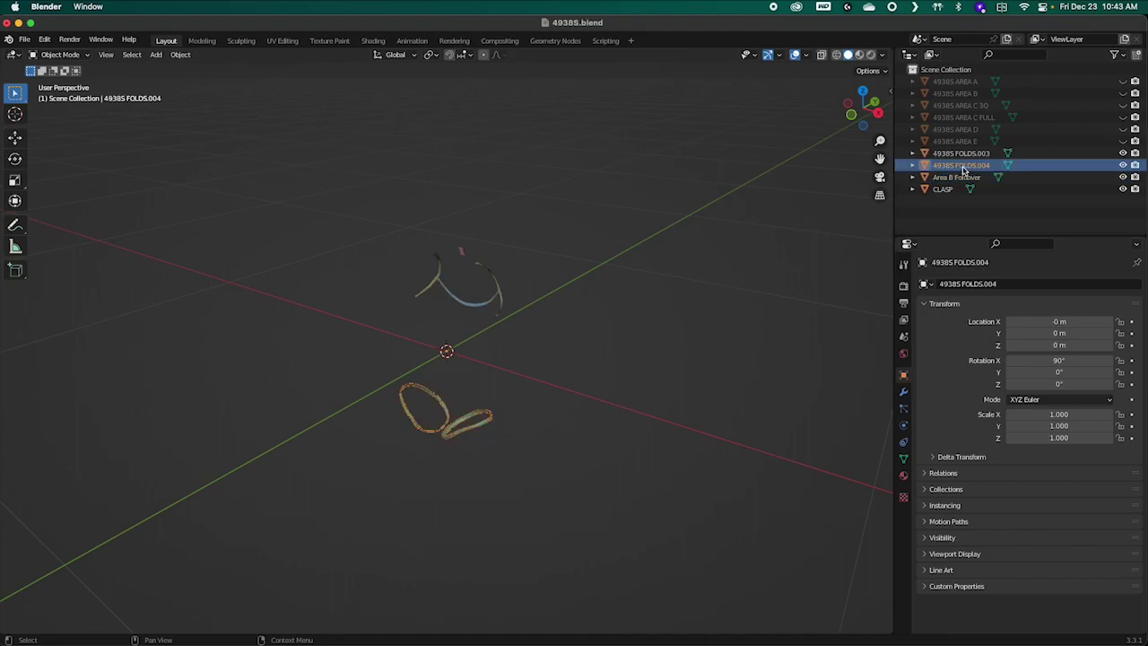
pyautogui.doubleClick(965, 167)
pyautogui.write('Area')
pyautogui.write(' B Lo')
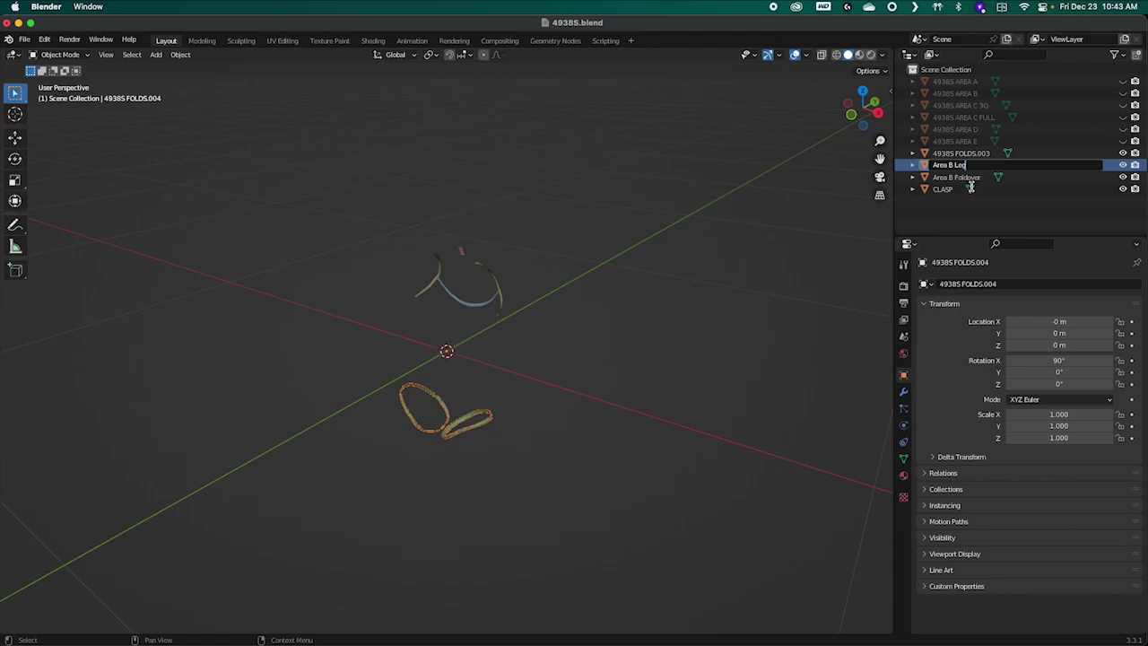
pyautogui.press('Return')
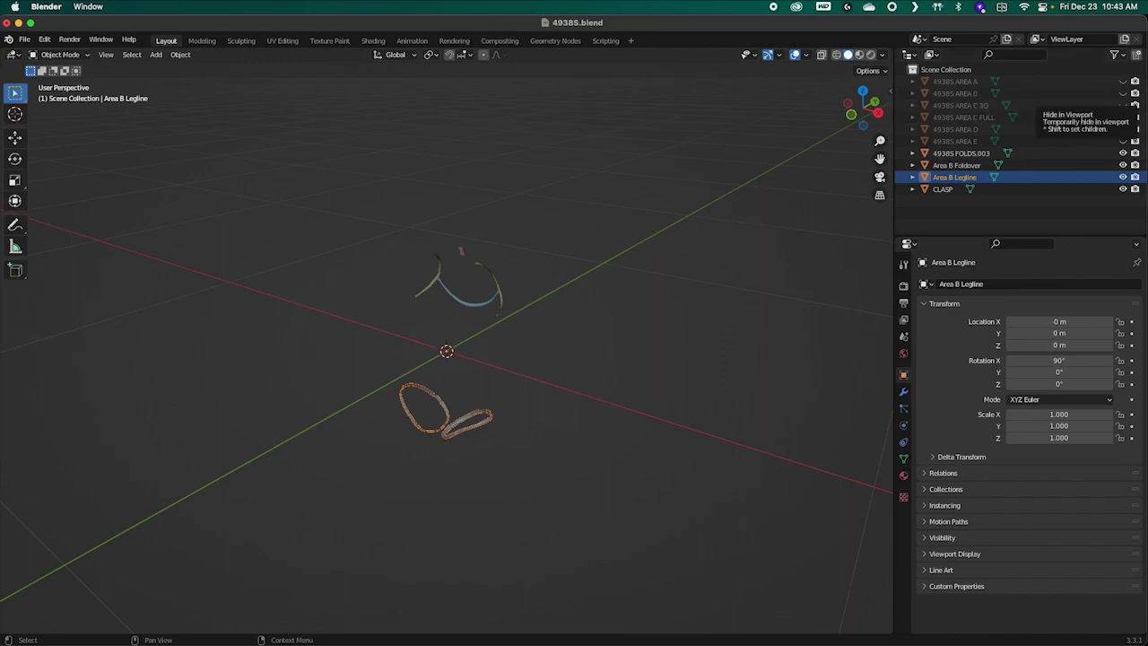
pyautogui.click(1125, 94)
pyautogui.click(1126, 94)
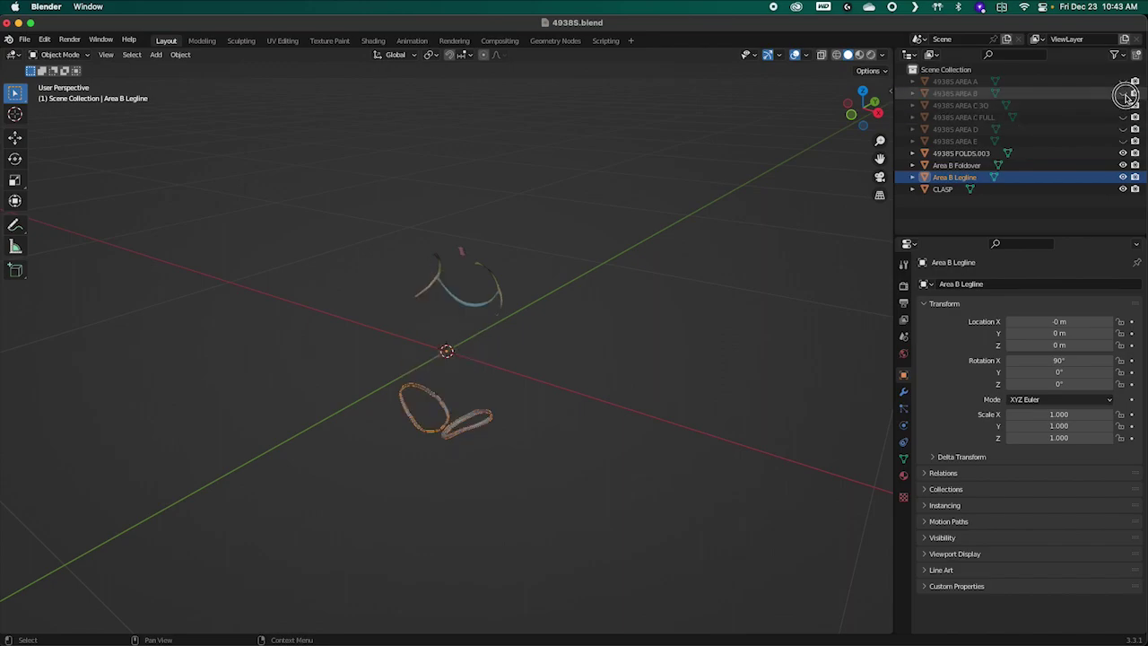
pyautogui.click(1125, 94)
pyautogui.click(1125, 94)
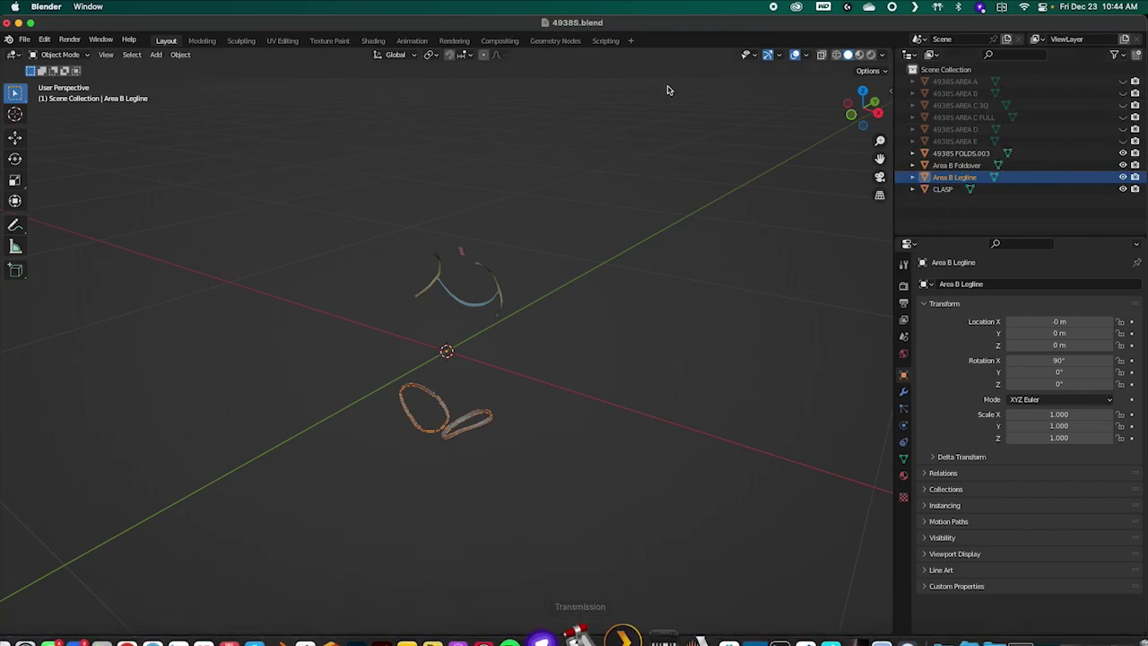
pyautogui.keyDown('ctrl'); pyautogui.click(932, 176); pyautogui.keyUp('ctrl')
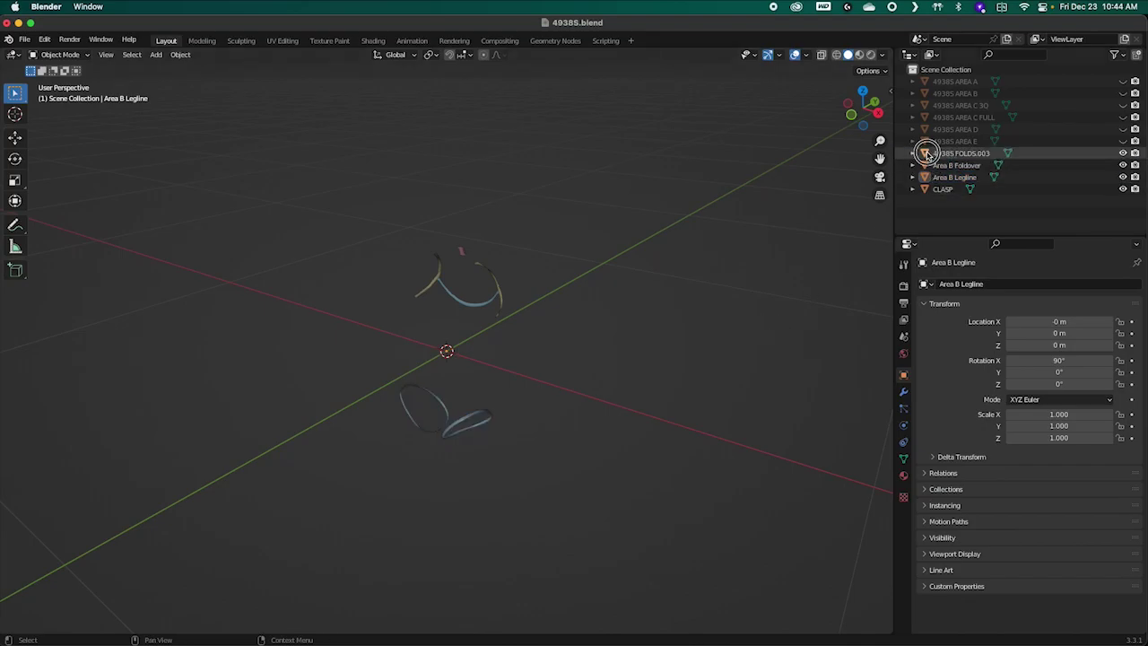
# Step: Check 4938S FOLDS.003 against 4938S AREA C 3Q and rename the fold object as Area C Foldover
pyautogui.click(927, 155)
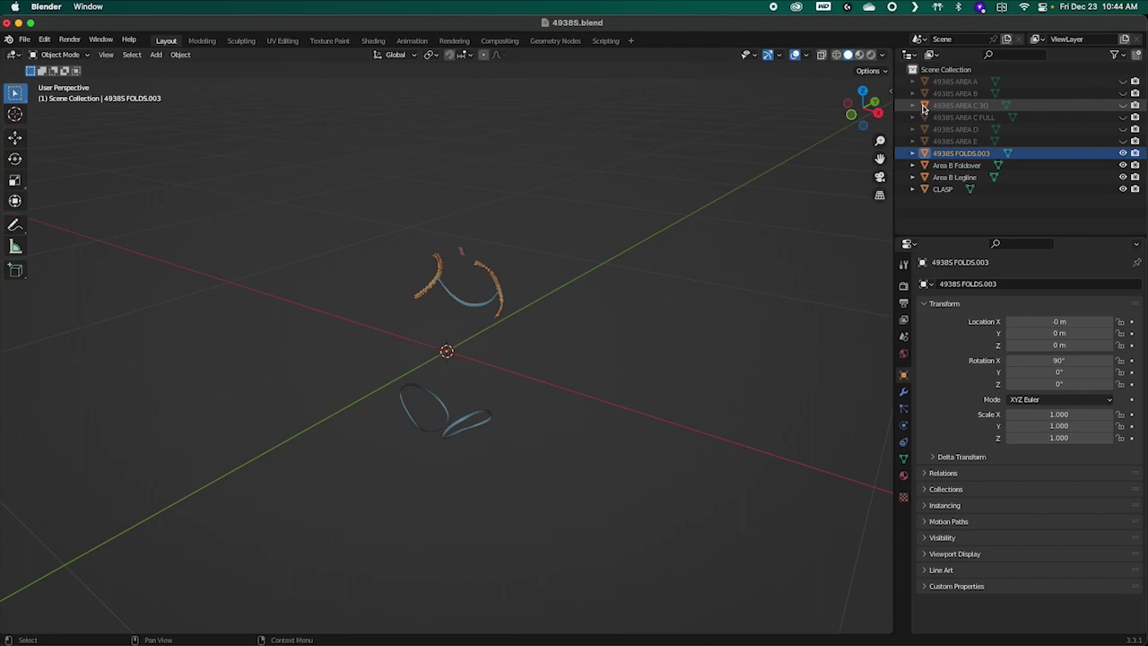
pyautogui.click(924, 106)
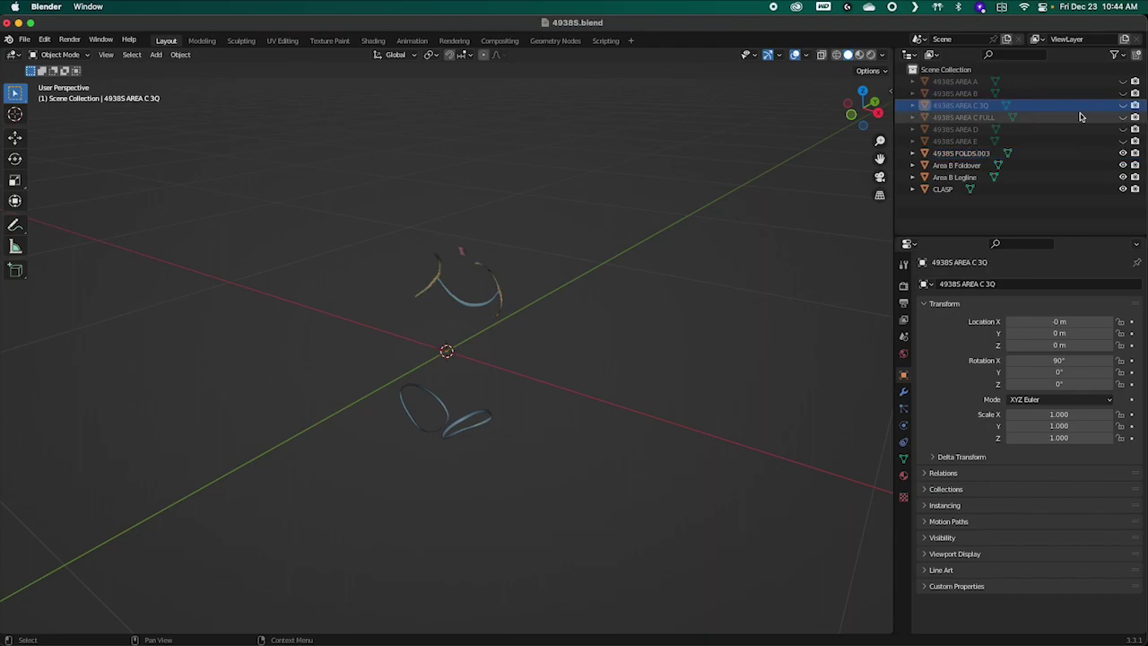
pyautogui.click(1124, 105)
pyautogui.click(1125, 106)
pyautogui.click(949, 154)
pyautogui.doubleClick(949, 154)
pyautogui.write('Area C F')
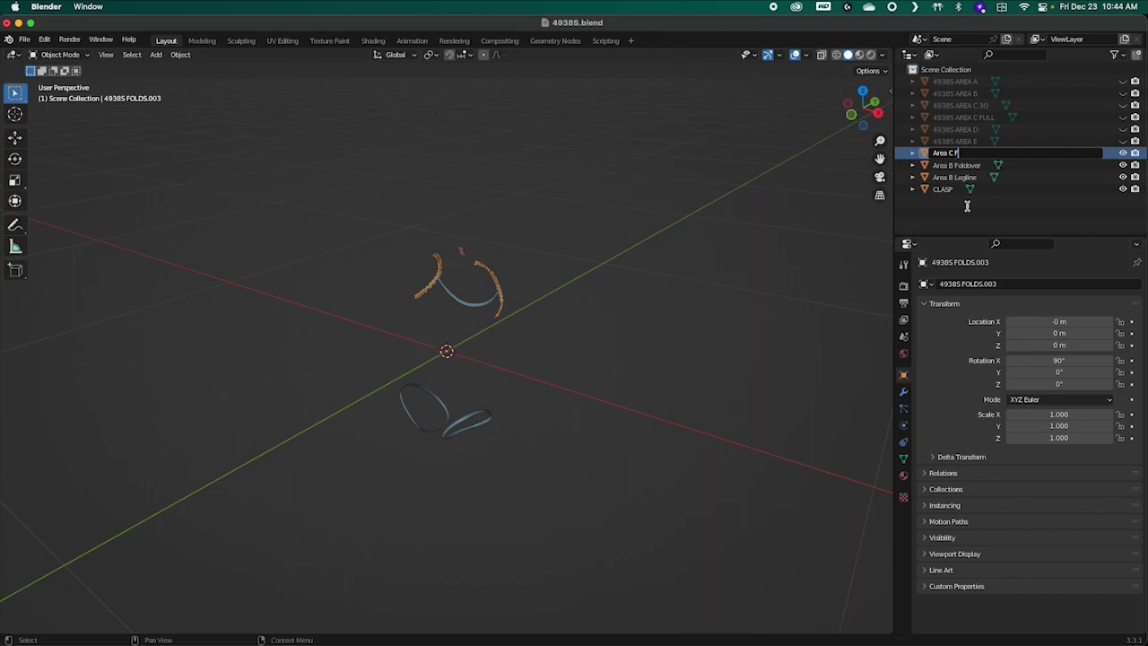
pyautogui.press('Return')
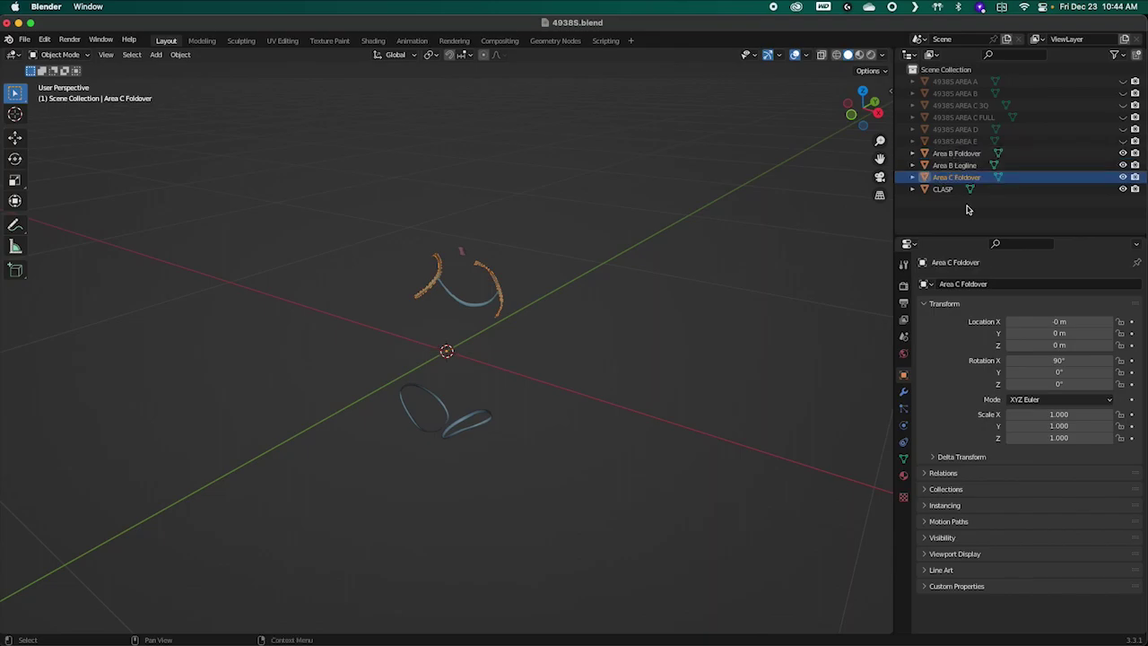
# Step: Clear the selection and unhide all the 4938S AREA objects to view the complete garment
pyautogui.click(765, 373)
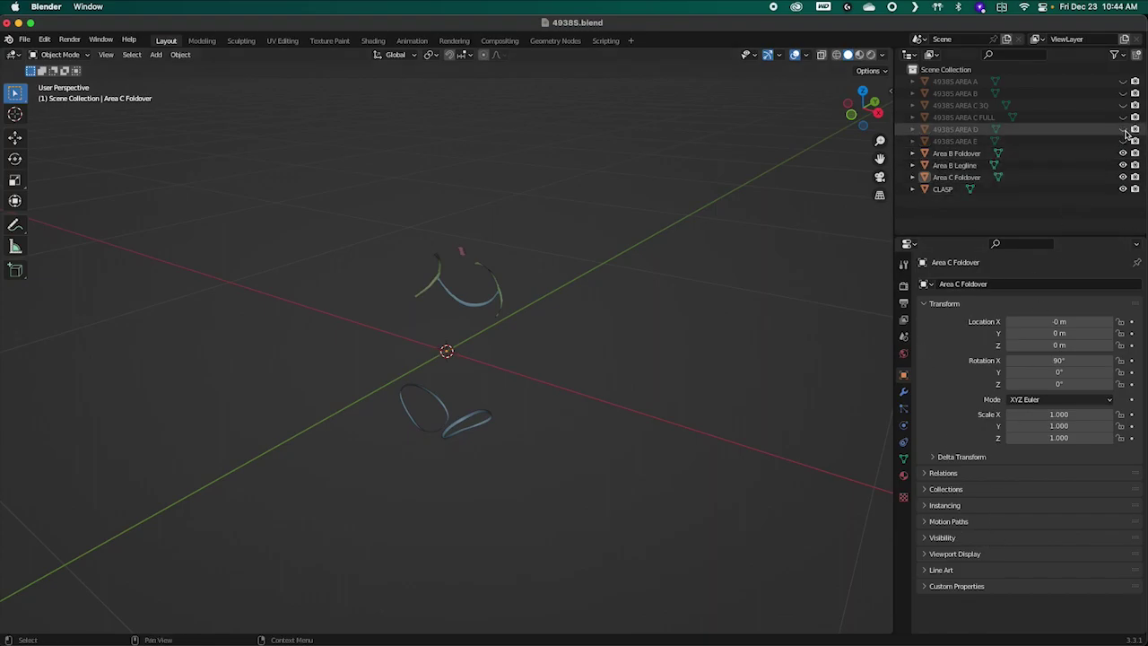
pyautogui.moveTo(1122, 142); pyautogui.dragTo(1123, 81)
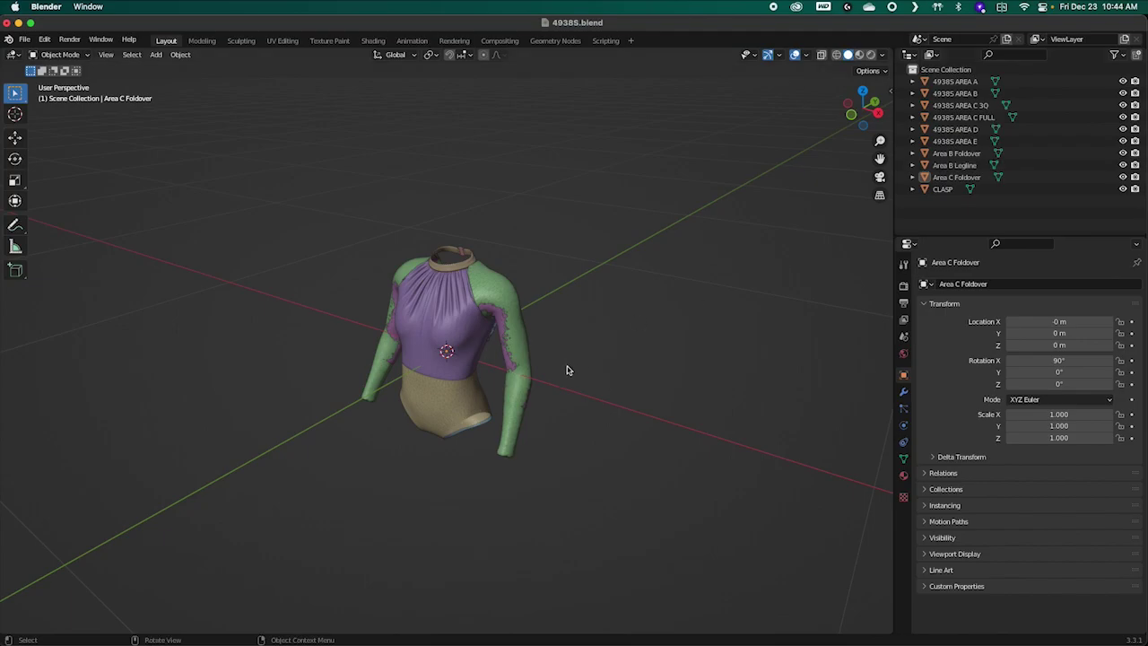
pyautogui.moveTo(604, 342); pyautogui.dragTo(663, 327, button='middle')
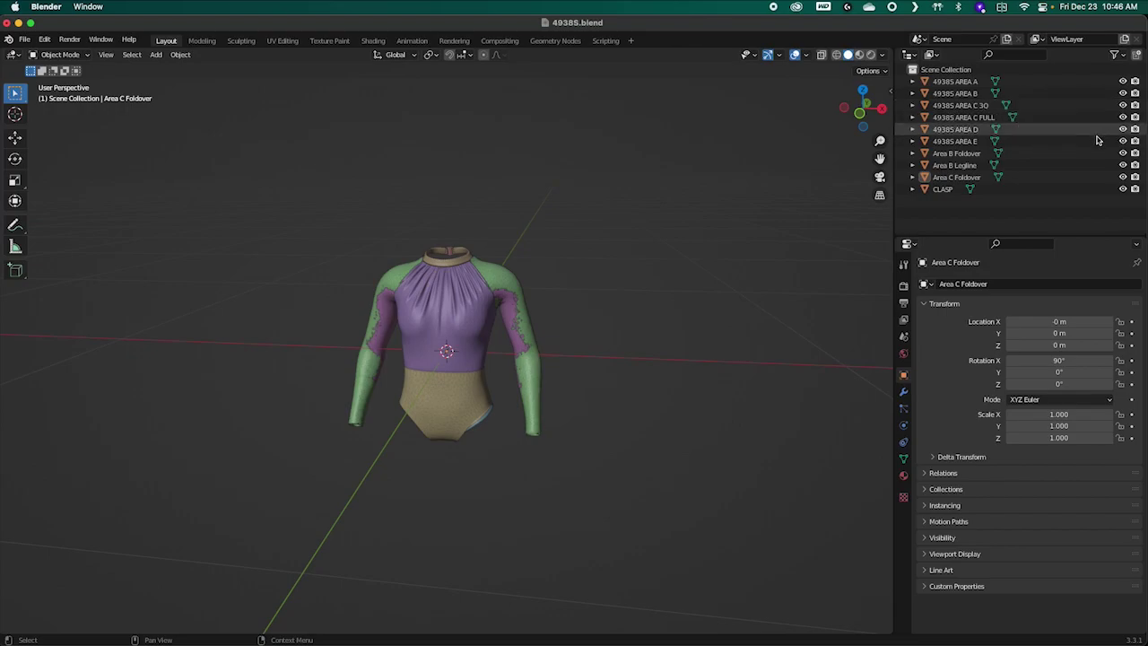
# Step: Hide every object except 4938S AREA A and inspect that piece up close from the front and back
pyautogui.moveTo(1122, 93); pyautogui.dragTo(1123, 179)
pyautogui.moveTo(556, 343); pyautogui.dragTo(433, 359, button='middle')
pyautogui.click(1122, 188)
pyautogui.moveTo(663, 394); pyautogui.dragTo(540, 323, button='middle')
pyautogui.scroll(3, 481, 293)
pyautogui.scroll(2, 481, 293)
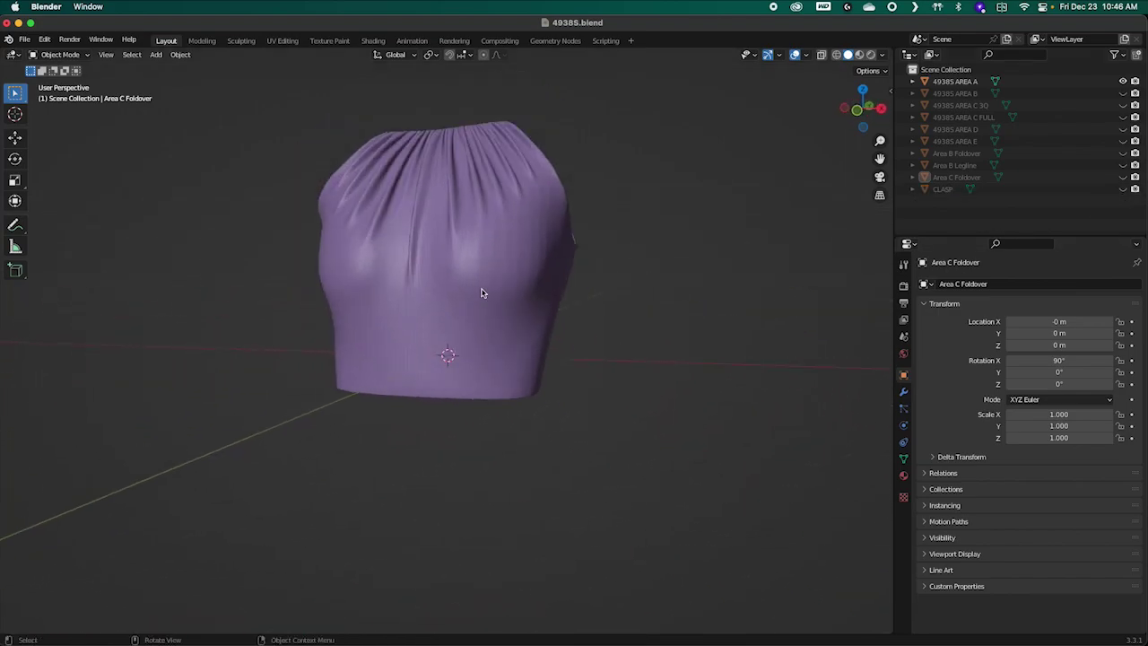
pyautogui.moveTo(697, 297); pyautogui.dragTo(515, 323, button='middle')
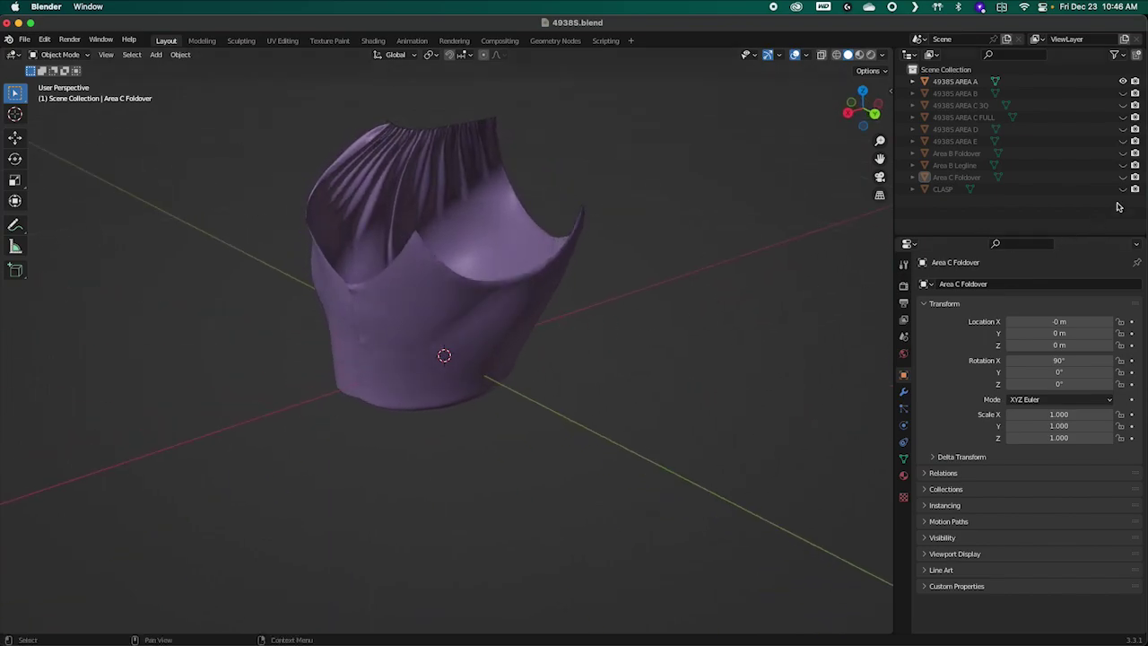
# Step: Toggle the visibility of Area B Foldover to examine how it fits the edges of 4938S AREA A
pyautogui.click(1123, 154)
pyautogui.click(1123, 153)
pyautogui.click(1122, 154)
pyautogui.click(1122, 153)
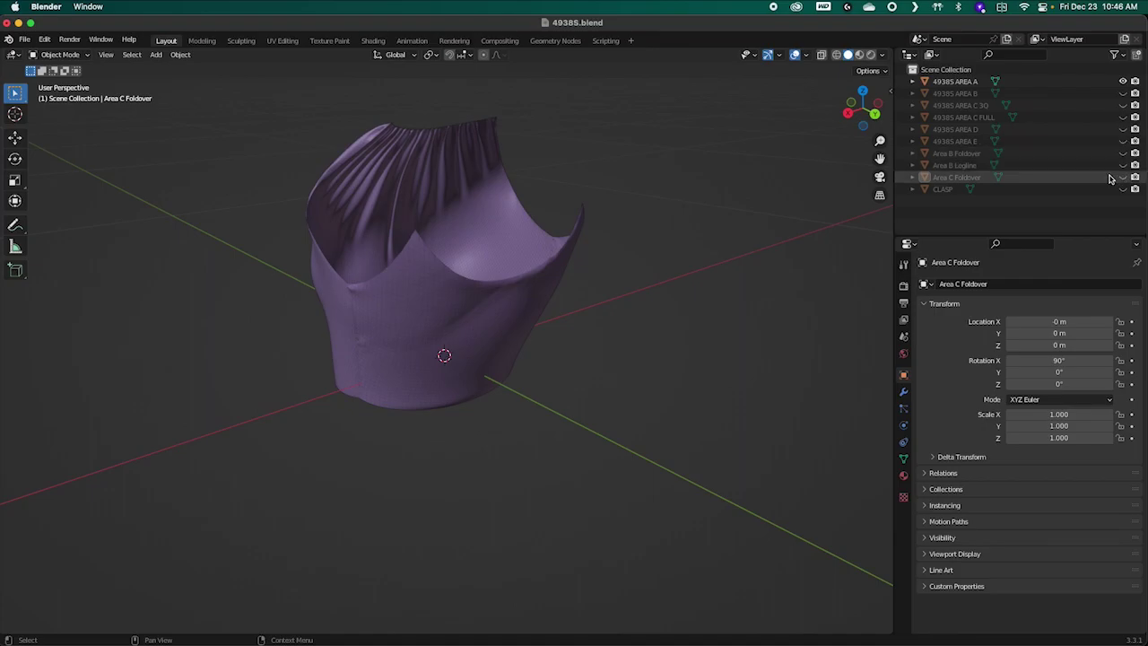
pyautogui.click(1122, 154)
pyautogui.moveTo(436, 405); pyautogui.dragTo(476, 464, button='middle')
pyautogui.click(1124, 154)
pyautogui.click(1124, 155)
pyautogui.click(1124, 155)
pyautogui.click(1124, 155)
pyautogui.click(1124, 155)
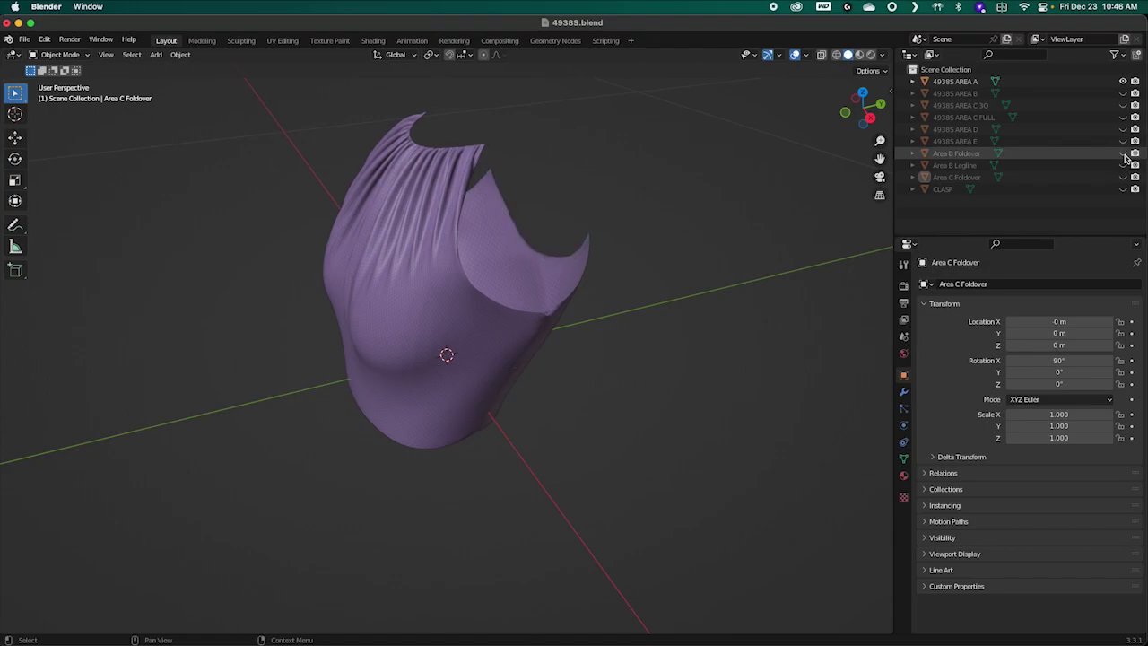
pyautogui.click(1124, 155)
# Step: Rename the Area B Foldover object as Area A Foldover
pyautogui.moveTo(825, 366); pyautogui.dragTo(725, 364, button='middle')
pyautogui.doubleClick(952, 153)
pyautogui.click(949, 153)
pyautogui.press('BackSpace')
pyautogui.write('A')
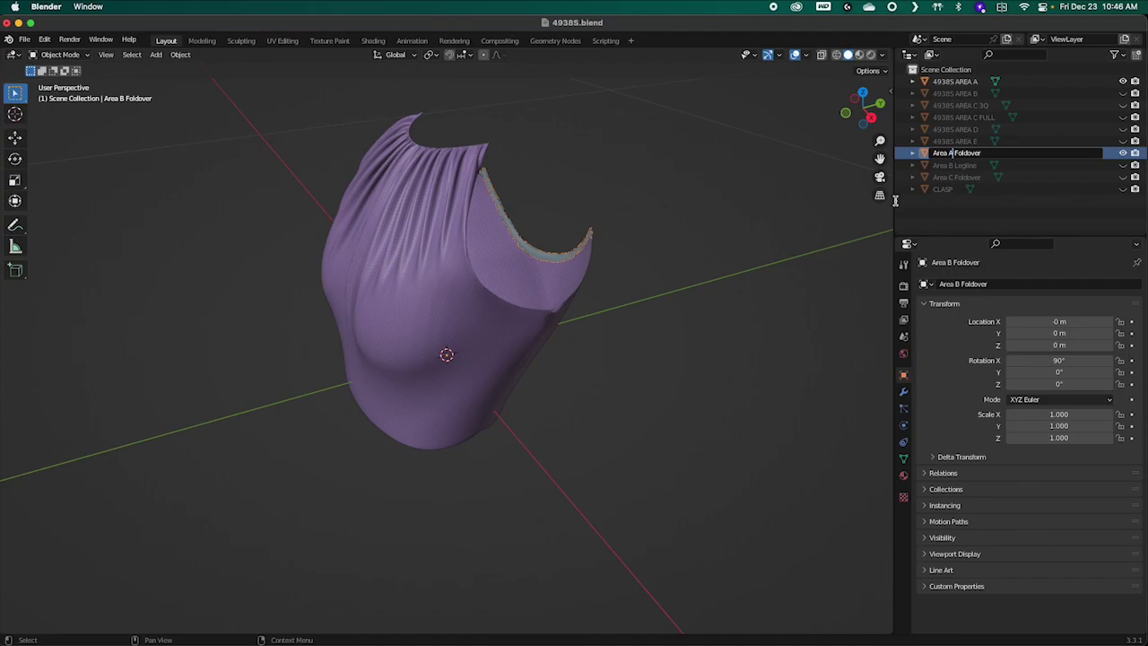
pyautogui.press('Return')
# Step: Unhide 4938S AREA B alongside 4938S AREA A and the Area A Foldover
pyautogui.moveTo(776, 284); pyautogui.dragTo(822, 257, button='middle')
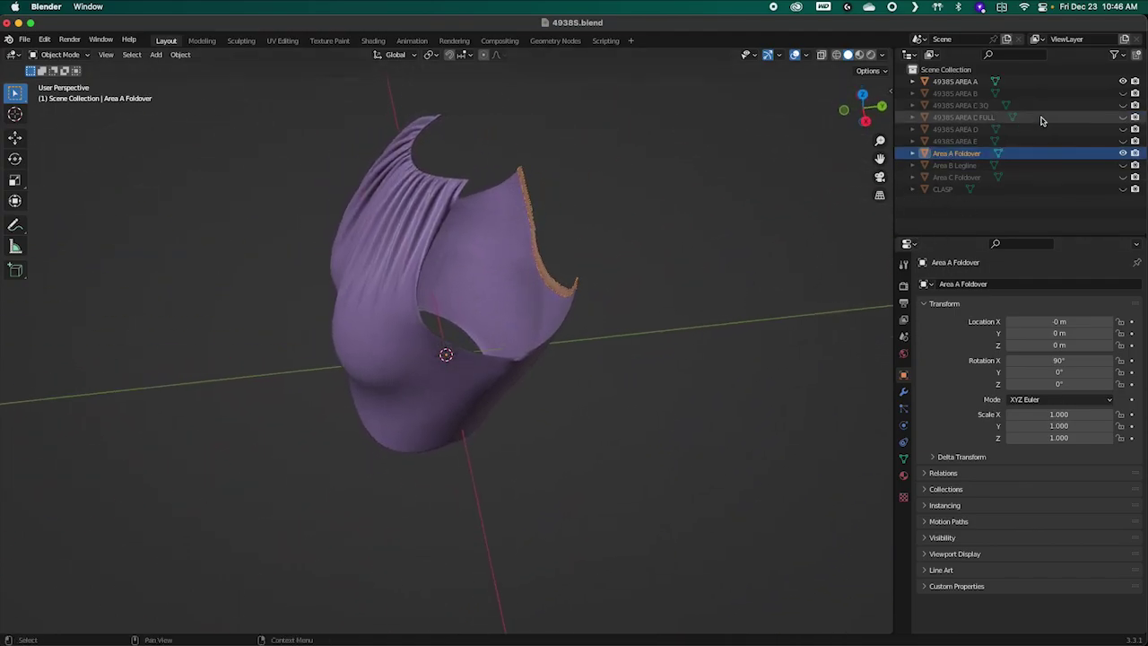
pyautogui.click(1123, 93)
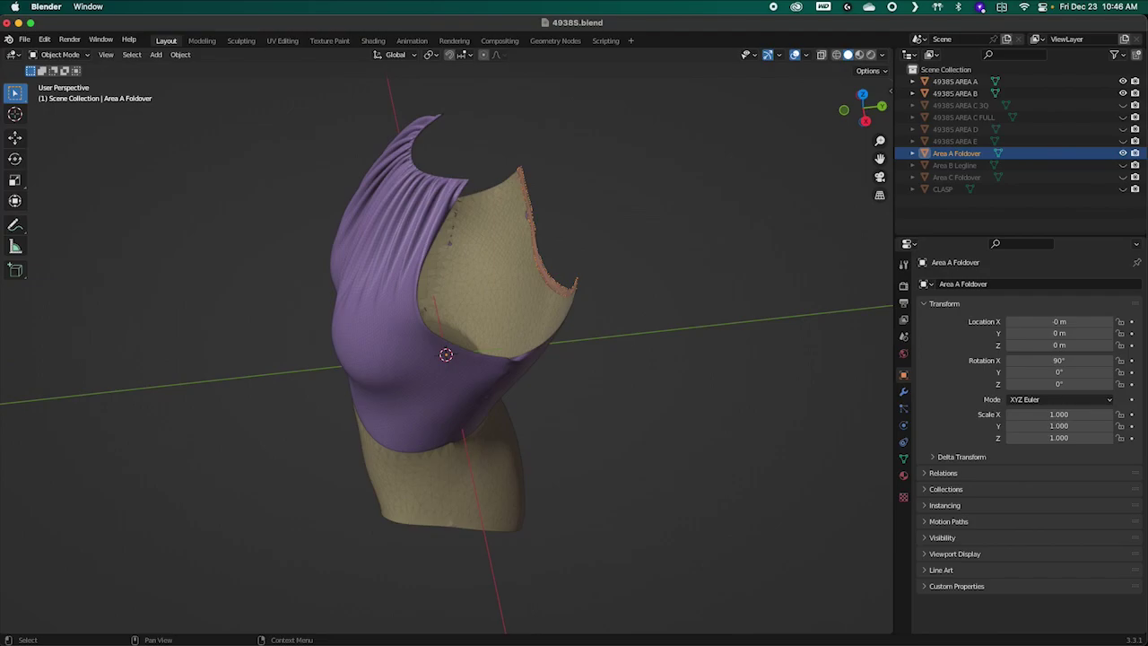
# Step: Hide 4938S AREA B and the Area A Foldover to inspect 4938S AREA A on its own
pyautogui.click(1122, 93)
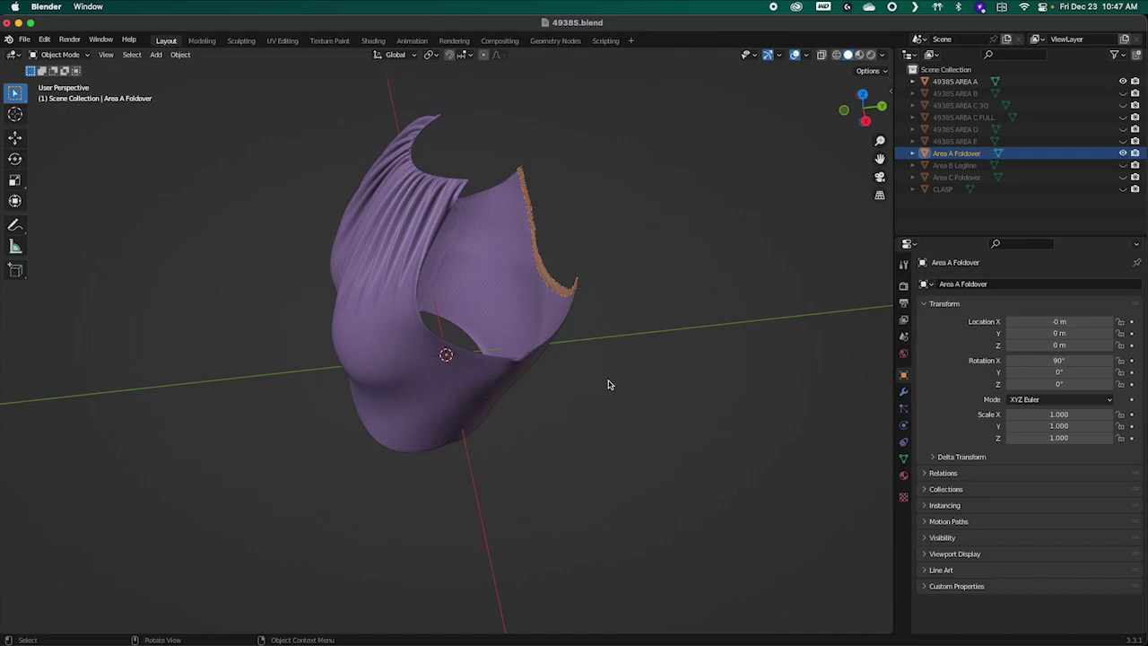
pyautogui.moveTo(604, 397)
pyautogui.mouseDown(button='middle')
pyautogui.moveTo(640, 377)
pyautogui.moveTo(618, 382)
pyautogui.mouseUp(button='middle')
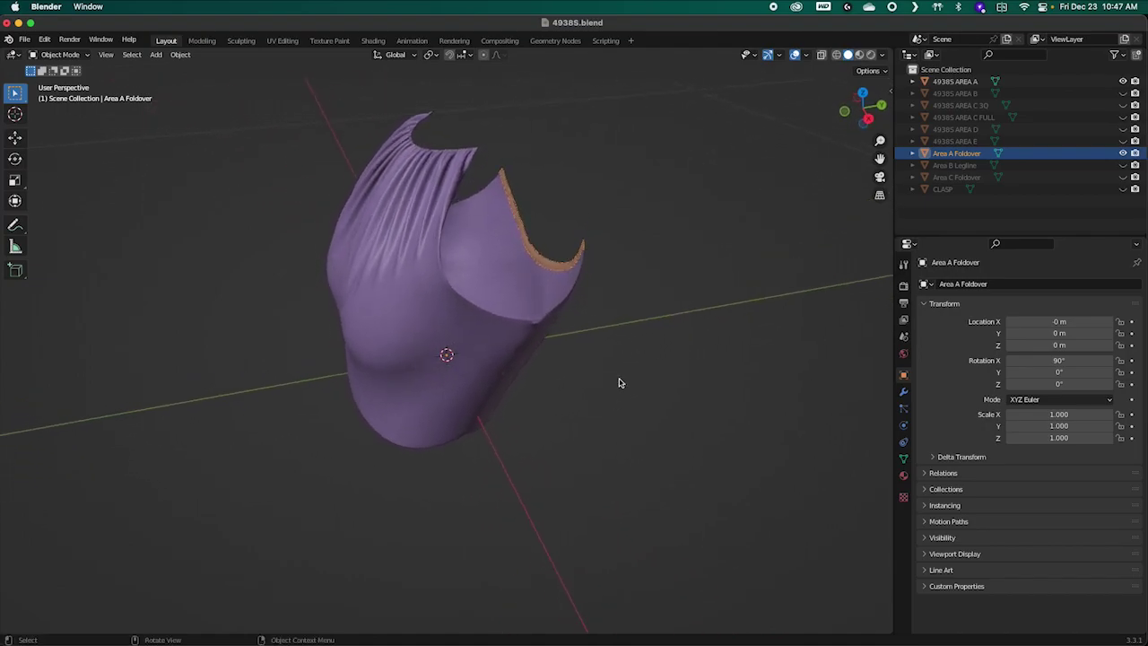
pyautogui.click(1122, 153)
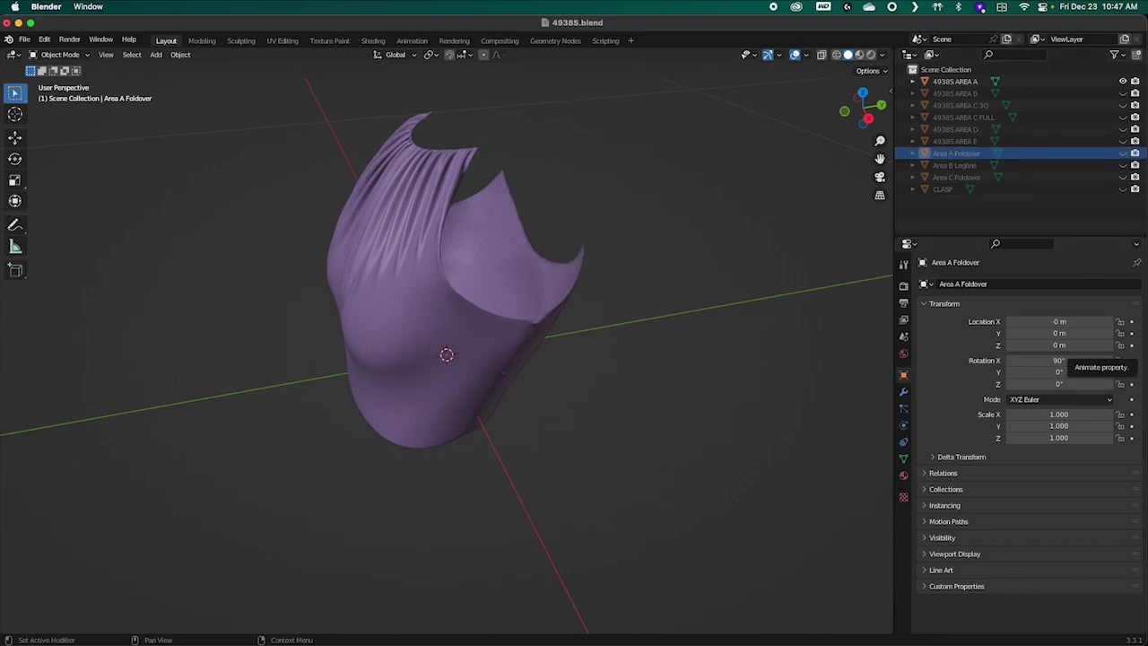
pyautogui.moveTo(1031, 638)
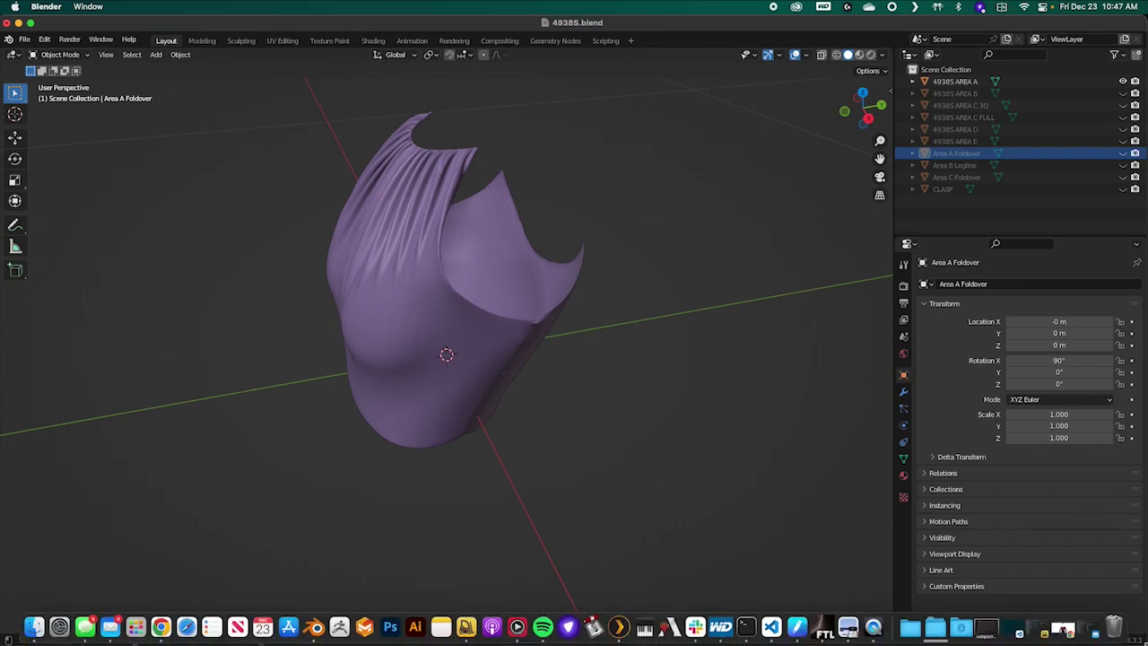
pyautogui.moveTo(466, 385); pyautogui.dragTo(738, 280, button='middle')
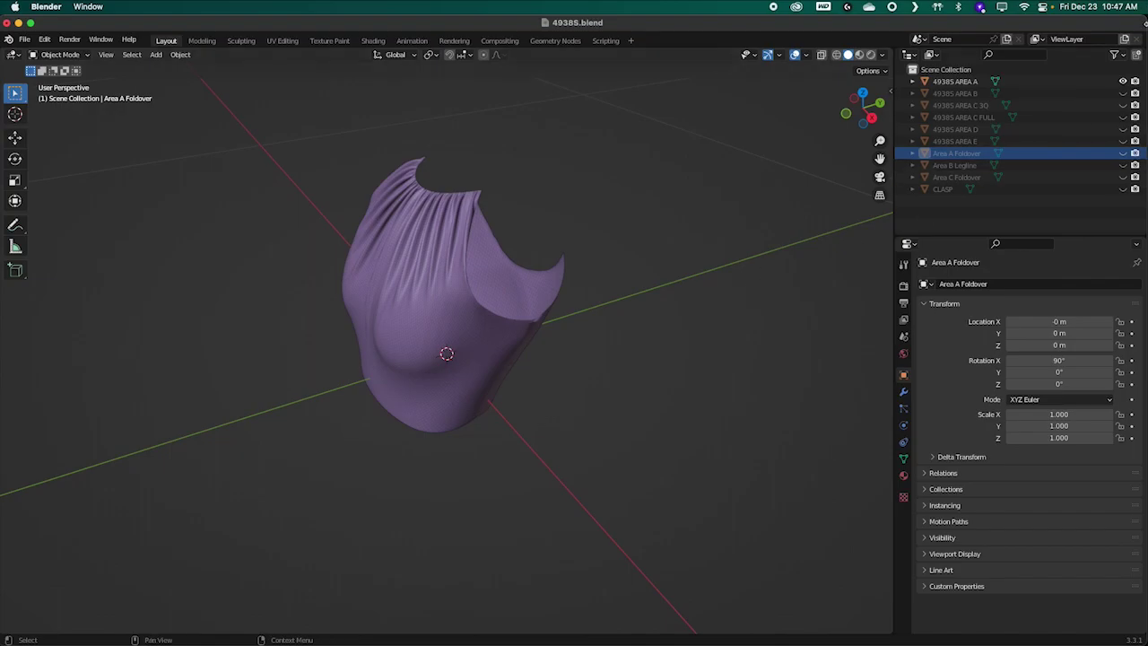
# Step: Unhide all remaining garment areas, foldovers, the legline and the clasp, and inspect the complete garment from the back and front
pyautogui.click(1123, 93)
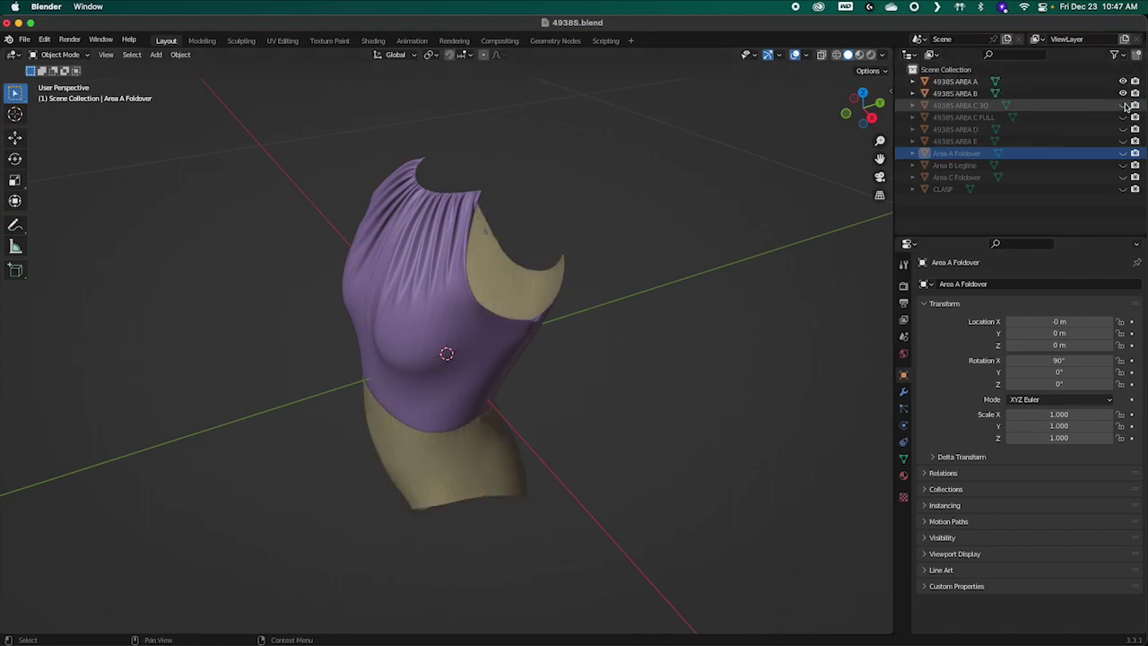
pyautogui.click(1123, 105)
pyautogui.click(1122, 116)
pyautogui.click(1123, 129)
pyautogui.click(1122, 154)
pyautogui.click(1123, 141)
pyautogui.click(1122, 165)
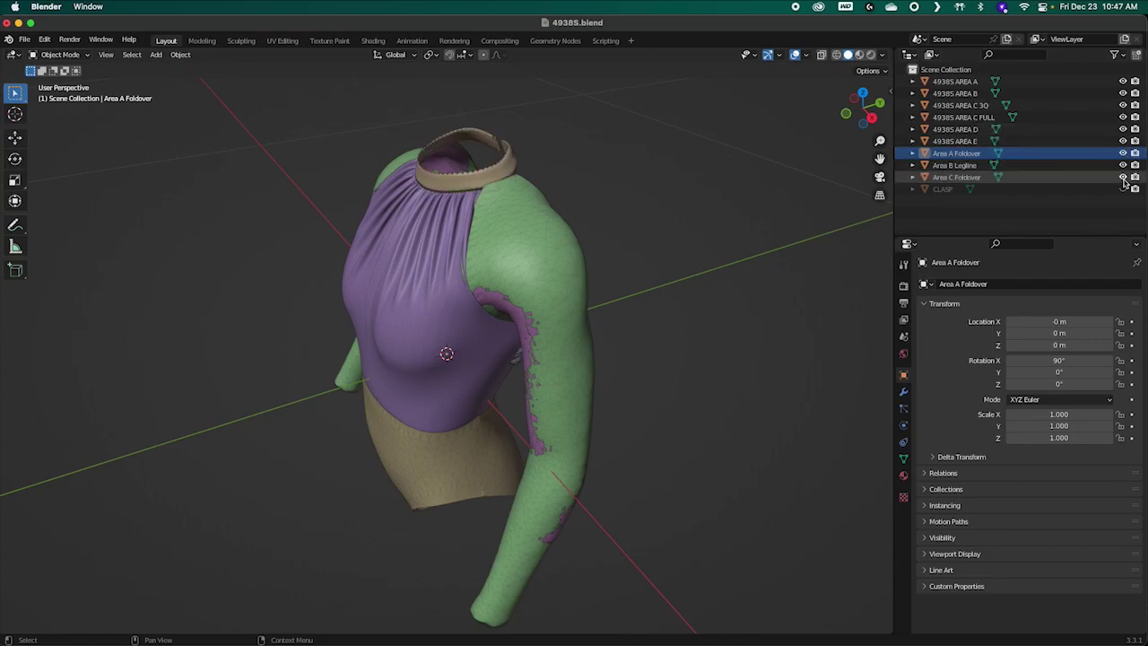
pyautogui.click(1122, 177)
pyautogui.click(1123, 189)
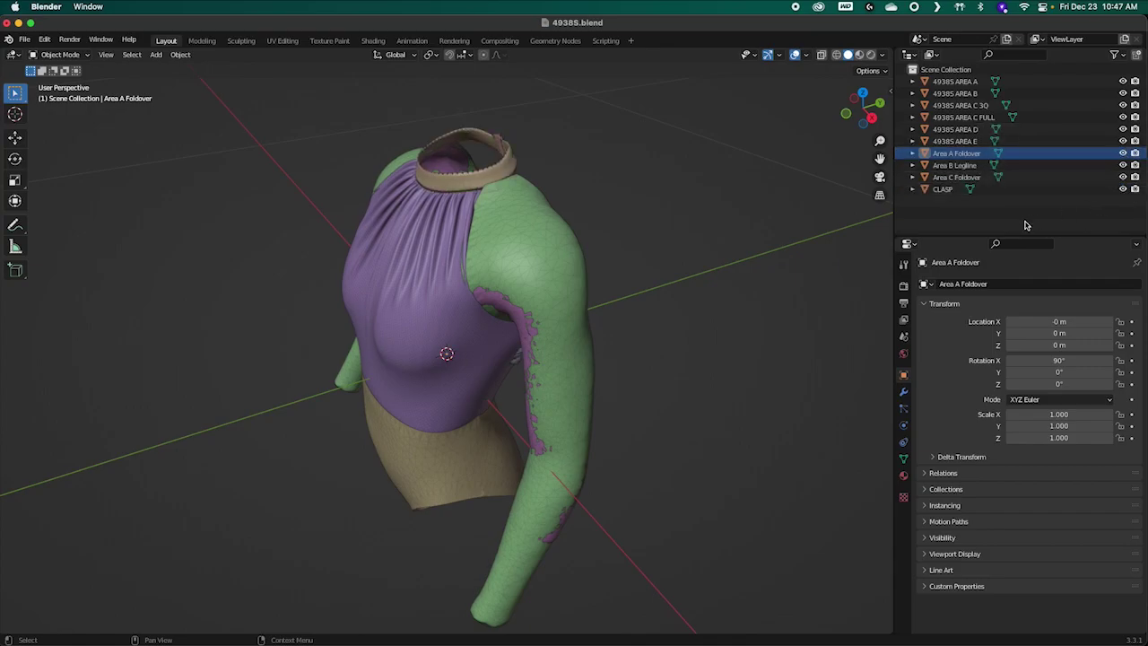
pyautogui.moveTo(780, 257); pyautogui.dragTo(692, 270, button='middle')
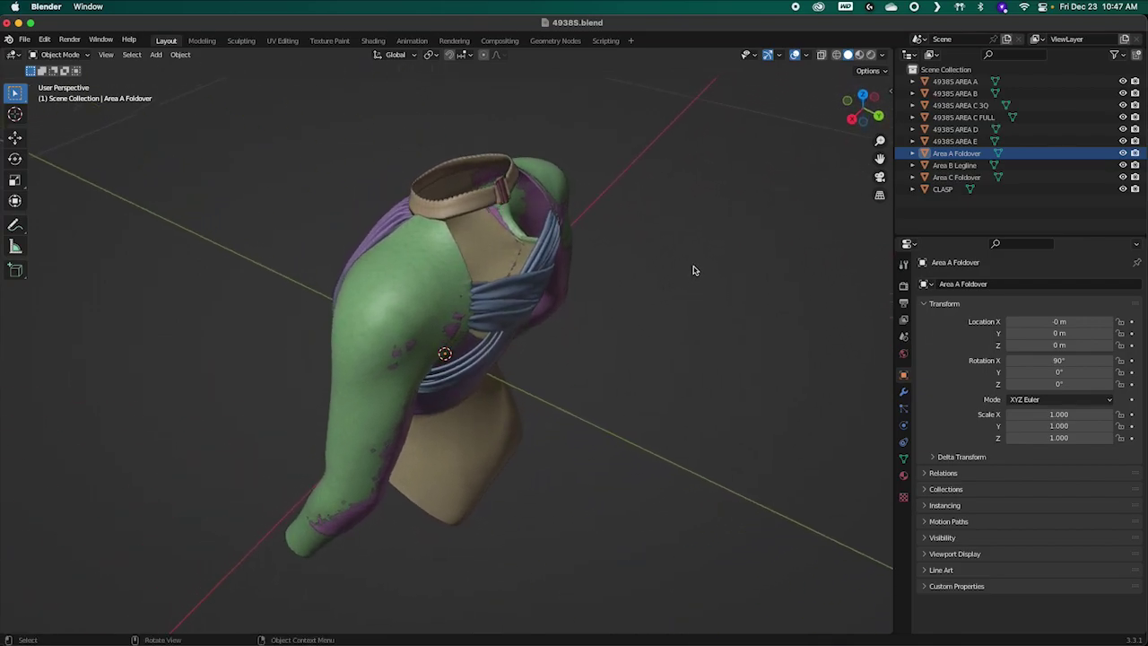
pyautogui.moveTo(615, 295); pyautogui.dragTo(540, 257, button='middle')
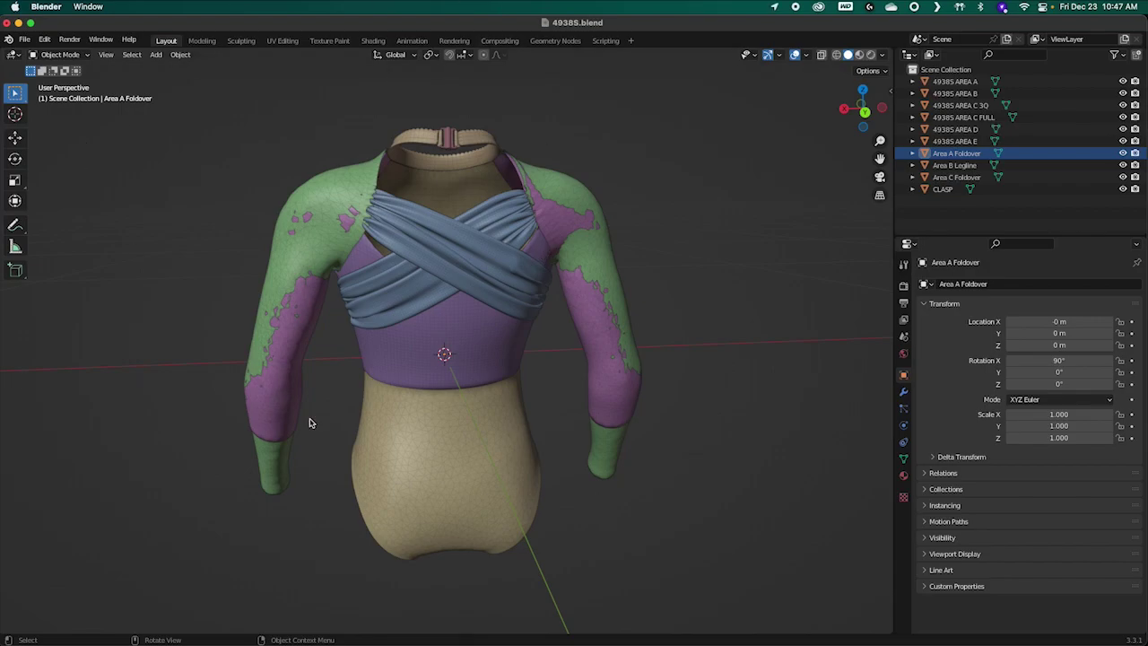
pyautogui.moveTo(357, 358); pyautogui.dragTo(588, 366, button='middle')
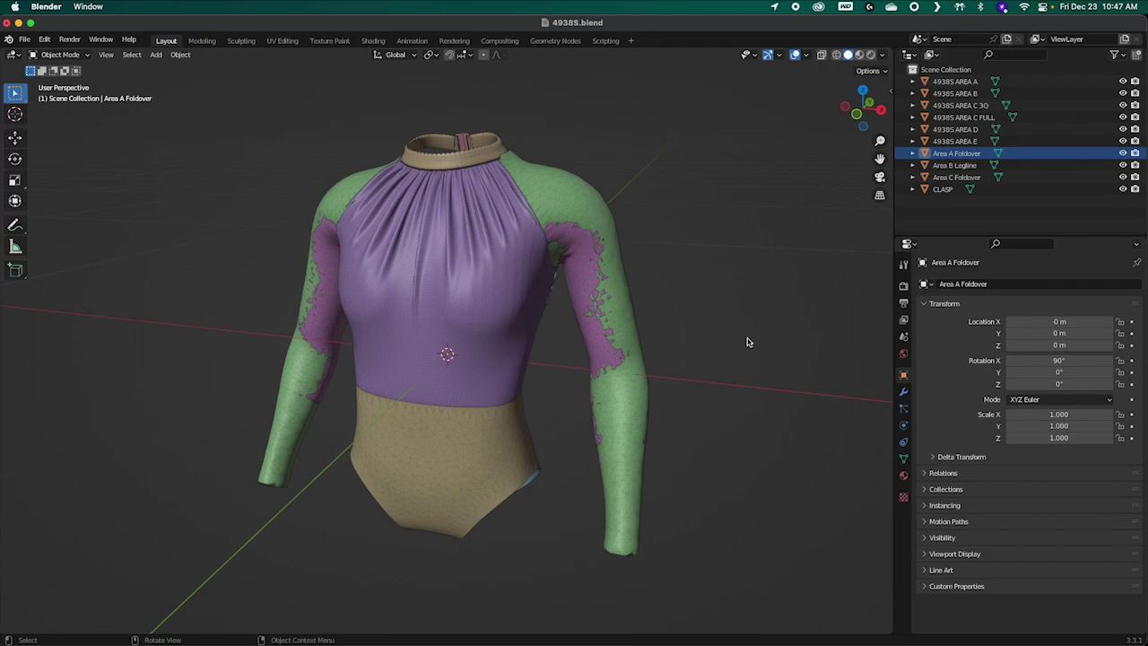
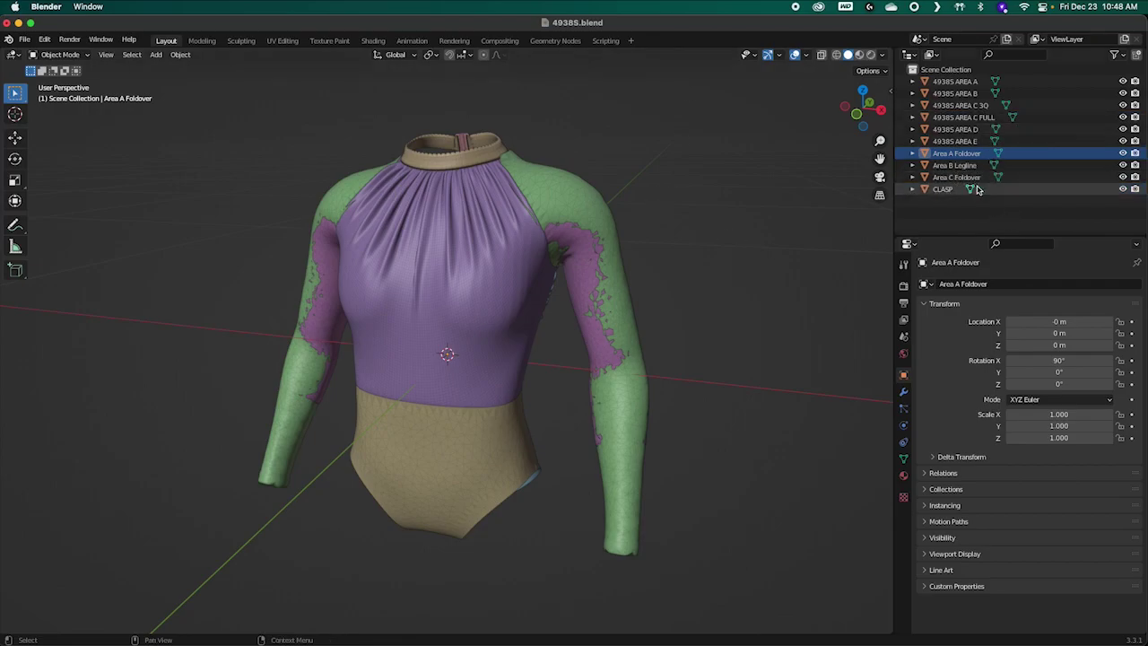
# Step: Hide the Area A Foldover, Area B Legline, Area C Foldover and CLASP objects
pyautogui.moveTo(1123, 153); pyautogui.dragTo(1124, 192)
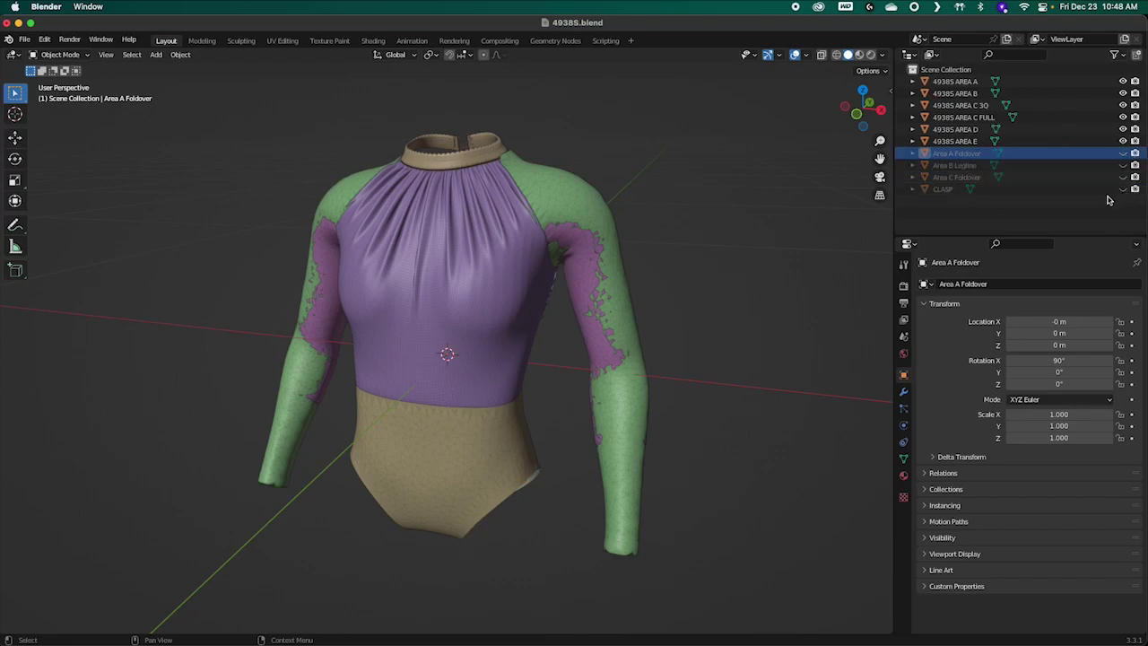
pyautogui.moveTo(698, 255); pyautogui.dragTo(713, 283, button='middle')
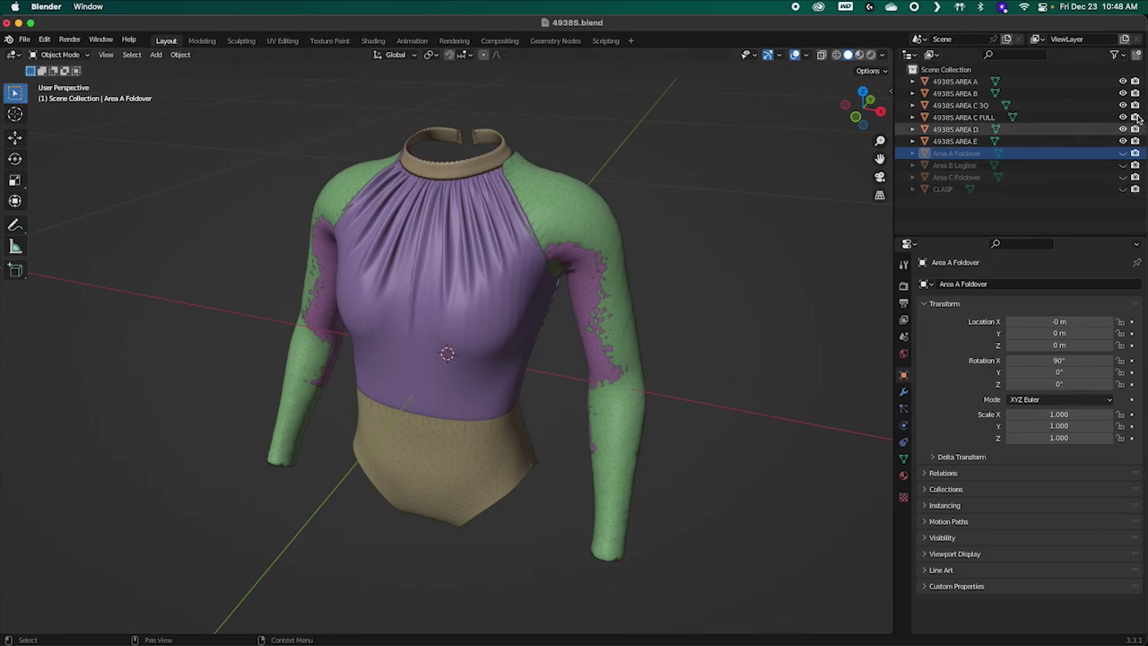
# Step: Toggle the visibility of 4938S AREA A to examine the front of the garment with and without it
pyautogui.click(1122, 82)
pyautogui.click(1122, 82)
pyautogui.click(1123, 82)
pyautogui.click(1123, 81)
pyautogui.click(1122, 82)
pyautogui.click(1122, 81)
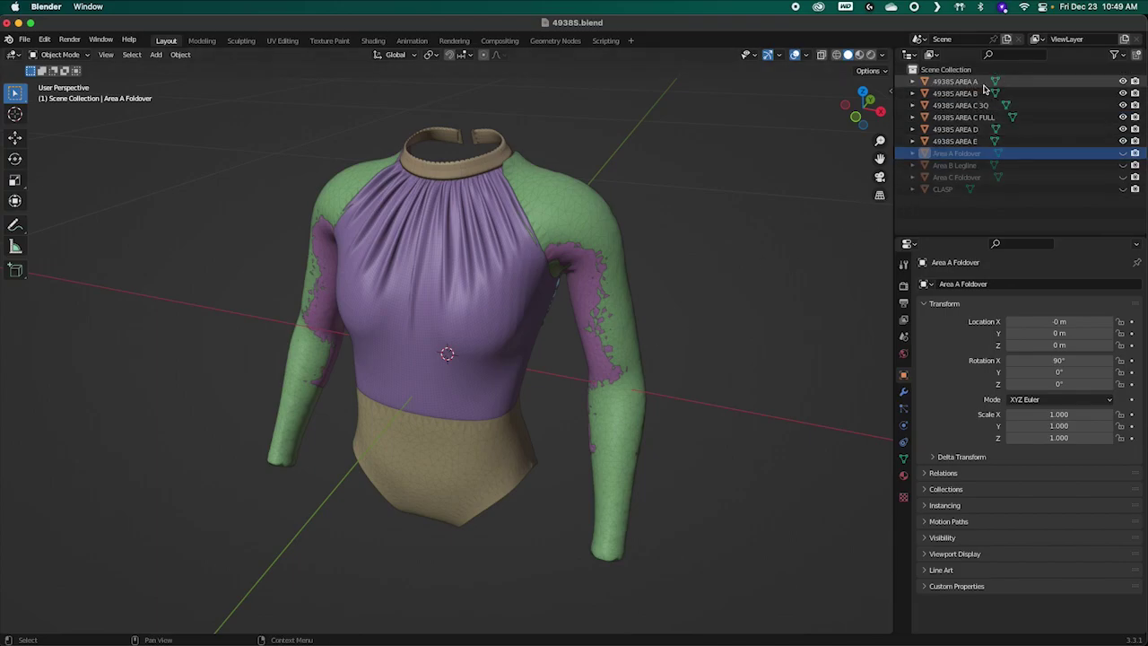
pyautogui.click(1122, 81)
pyautogui.moveTo(706, 416); pyautogui.dragTo(744, 411, button='middle')
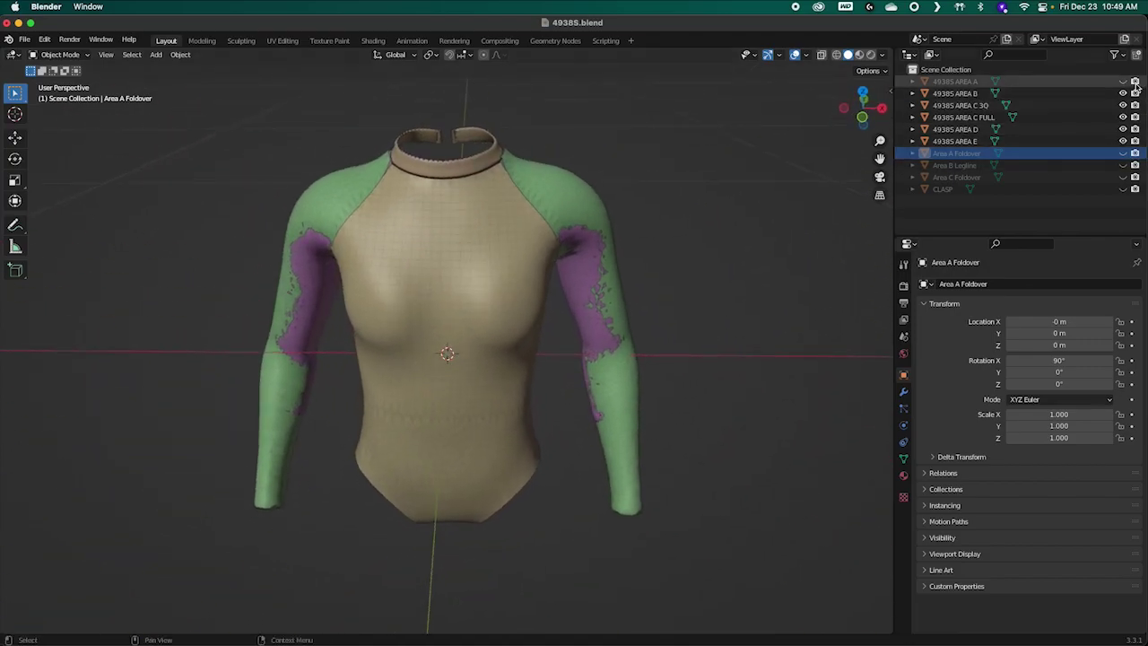
pyautogui.click(1122, 81)
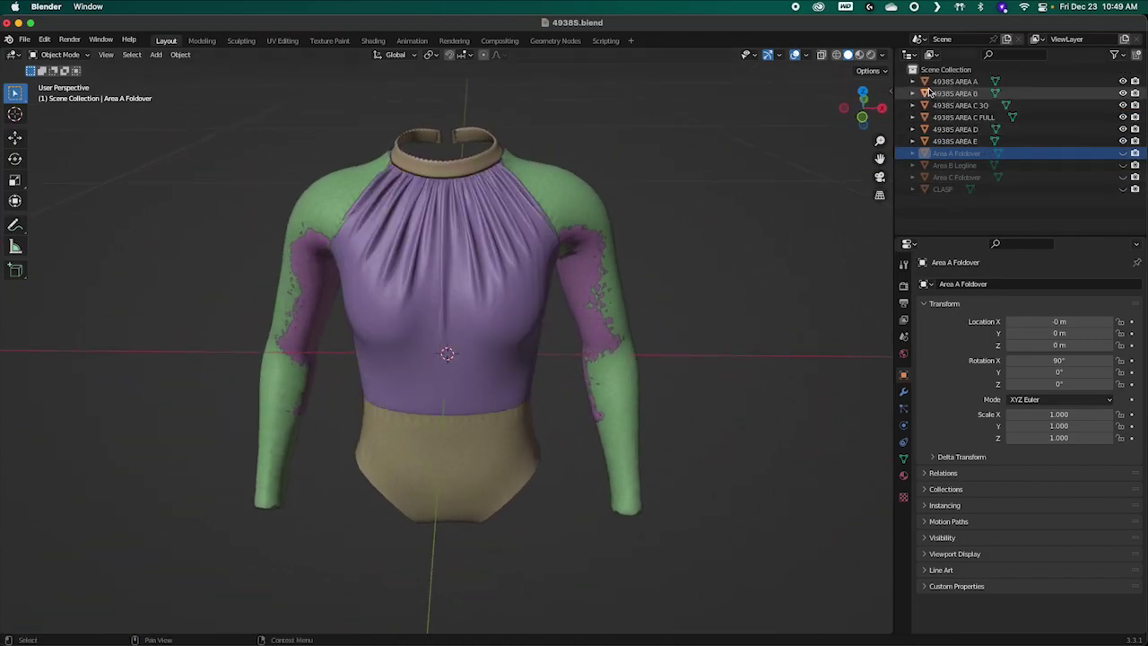
pyautogui.moveTo(642, 361); pyautogui.dragTo(653, 348, button='middle')
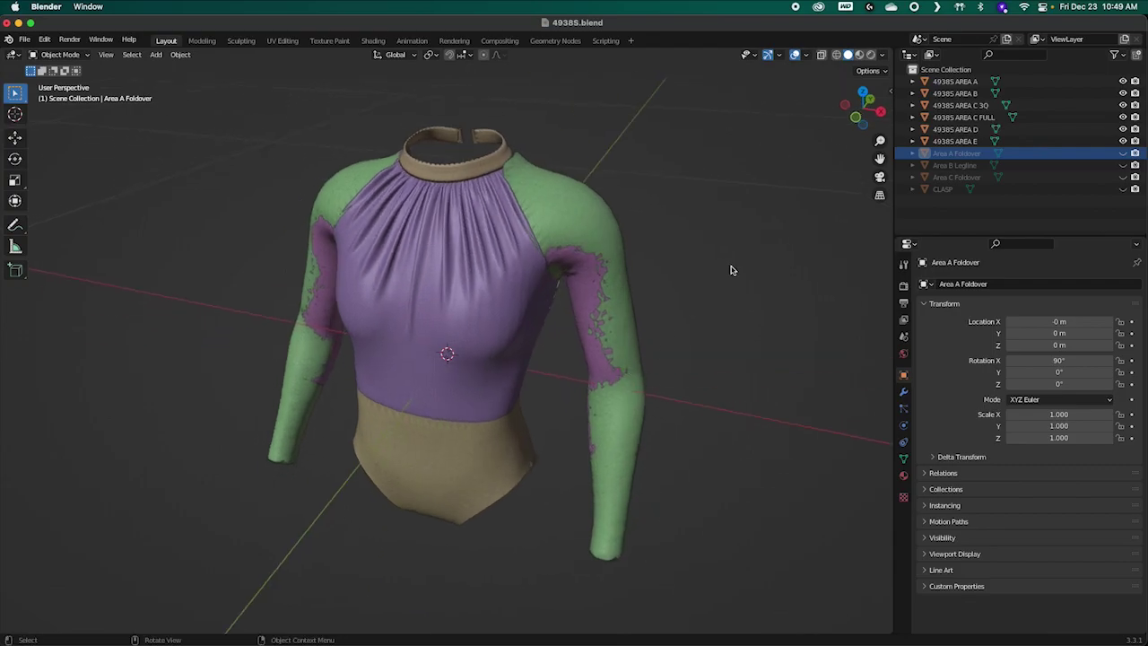
# Step: Hide 4938S AREA C 3Q and duplicate the 4938S AREA A, B, C FULL, D and E objects in place
pyautogui.click(927, 82)
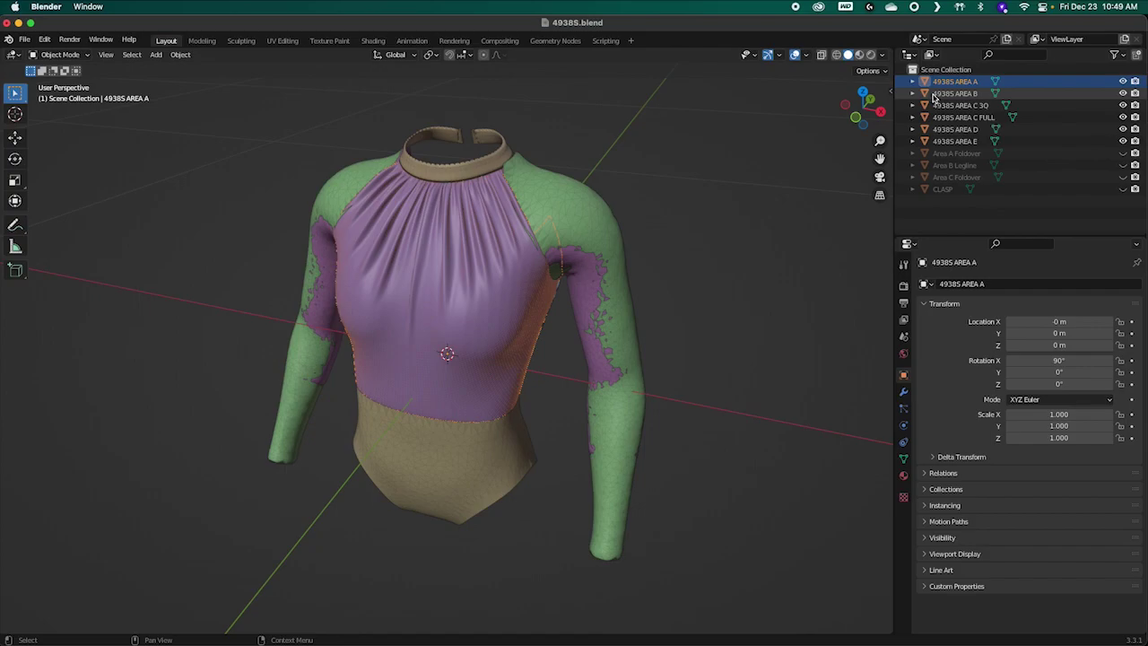
pyautogui.keyDown('ctrl'); pyautogui.click(933, 93); pyautogui.keyUp('ctrl')
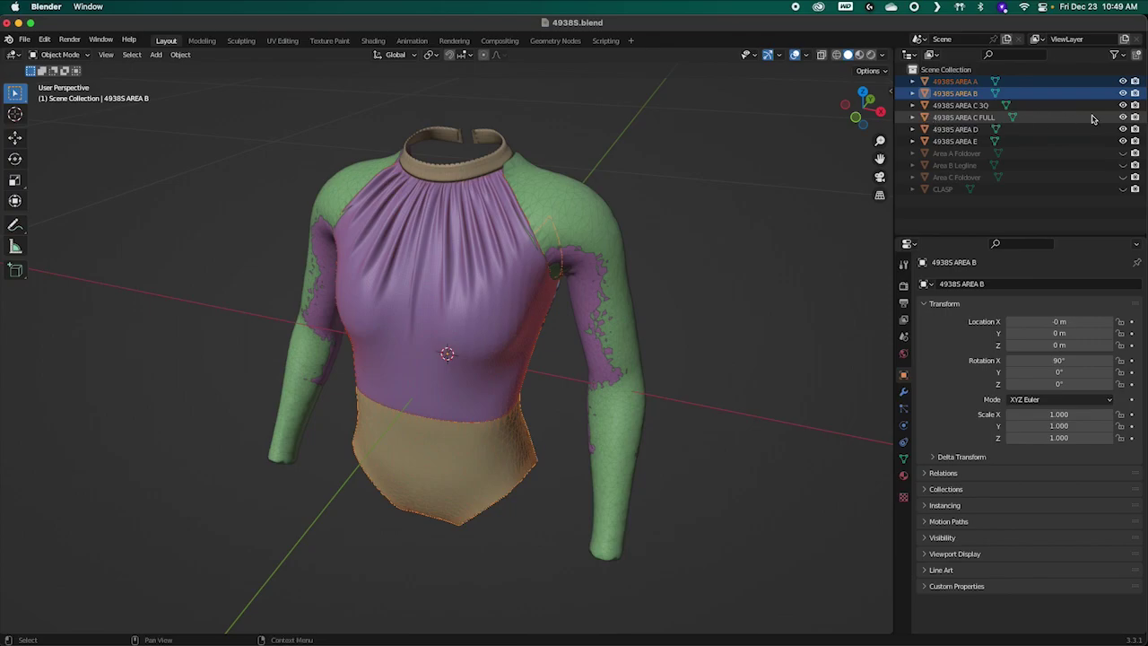
pyautogui.click(1122, 106)
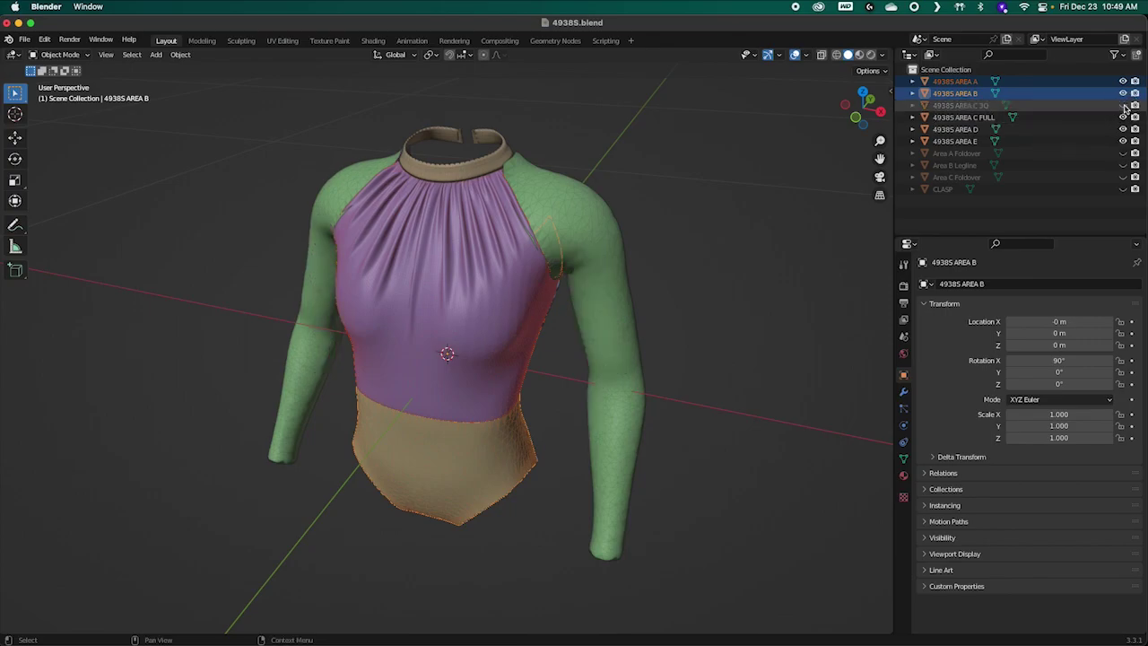
pyautogui.keyDown('ctrl'); pyautogui.click(927, 118); pyautogui.keyUp('ctrl')
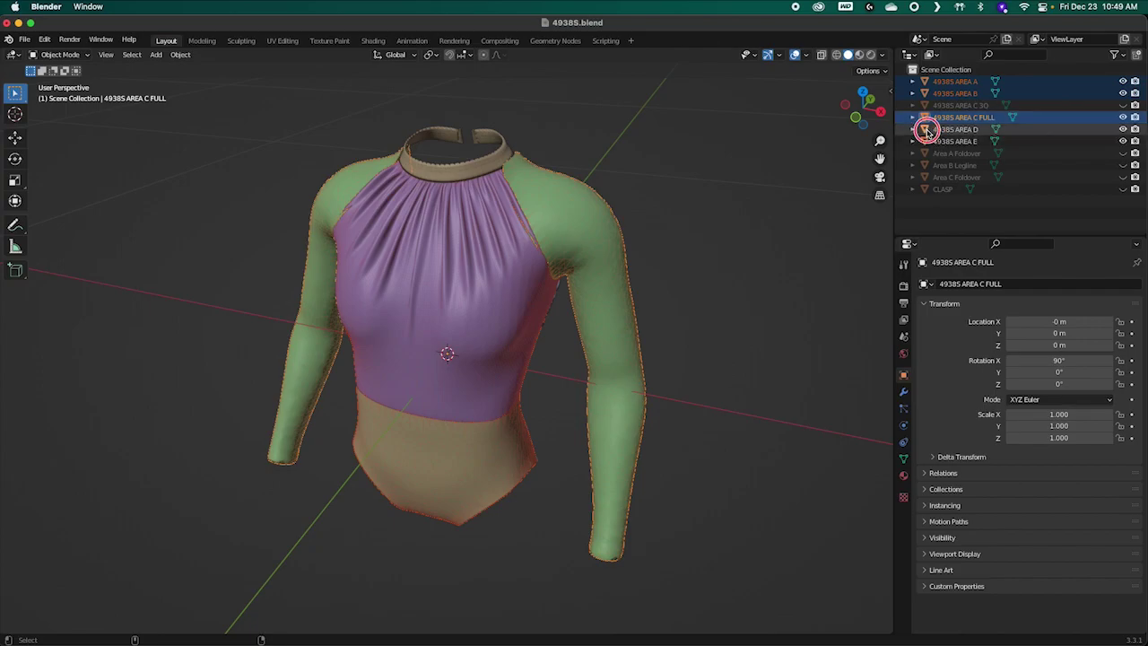
pyautogui.keyDown('ctrl'); pyautogui.click(926, 130); pyautogui.keyUp('ctrl')
pyautogui.keyDown('ctrl'); pyautogui.click(927, 141); pyautogui.keyUp('ctrl')
pyautogui.moveTo(713, 358)
pyautogui.mouseDown(button='middle')
pyautogui.moveTo(732, 340)
pyautogui.moveTo(801, 323)
pyautogui.moveTo(628, 340)
pyautogui.moveTo(610, 376)
pyautogui.moveTo(526, 328)
pyautogui.moveTo(722, 338)
pyautogui.mouseUp(button='middle')
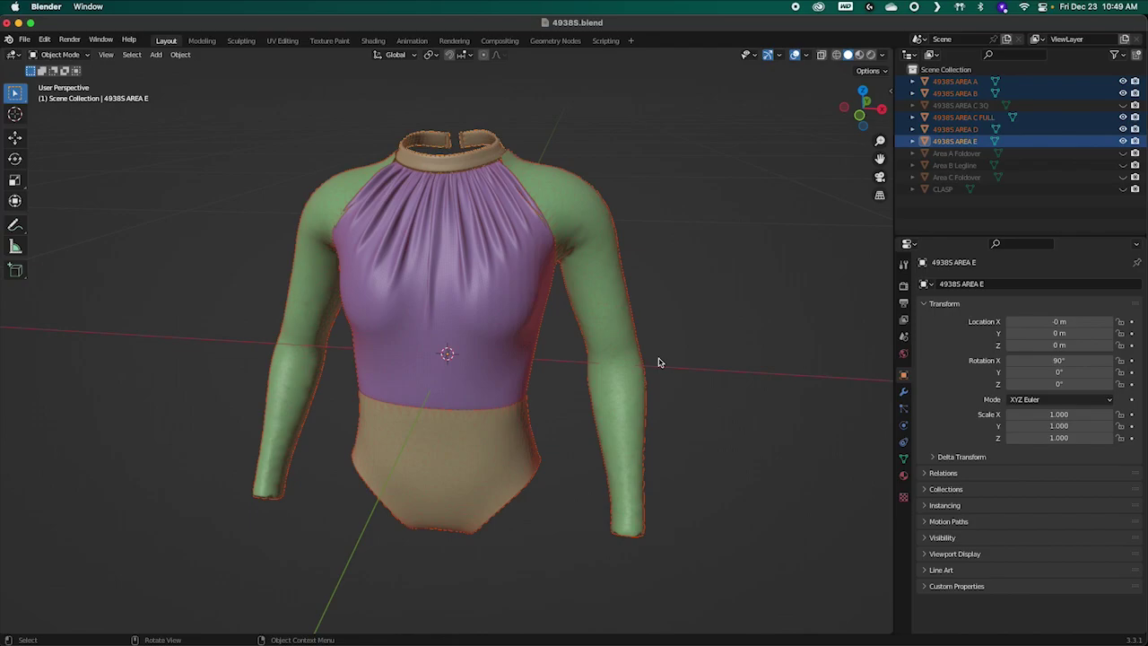
pyautogui.press('shift')
pyautogui.hotkey('shift', 'd')
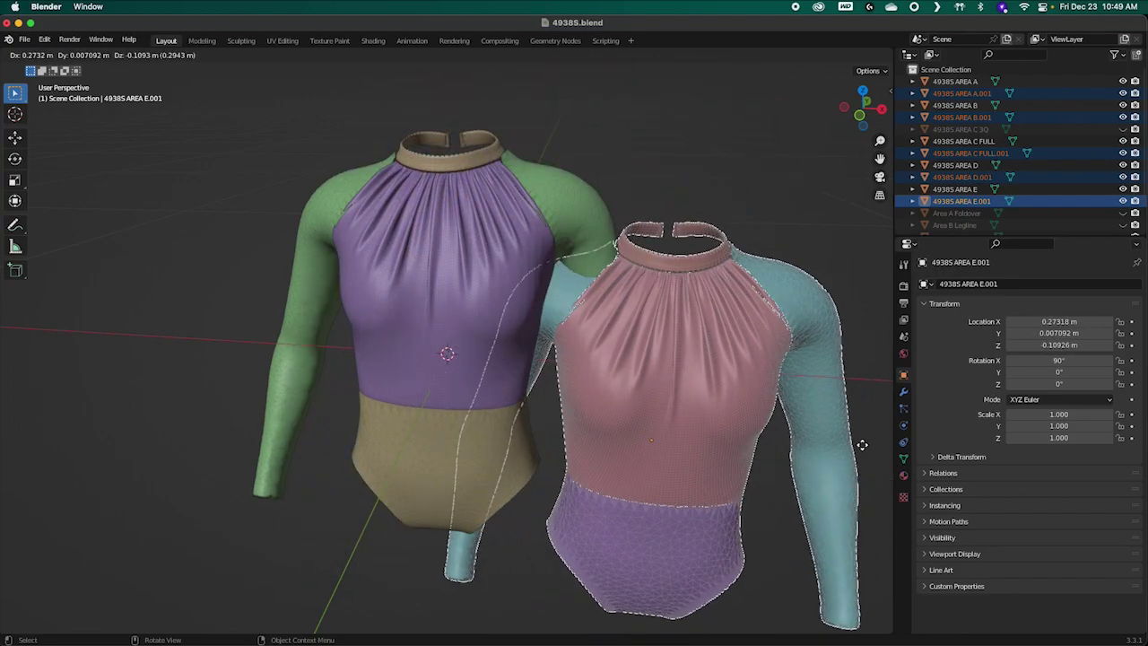
pyautogui.press('Escape')
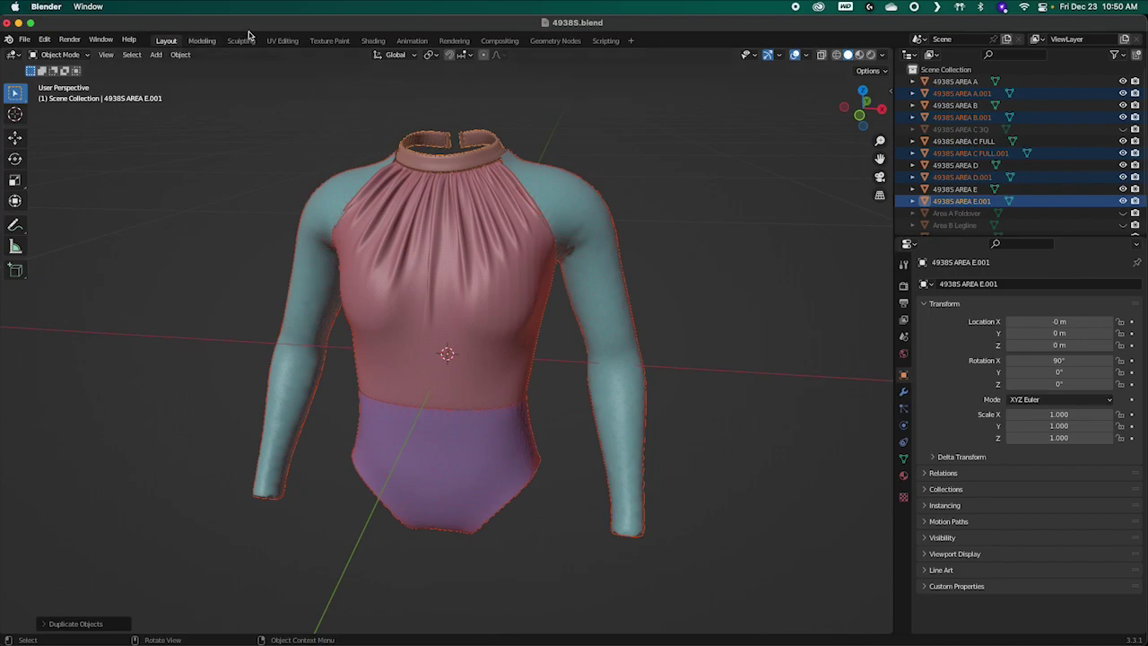
# Step: Join the duplicated area objects into a single mesh object
pyautogui.click(181, 55)
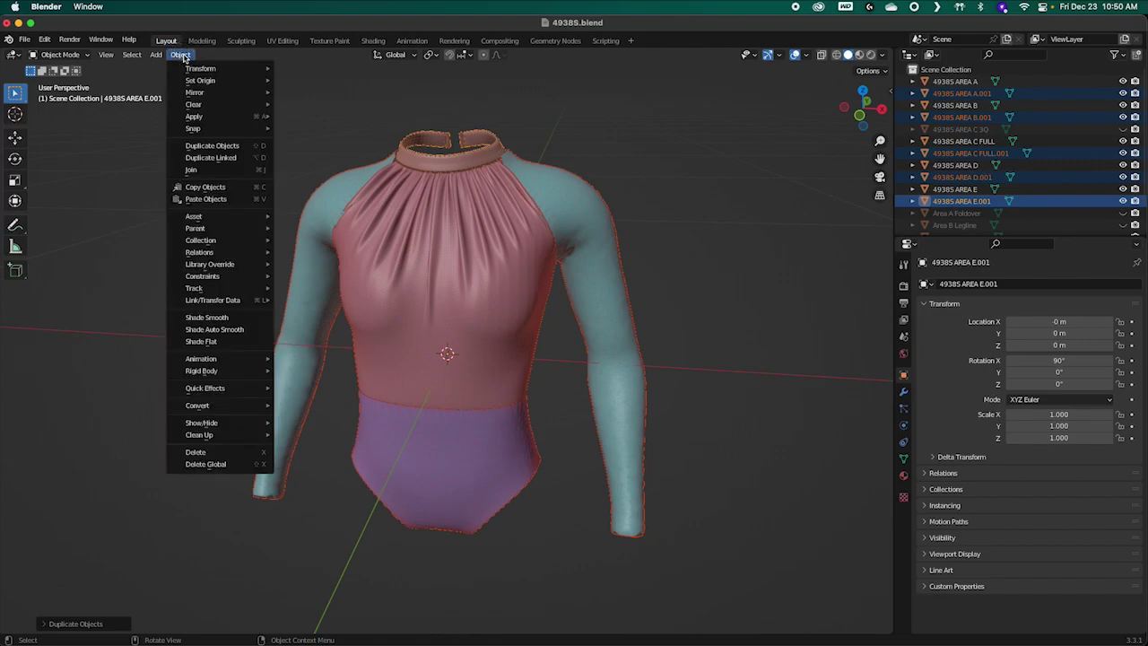
pyautogui.click(195, 170)
pyautogui.moveTo(785, 387)
pyautogui.mouseDown(button='middle')
pyautogui.moveTo(484, 377)
pyautogui.moveTo(786, 379)
pyautogui.mouseUp(button='middle')
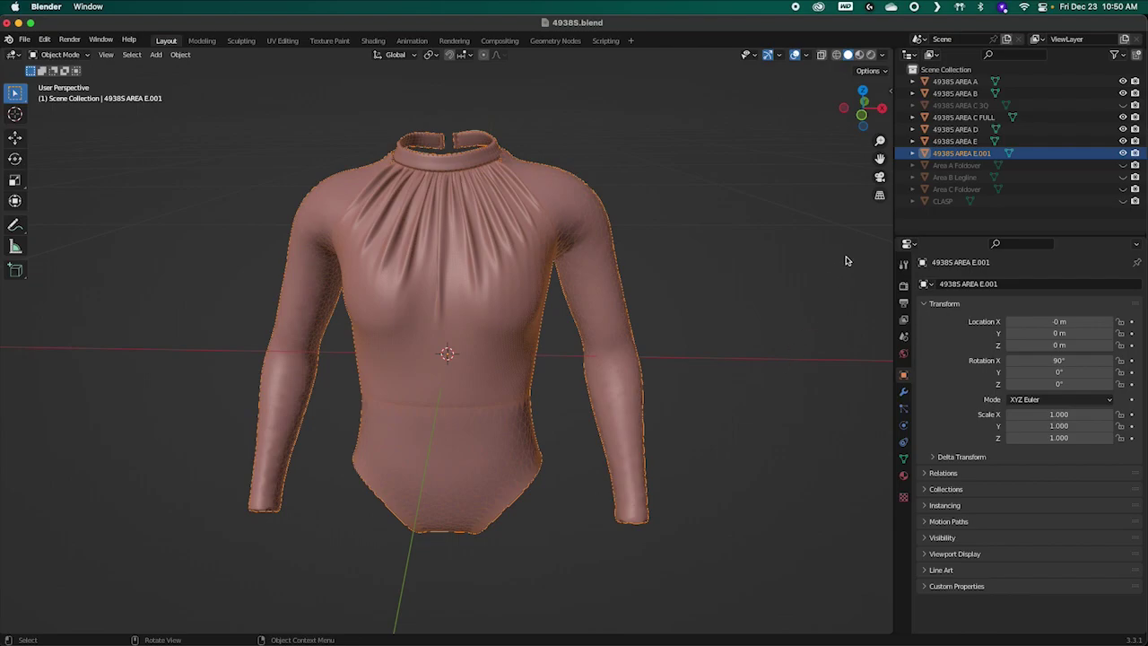
pyautogui.doubleClick(959, 154)
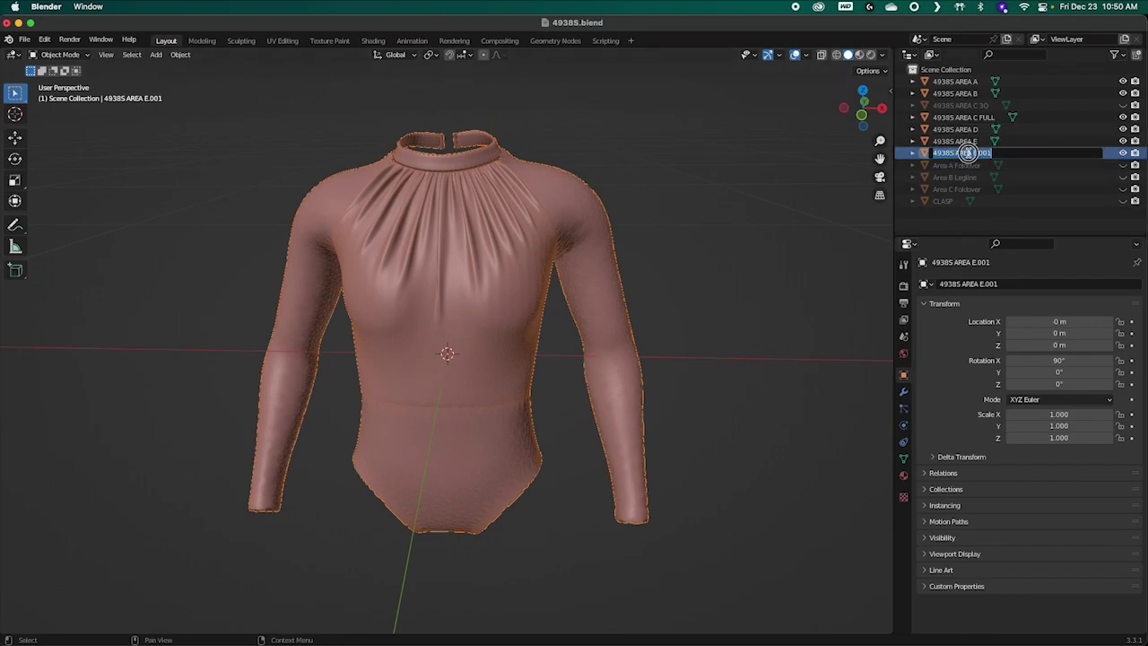
pyautogui.press('Return')
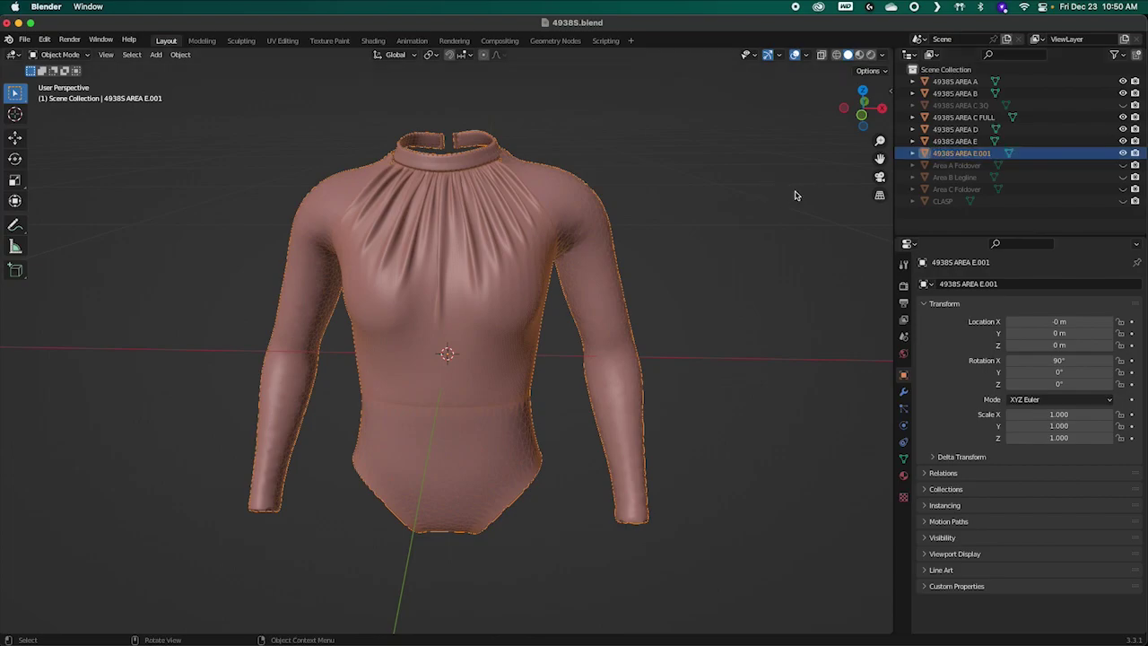
# Step: Toggle the visibility of the joined duplicate to compare it with the separate area pieces beneath it
pyautogui.click(1123, 154)
pyautogui.click(1126, 153)
pyautogui.click(1126, 154)
pyautogui.click(1126, 154)
pyautogui.click(1126, 153)
pyautogui.click(1126, 154)
pyautogui.click(1126, 153)
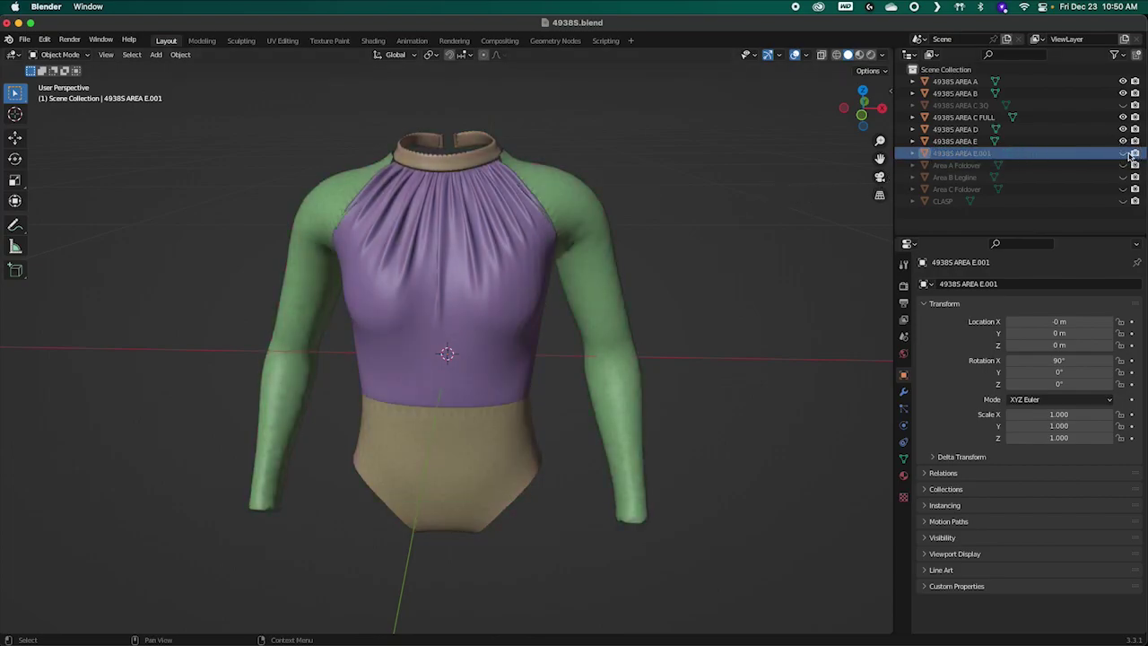
pyautogui.click(1126, 153)
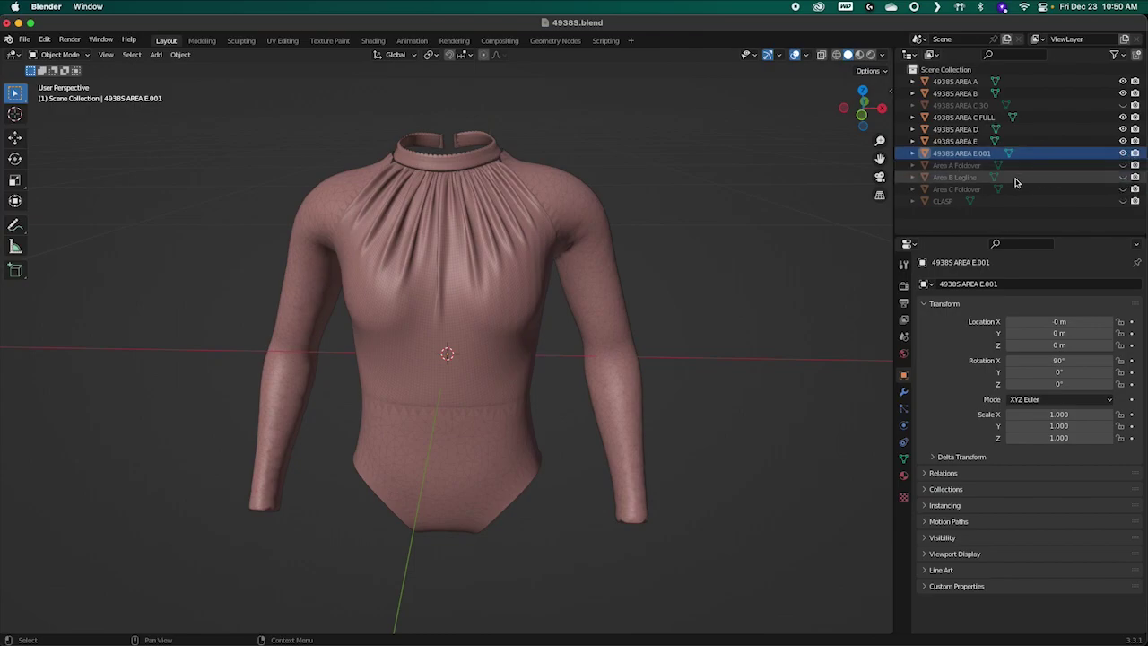
# Step: Rename the joined duplicate object as EMB
pyautogui.doubleClick(957, 154)
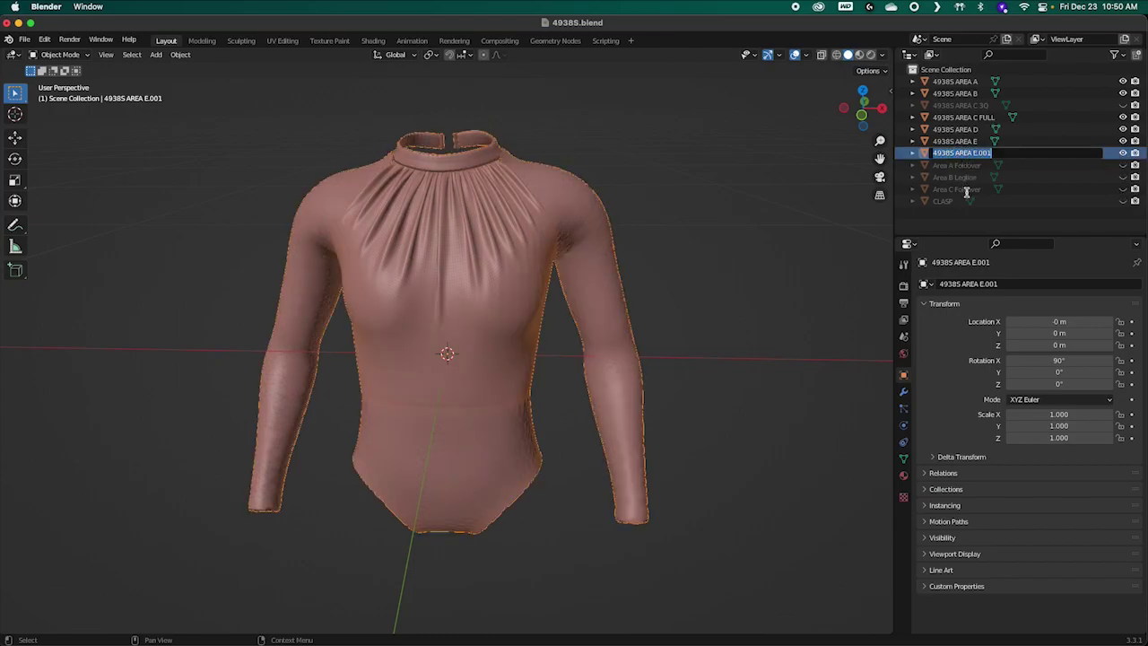
pyautogui.press('BackSpace')
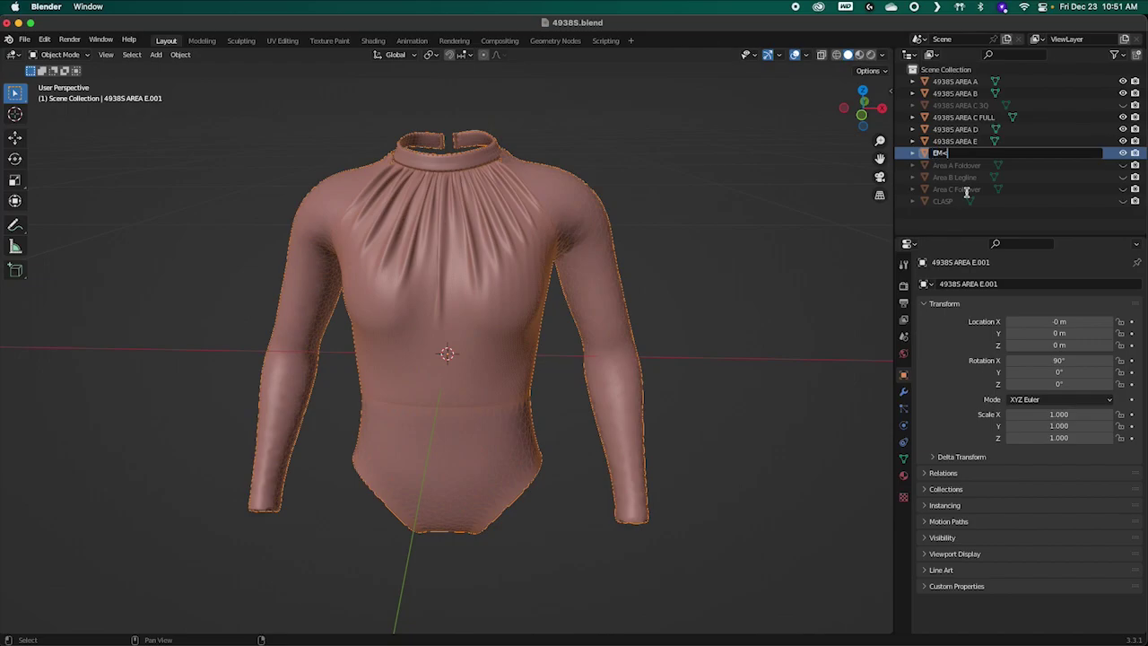
pyautogui.press('Return')
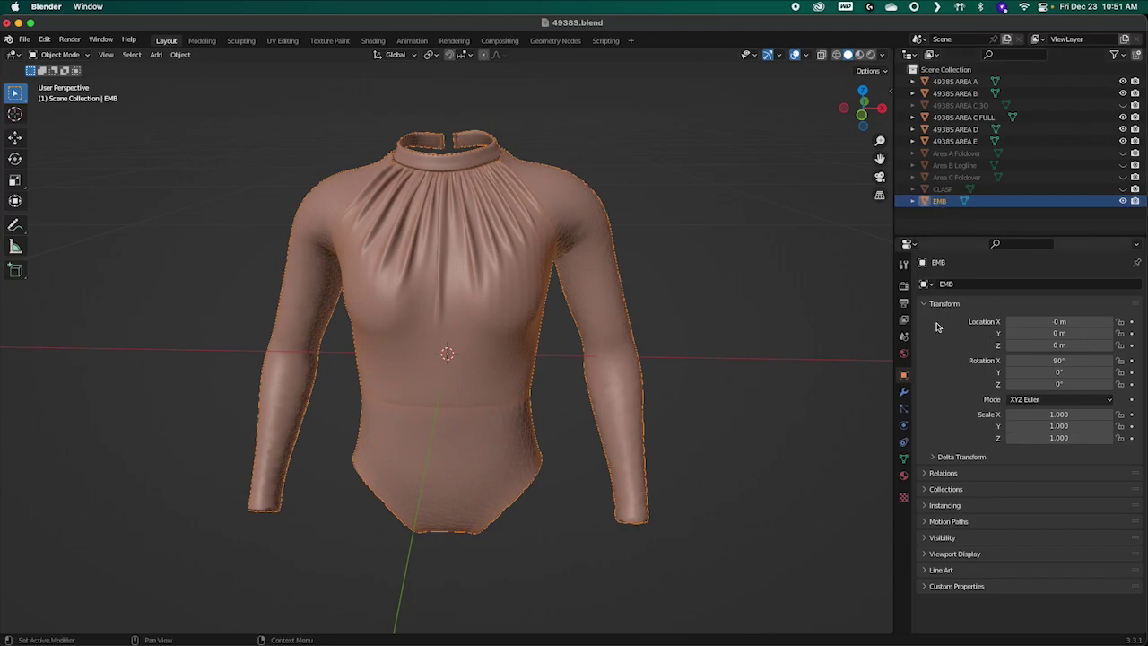
pyautogui.moveTo(680, 292); pyautogui.dragTo(810, 479, button='middle')
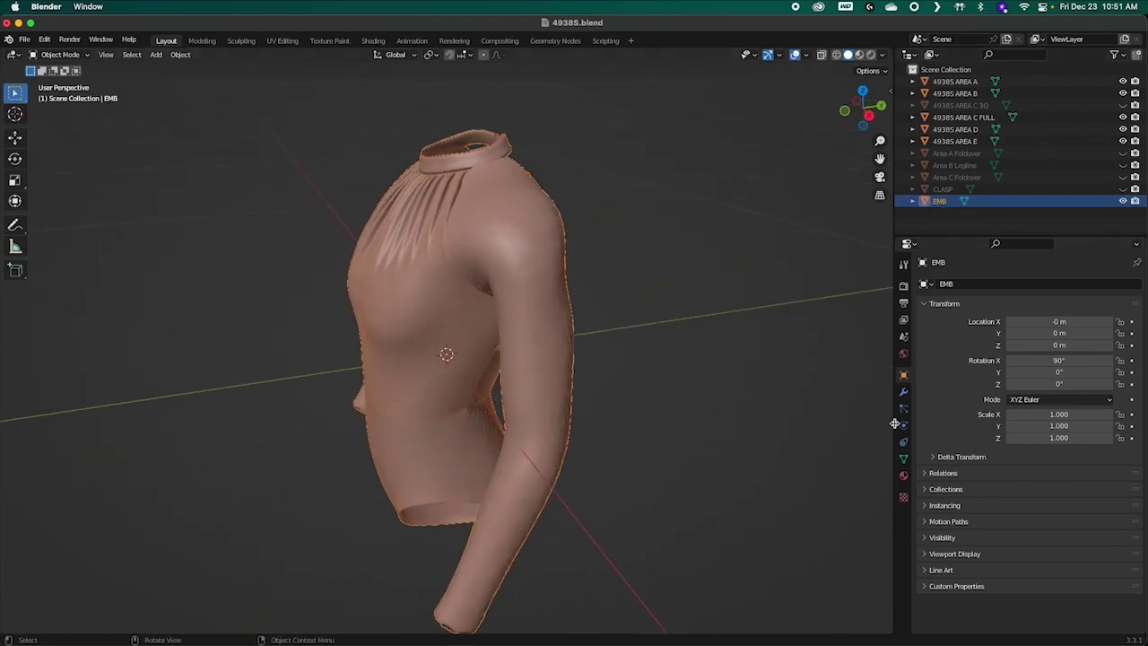
# Step: Add a Displace modifier to the EMB object with midlevel 0 and strength .0001
pyautogui.click(905, 395)
pyautogui.click(956, 284)
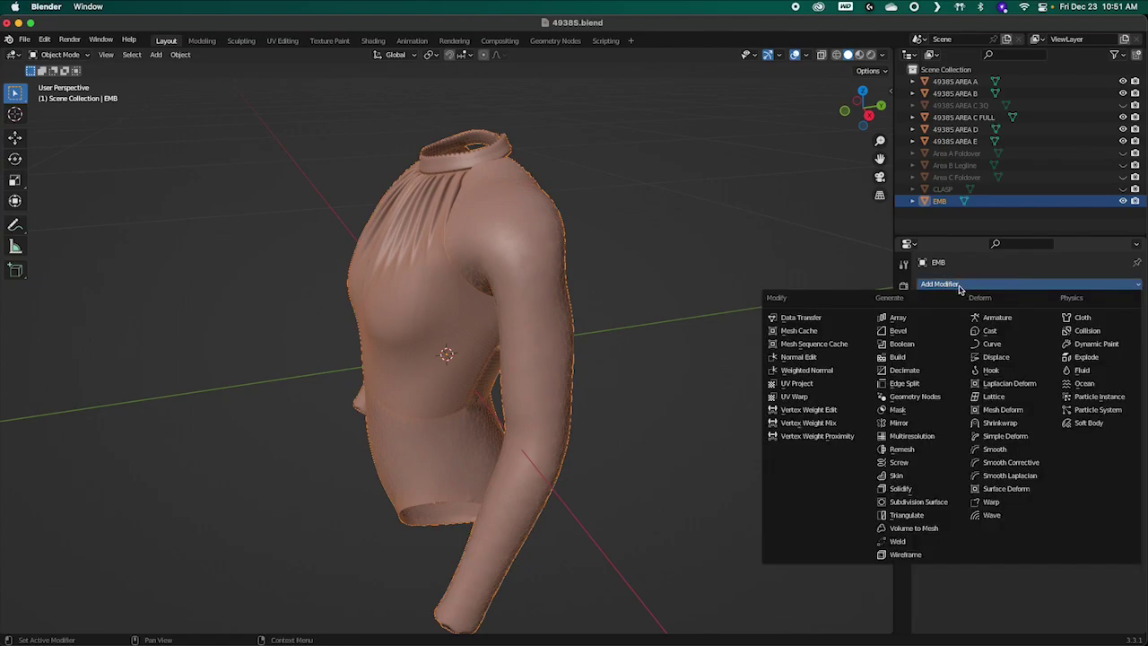
pyautogui.click(998, 358)
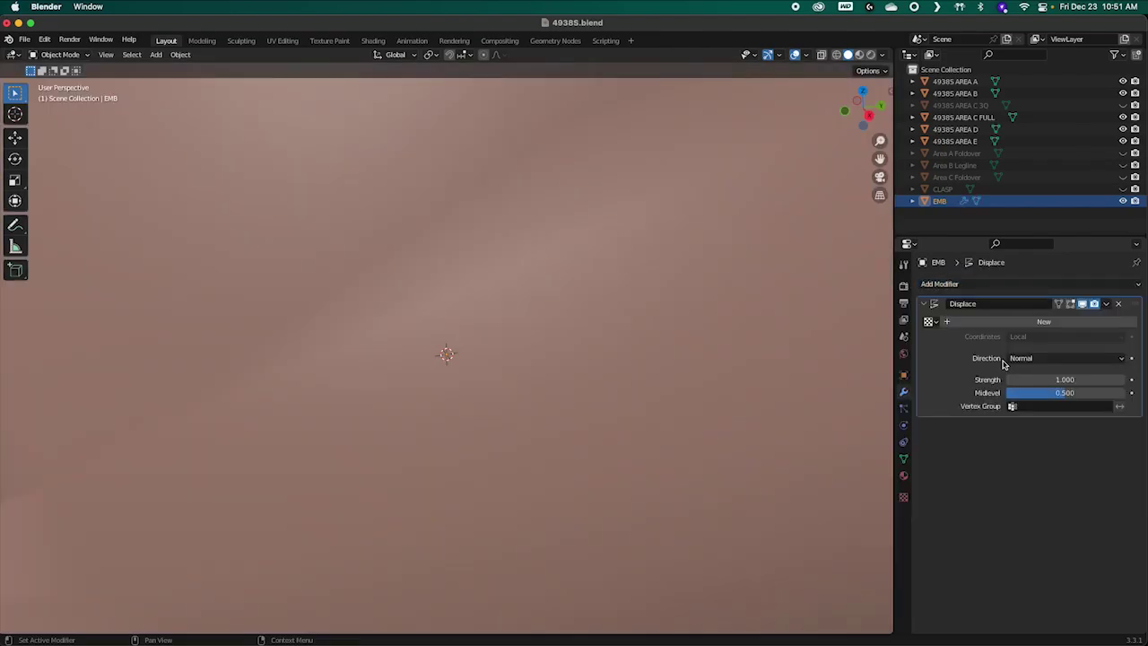
pyautogui.click(1080, 394)
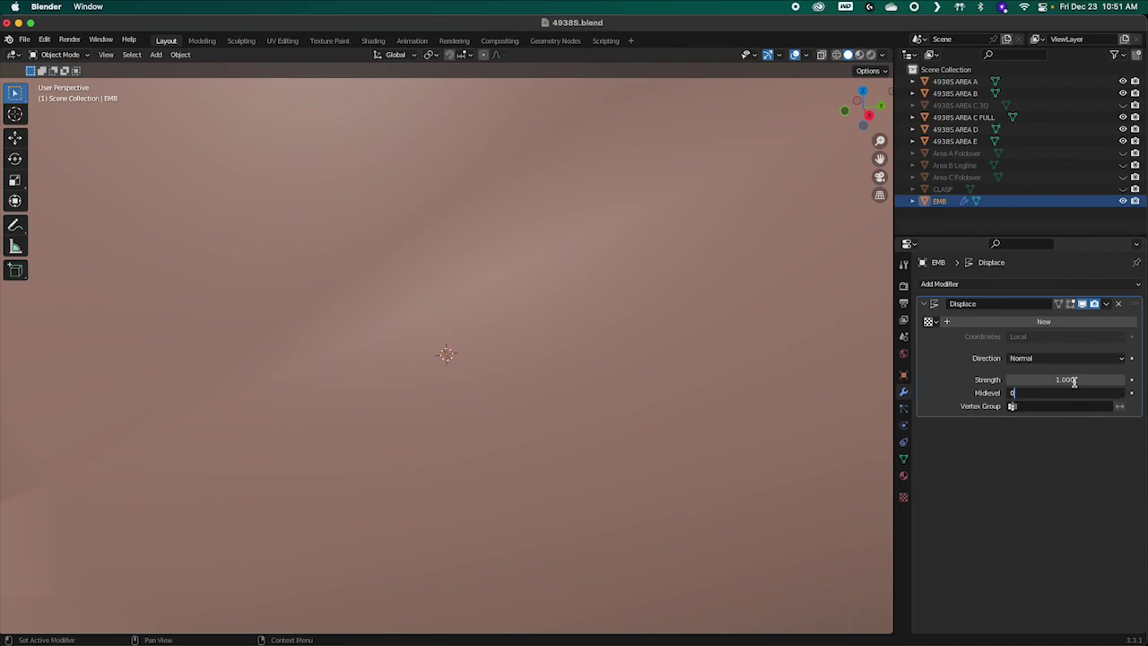
pyautogui.press('Return')
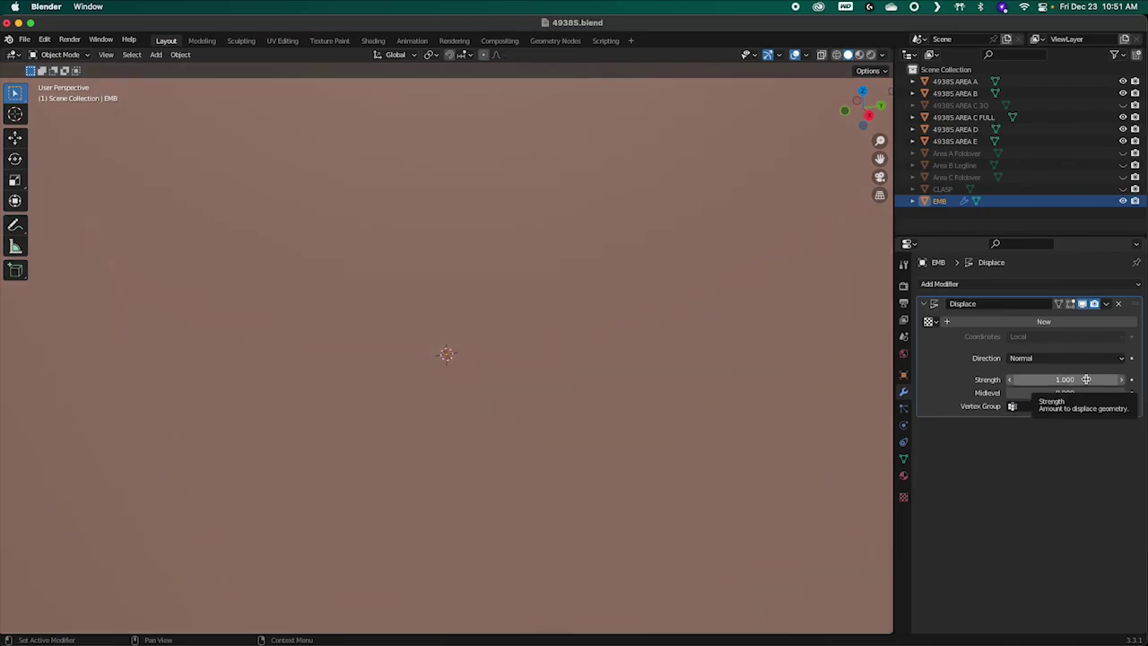
pyautogui.click(1085, 379)
pyautogui.press('BackSpace')
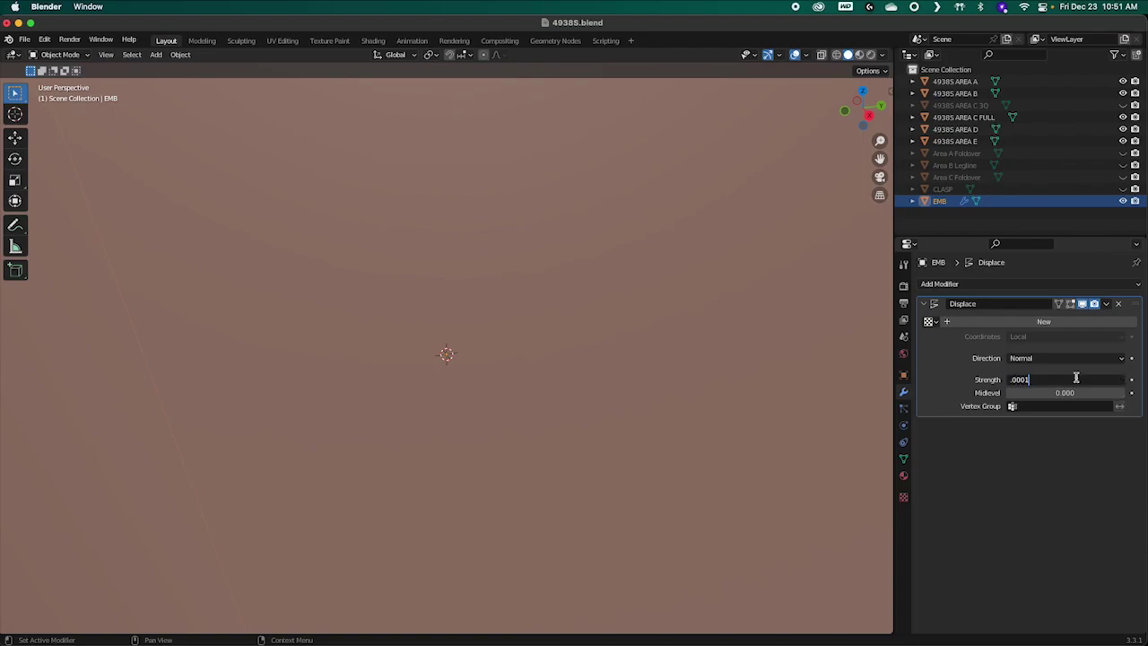
pyautogui.write('.0001')
pyautogui.press('Tab')
pyautogui.press('Return')
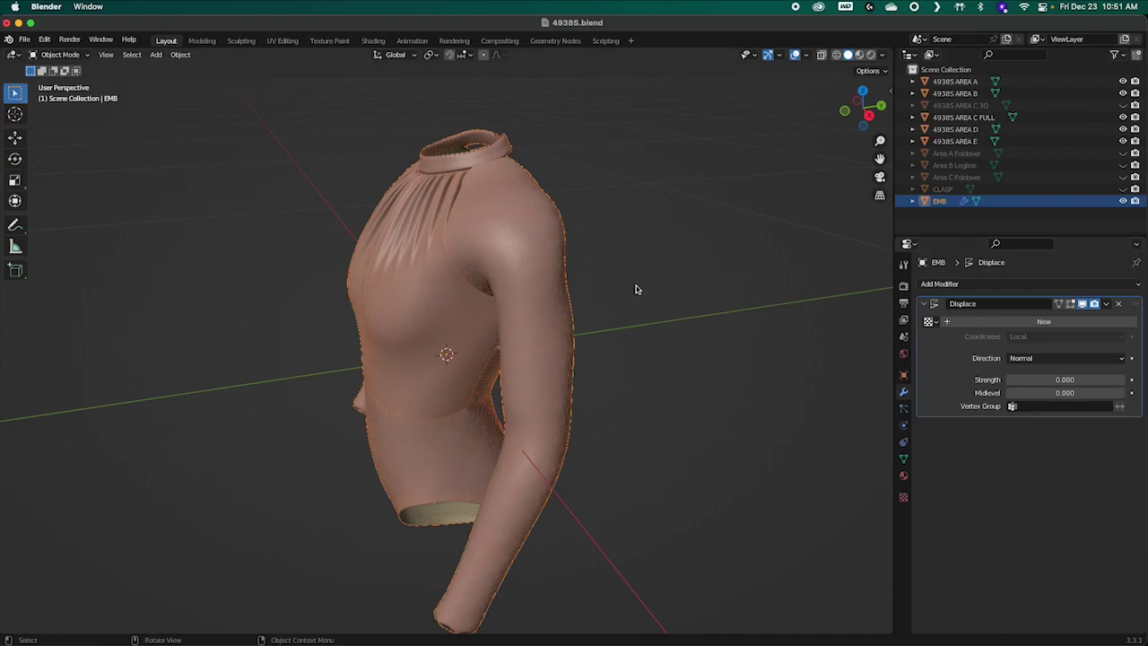
# Step: Examine the displaced EMB object from inside and outside against the garment pieces beneath it
pyautogui.moveTo(681, 305); pyautogui.dragTo(678, 199, button='middle')
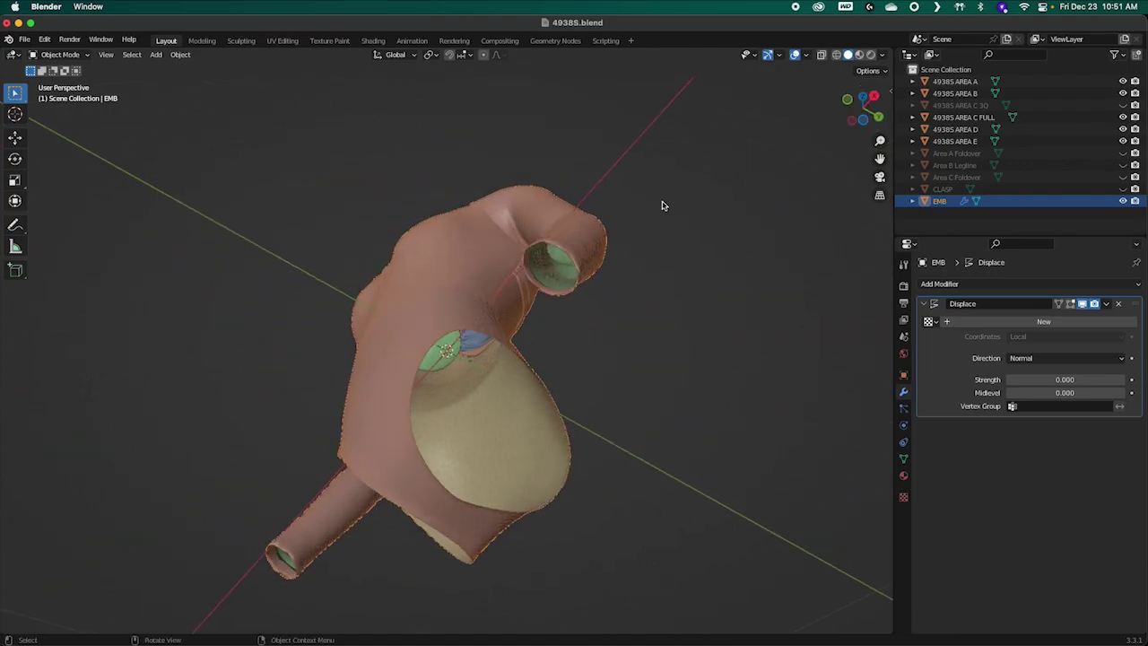
pyautogui.scroll(5, 479, 331)
pyautogui.moveTo(237, 179); pyautogui.dragTo(237, 182, button='middle')
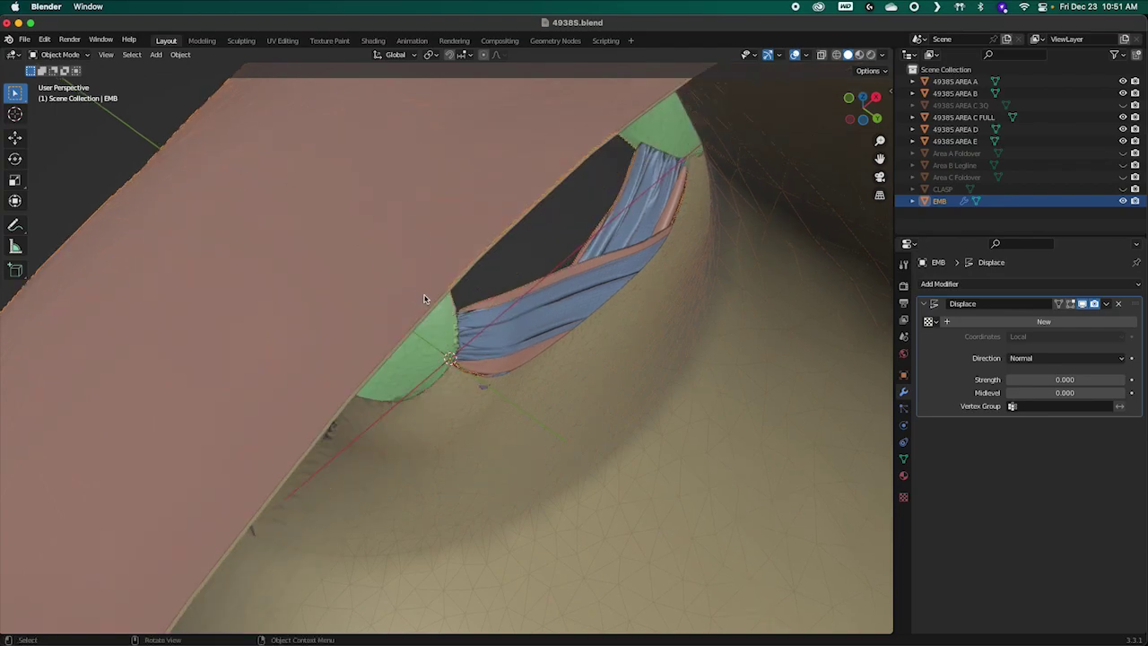
pyautogui.scroll(-6, 457, 305)
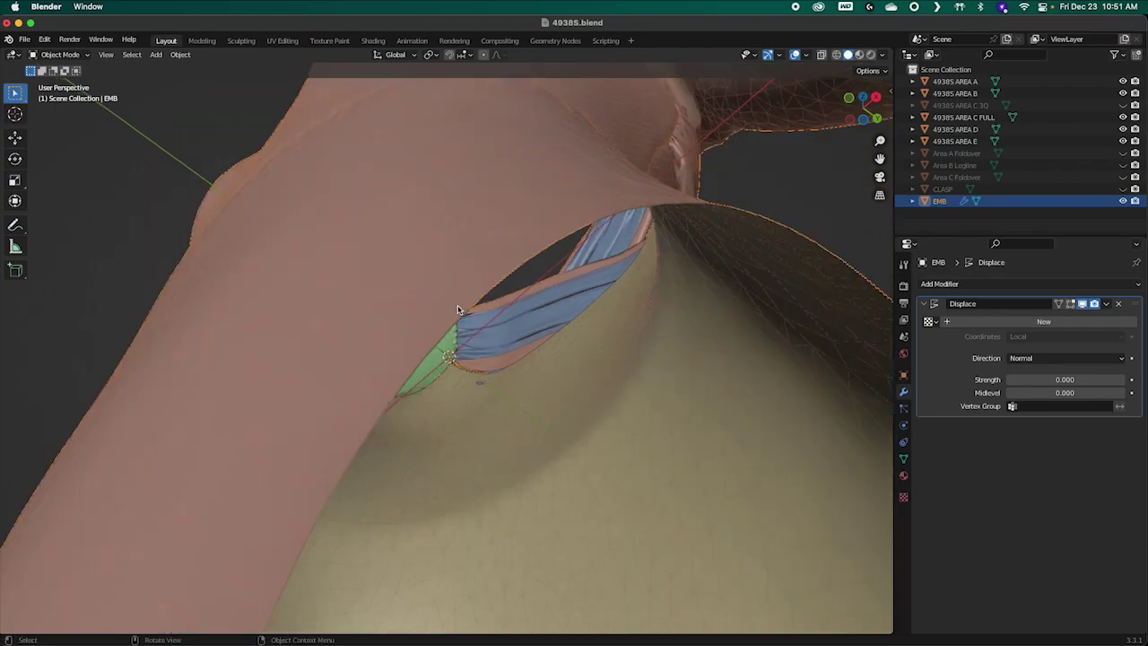
pyautogui.moveTo(453, 287); pyautogui.dragTo(494, 369, button='middle')
pyautogui.scroll(-3, 498, 358)
pyautogui.scroll(-2, 505, 349)
pyautogui.moveTo(525, 333); pyautogui.dragTo(540, 368, button='middle')
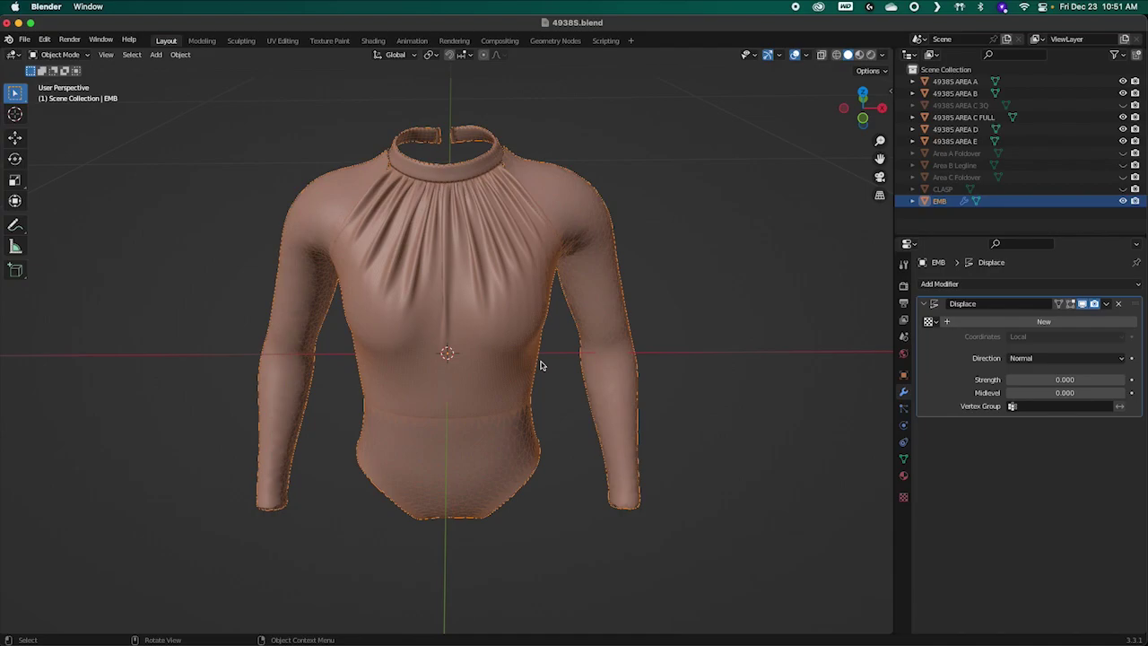
pyautogui.moveTo(559, 374); pyautogui.dragTo(553, 419, button='middle')
pyautogui.moveTo(702, 367); pyautogui.dragTo(653, 354, button='middle')
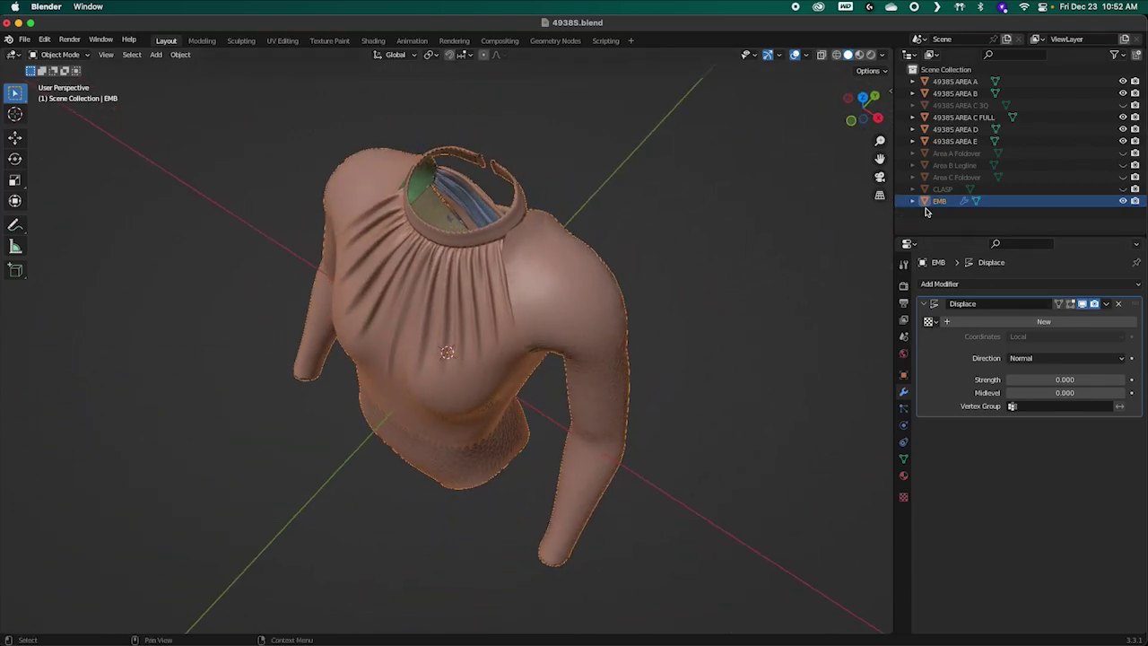
# Step: Hide the EMB object and the 4938S AREA A piece
pyautogui.click(1123, 202)
pyautogui.moveTo(689, 439); pyautogui.dragTo(763, 377, button='middle')
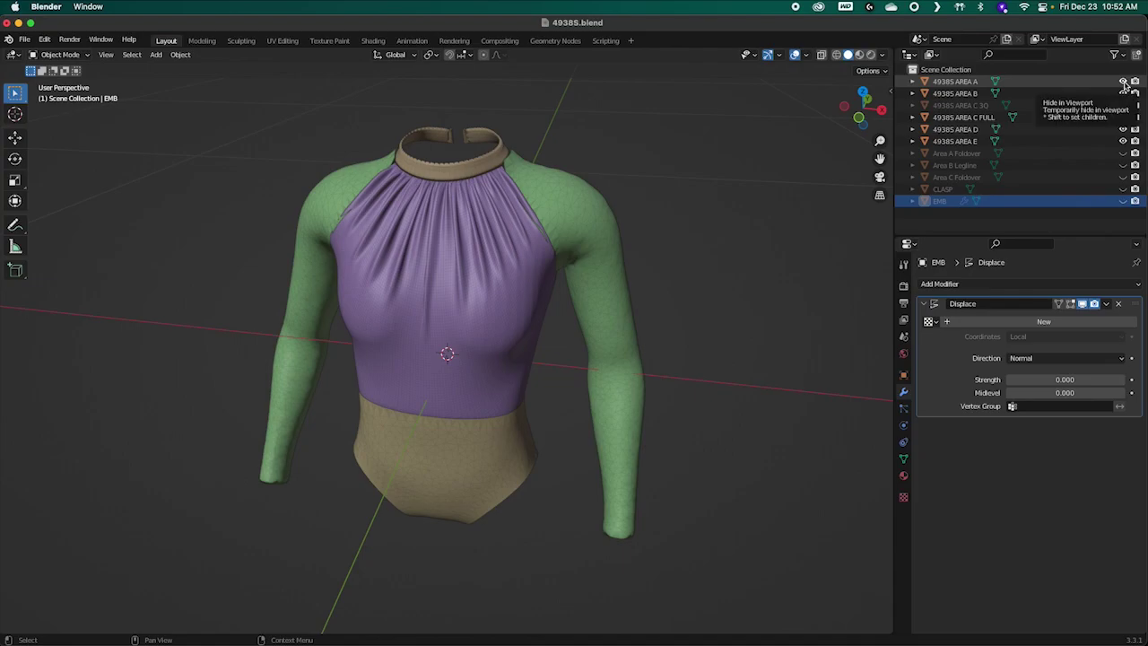
pyautogui.click(1123, 82)
pyautogui.moveTo(786, 302)
pyautogui.mouseDown(button='middle')
pyautogui.moveTo(611, 291)
pyautogui.moveTo(746, 290)
pyautogui.moveTo(840, 266)
pyautogui.moveTo(787, 301)
pyautogui.mouseUp(button='middle')
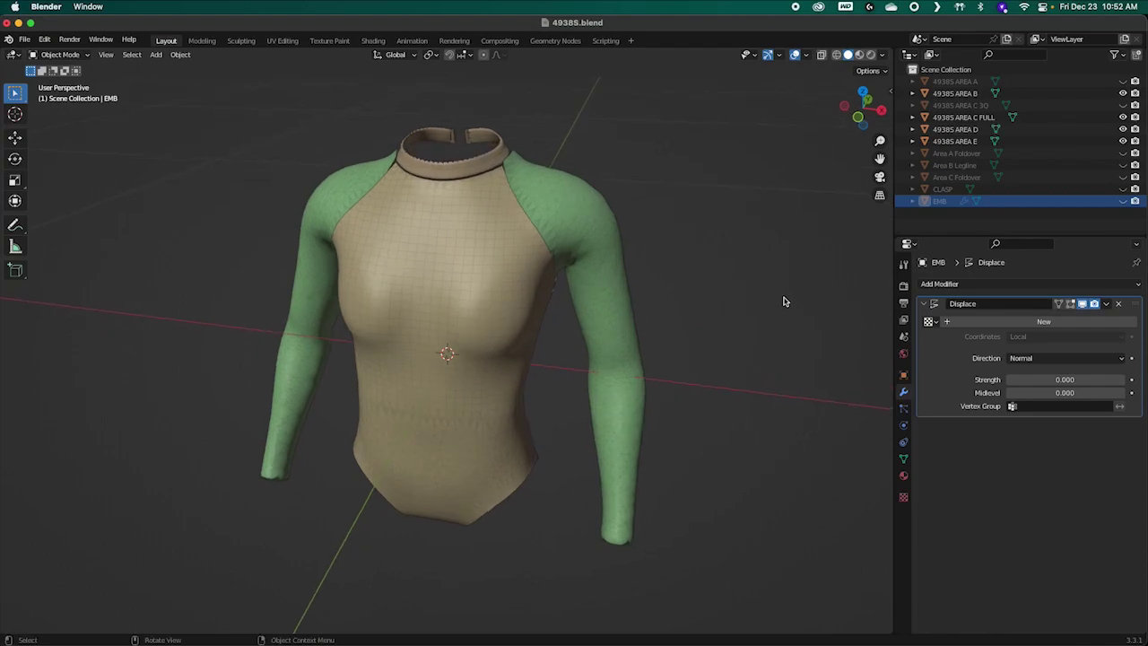
# Step: Duplicate 4938S AREA B, AREA C FULL, AREA D and AREA E in place and join the copies into one object
pyautogui.click(929, 94)
pyautogui.keyDown('ctrl'); pyautogui.click(928, 118); pyautogui.keyUp('ctrl')
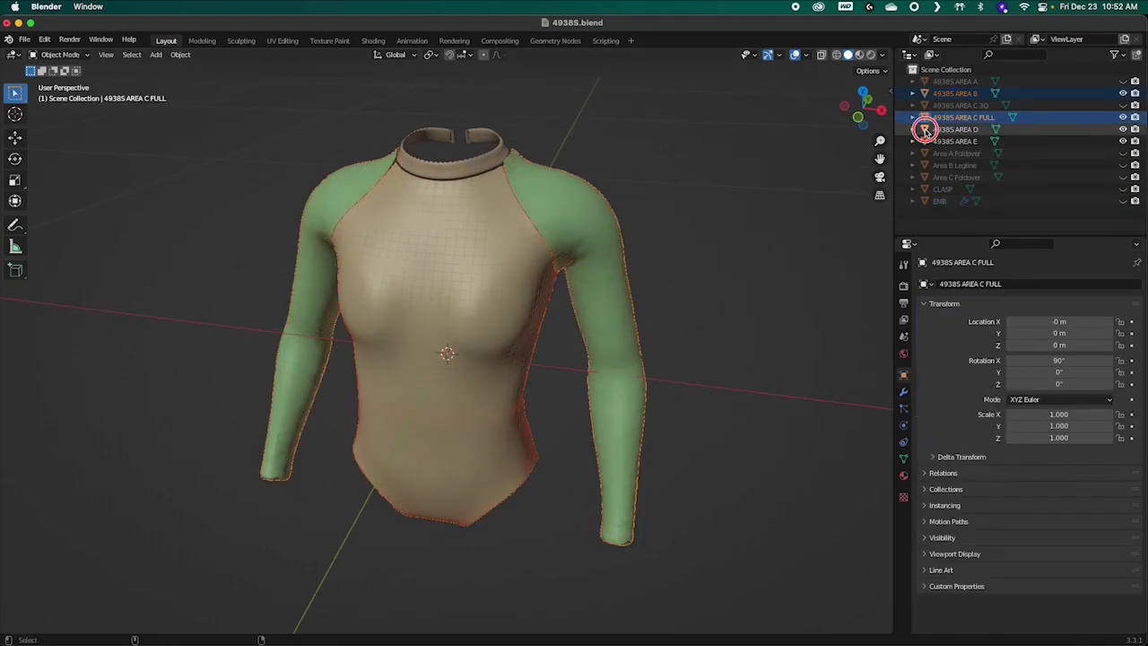
pyautogui.keyDown('ctrl'); pyautogui.click(928, 129); pyautogui.keyUp('ctrl')
pyautogui.keyDown('ctrl'); pyautogui.click(929, 141); pyautogui.keyUp('ctrl')
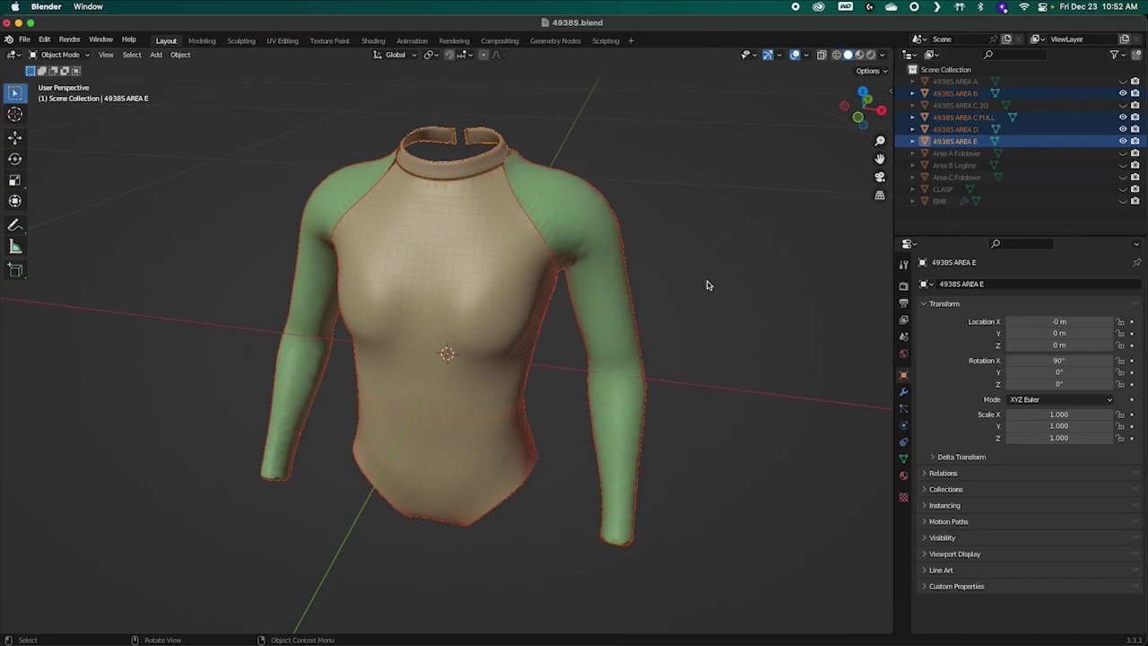
pyautogui.hotkey('shift', 'd')
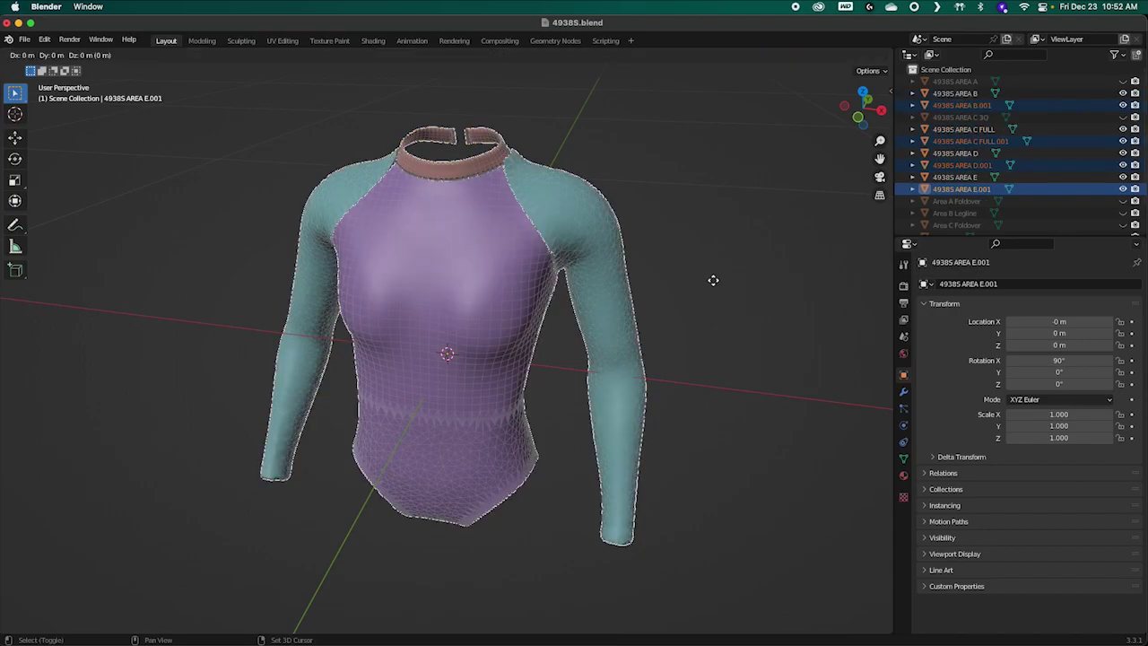
pyautogui.rightClick(881, 280)
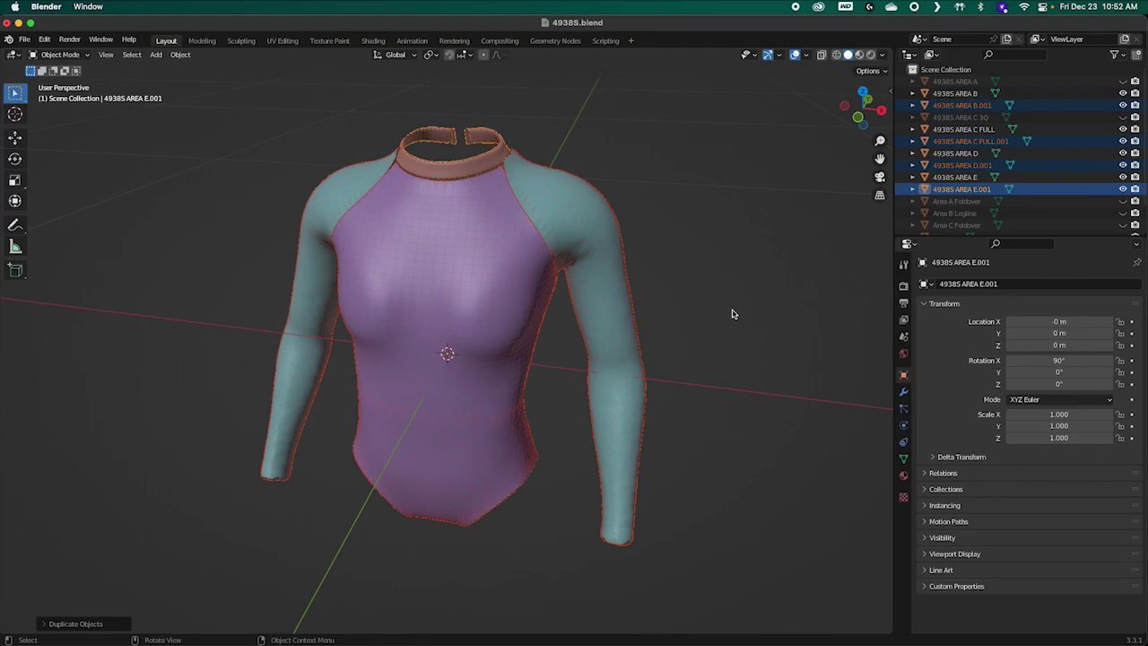
pyautogui.hotkey('ctrl', 'j')
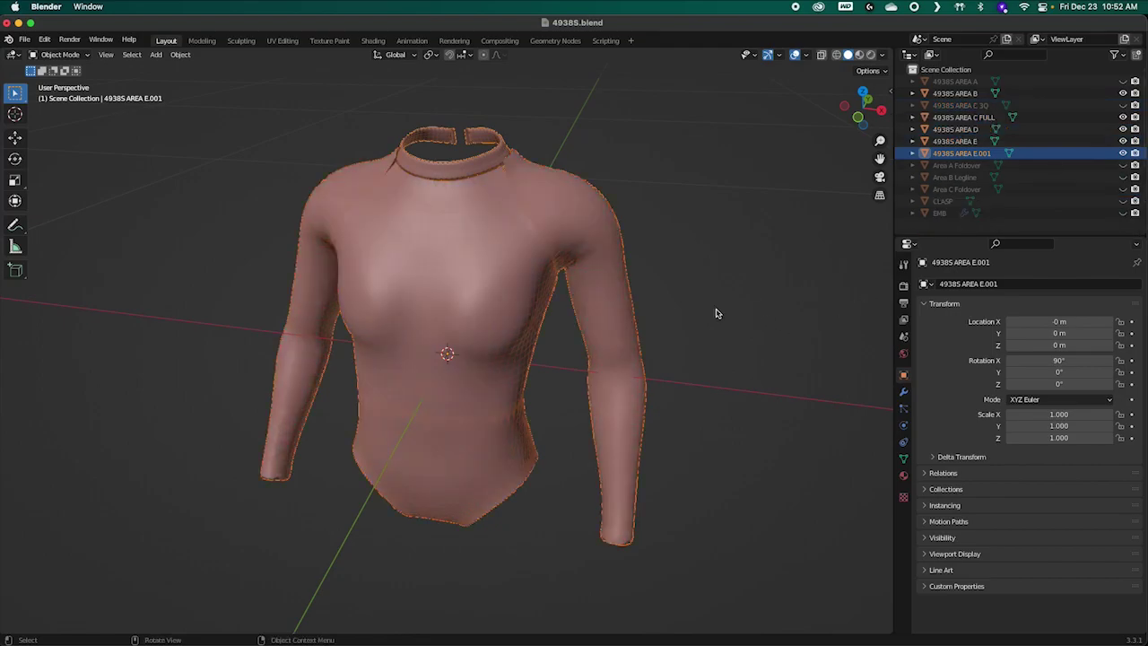
# Step: Delete the joined duplicate that includes the AREA D back straps
pyautogui.moveTo(730, 310); pyautogui.dragTo(567, 331, button='middle')
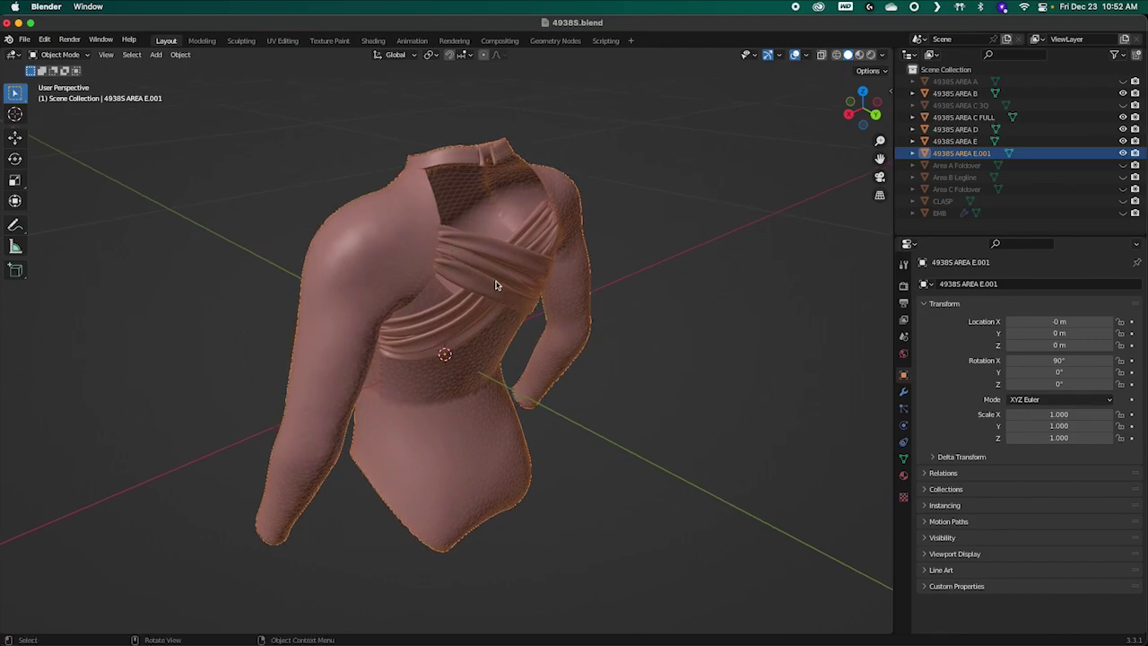
pyautogui.moveTo(690, 368); pyautogui.dragTo(654, 342, button='middle')
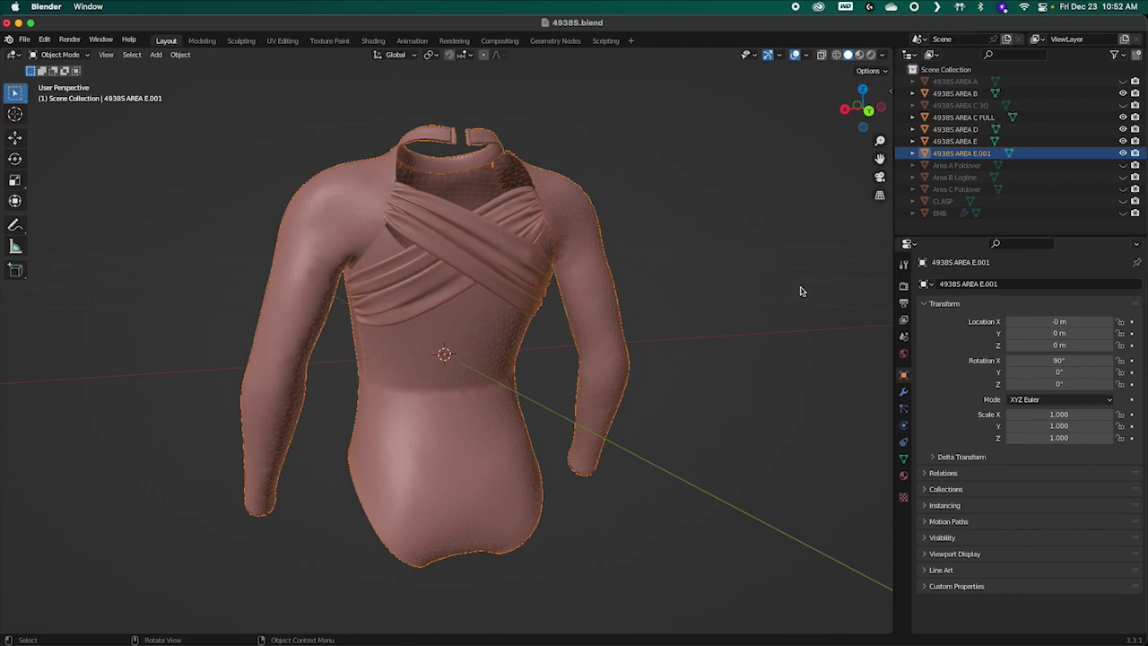
pyautogui.moveTo(722, 293); pyautogui.dragTo(727, 324, button='middle')
pyautogui.press('x')
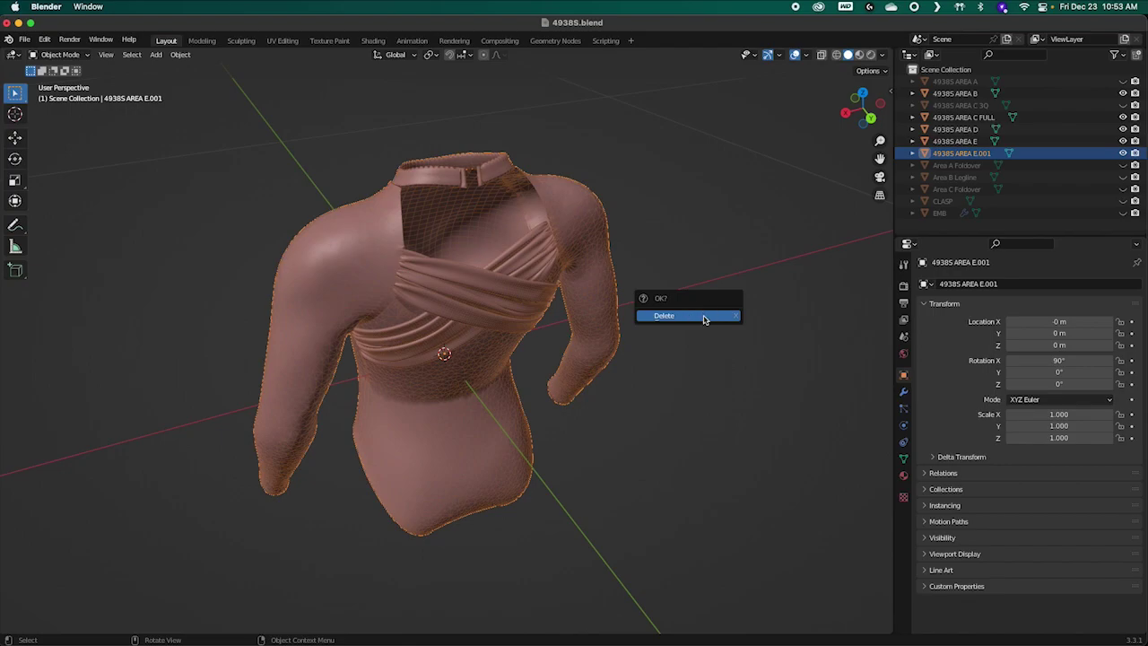
pyautogui.click(704, 319)
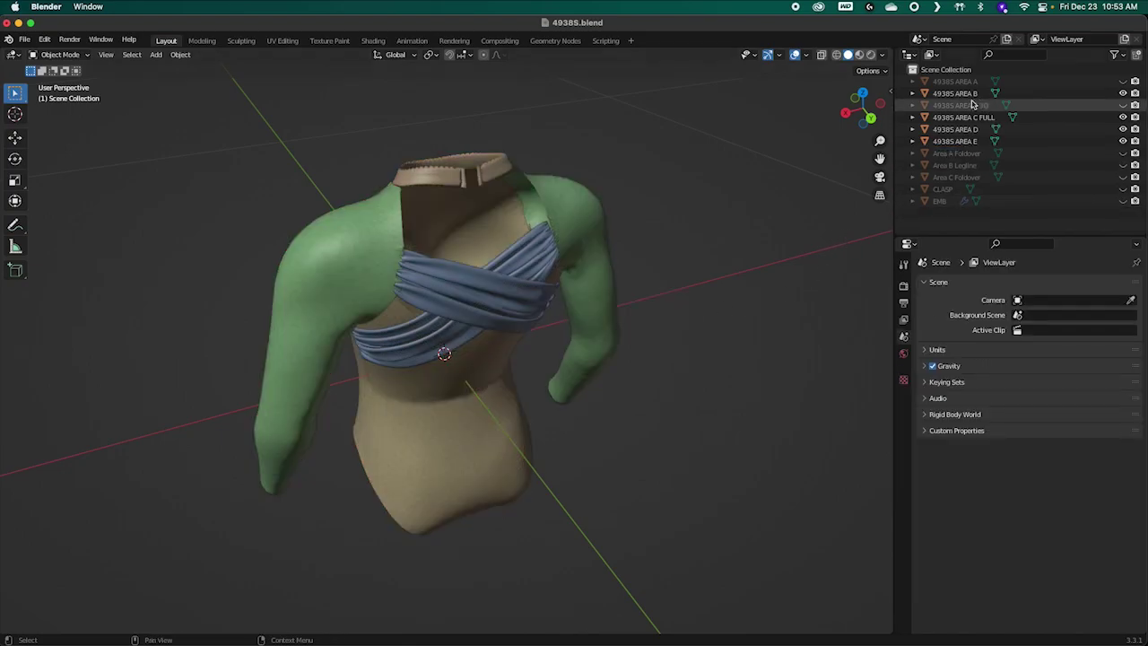
# Step: Duplicate 4938S AREA B, AREA C FULL and AREA E in place, without AREA D, and join the copies into one object
pyautogui.click(953, 141)
pyautogui.moveTo(753, 286); pyautogui.dragTo(466, 272, button='middle')
pyautogui.moveTo(696, 397); pyautogui.dragTo(809, 364, button='middle')
pyautogui.moveTo(602, 334); pyautogui.dragTo(679, 326, button='middle')
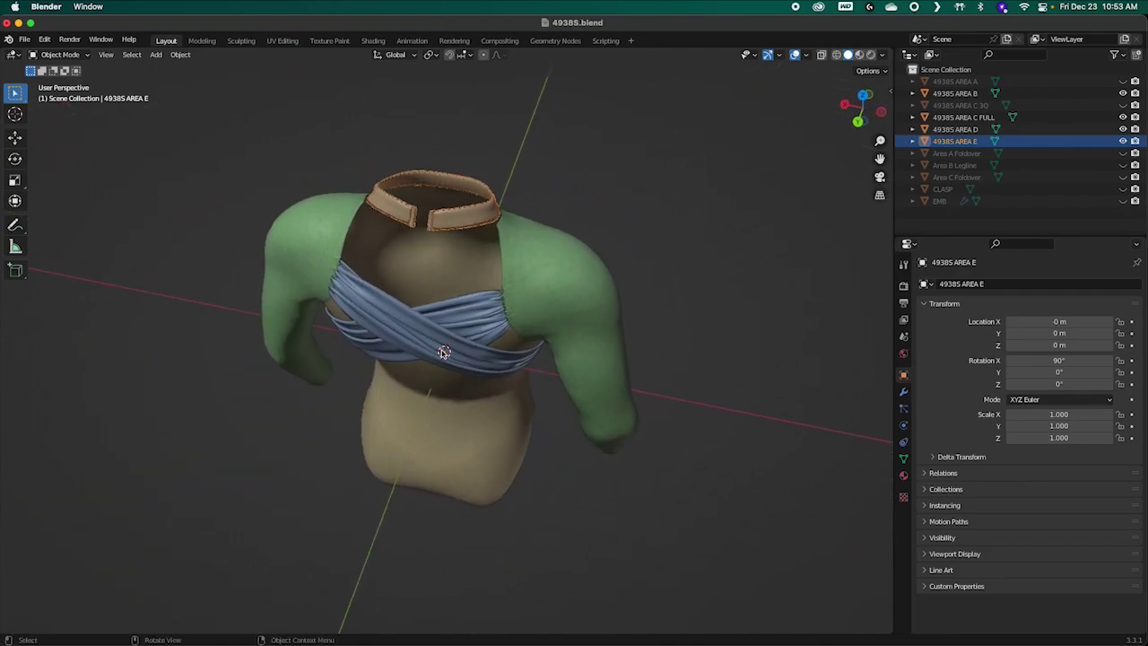
pyautogui.click(930, 130)
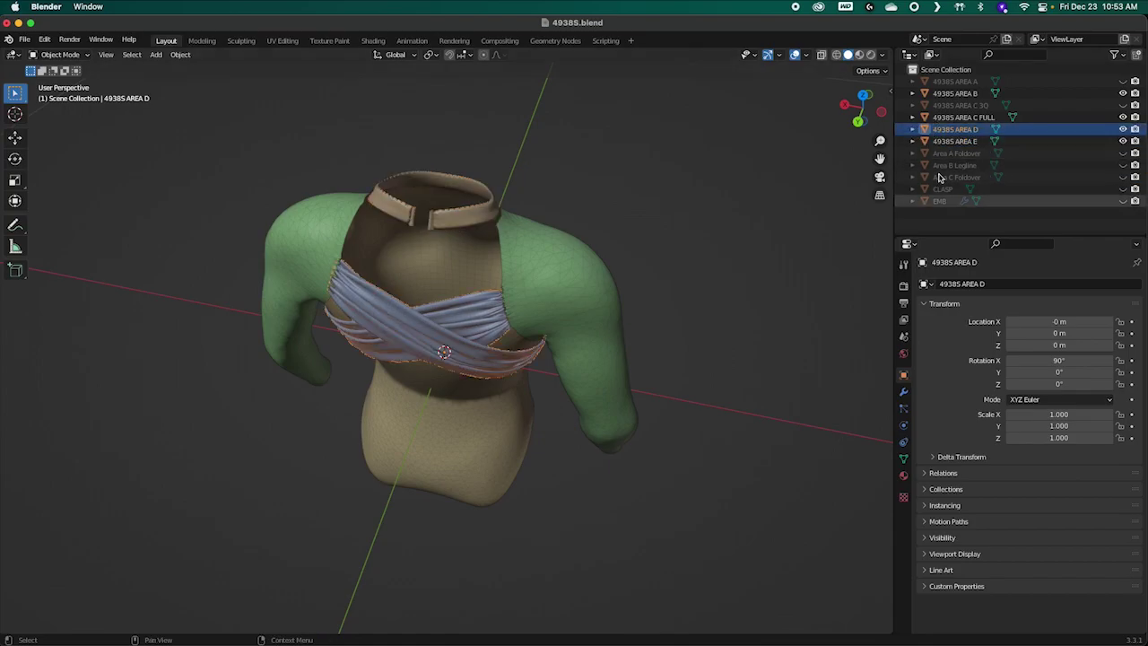
pyautogui.click(932, 140)
pyautogui.keyDown('ctrl'); pyautogui.click(927, 118); pyautogui.keyUp('ctrl')
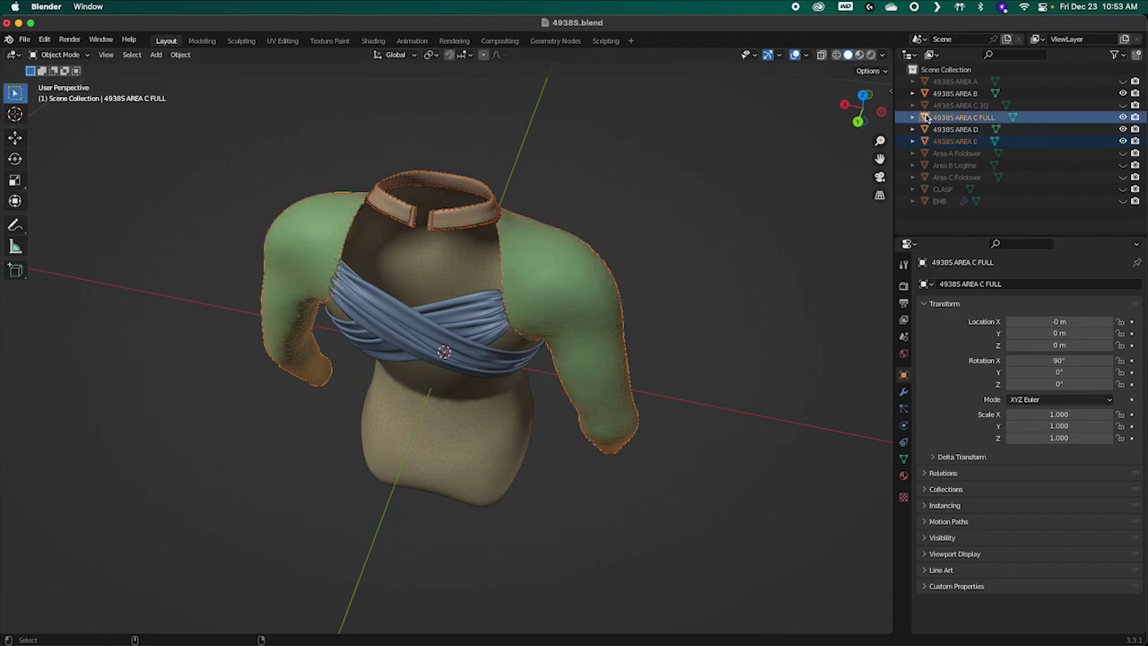
pyautogui.keyDown('ctrl'); pyautogui.click(926, 93); pyautogui.keyUp('ctrl')
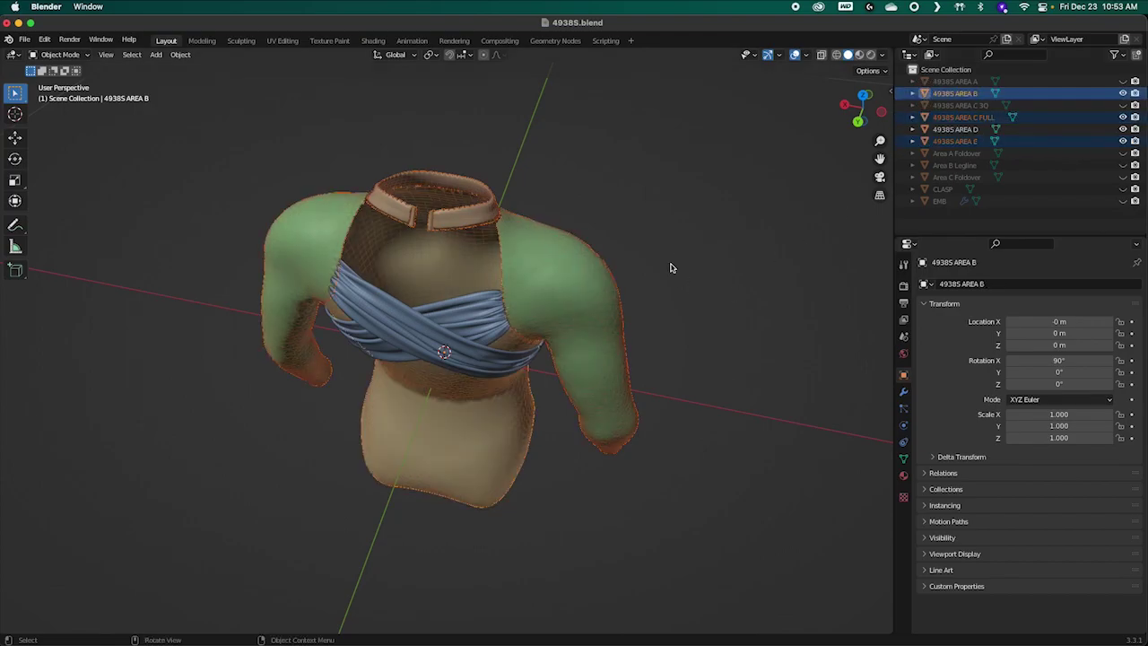
pyautogui.hotkey('shift', 'd')
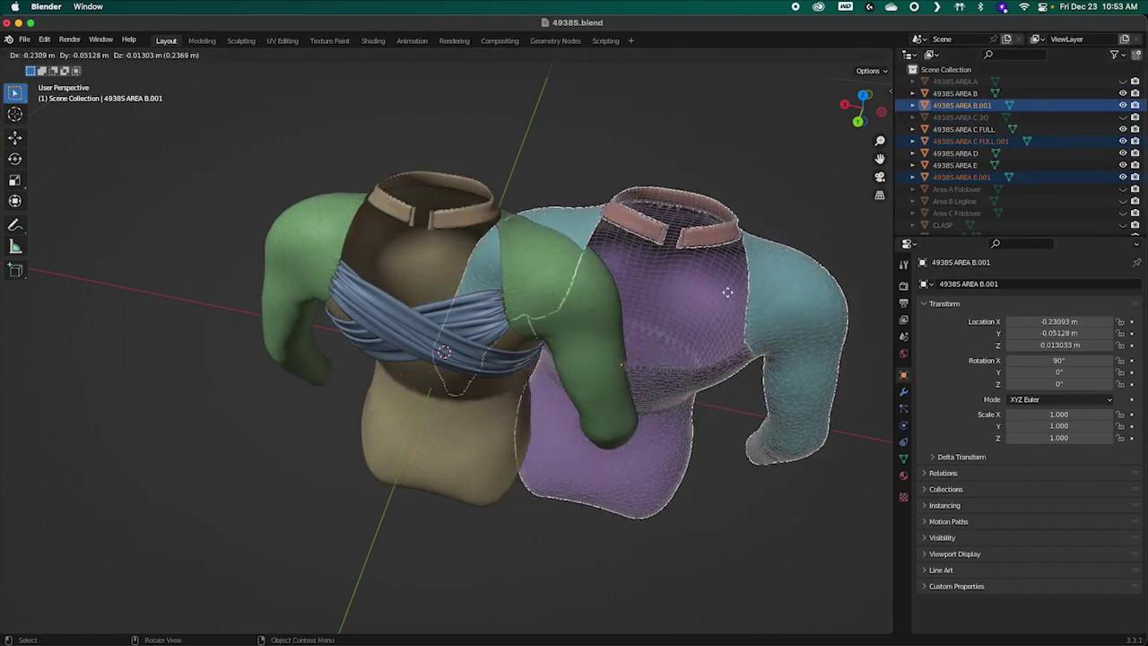
pyautogui.rightClick(720, 284)
pyautogui.press('Delete')
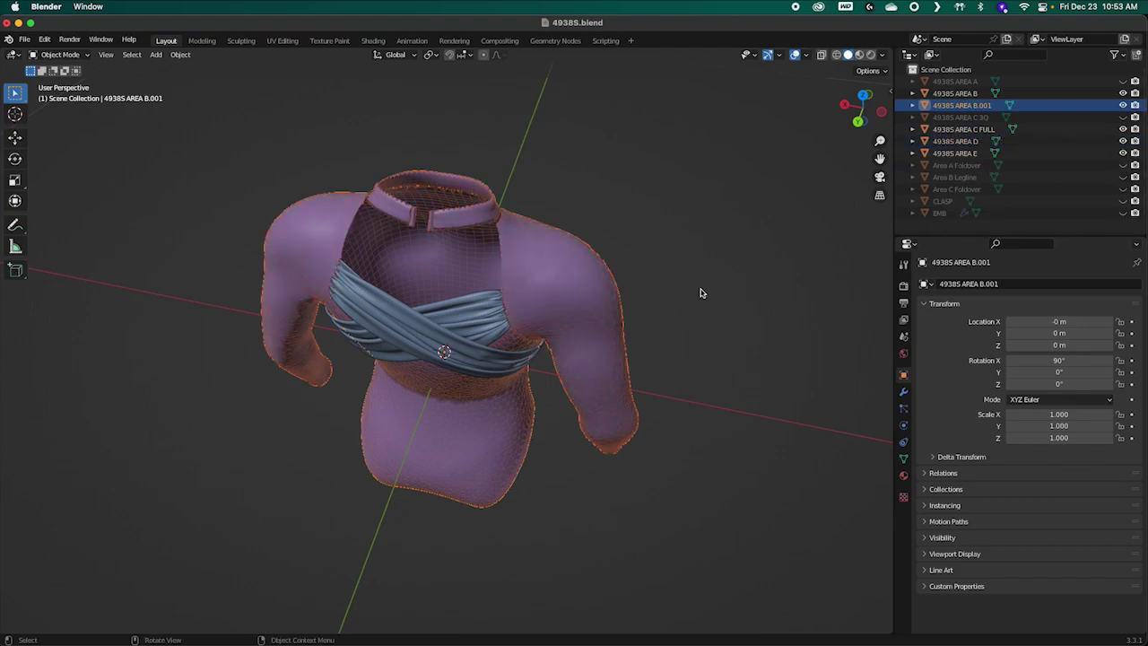
# Step: Rename the joined duplicate without the back straps as INT
pyautogui.moveTo(723, 290); pyautogui.dragTo(679, 292, button='middle')
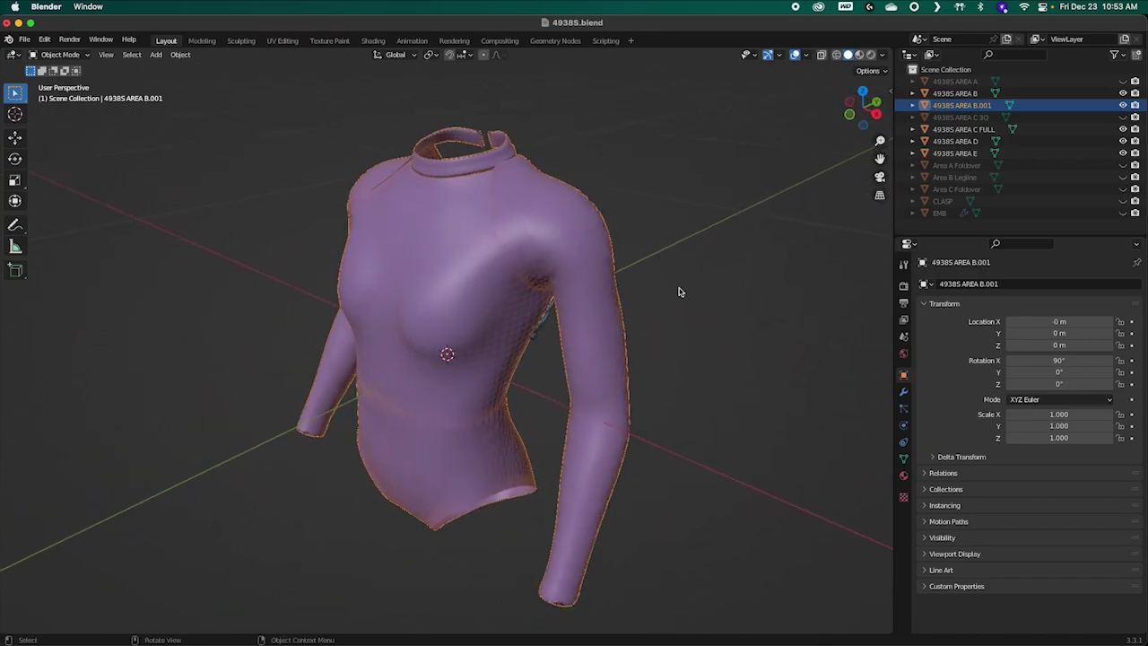
pyautogui.doubleClick(979, 105)
pyautogui.write('INT')
pyautogui.press('Return')
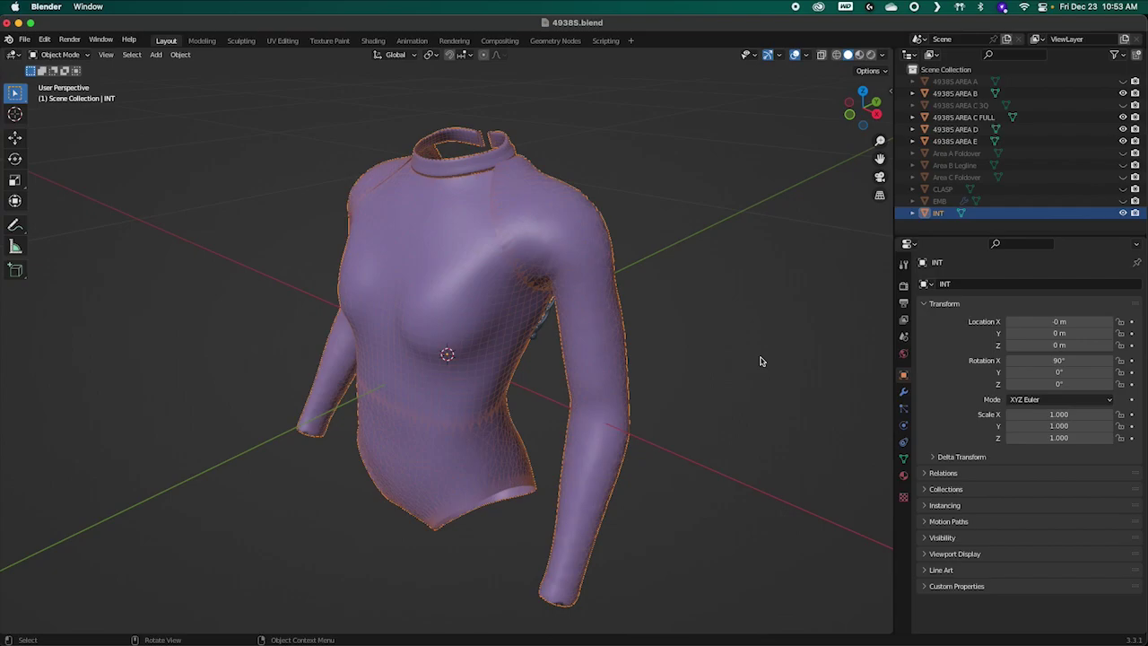
# Step: Enter Edit Mode on INT and display its face normals at size 0.01 to check which way they point
pyautogui.press('Tab')
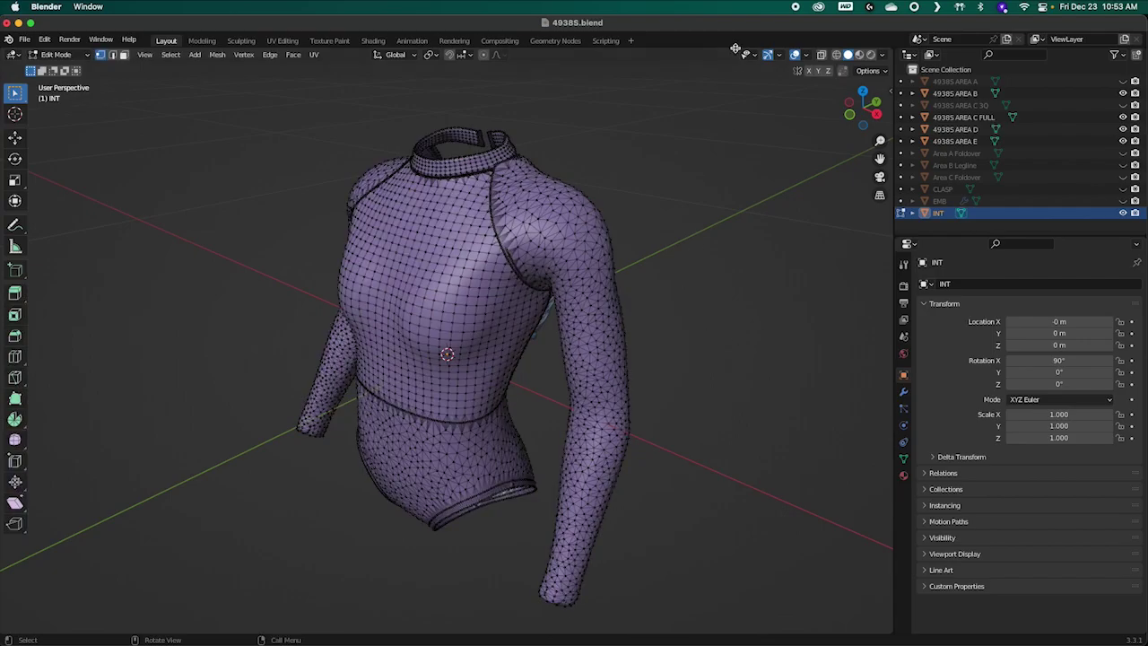
pyautogui.click(806, 54)
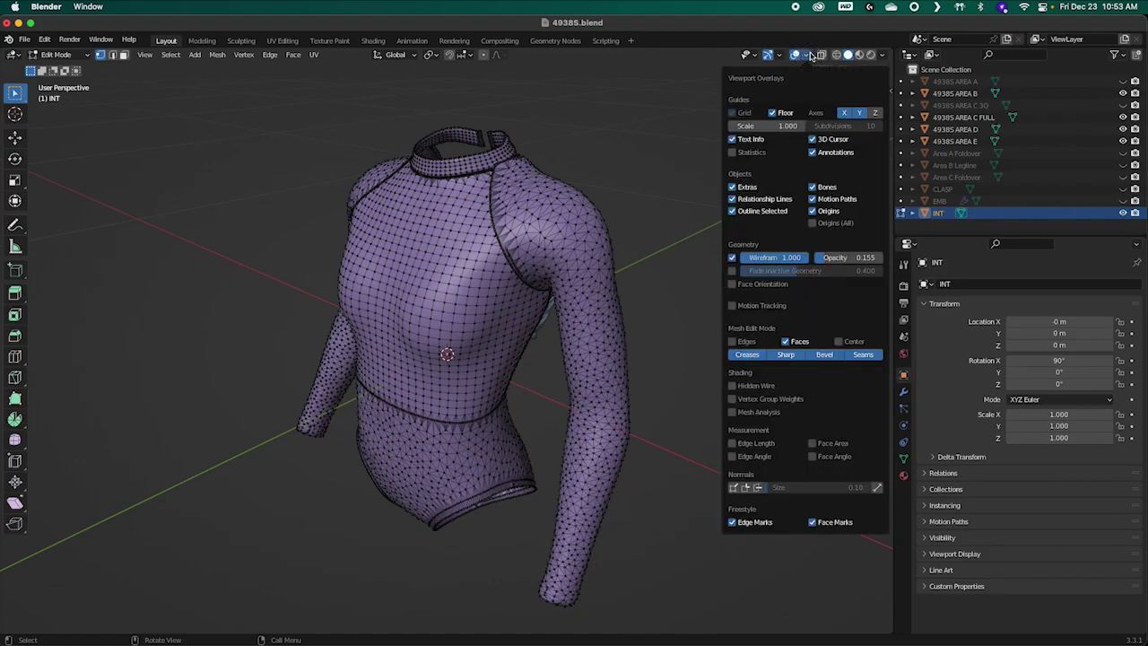
pyautogui.click(759, 488)
pyautogui.click(807, 487)
pyautogui.write('0.01')
pyautogui.press('Return')
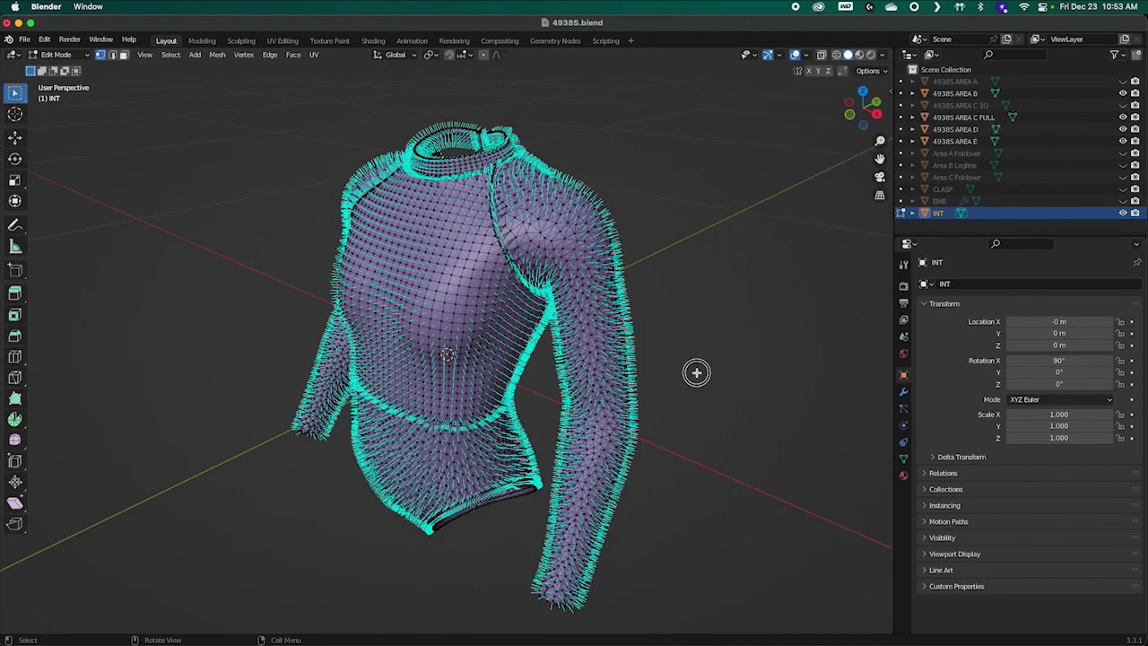
pyautogui.moveTo(684, 340); pyautogui.dragTo(733, 351, button='middle')
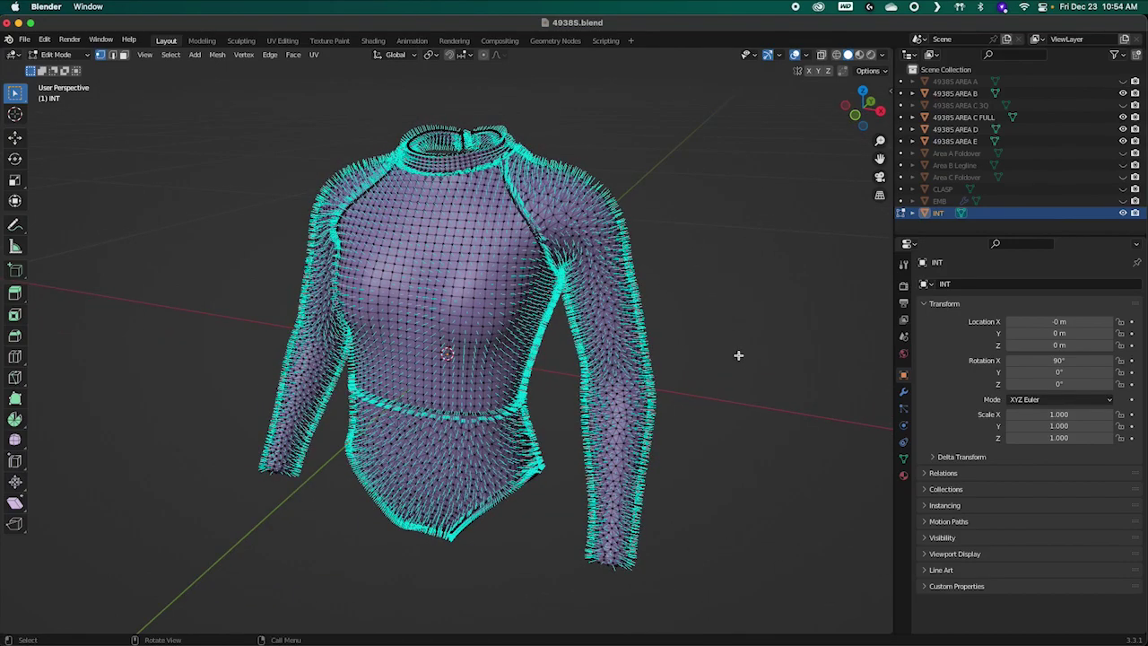
pyautogui.moveTo(802, 329); pyautogui.dragTo(789, 363, button='middle')
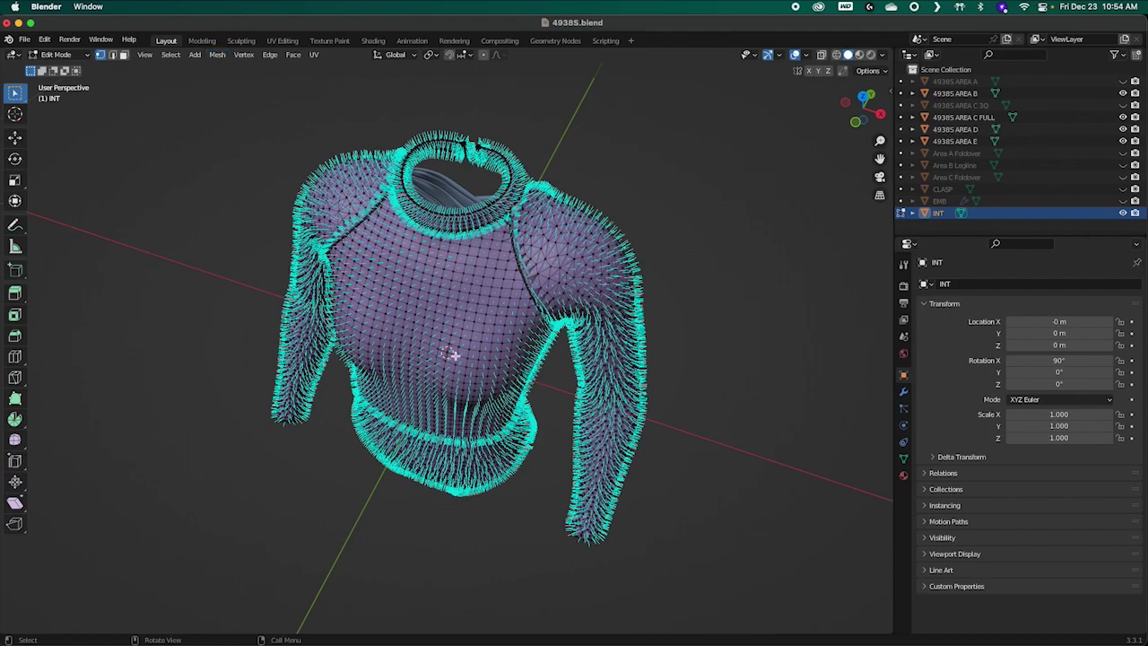
# Step: Select the entire INT mesh, flip its normals to point inward, check them from all sides and return to Object Mode
pyautogui.press('a')
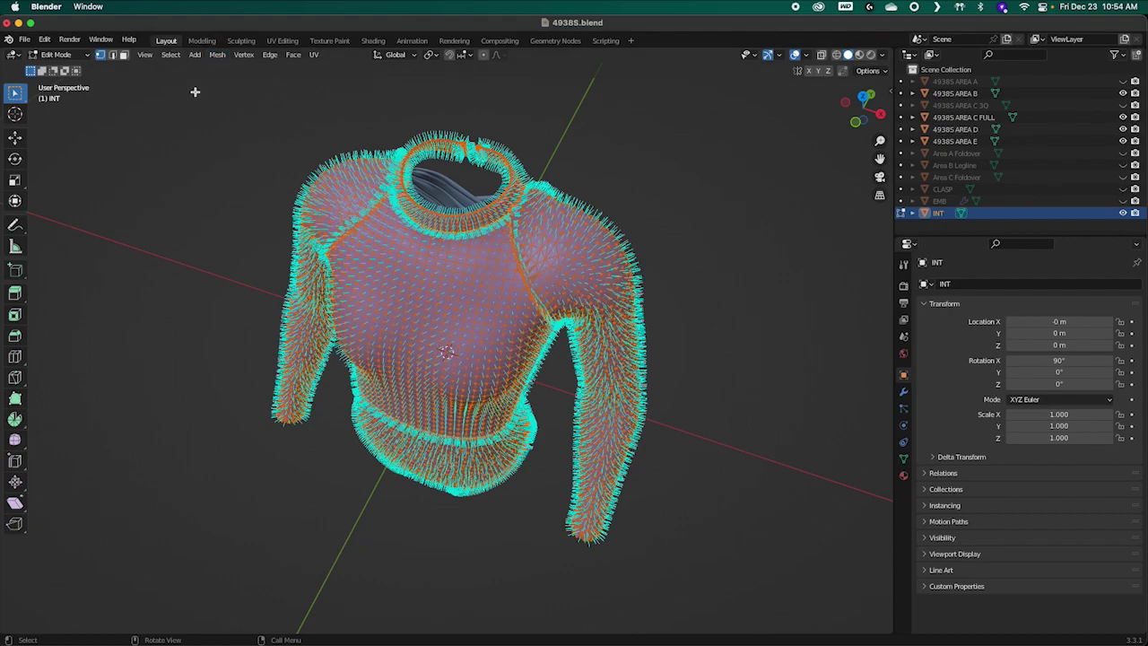
pyautogui.click(170, 54)
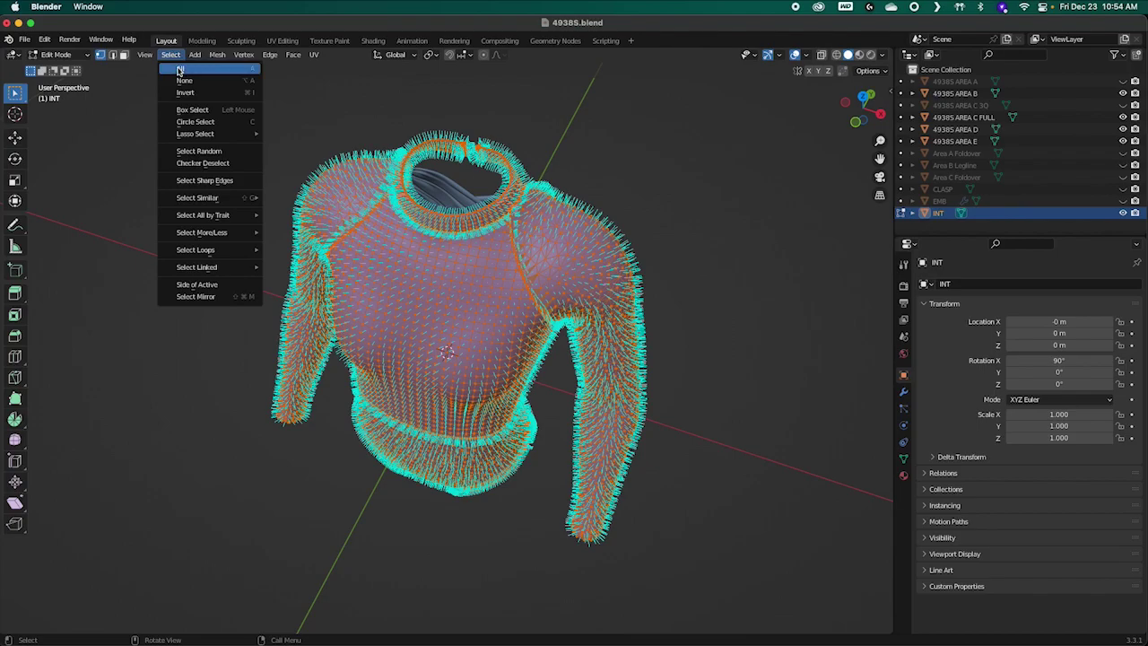
pyautogui.click(184, 73)
pyautogui.click(218, 56)
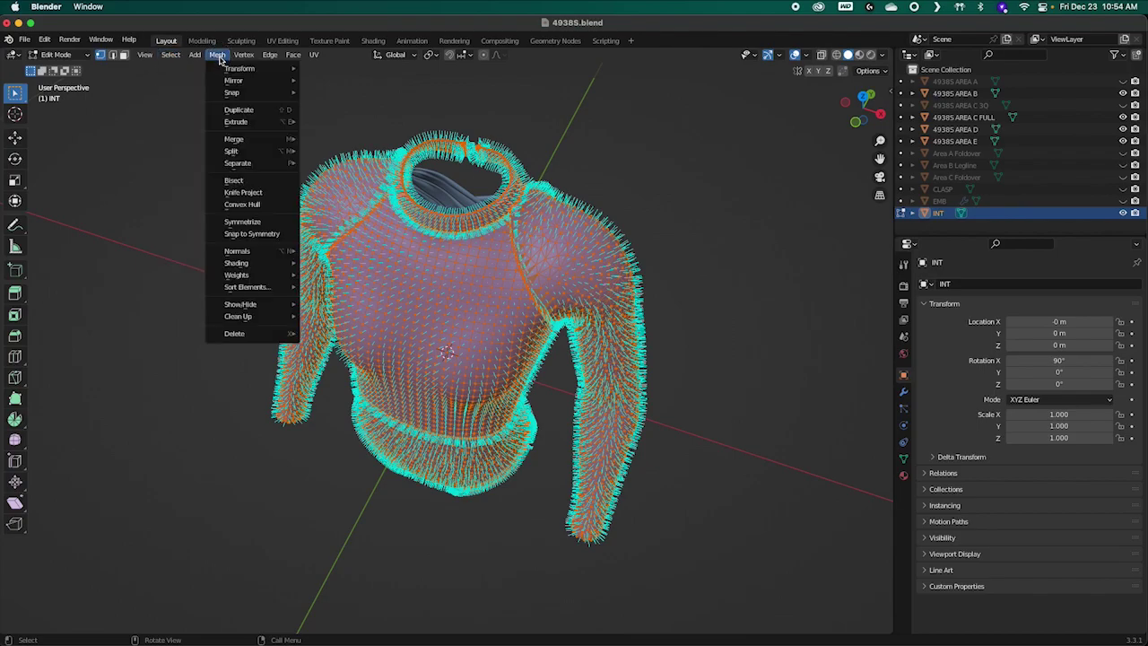
pyautogui.moveTo(246, 253)
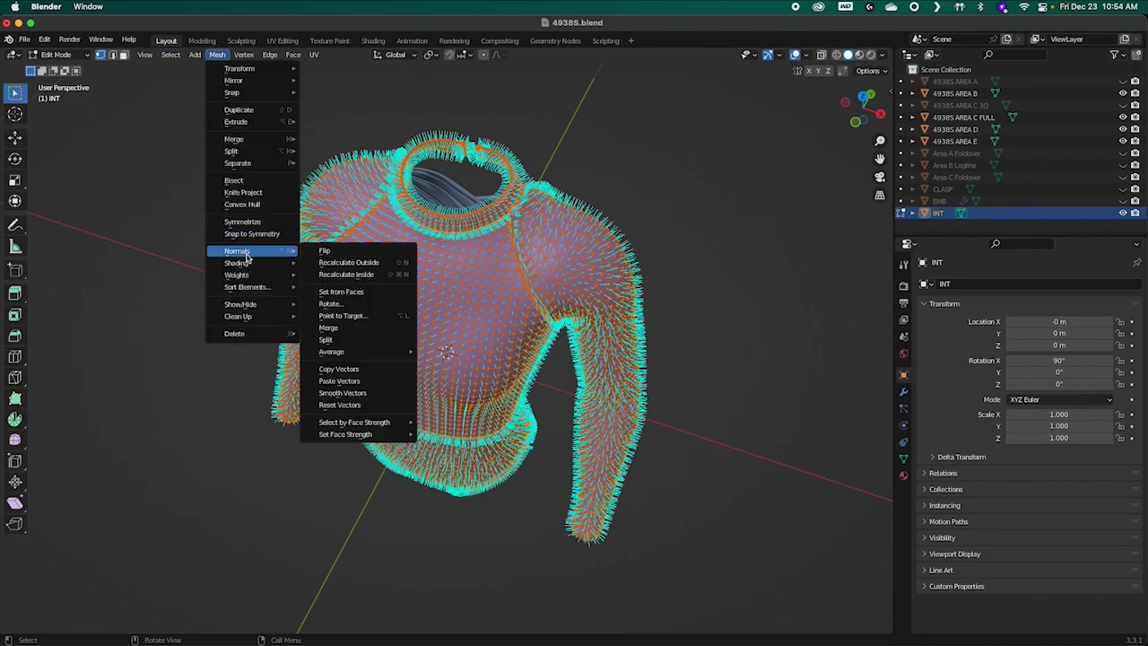
pyautogui.click(334, 252)
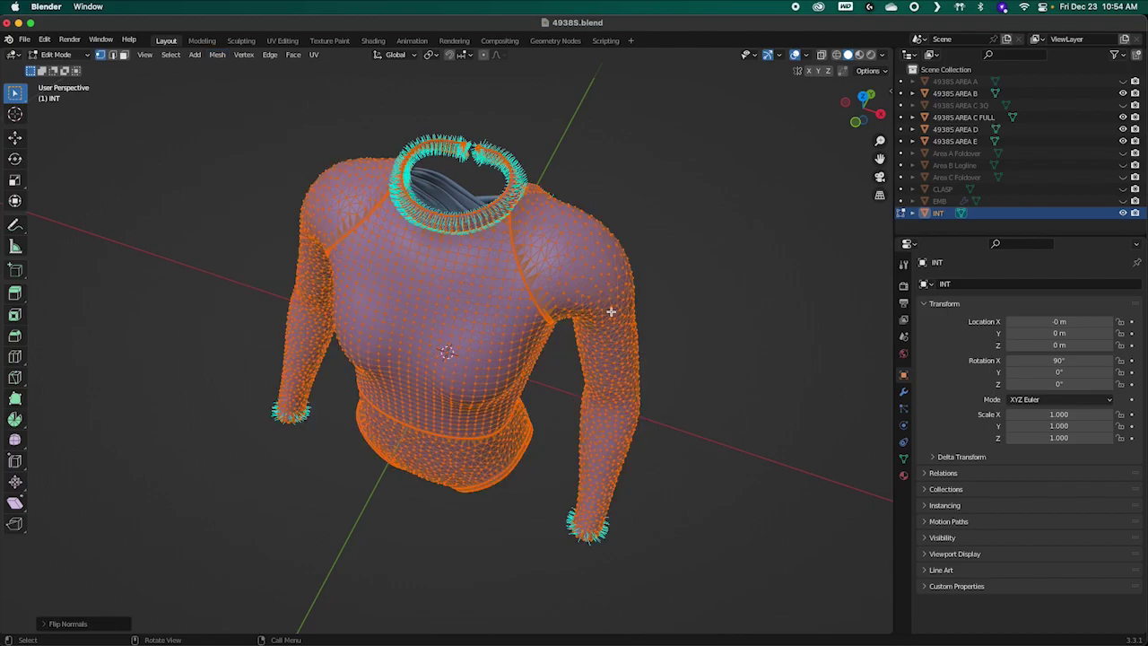
pyautogui.moveTo(732, 316); pyautogui.dragTo(480, 277, button='middle')
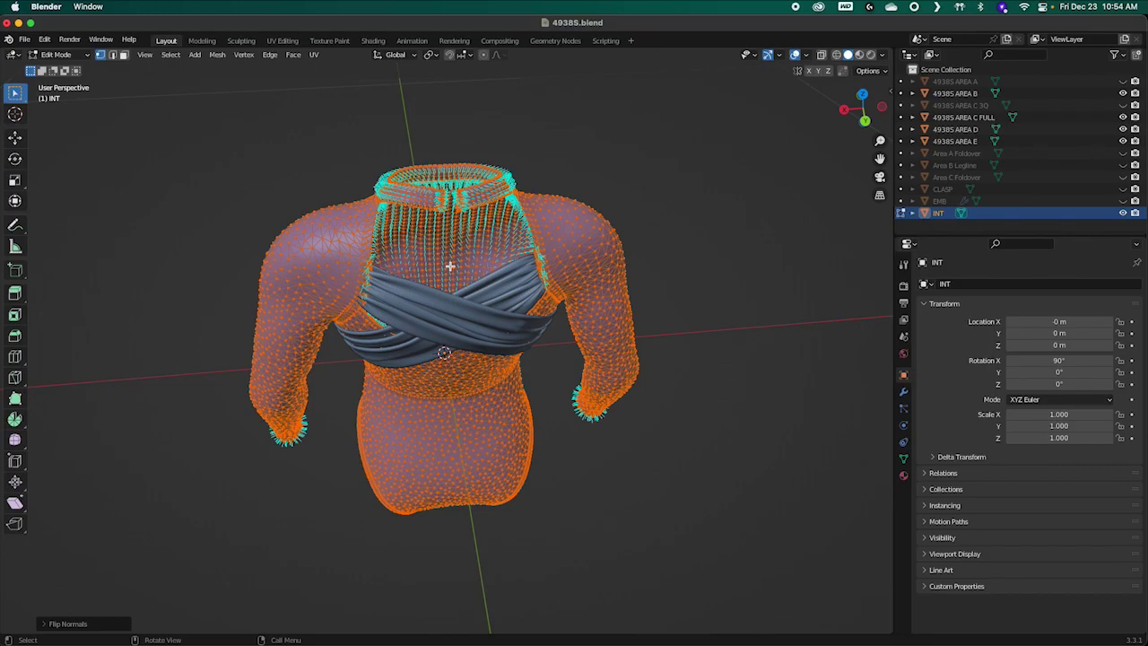
pyautogui.moveTo(743, 307); pyautogui.dragTo(608, 192, button='middle')
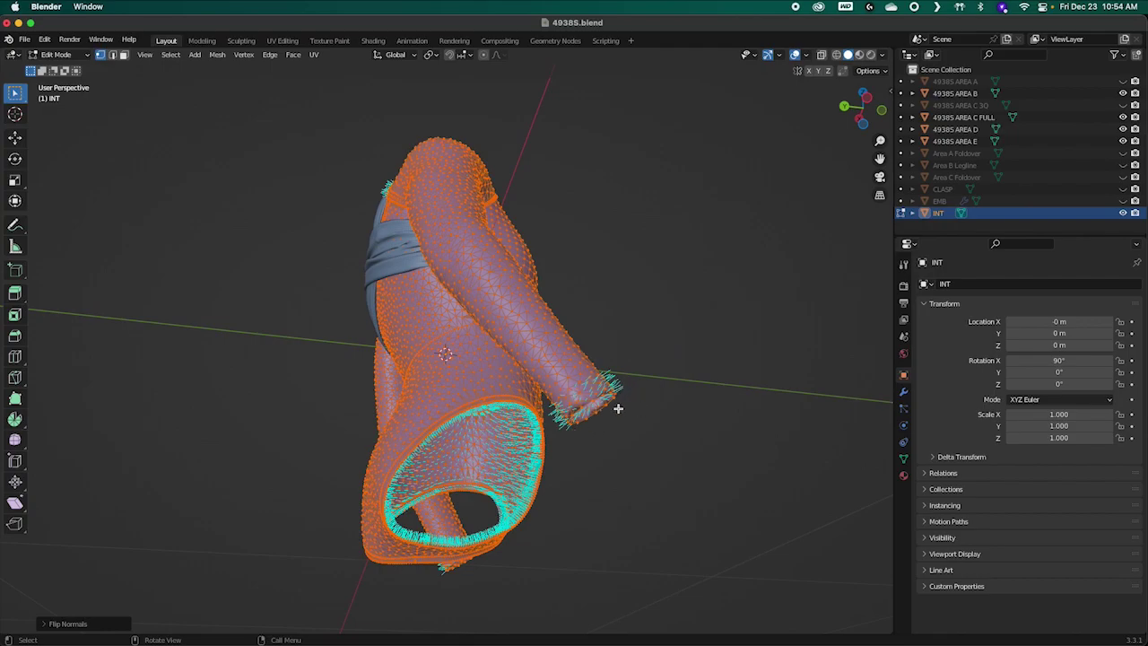
pyautogui.moveTo(651, 422); pyautogui.dragTo(679, 437, button='middle')
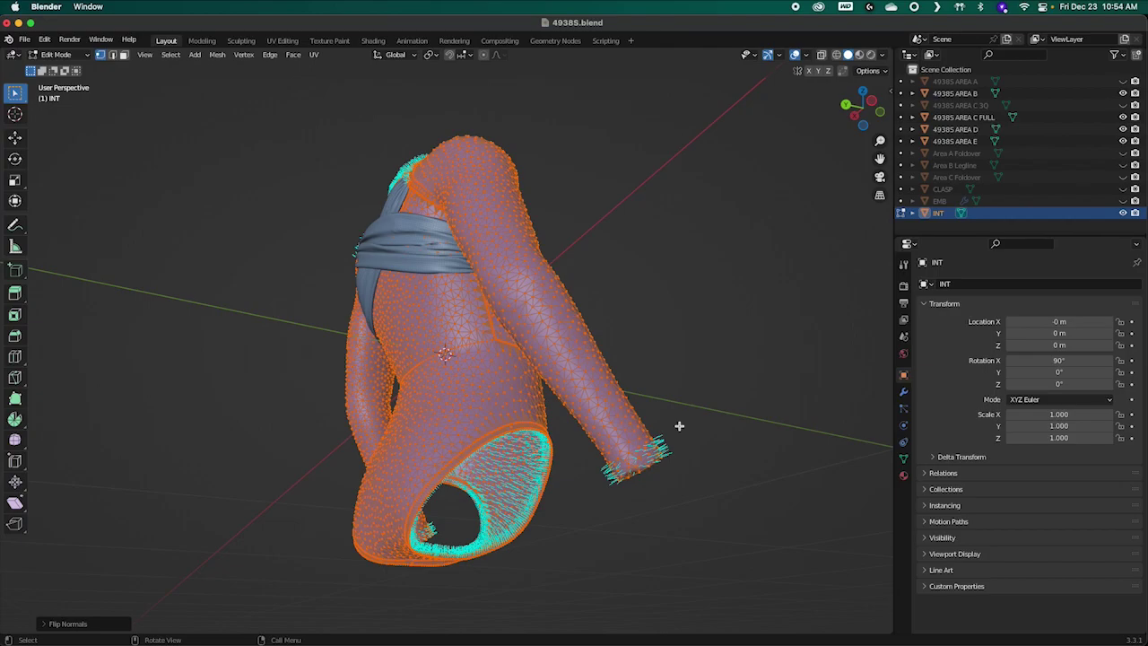
pyautogui.moveTo(505, 340); pyautogui.dragTo(483, 364, button='middle')
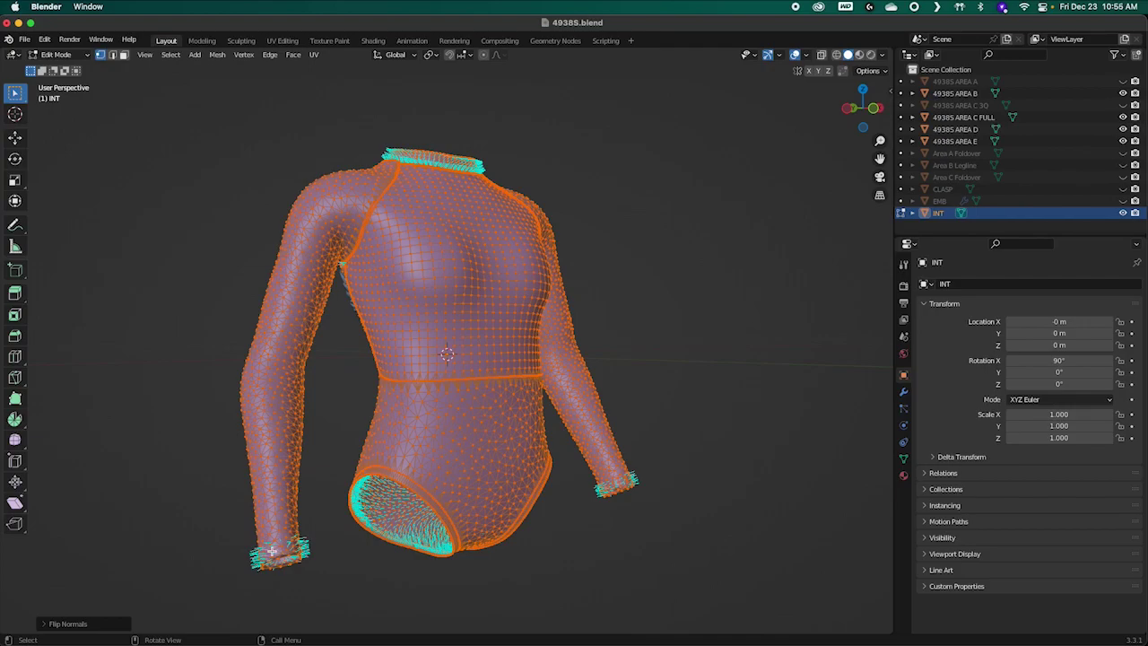
pyautogui.moveTo(684, 359); pyautogui.dragTo(681, 358, button='middle')
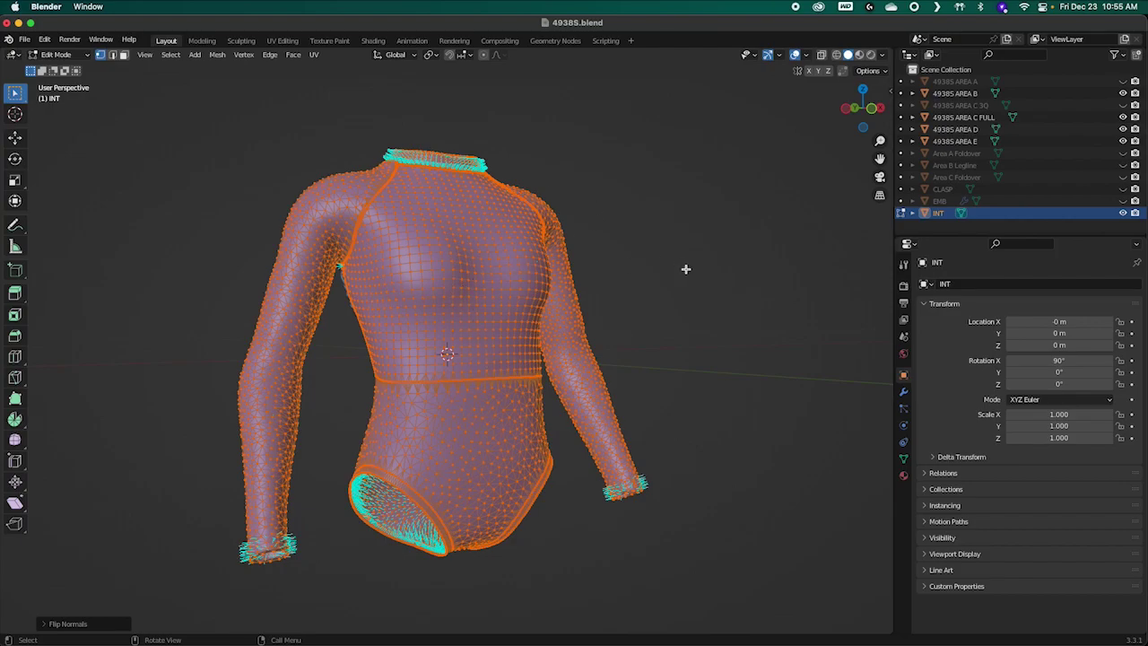
pyautogui.press('Tab')
# Step: Add a Displace modifier to INT with midlevel 0 and strength 0.0001
pyautogui.moveTo(684, 266); pyautogui.dragTo(664, 304, button='middle')
pyautogui.click(903, 392)
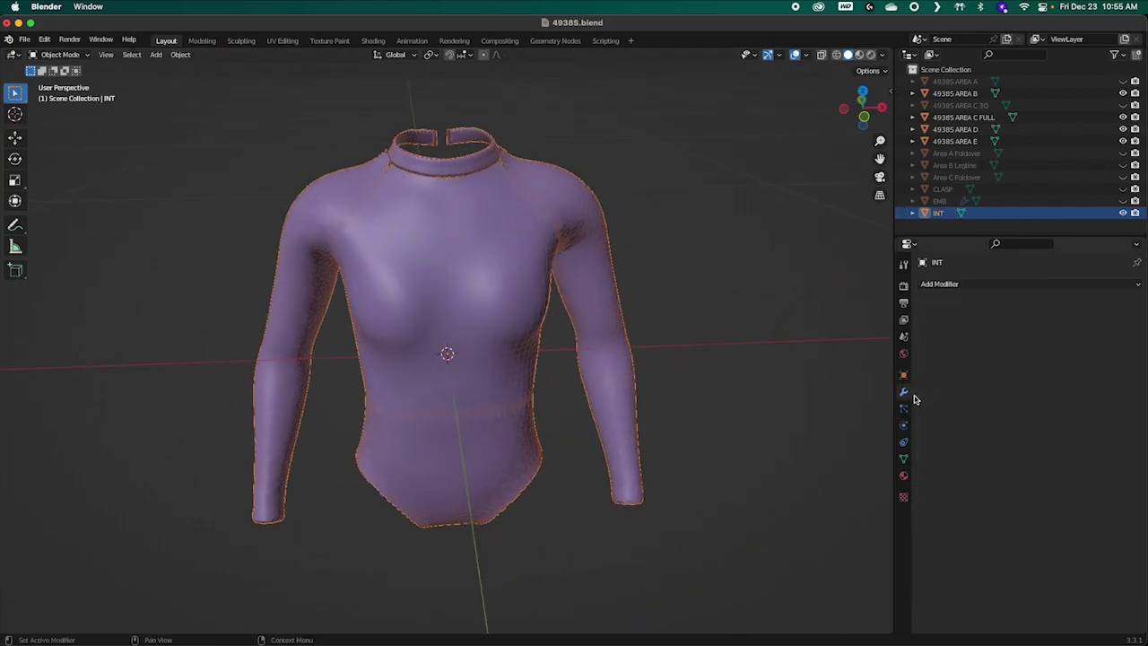
pyautogui.click(954, 286)
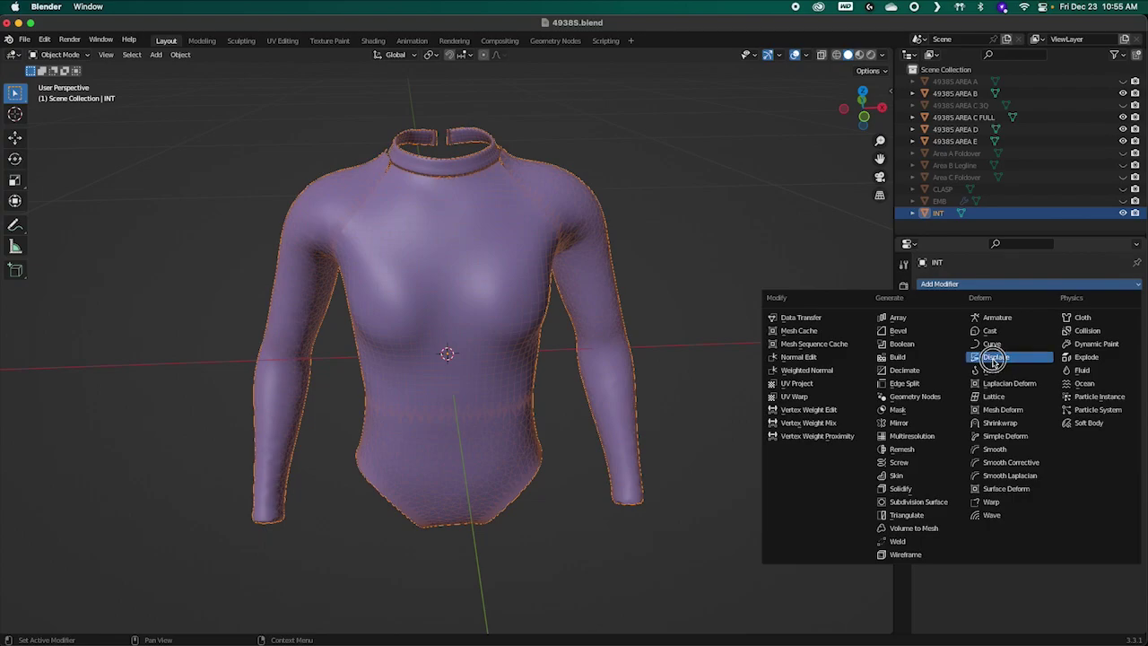
pyautogui.click(992, 359)
pyautogui.click(1083, 392)
pyautogui.write('0')
pyautogui.press('Return')
pyautogui.click(1056, 379)
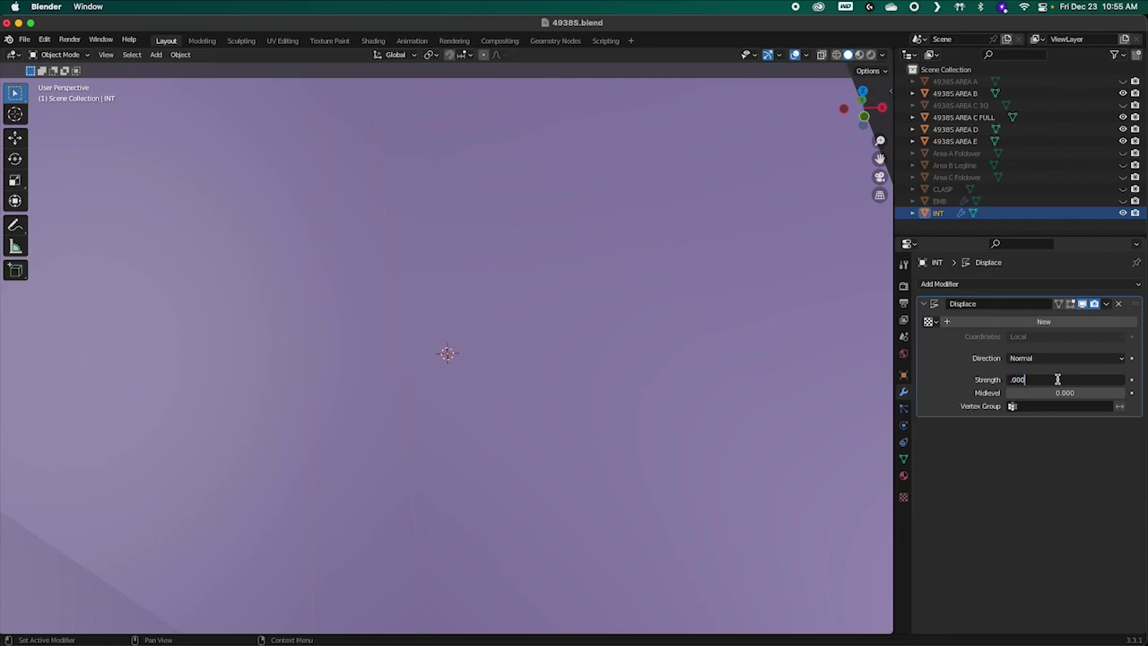
pyautogui.write('.0001')
pyautogui.press('Return')
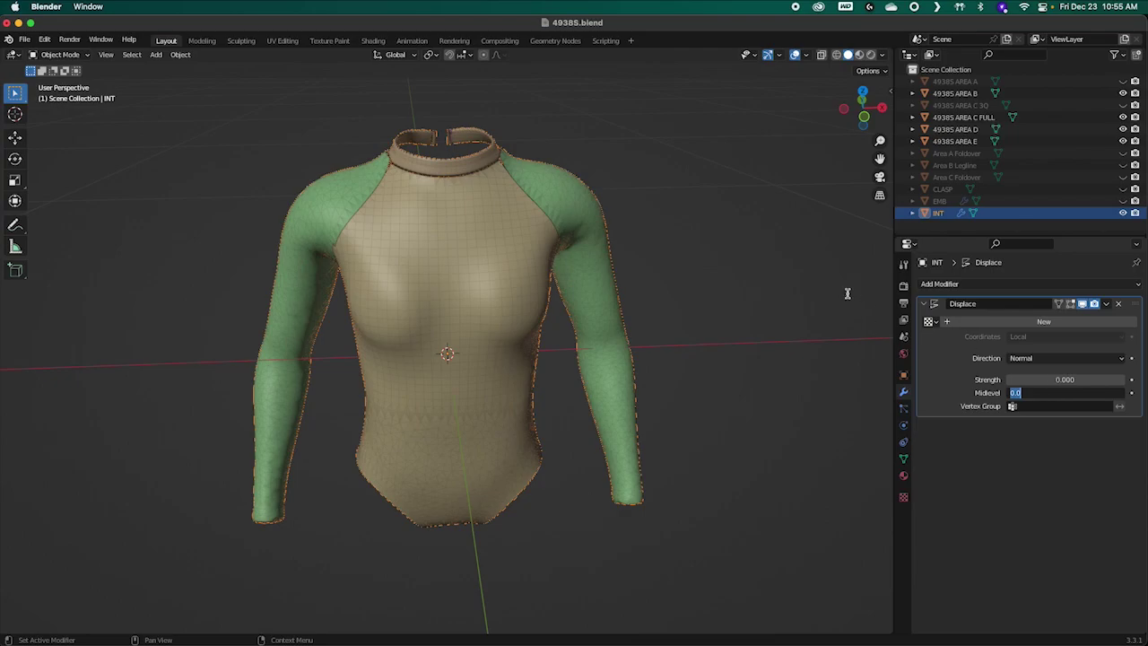
# Step: Examine the displaced INT object from the front, the back and inside the garment to check how it sits against the area pieces
pyautogui.moveTo(793, 306); pyautogui.dragTo(602, 322, button='middle')
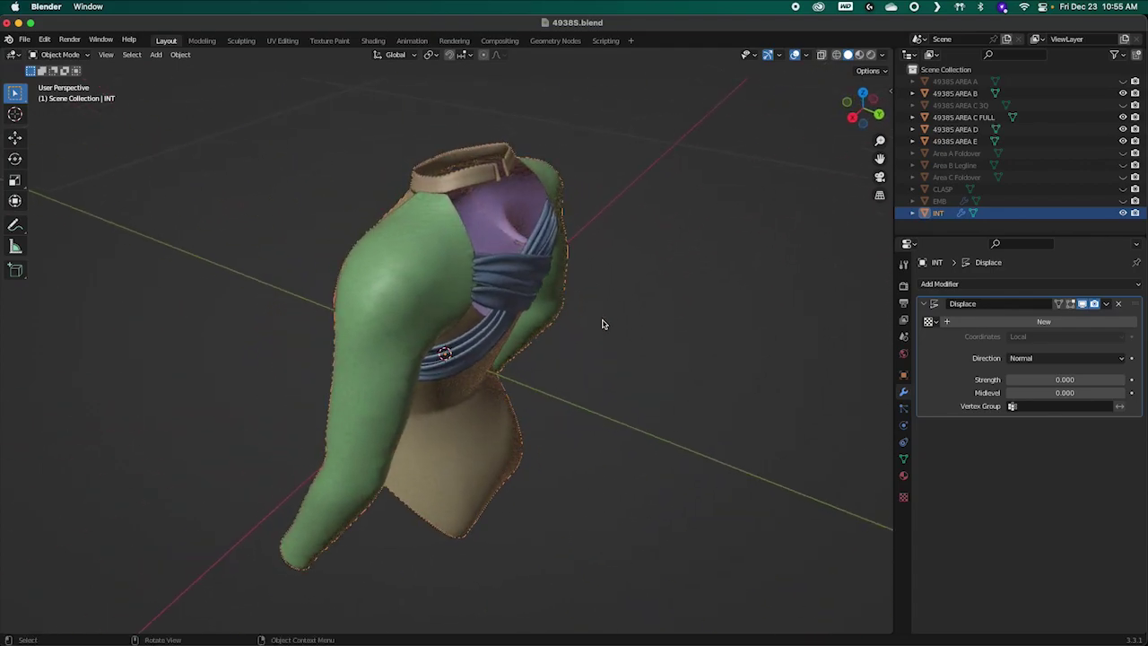
pyautogui.moveTo(556, 257); pyautogui.dragTo(502, 251, button='middle')
pyautogui.scroll(5, 477, 247)
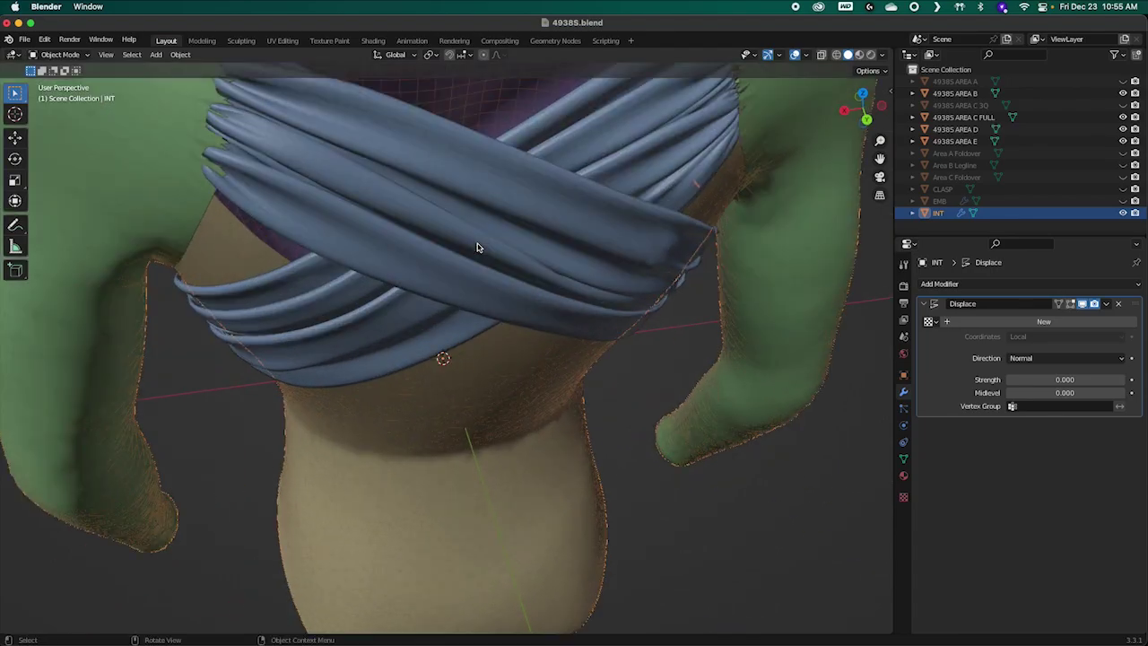
pyautogui.scroll(6, 485, 200)
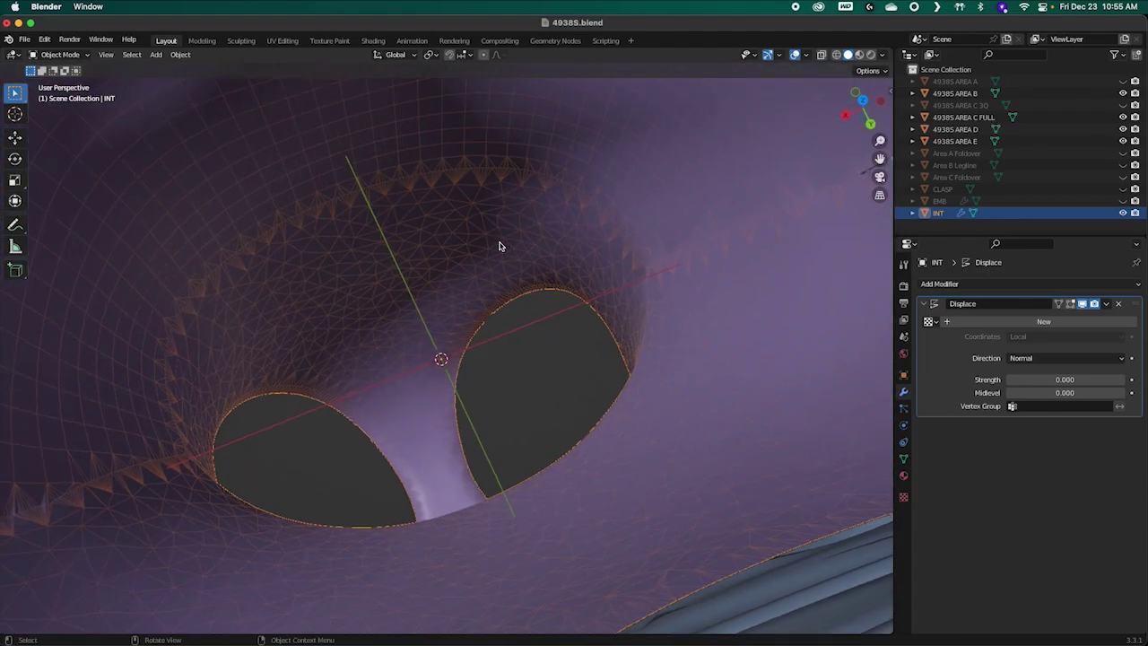
pyautogui.click(925, 214)
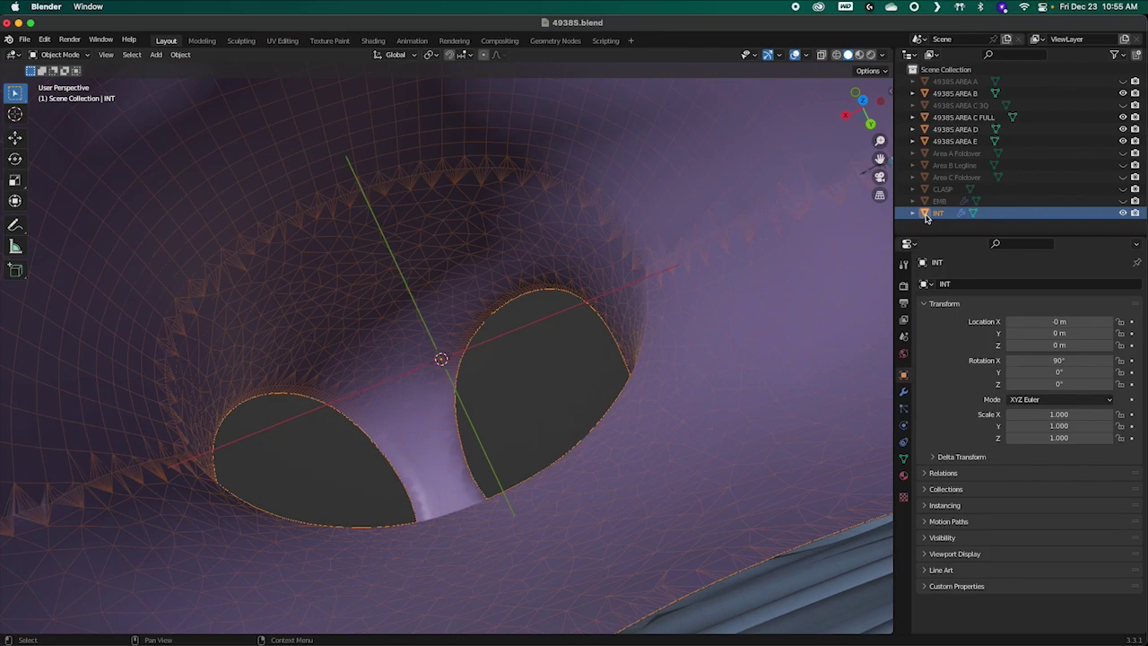
pyautogui.moveTo(561, 334); pyautogui.dragTo(630, 318, button='middle')
pyautogui.scroll(-5, 594, 302)
pyautogui.scroll(-5, 584, 298)
pyautogui.scroll(-2, 476, 316)
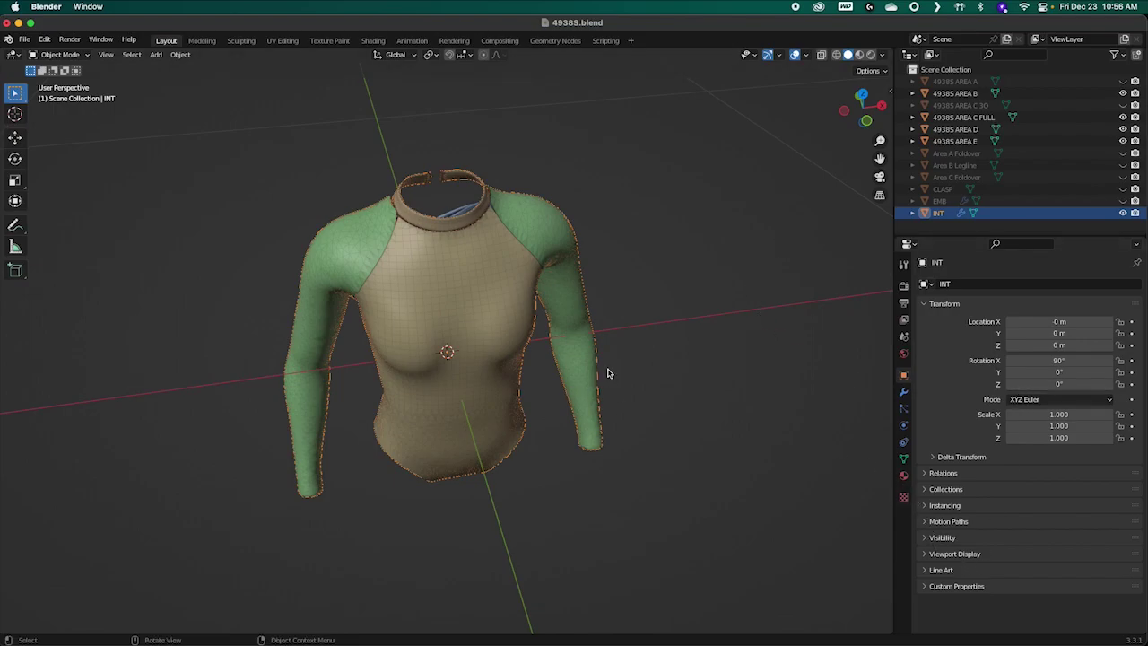
pyautogui.moveTo(607, 374); pyautogui.dragTo(506, 323, button='middle')
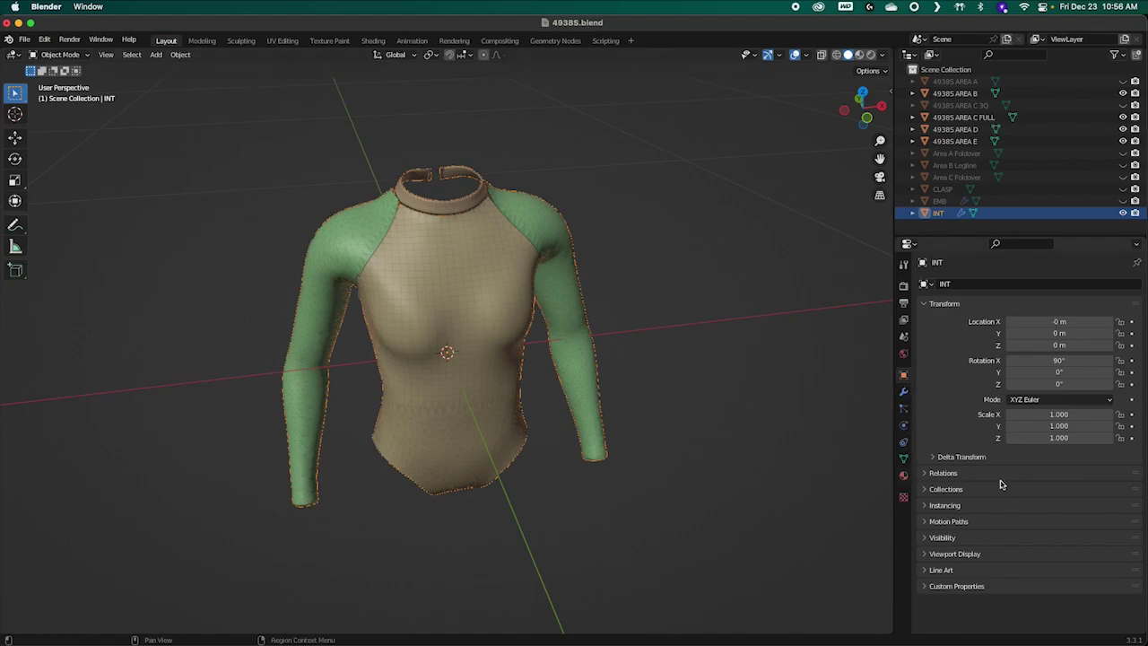
# Step: Set the strength of INT's Displace modifier to 0.0002, leaving the midlevel at 0
pyautogui.click(903, 392)
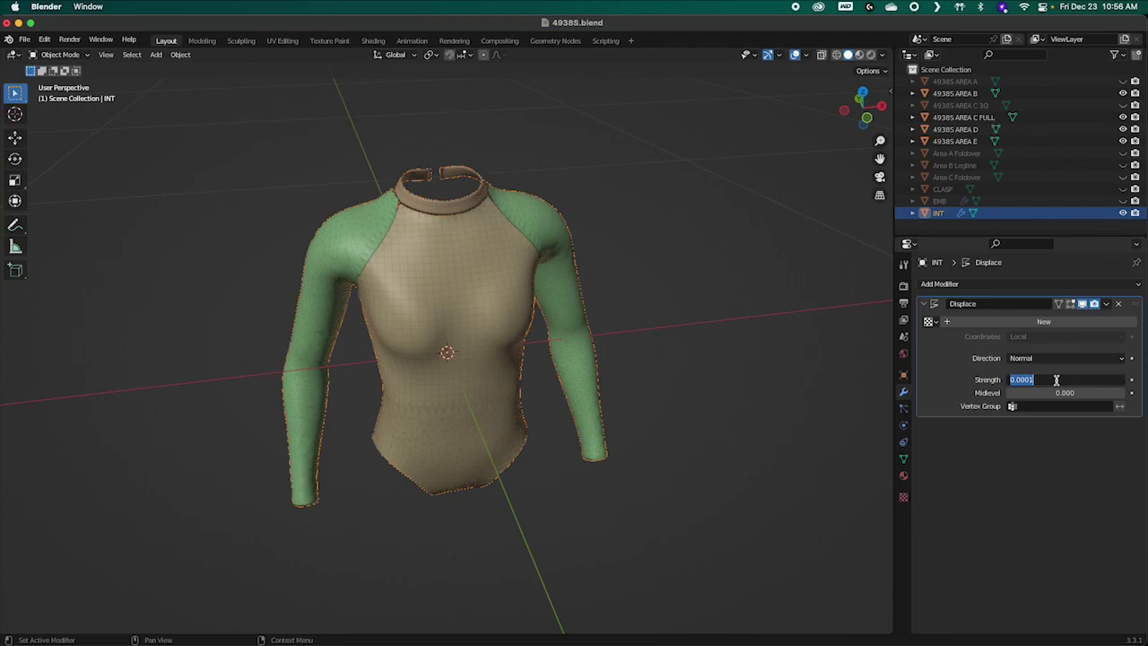
pyautogui.click(1048, 379)
pyautogui.press('Tab')
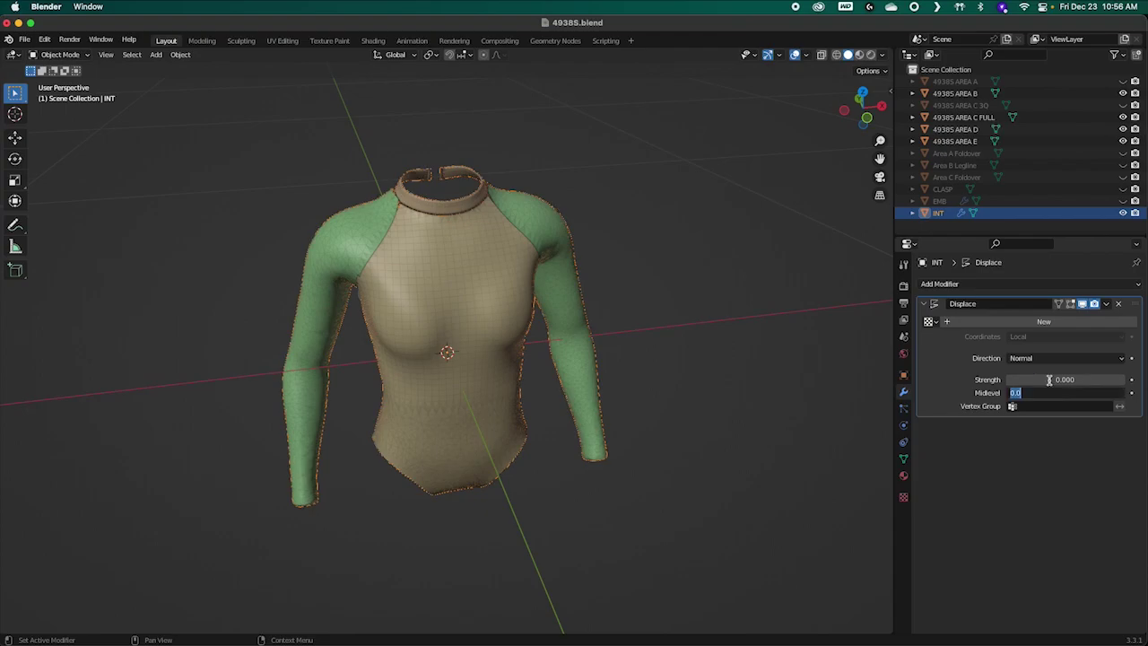
pyautogui.press('Return')
pyautogui.click(1054, 380)
pyautogui.write('0.0002')
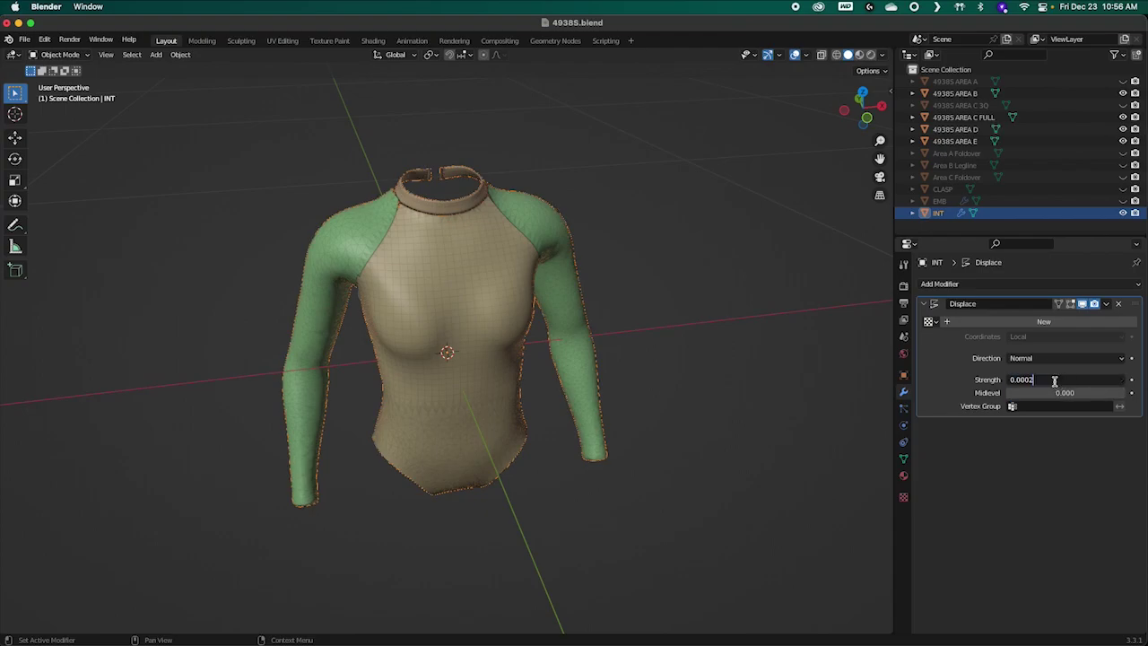
pyautogui.press('Tab')
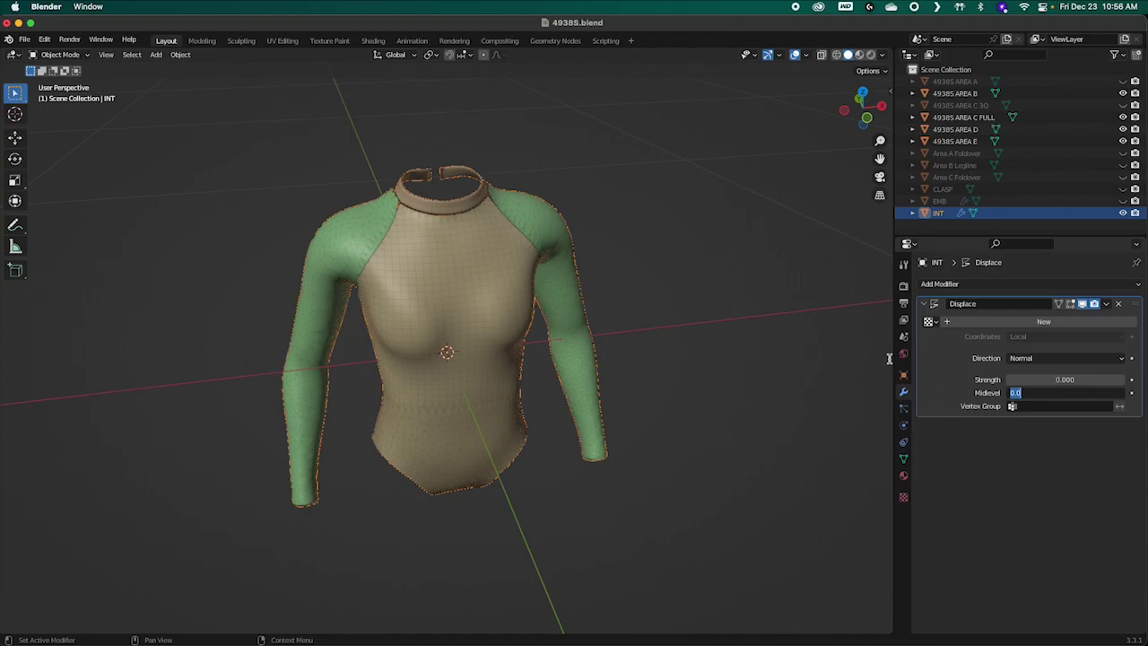
pyautogui.press('Return')
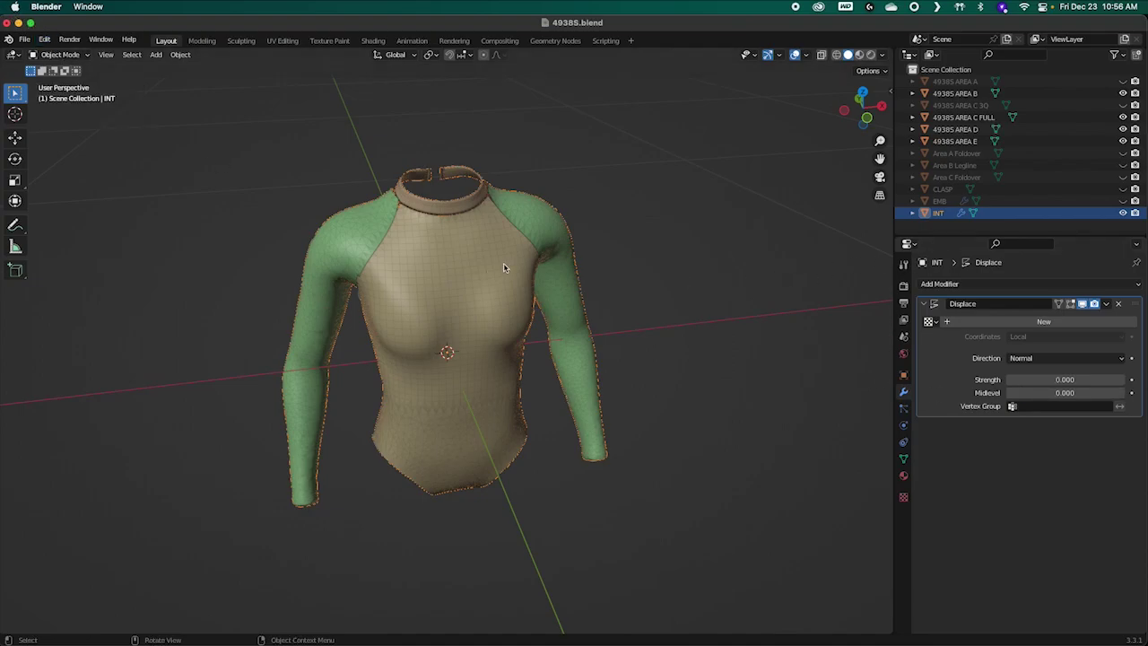
# Step: Deselect INT and unhide 4938S AREA A, Area A Foldover, Area B Legline, Area C Foldover and CLASP, keeping EMB hidden
pyautogui.click(672, 249)
pyautogui.moveTo(702, 259); pyautogui.dragTo(641, 258, button='middle')
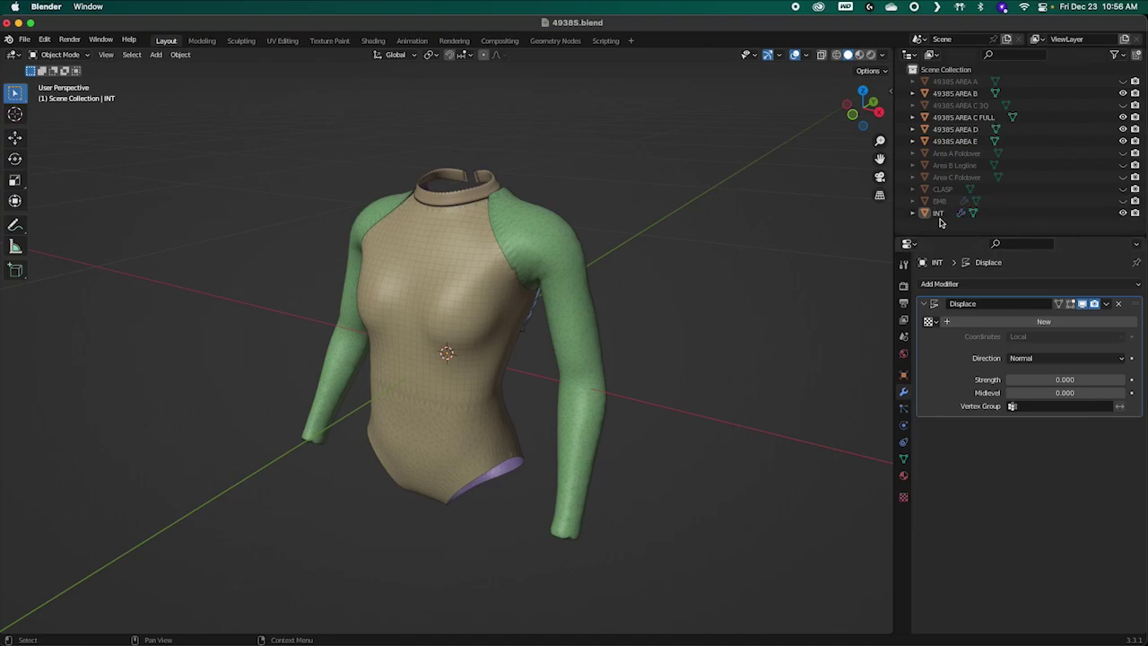
pyautogui.click(1123, 82)
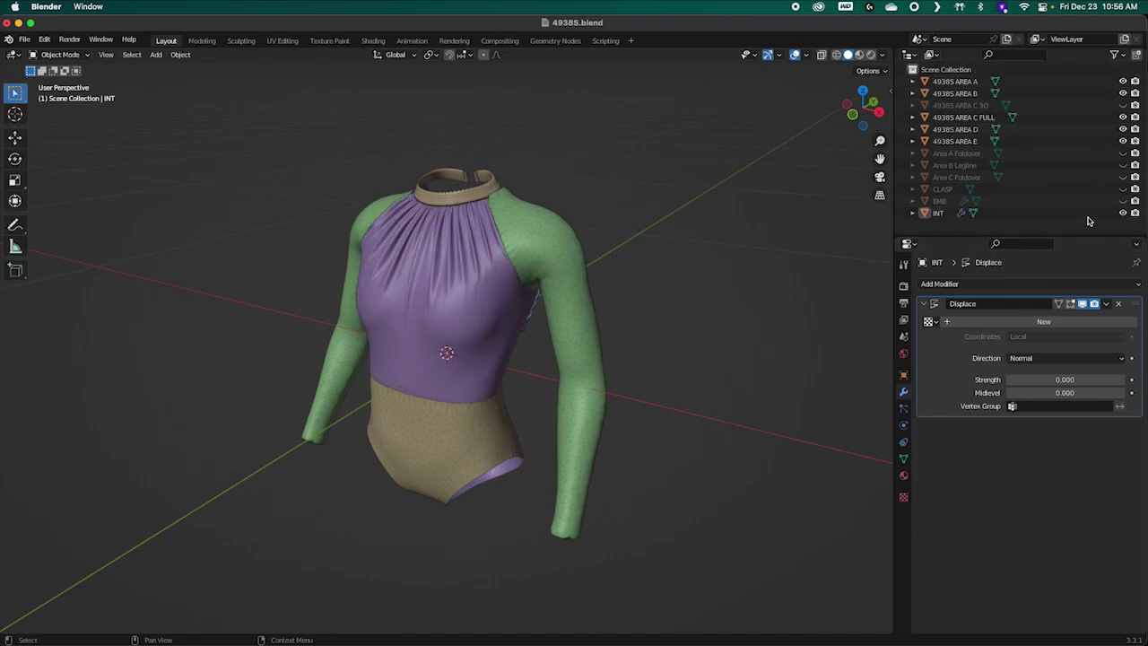
pyautogui.moveTo(1123, 154); pyautogui.dragTo(1125, 201)
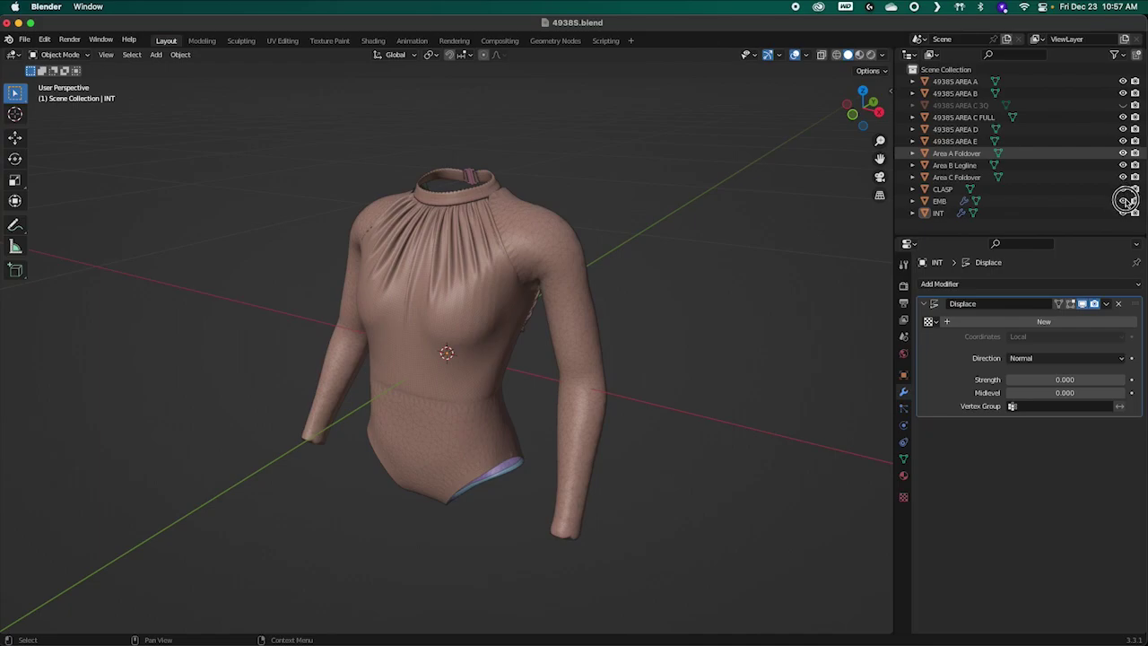
pyautogui.click(1124, 201)
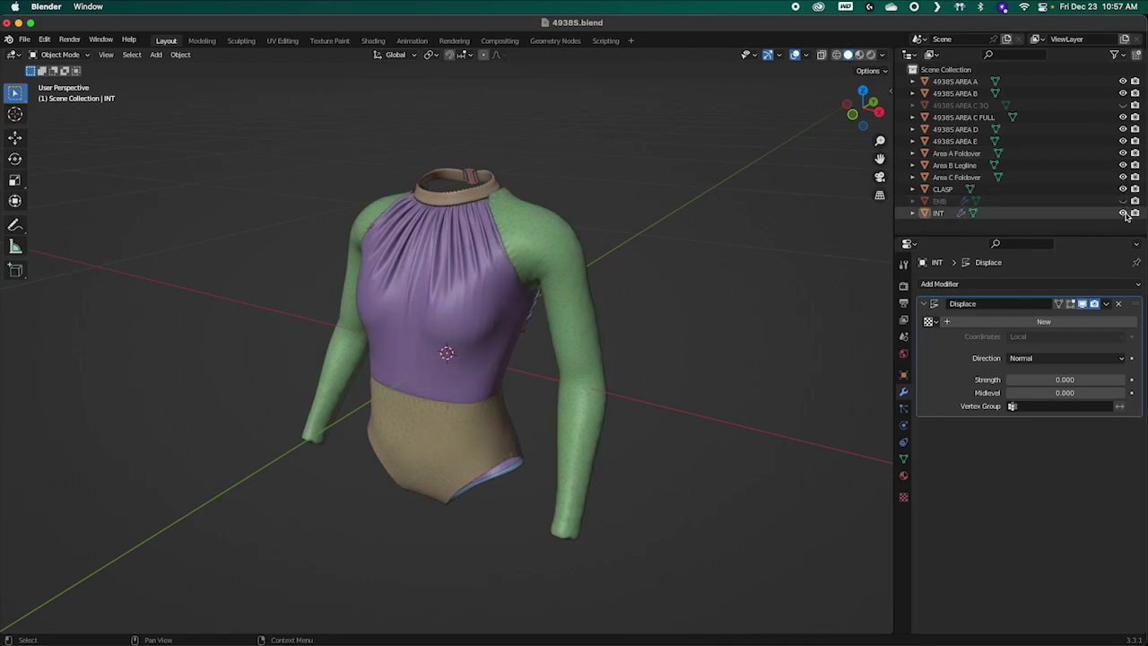
# Step: Hide 4938S AREA B, AREA C FULL, AREA D and AREA E to expose the INT object underneath
pyautogui.moveTo(697, 297); pyautogui.dragTo(444, 314, button='middle')
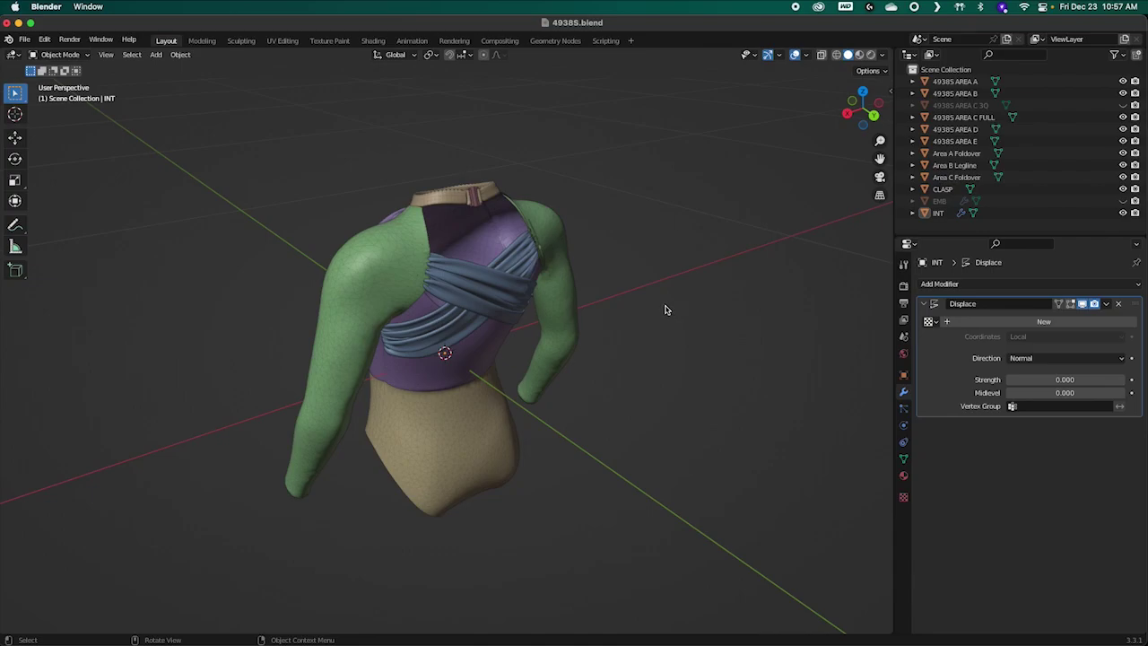
pyautogui.moveTo(637, 305); pyautogui.dragTo(659, 314, button='middle')
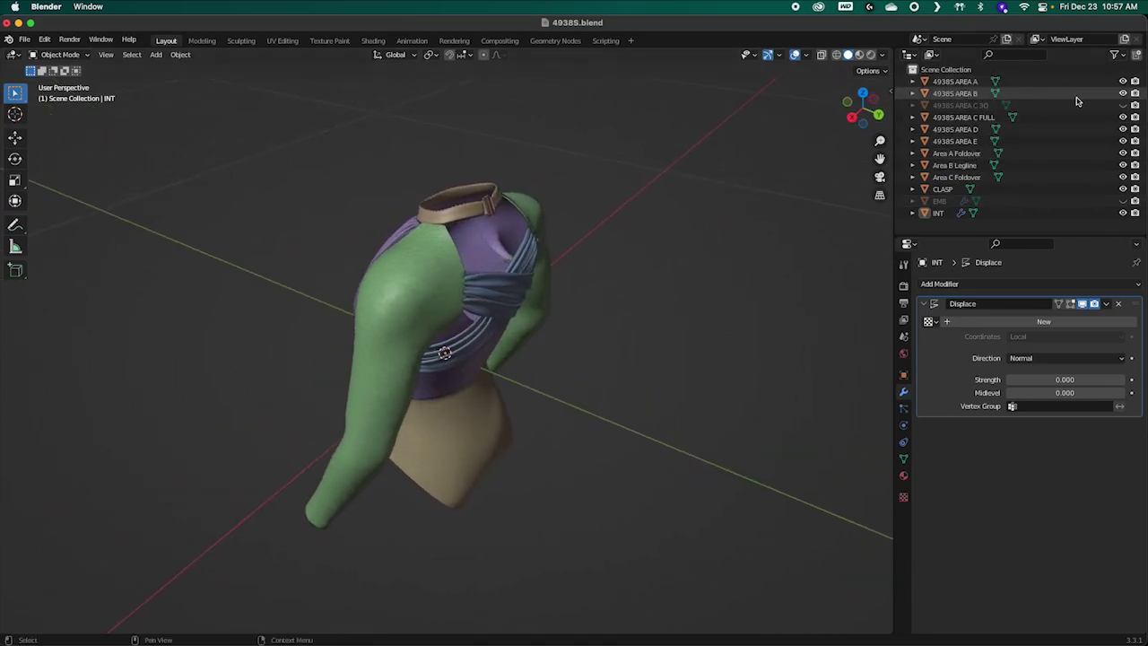
pyautogui.click(1122, 93)
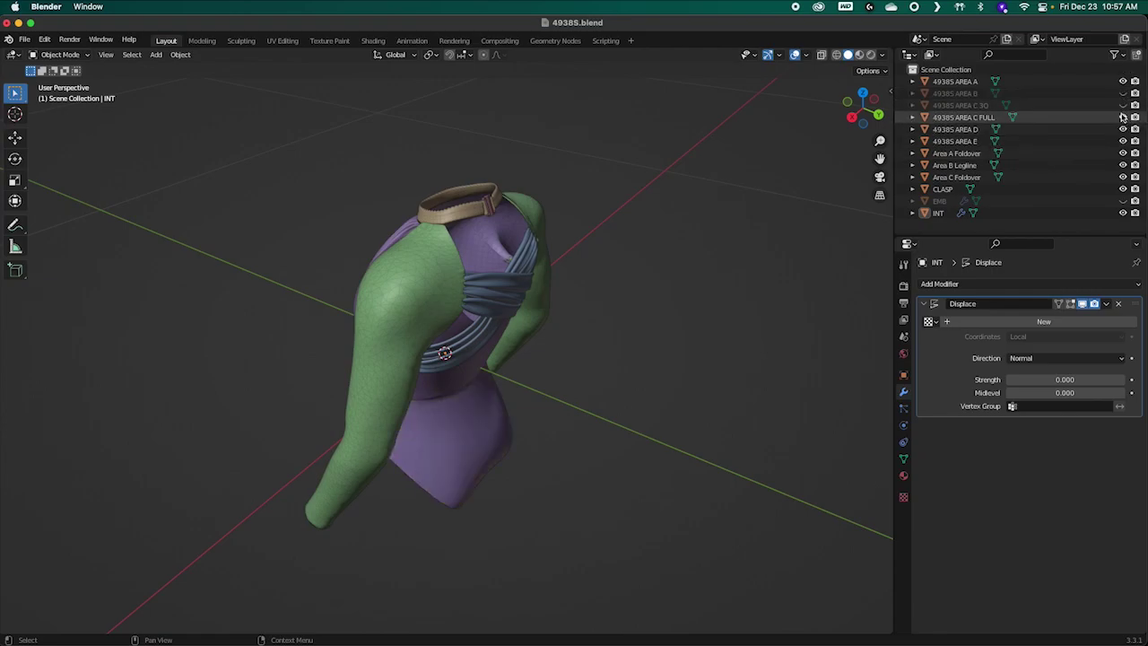
pyautogui.click(1122, 118)
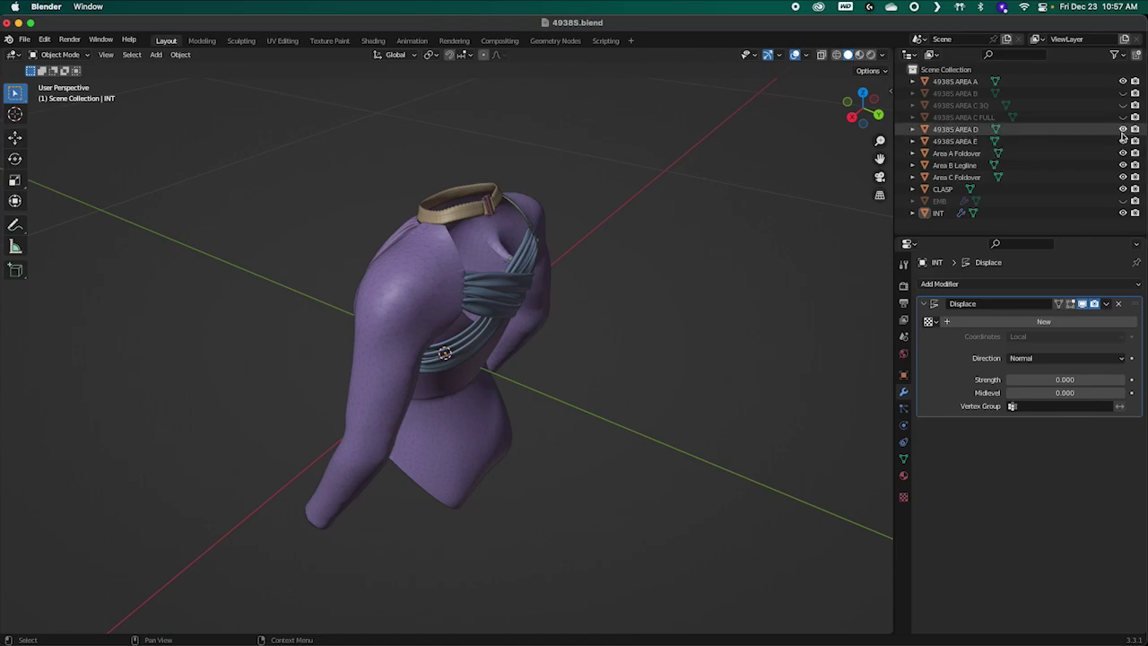
pyautogui.click(1123, 130)
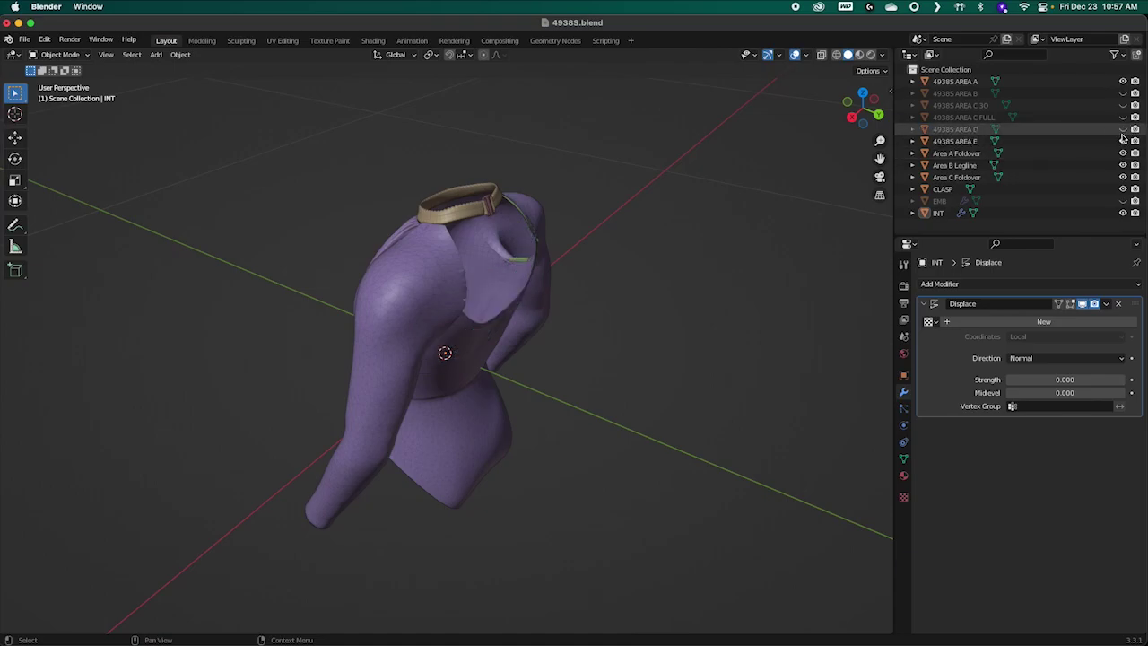
pyautogui.click(1122, 142)
pyautogui.moveTo(665, 320); pyautogui.dragTo(750, 317, button='middle')
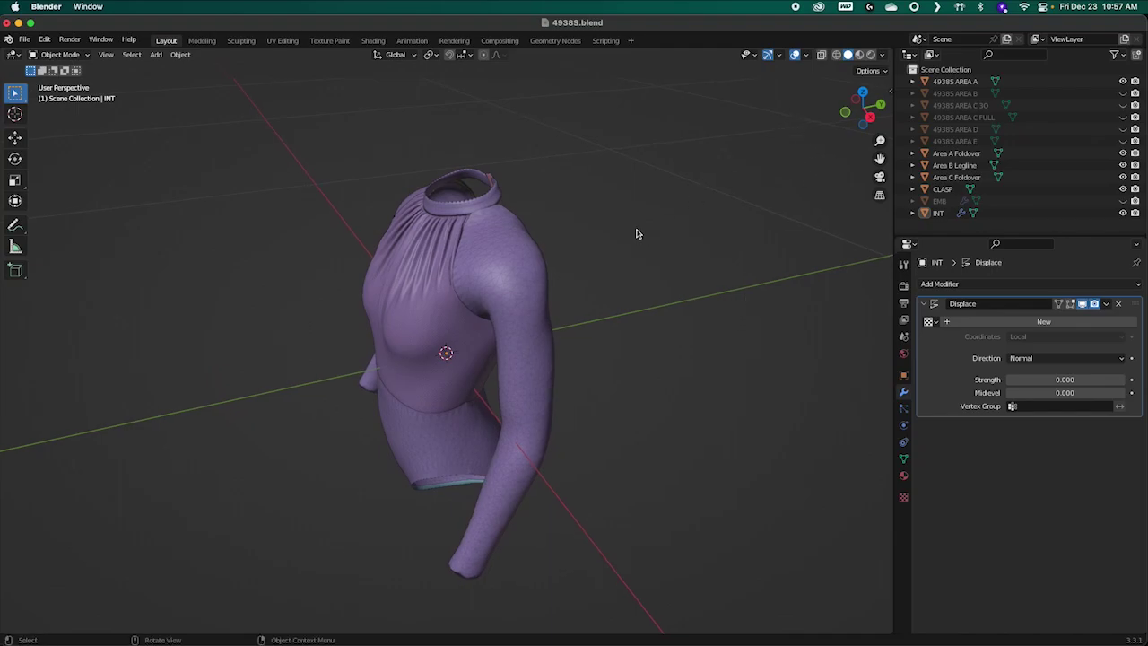
# Step: Try Material Preview and the Texture, Object and Single solid-view colour options on the garment, returning to Solid shading with Random colours
pyautogui.moveTo(636, 234); pyautogui.dragTo(684, 233, button='middle')
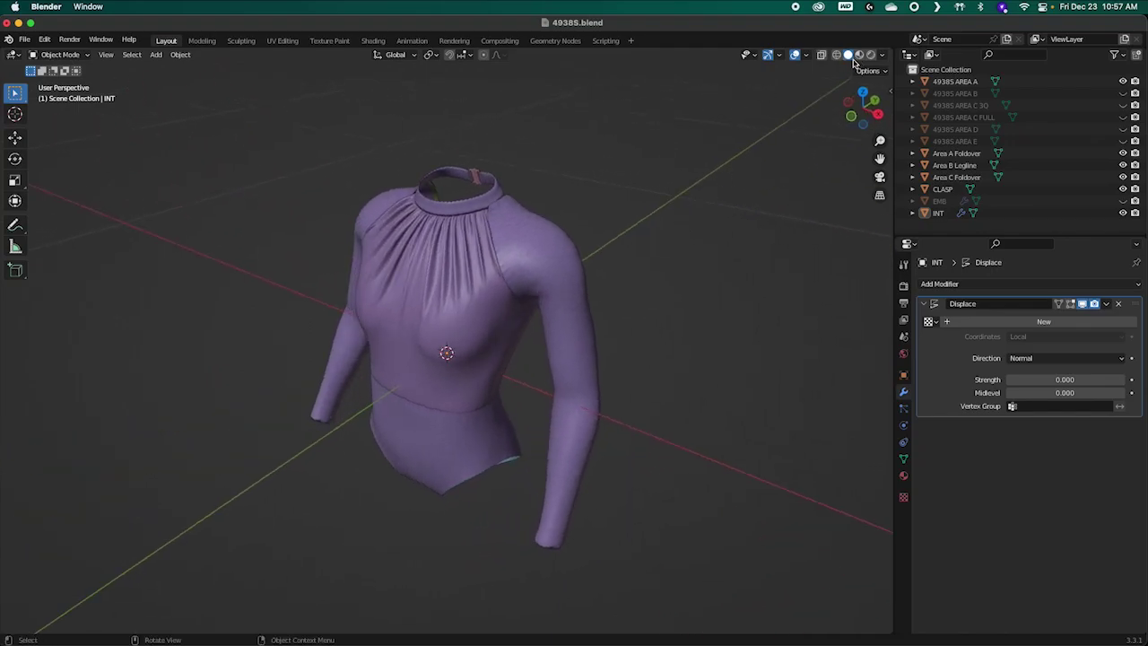
pyautogui.moveTo(561, 271); pyautogui.dragTo(454, 302, button='middle')
pyautogui.scroll(5, 454, 302)
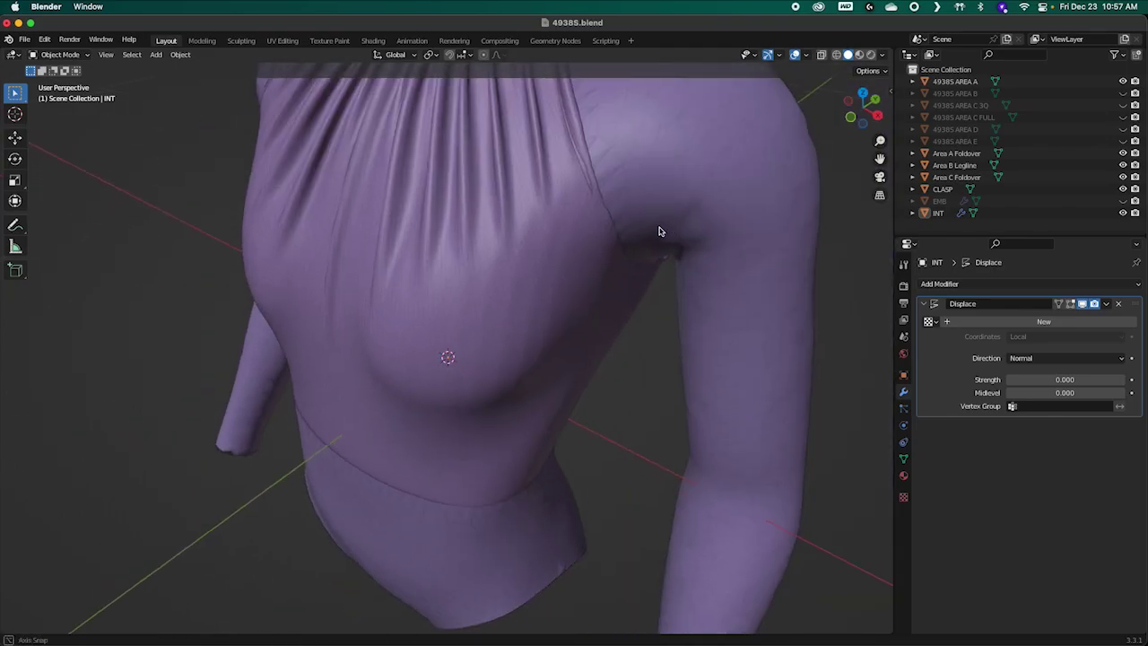
pyautogui.moveTo(659, 231); pyautogui.dragTo(619, 243, button='middle')
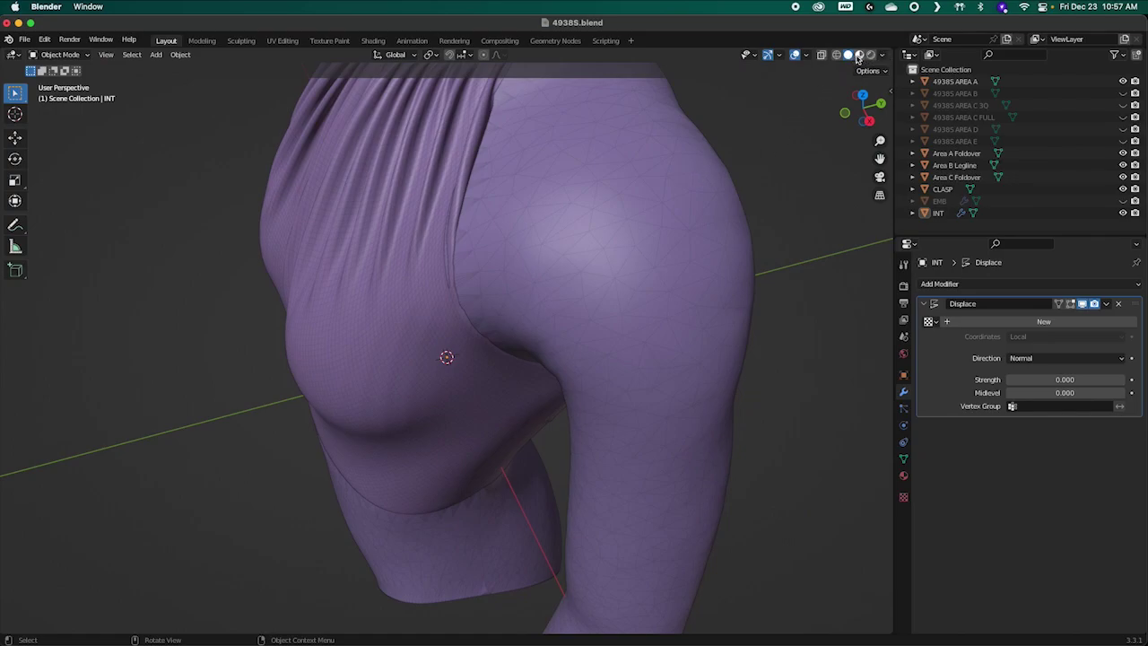
pyautogui.click(858, 55)
pyautogui.click(849, 56)
pyautogui.click(884, 56)
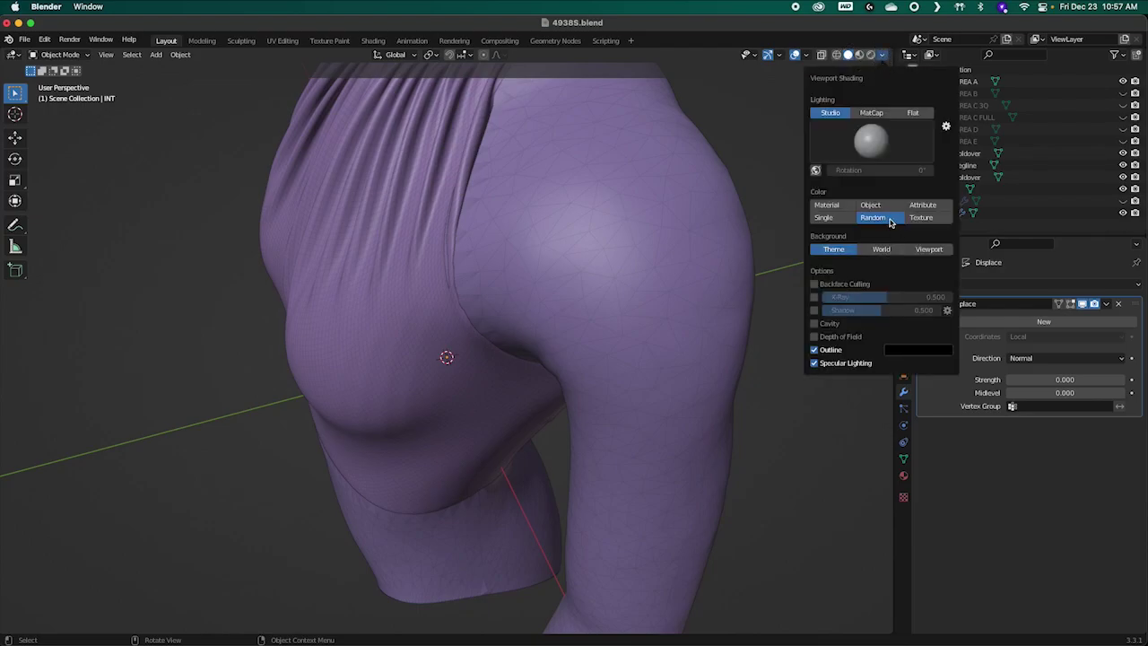
pyautogui.click(919, 218)
pyautogui.click(883, 221)
pyautogui.click(879, 210)
pyautogui.click(871, 218)
pyautogui.click(823, 218)
pyautogui.click(871, 218)
# Step: Hide Area C Foldover, Area B Legline and CLASP so only 4938S AREA A, Area A Foldover and INT are shown
pyautogui.moveTo(761, 187); pyautogui.dragTo(384, 258, button='middle')
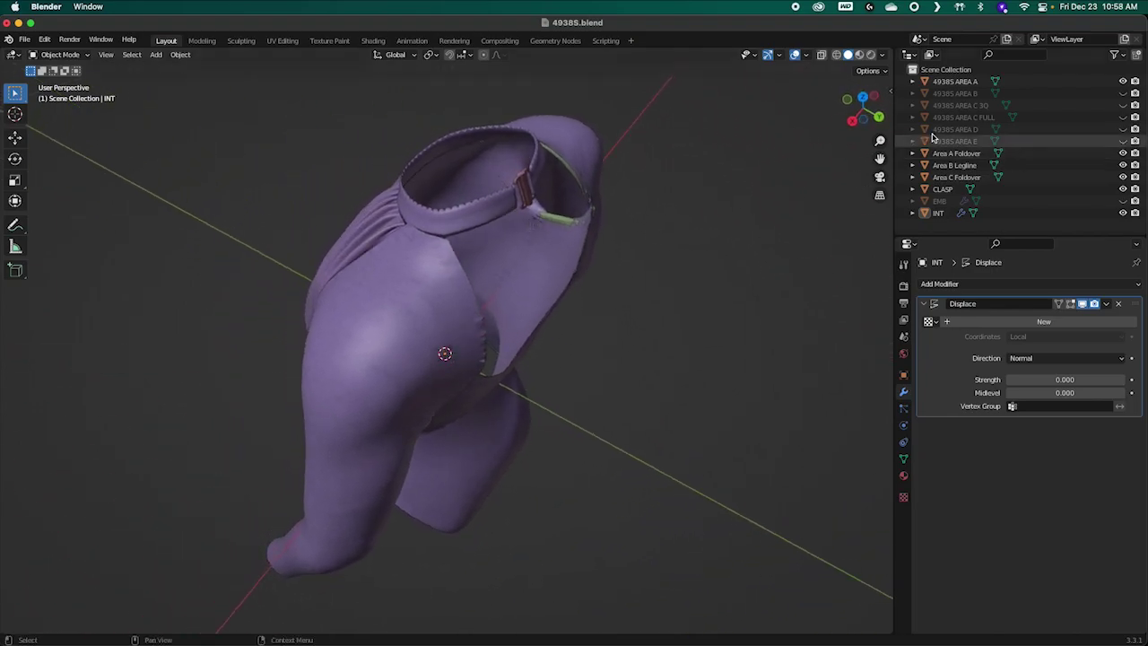
pyautogui.click(1123, 177)
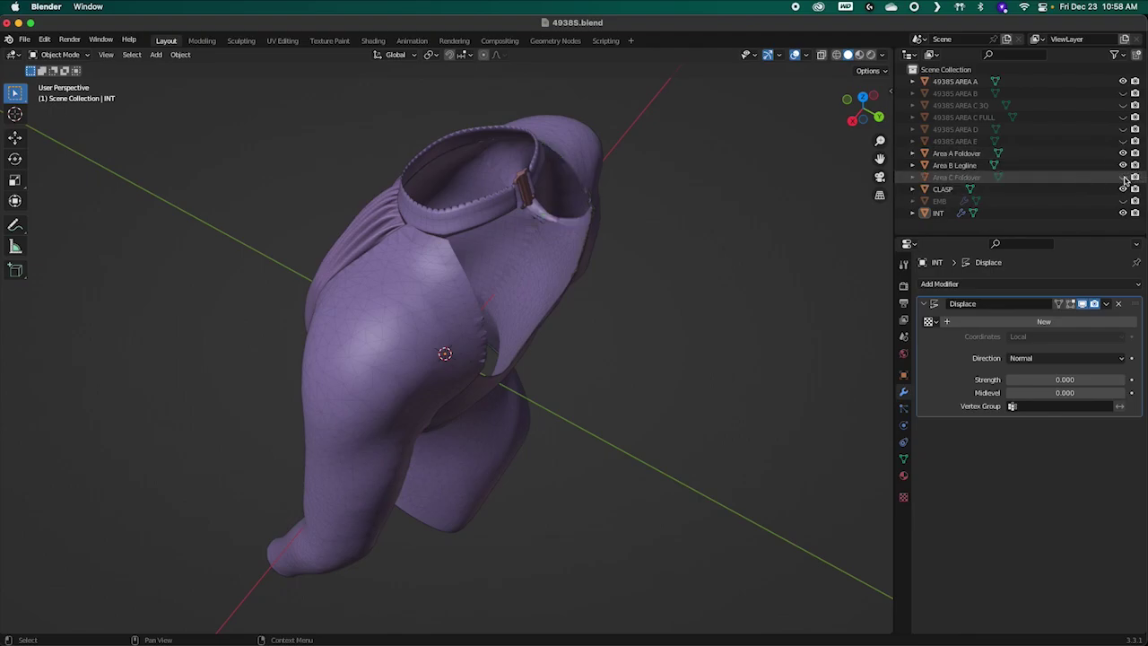
pyautogui.click(1123, 165)
pyautogui.click(1123, 189)
# Step: Inspect the neckline from the front and above, and select the Area A Foldover object
pyautogui.moveTo(776, 267)
pyautogui.mouseDown(button='middle')
pyautogui.moveTo(810, 257)
pyautogui.moveTo(786, 249)
pyautogui.mouseUp(button='middle')
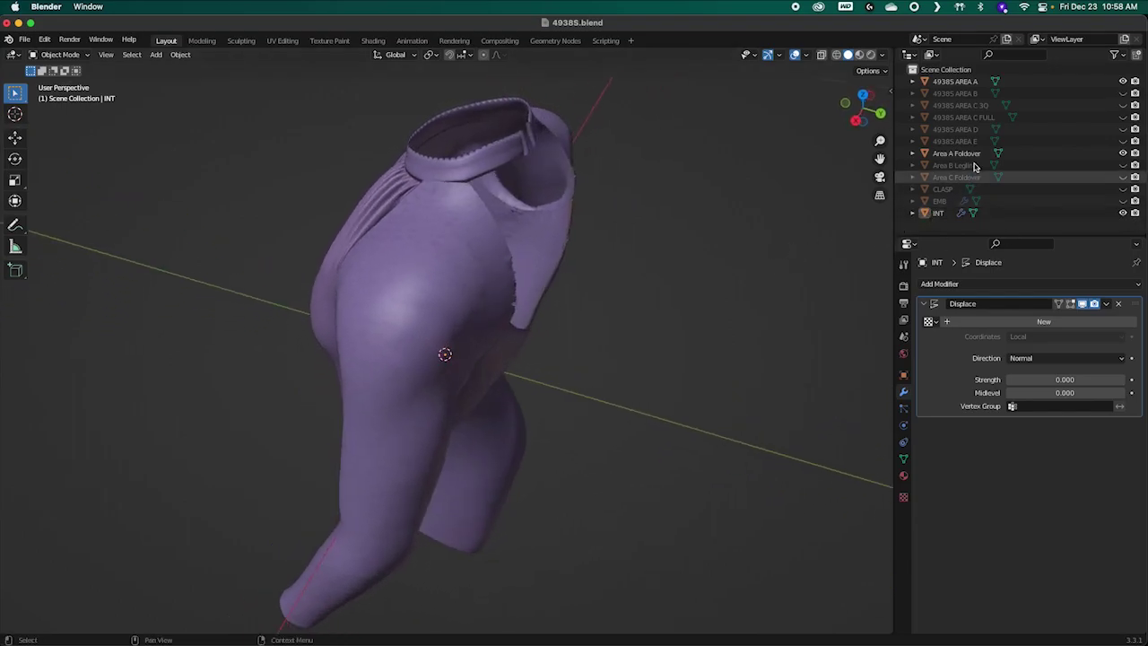
pyautogui.moveTo(606, 297); pyautogui.dragTo(752, 353, button='middle')
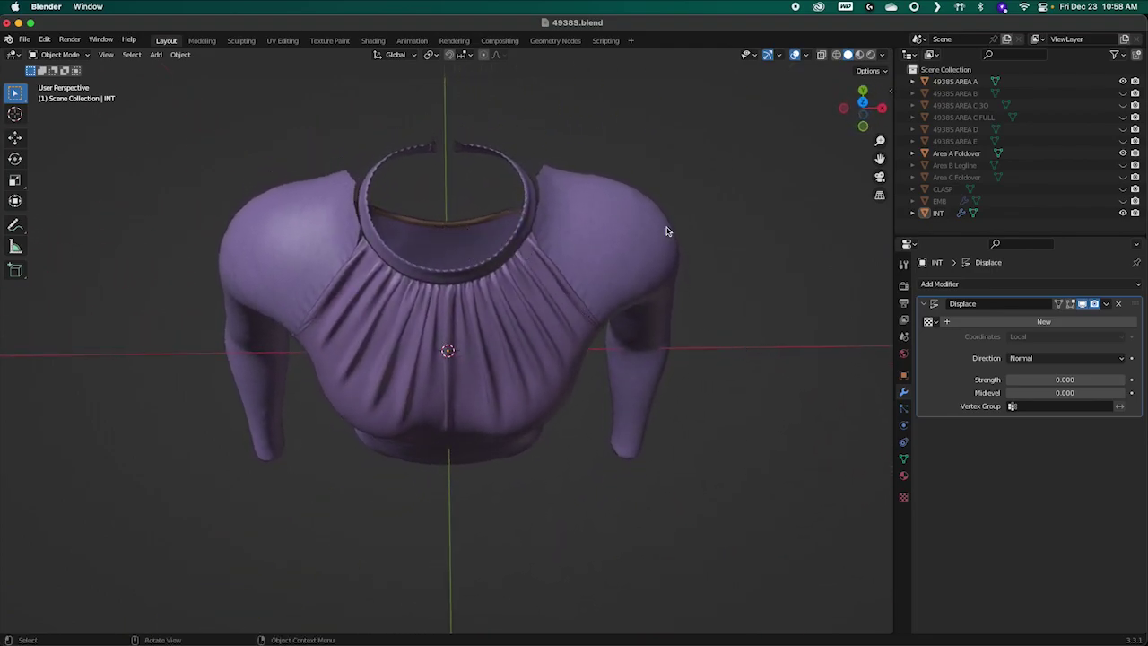
pyautogui.click(924, 154)
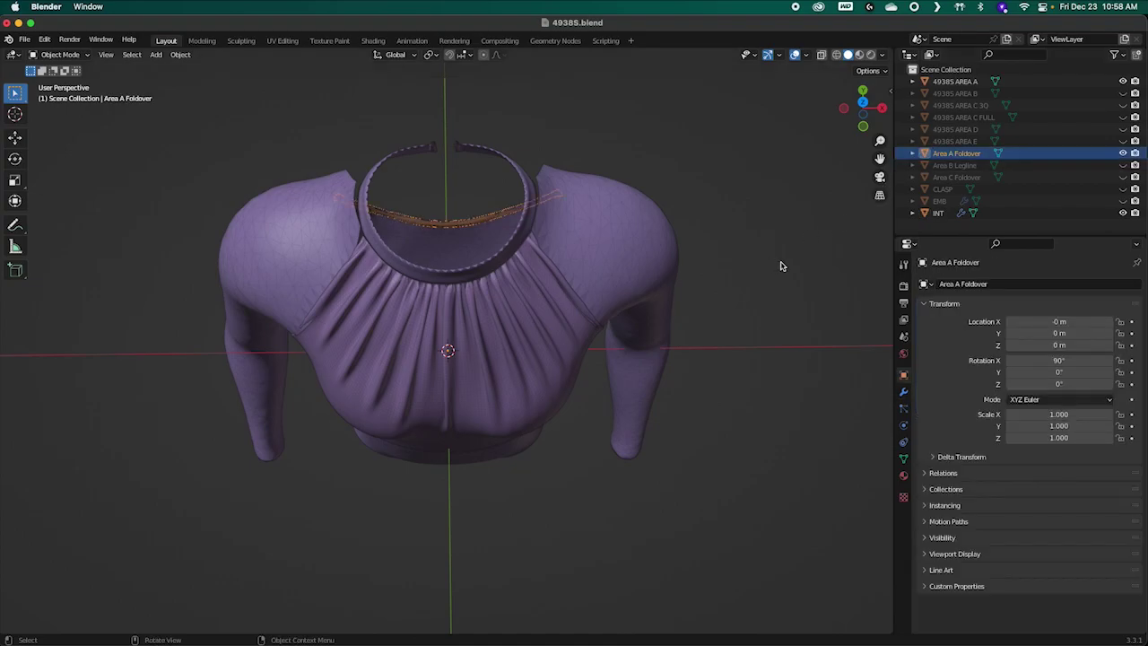
# Step: Add a Displace modifier to the Area A Foldover strip along the back neckline
pyautogui.moveTo(780, 266); pyautogui.dragTo(830, 249, button='middle')
pyautogui.scroll(8, 403, 185)
pyautogui.moveTo(404, 192); pyautogui.dragTo(506, 285, button='middle')
pyautogui.scroll(3, 442, 226)
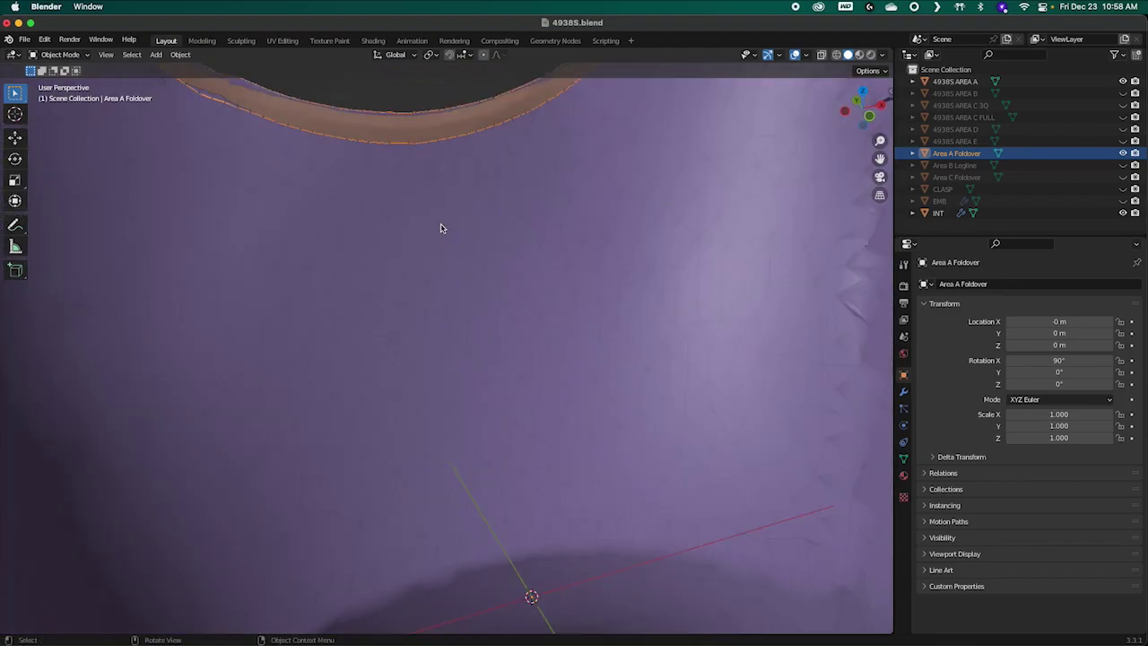
pyautogui.moveTo(443, 225); pyautogui.dragTo(510, 356, button='middle')
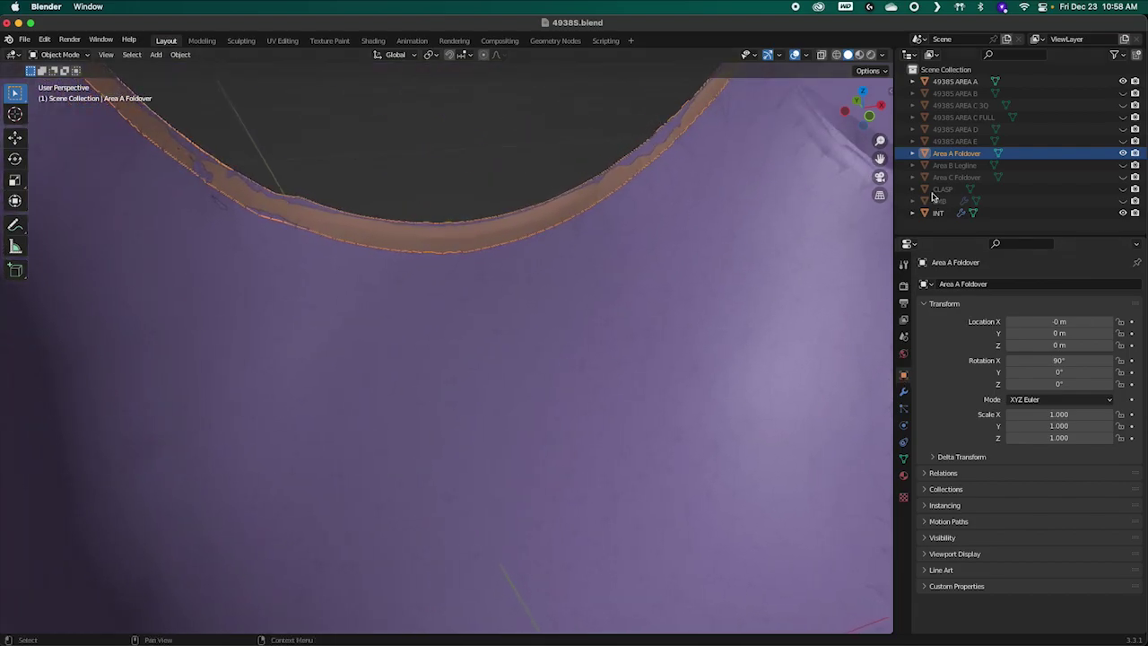
pyautogui.moveTo(425, 386); pyautogui.dragTo(277, 292, button='middle')
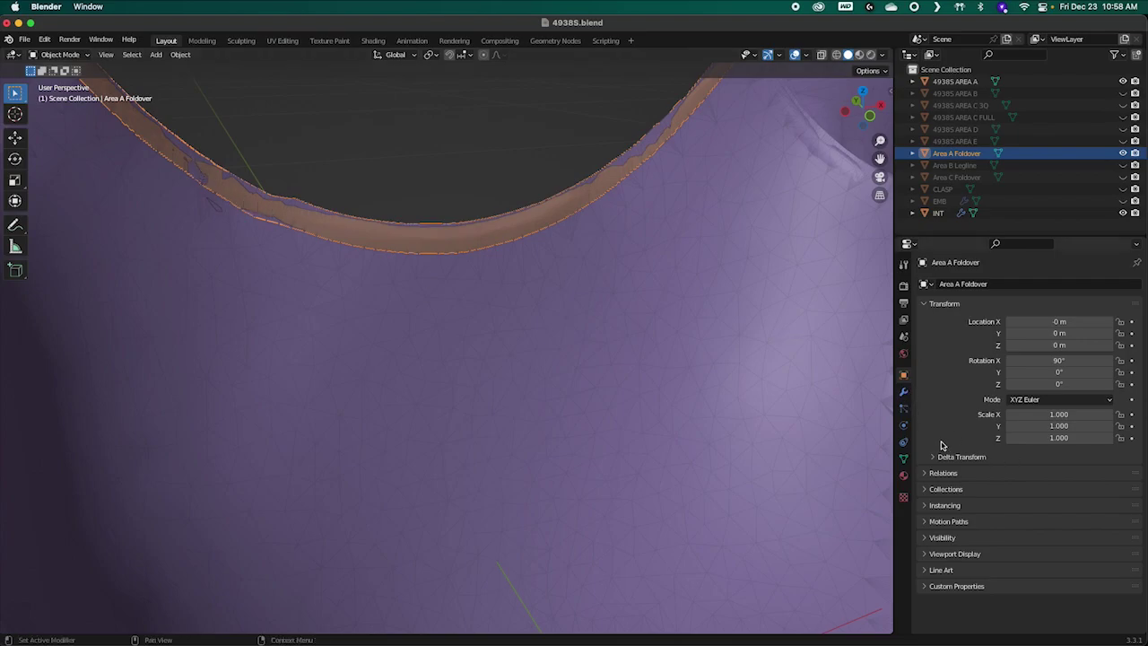
pyautogui.click(904, 392)
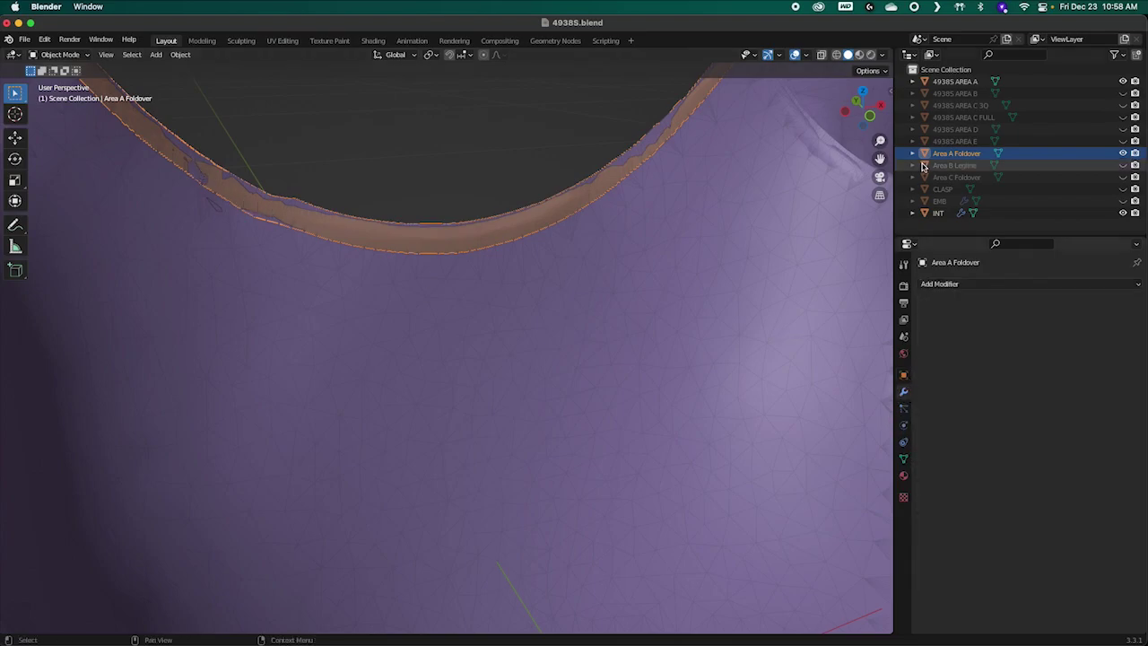
pyautogui.click(973, 284)
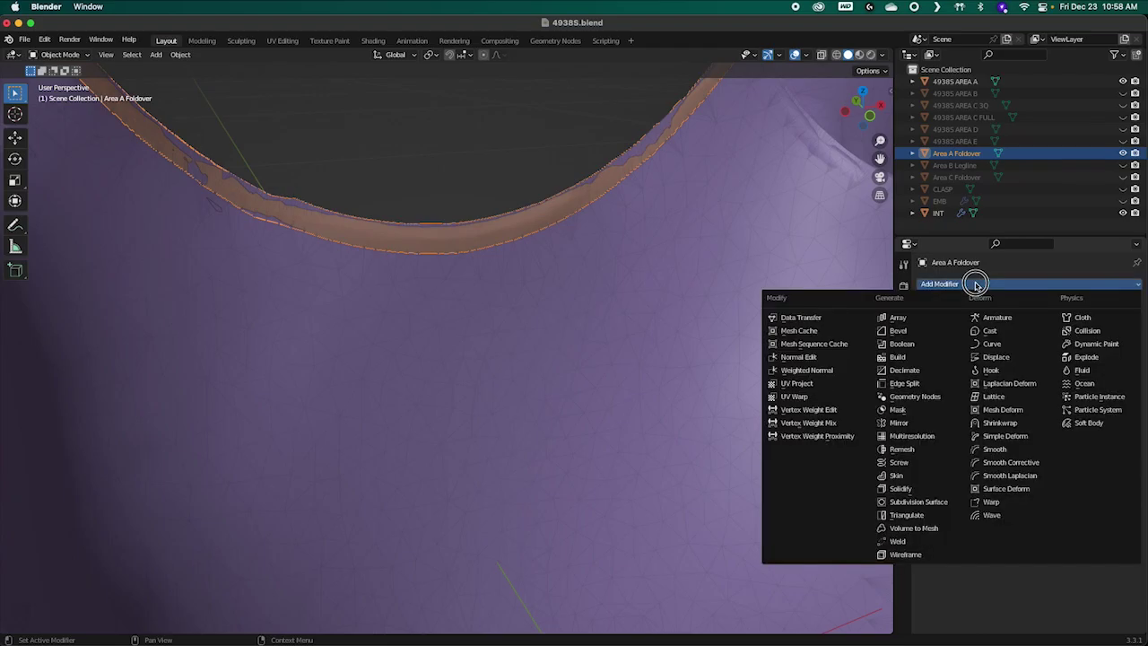
pyautogui.click(997, 357)
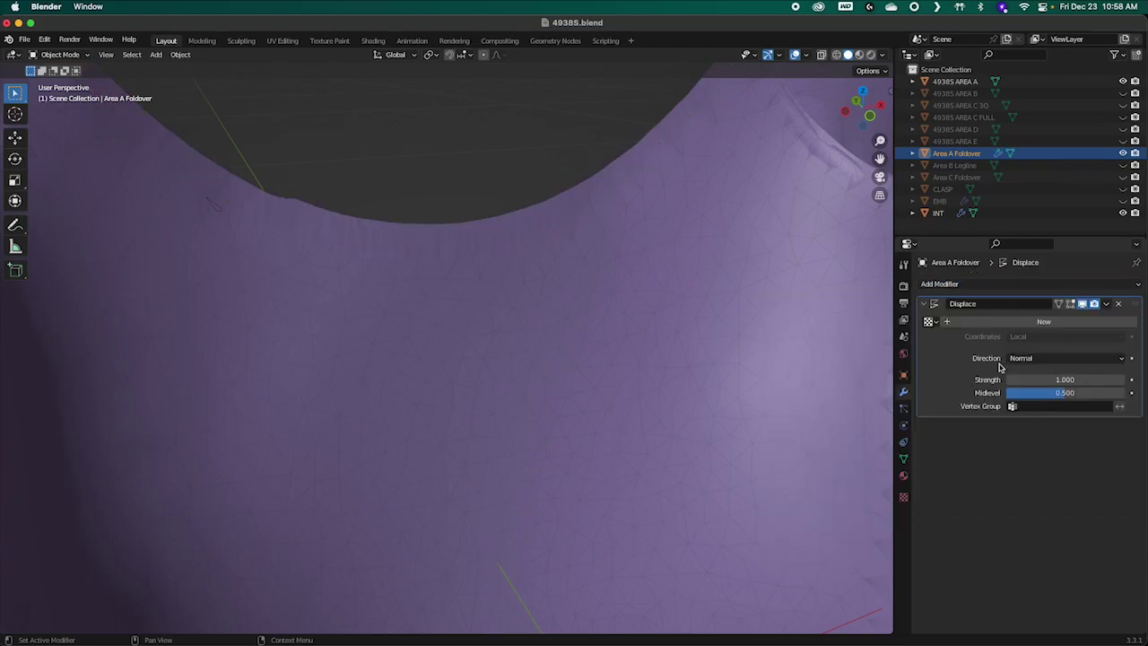
# Step: Set the Displace modifier's strength to 0.0001 and its midlevel to 0
pyautogui.click(1058, 379)
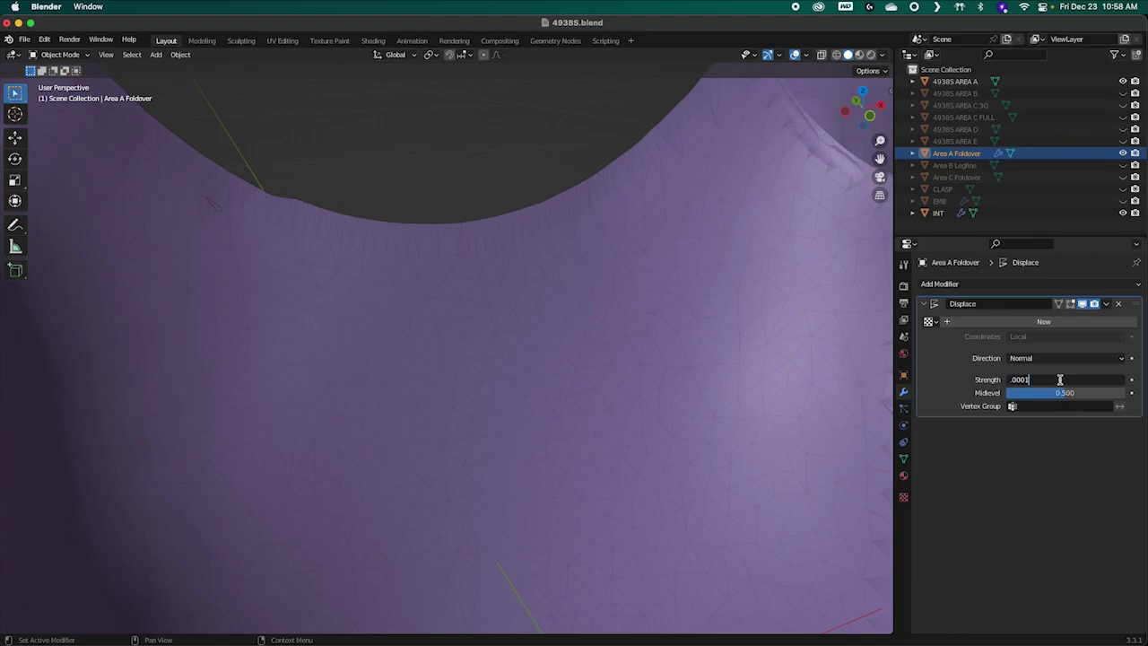
pyautogui.press('Tab')
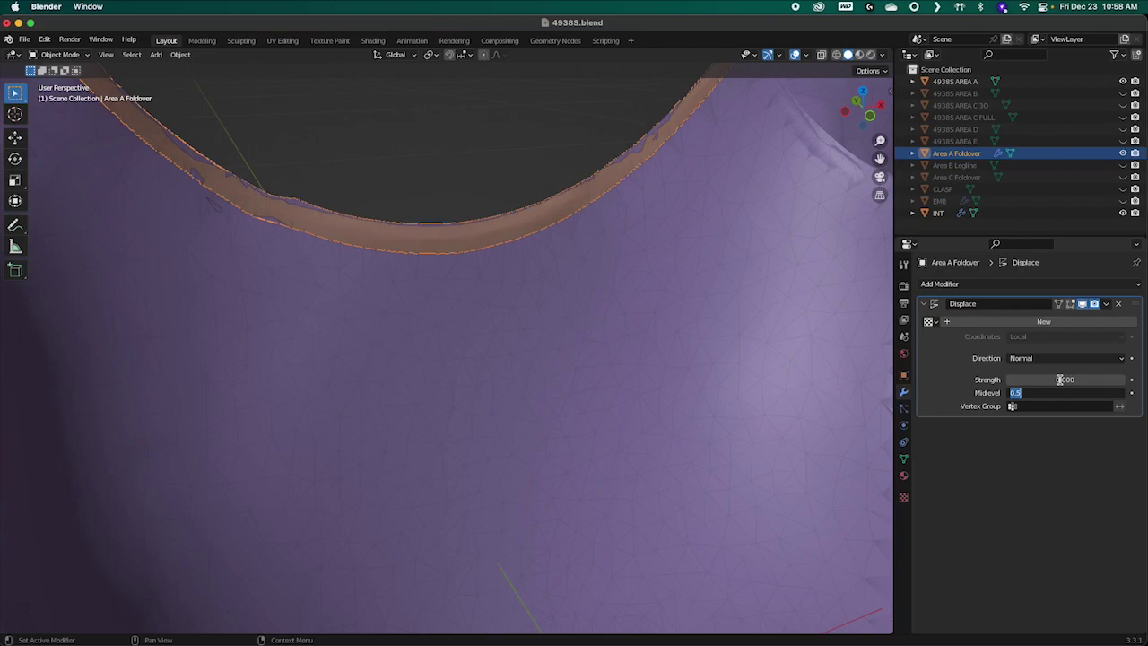
pyautogui.write('0')
pyautogui.press('Return')
# Step: Set the foldover's Displace strength to 0.0002, keeping the midlevel at 0
pyautogui.click(1061, 379)
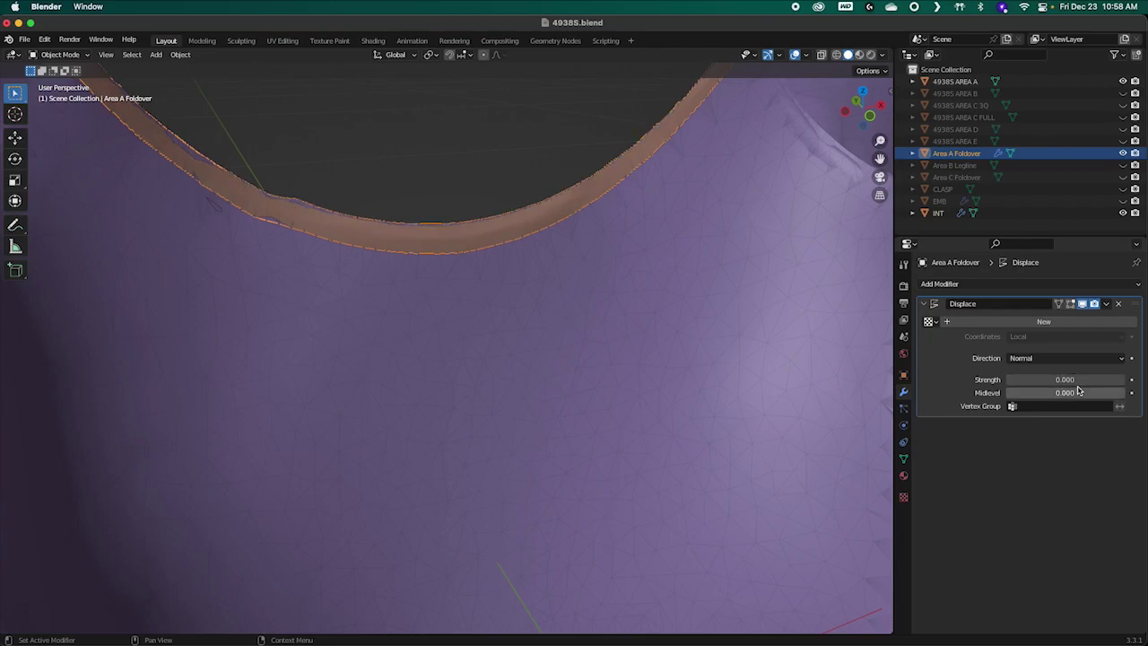
pyautogui.write('0.0001')
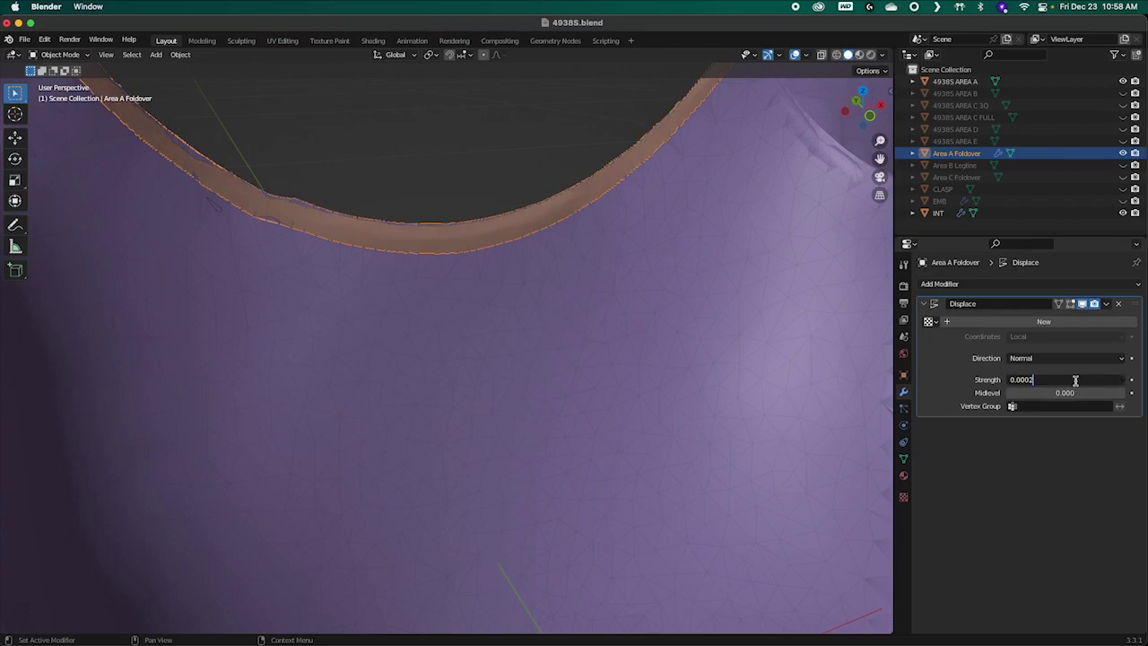
pyautogui.press('Tab')
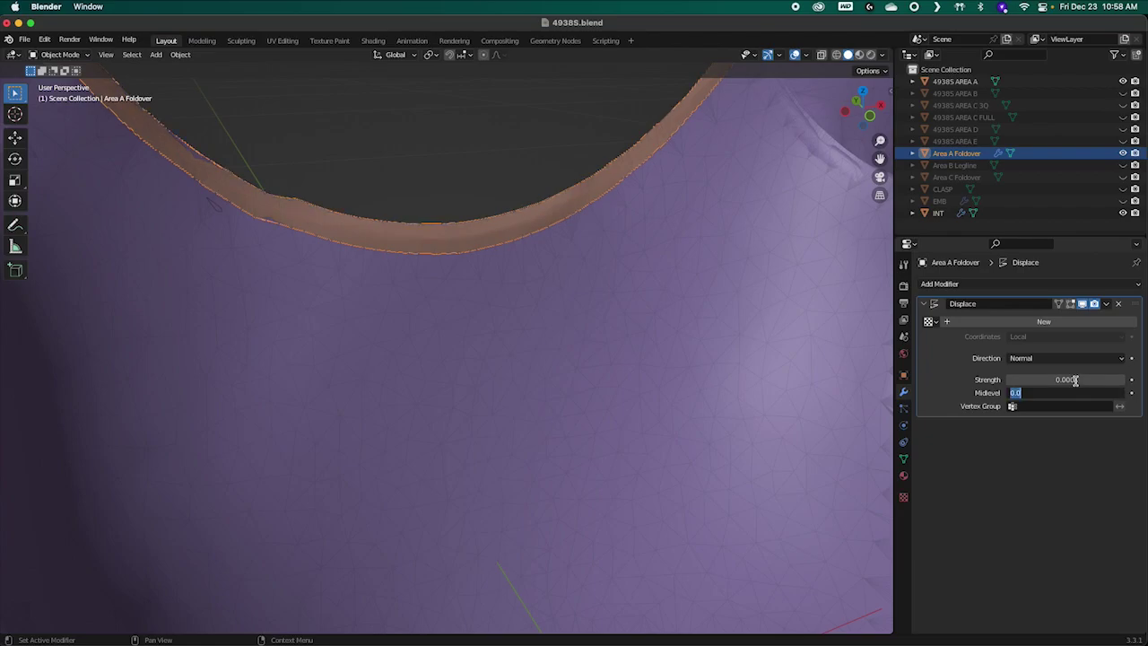
pyautogui.press('Return')
pyautogui.click(1071, 380)
pyautogui.write('0.0002')
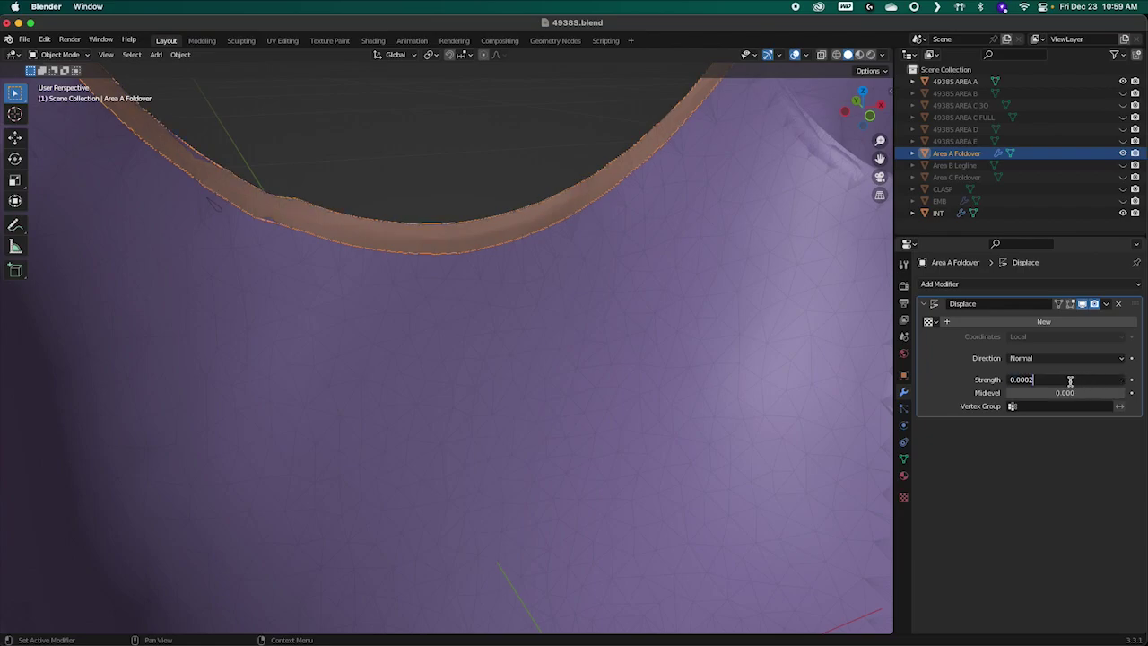
pyautogui.press('Tab')
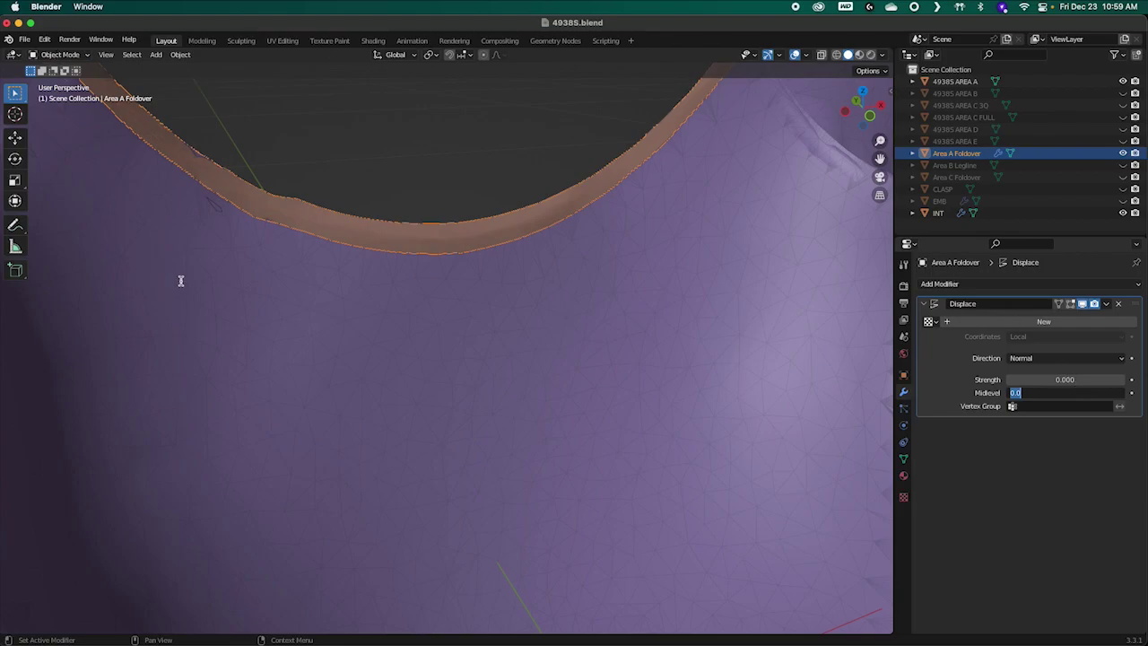
pyautogui.press('Return')
# Step: Set the Displace strength to 0.0003 so the foldover sits clear of the underlying fabric
pyautogui.moveTo(243, 287); pyautogui.dragTo(261, 267, button='middle')
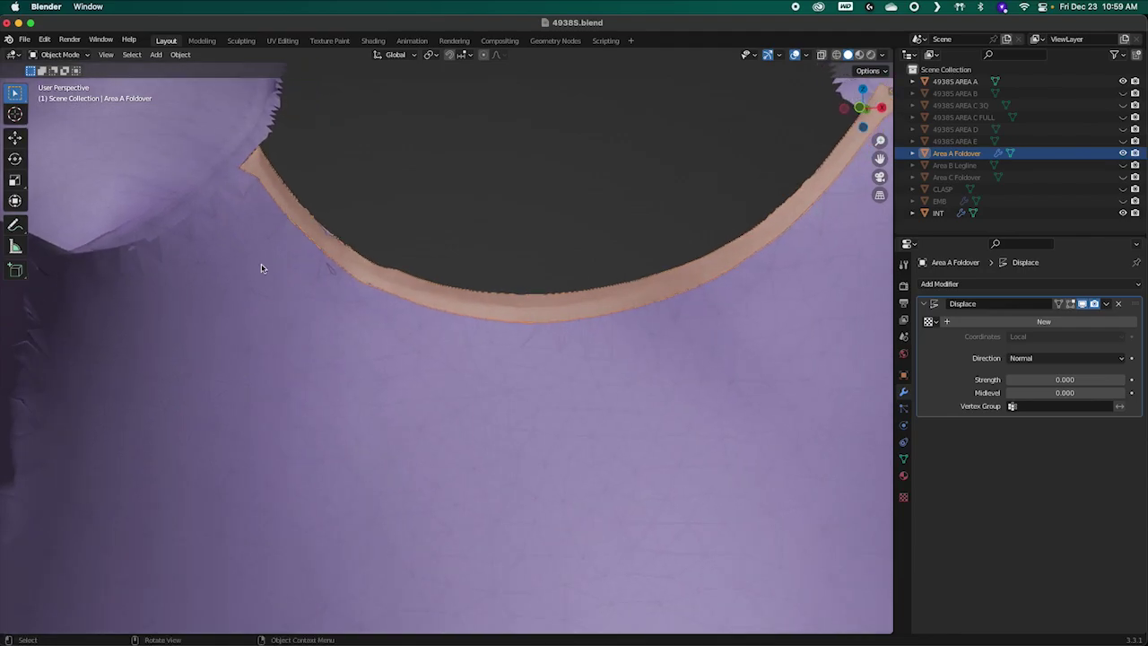
pyautogui.click(1052, 380)
pyautogui.write('0.0003')
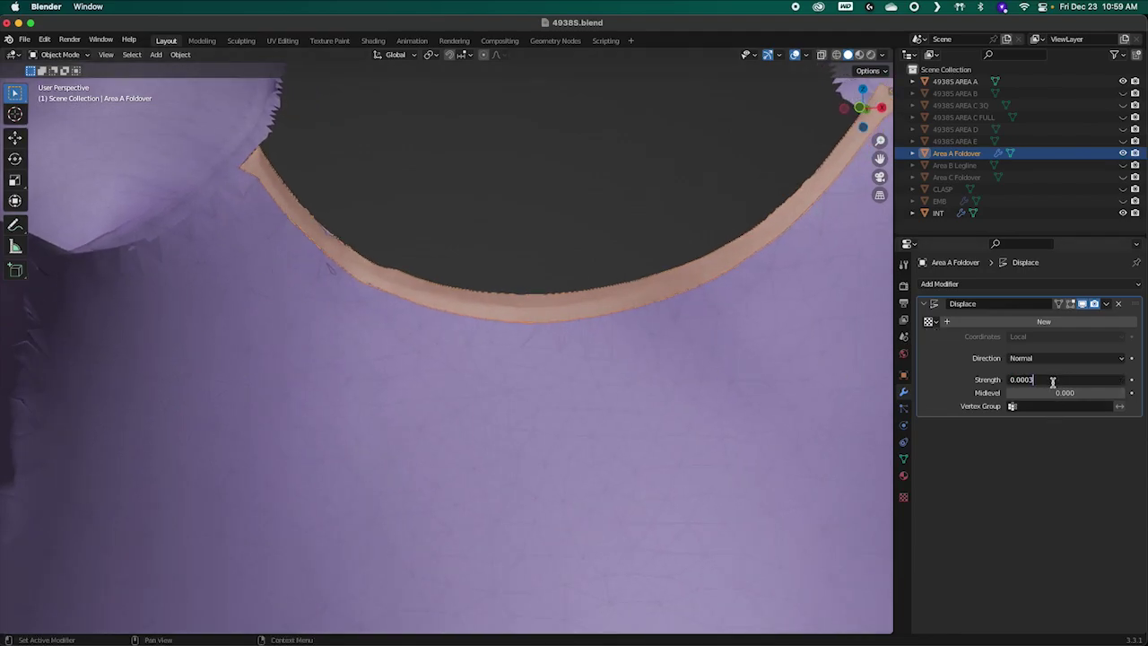
pyautogui.press('Tab')
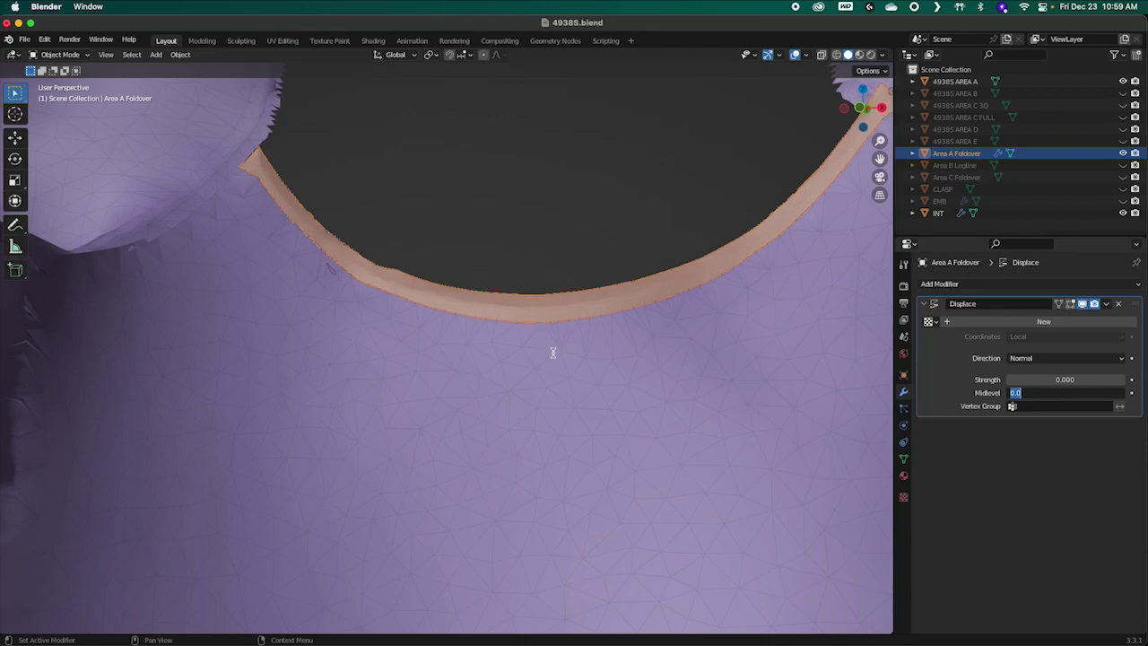
pyautogui.press('Return')
# Step: Check the foldover against the garment from several sides and apply its Displace modifier
pyautogui.moveTo(545, 312); pyautogui.dragTo(540, 336, button='middle')
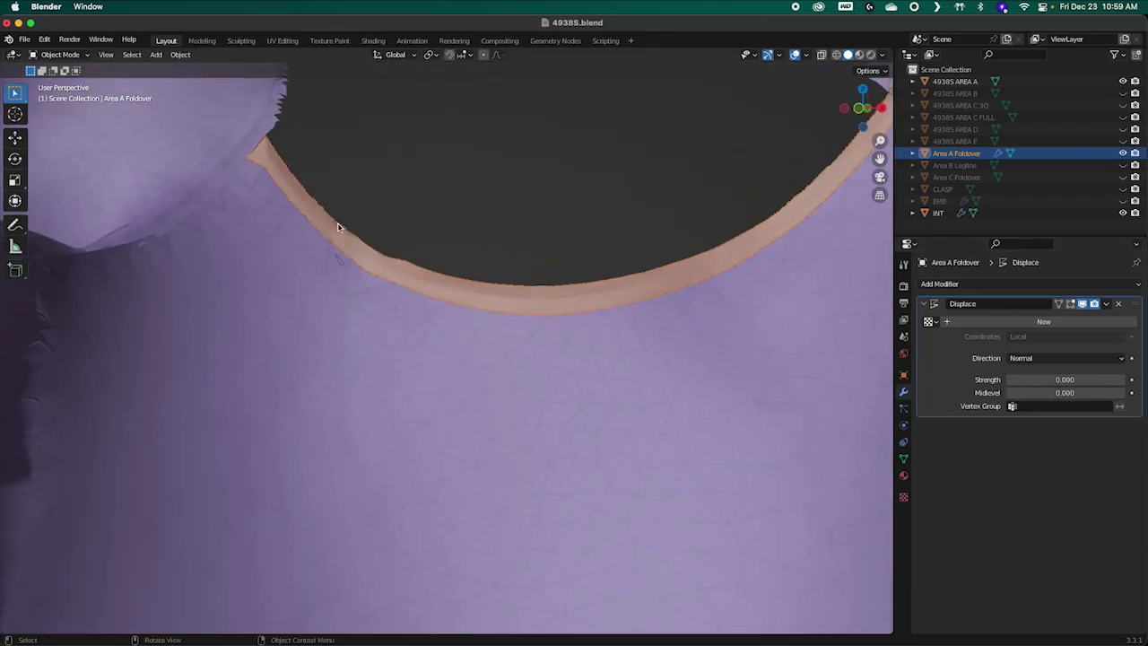
pyautogui.moveTo(626, 284); pyautogui.dragTo(629, 377, button='middle')
pyautogui.scroll(-8, 613, 333)
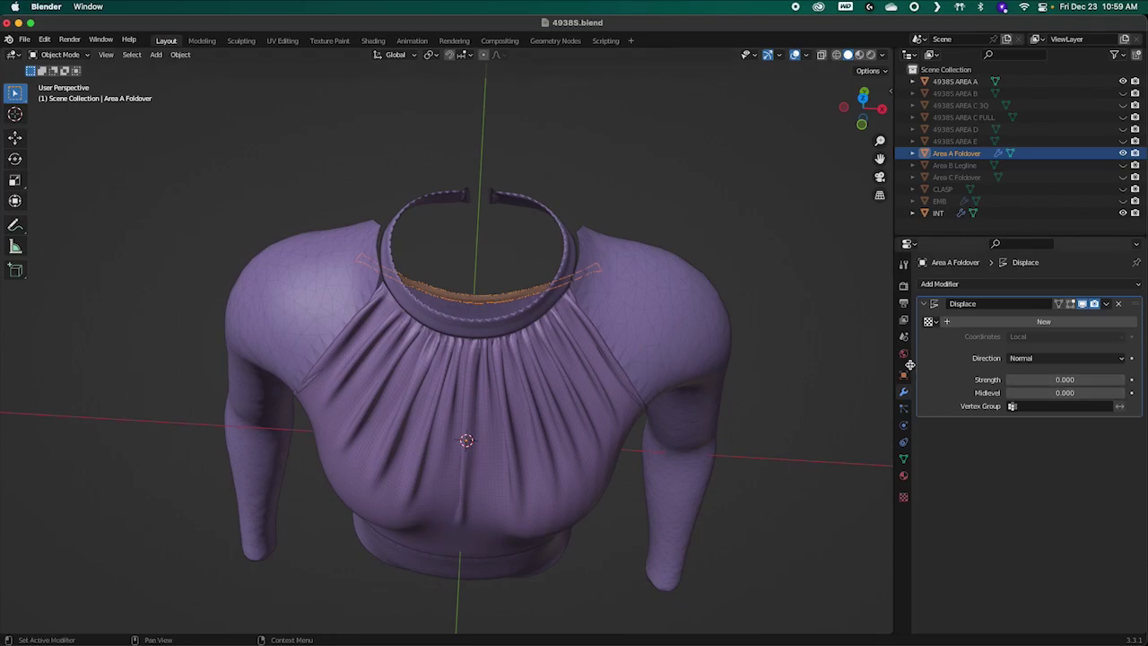
pyautogui.moveTo(758, 415); pyautogui.dragTo(550, 375, button='middle')
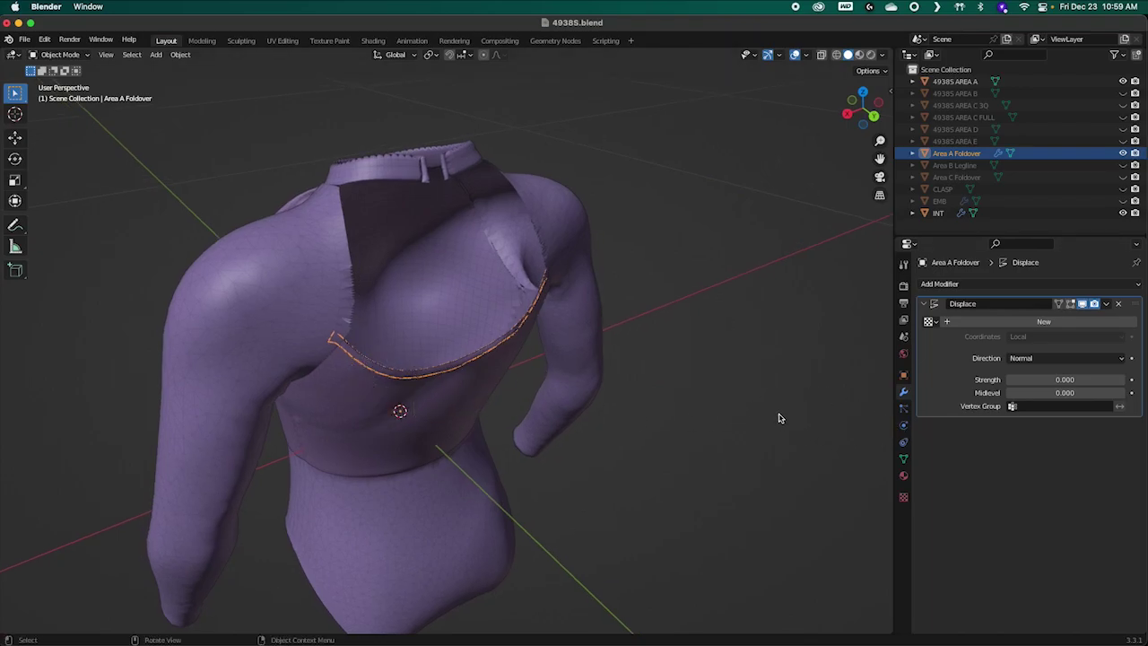
pyautogui.moveTo(602, 389); pyautogui.dragTo(863, 415, button='middle')
pyautogui.moveTo(610, 341)
pyautogui.mouseDown(button='middle')
pyautogui.moveTo(625, 356)
pyautogui.moveTo(610, 344)
pyautogui.mouseUp(button='middle')
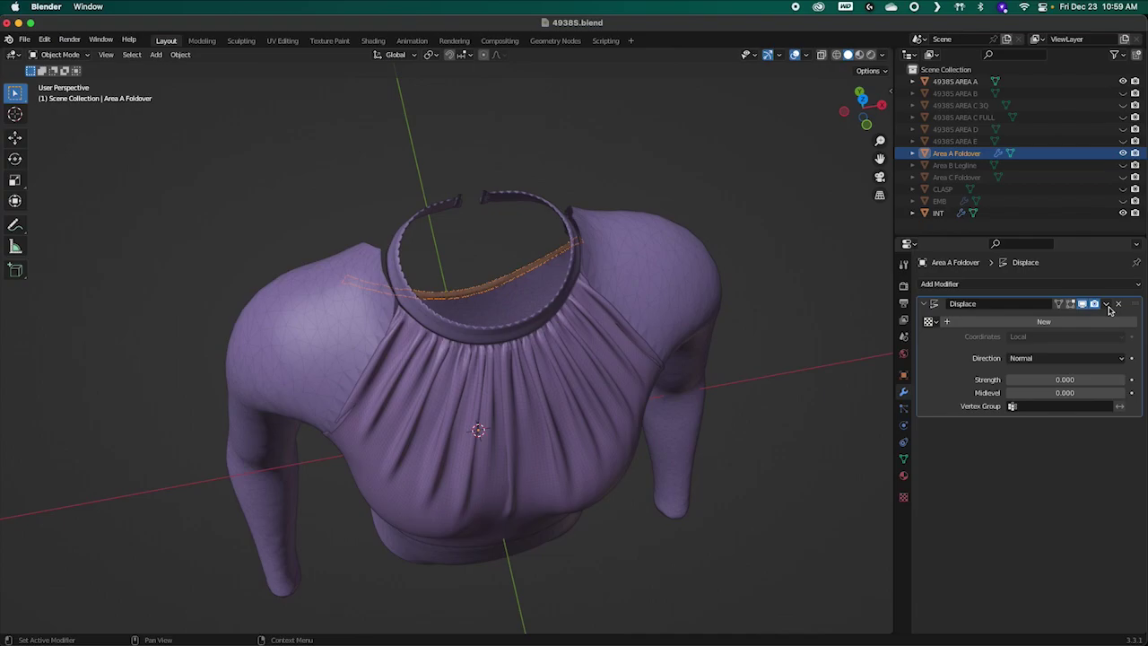
pyautogui.click(1107, 304)
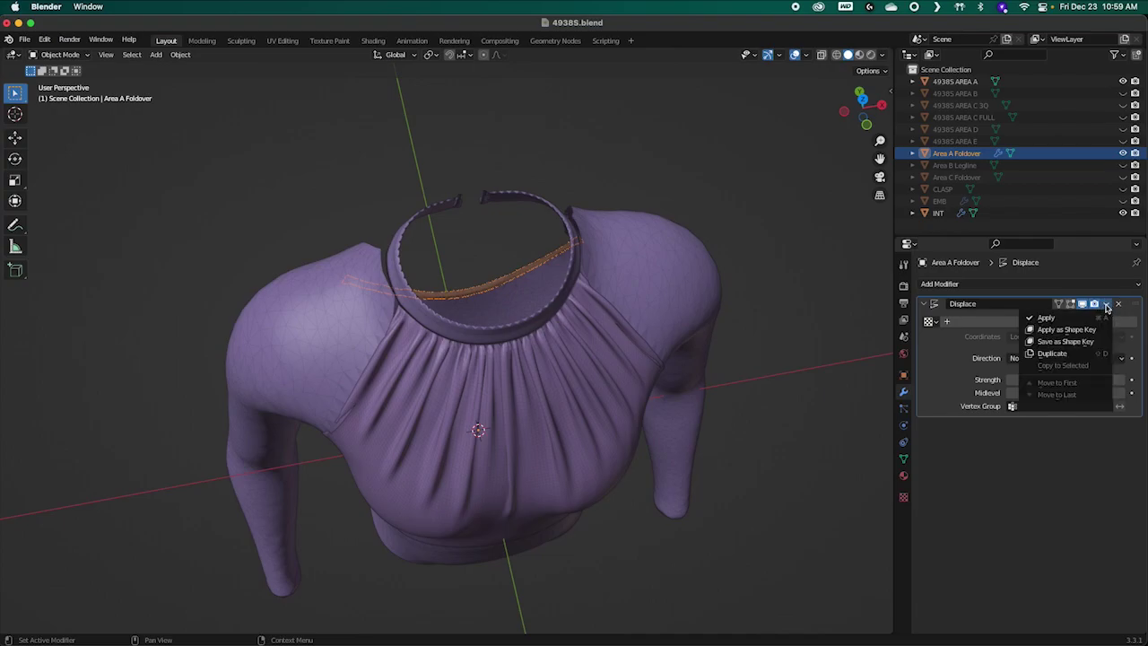
pyautogui.click(1046, 318)
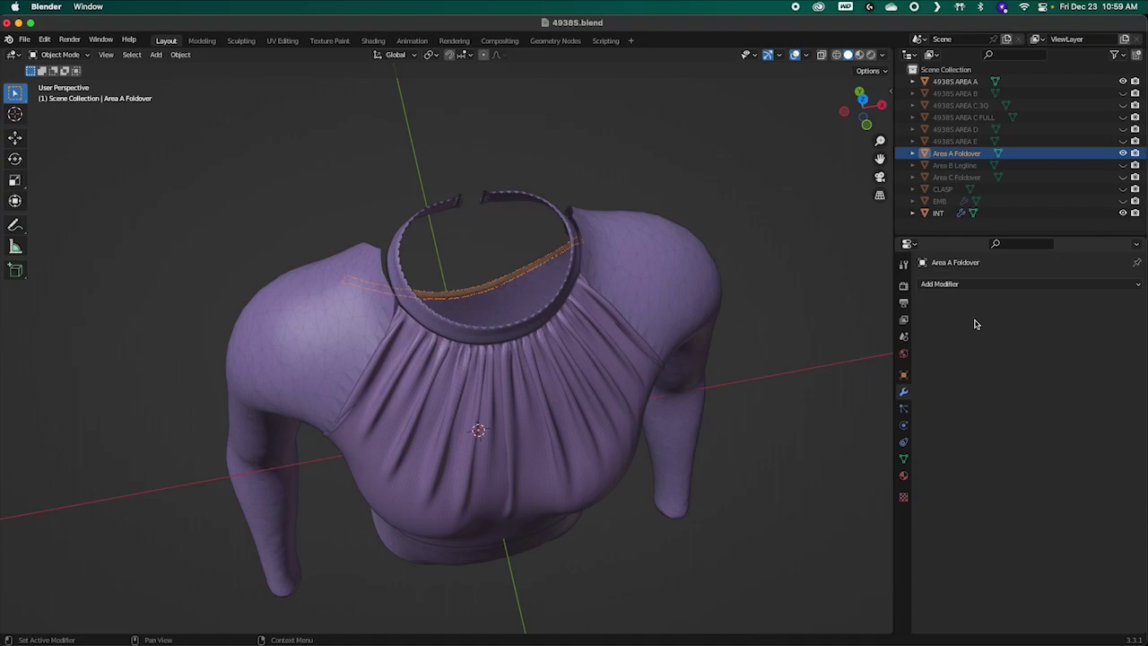
# Step: Join Area A Foldover into 4938S AREA A, with 4938S AREA A as the active object
pyautogui.moveTo(738, 297); pyautogui.dragTo(746, 302, button='middle')
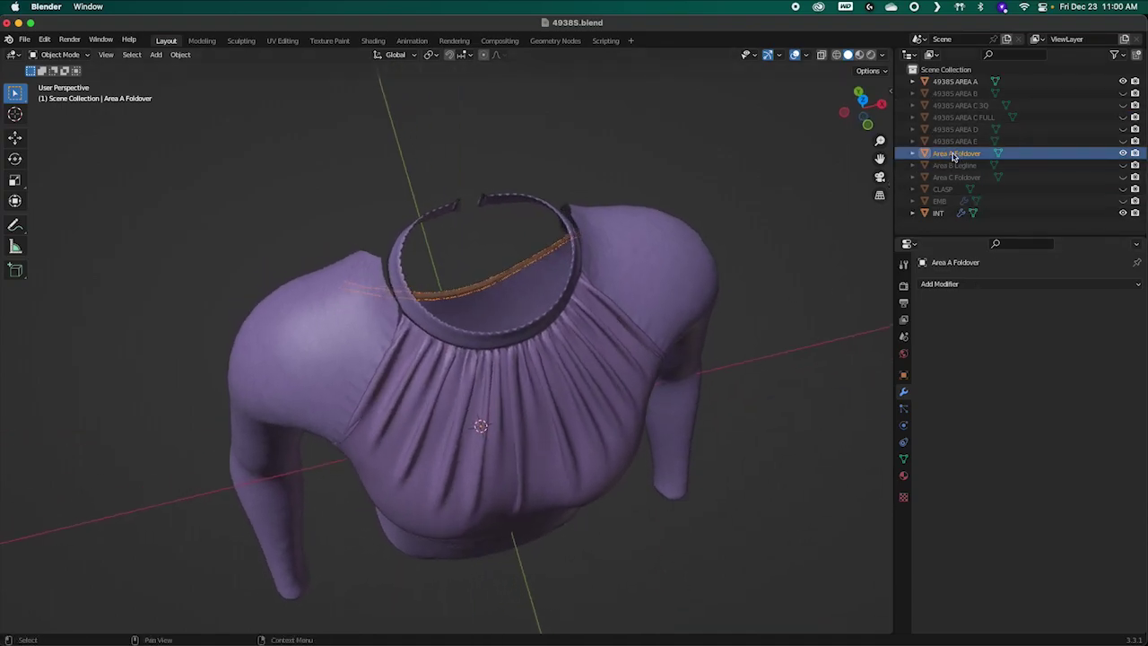
pyautogui.keyDown('ctrl'); pyautogui.click(927, 81); pyautogui.keyUp('ctrl')
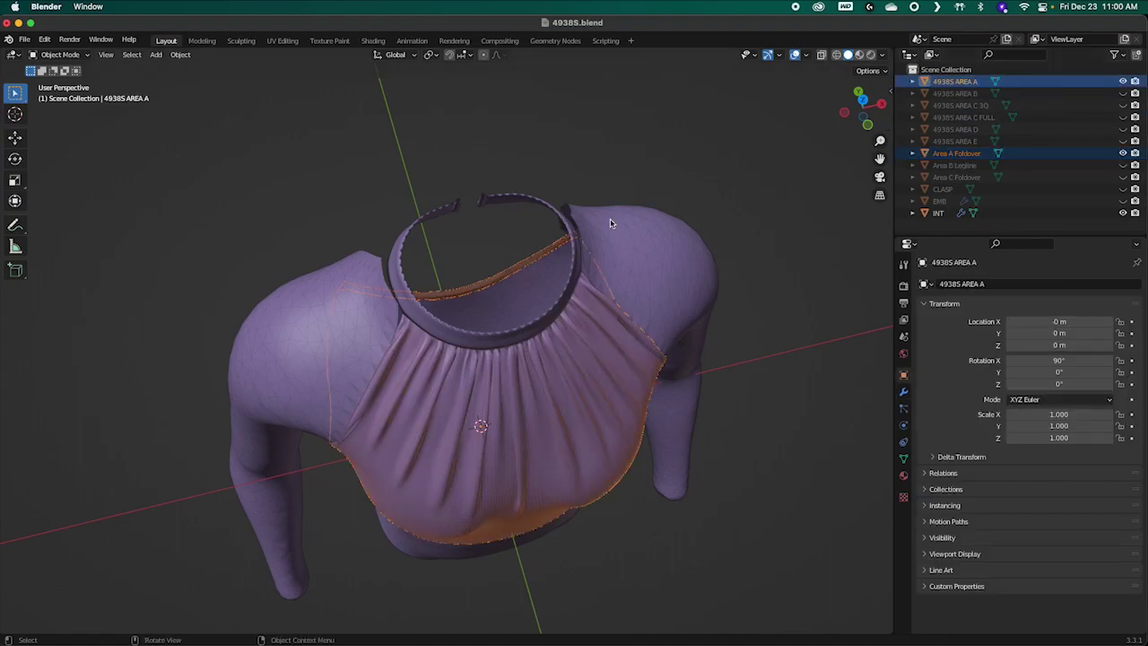
pyautogui.click(181, 53)
pyautogui.moveTo(194, 133)
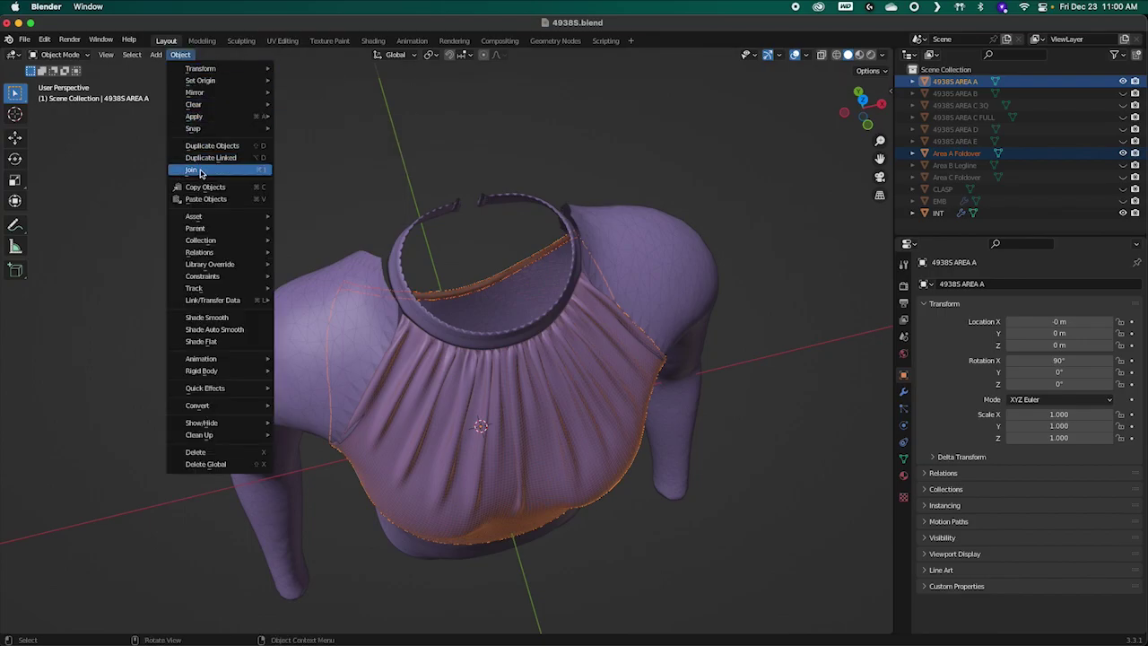
pyautogui.click(198, 169)
# Step: Inspect the joined neckline and rename the 4938S AREA A object to A
pyautogui.moveTo(798, 305); pyautogui.dragTo(636, 287, button='middle')
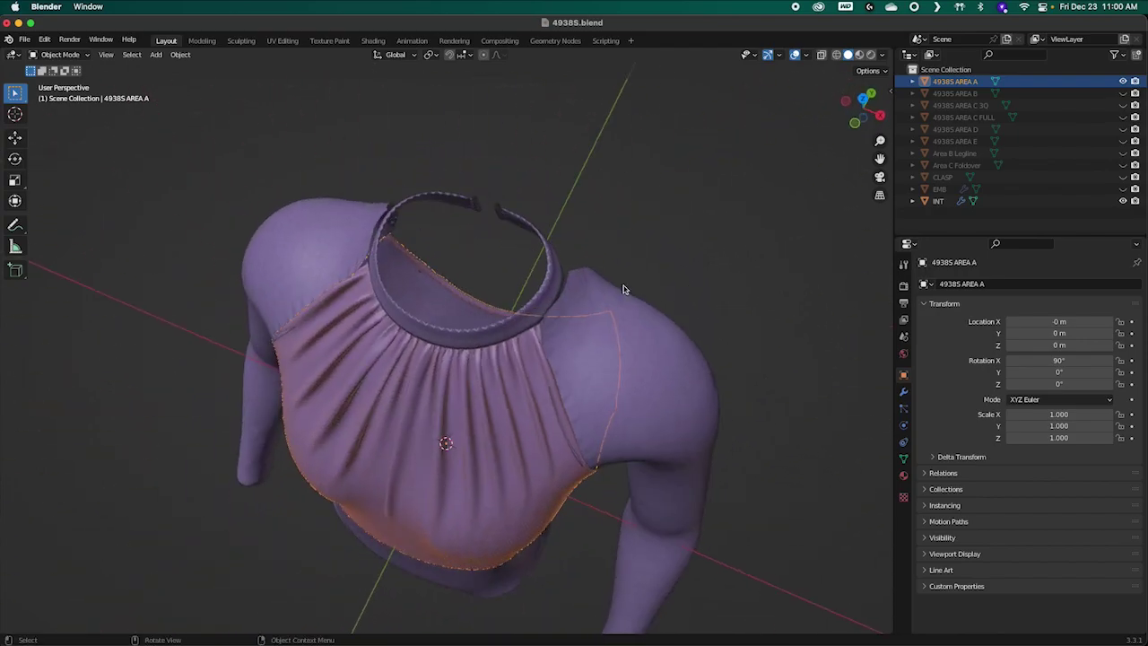
pyautogui.scroll(6, 486, 292)
pyautogui.moveTo(486, 293); pyautogui.dragTo(490, 265, button='middle')
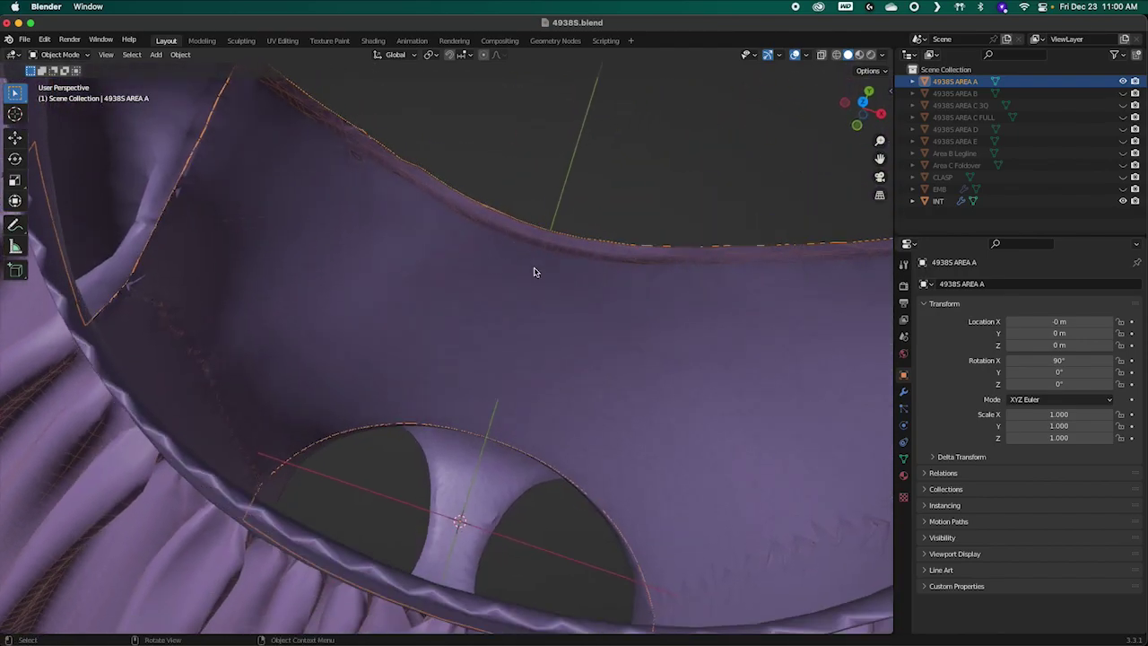
pyautogui.moveTo(574, 278); pyautogui.dragTo(415, 149, button='middle')
pyautogui.moveTo(400, 433); pyautogui.dragTo(345, 244, button='middle')
pyautogui.scroll(-6, 335, 223)
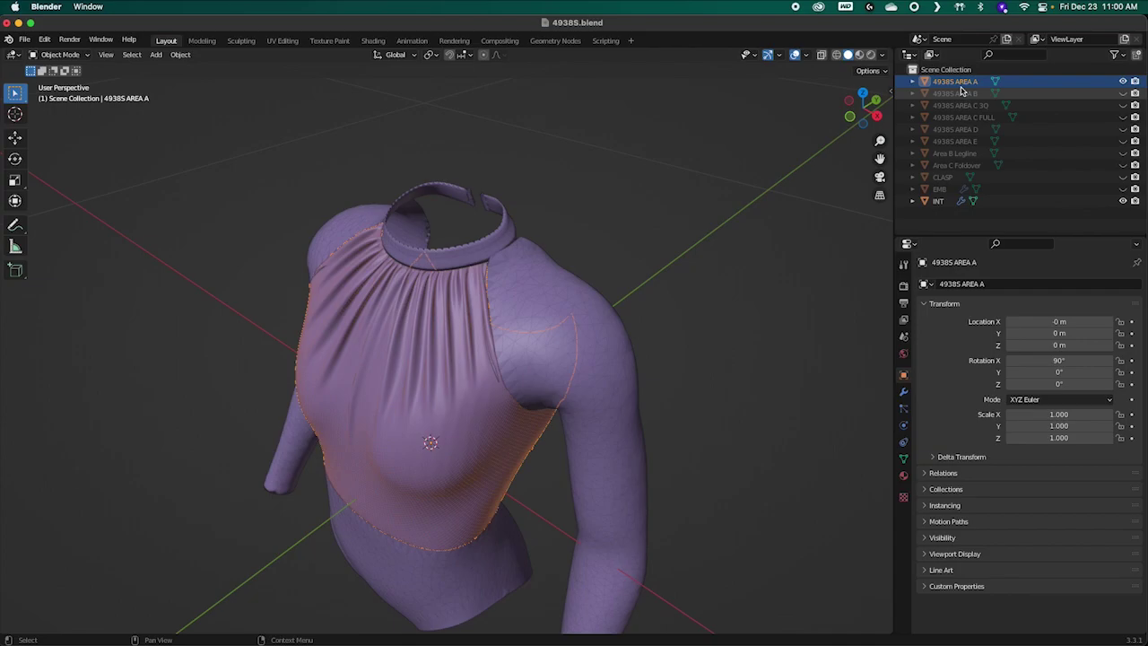
pyautogui.doubleClick(956, 81)
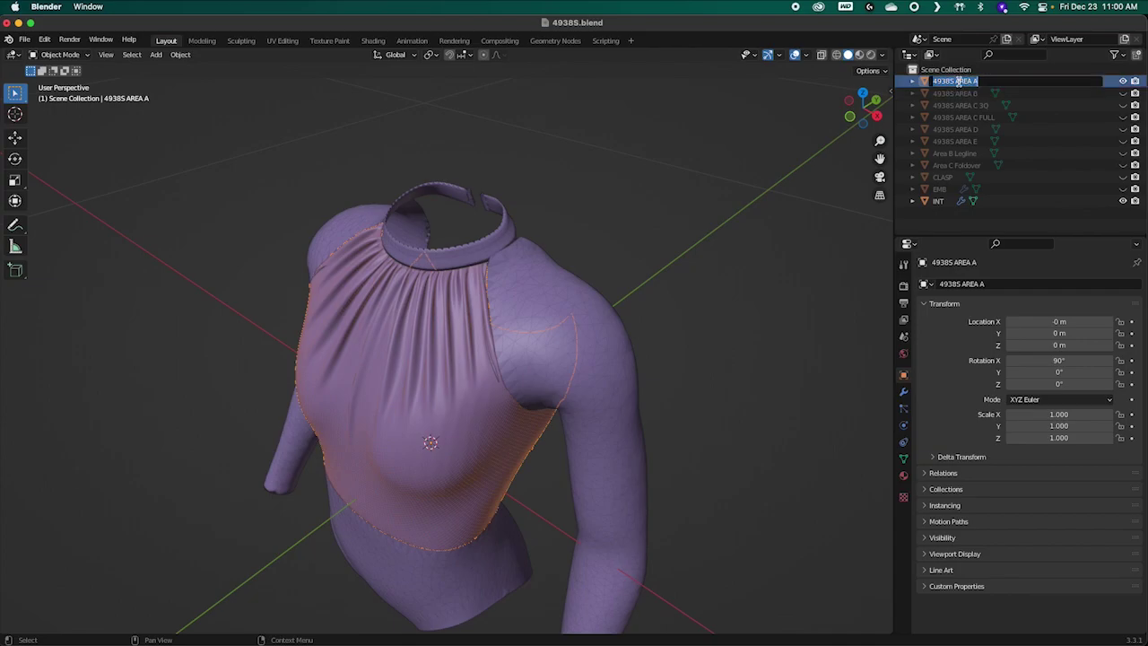
pyautogui.write('A')
pyautogui.press('Return')
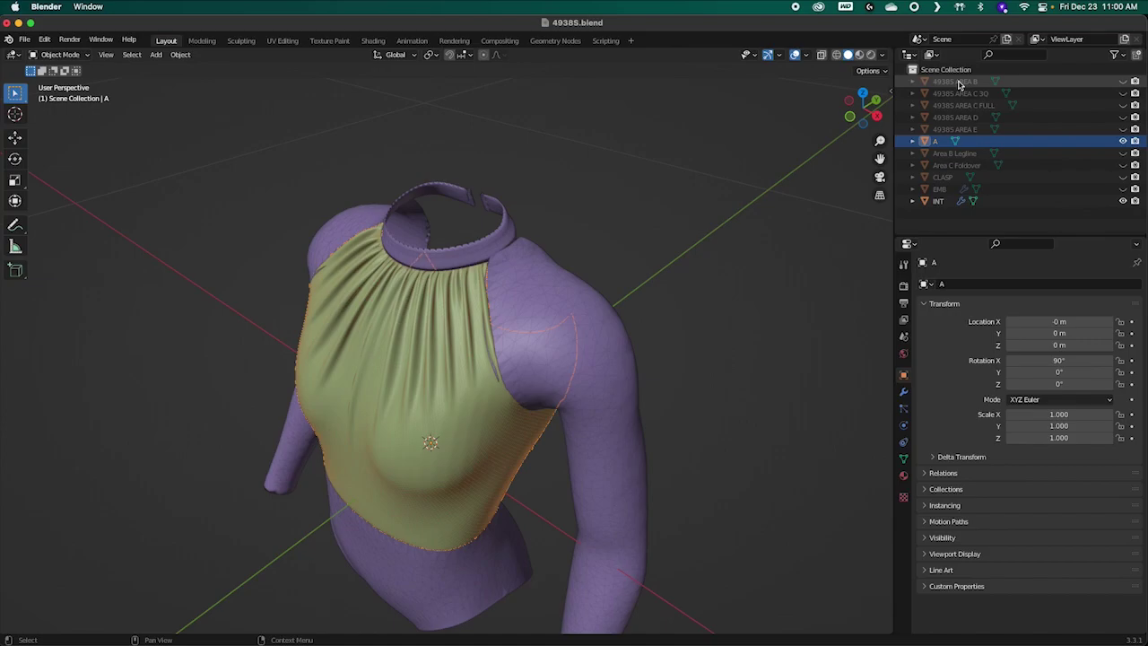
# Step: Unhide the 4938S AREA B and Area B Legline objects and view the leg openings
pyautogui.moveTo(609, 310); pyautogui.dragTo(630, 290, button='middle')
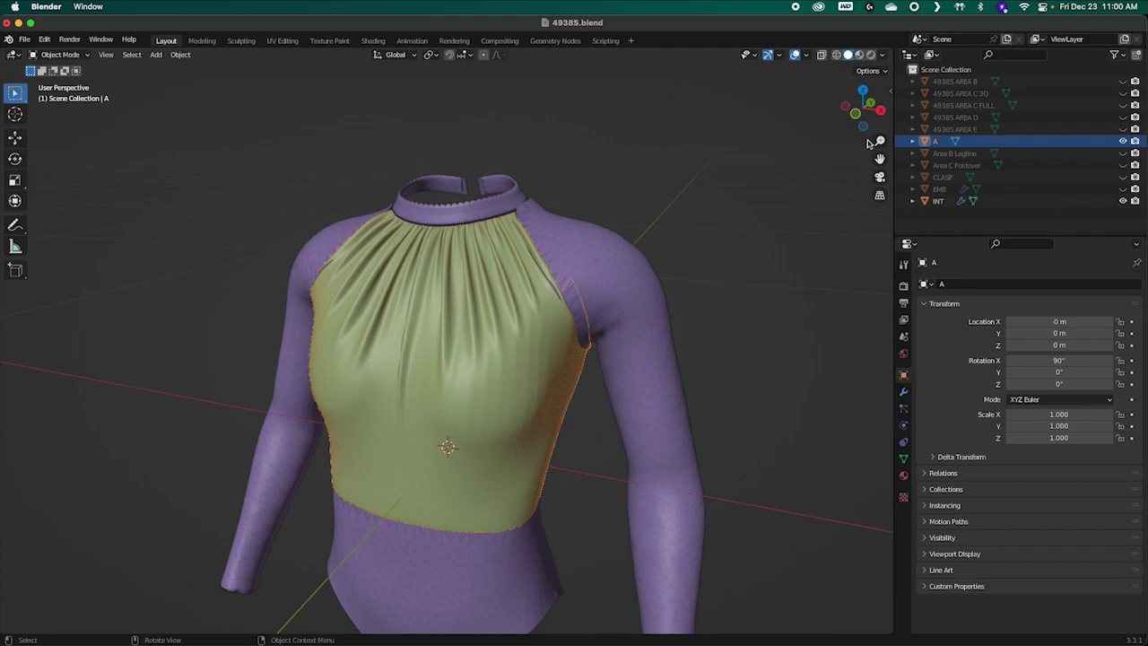
pyautogui.click(1122, 81)
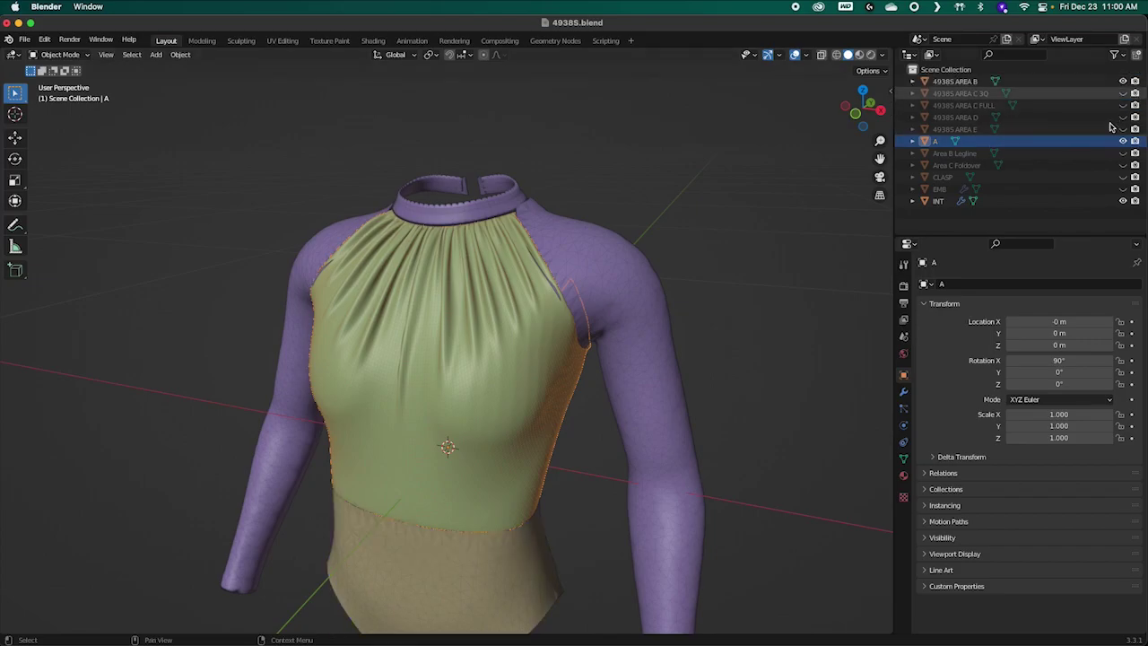
pyautogui.moveTo(758, 295); pyautogui.dragTo(610, 305, button='middle')
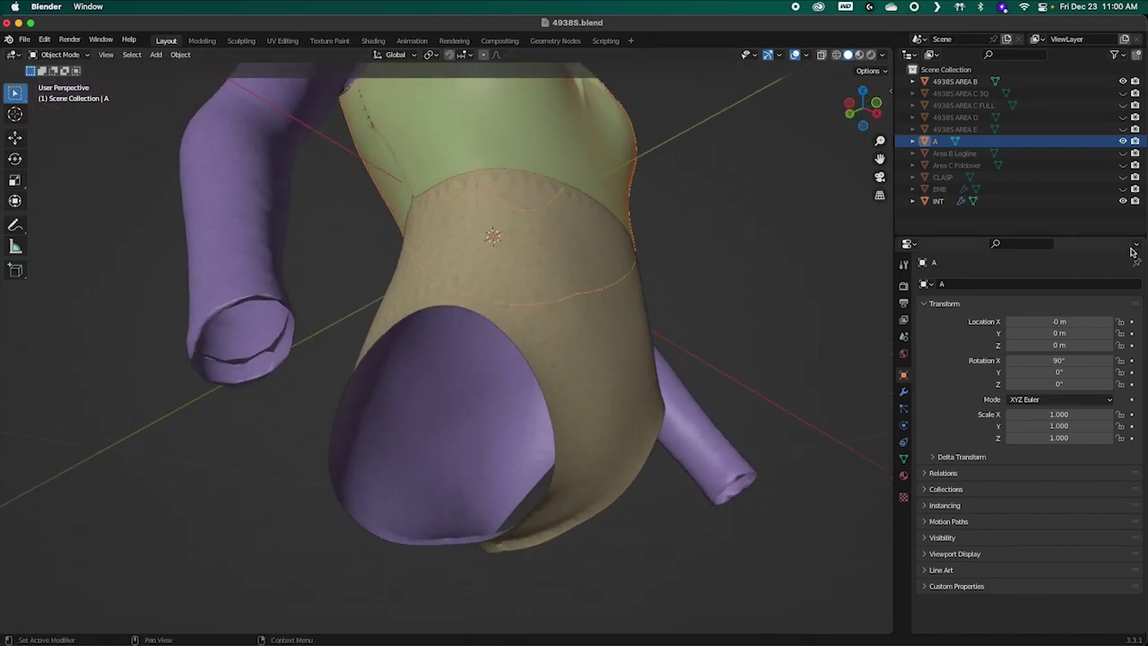
pyautogui.click(1122, 154)
pyautogui.moveTo(813, 387); pyautogui.dragTo(2, 376, button='middle')
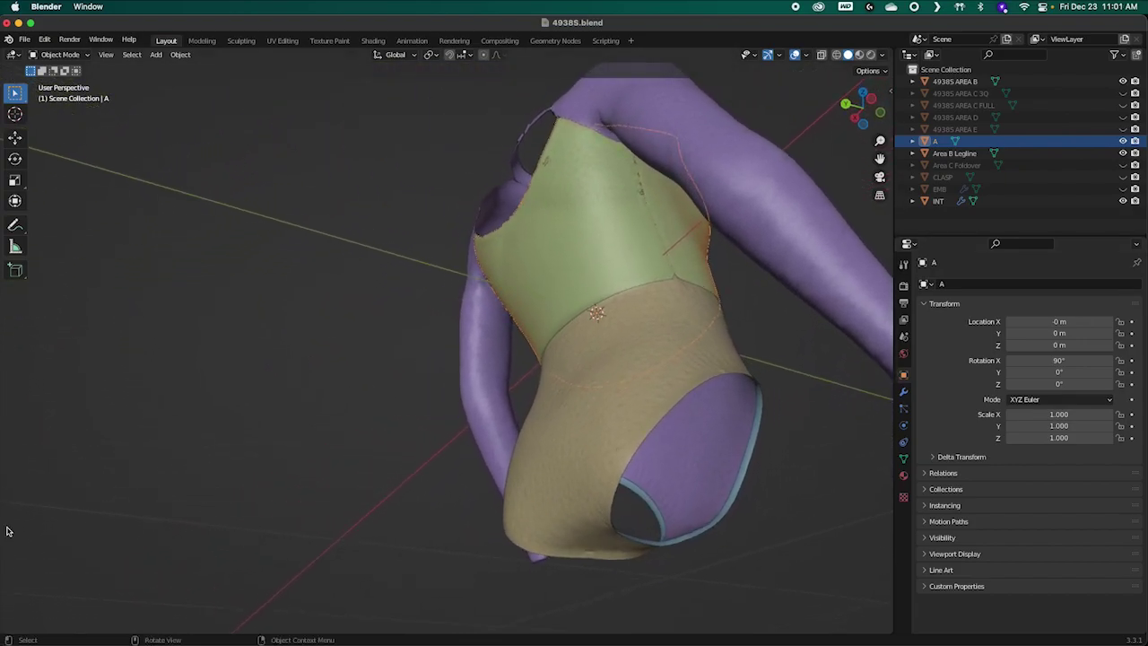
pyautogui.moveTo(635, 505); pyautogui.dragTo(520, 520, button='middle')
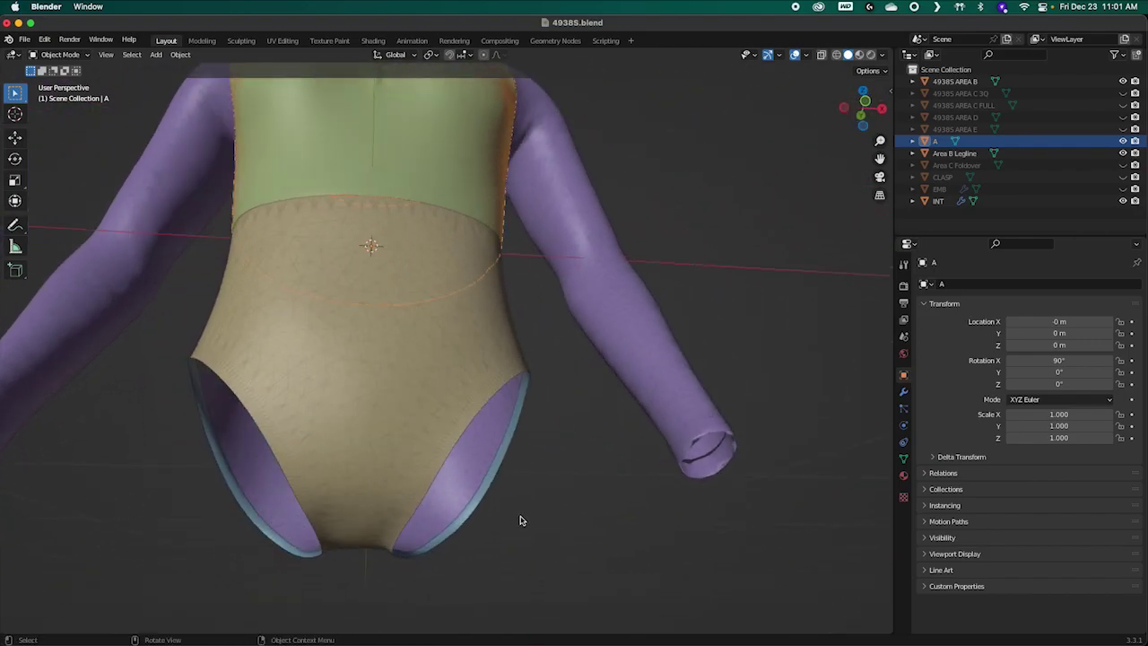
# Step: Join Area B Legline into 4938S AREA B, with 4938S AREA B as the active object, and rename the result B
pyautogui.click(924, 157)
pyautogui.keyDown('ctrl'); pyautogui.click(954, 81); pyautogui.keyUp('ctrl')
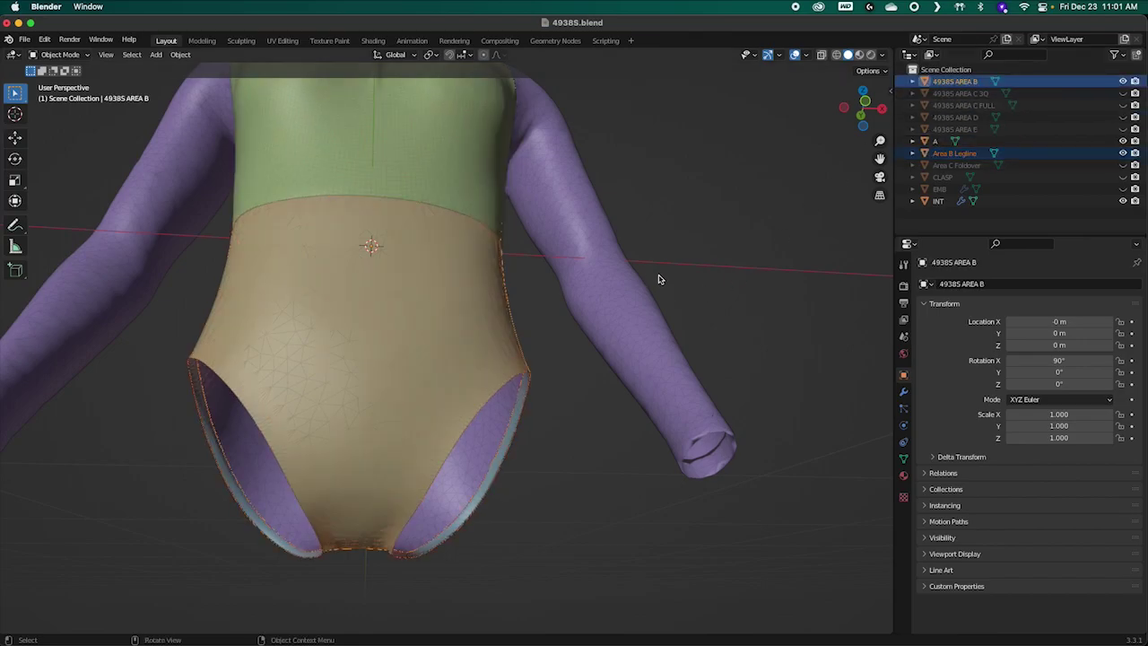
pyautogui.press('Delete')
pyautogui.click(966, 83)
pyautogui.doubleClick(966, 84)
pyautogui.write('B')
pyautogui.press('Return')
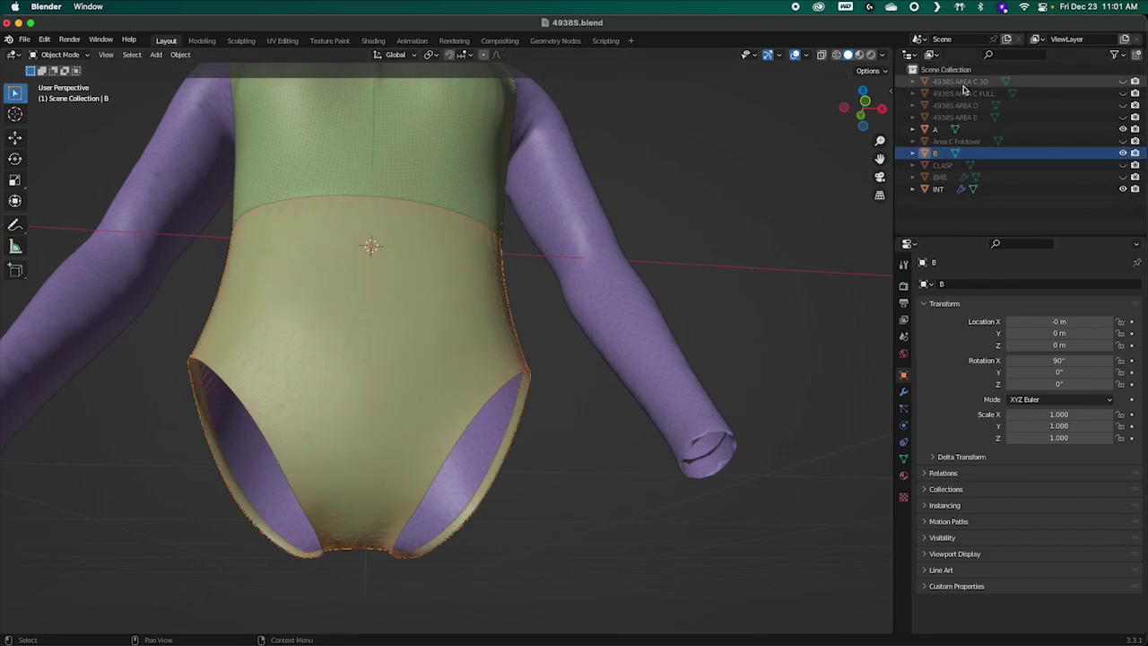
# Step: Unhide the Area C Foldover object and view it inside the neckline and shoulders
pyautogui.moveTo(641, 348); pyautogui.dragTo(625, 413, button='middle')
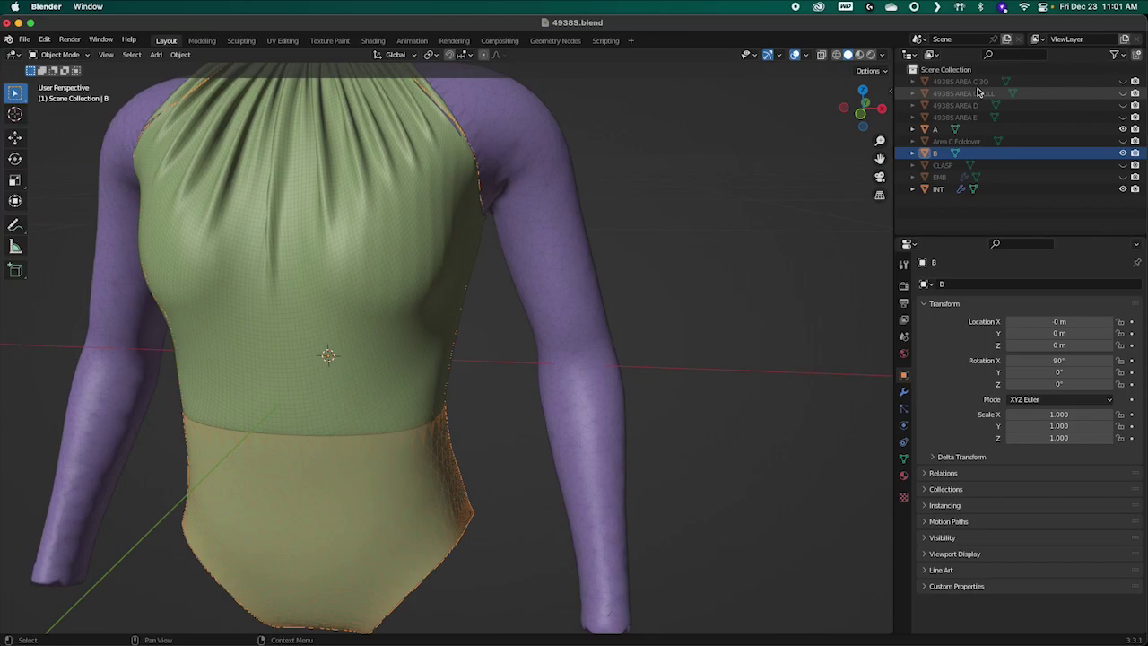
pyautogui.moveTo(704, 320); pyautogui.dragTo(479, 353, button='middle')
pyautogui.moveTo(625, 302); pyautogui.dragTo(484, 345, button='middle')
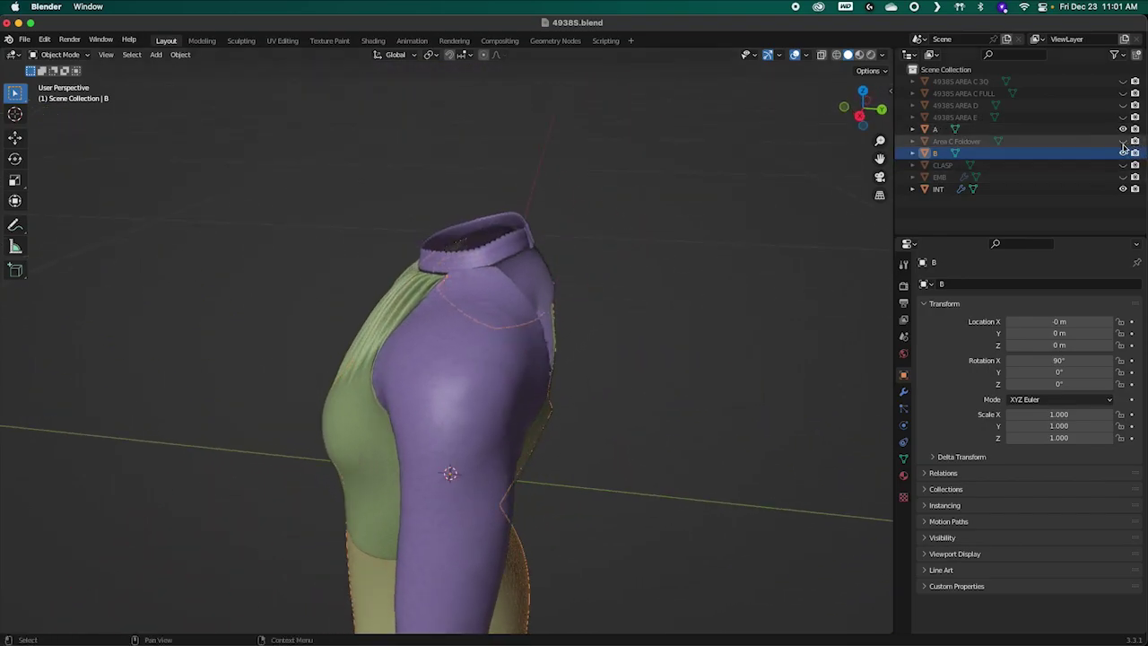
pyautogui.moveTo(723, 313)
pyautogui.mouseDown(button='middle')
pyautogui.moveTo(801, 359)
pyautogui.moveTo(741, 325)
pyautogui.mouseUp(button='middle')
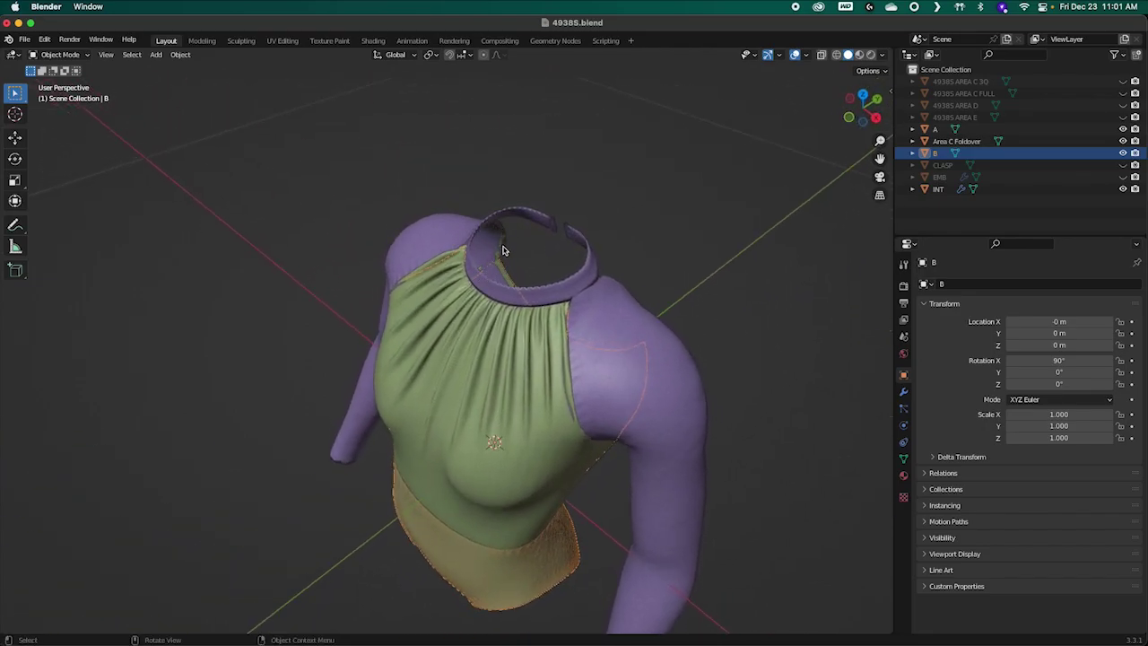
pyautogui.moveTo(606, 320); pyautogui.dragTo(505, 199, button='middle')
pyautogui.scroll(5, 504, 199)
pyautogui.moveTo(586, 180); pyautogui.dragTo(517, 14, button='middle')
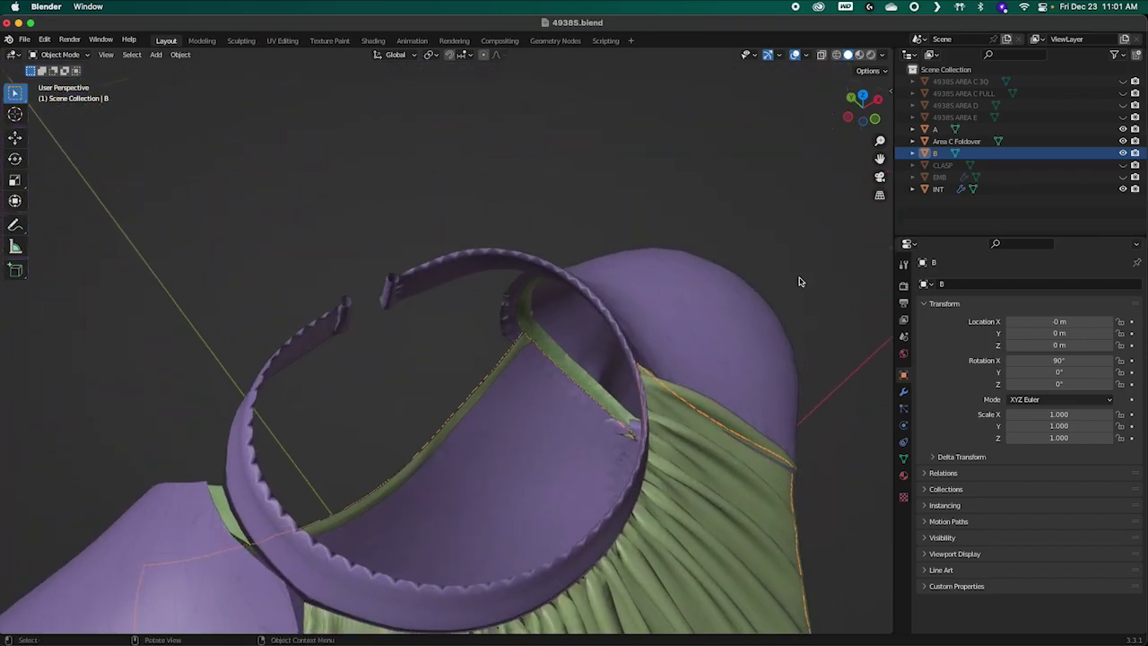
# Step: Toggle the visibility of Area C Foldover to identify where it sits on the garment, leaving it shown
pyautogui.click(1122, 129)
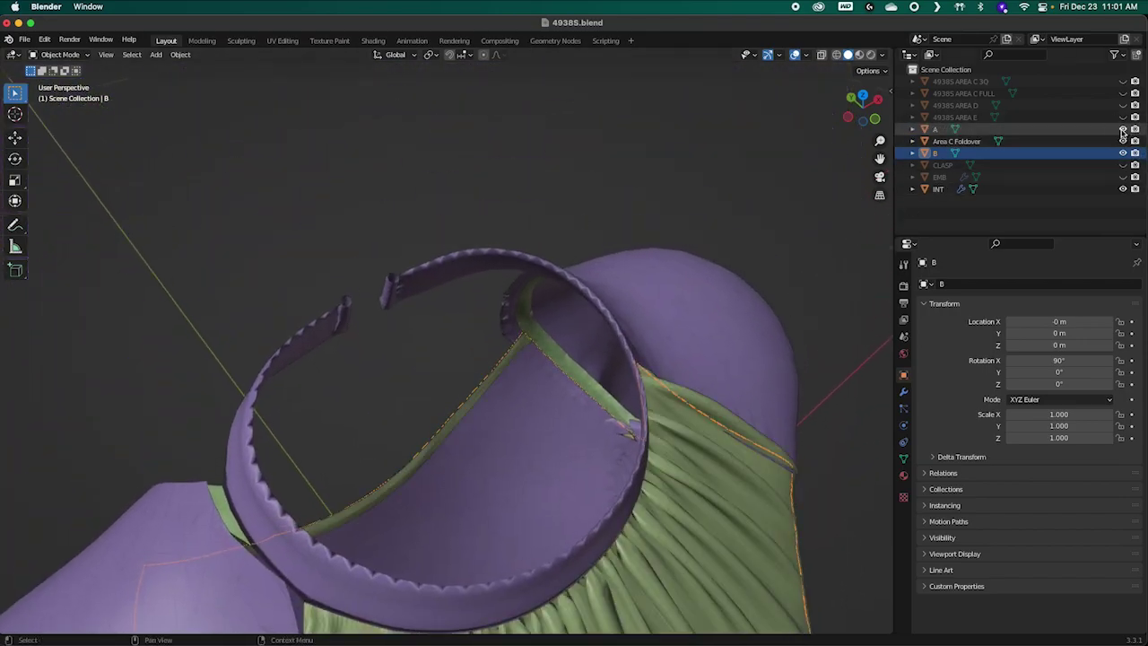
pyautogui.click(1123, 141)
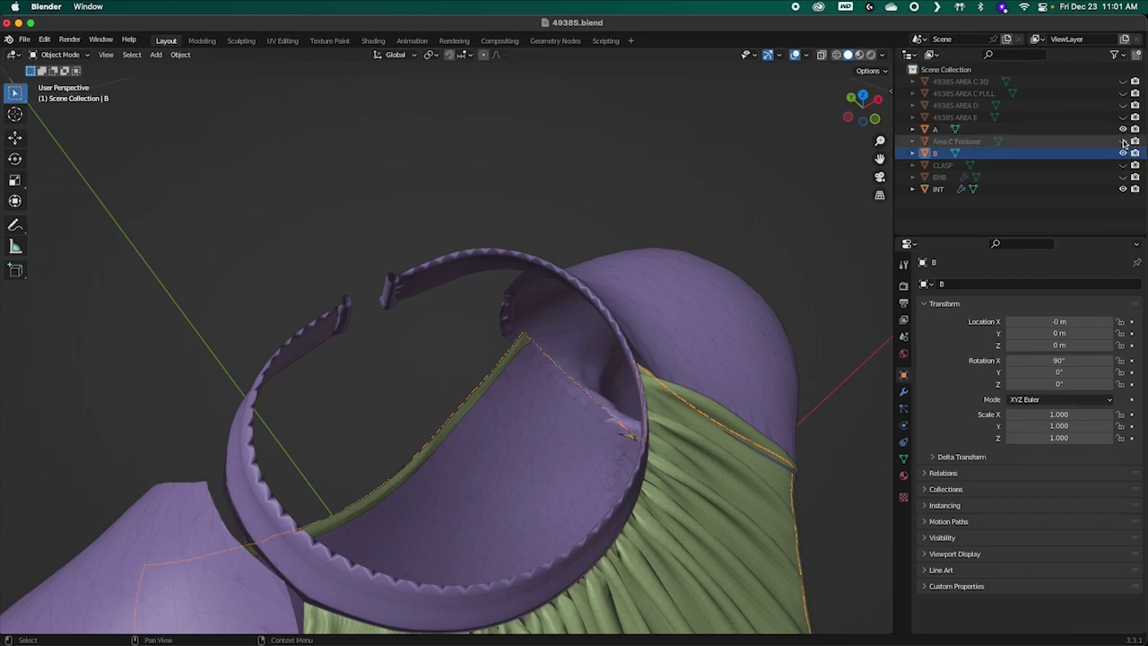
pyautogui.click(1123, 140)
pyautogui.click(1123, 141)
pyautogui.click(1123, 140)
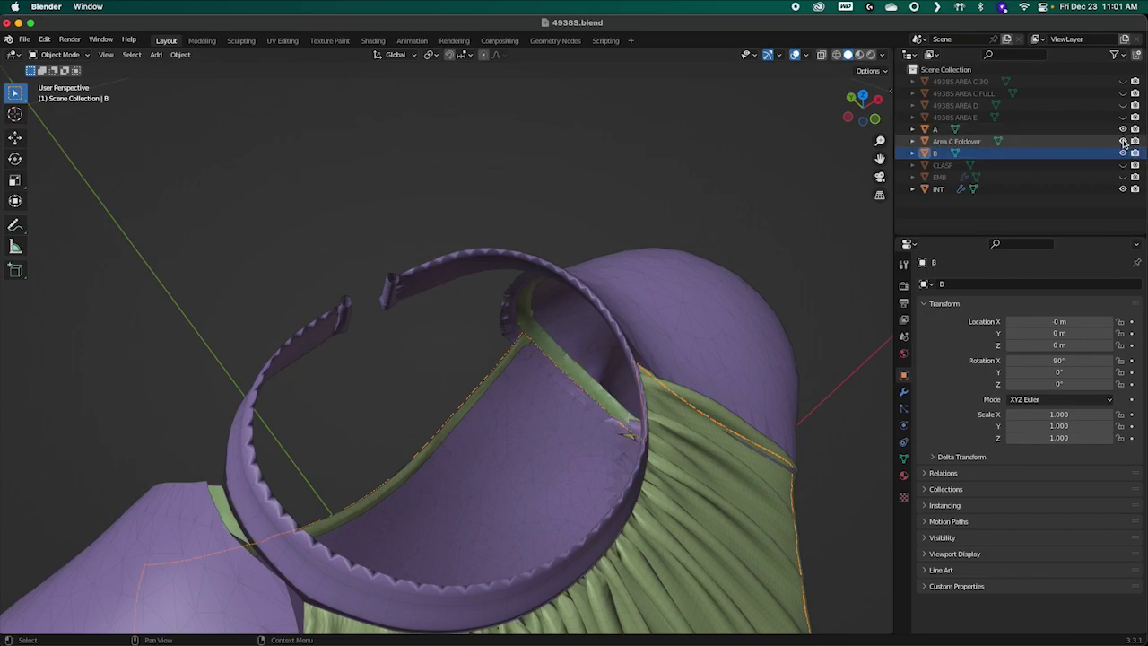
pyautogui.moveTo(507, 461); pyautogui.dragTo(421, 422, button='middle')
# Step: Add a Displace modifier to Area C Foldover and set its midlevel to 0
pyautogui.click(955, 141)
pyautogui.moveTo(682, 358); pyautogui.dragTo(835, 404, button='middle')
pyautogui.click(903, 392)
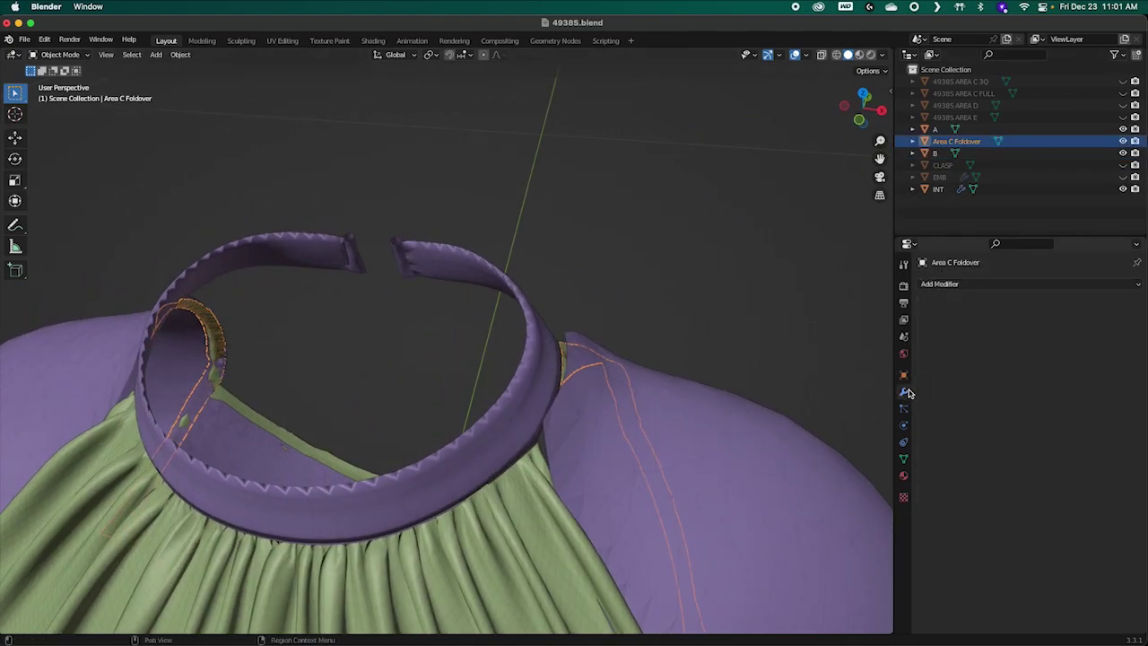
pyautogui.click(974, 285)
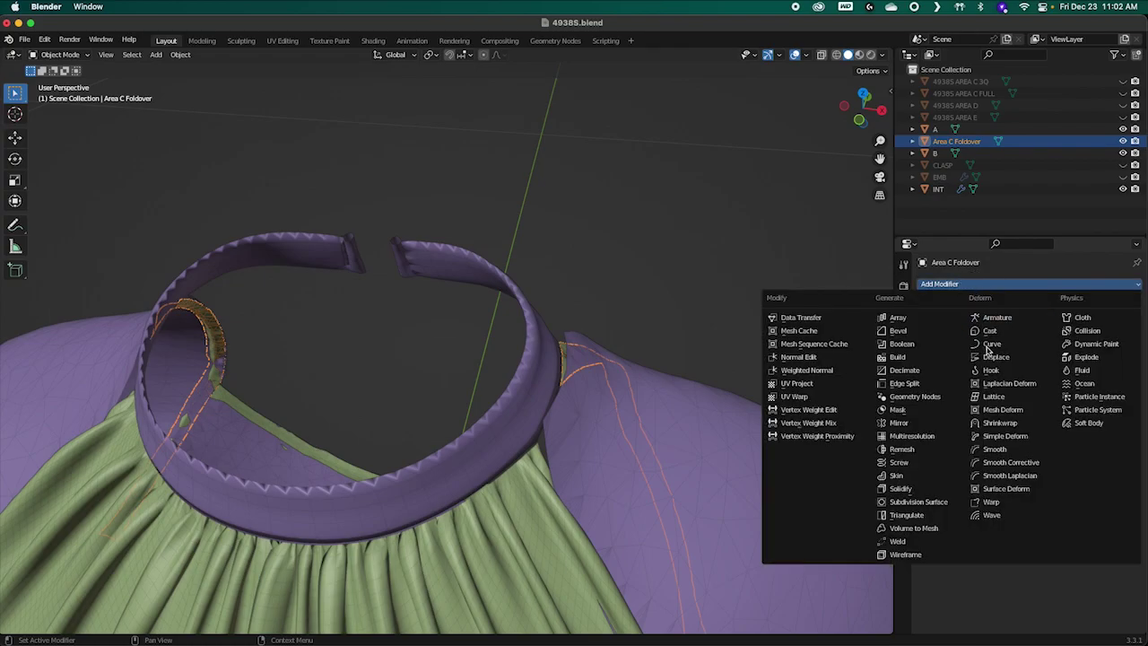
pyautogui.click(995, 356)
pyautogui.click(1074, 393)
pyautogui.write('0')
pyautogui.press('Return')
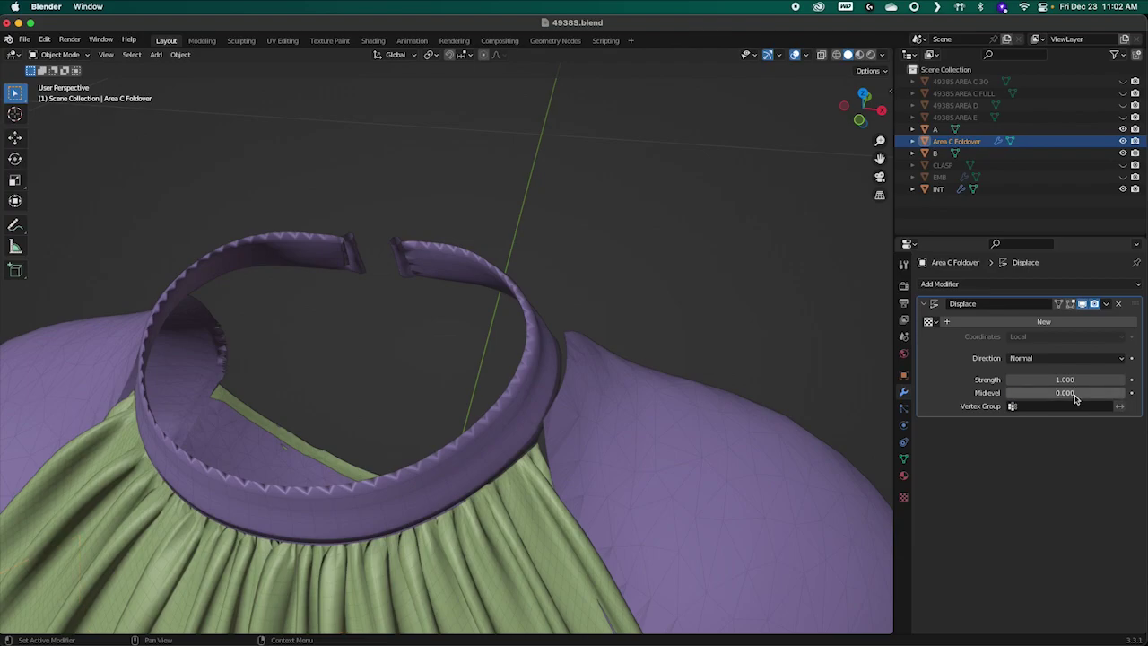
# Step: Set the Displace strength of Area C Foldover to 0.0001 and check the strip against the sleeves
pyautogui.click(1084, 381)
pyautogui.press('BackSpace')
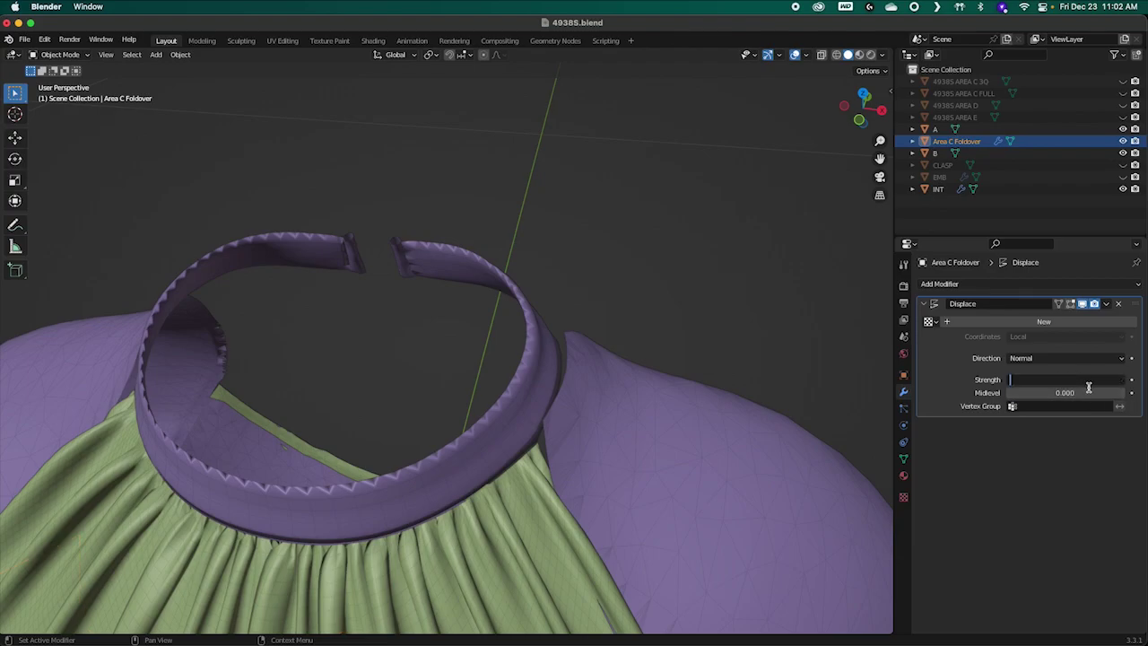
pyautogui.write('.0001')
pyautogui.press('Tab')
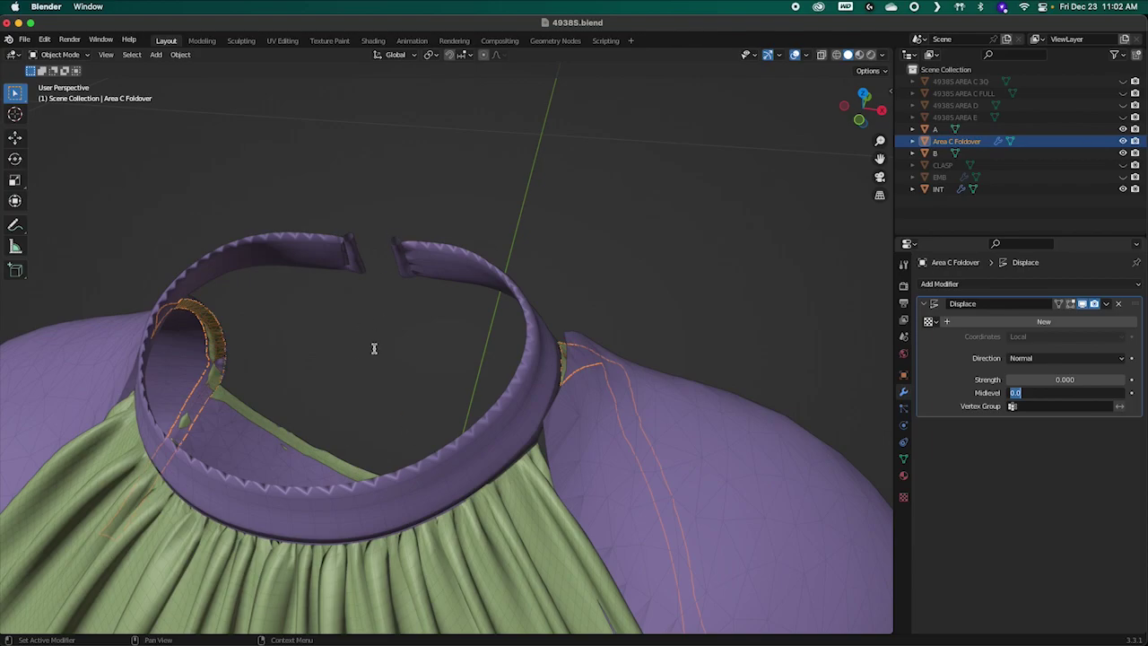
pyautogui.press('Return')
pyautogui.moveTo(393, 379); pyautogui.dragTo(430, 357, button='middle')
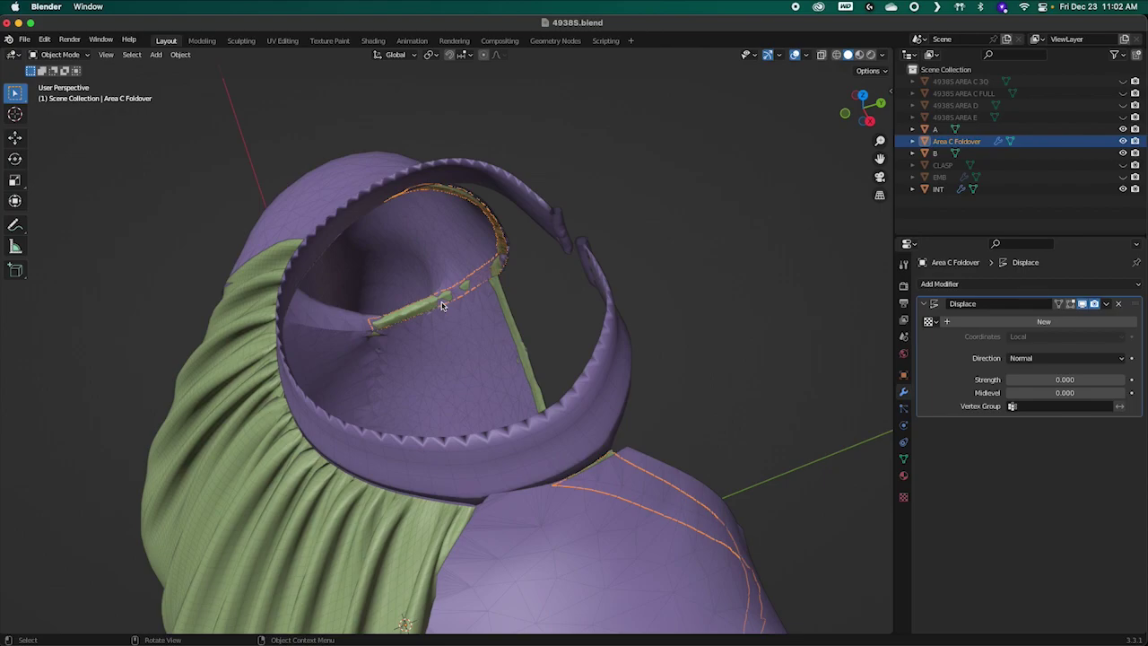
# Step: Examine the normals of Area C Foldover in Edit Mode and check its Displace strength value
pyautogui.press('Tab')
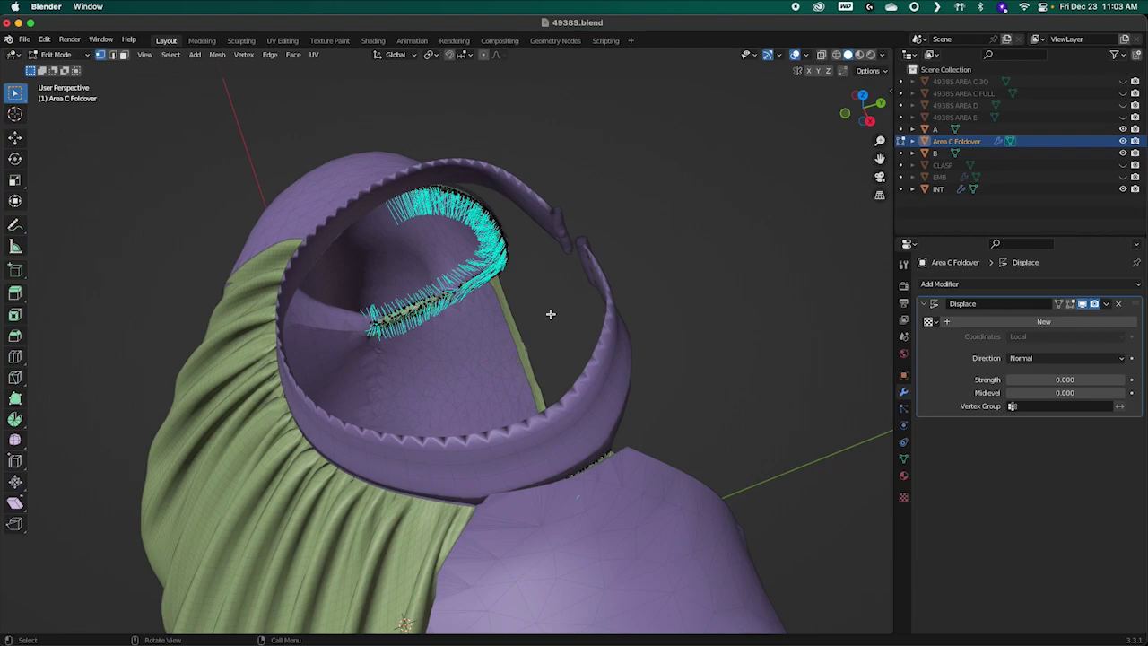
pyautogui.click(1042, 380)
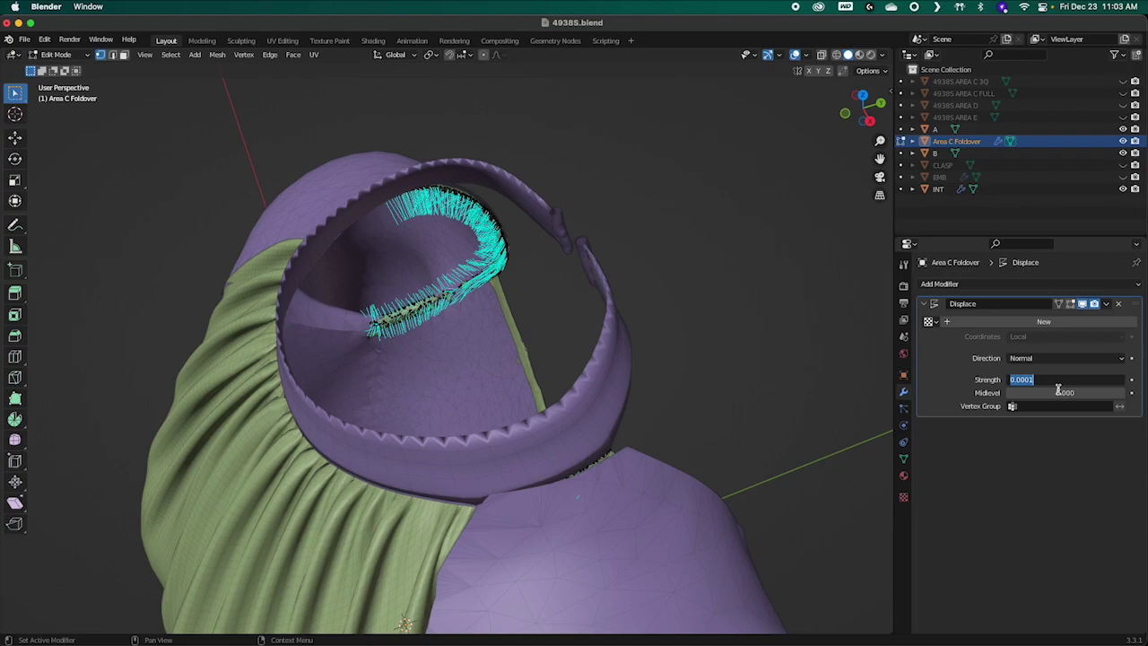
pyautogui.press('End')
pyautogui.click(1058, 392)
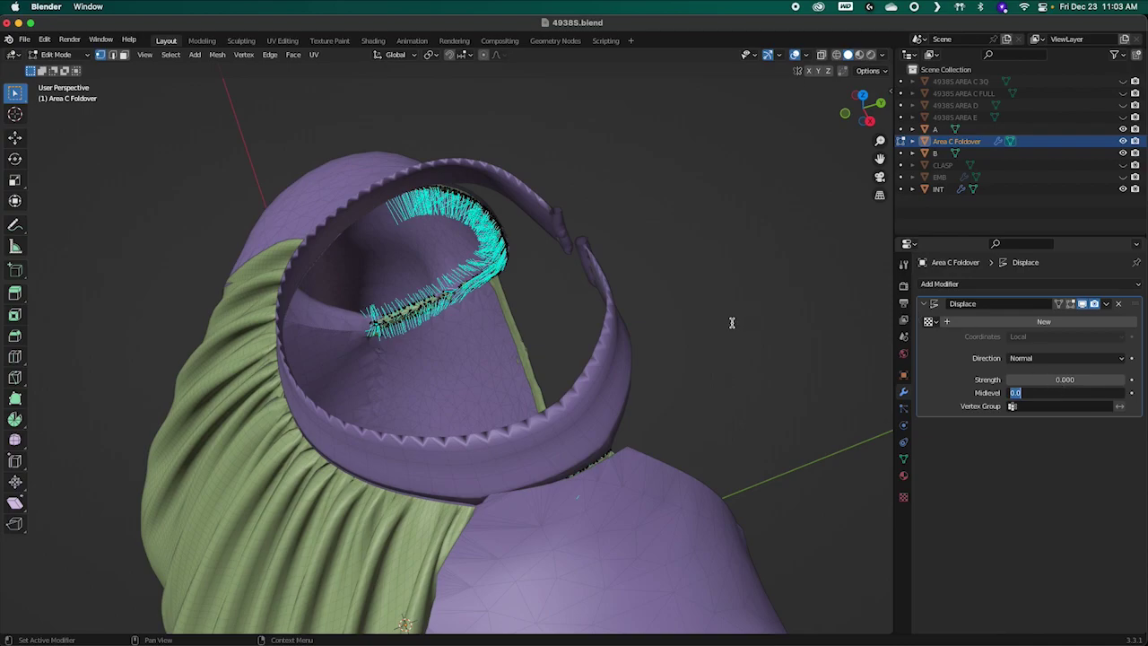
pyautogui.press('Tab')
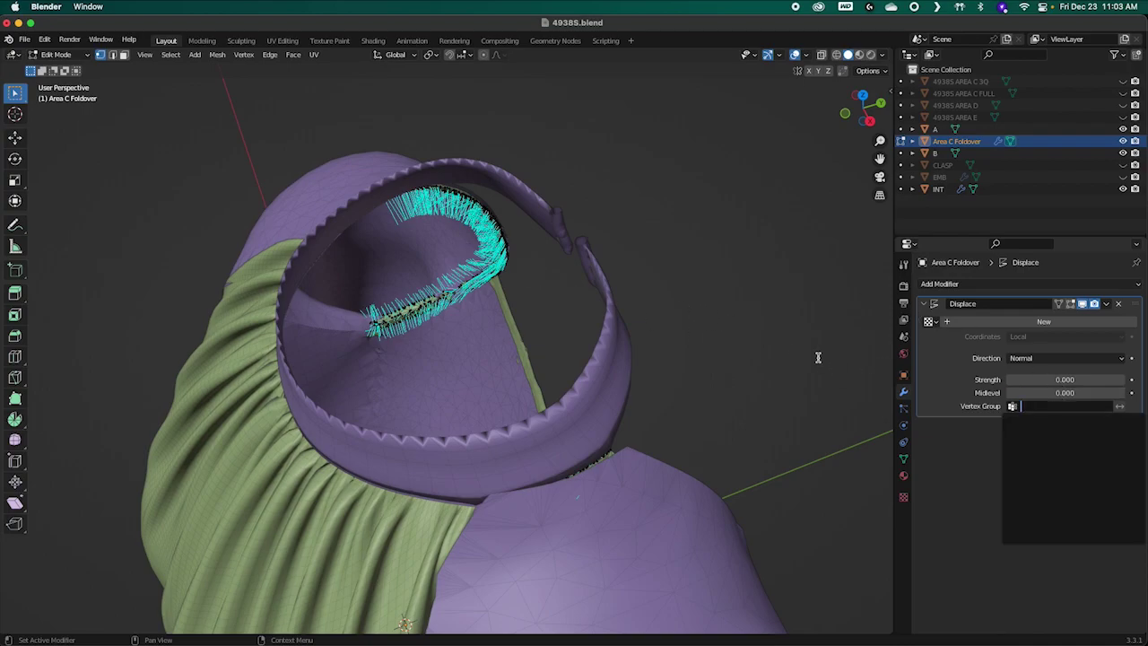
pyautogui.press('Escape')
pyautogui.press('Tab')
# Step: Try a Displace strength of 0.0003 on Area C Foldover
pyautogui.moveTo(767, 360); pyautogui.dragTo(789, 376, button='middle')
pyautogui.click(1023, 376)
pyautogui.write('0.0003')
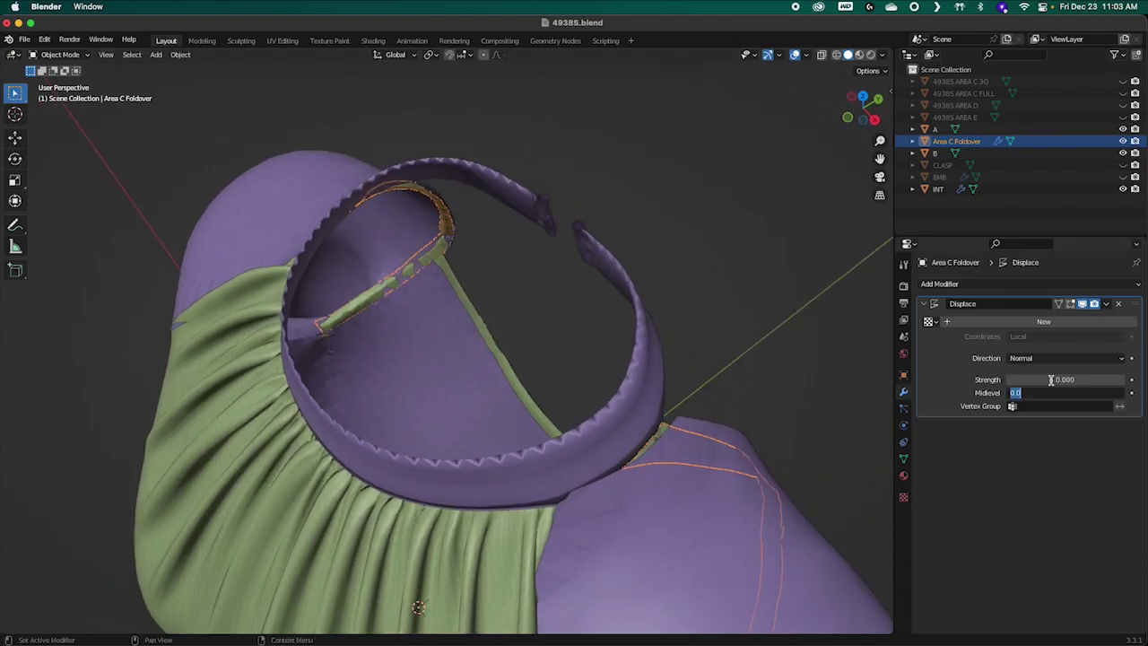
pyautogui.press('Return')
# Step: Try a Displace strength of 0.0007 on Area C Foldover and inspect the strip up close
pyautogui.click(1075, 382)
pyautogui.press('Return')
pyautogui.click(698, 341)
pyautogui.moveTo(699, 342)
pyautogui.mouseDown(button='middle')
pyautogui.moveTo(768, 320)
pyautogui.moveTo(78, 320)
pyautogui.moveTo(14, 332)
pyautogui.moveTo(788, 354)
pyautogui.moveTo(768, 380)
pyautogui.moveTo(691, 340)
pyautogui.moveTo(709, 345)
pyautogui.mouseUp(button='middle')
pyautogui.doubleClick(1055, 380)
pyautogui.click(1028, 379)
pyautogui.press('Tab')
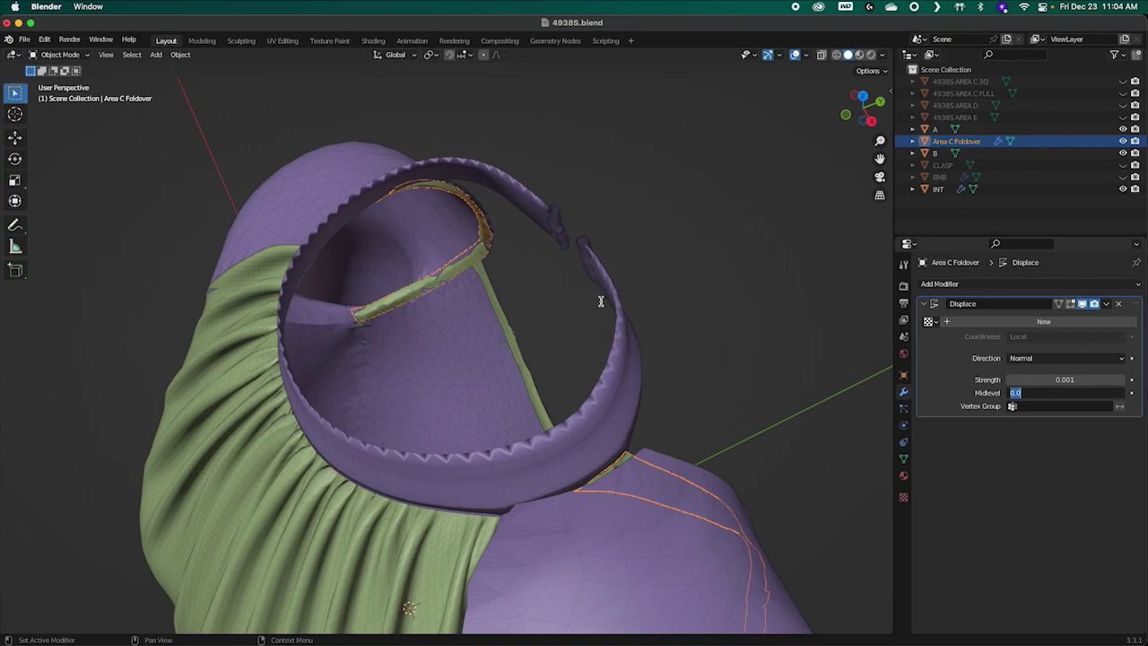
pyautogui.press('Return')
pyautogui.moveTo(668, 315); pyautogui.dragTo(615, 332, button='middle')
pyautogui.scroll(5, 627, 359)
pyautogui.moveTo(643, 392); pyautogui.dragTo(762, 454, button='middle')
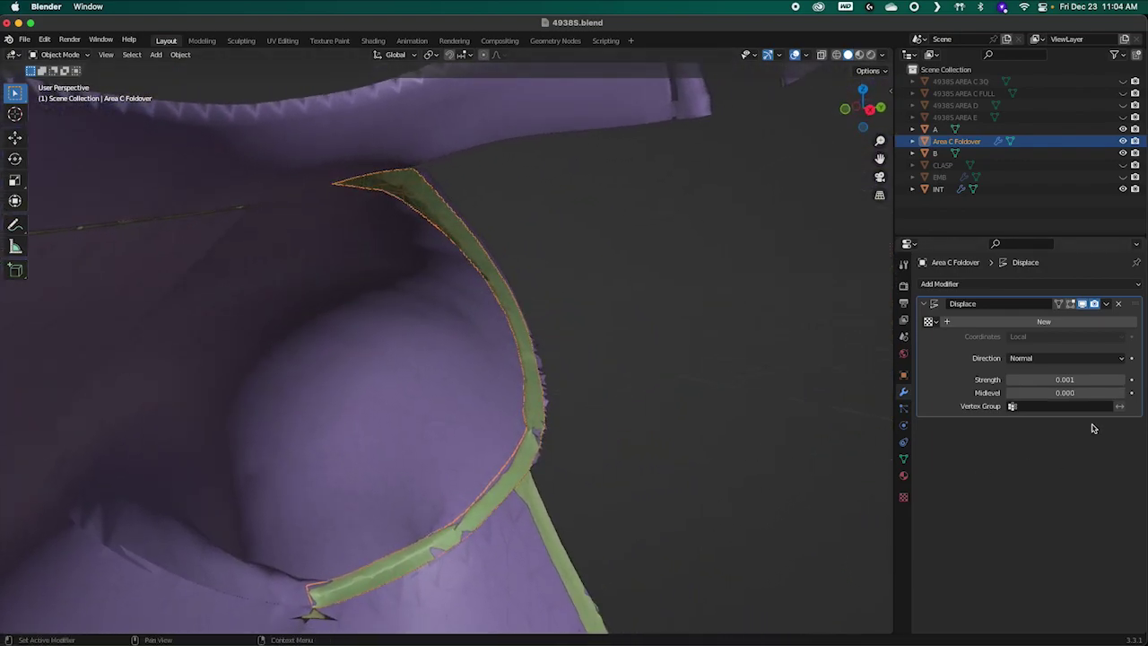
# Step: Set the Displace strength of Area C Foldover to 0.001
pyautogui.click(1083, 378)
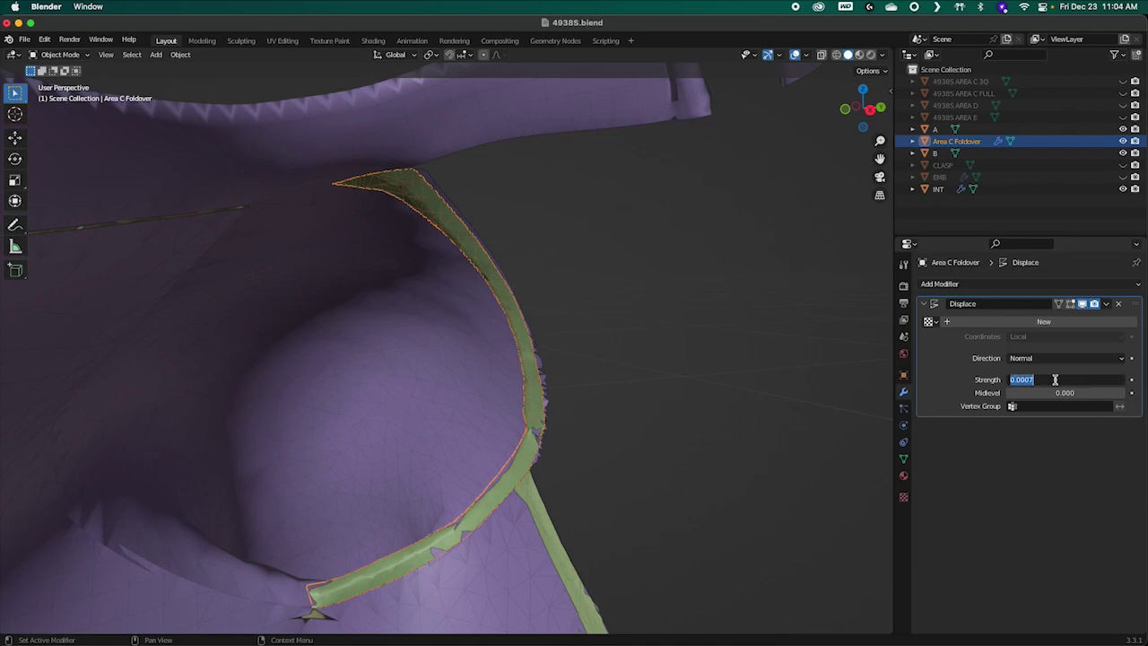
pyautogui.click(1054, 380)
pyautogui.press('BackSpace')
pyautogui.press('BackSpace')
pyautogui.write('1')
pyautogui.press('Tab')
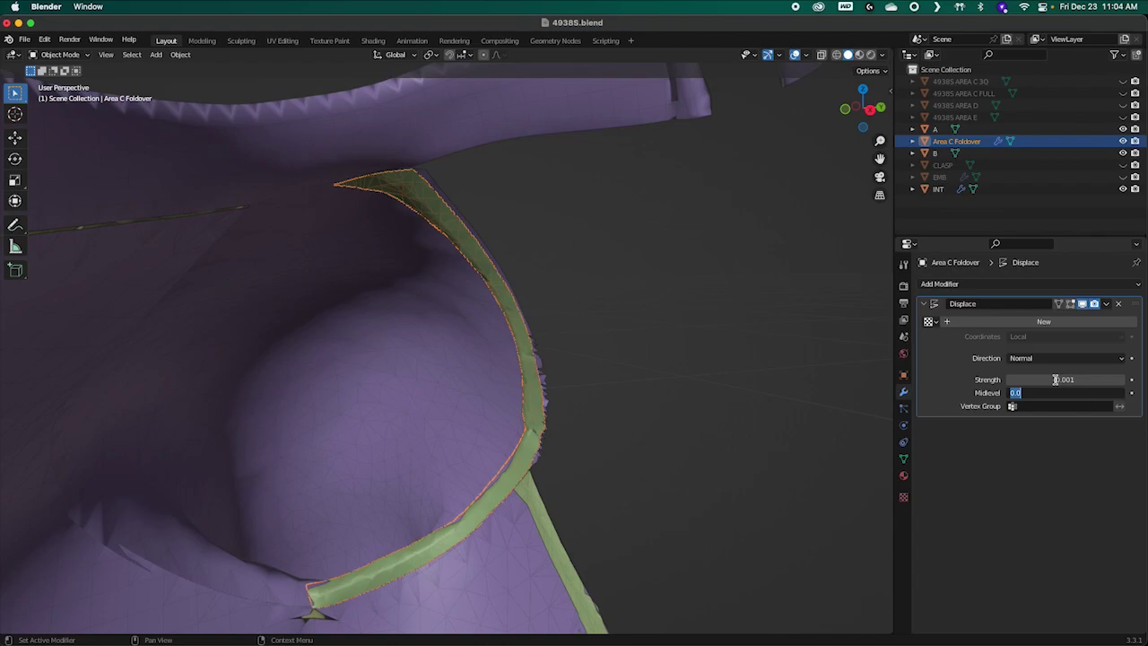
pyautogui.click(641, 356)
# Step: Examine the displaced Area C Foldover from several sides for spots where the garment pokes through
pyautogui.scroll(6, 609, 348)
pyautogui.moveTo(605, 348); pyautogui.dragTo(197, 323, button='middle')
pyautogui.scroll(3, 780, 359)
pyautogui.scroll(5, 503, 461)
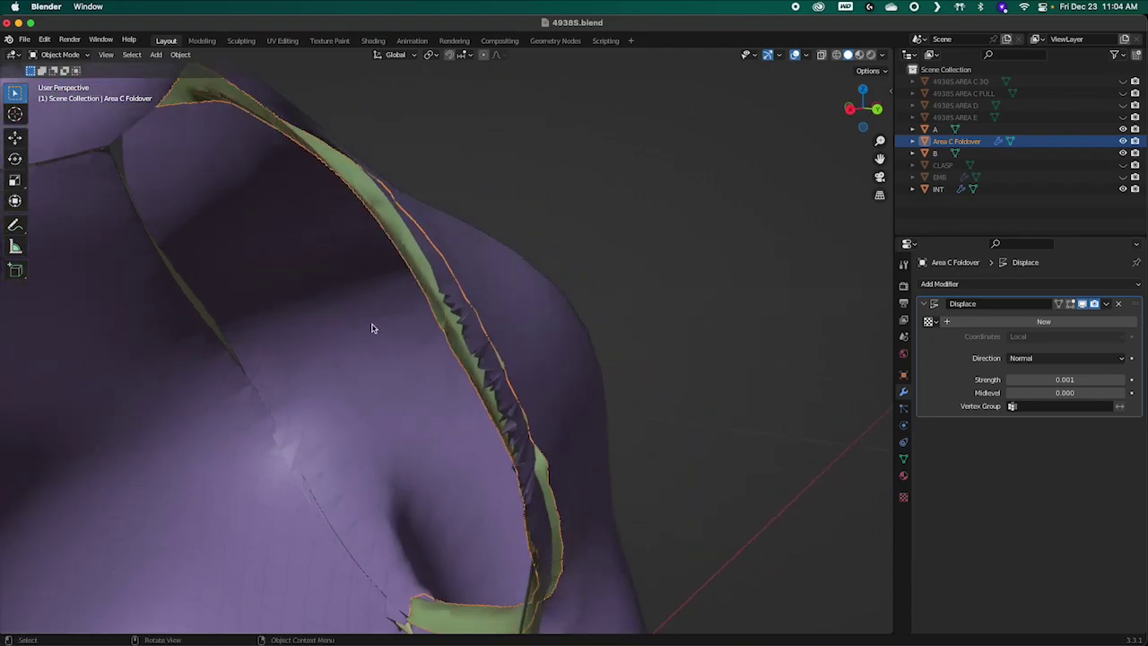
pyautogui.scroll(-8, 373, 328)
pyautogui.moveTo(398, 302); pyautogui.dragTo(475, 400, button='middle')
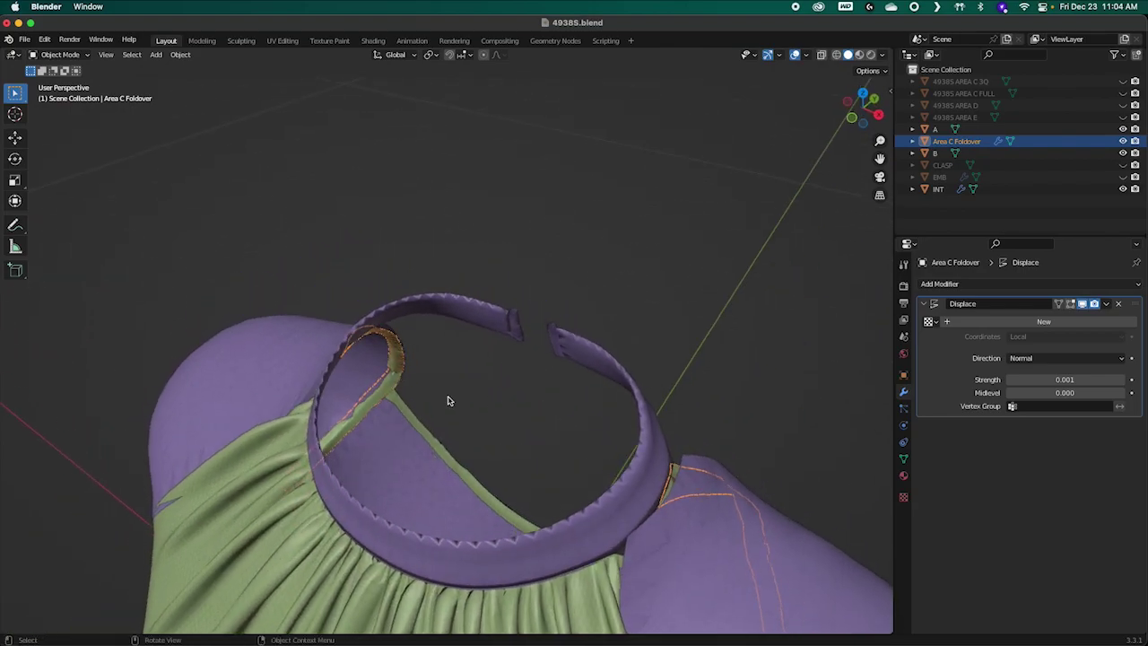
pyautogui.moveTo(583, 351); pyautogui.dragTo(600, 417, button='middle')
pyautogui.moveTo(514, 468); pyautogui.dragTo(597, 353, button='middle')
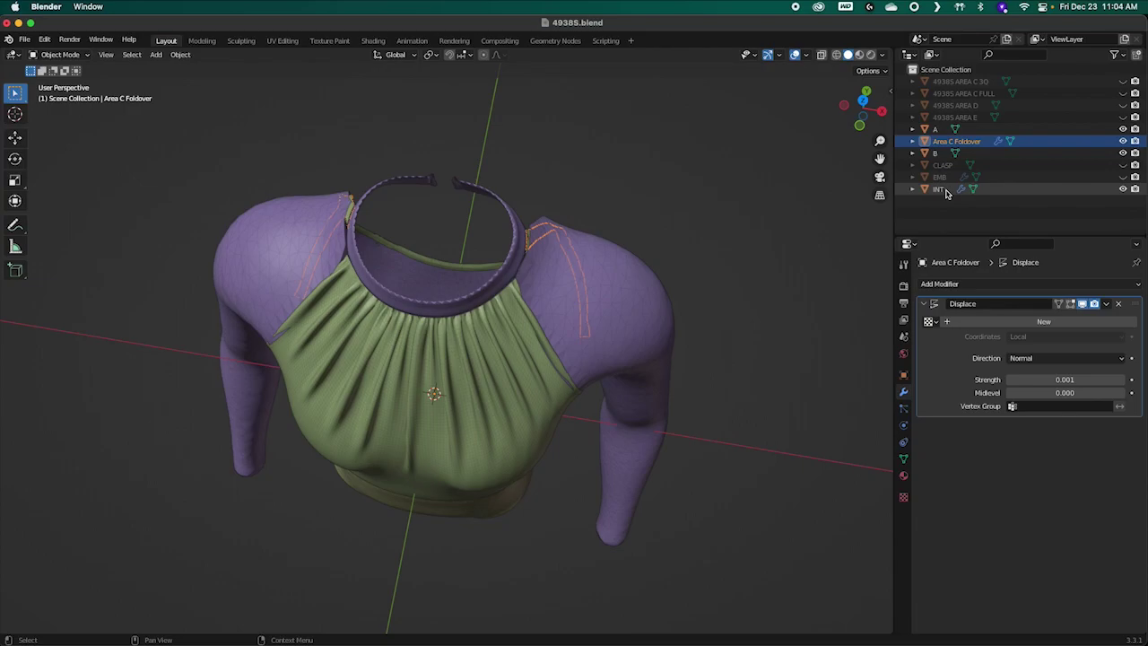
# Step: Unhide 4938S AREA C 3Q and 4938S AREA C FULL to compare the sleeves, and hide 4938S AREA C 3Q again
pyautogui.click(1121, 82)
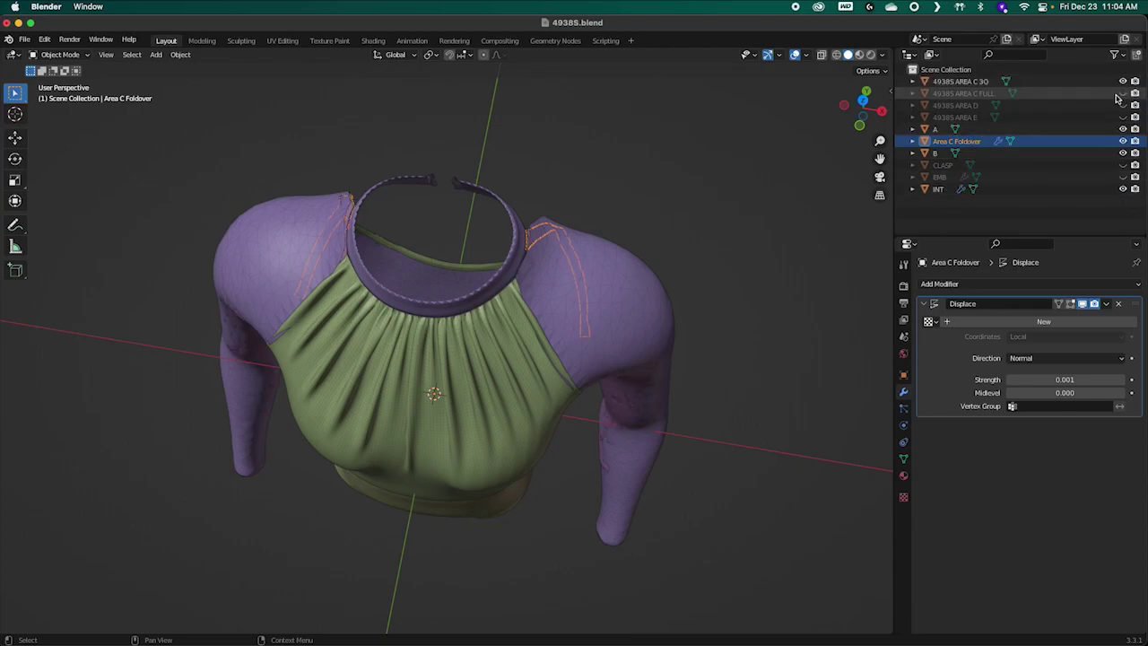
pyautogui.click(1121, 93)
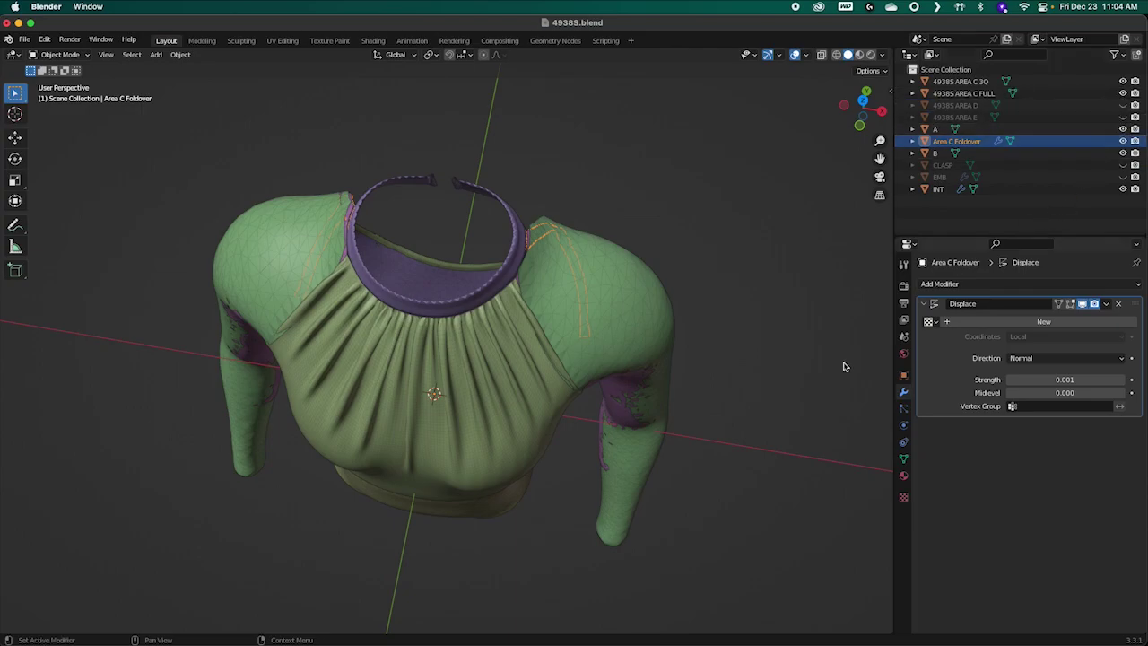
pyautogui.click(1122, 81)
pyautogui.moveTo(692, 541); pyautogui.dragTo(668, 430, button='middle')
pyautogui.scroll(-4, 654, 453)
pyautogui.moveTo(643, 476); pyautogui.dragTo(684, 476, button='middle')
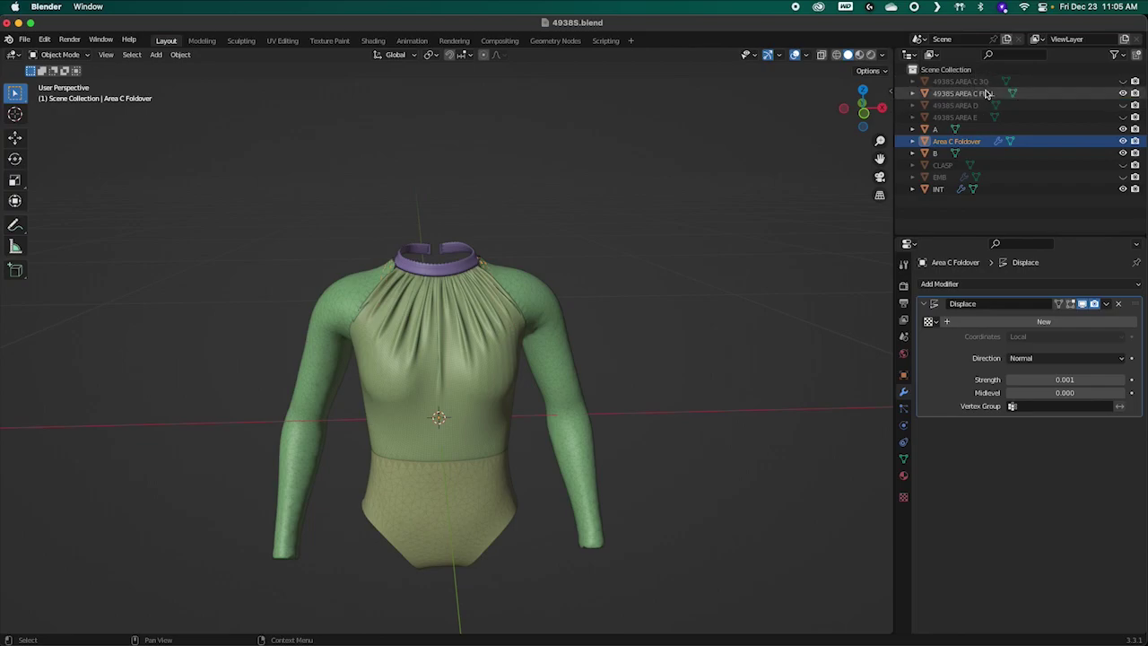
# Step: Try to join Area C Foldover into 4938S AREA C FULL without applying its Displace modifier
pyautogui.click(974, 81)
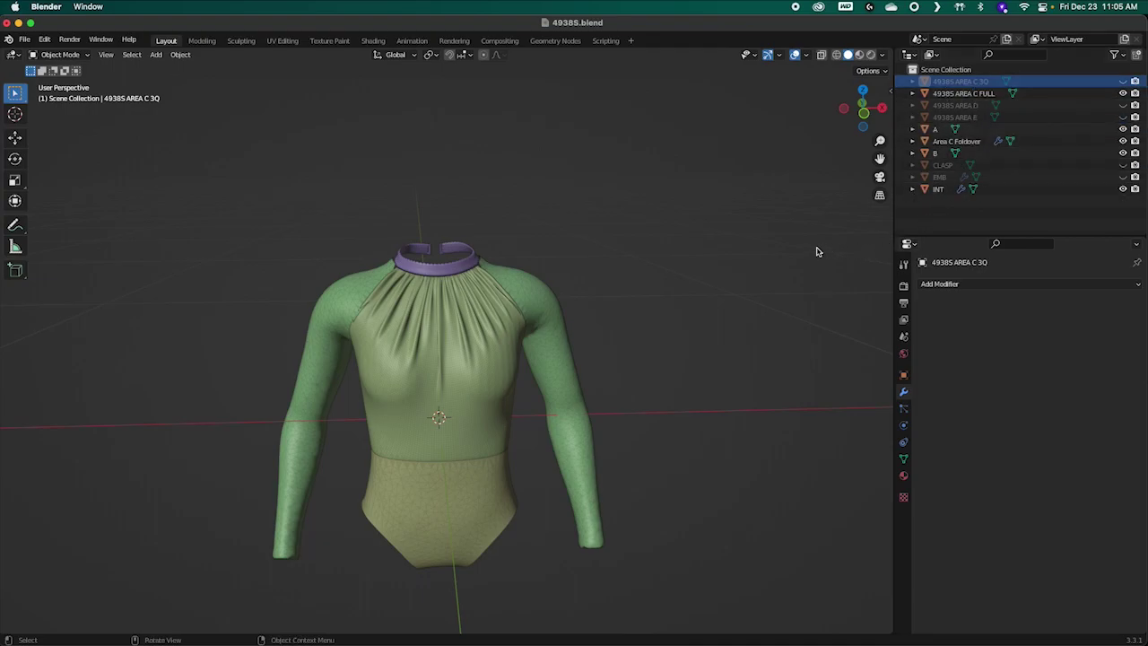
pyautogui.moveTo(715, 323); pyautogui.dragTo(502, 339, button='middle')
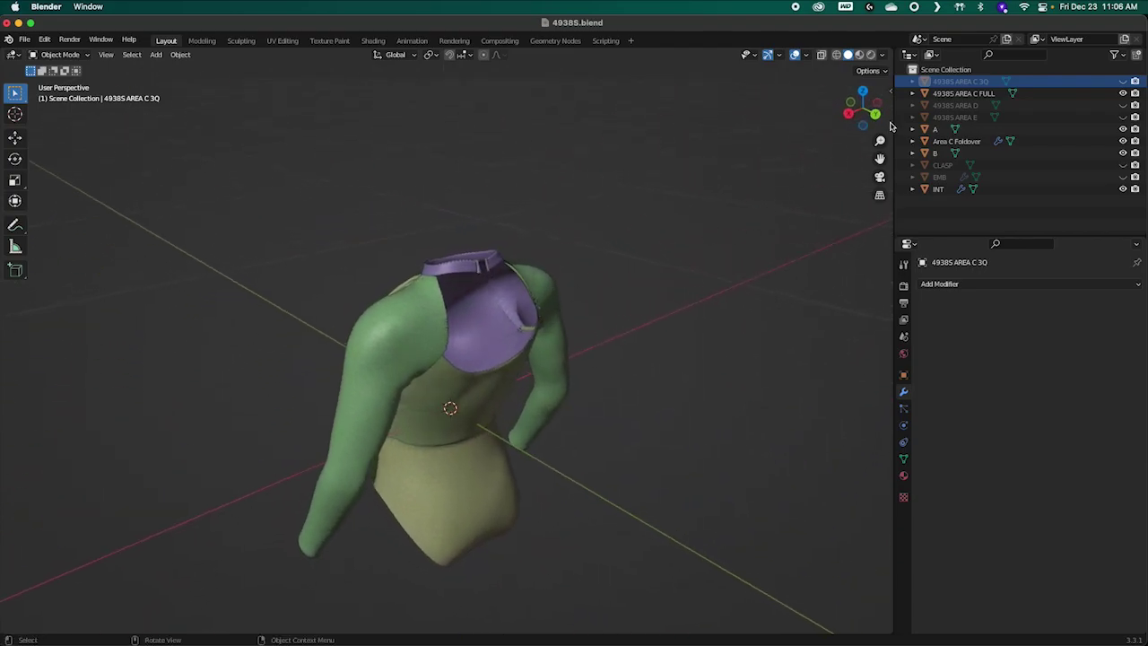
pyautogui.click(954, 142)
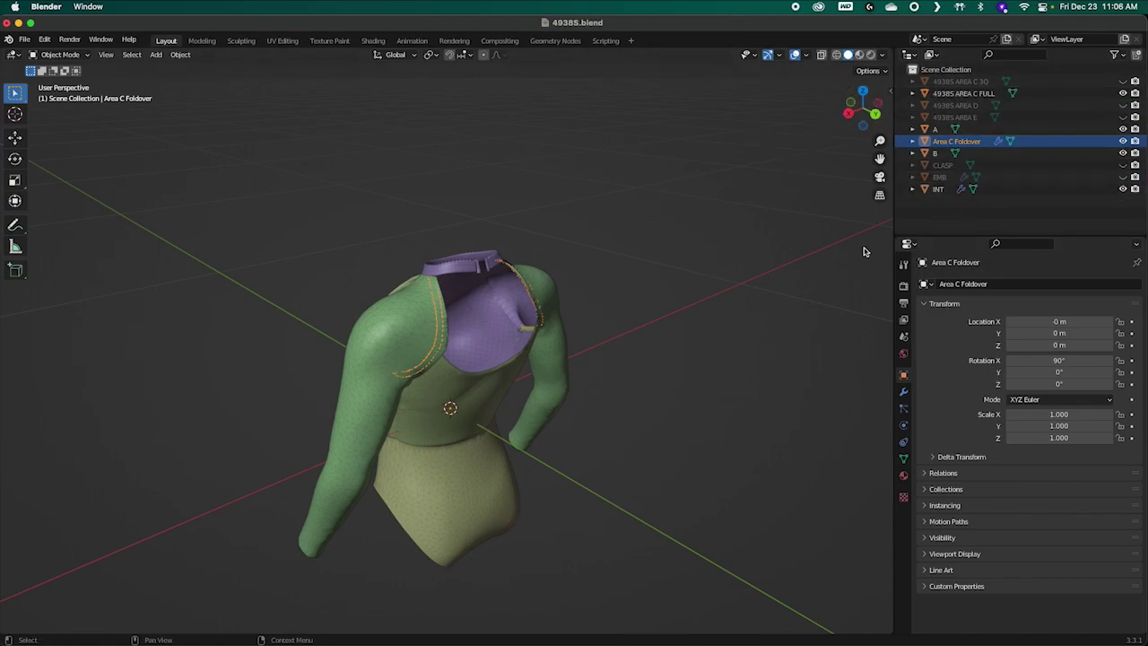
pyautogui.moveTo(708, 363)
pyautogui.mouseDown(button='middle')
pyautogui.moveTo(661, 361)
pyautogui.moveTo(655, 350)
pyautogui.moveTo(728, 370)
pyautogui.mouseUp(button='middle')
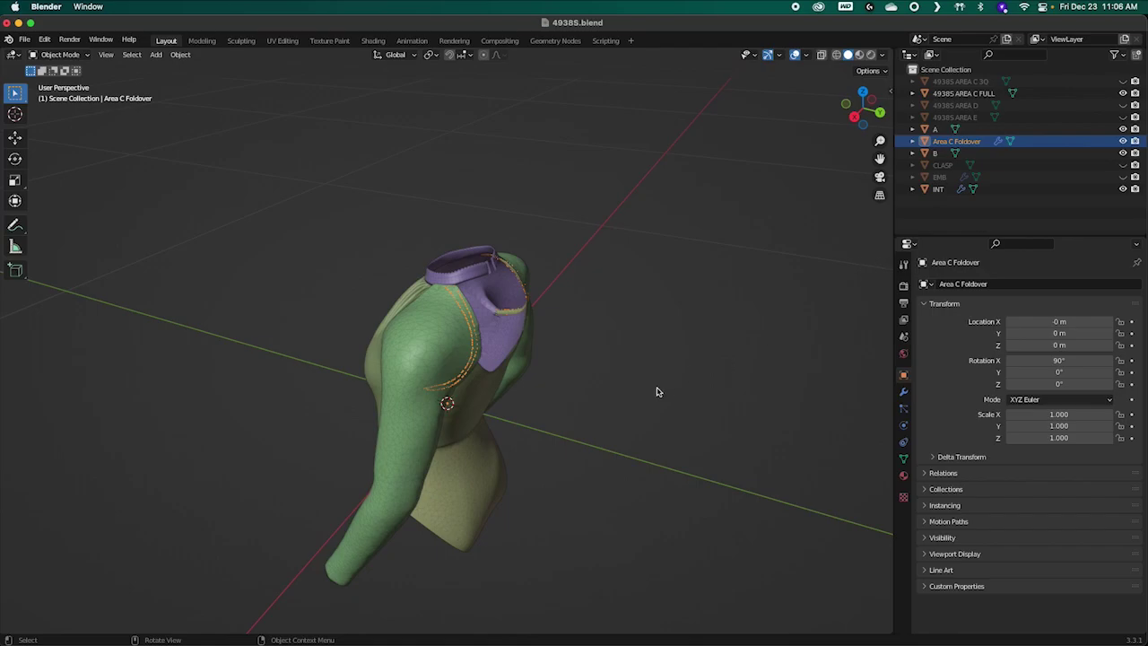
pyautogui.keyDown('ctrl'); pyautogui.click(927, 95); pyautogui.keyUp('ctrl')
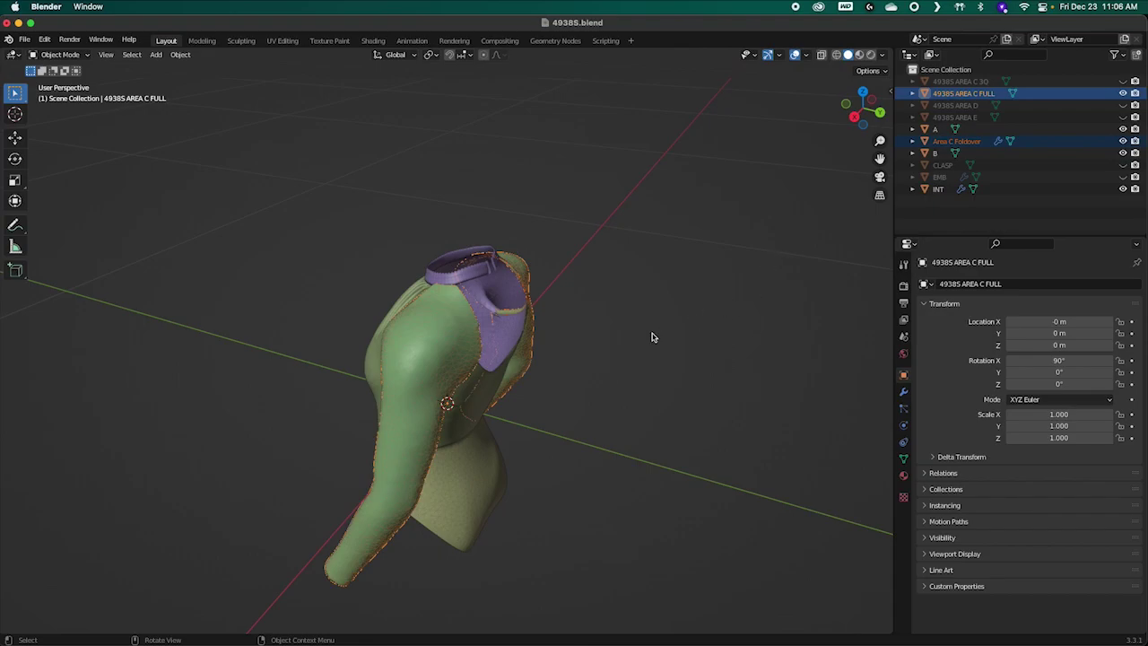
pyautogui.hotkey('ctrl', 'j')
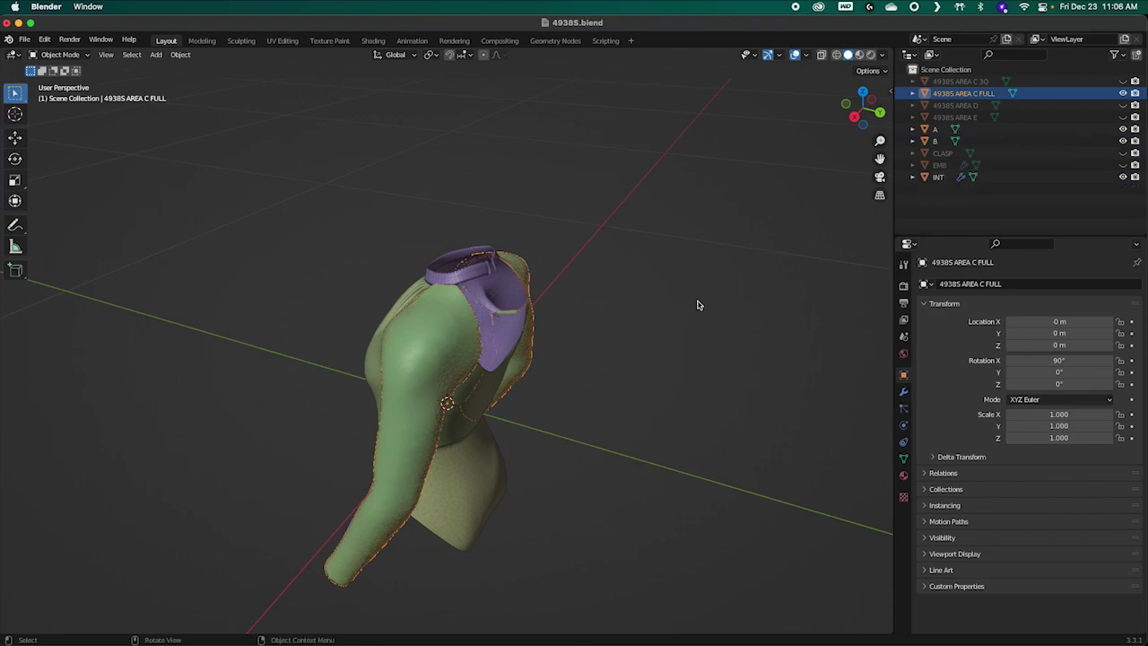
# Step: Rename the joined sleeve object as C and inspect the foldover around the neckline up close
pyautogui.doubleClick(976, 93)
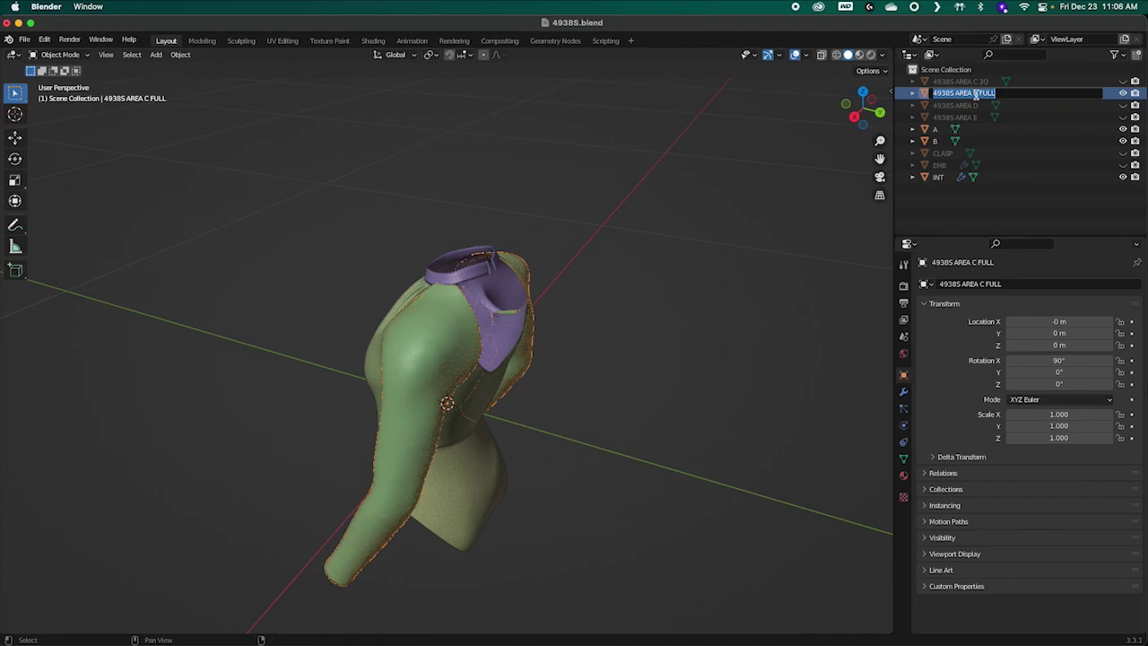
pyautogui.write('C')
pyautogui.press('Return')
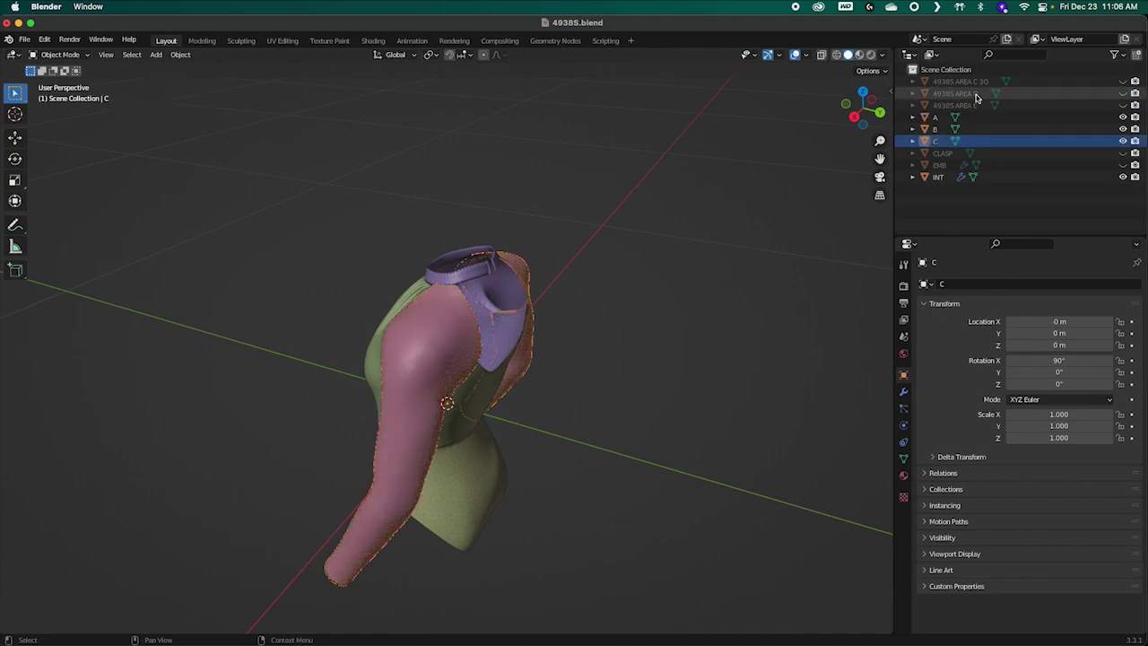
pyautogui.click(364, 275)
pyautogui.moveTo(447, 335); pyautogui.dragTo(592, 359, button='middle')
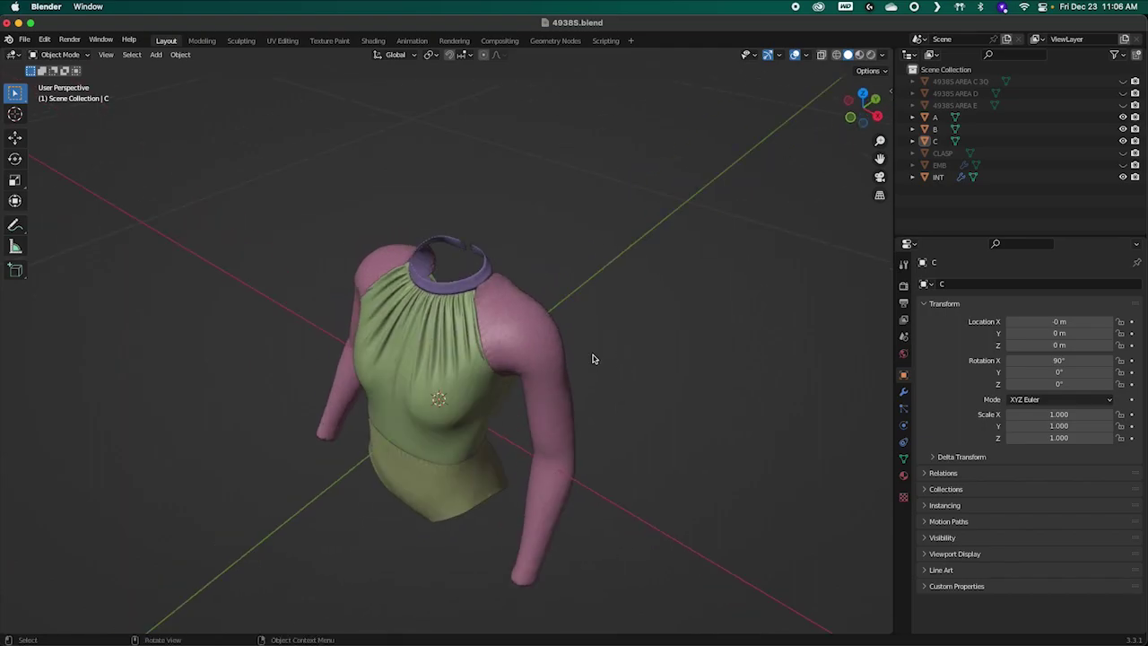
pyautogui.scroll(8, 443, 270)
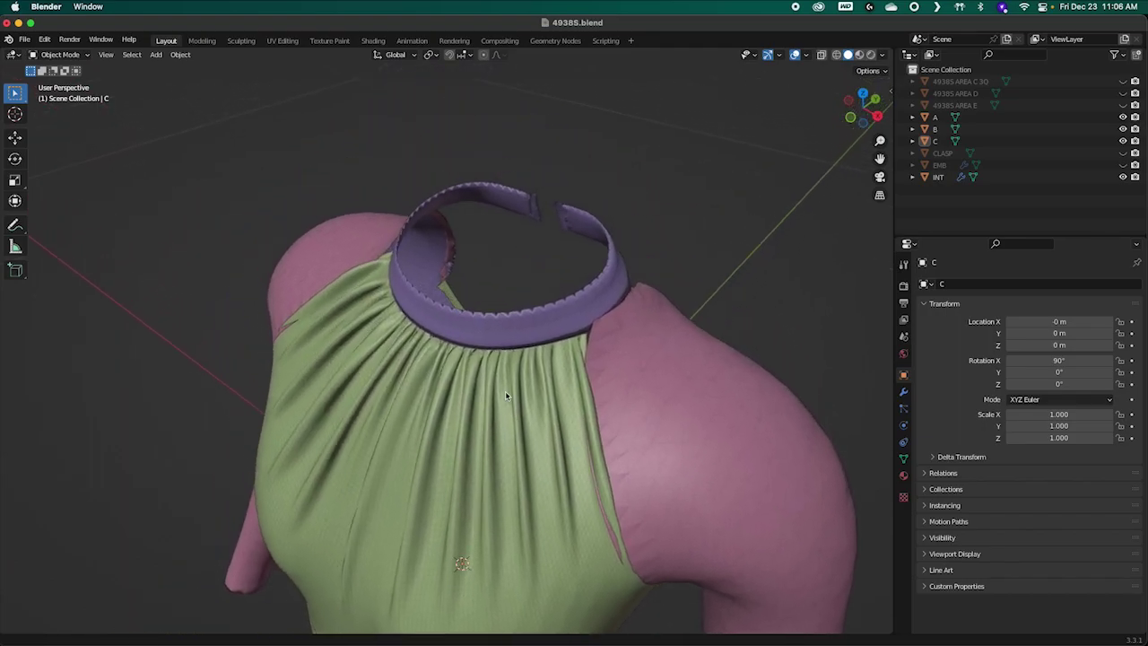
pyautogui.moveTo(480, 338); pyautogui.dragTo(415, 351, button='middle')
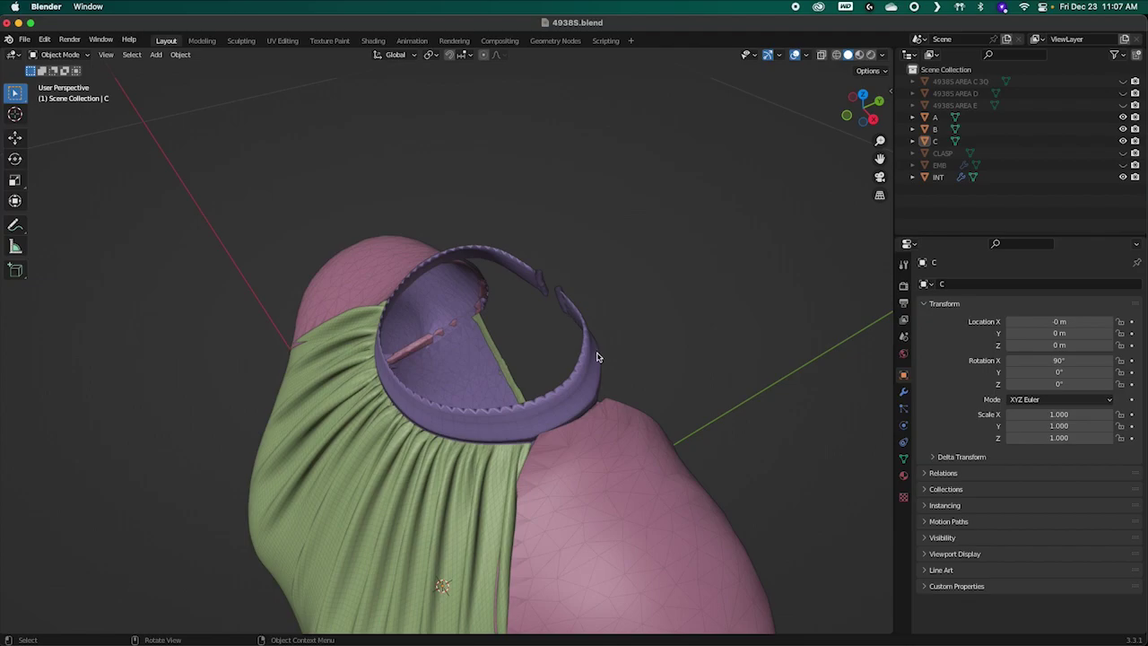
# Step: Undo the renaming to C and the joining of Area C Foldover with 4938S AREA C FULL
pyautogui.keyDown('ctrl'); pyautogui.click(641, 351); pyautogui.keyUp('ctrl')
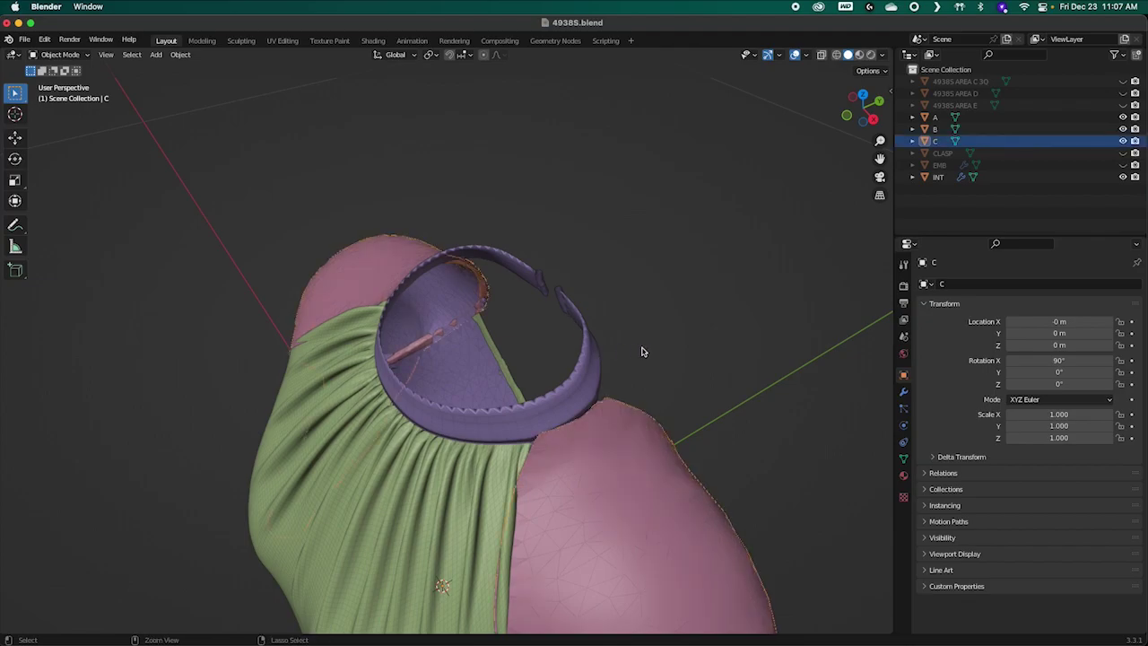
pyautogui.hotkey('ctrl', 'j')
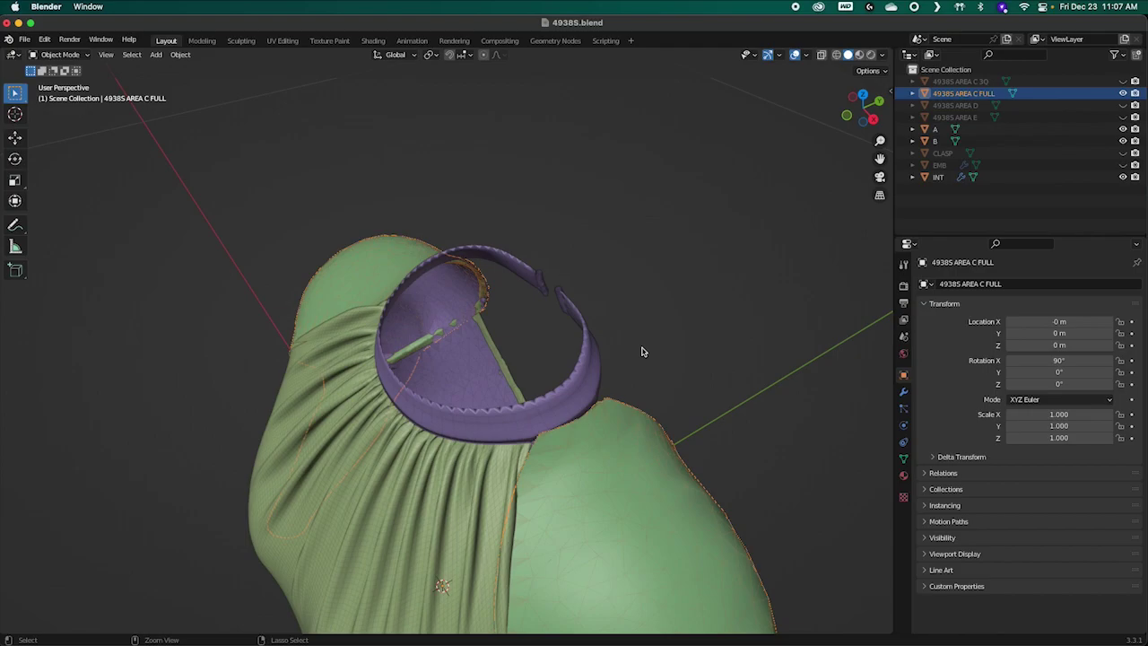
pyautogui.hotkey('ctrl', 'z')
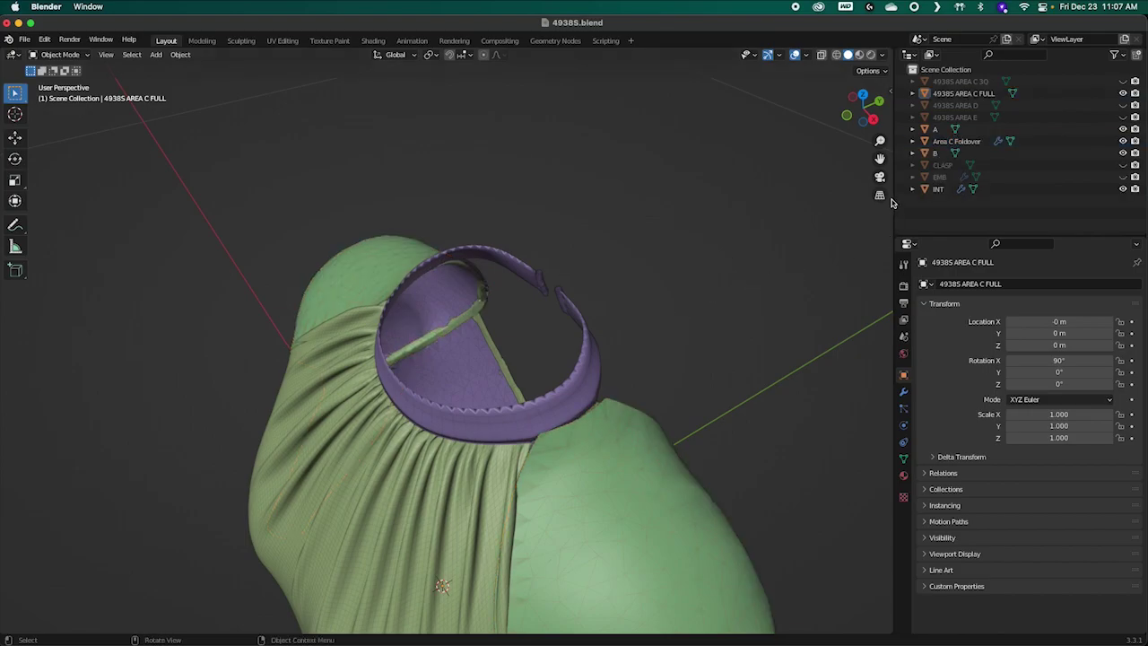
# Step: Apply the Displace modifier on Area C Foldover
pyautogui.click(952, 141)
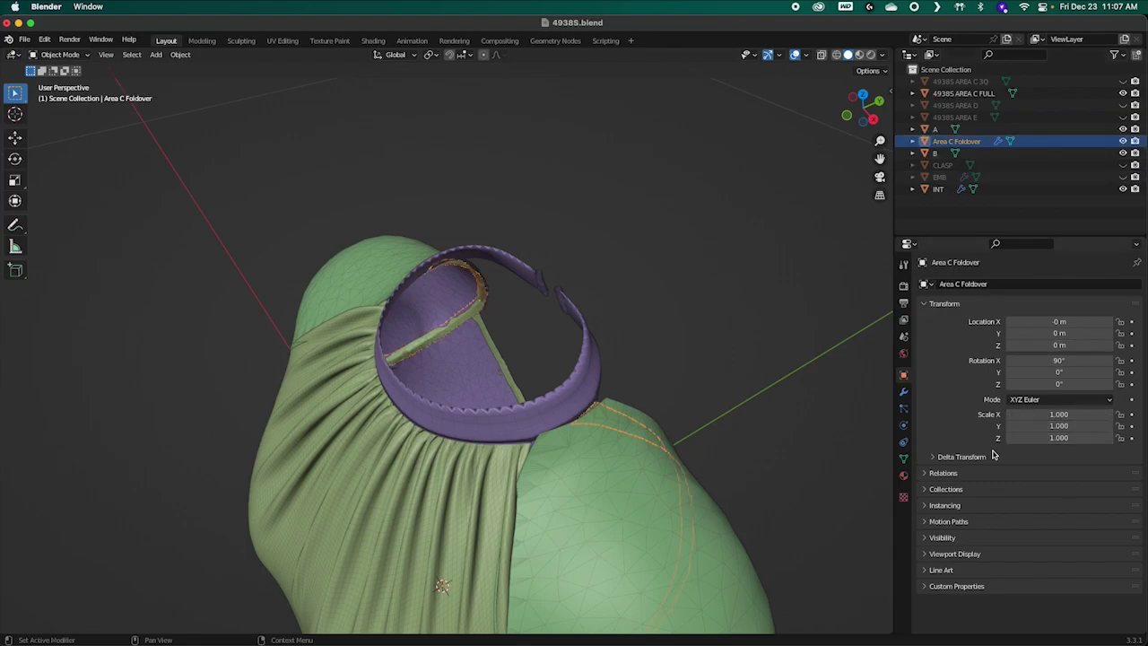
pyautogui.click(904, 392)
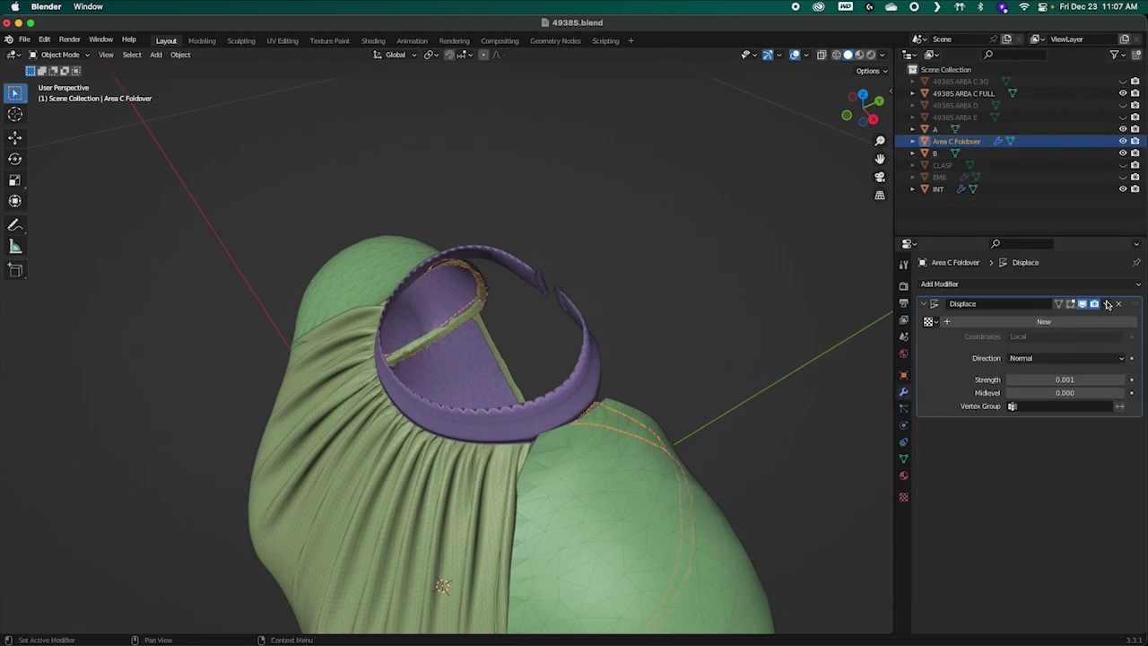
pyautogui.click(1107, 306)
pyautogui.click(1046, 318)
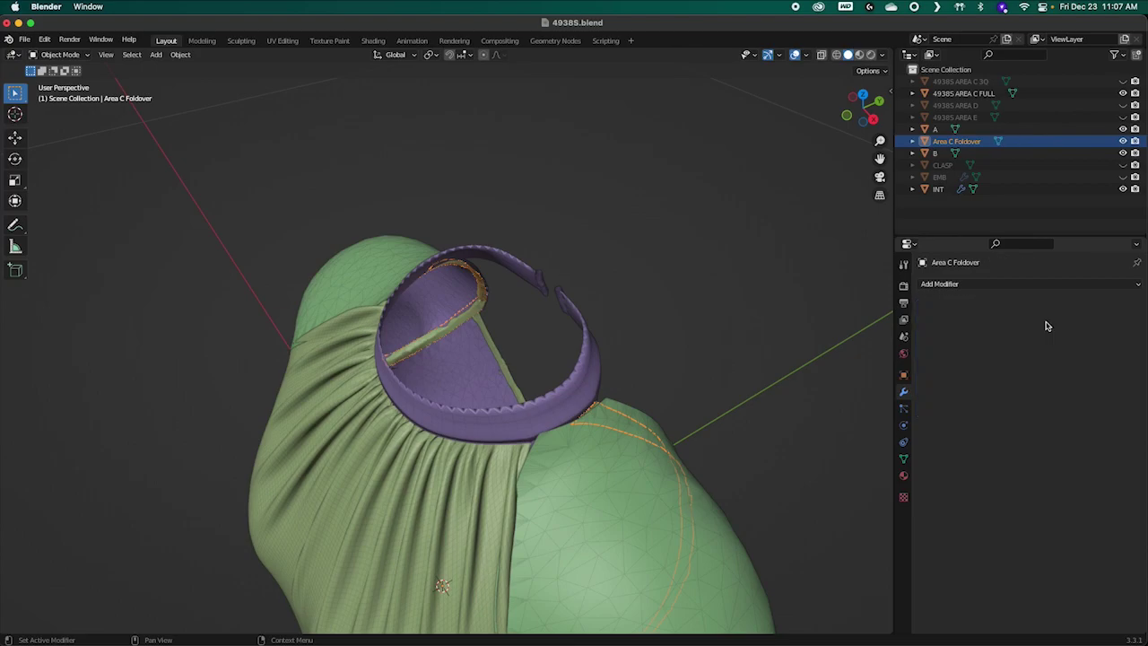
# Step: Join Area C Foldover into 4938S AREA C FULL and rename the combined object as C
pyautogui.keyDown('ctrl'); pyautogui.click(963, 93); pyautogui.keyUp('ctrl')
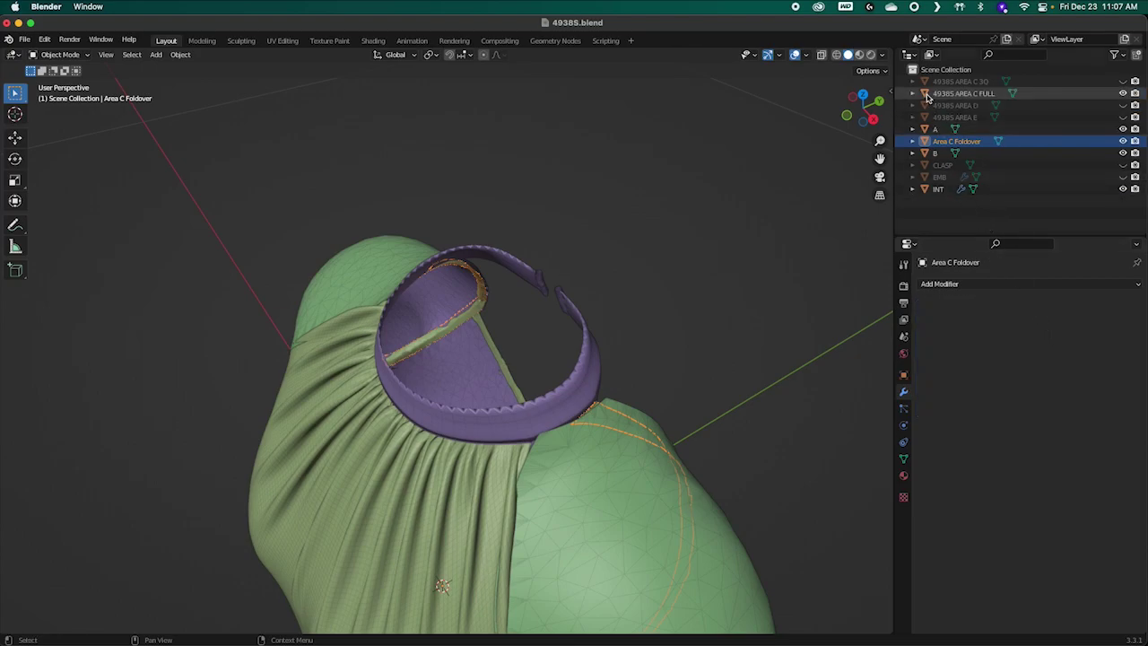
pyautogui.hotkey('ctrl', 'j')
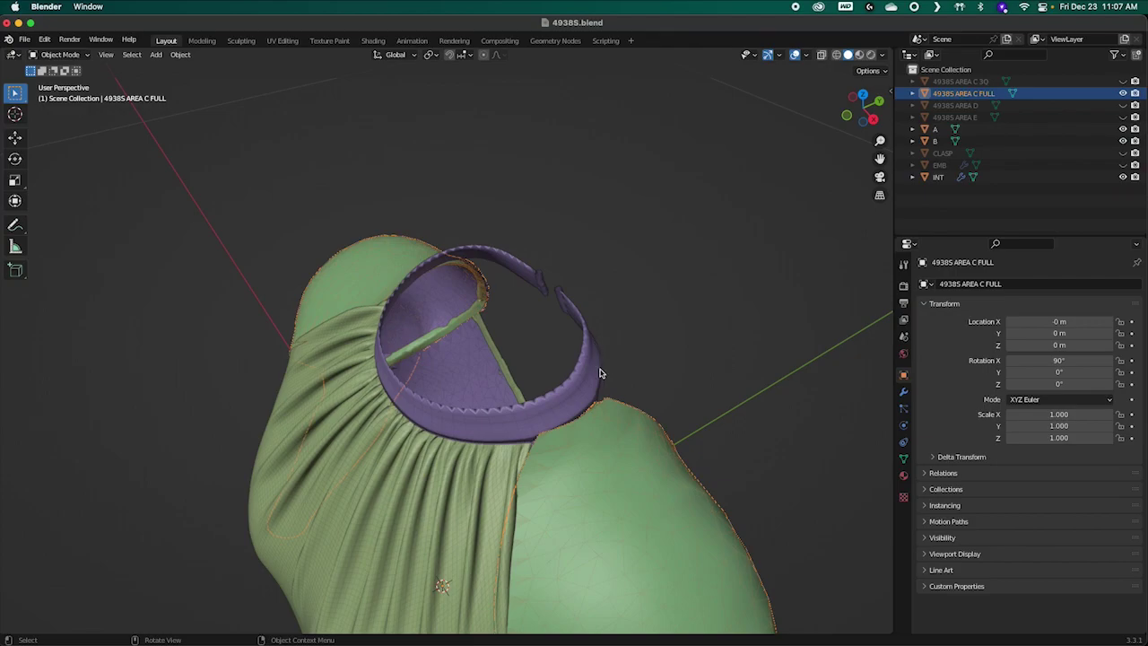
pyautogui.click(709, 369)
pyautogui.moveTo(697, 418); pyautogui.dragTo(600, 427, button='middle')
pyautogui.doubleClick(965, 94)
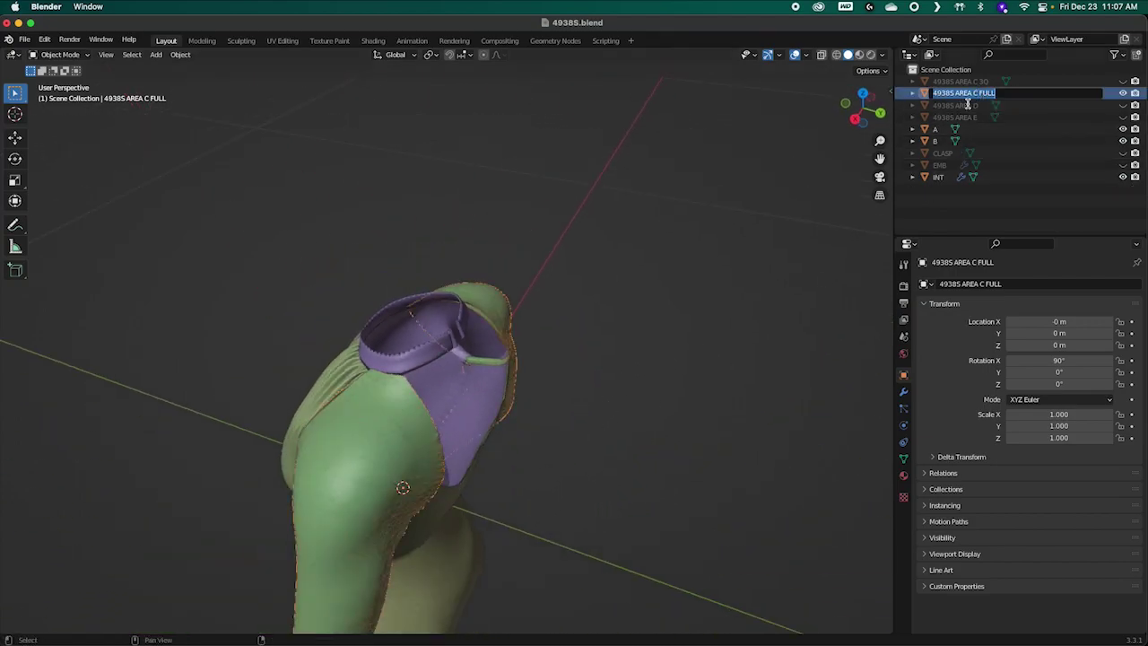
pyautogui.write('C')
pyautogui.press('Return')
pyautogui.moveTo(492, 418); pyautogui.dragTo(639, 405, button='middle')
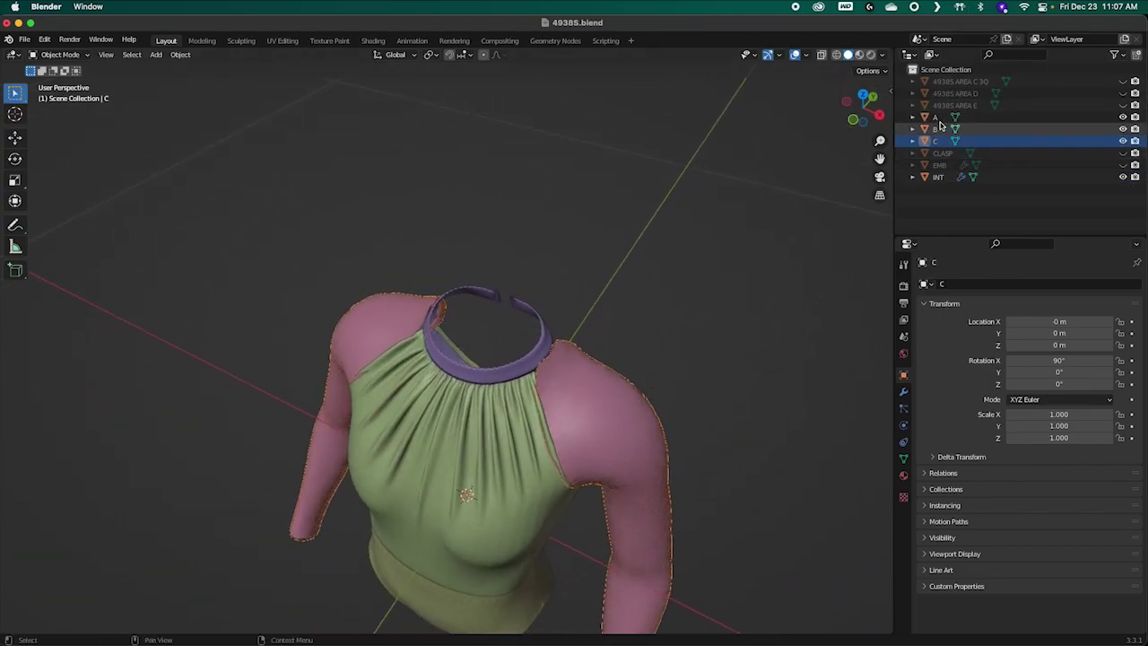
# Step: Delete the hidden 4938S AREA C 3Q sleeve object from the scene
pyautogui.click(964, 82)
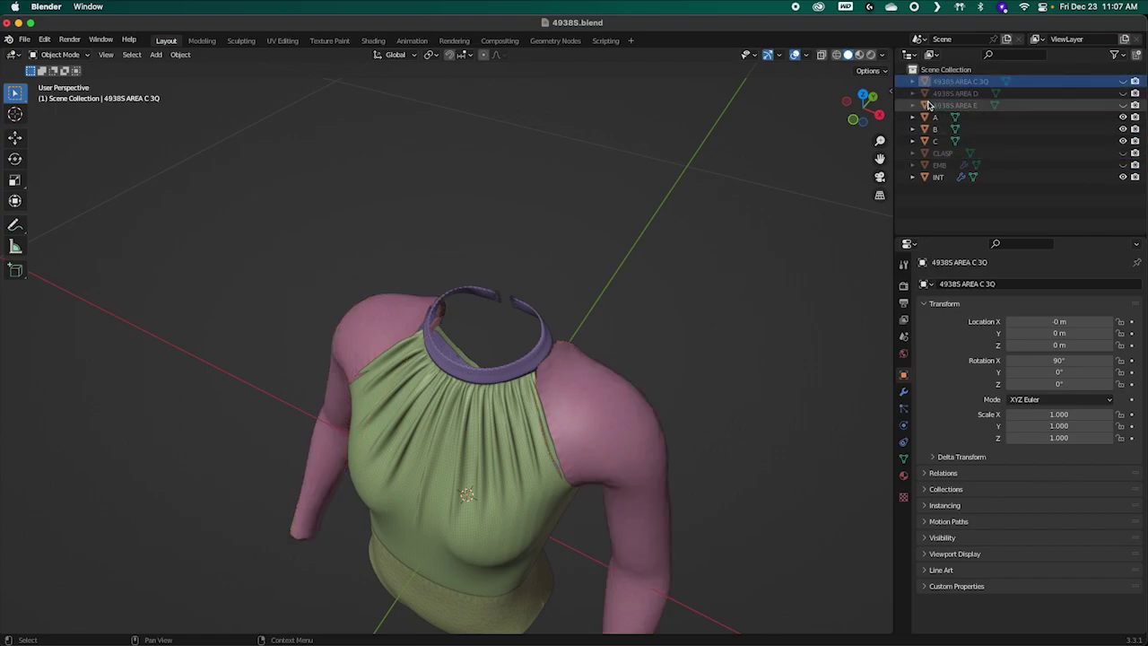
pyautogui.click(957, 93)
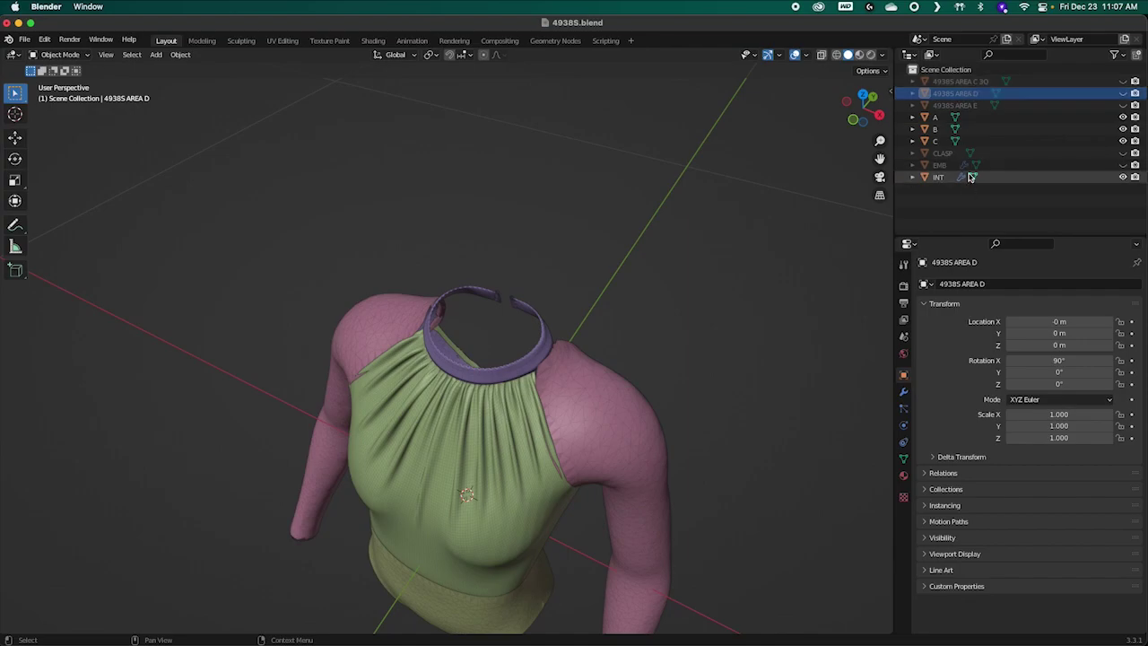
pyautogui.click(961, 81)
pyautogui.rightClick(961, 82)
pyautogui.click(908, 93)
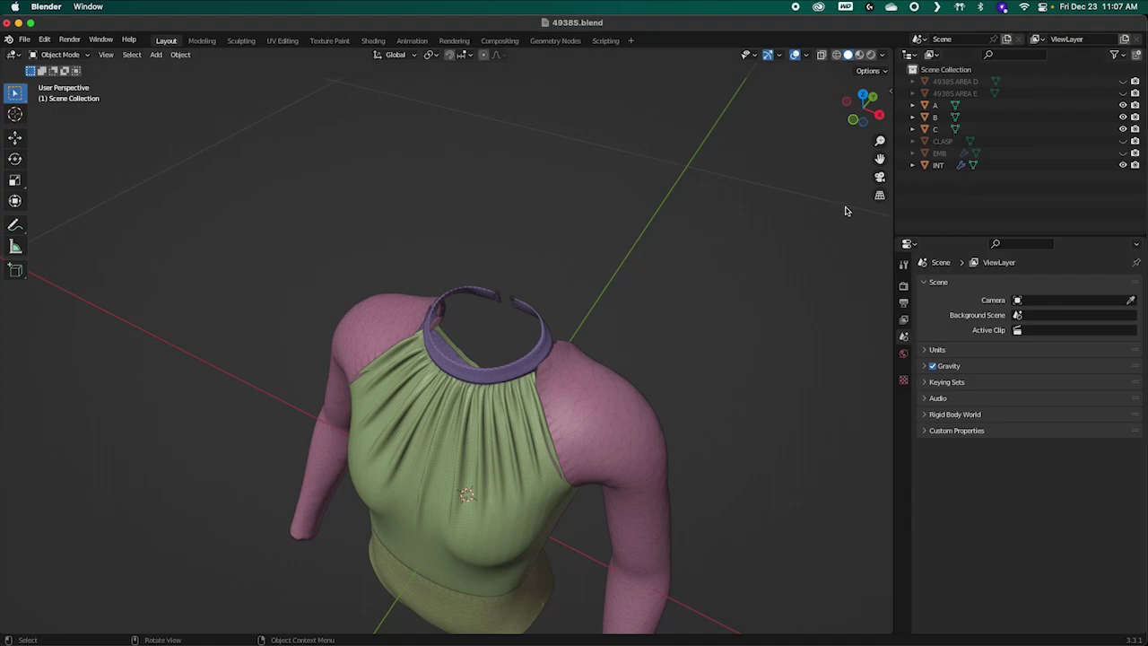
pyautogui.moveTo(758, 289)
pyautogui.mouseDown(button='middle')
pyautogui.moveTo(797, 284)
pyautogui.moveTo(747, 292)
pyautogui.mouseUp(button='middle')
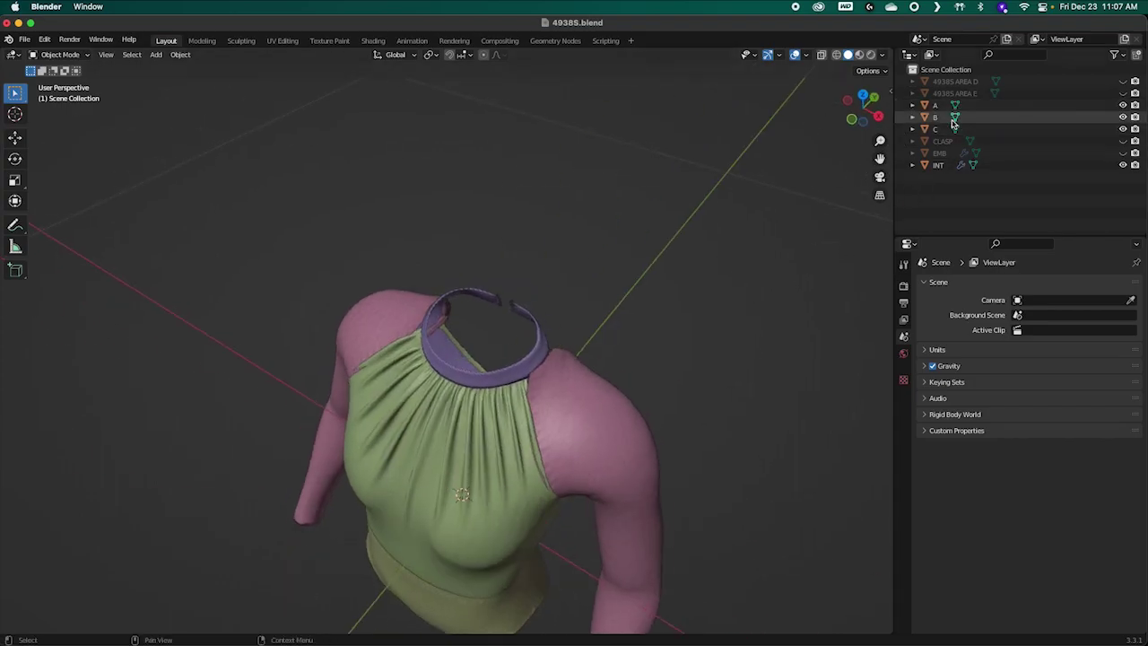
# Step: Unhide the crossed back straps object 4938S AREA D and rename it as D
pyautogui.click(950, 83)
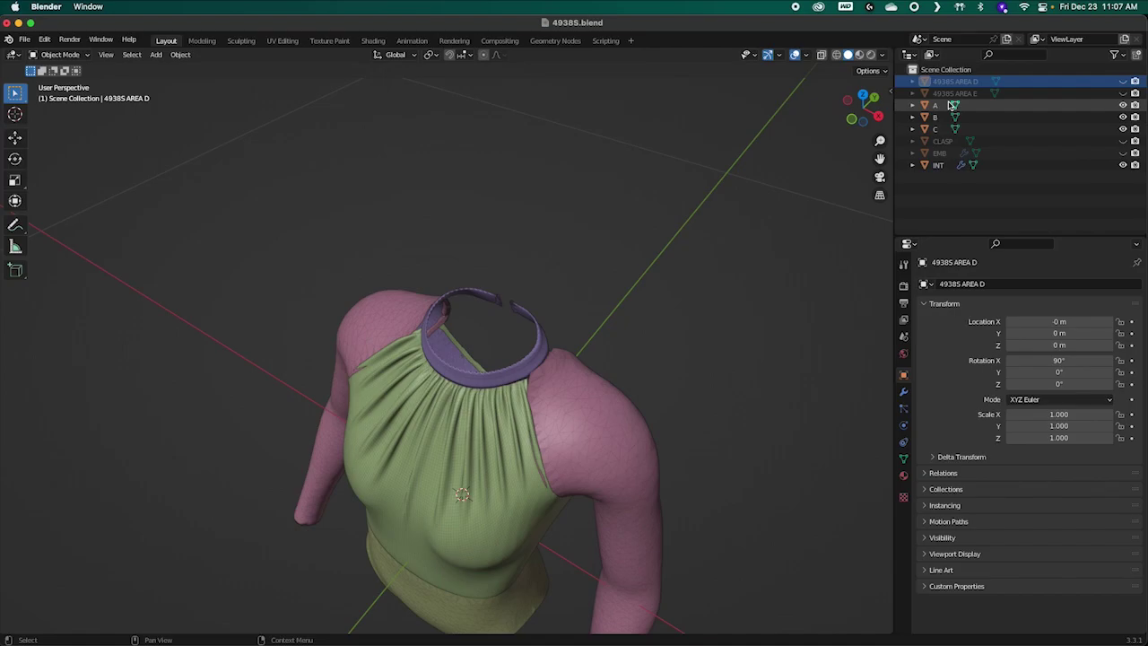
pyautogui.click(1123, 81)
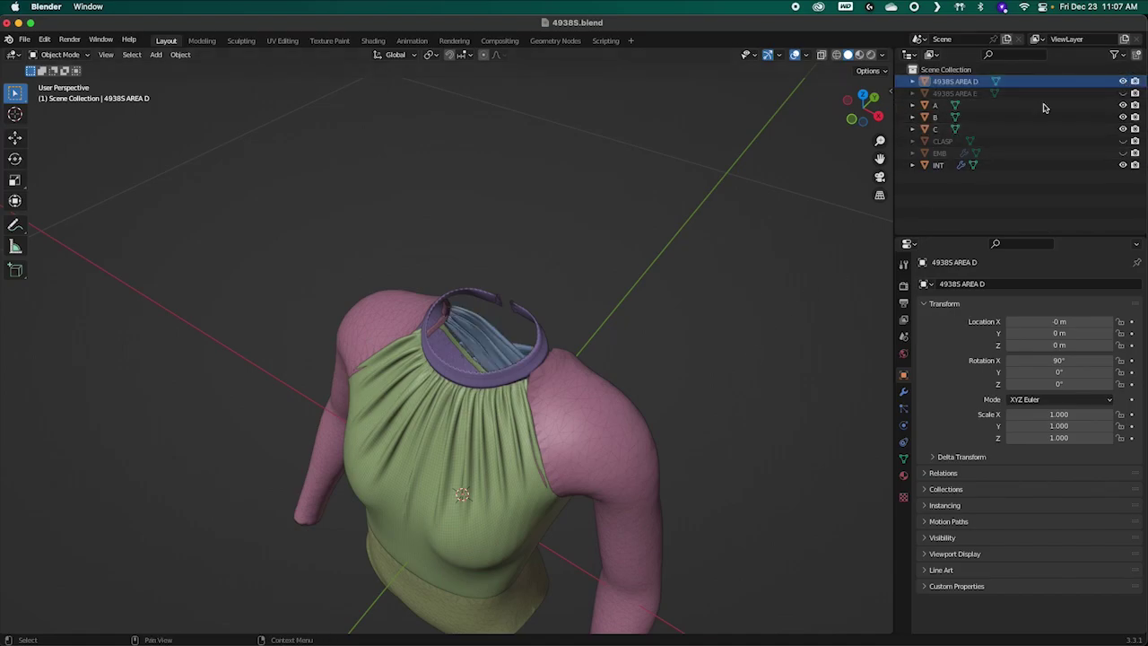
pyautogui.click(1123, 80)
pyautogui.click(1123, 81)
pyautogui.click(1122, 80)
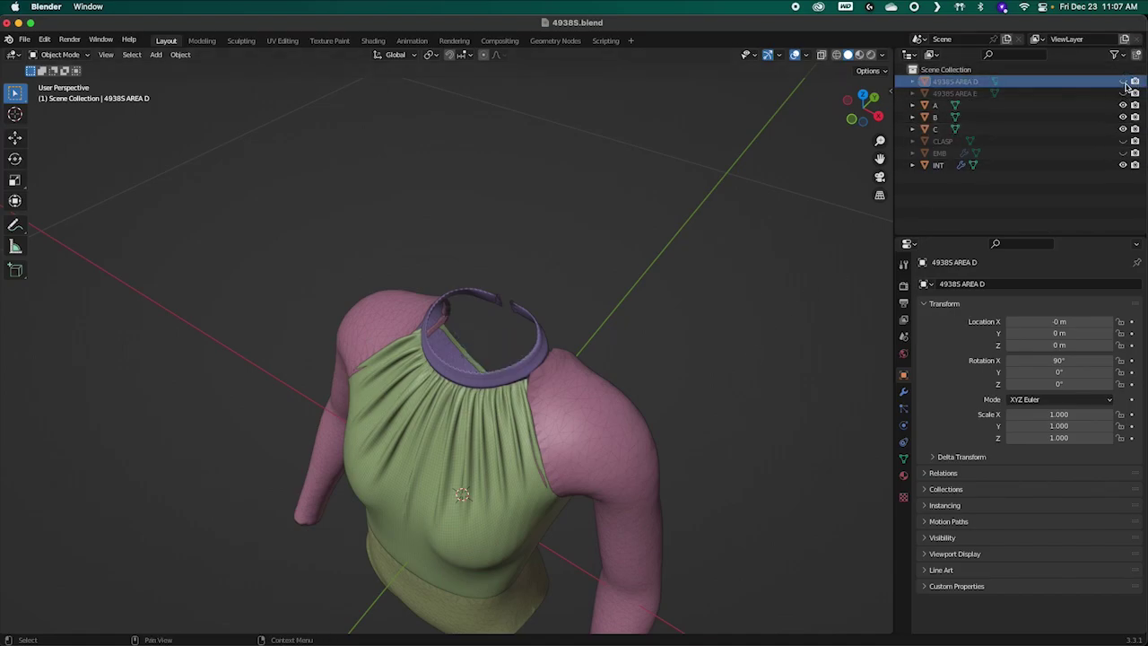
pyautogui.click(1122, 81)
pyautogui.moveTo(542, 351); pyautogui.dragTo(469, 282, button='middle')
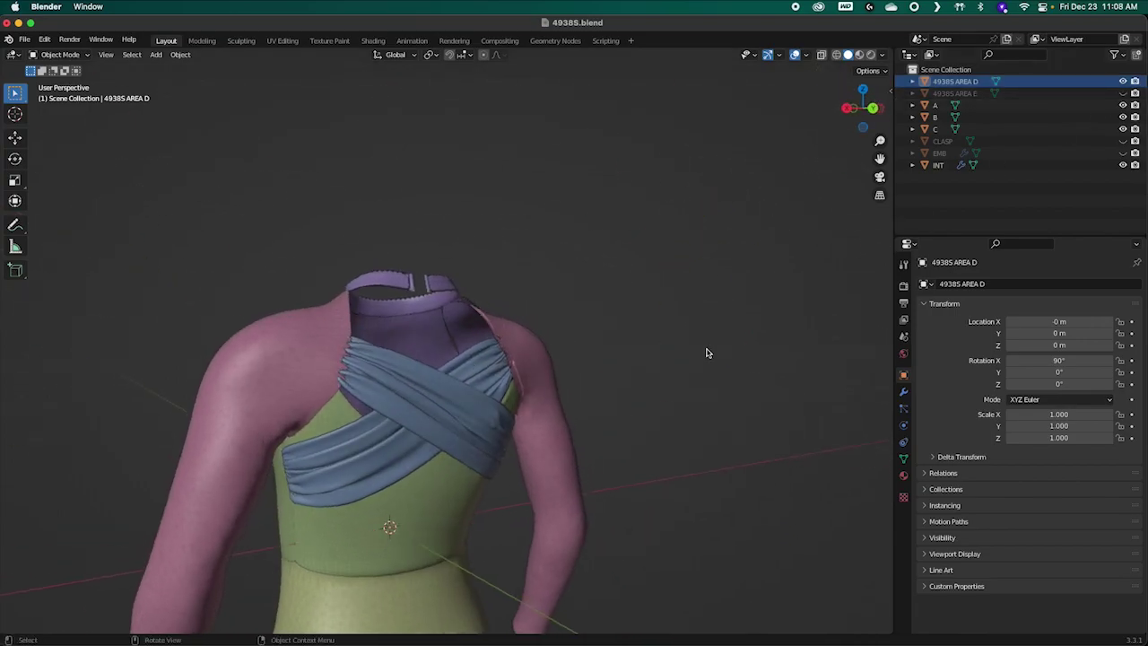
pyautogui.doubleClick(953, 82)
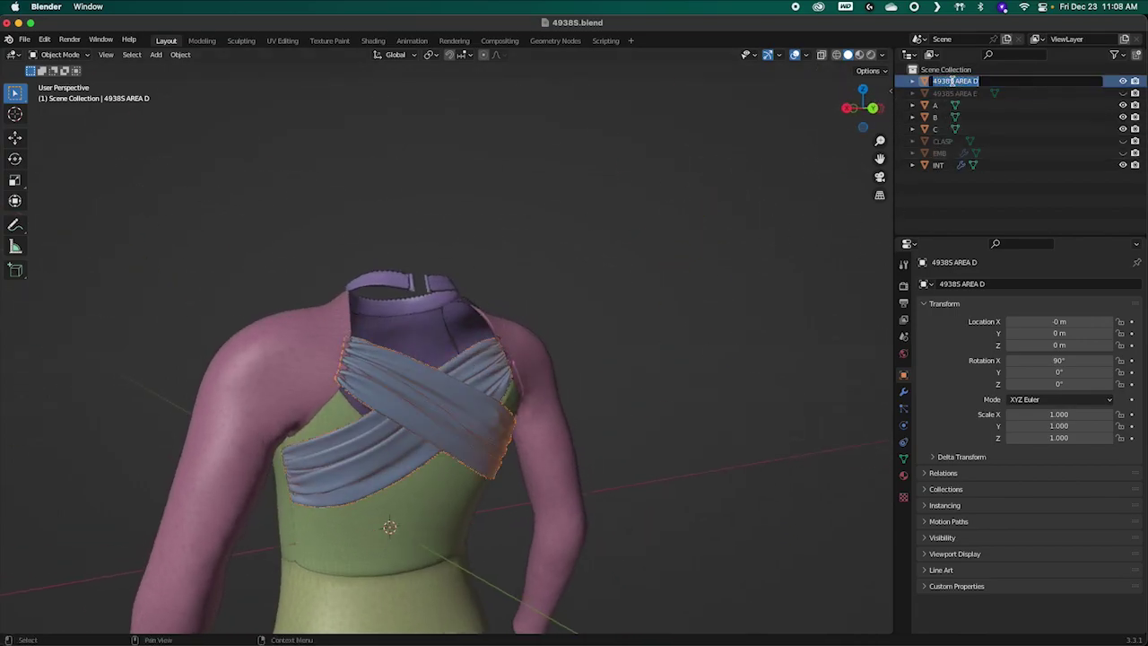
pyautogui.write('D')
pyautogui.press('Return')
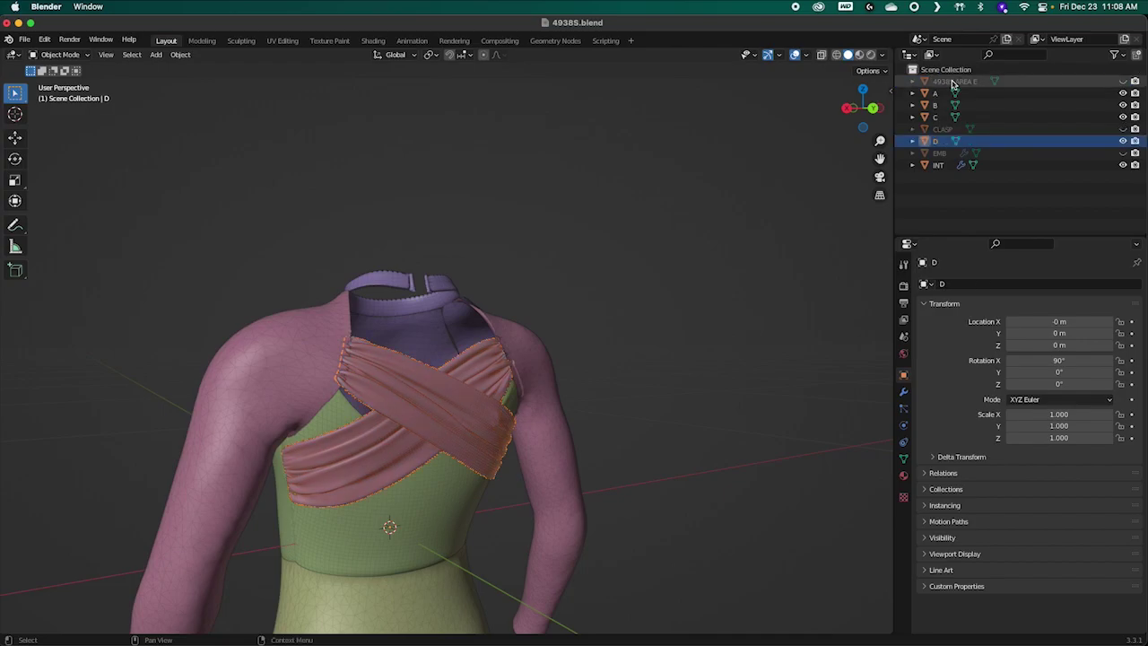
# Step: Unhide the 4938S AREA E collar and the CLASP, and select the CLASP object
pyautogui.click(953, 86)
pyautogui.click(1123, 81)
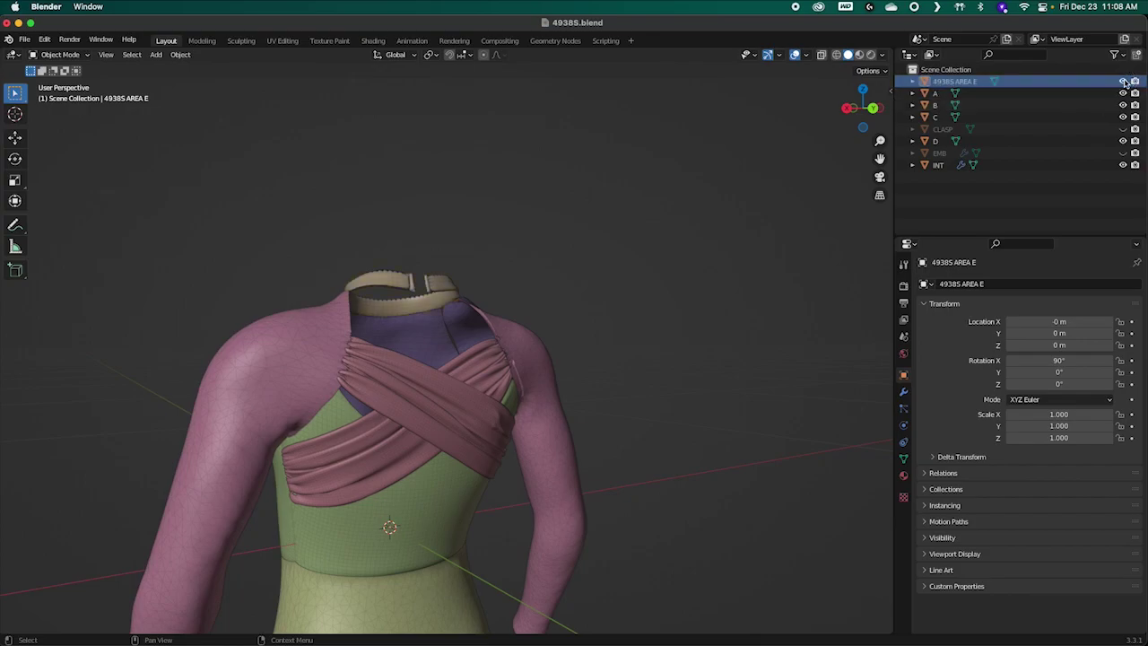
pyautogui.moveTo(564, 371); pyautogui.dragTo(599, 366, button='middle')
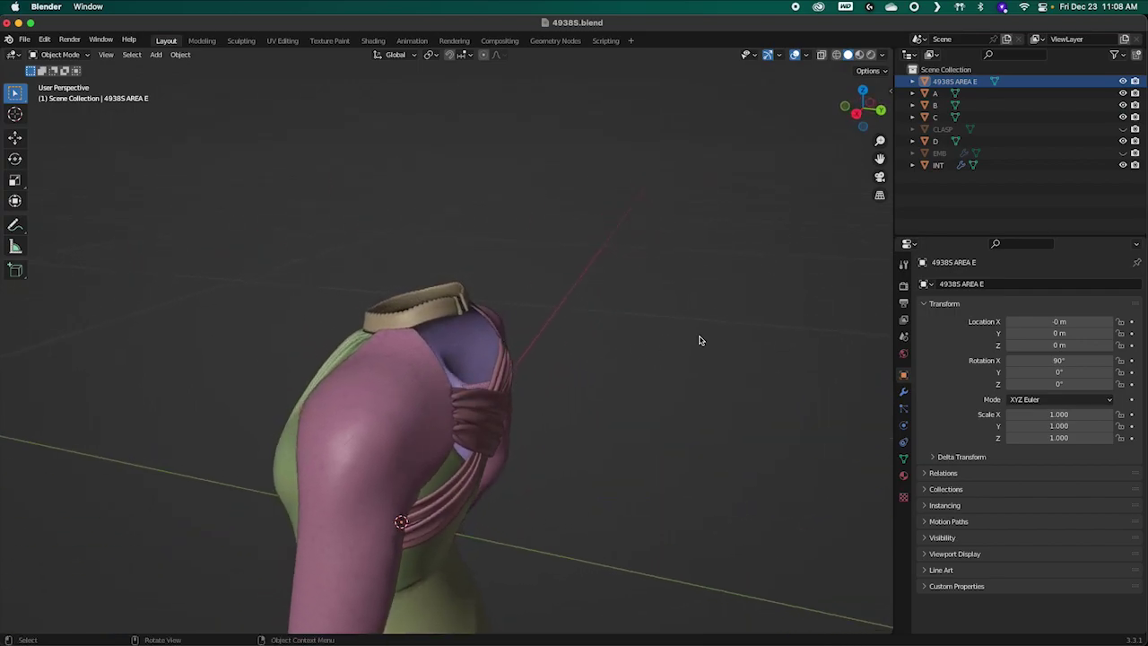
pyautogui.click(1122, 130)
pyautogui.moveTo(703, 403); pyautogui.dragTo(794, 407, button='middle')
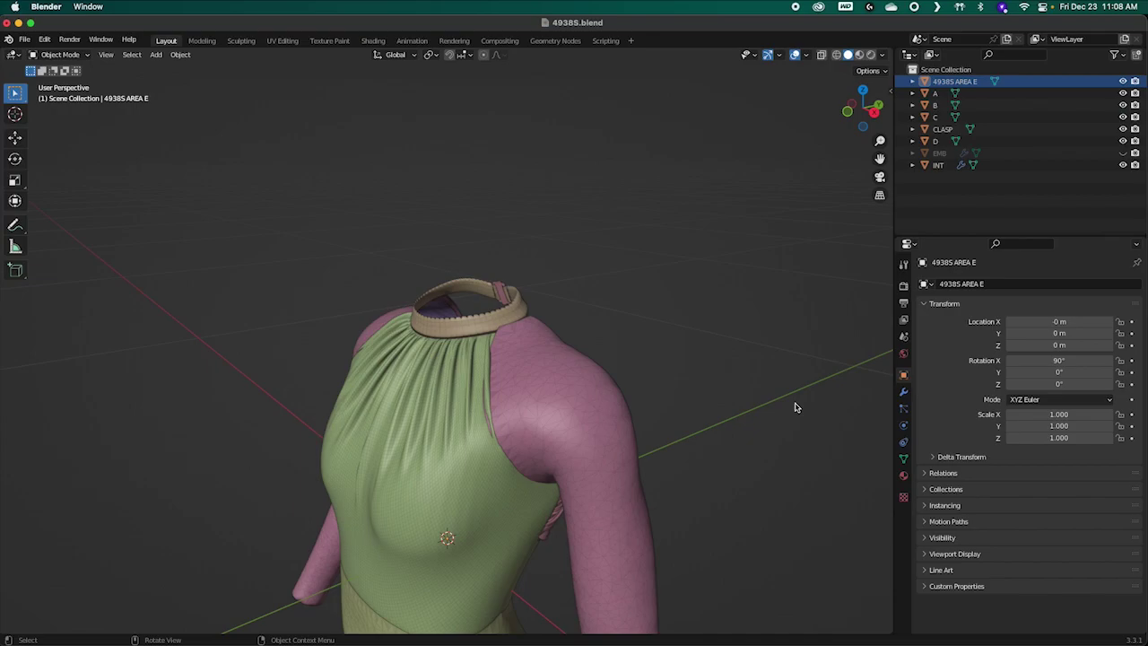
pyautogui.click(942, 129)
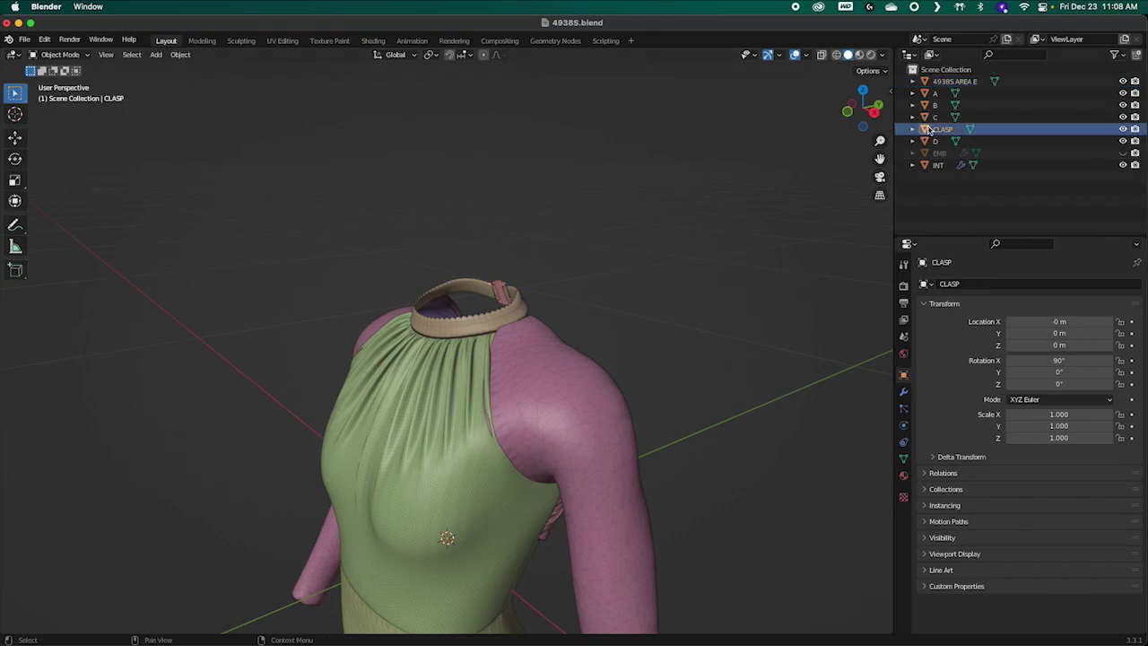
# Step: Join the CLASP into 4938S AREA E and rename the combined collar object as E
pyautogui.keyDown('ctrl'); pyautogui.click(926, 81); pyautogui.keyUp('ctrl')
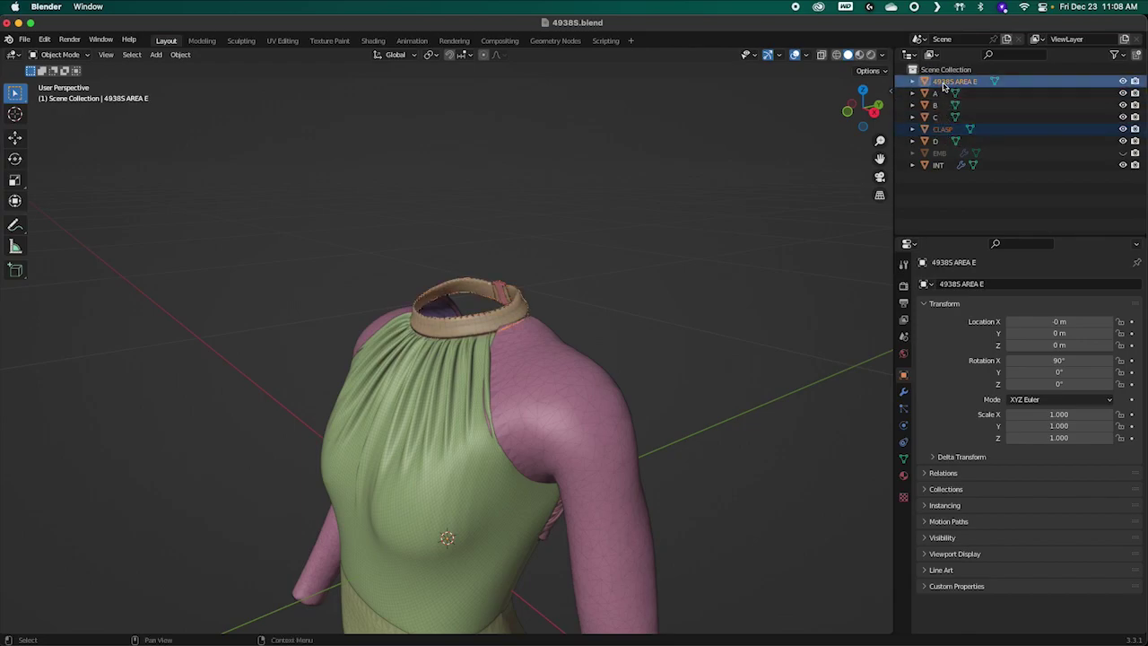
pyautogui.press('Delete')
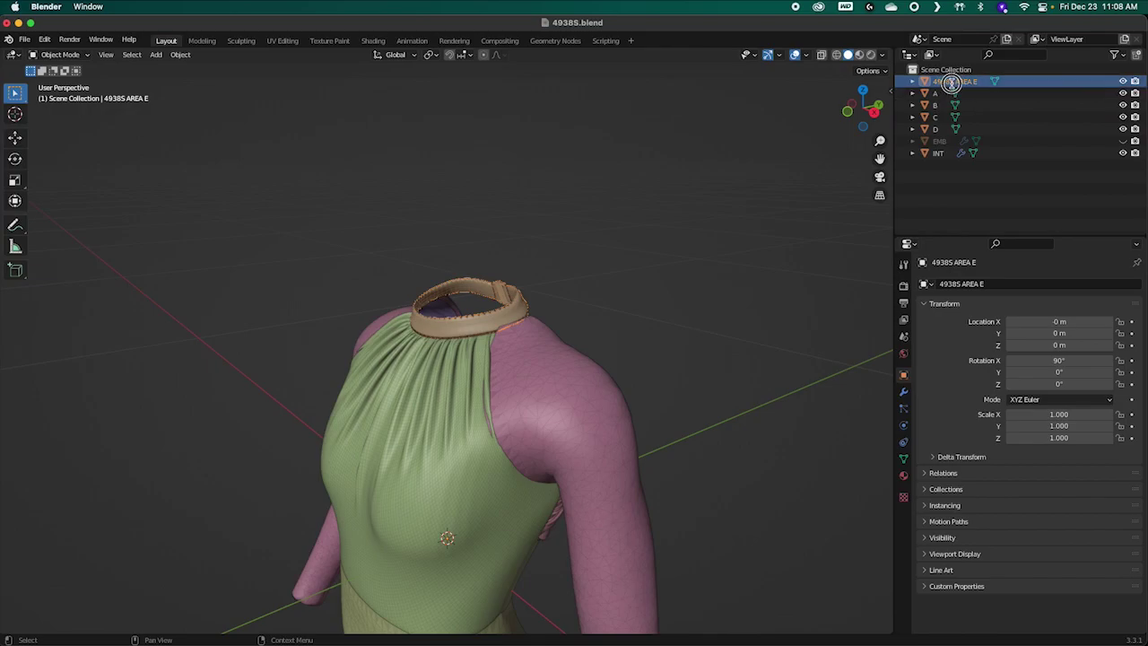
pyautogui.doubleClick(953, 82)
pyautogui.write('E')
pyautogui.press('Return')
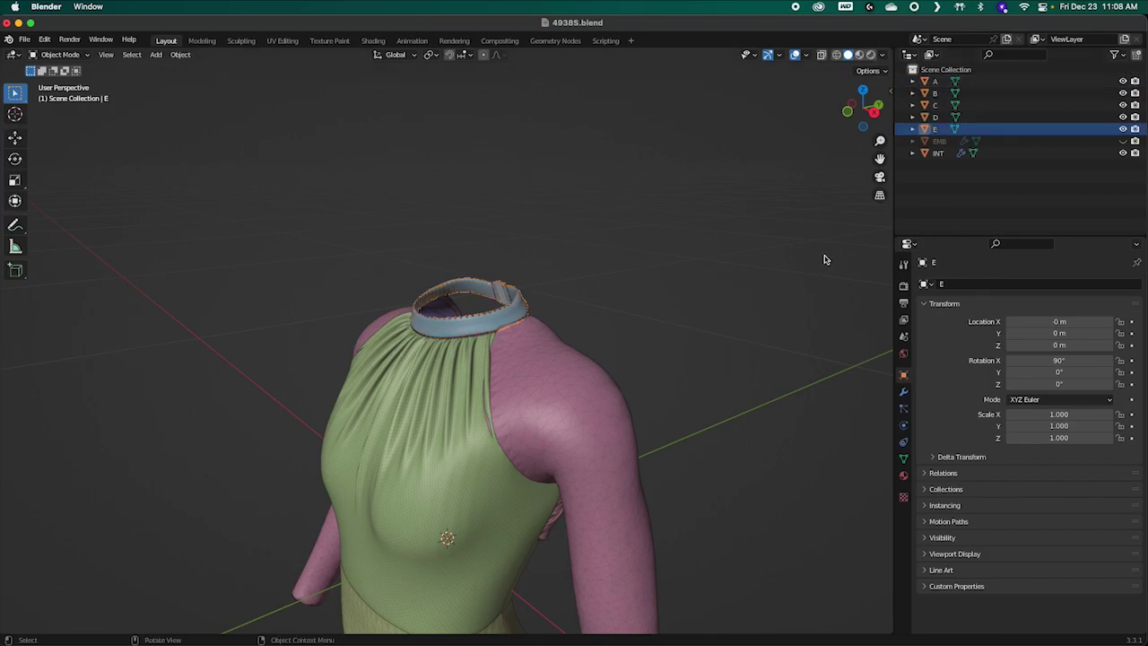
# Step: Inspect the assembled leotard from the front, briefly showing and hiding the EMB layer
pyautogui.click(795, 315)
pyautogui.moveTo(795, 314); pyautogui.dragTo(754, 355, button='middle')
pyautogui.scroll(-3, 443, 366)
pyautogui.moveTo(508, 457); pyautogui.dragTo(509, 303, button='middle')
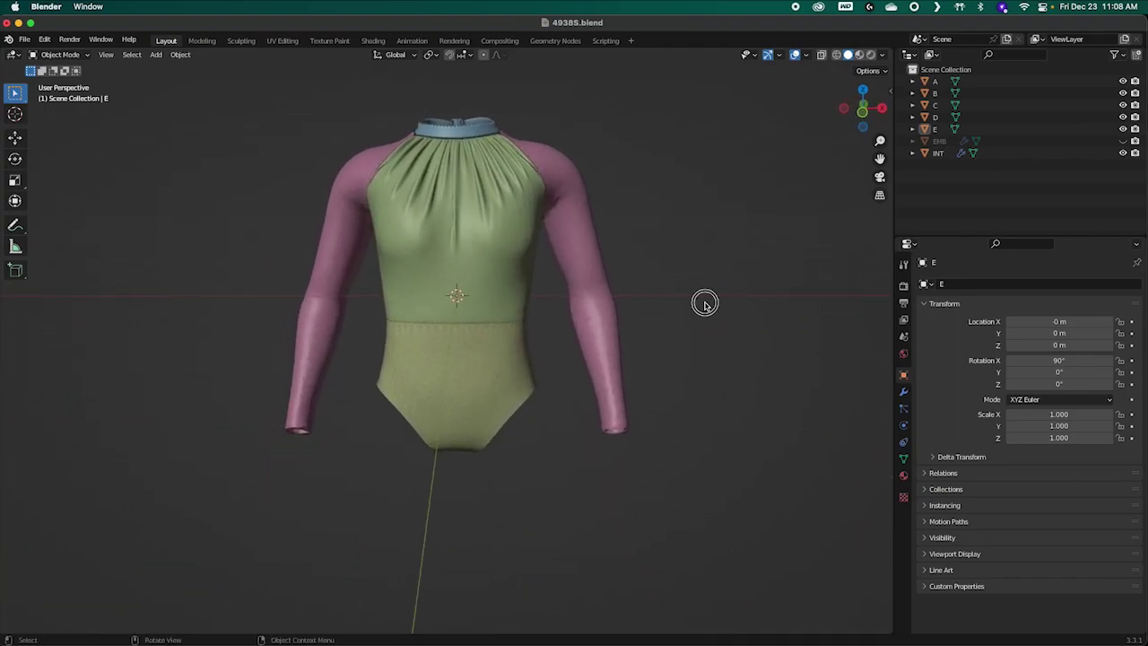
pyautogui.moveTo(710, 299); pyautogui.dragTo(684, 279, button='middle')
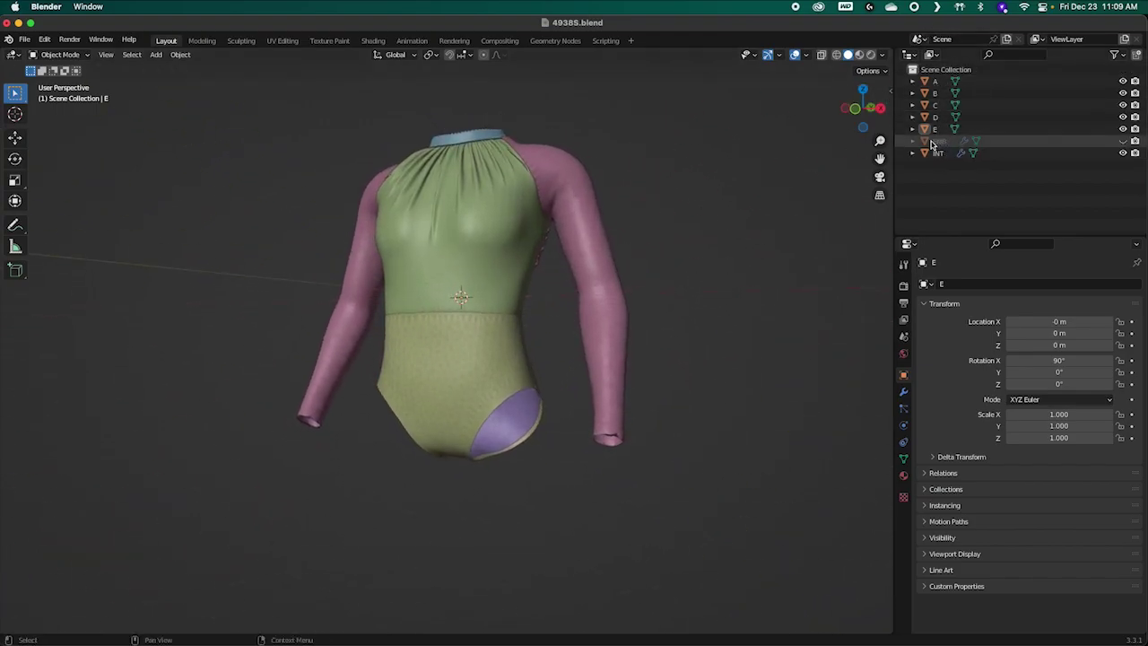
pyautogui.moveTo(583, 384); pyautogui.dragTo(601, 404, button='middle')
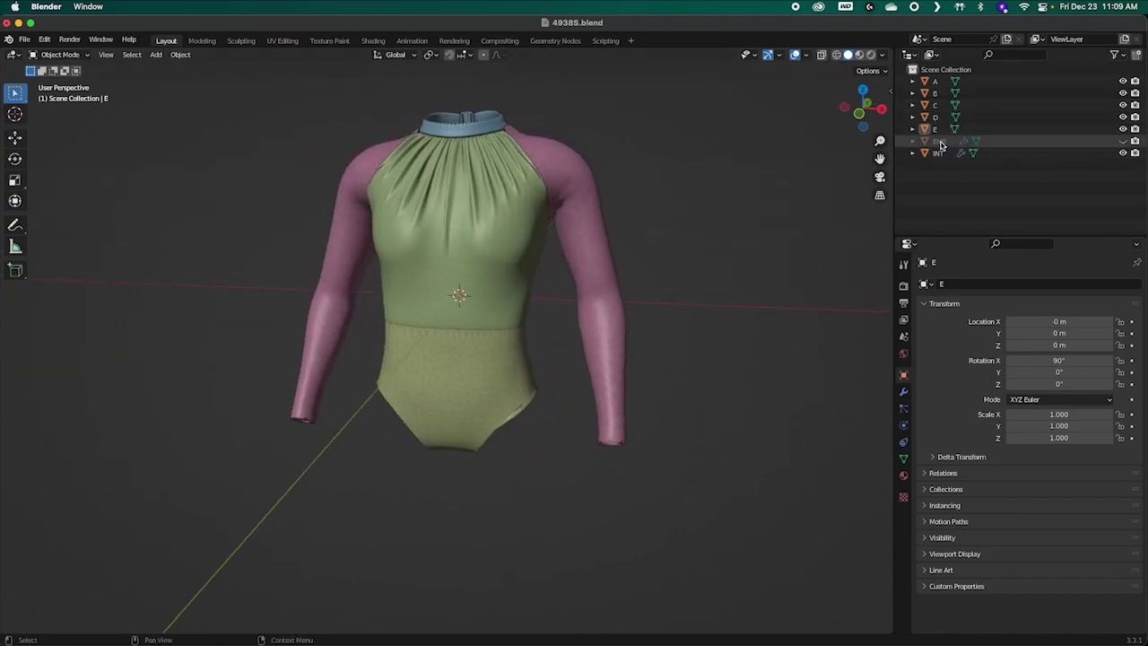
pyautogui.click(1122, 142)
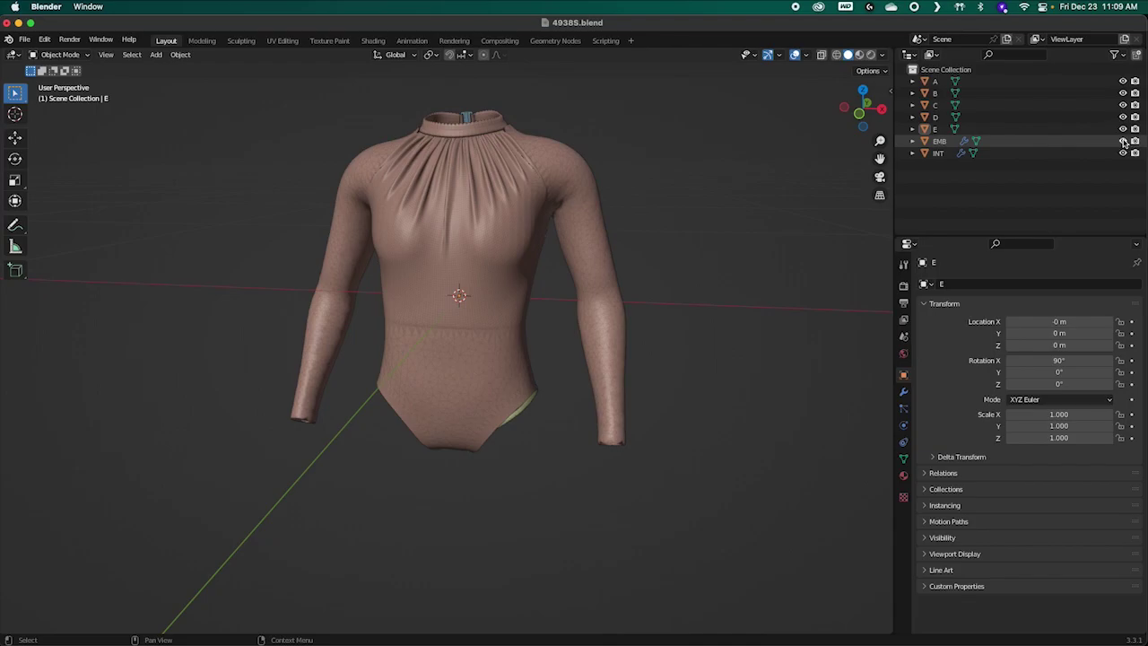
pyautogui.click(1122, 142)
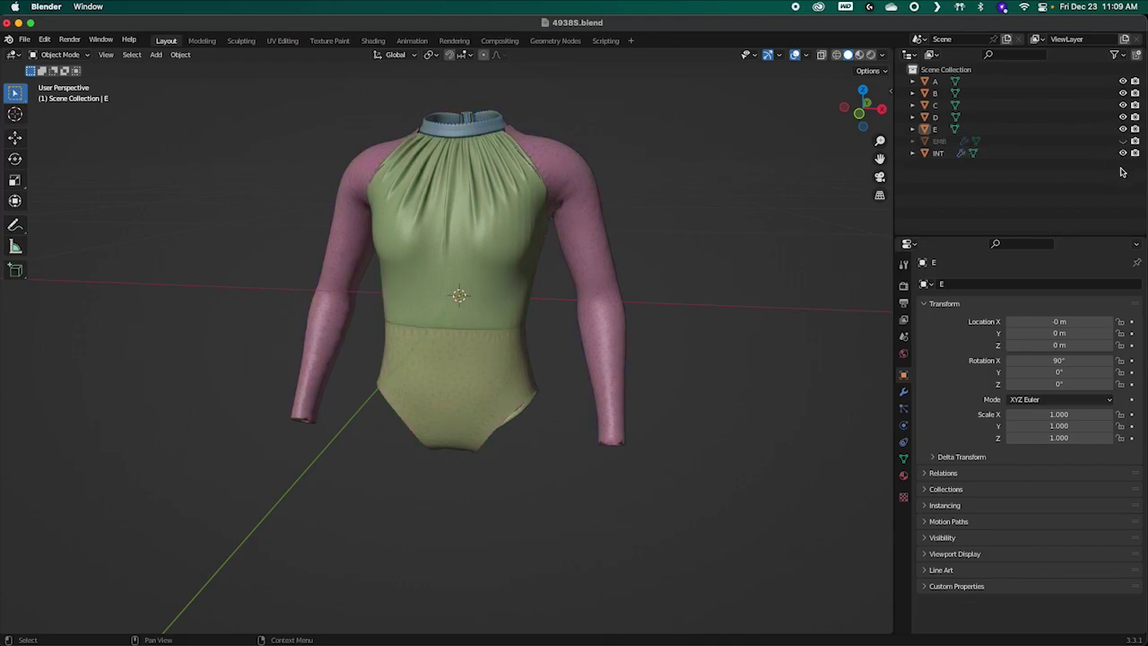
# Step: Toggle the INT layer to check the garment's back, leaving both INT and EMB visible
pyautogui.moveTo(852, 287); pyautogui.dragTo(548, 328, button='middle')
pyautogui.click(1122, 154)
pyautogui.click(1122, 153)
pyautogui.click(1122, 153)
pyautogui.click(1123, 153)
pyautogui.click(1123, 153)
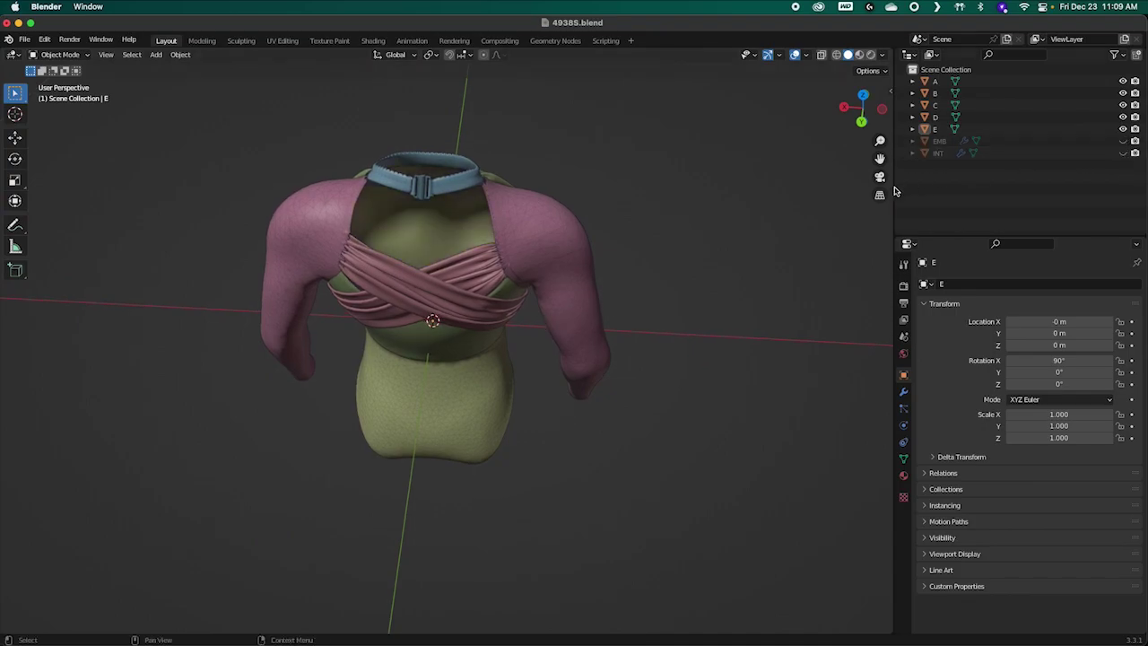
pyautogui.click(1123, 153)
pyautogui.click(1122, 141)
pyautogui.moveTo(633, 147); pyautogui.dragTo(697, 278, button='middle')
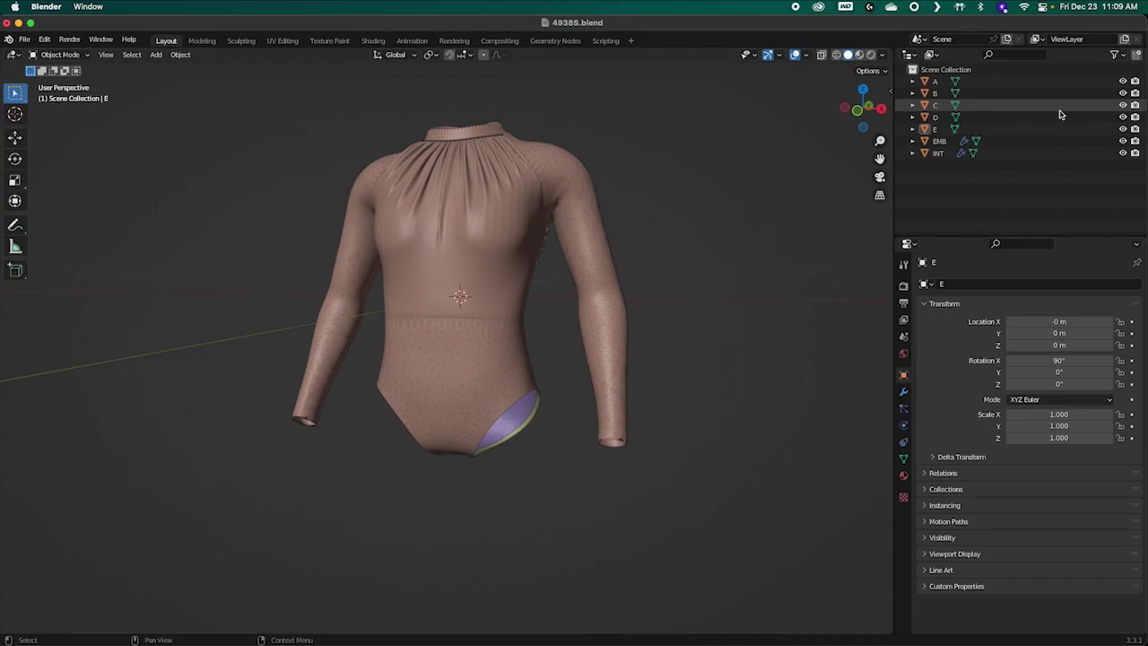
# Step: Open object A in the UV Editing workspace and select its whole mesh to display its UV islands
pyautogui.click(933, 105)
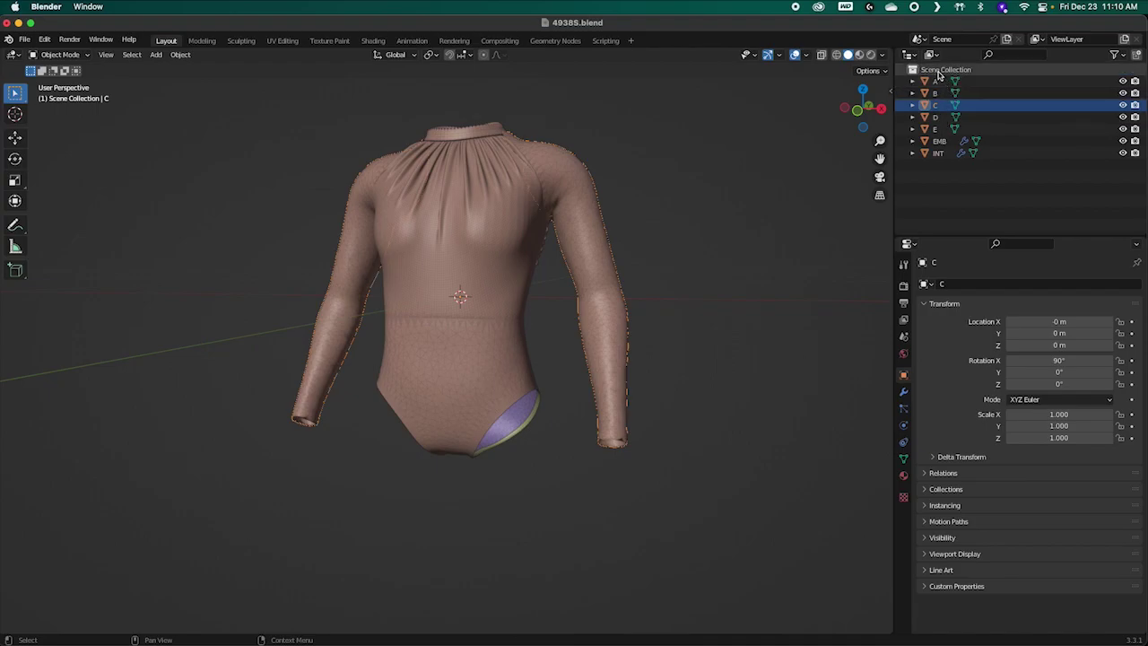
pyautogui.click(932, 82)
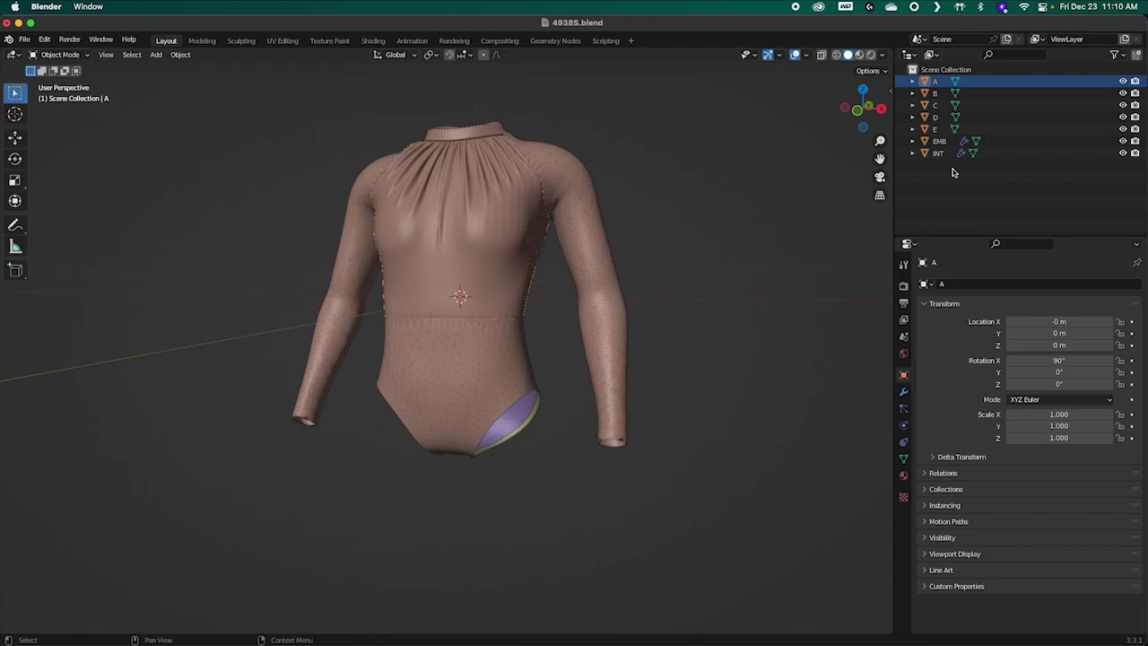
pyautogui.click(697, 363)
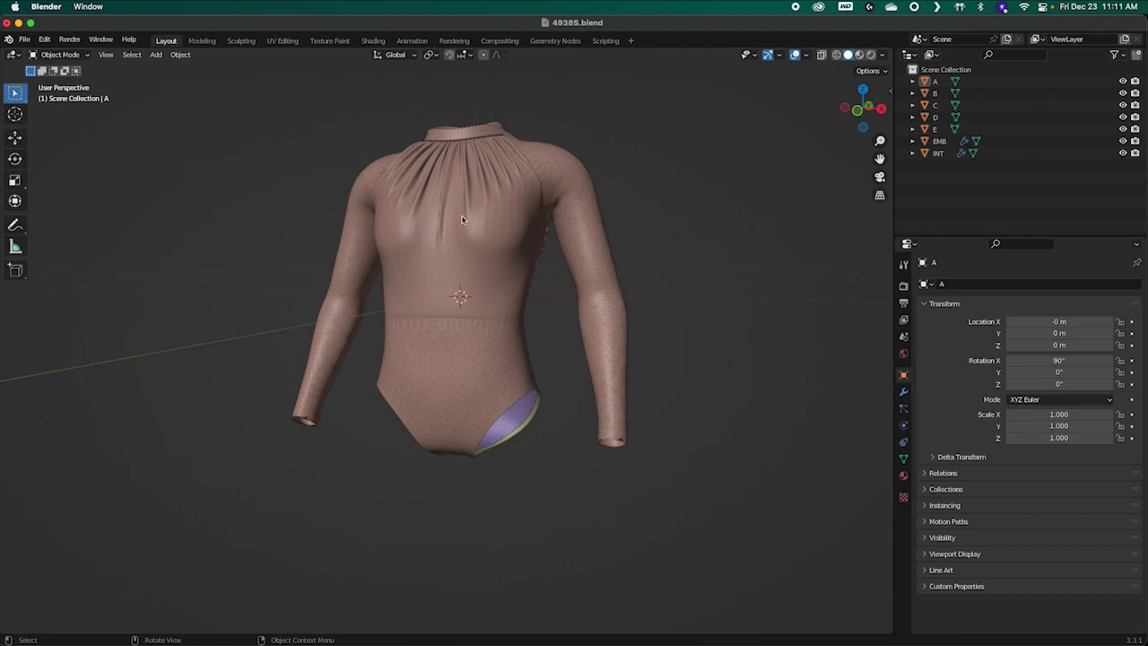
pyautogui.moveTo(494, 319); pyautogui.dragTo(436, 266, button='middle')
pyautogui.click(282, 40)
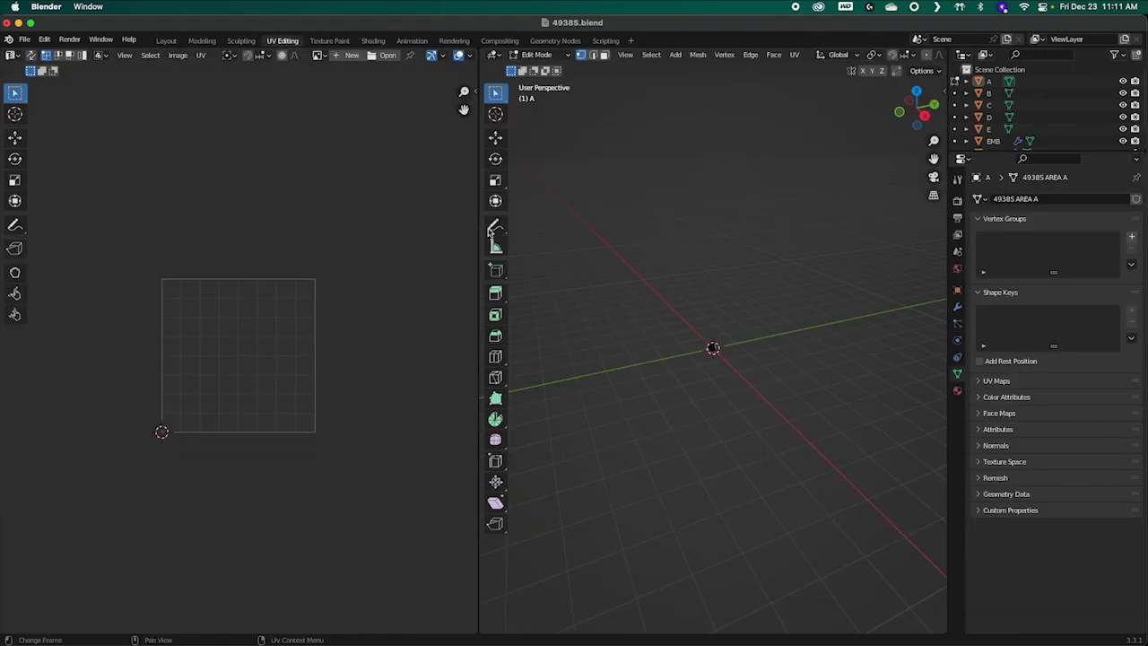
pyautogui.moveTo(727, 340); pyautogui.dragTo(709, 323, button='middle')
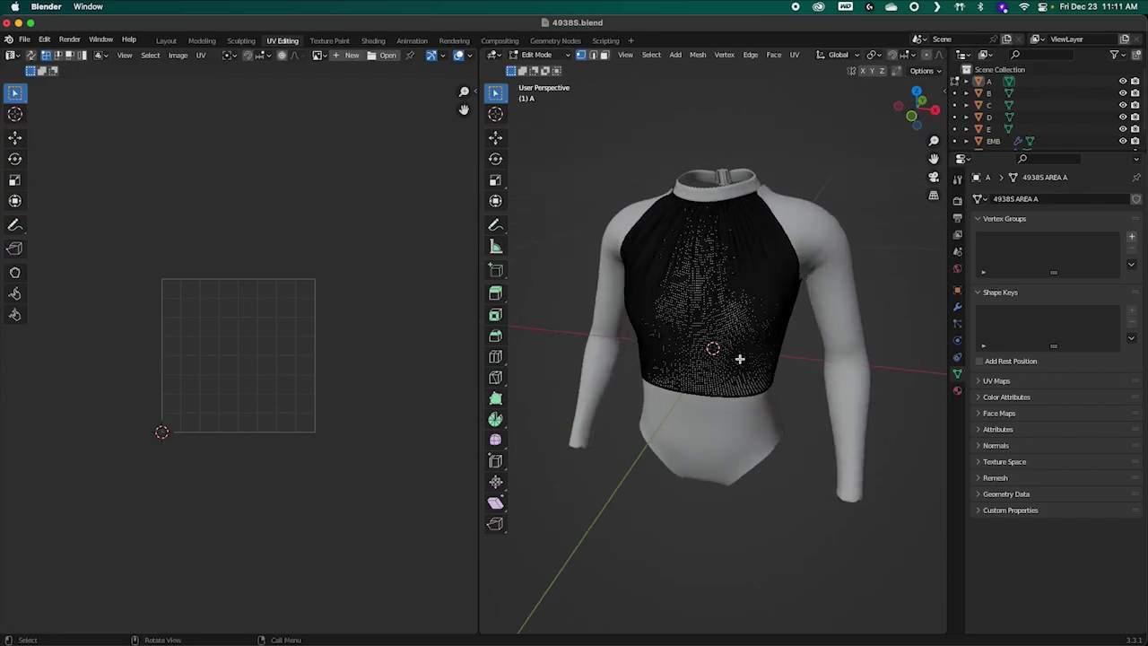
pyautogui.scroll(5, 742, 356)
pyautogui.scroll(-4, 729, 380)
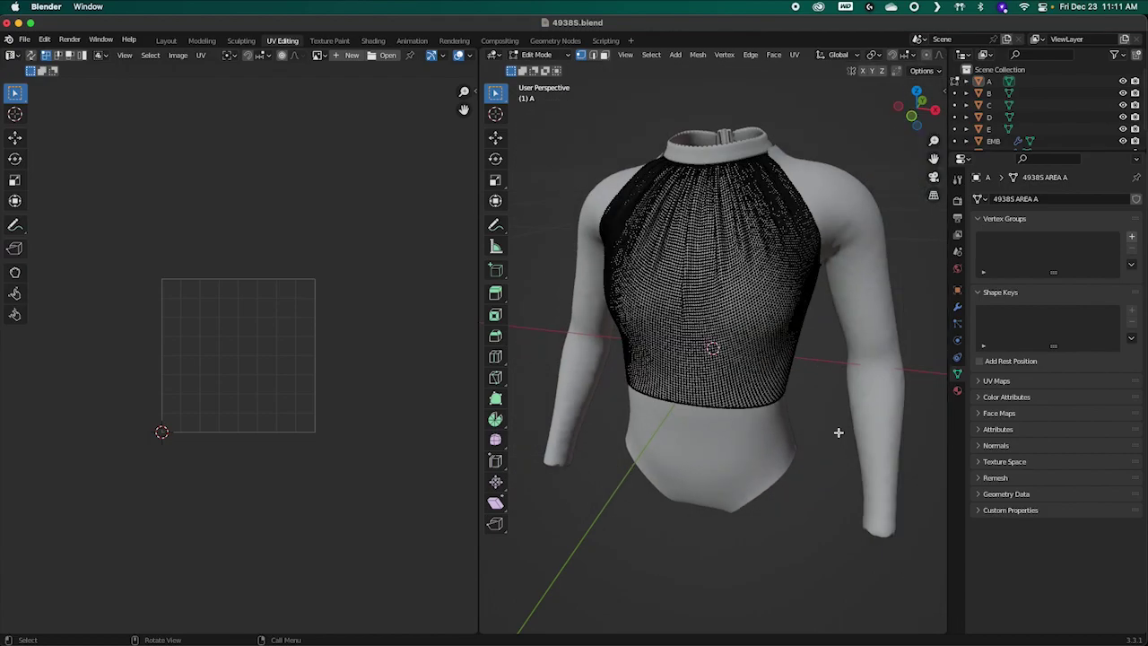
pyautogui.press('a')
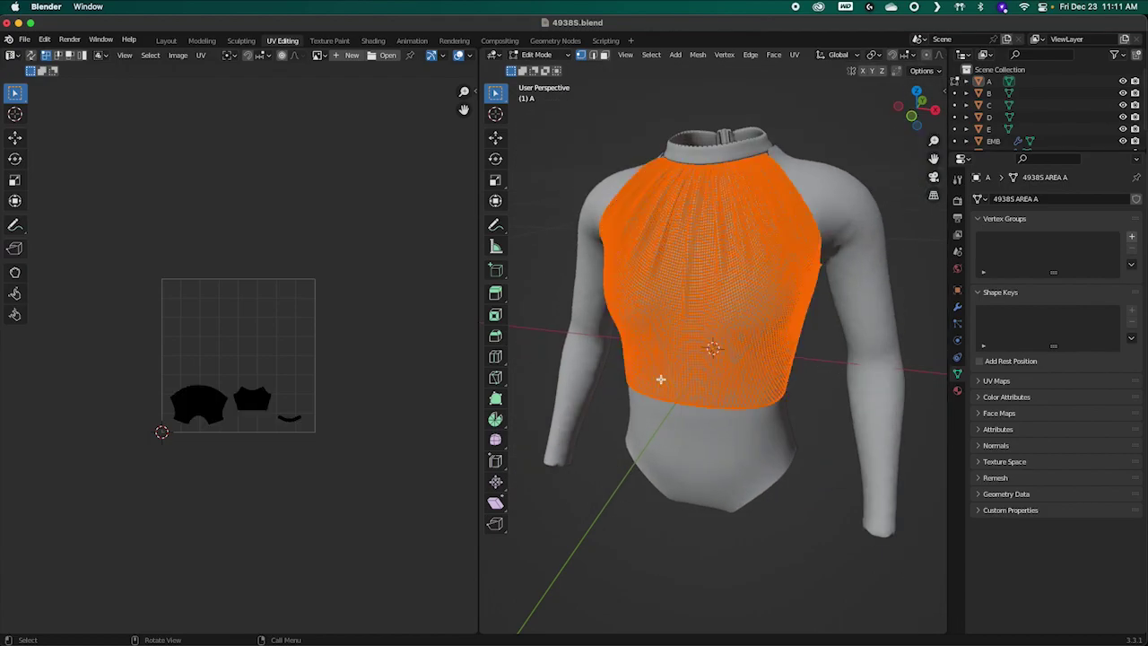
pyautogui.scroll(3, 277, 384)
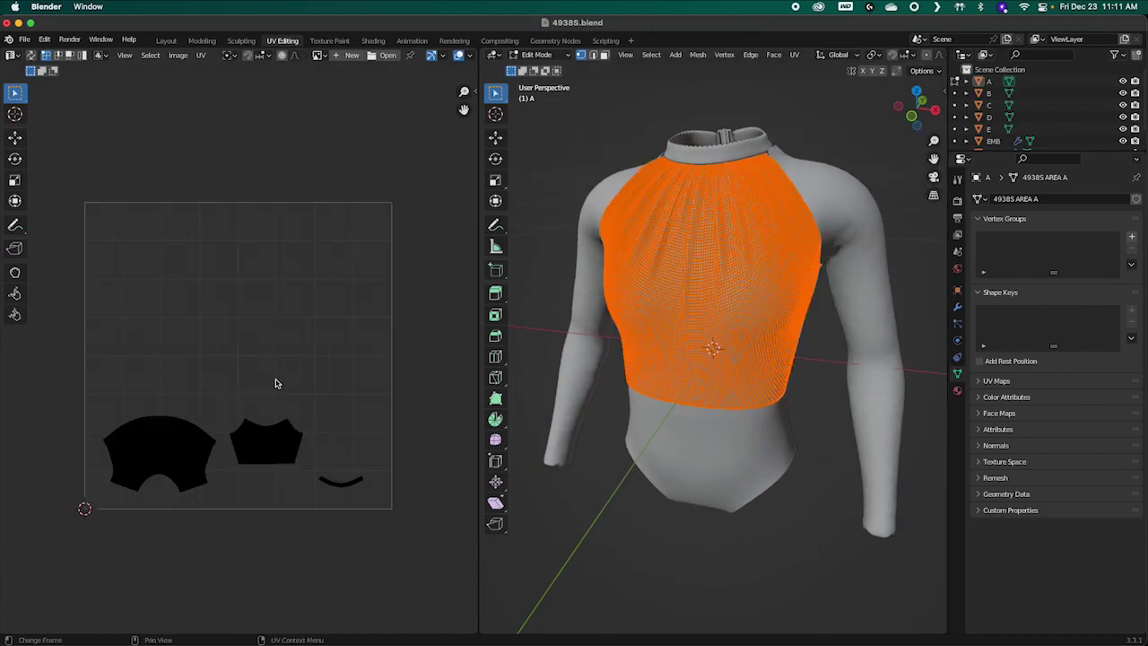
pyautogui.moveTo(300, 383); pyautogui.dragTo(300, 334, button='middle')
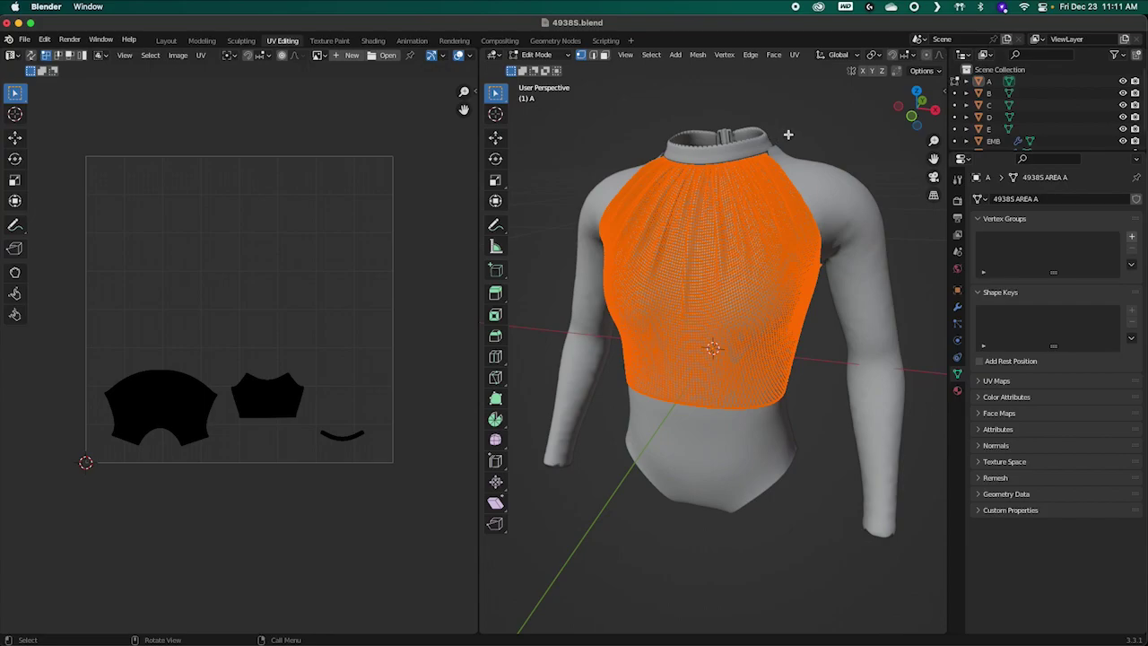
# Step: Select all objects from A through INT and enter Edit Mode on them together to view their combined UV layout
pyautogui.press('Tab')
pyautogui.scroll(-1, 987, 129)
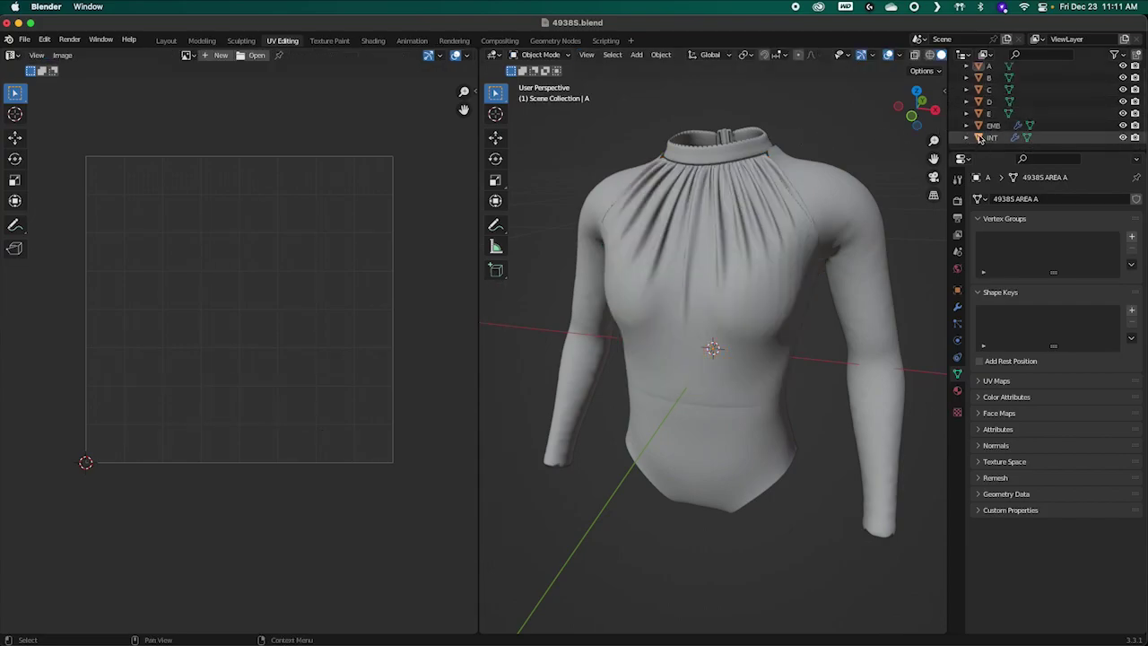
pyautogui.click(990, 137)
pyautogui.scroll(1, 985, 126)
pyautogui.keyDown('shift'); pyautogui.click(978, 82); pyautogui.keyUp('shift')
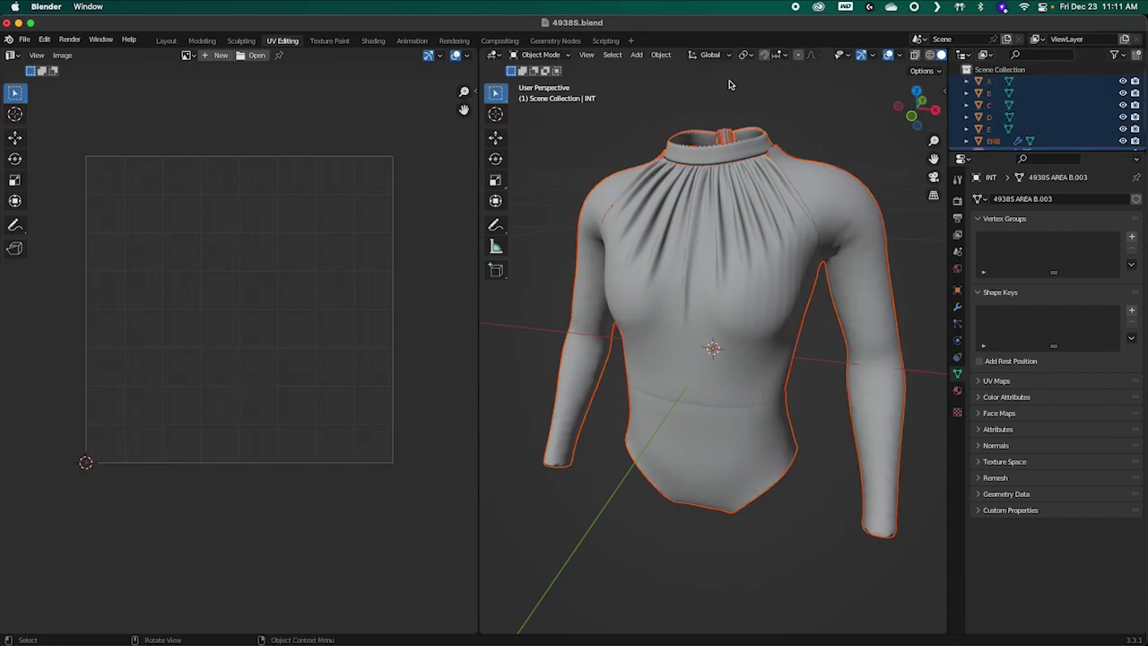
pyautogui.press('Tab')
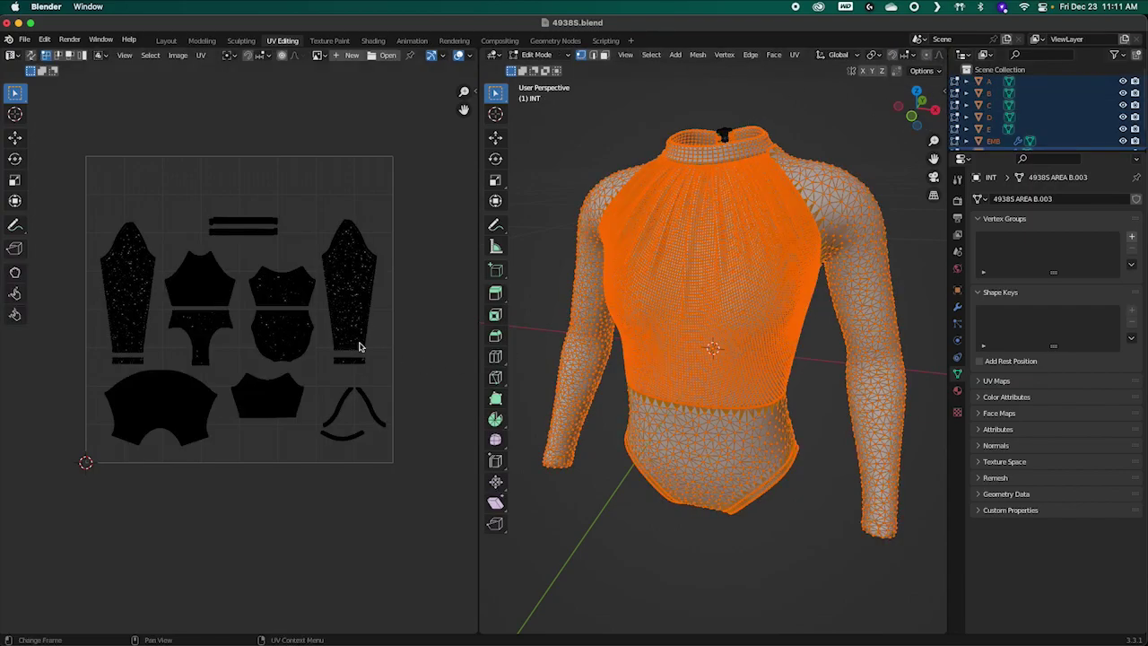
pyautogui.scroll(2, 303, 365)
pyautogui.scroll(-1, 303, 366)
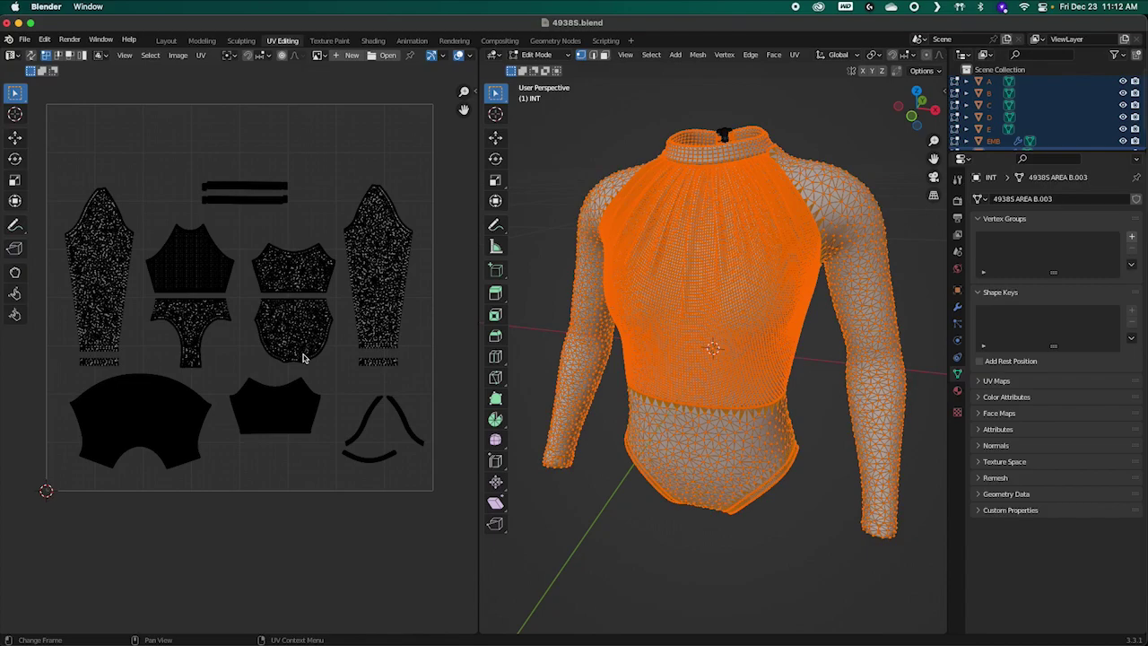
# Step: Select all geometry across the objects, including the back straps and clasp, to display every UV island
pyautogui.scroll(-2, 1040, 108)
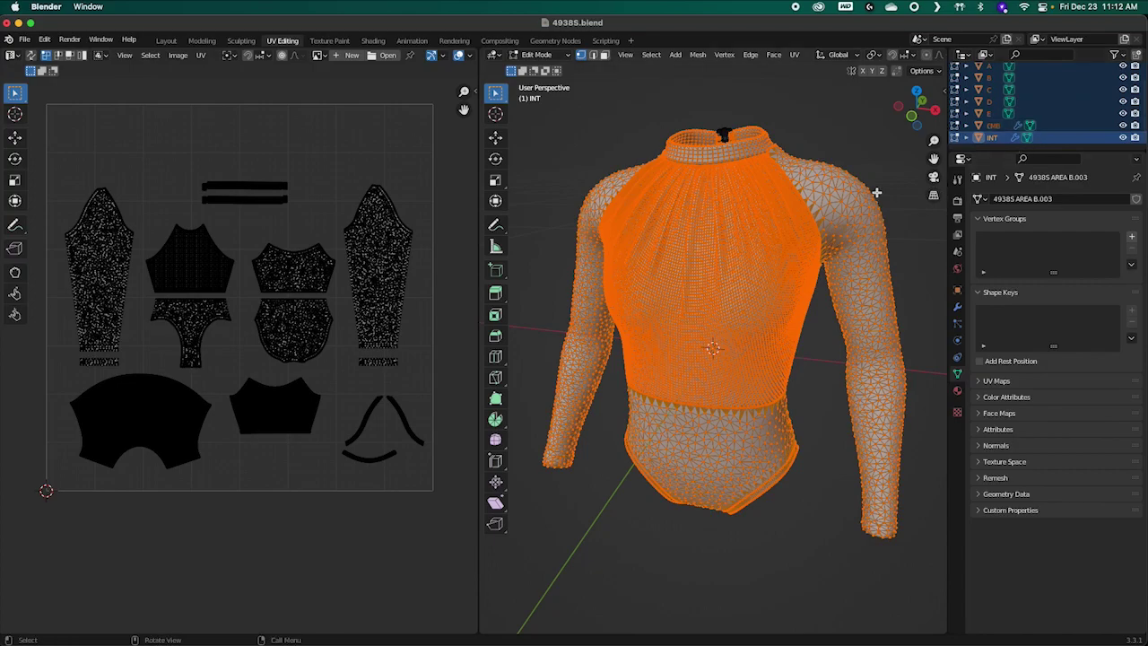
pyautogui.moveTo(835, 333); pyautogui.dragTo(628, 340, button='middle')
pyautogui.moveTo(761, 219); pyautogui.dragTo(718, 358, button='middle')
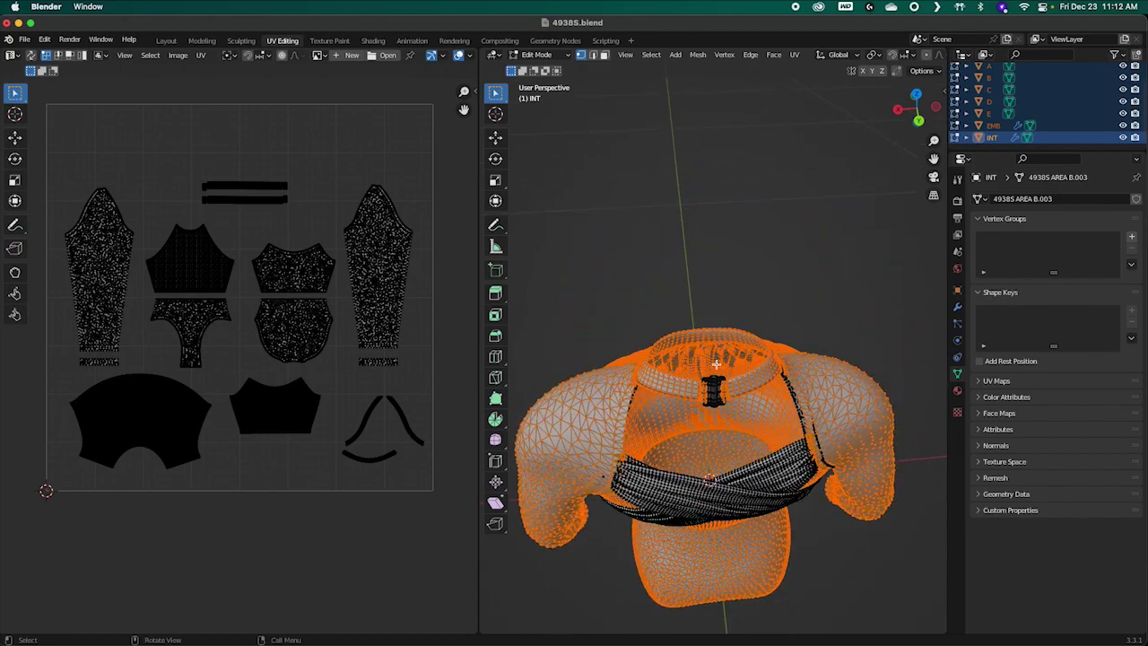
pyautogui.press('a')
pyautogui.moveTo(661, 302); pyautogui.dragTo(696, 328, button='middle')
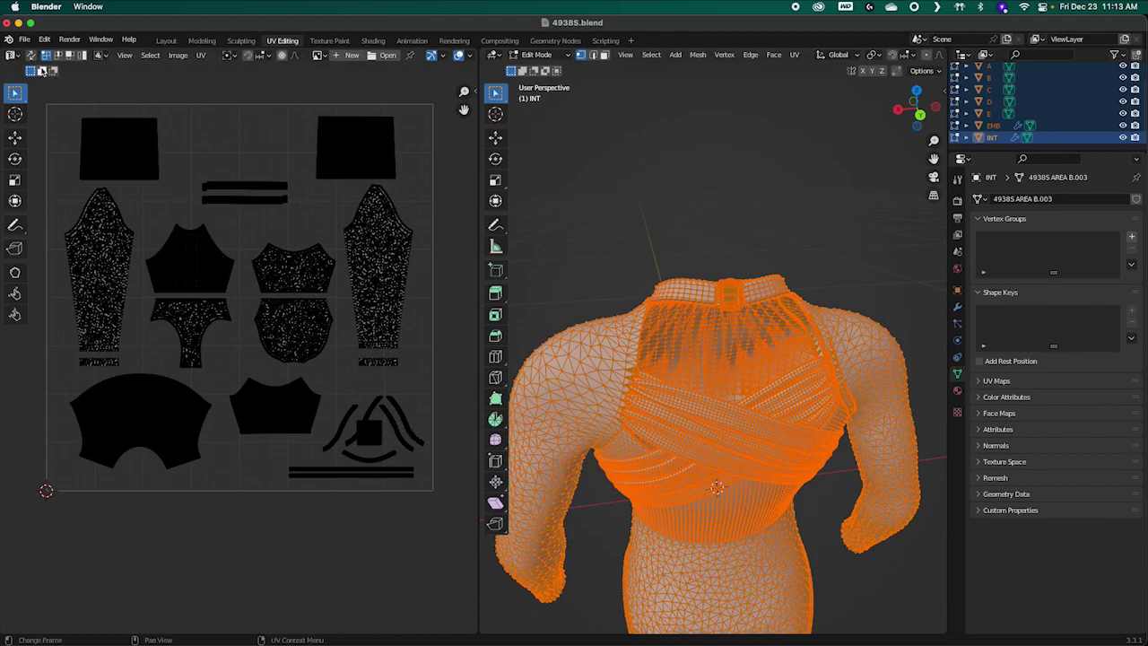
pyautogui.moveTo(266, 155); pyautogui.dragTo(283, 182, button='middle')
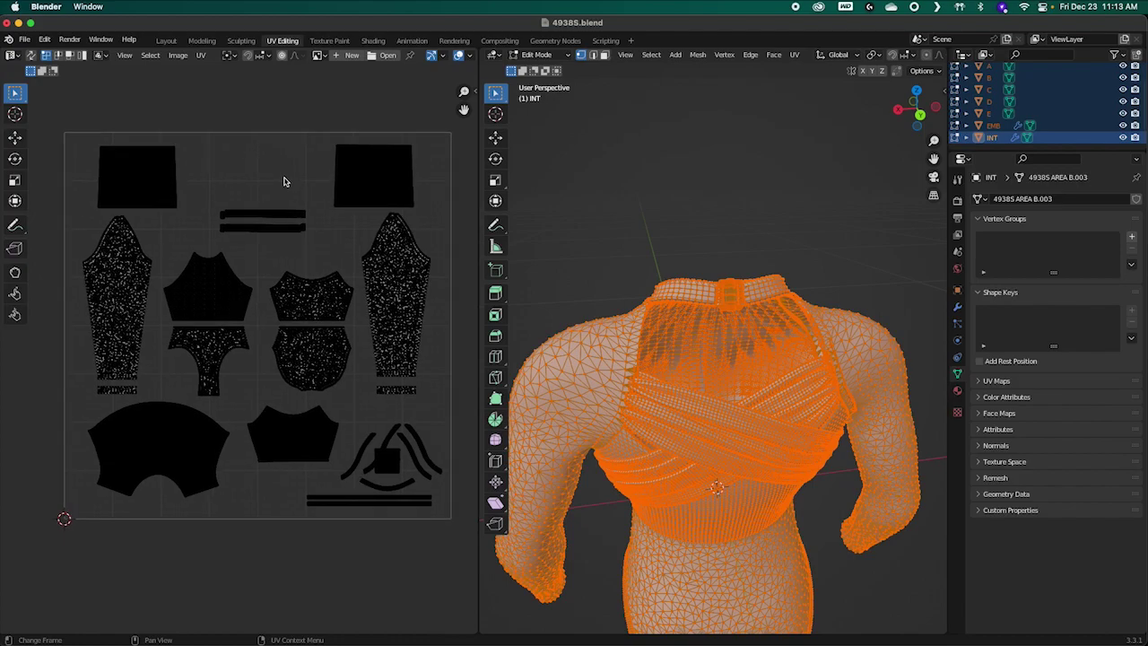
# Step: Turn on UV sync selection and clear the full selection of the UV islands
pyautogui.click(31, 57)
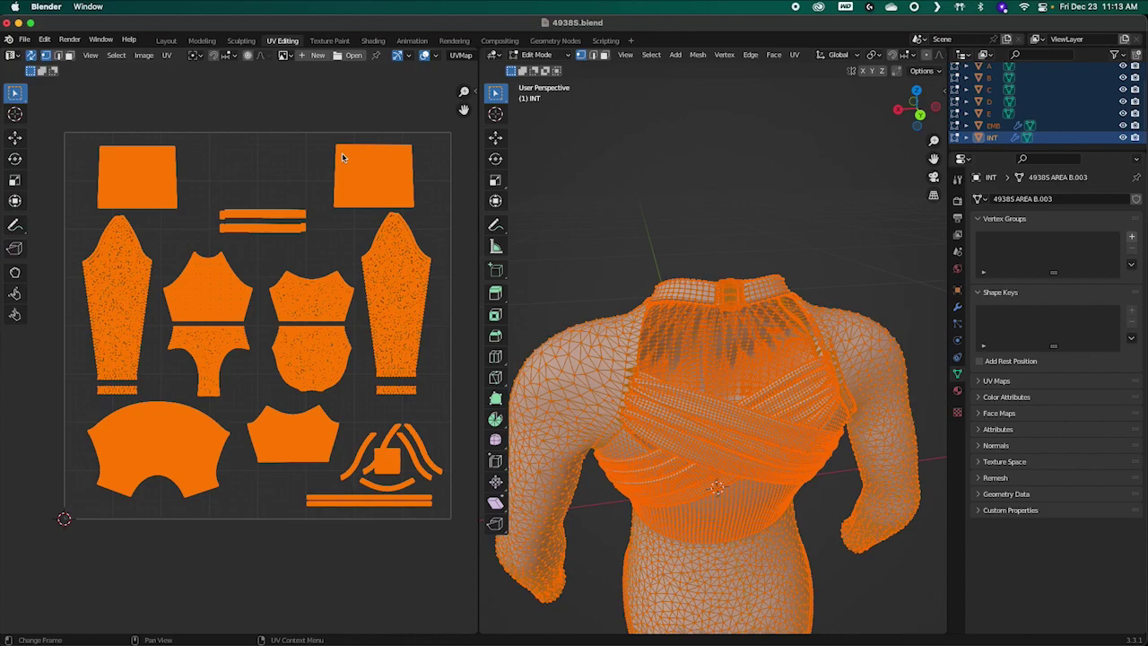
pyautogui.click(418, 126)
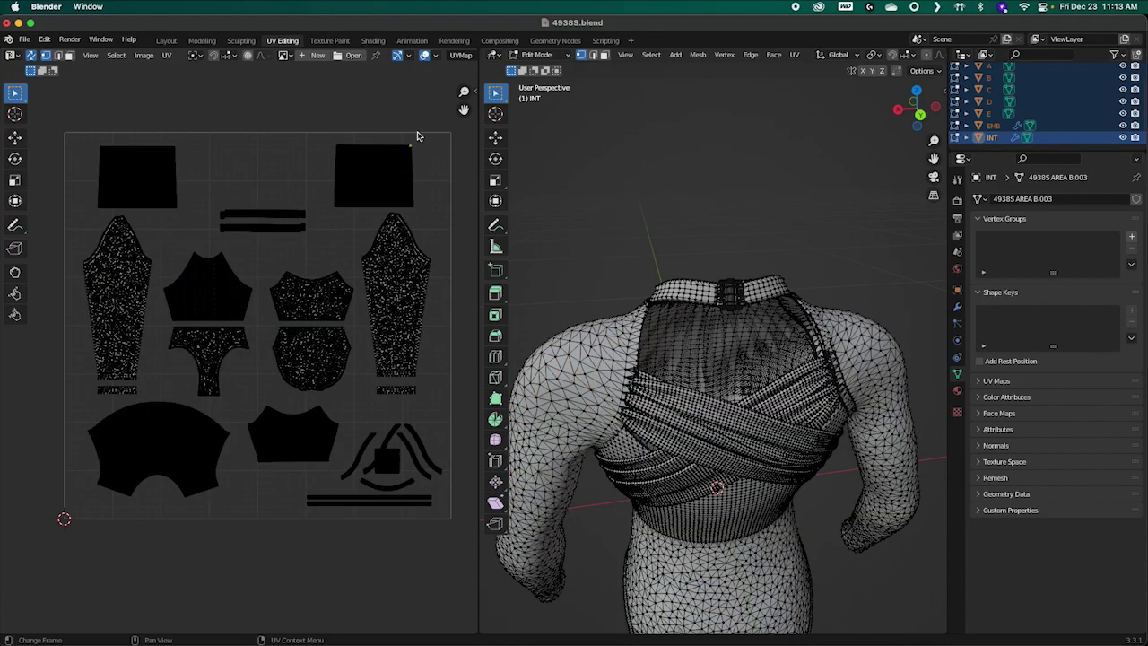
pyautogui.click(265, 267)
# Step: Select the linked clasp and collar pieces to identify their matching UV islands
pyautogui.press('l')
pyautogui.press('l')
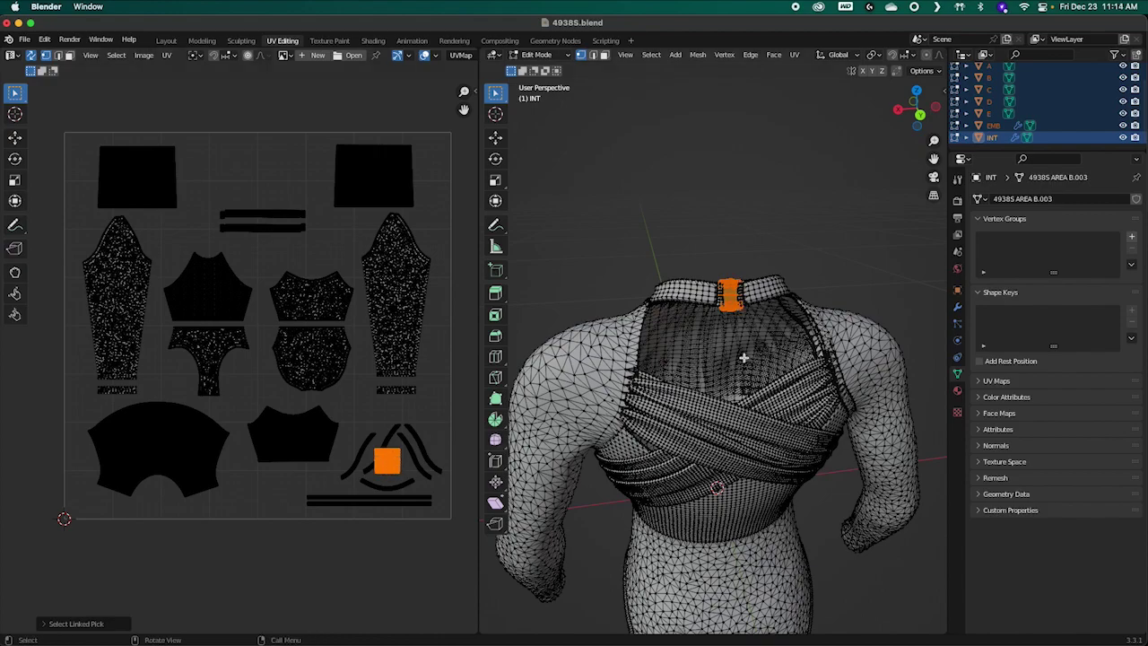
pyautogui.press('l')
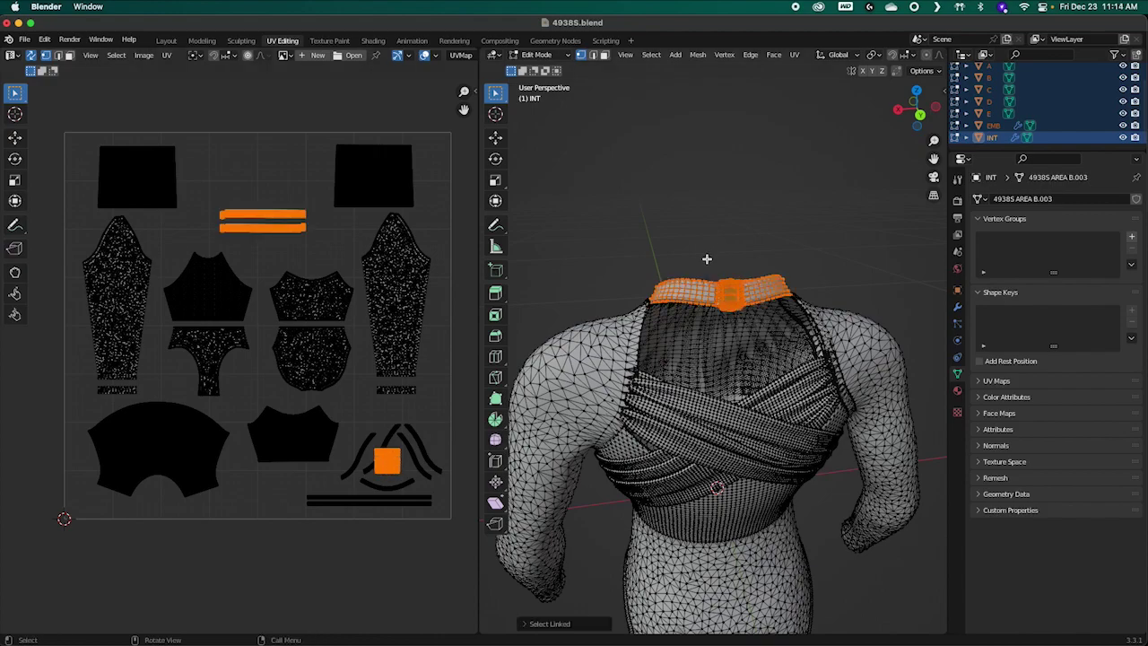
# Step: Clear the selection, select only the linked central part of the clasp, and examine it up close
pyautogui.hotkey('alt', 'a')
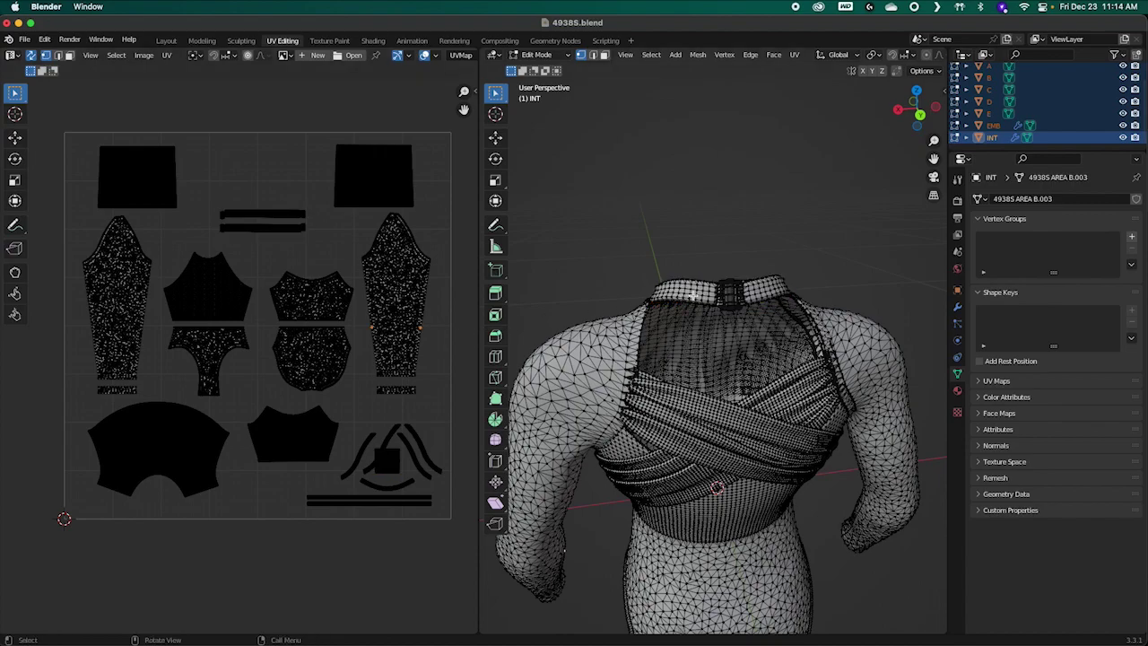
pyautogui.press('l')
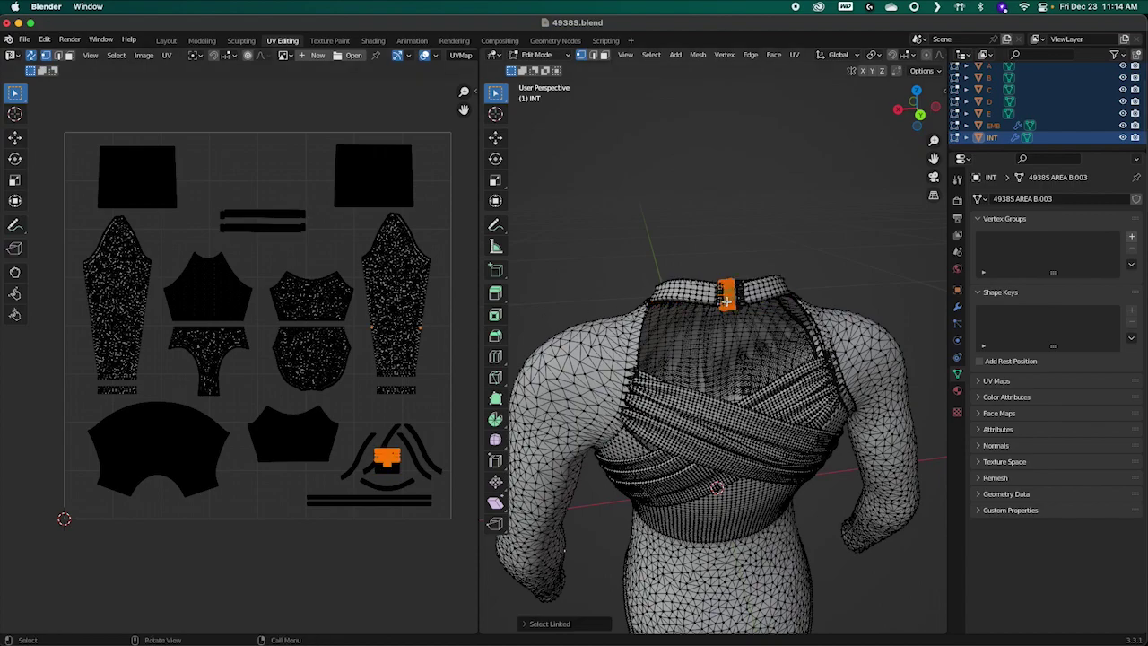
pyautogui.scroll(10, 731, 298)
pyautogui.scroll(-2, 737, 297)
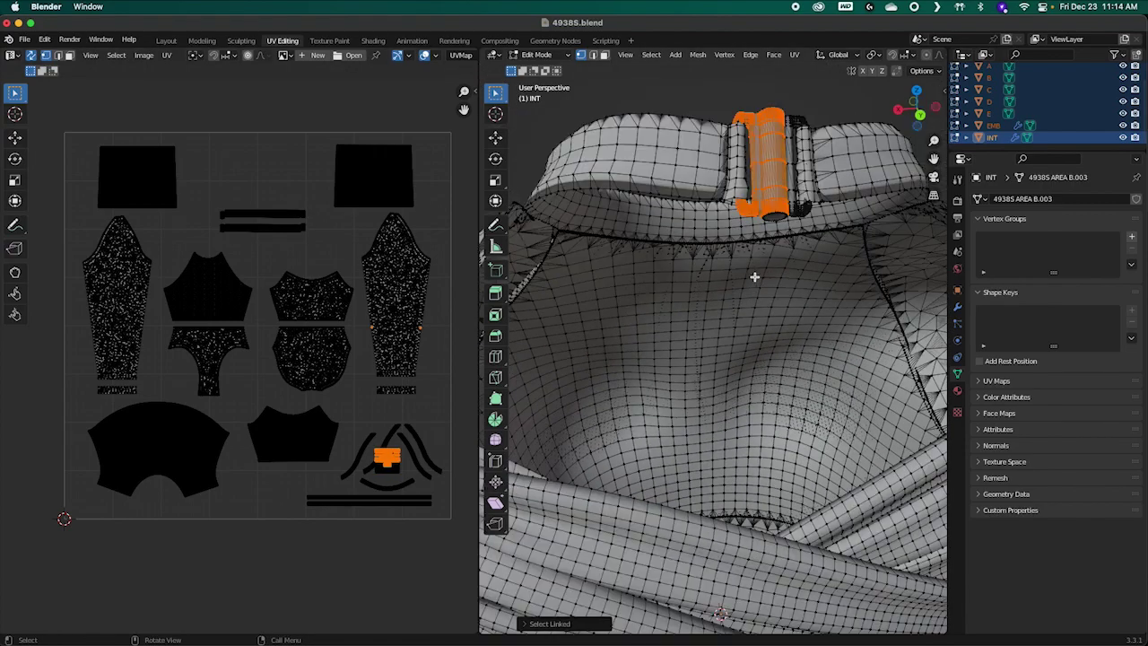
pyautogui.moveTo(780, 277); pyautogui.dragTo(780, 302, button='middle')
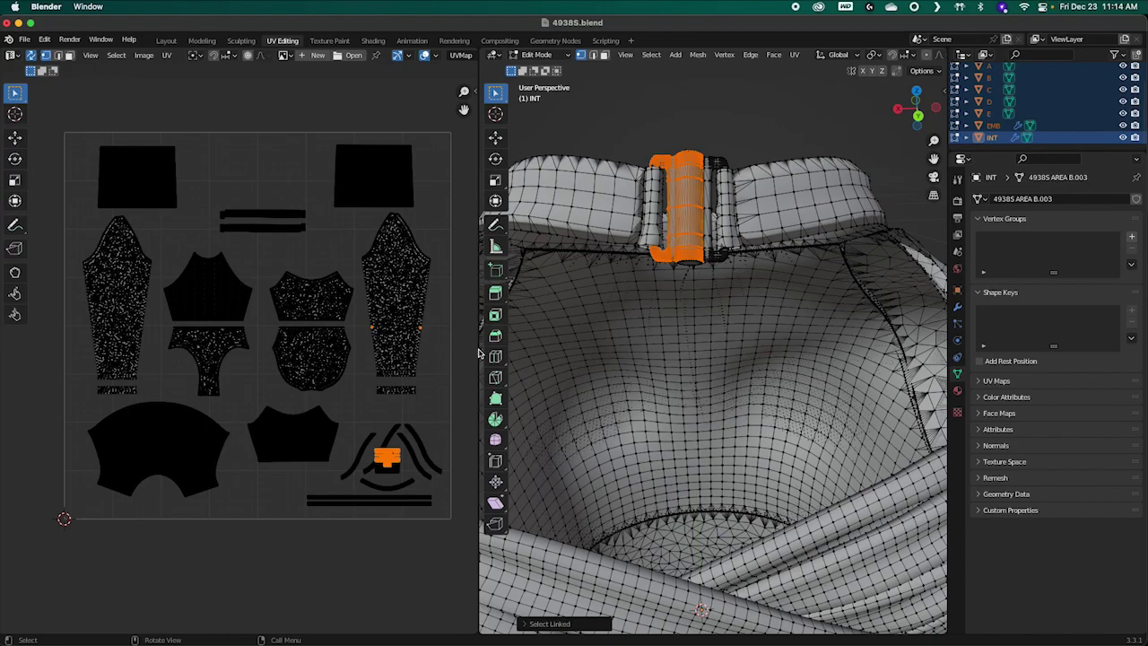
# Step: Clear the selection and pick all the overlapping clasp islands in the UV layout, including the round end cap
pyautogui.scroll(6, 400, 477)
pyautogui.keyDown('shift'); pyautogui.moveTo(409, 486); pyautogui.dragTo(103, 67, button='middle'); pyautogui.keyUp('shift')
pyautogui.moveTo(435, 312); pyautogui.dragTo(393, 303, button='middle')
pyautogui.scroll(-5, 367, 274)
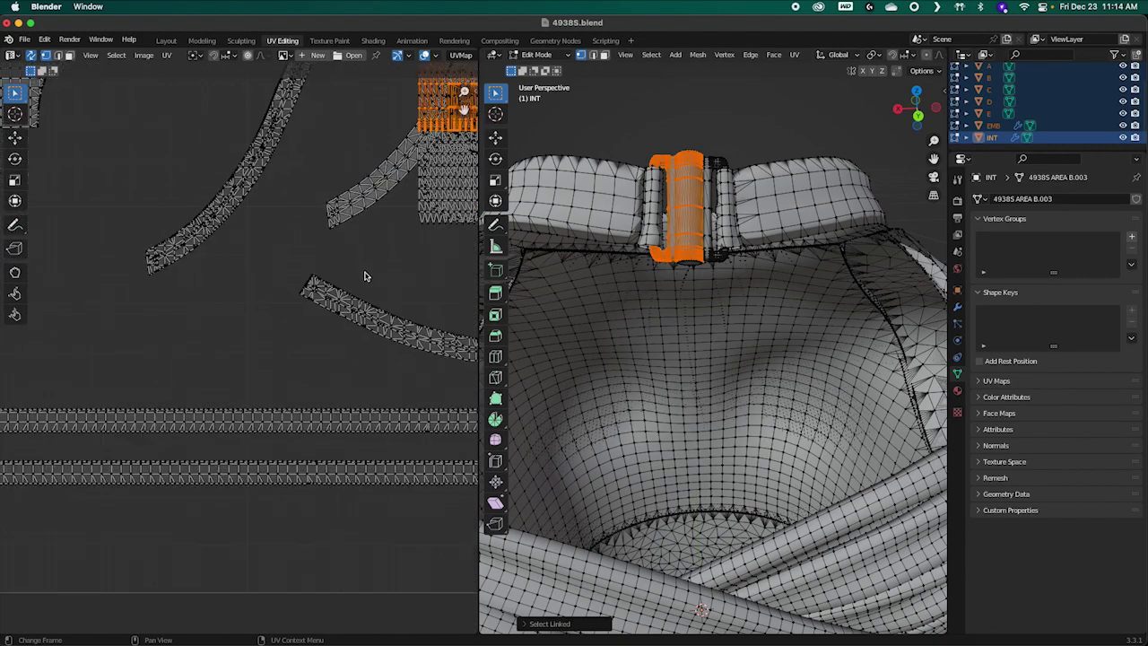
pyautogui.scroll(4, 212, 402)
pyautogui.click(285, 439)
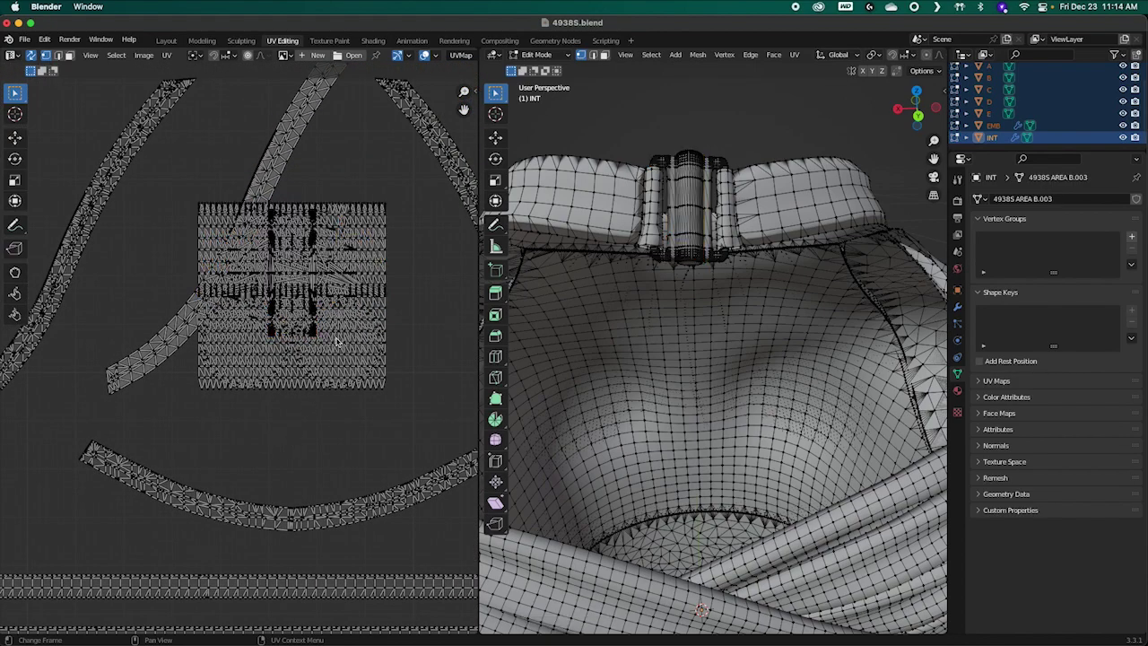
pyautogui.press('l')
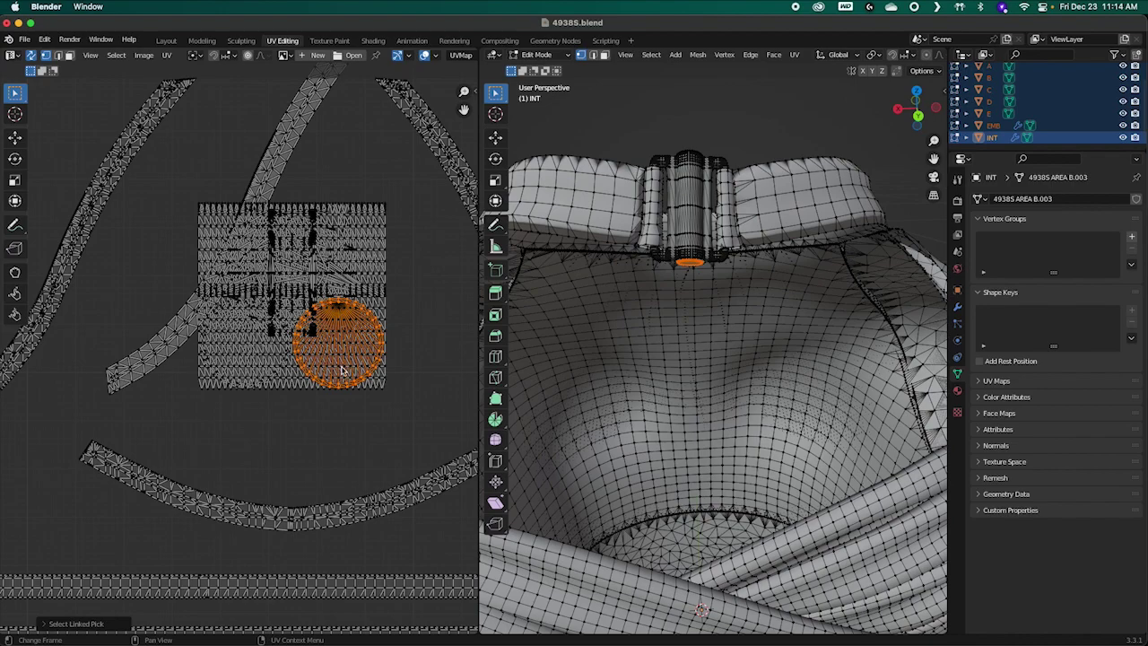
pyautogui.press('l')
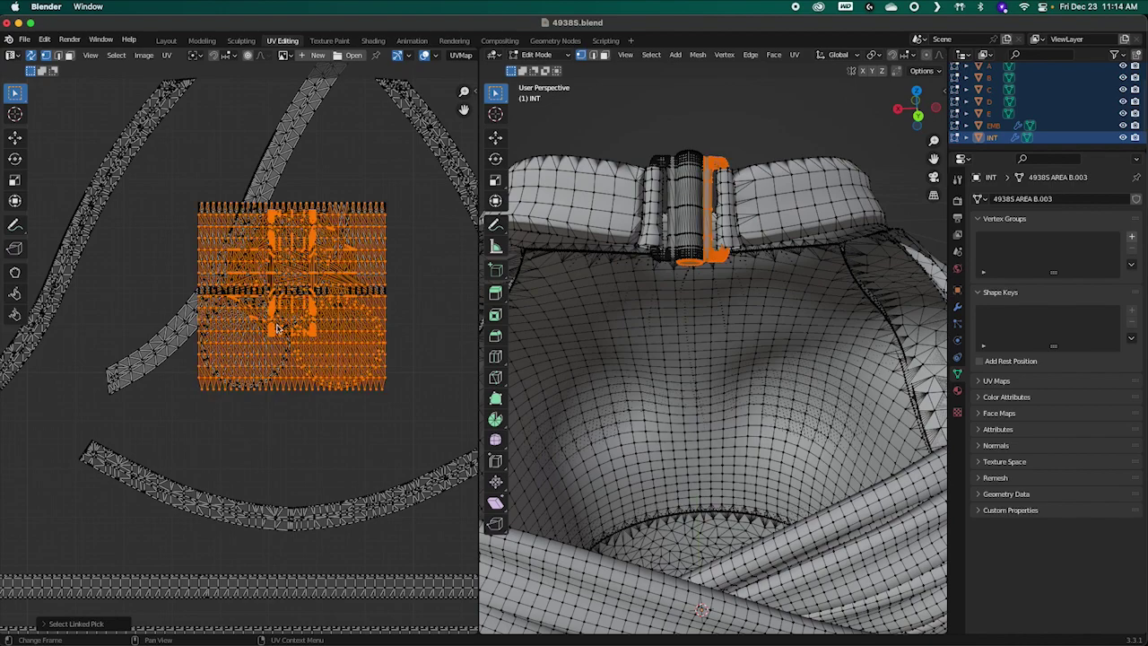
pyautogui.press('l')
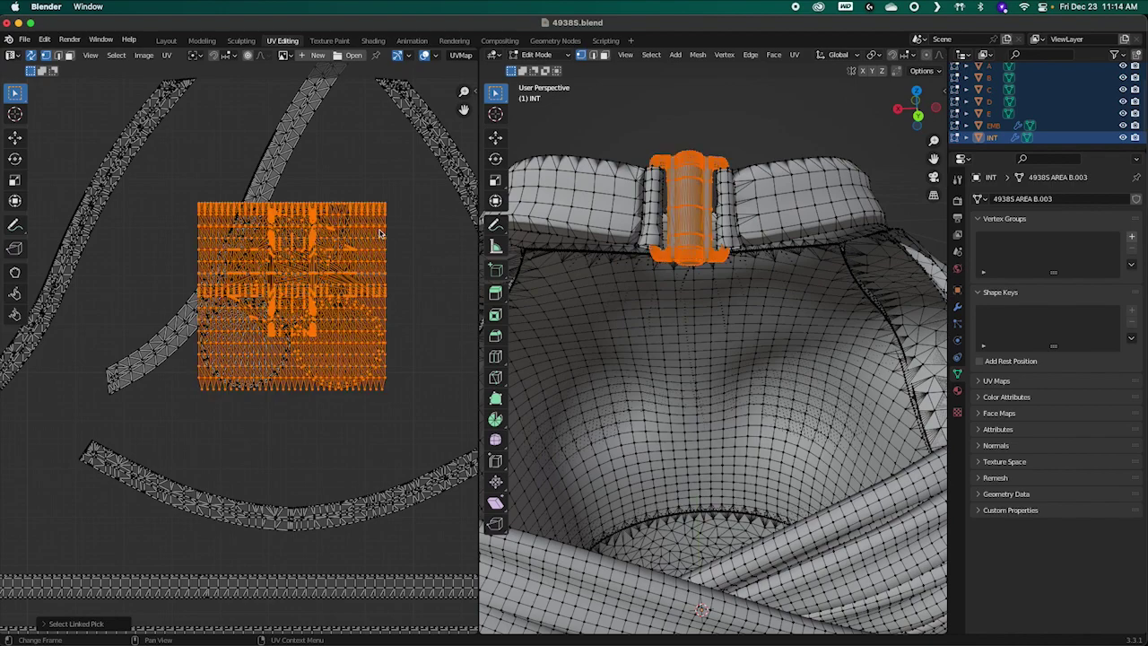
pyautogui.press('l')
# Step: Move the clasp UV islands into the empty space above the two collar strips, between the rectangular panels, and clear the selection
pyautogui.scroll(-6, 321, 306)
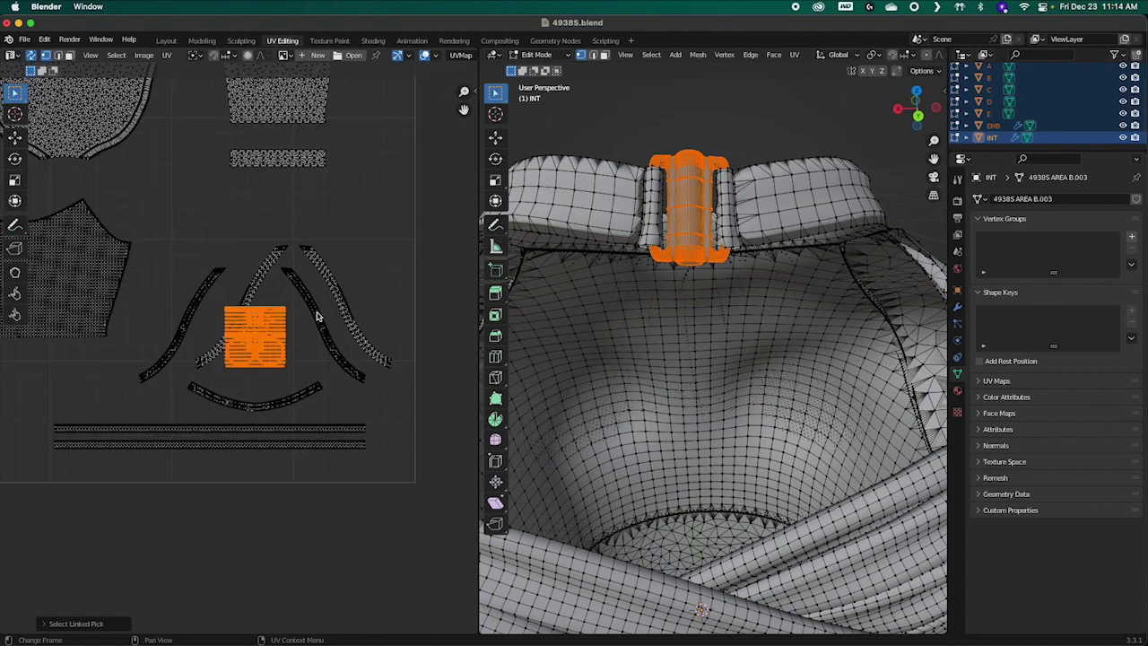
pyautogui.scroll(-4, 285, 283)
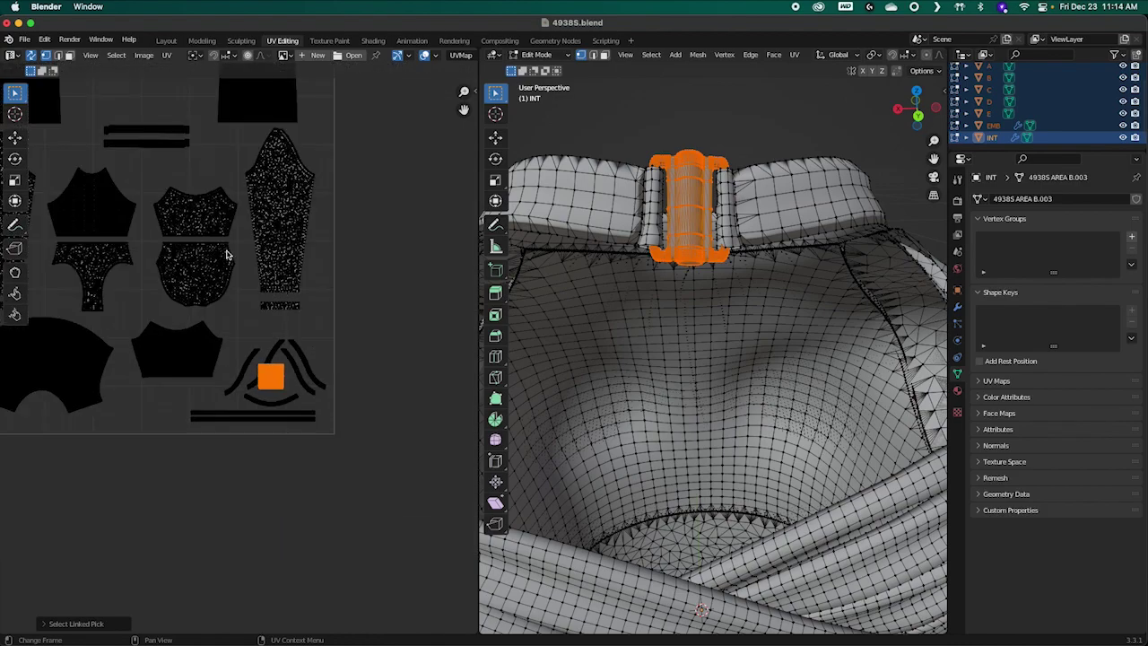
pyautogui.press('Home')
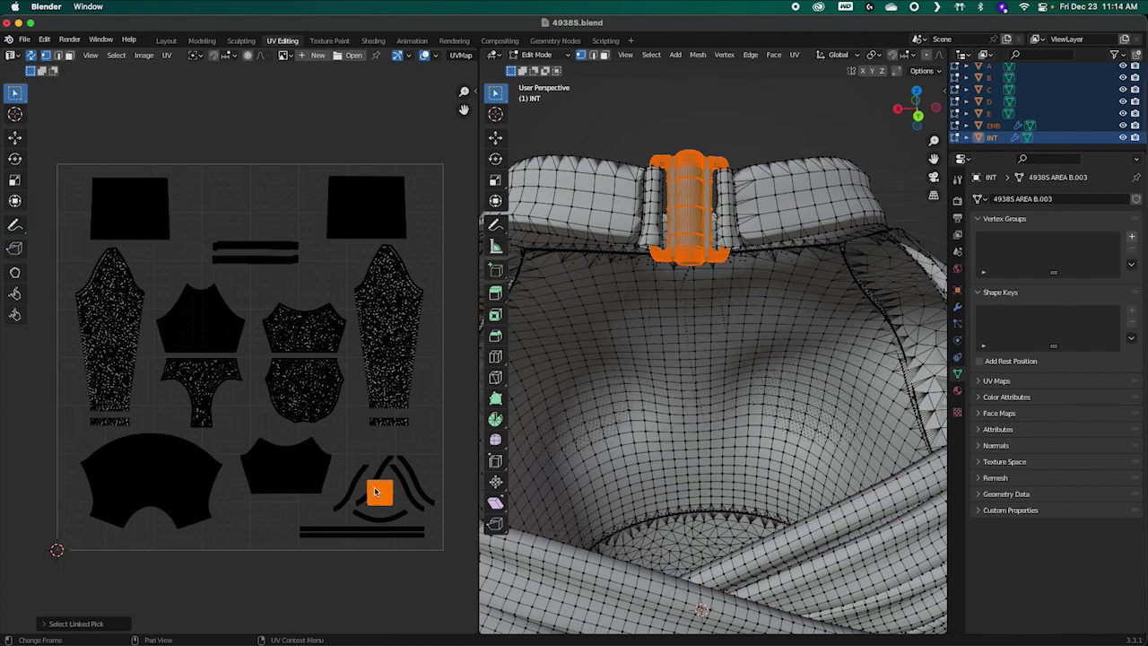
pyautogui.moveTo(383, 494); pyautogui.dragTo(284, 205)
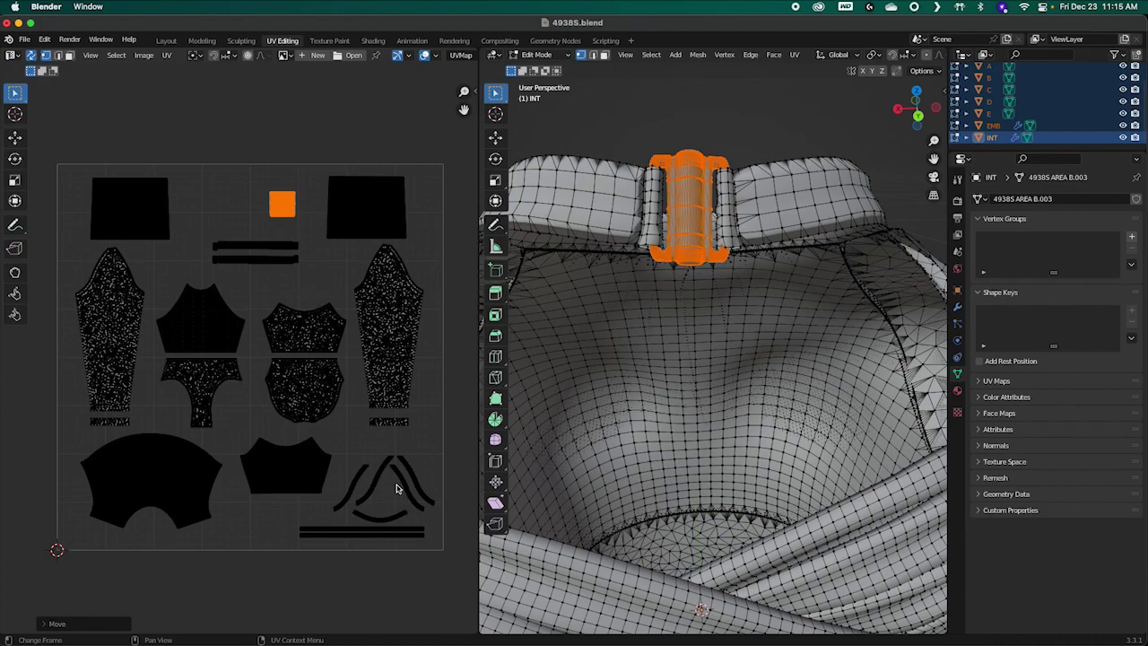
pyautogui.click(321, 274)
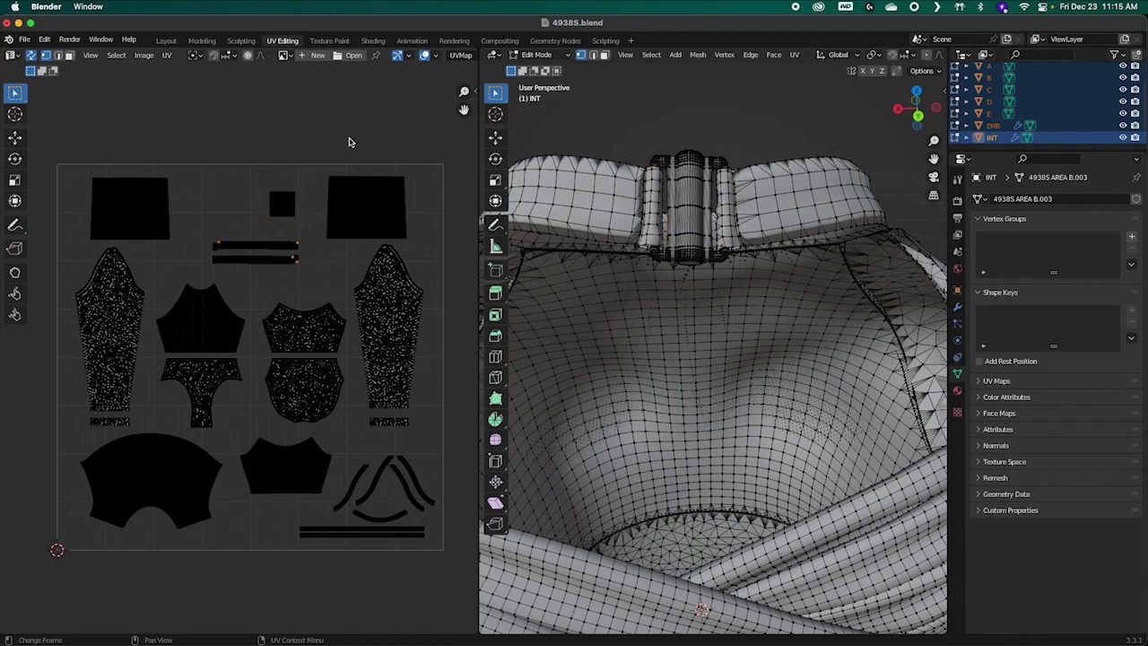
pyautogui.click(292, 129)
# Step: Select the linked body and both sleeves in the model to identify their UV islands, and clear the selection
pyautogui.scroll(-5, 666, 350)
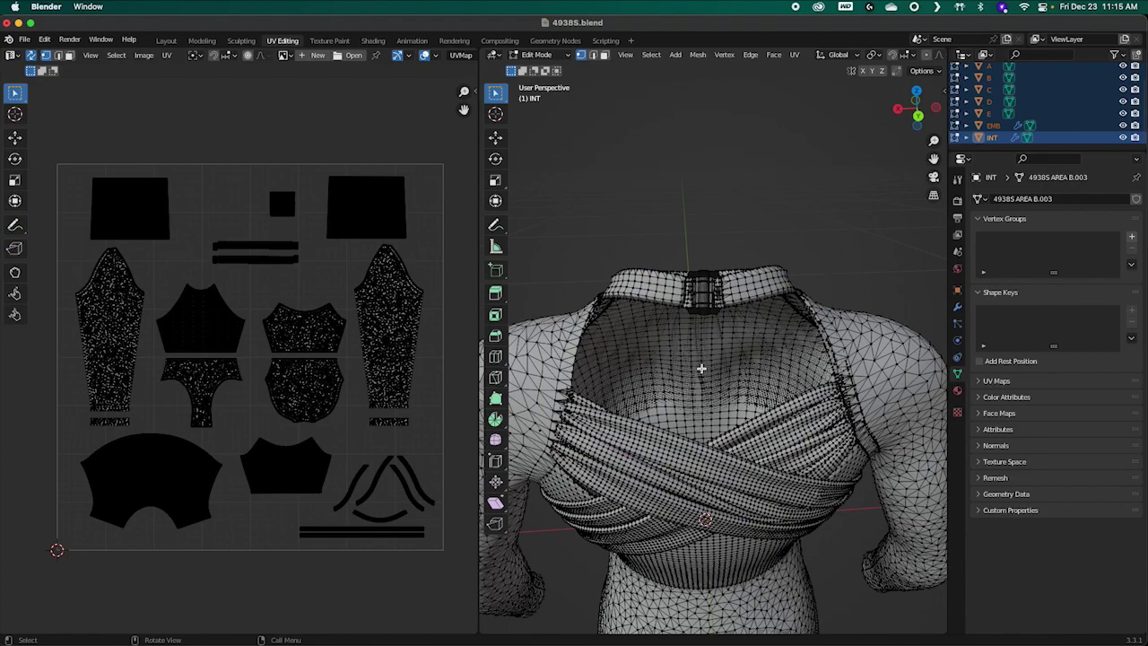
pyautogui.press('l')
pyautogui.moveTo(701, 360); pyautogui.dragTo(835, 368, button='middle')
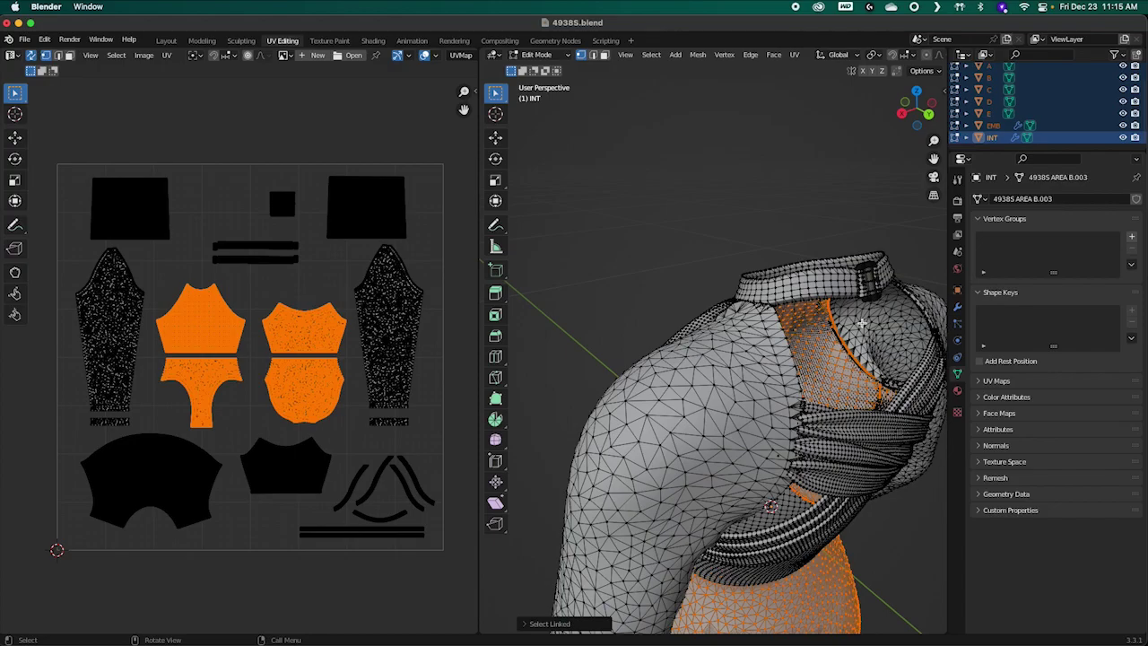
pyautogui.press('l')
pyautogui.moveTo(860, 323); pyautogui.dragTo(664, 356, button='middle')
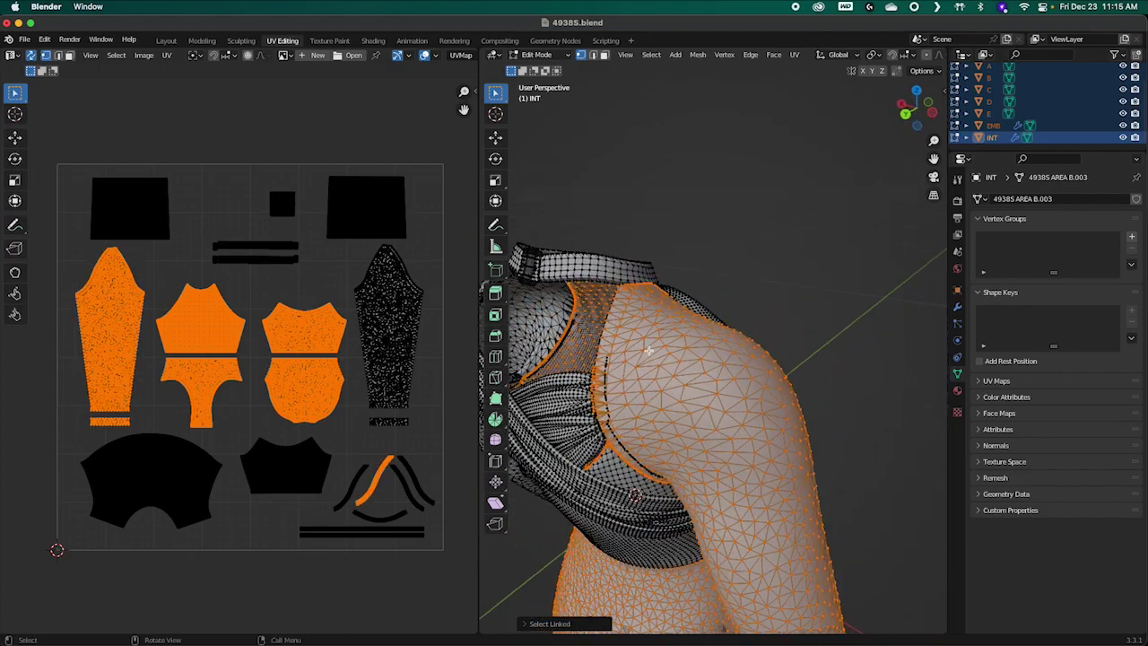
pyautogui.press('l')
pyautogui.moveTo(567, 335); pyautogui.dragTo(681, 325, button='middle')
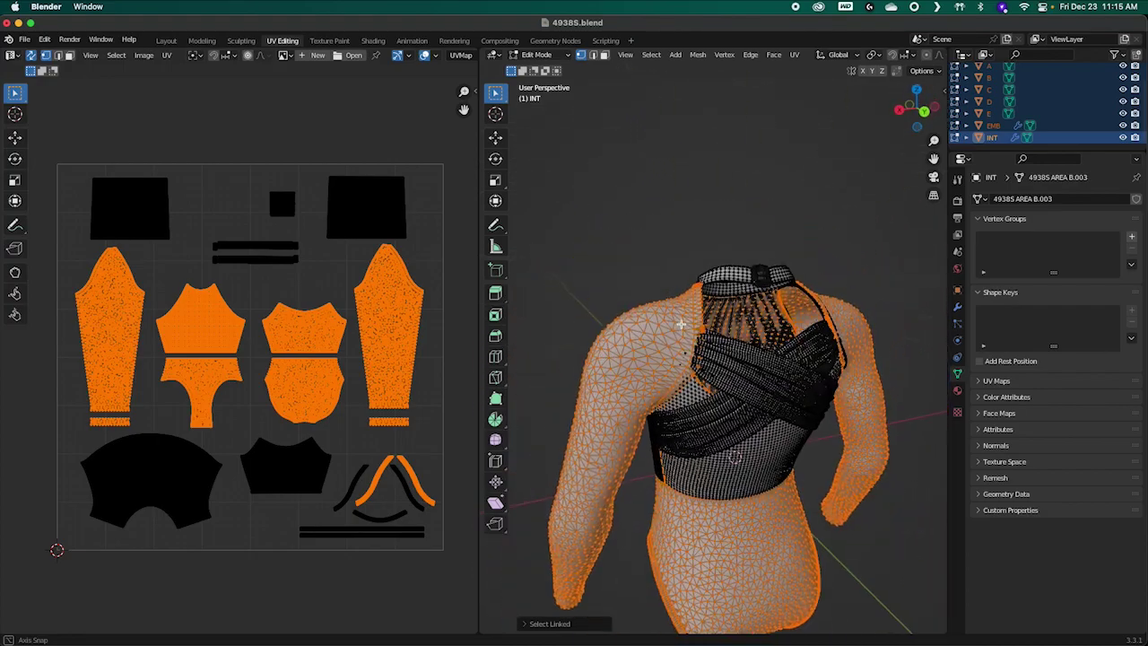
pyautogui.click(666, 201)
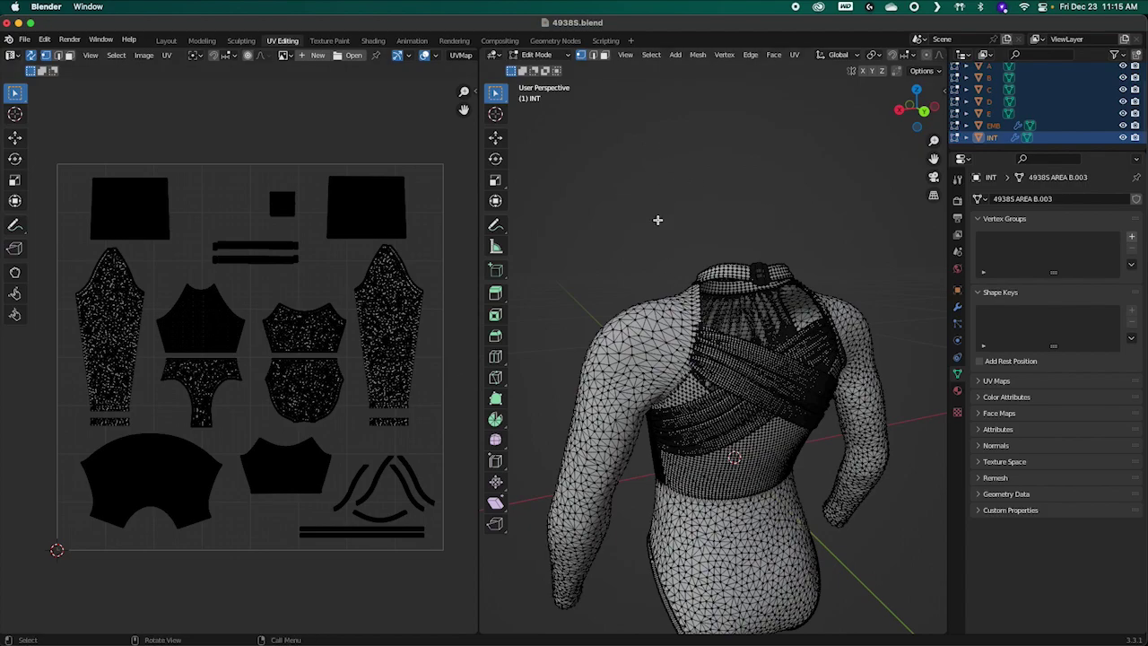
# Step: Select all geometry of every object to check the complete UV layout, and clear the selection
pyautogui.scroll(-2, 643, 374)
pyautogui.press('a')
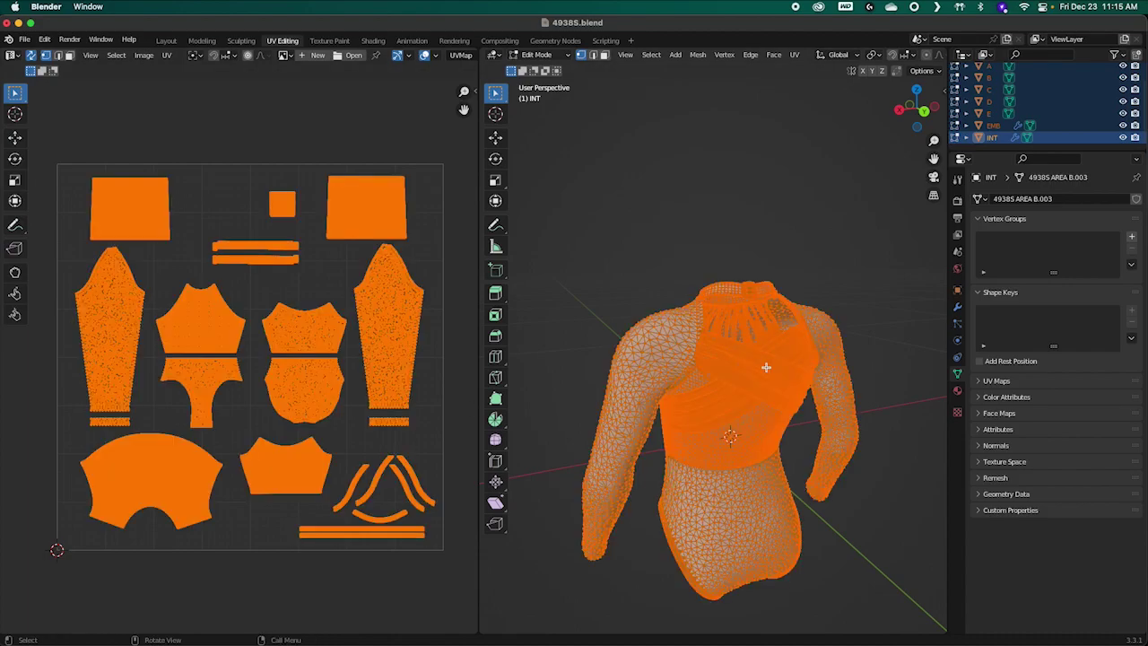
pyautogui.click(723, 249)
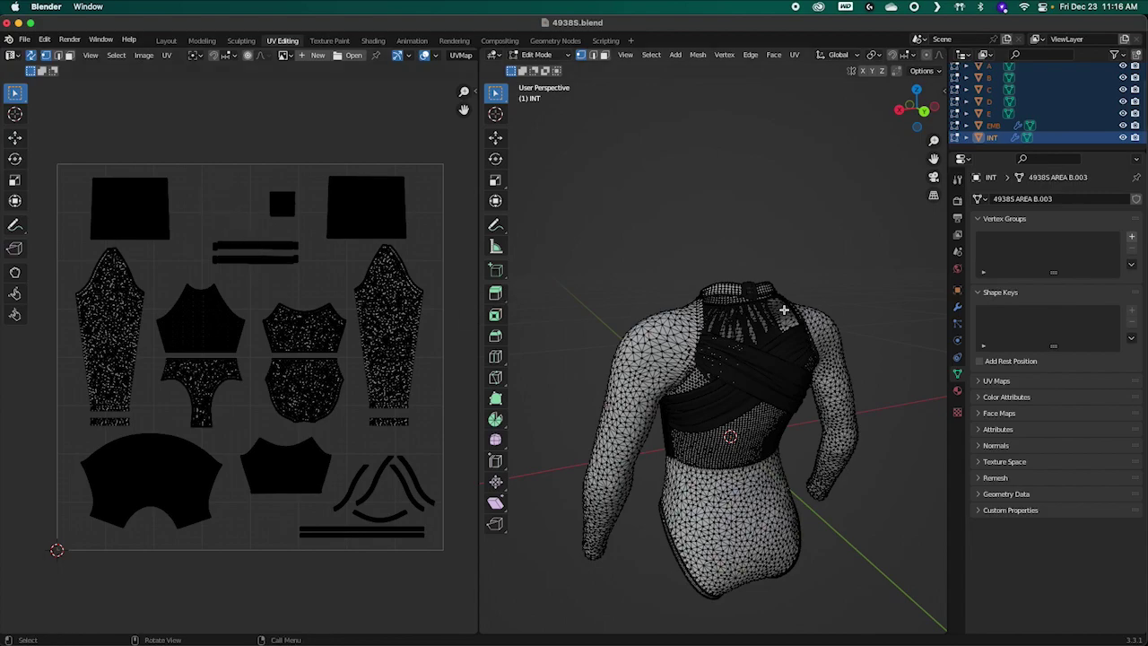
pyautogui.moveTo(784, 309); pyautogui.dragTo(857, 253, button='middle')
pyautogui.scroll(2, 741, 364)
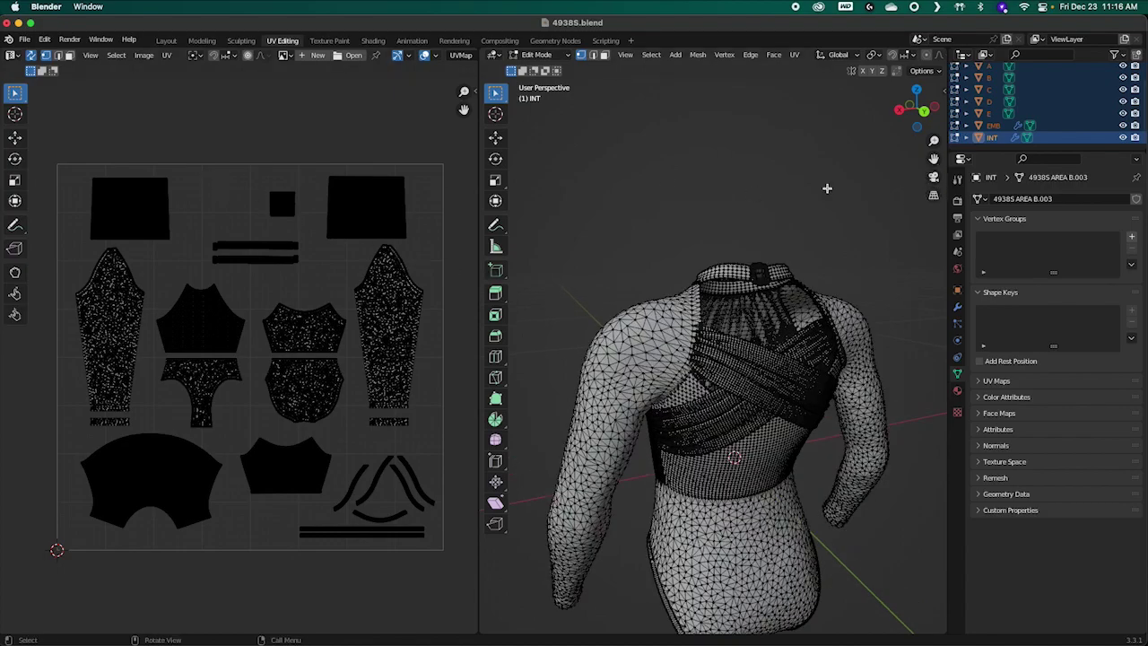
# Step: Leave multi-object editing, edit only the INT object, and select all of its geometry to show its UV islands
pyautogui.press('Tab')
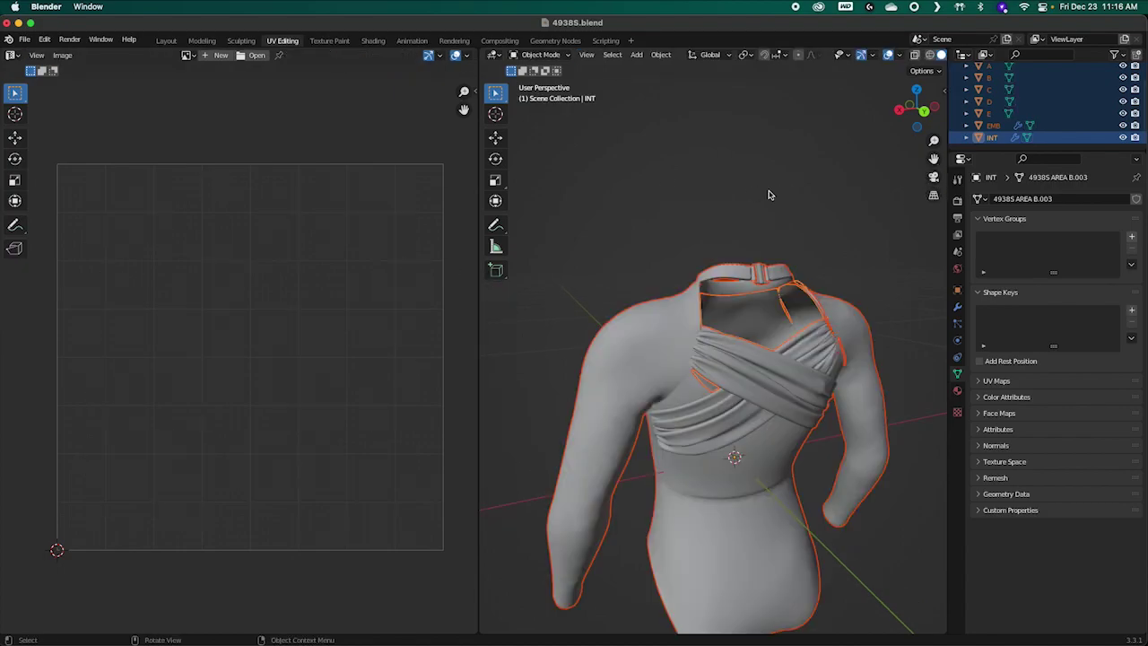
pyautogui.click(883, 170)
pyautogui.click(990, 137)
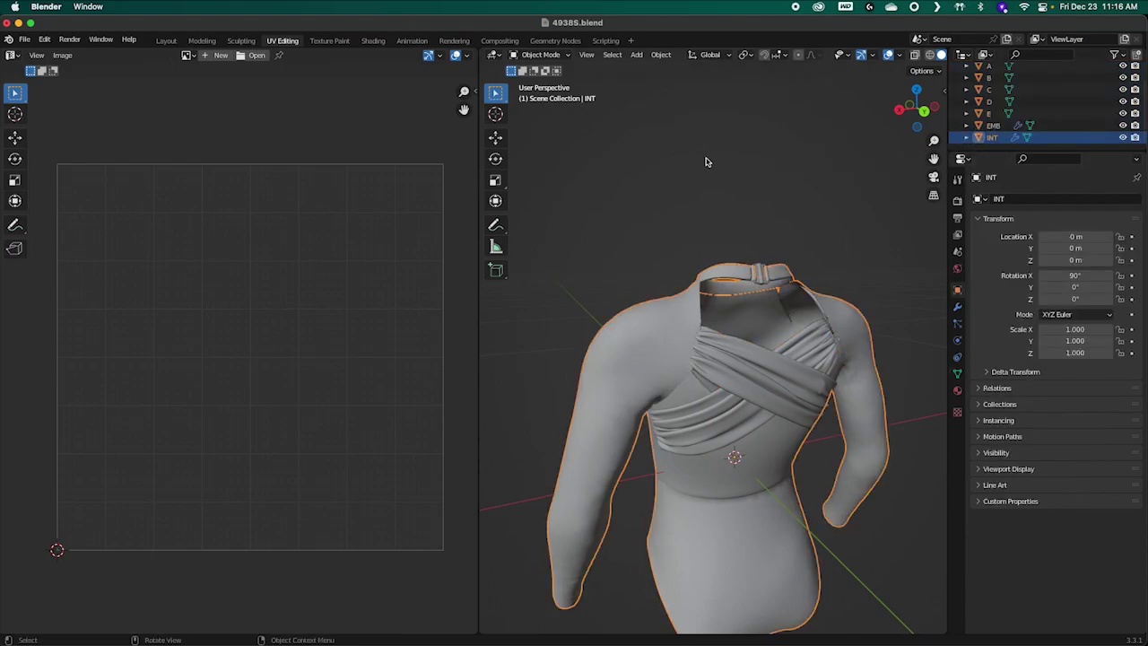
pyautogui.press('Tab')
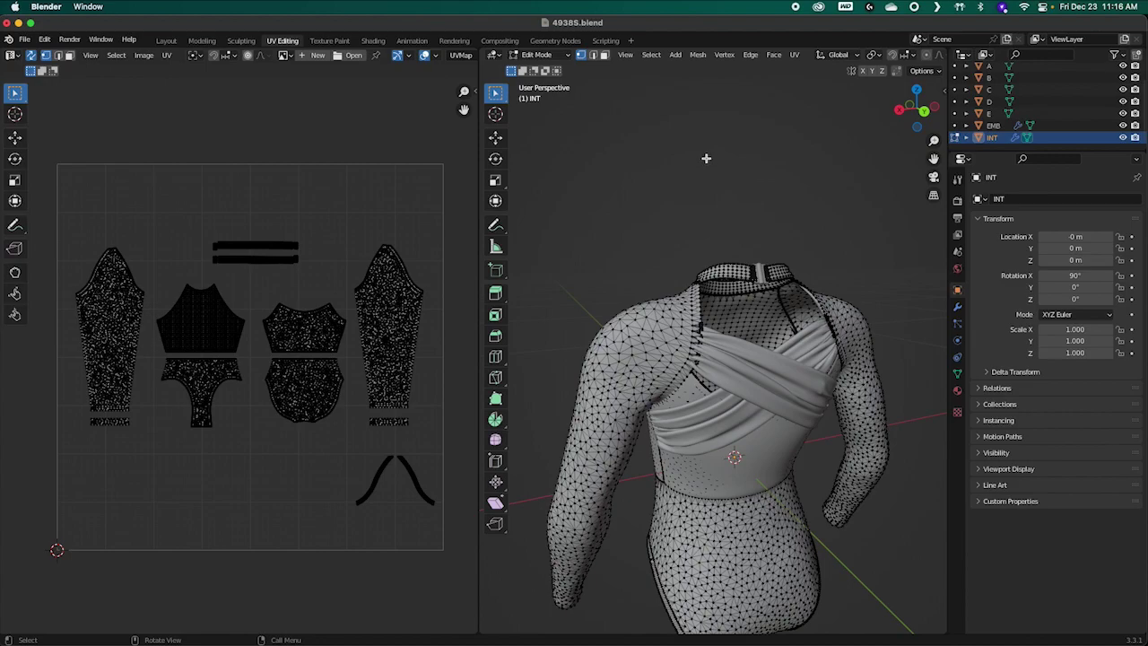
pyautogui.press('a')
pyautogui.scroll(-2, 712, 242)
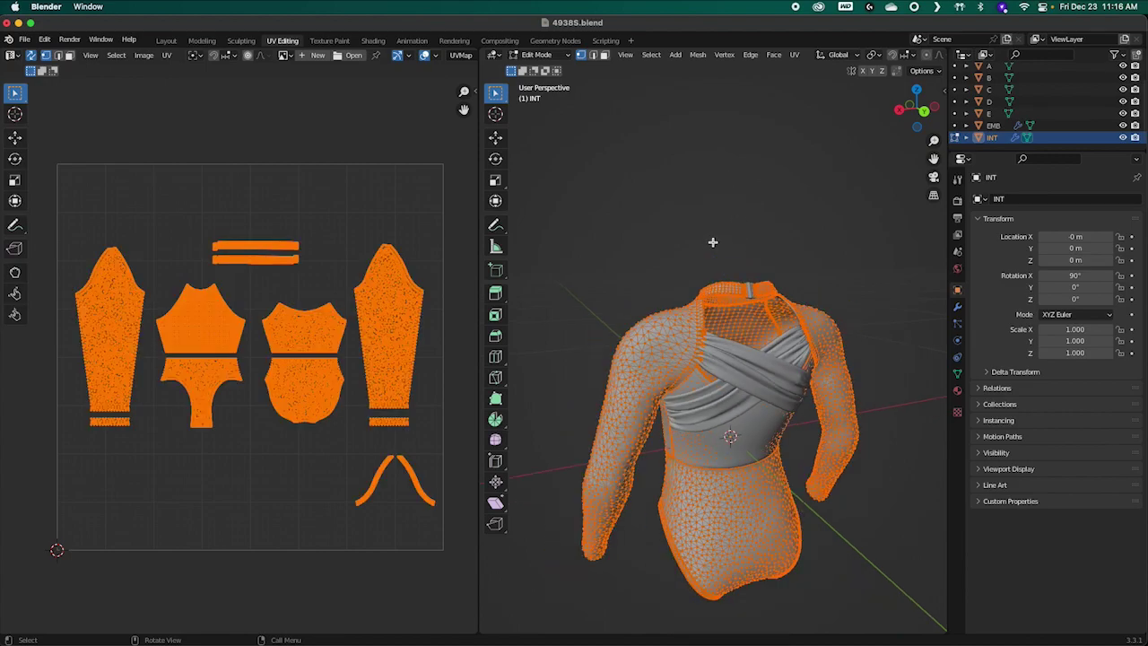
pyautogui.scroll(-1, 712, 242)
pyautogui.moveTo(699, 254)
pyautogui.mouseDown(button='middle')
pyautogui.moveTo(681, 259)
pyautogui.moveTo(814, 285)
pyautogui.moveTo(682, 246)
pyautogui.mouseUp(button='middle')
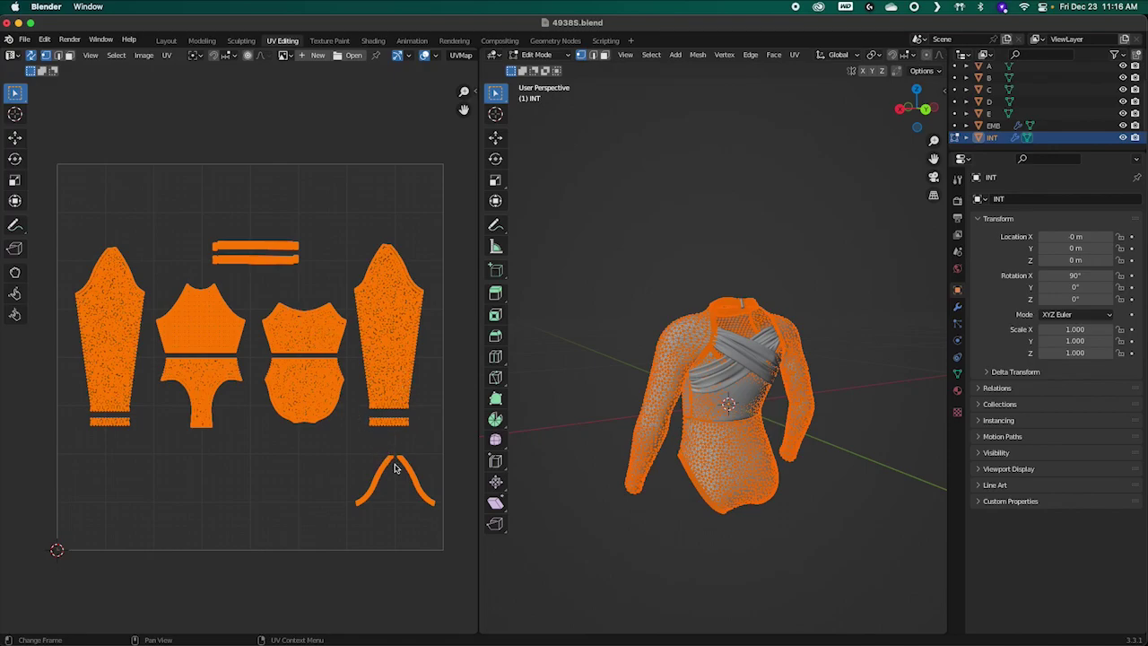
# Step: Scale all INT UV islands to about 0.16, move them to the upper middle of the UV tile, and deselect them
pyautogui.press('s')
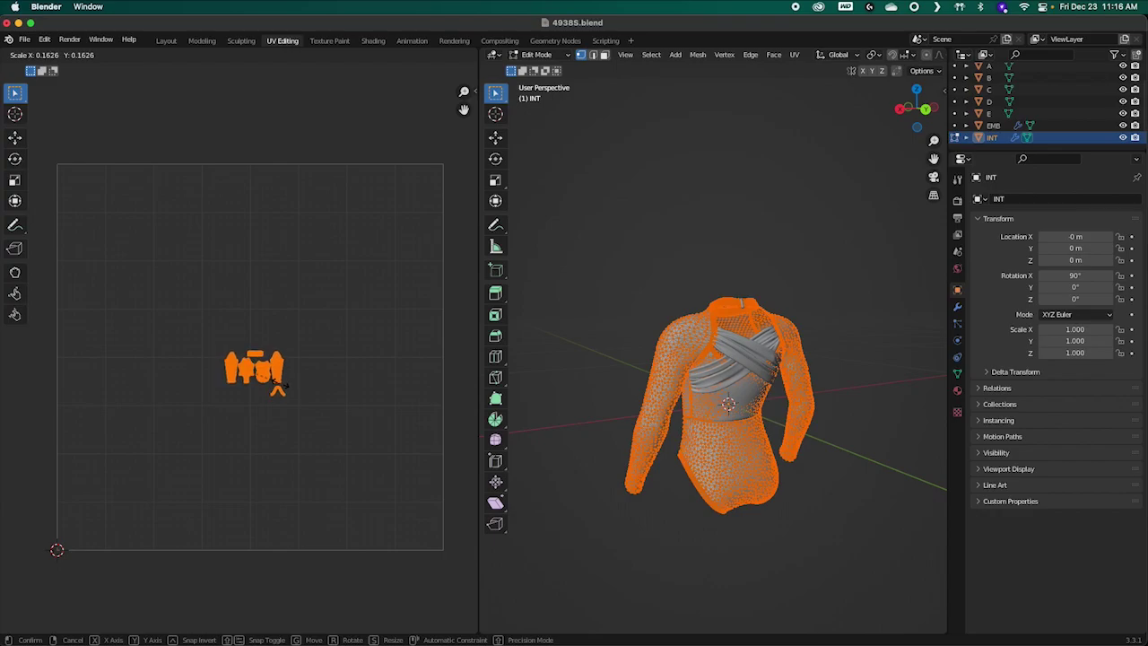
pyautogui.click(279, 386)
pyautogui.press('g')
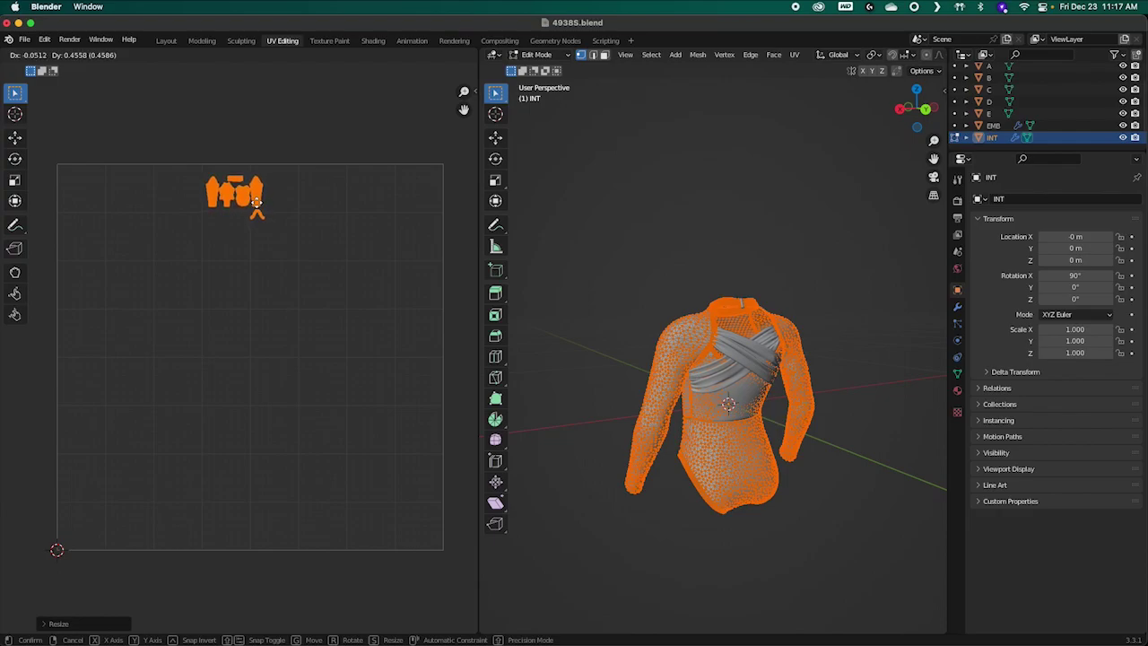
pyautogui.click(256, 204)
pyautogui.click(269, 242)
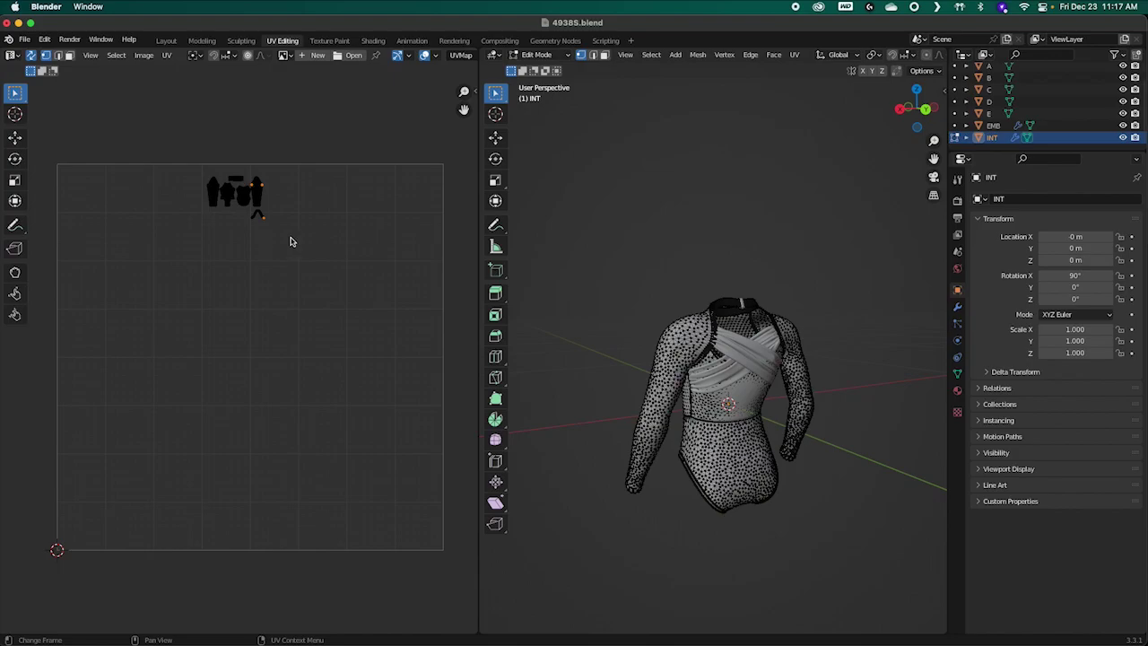
pyautogui.click(289, 256)
# Step: Select all objects, including A to E, EMB and INT, and edit them together to check the combined UV layout
pyautogui.press('Tab')
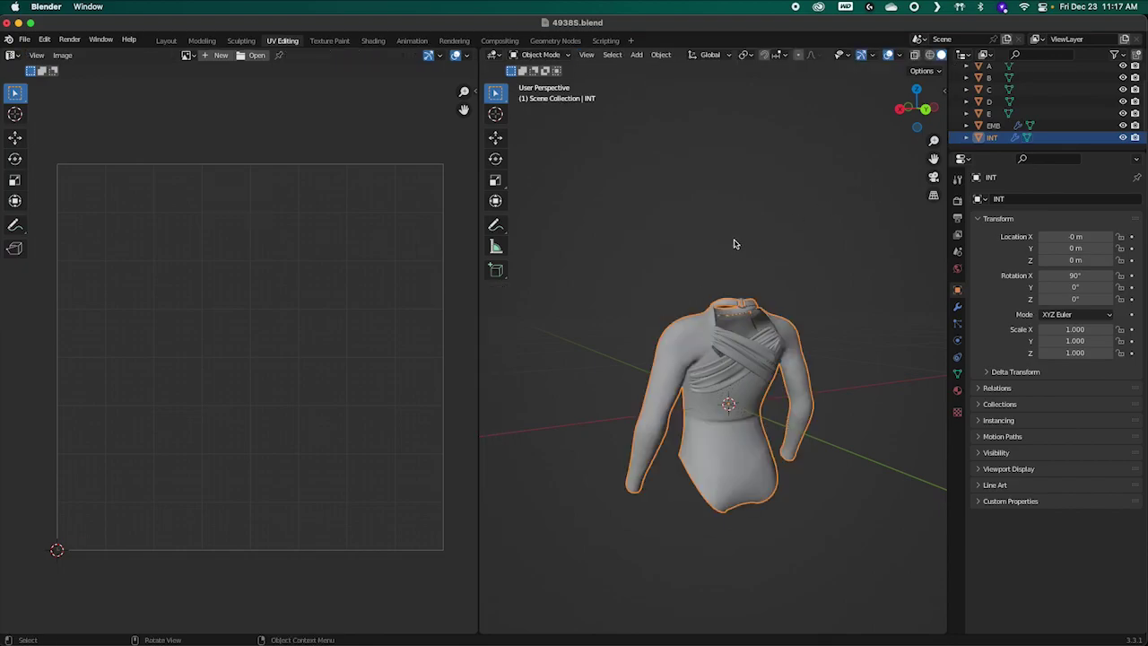
pyautogui.scroll(1, 1008, 124)
pyautogui.moveTo(987, 83); pyautogui.dragTo(1040, 144)
pyautogui.press('Tab')
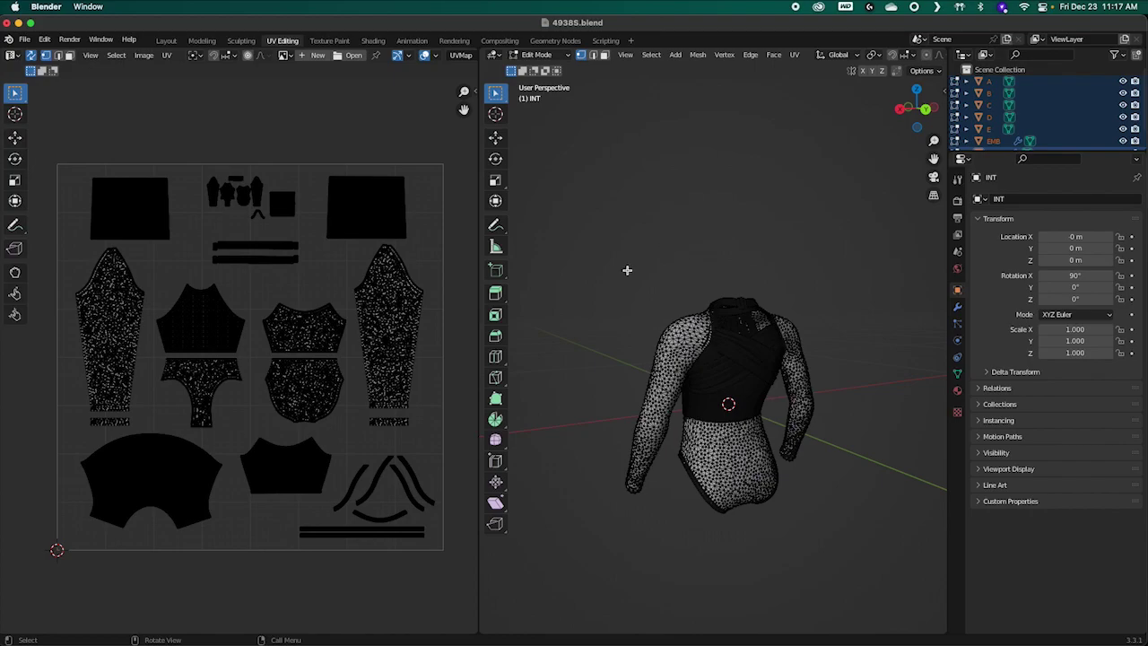
pyautogui.moveTo(671, 270); pyautogui.dragTo(807, 325, button='middle')
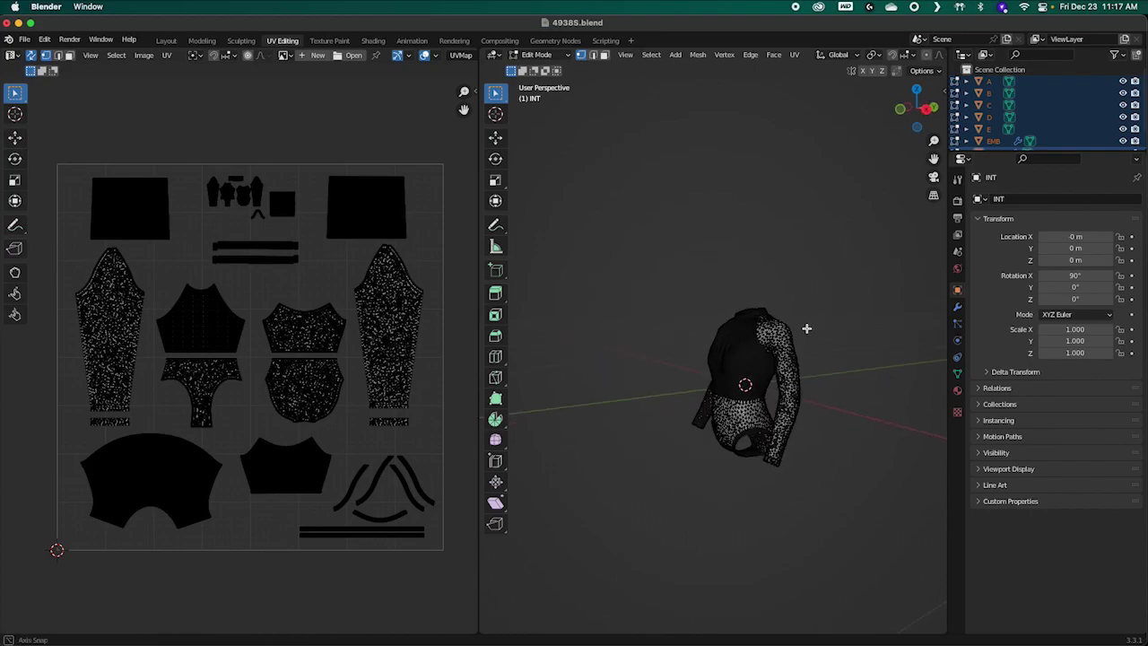
pyautogui.moveTo(759, 359); pyautogui.dragTo(807, 354, button='middle')
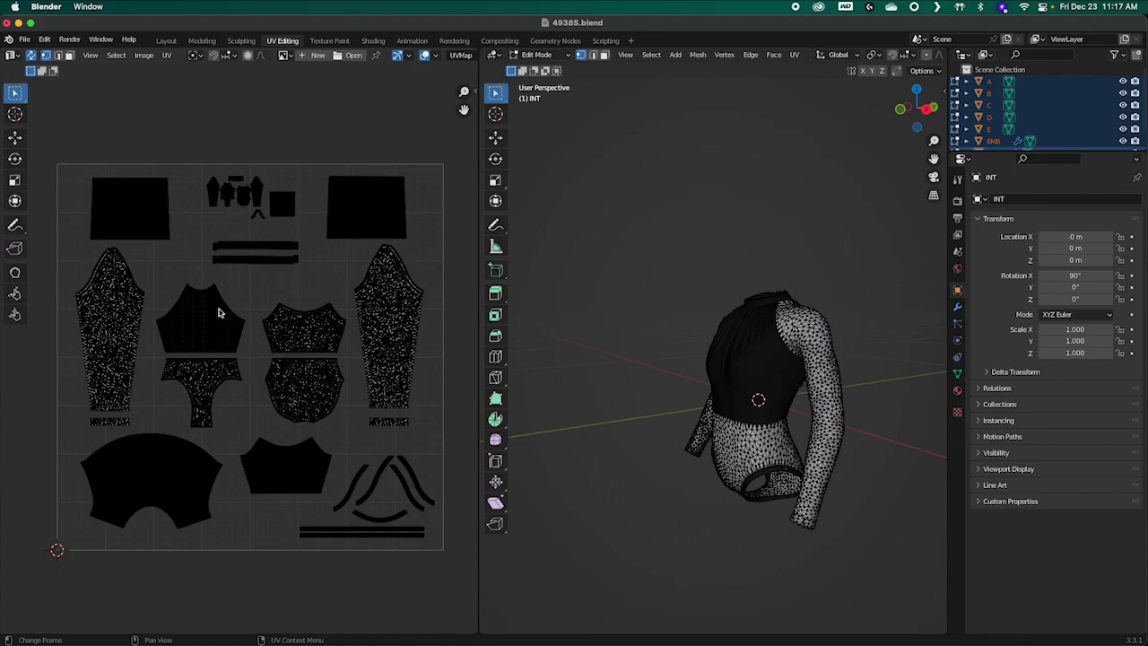
pyautogui.click(167, 55)
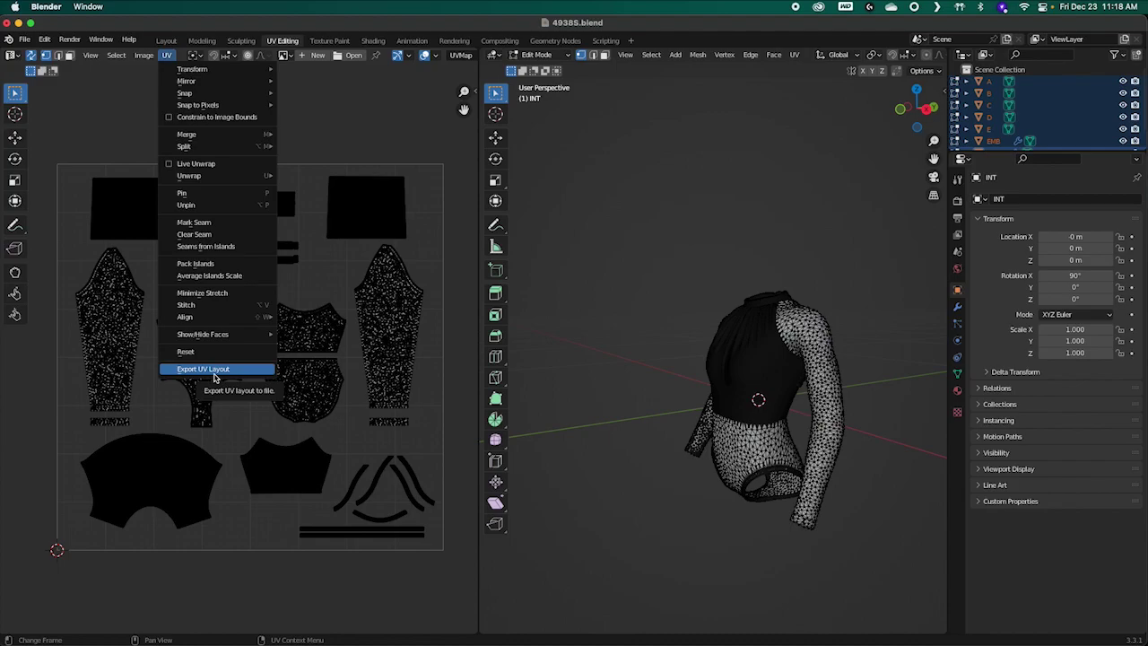
pyautogui.click(167, 57)
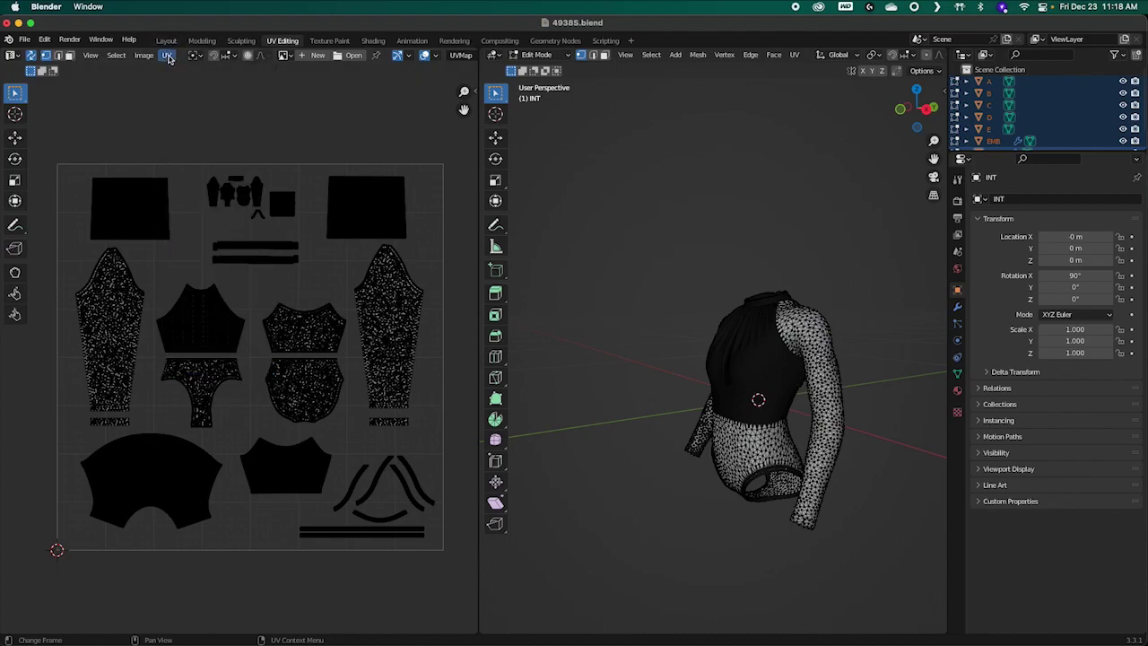
pyautogui.click(169, 58)
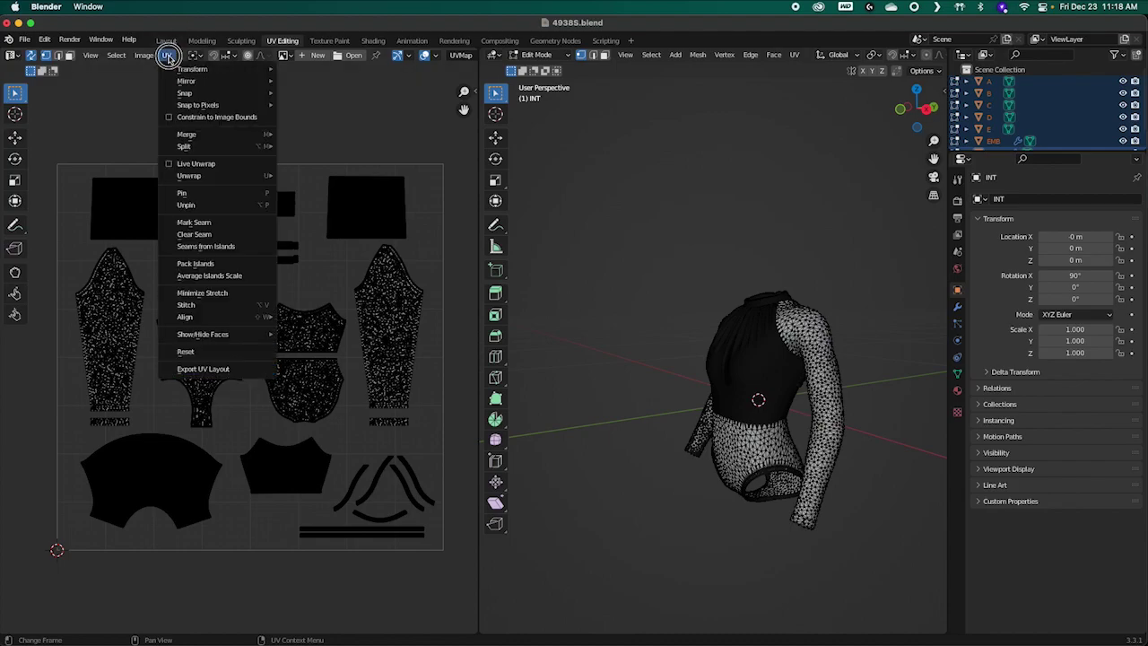
pyautogui.click(223, 204)
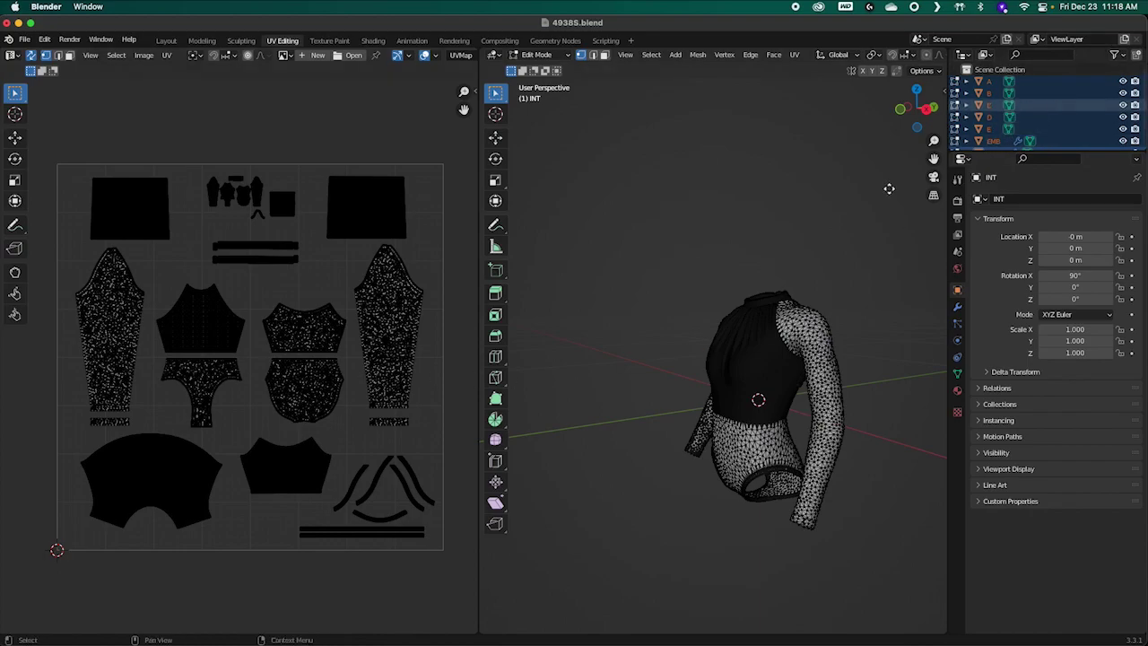
# Step: Start exporting the UV layout to the 4938S folder and name the file 4938S-FULL-UV.png
pyautogui.click(167, 56)
pyautogui.click(206, 369)
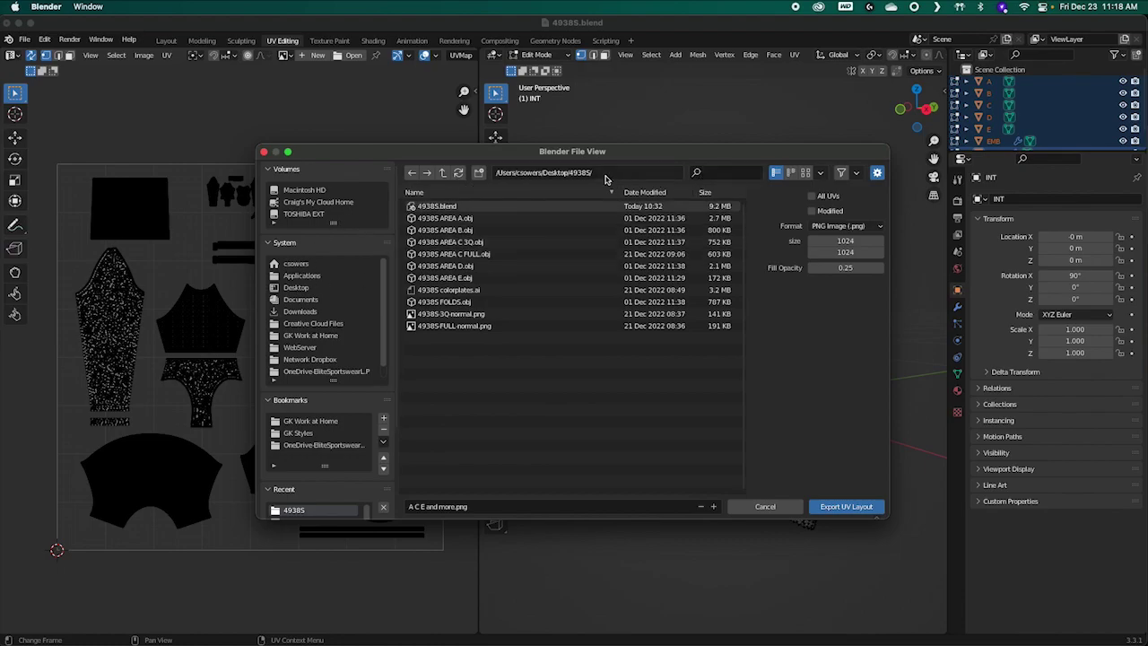
pyautogui.click(454, 508)
pyautogui.click(450, 507)
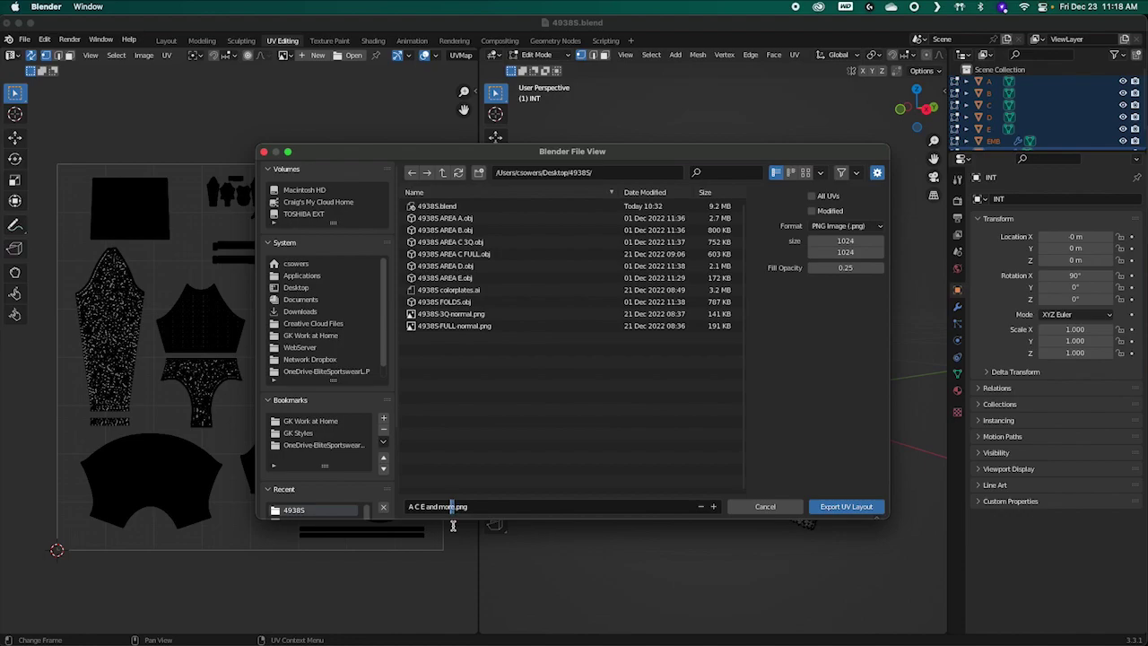
pyautogui.press('BackSpace')
pyautogui.press('BackSpace')
pyautogui.press('BackSpace')
pyautogui.press('BackSpace')
pyautogui.press('BackSpace')
pyautogui.press('BackSpace')
pyautogui.press('BackSpace')
pyautogui.press('BackSpace')
pyautogui.press('BackSpace')
pyautogui.press('BackSpace')
pyautogui.press('BackSpace')
pyautogui.press('BackSpace')
pyautogui.press('BackSpace')
pyautogui.press('BackSpace')
pyautogui.write('49385-FULL-UV')
# Step: Set the UV layout image size to 2048 by 2048
pyautogui.click(862, 243)
pyautogui.click(873, 243)
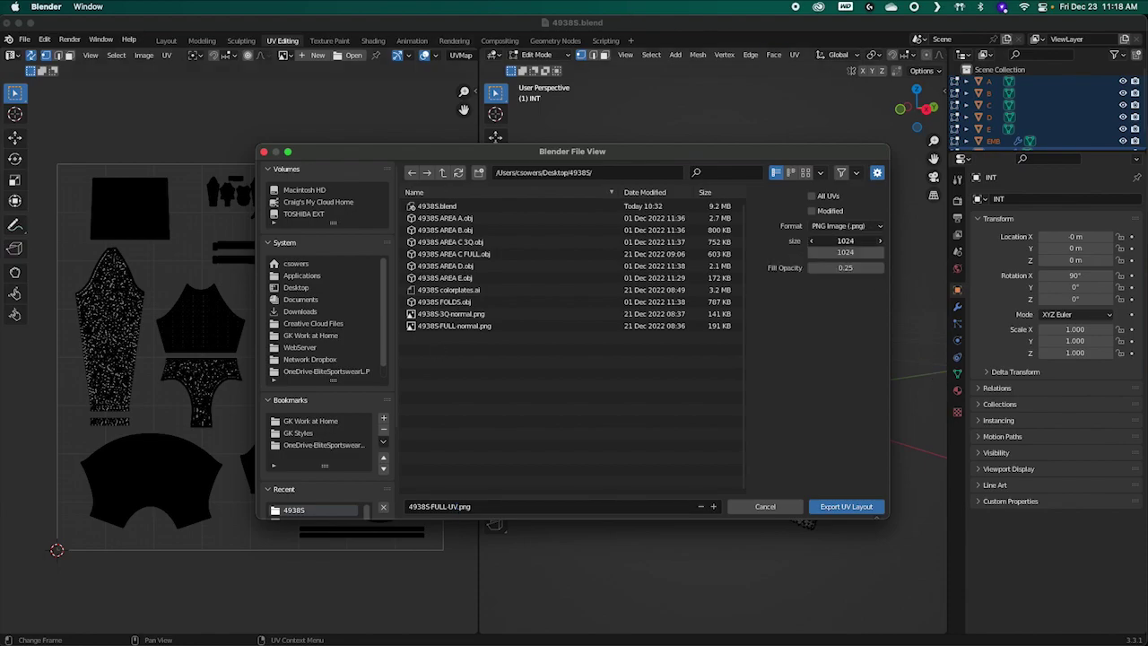
pyautogui.click(867, 243)
pyautogui.write('2048')
pyautogui.press('Tab')
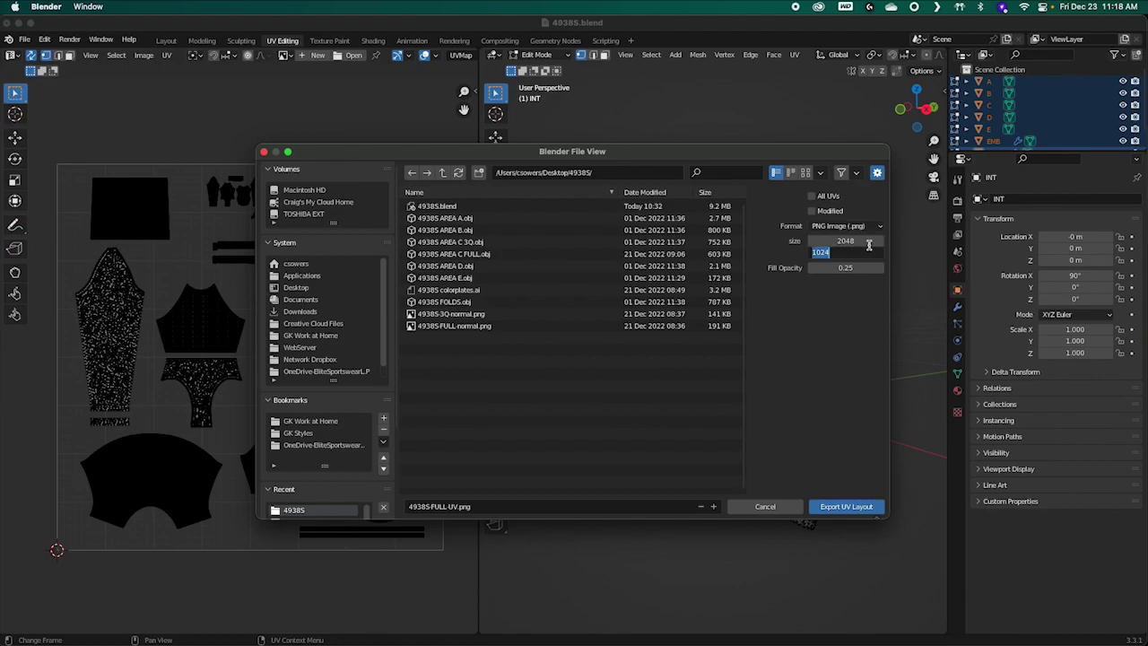
pyautogui.write('2048')
pyautogui.press('Tab')
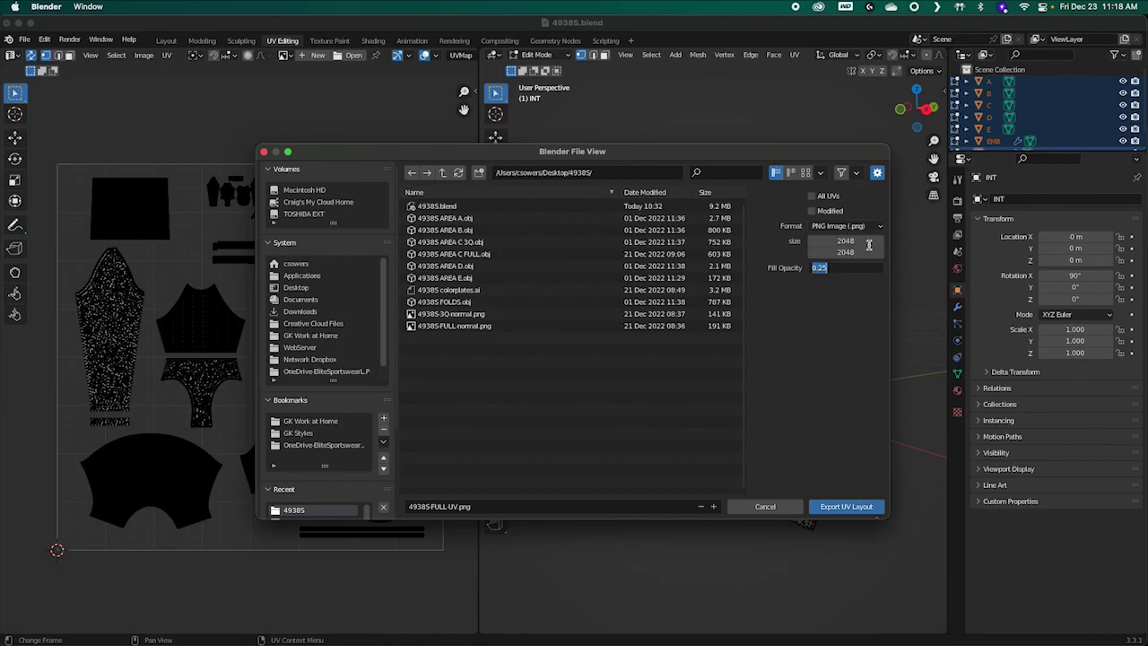
pyautogui.press('Return')
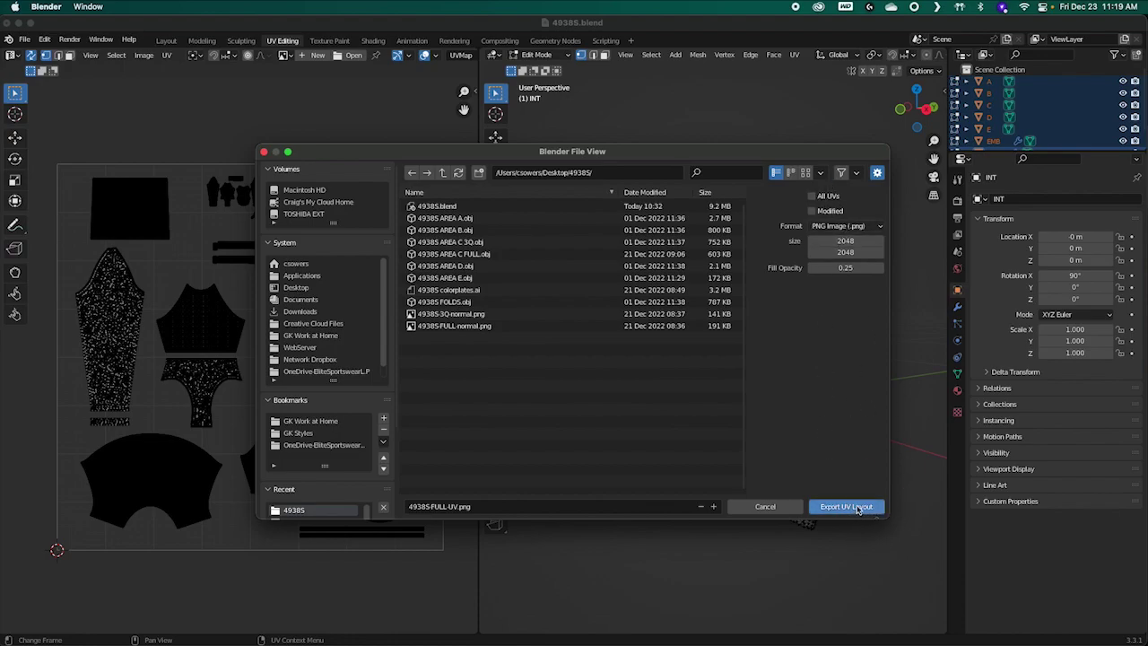
# Step: Leave All UVs disabled, copy the export file name, and cancel the UV layout export
pyautogui.click(823, 196)
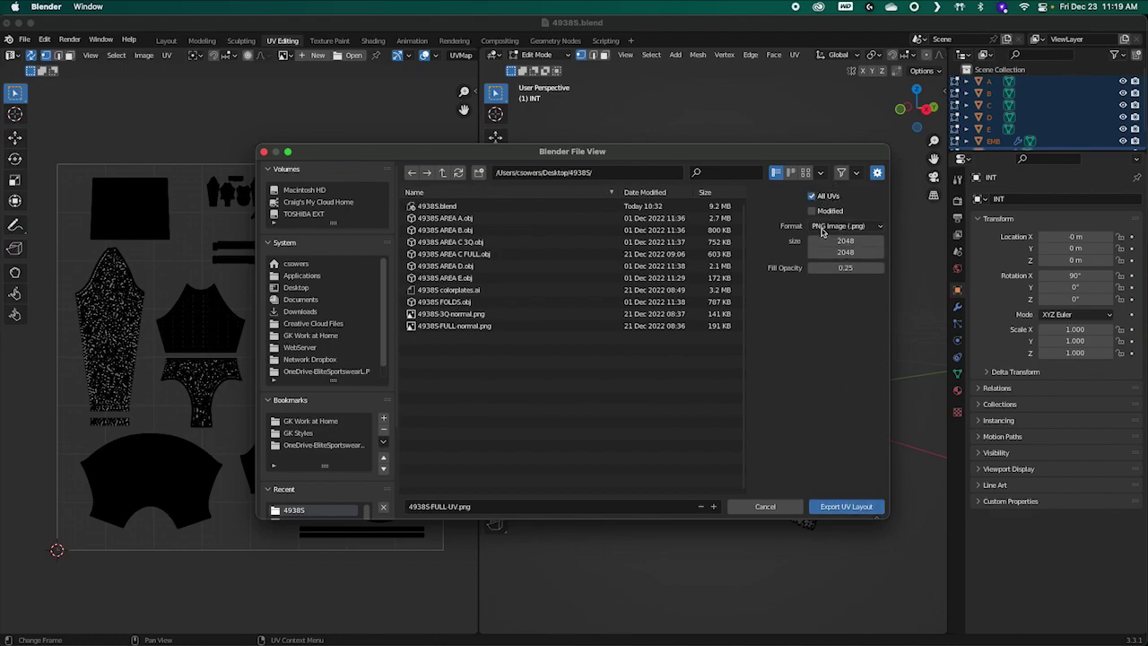
pyautogui.click(830, 199)
pyautogui.click(491, 506)
pyautogui.press('super+c')
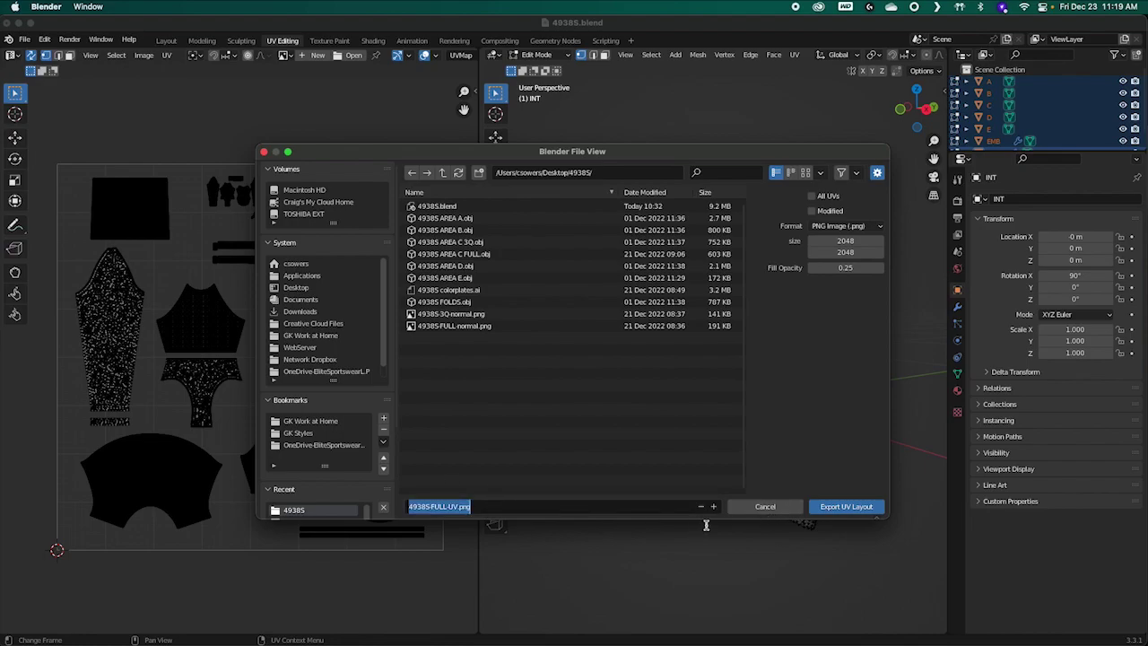
pyautogui.click(778, 507)
pyautogui.click(778, 508)
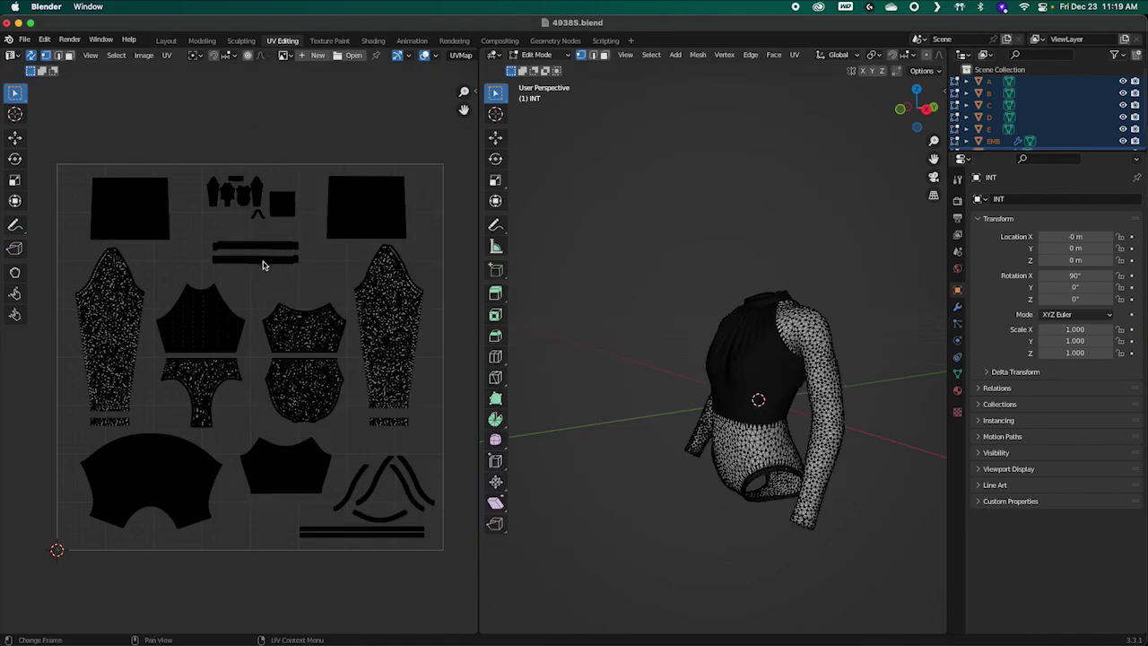
# Step: Select all UV islands, start the UV layout export again, and reuse the copied file name 4938S-FULL-UV.png
pyautogui.press('a')
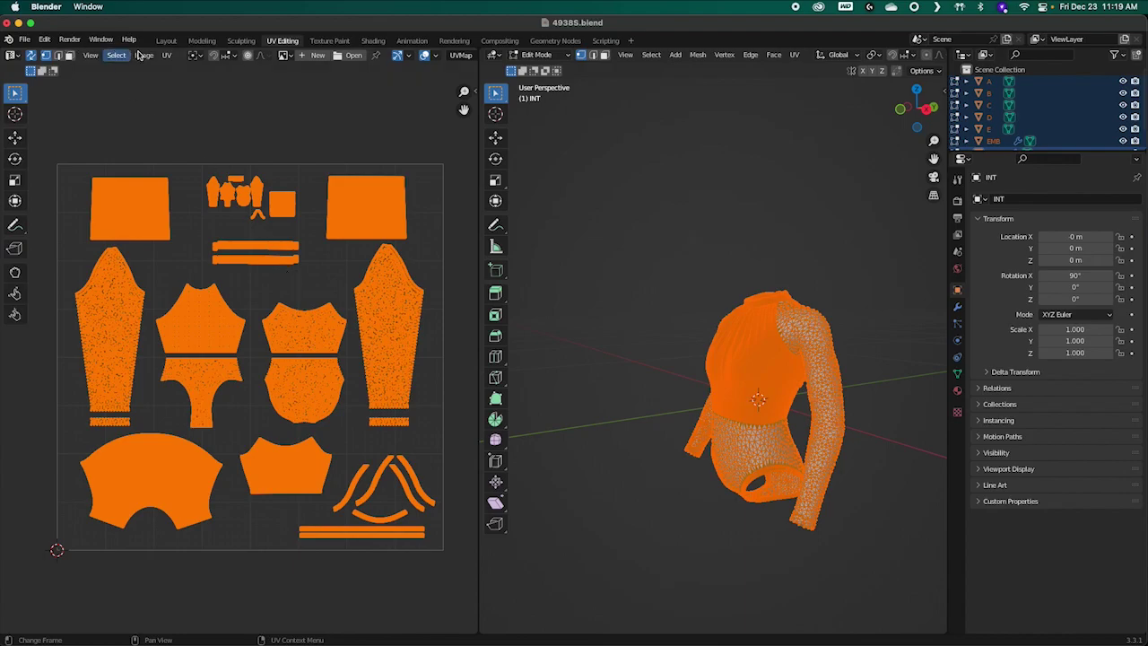
pyautogui.click(166, 54)
pyautogui.click(191, 373)
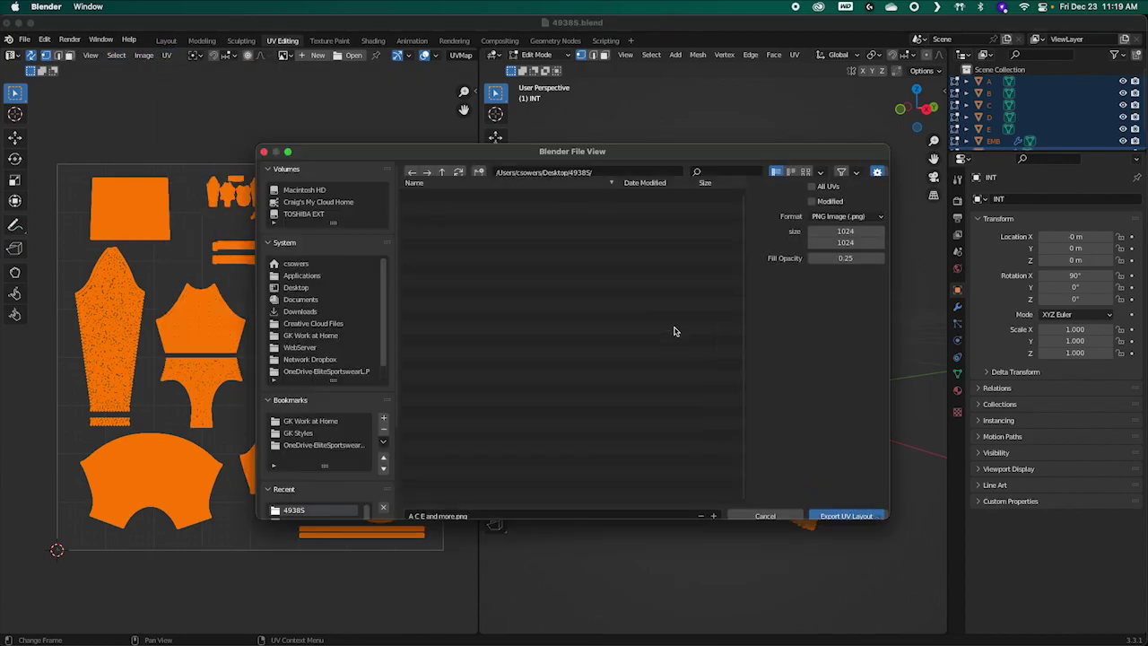
pyautogui.click(529, 505)
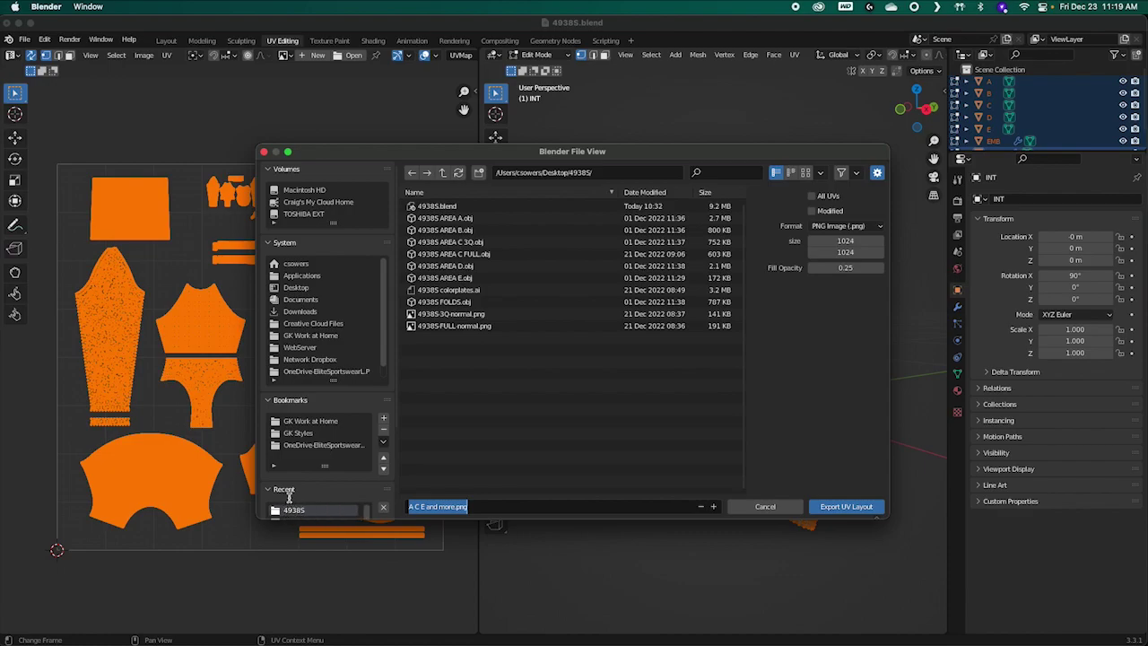
pyautogui.press('super+v')
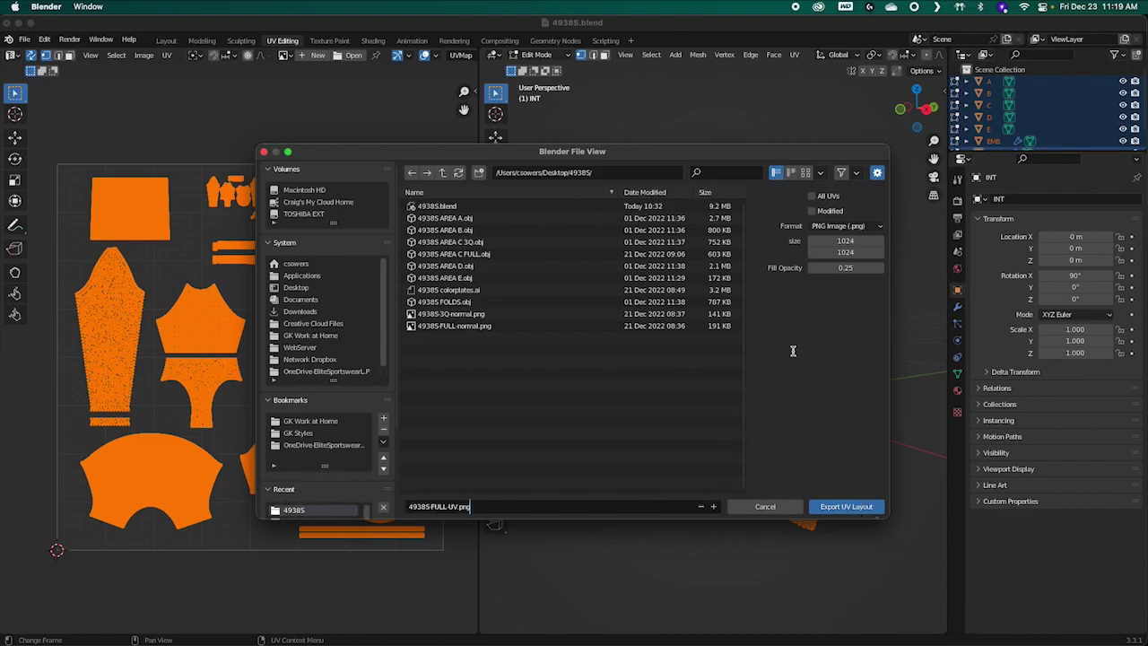
# Step: Set the image size to 2048 by 2048 and export the UV layout as a PNG image
pyautogui.click(860, 240)
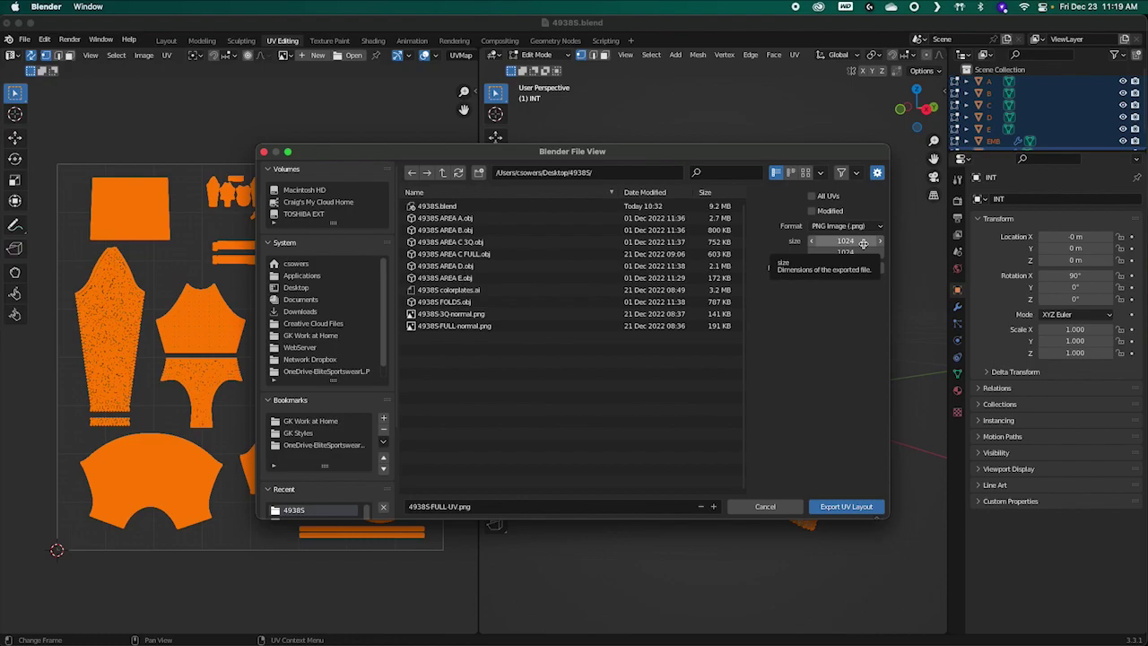
pyautogui.click(862, 242)
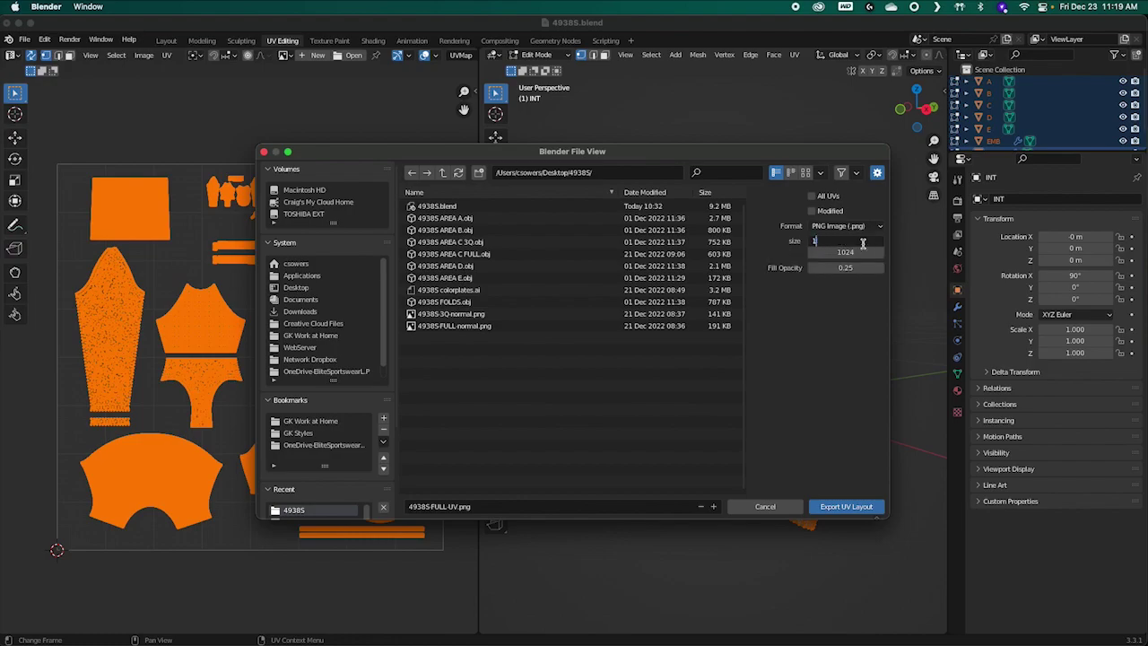
pyautogui.write('48')
pyautogui.press('Tab')
pyautogui.write('2048')
pyautogui.press('Tab')
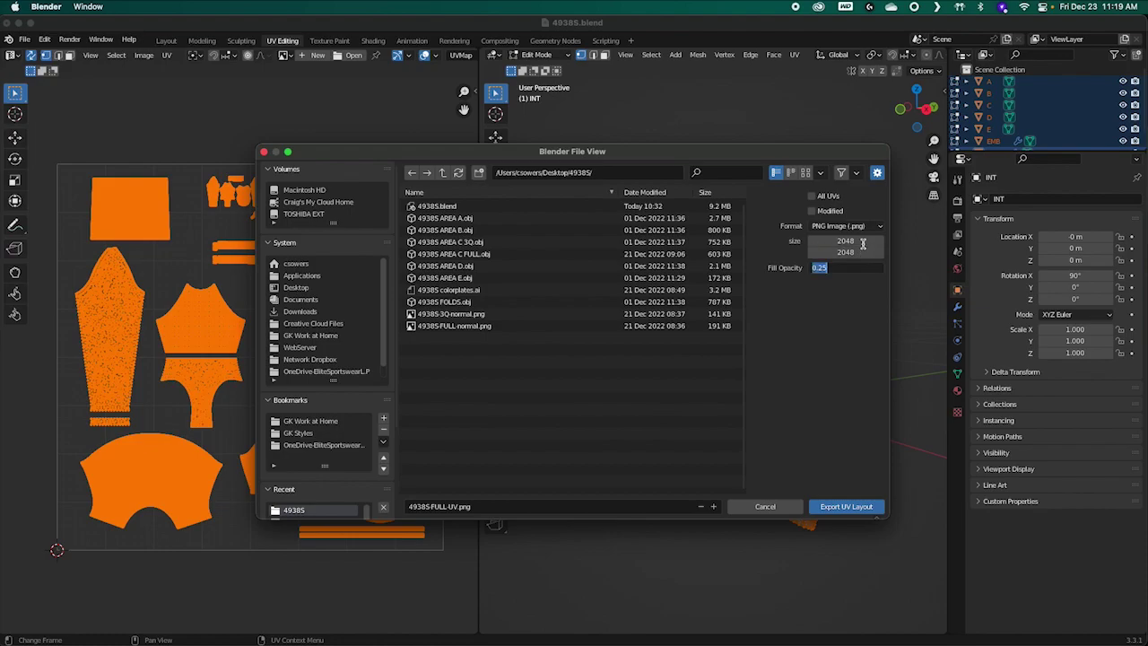
pyautogui.click(848, 507)
pyautogui.click(845, 506)
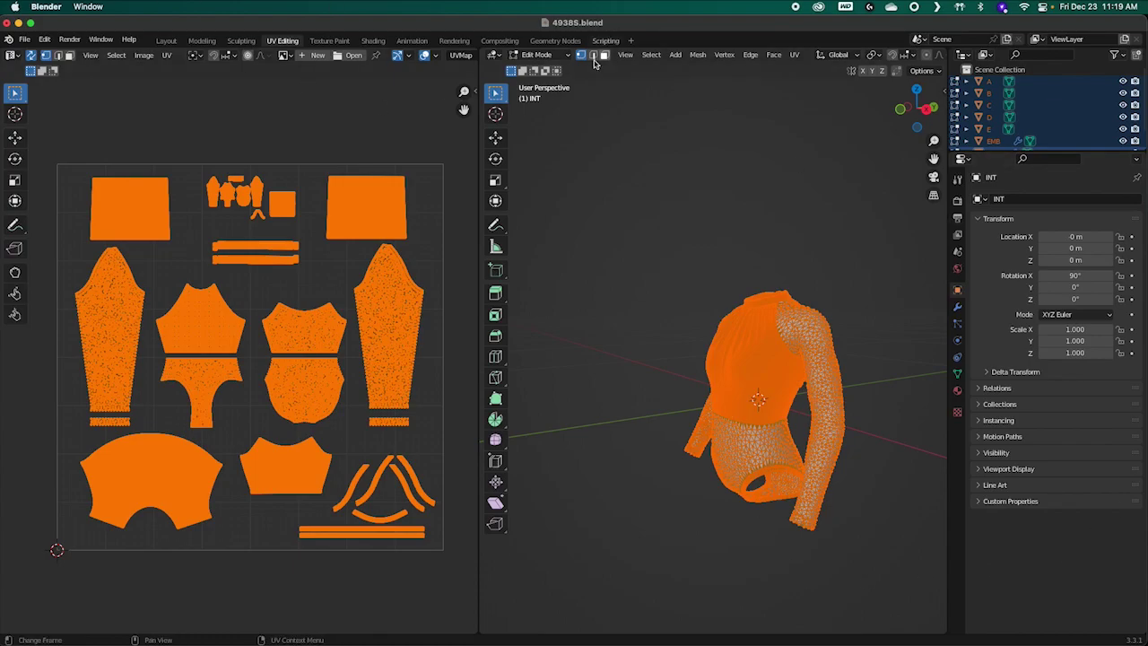
# Step: Switch to the Layout workspace and deselect all objects in Object Mode
pyautogui.click(167, 40)
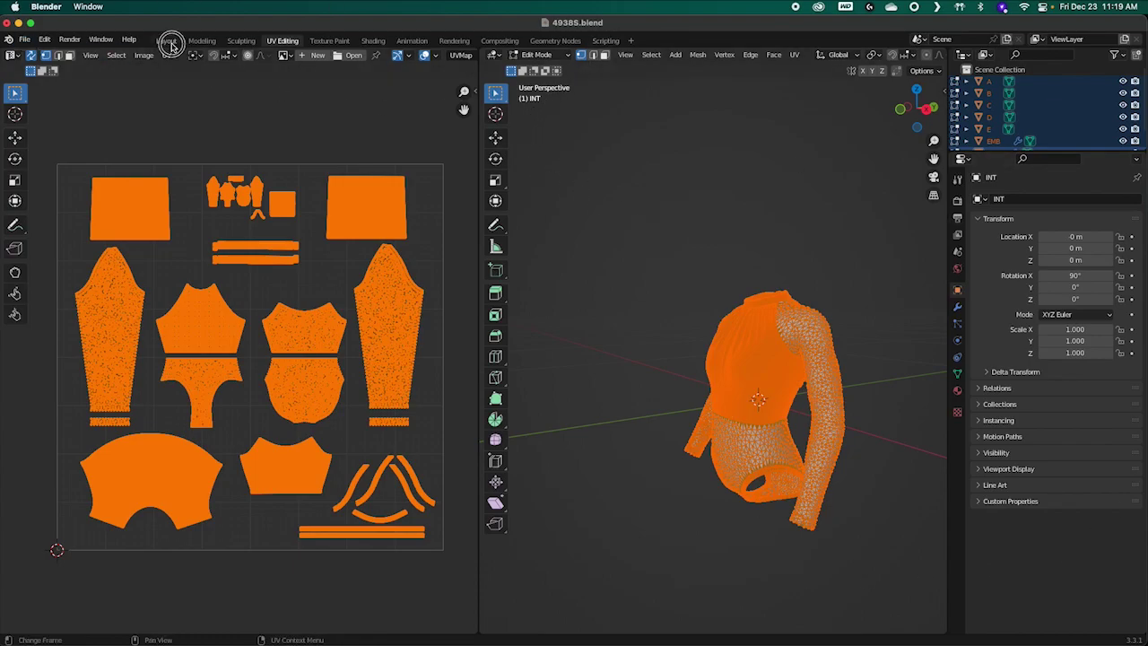
pyautogui.click(682, 328)
pyautogui.moveTo(694, 328); pyautogui.dragTo(734, 319, button='middle')
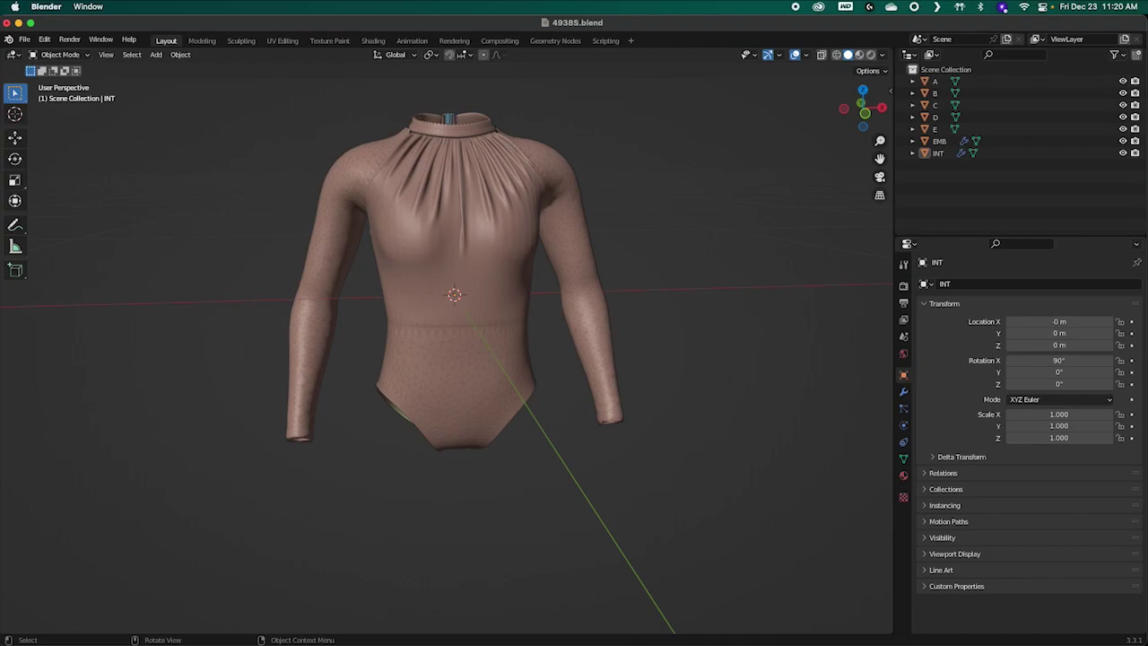
# Step: Remove all three material slots from the INT object
pyautogui.click(937, 152)
pyautogui.click(903, 476)
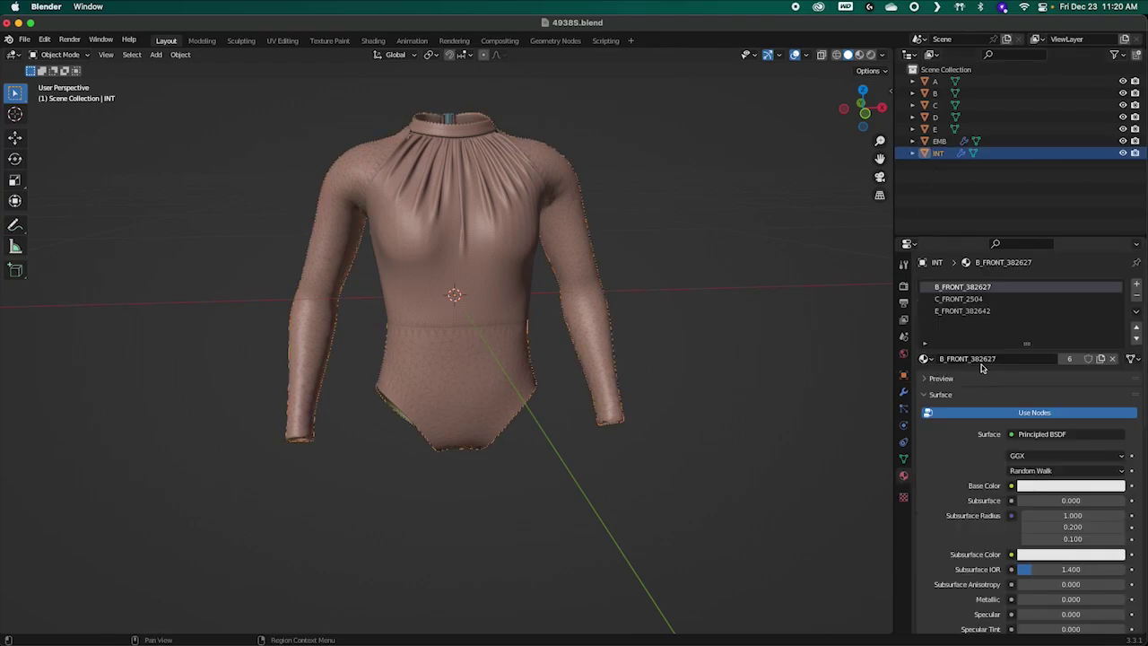
pyautogui.click(1136, 297)
pyautogui.click(1137, 297)
pyautogui.click(1137, 297)
# Step: Select the EMB object and set the Properties editor's Sync with Outliner option to Never
pyautogui.click(938, 141)
pyautogui.click(924, 140)
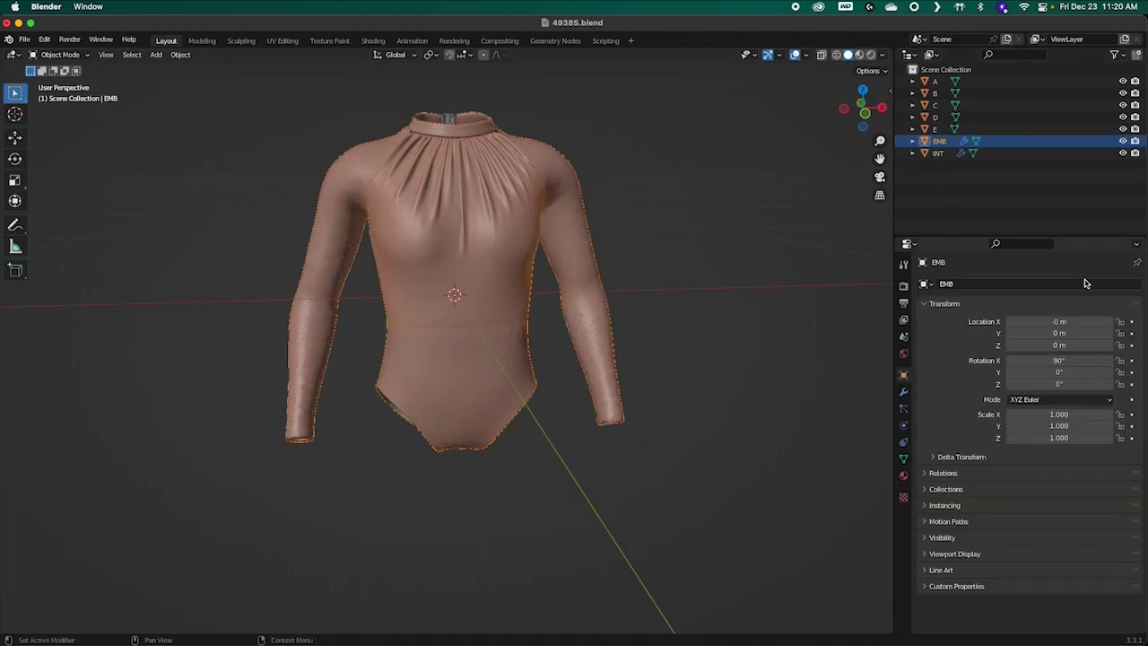
pyautogui.click(1136, 244)
pyautogui.click(1076, 281)
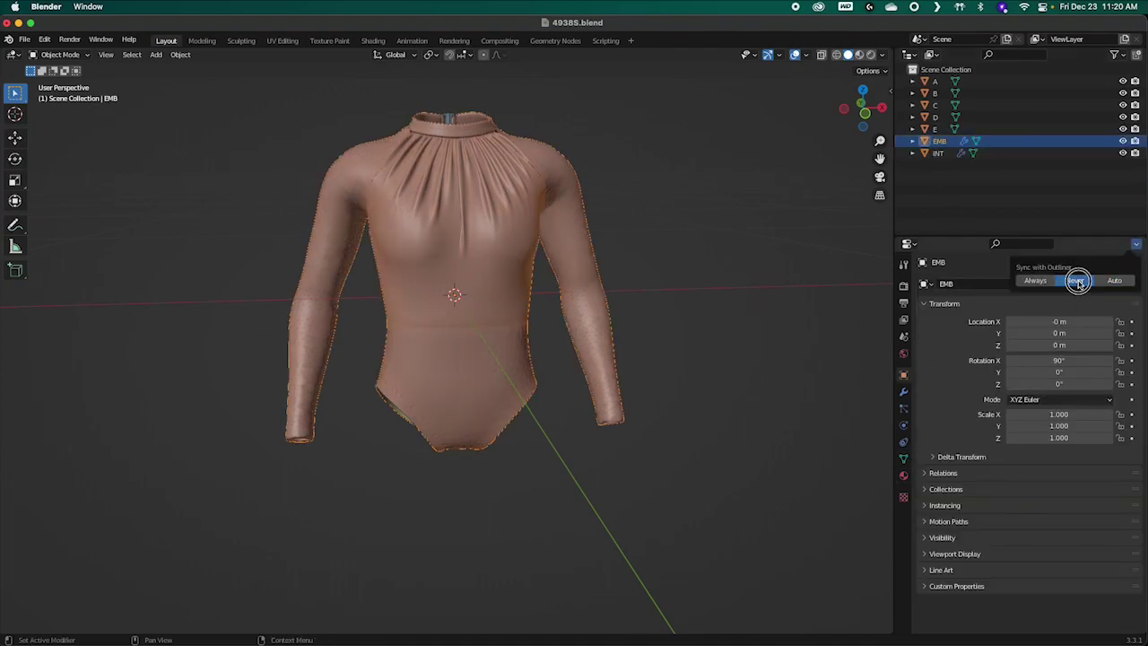
# Step: Remove every material slot from the EMB object
pyautogui.click(903, 475)
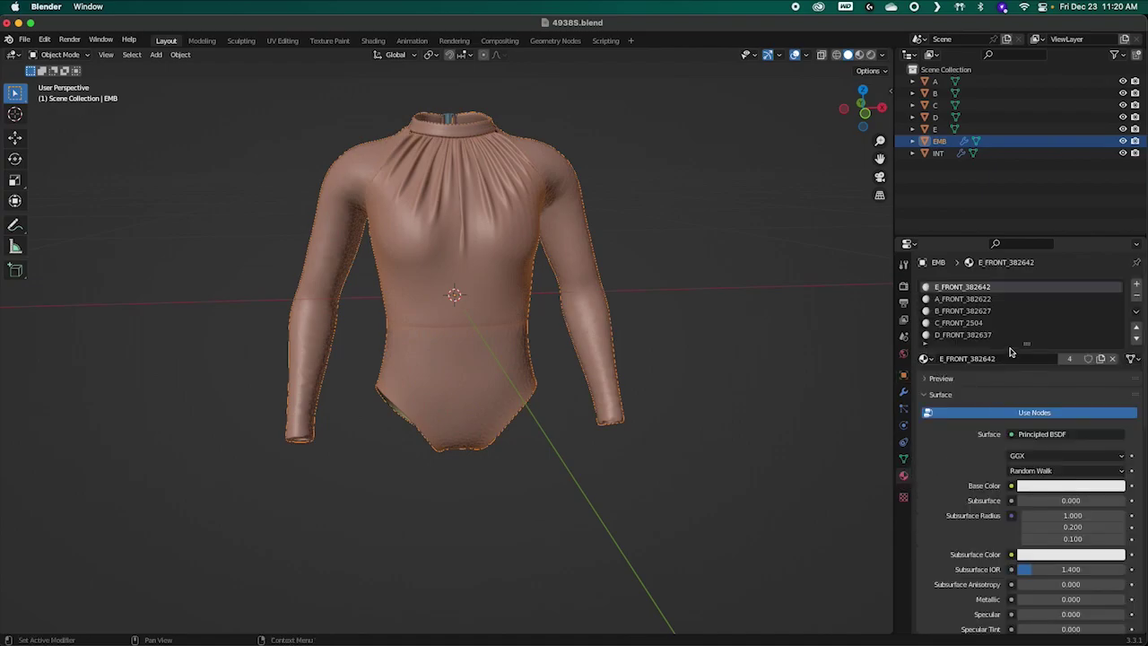
pyautogui.click(1136, 297)
pyautogui.click(1136, 296)
pyautogui.click(1136, 297)
pyautogui.click(1136, 297)
pyautogui.click(1136, 297)
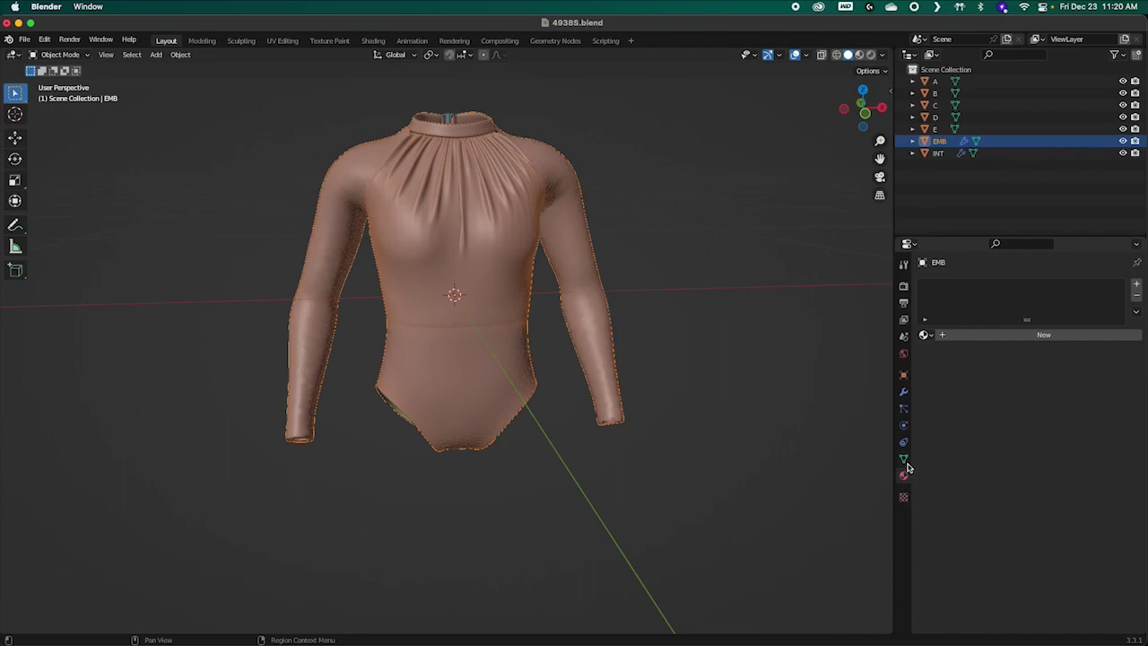
# Step: Edit object E and select the geometry assigned to its B_FRONT_382627.001 material
pyautogui.moveTo(687, 333); pyautogui.dragTo(626, 338, button='middle')
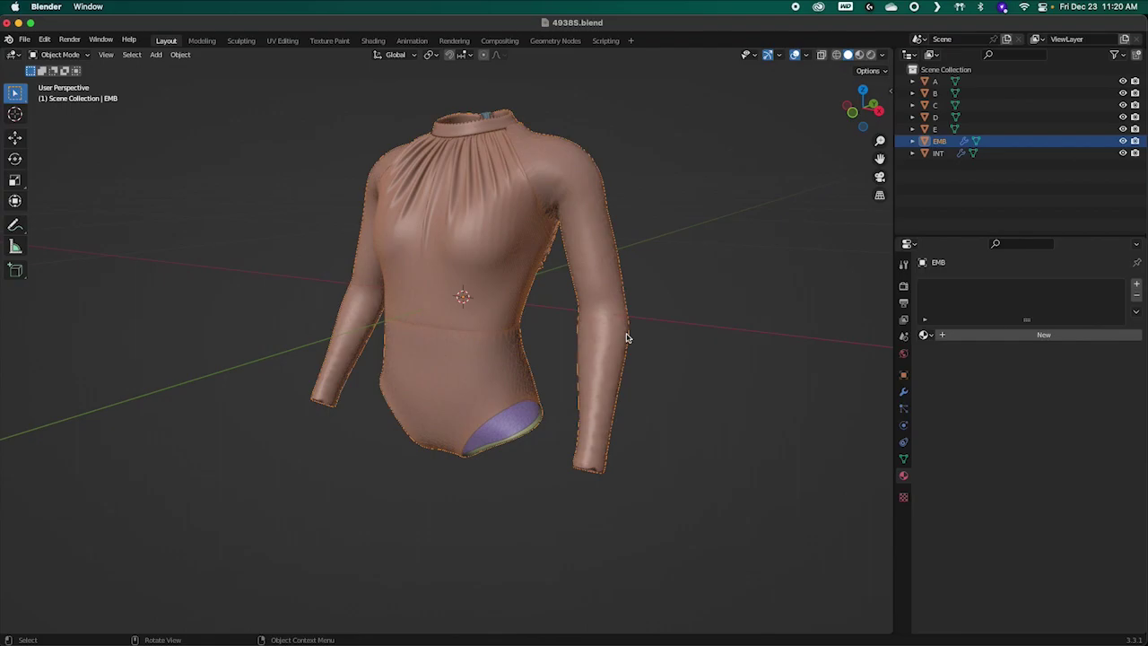
pyautogui.click(903, 460)
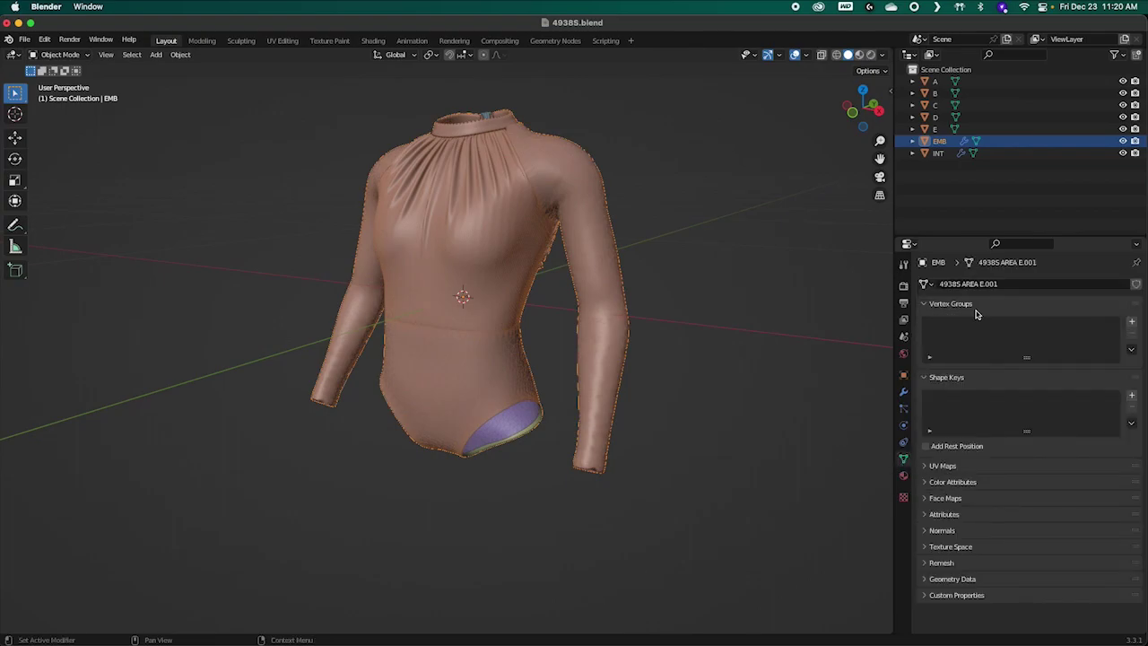
pyautogui.click(929, 130)
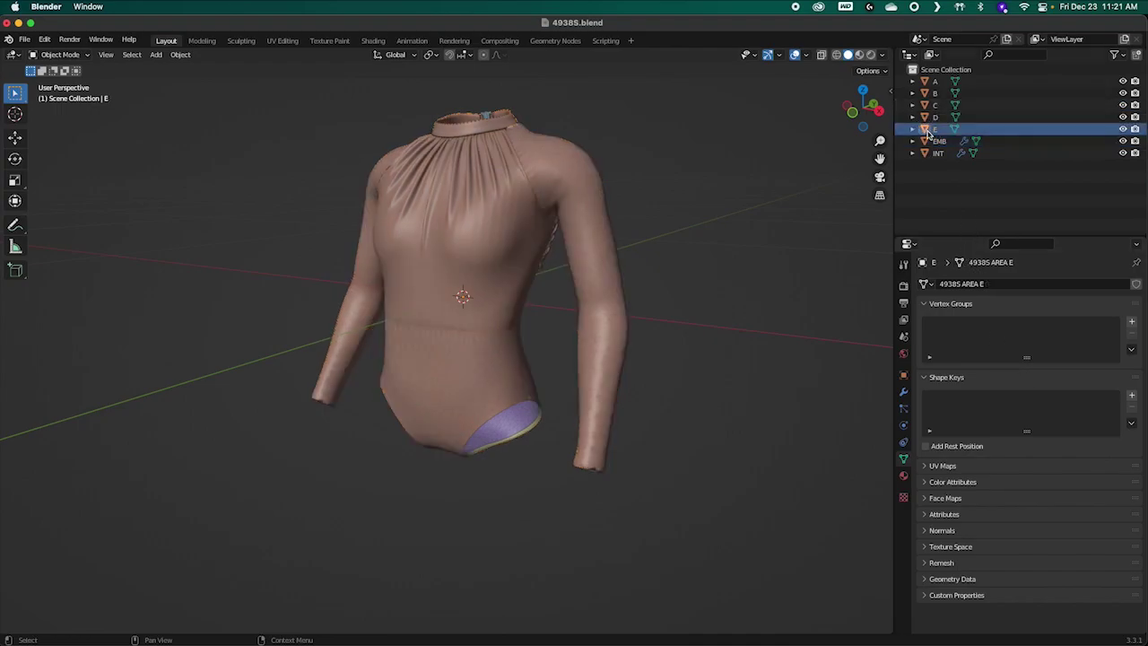
pyautogui.click(905, 477)
pyautogui.click(952, 324)
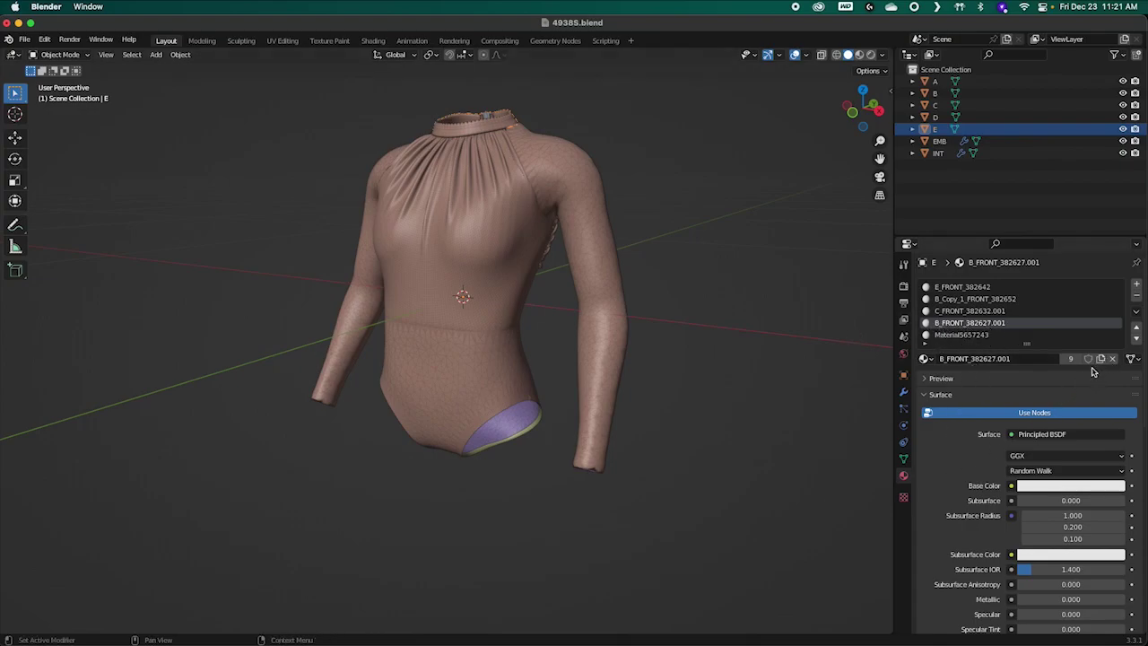
pyautogui.press('Tab')
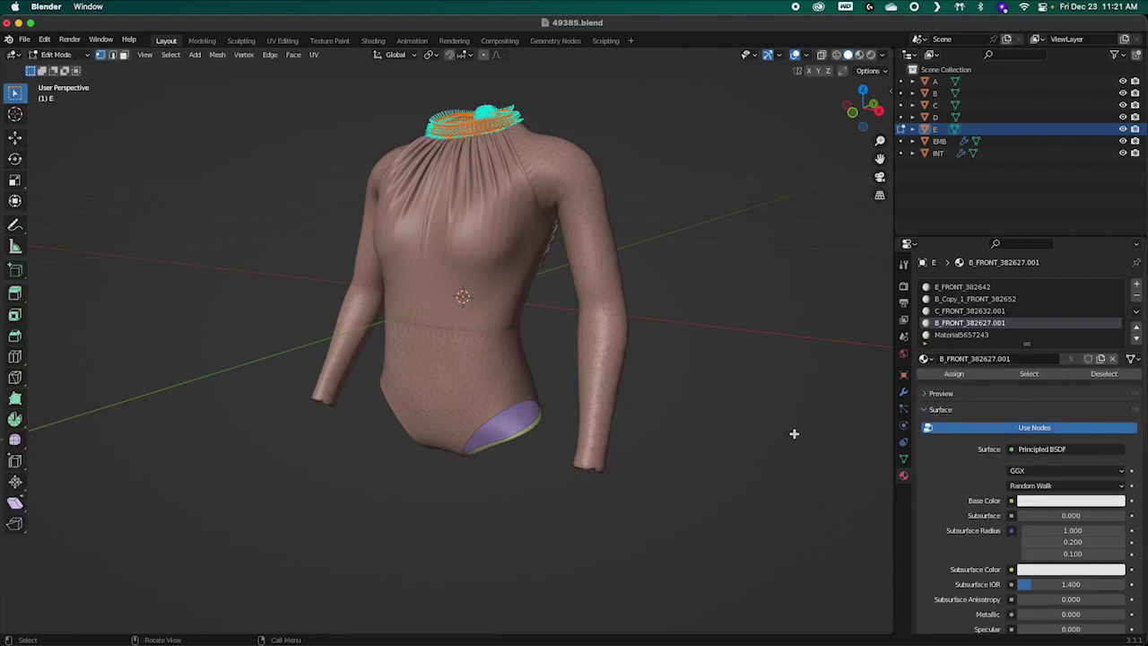
pyautogui.click(1029, 378)
# Step: Add a vertex group named NEW Group to object E
pyautogui.click(903, 458)
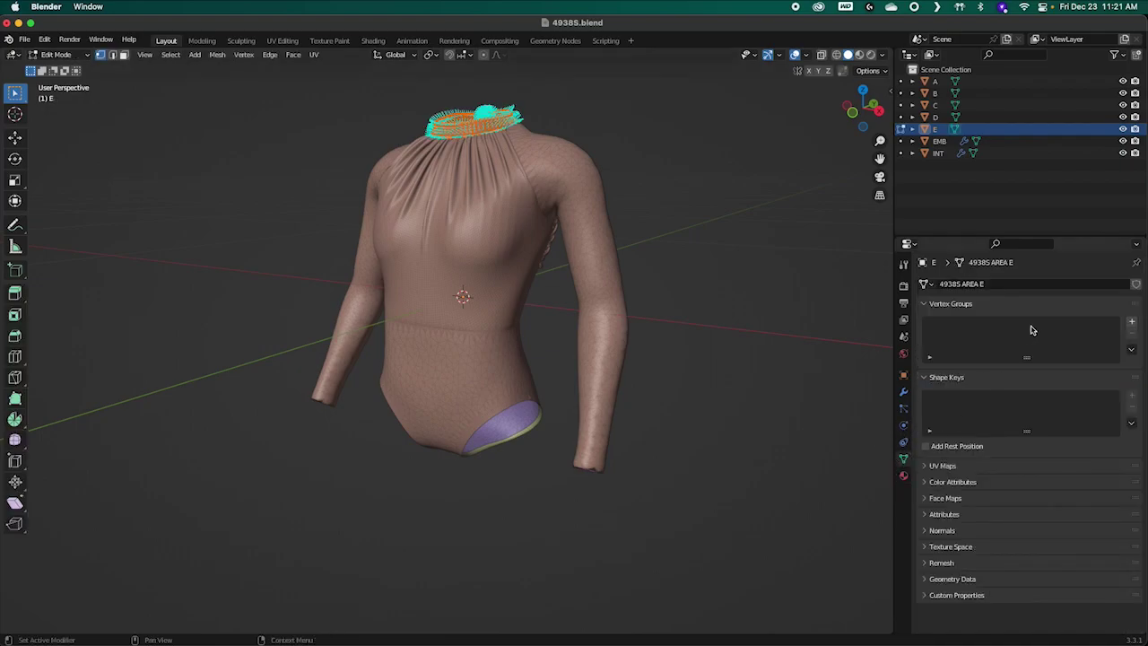
pyautogui.click(1131, 324)
pyautogui.doubleClick(953, 325)
pyautogui.write('NEW Group')
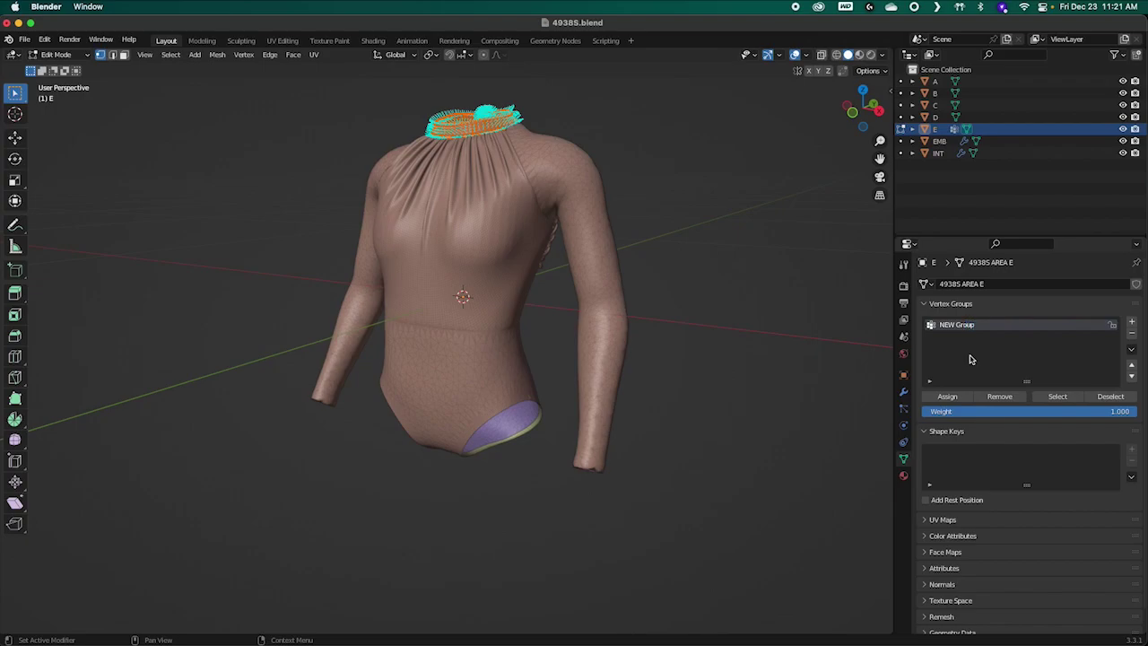
# Step: Lock object E's NEW Group vertex group and test it by deselecting and reselecting its vertices
pyautogui.click(1111, 325)
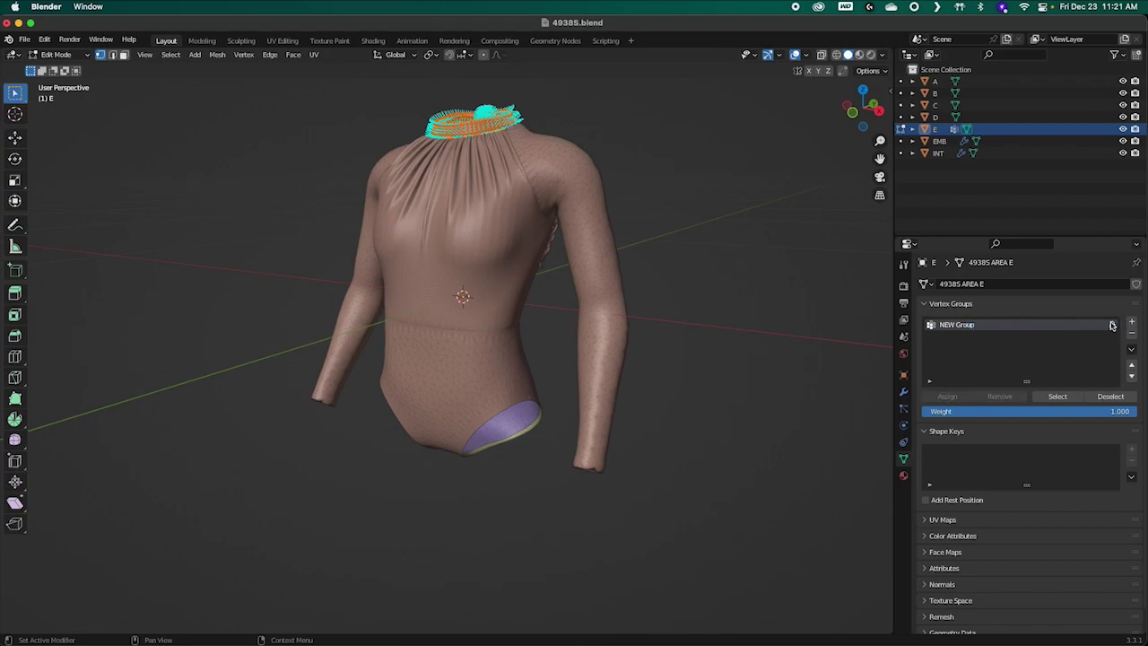
pyautogui.click(826, 377)
pyautogui.click(1063, 398)
pyautogui.click(1110, 398)
pyautogui.click(1065, 398)
pyautogui.click(1112, 400)
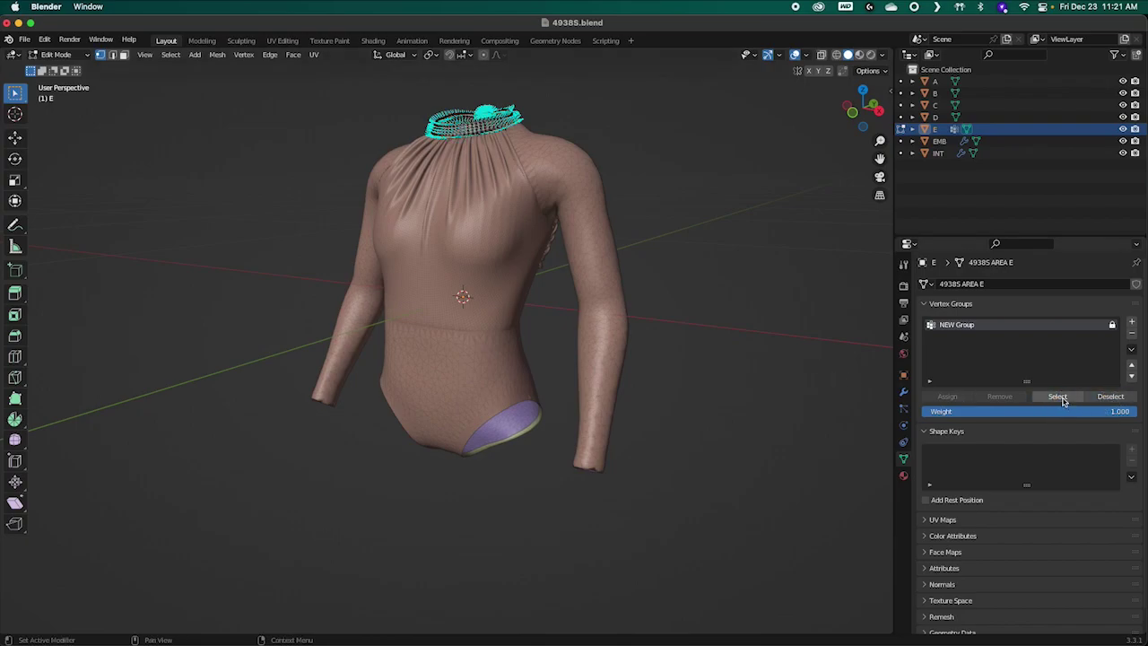
pyautogui.click(1056, 400)
# Step: Return object E to Object Mode and remove every one of its material slots
pyautogui.click(903, 475)
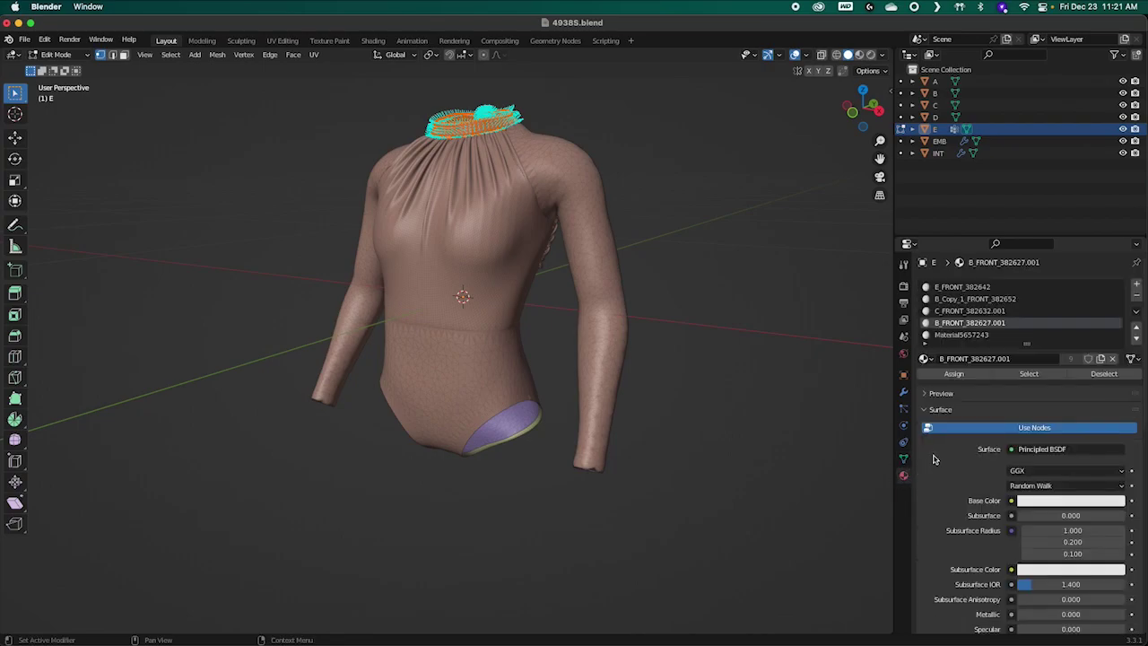
pyautogui.press('Tab')
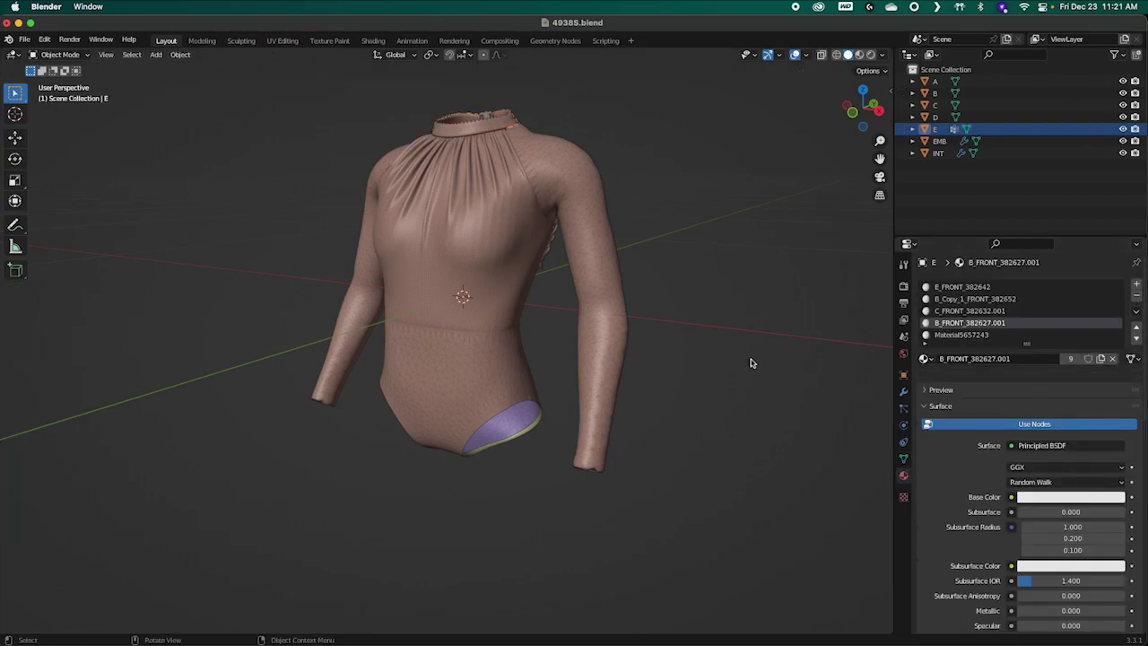
pyautogui.click(1135, 295)
pyautogui.click(1135, 295)
pyautogui.click(1135, 295)
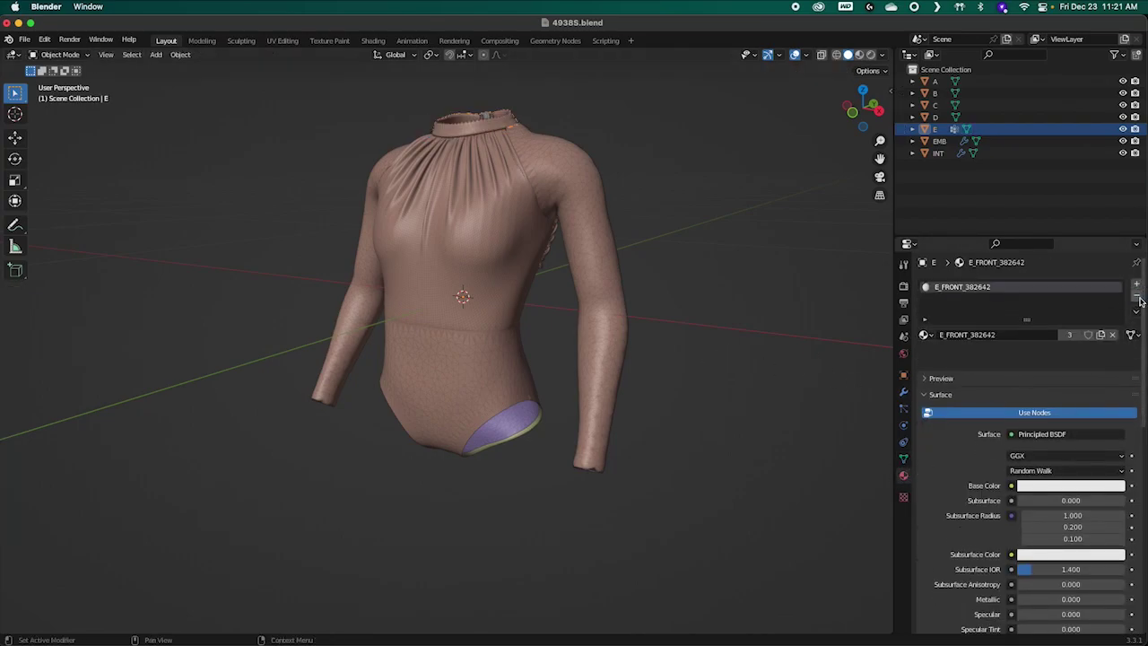
pyautogui.click(1136, 295)
pyautogui.click(1135, 295)
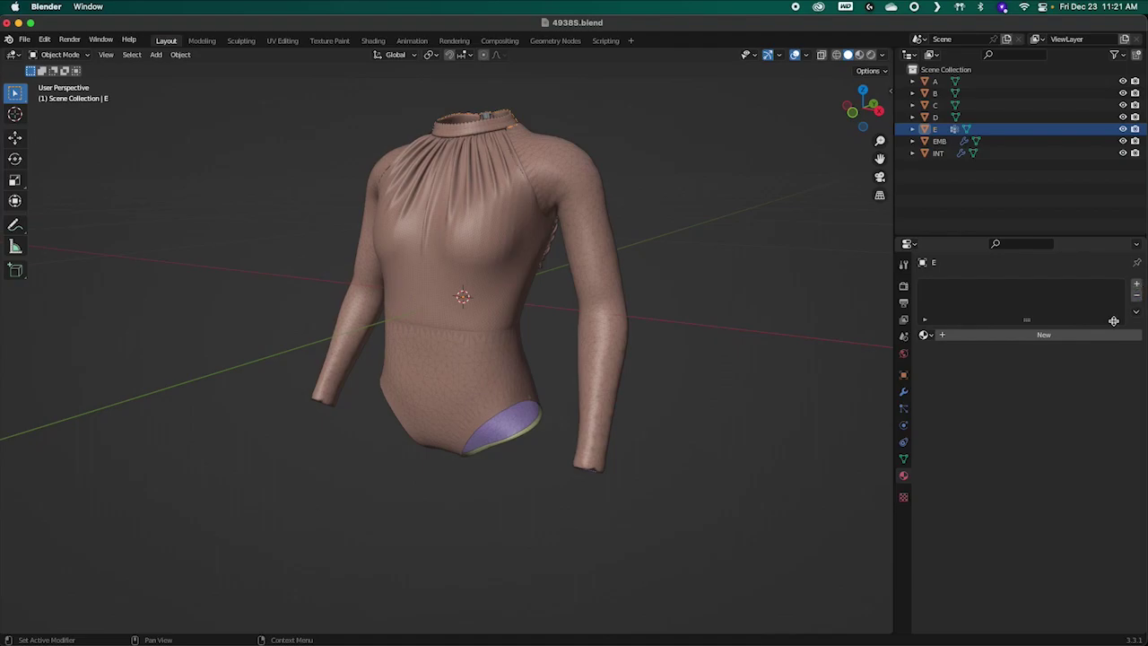
# Step: Check in Edit Mode that object E's vertices can be deselected and reselected through NEW Group
pyautogui.click(903, 458)
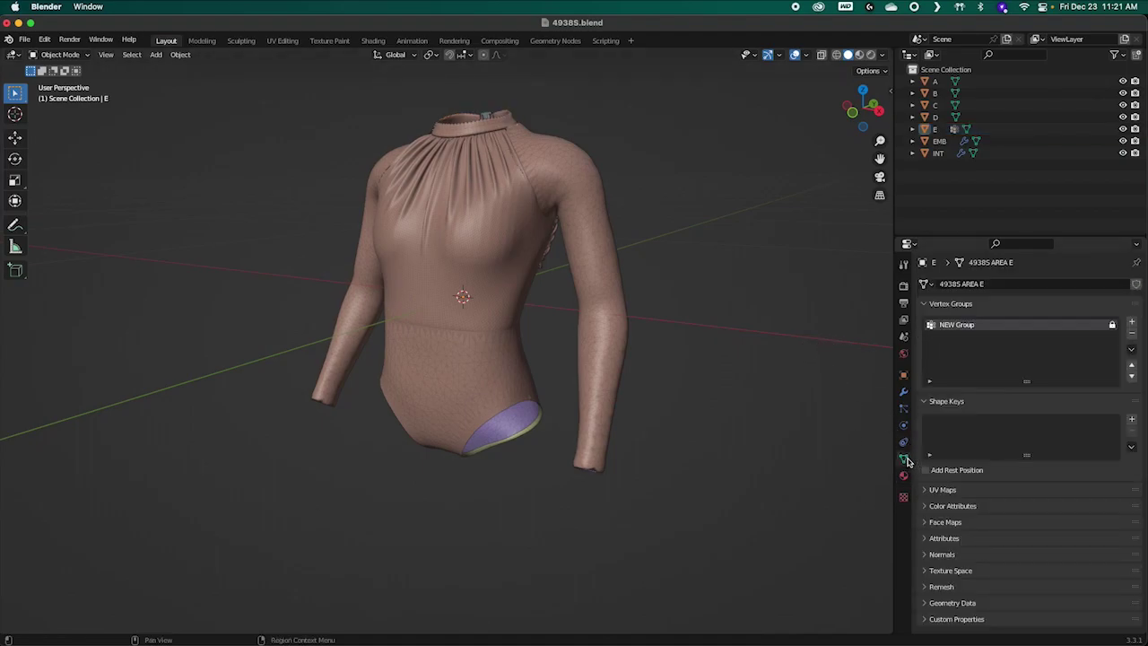
pyautogui.press('Tab')
pyautogui.click(979, 328)
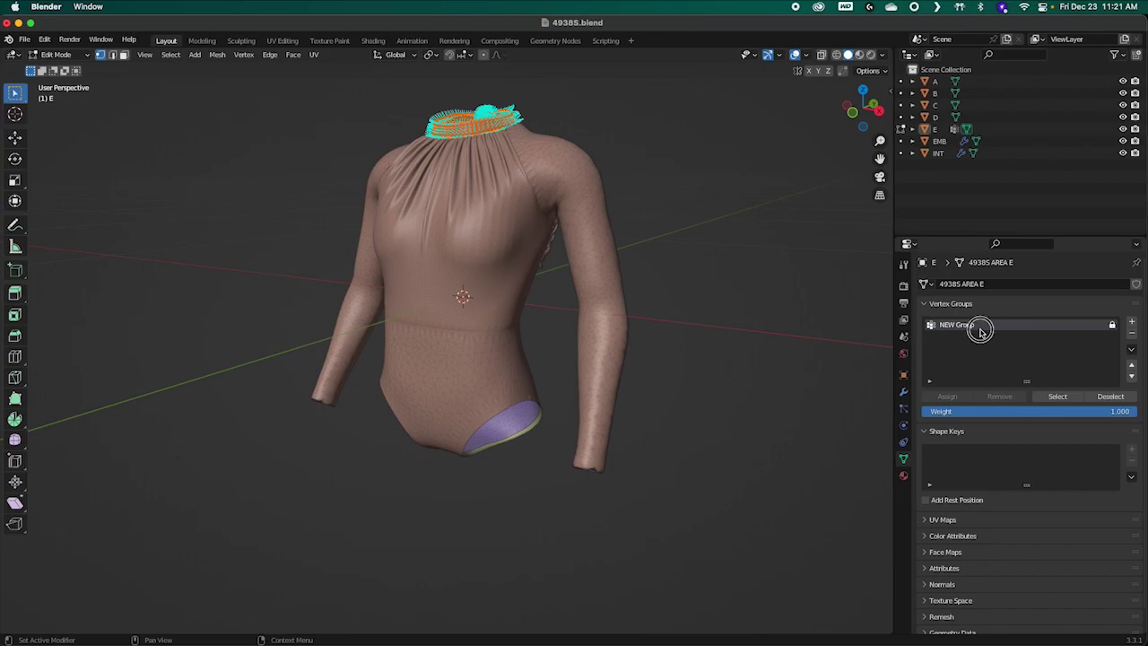
pyautogui.click(1110, 396)
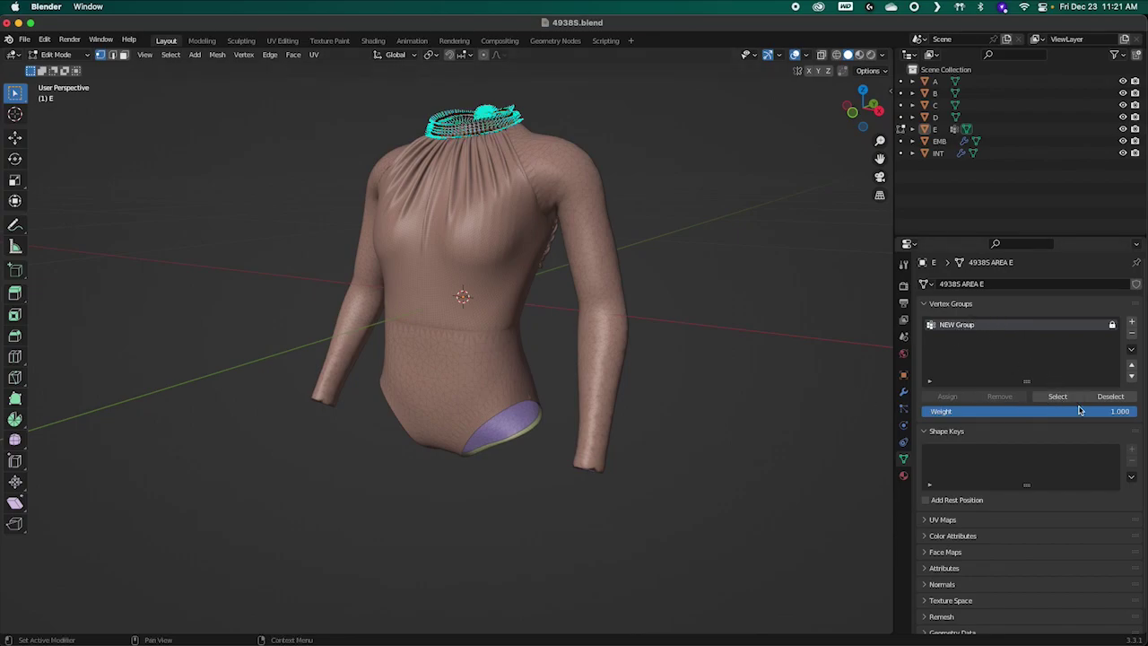
pyautogui.click(1056, 396)
# Step: Remove the NEW Group vertex group from object E and leave Edit Mode
pyautogui.click(651, 396)
pyautogui.click(1130, 333)
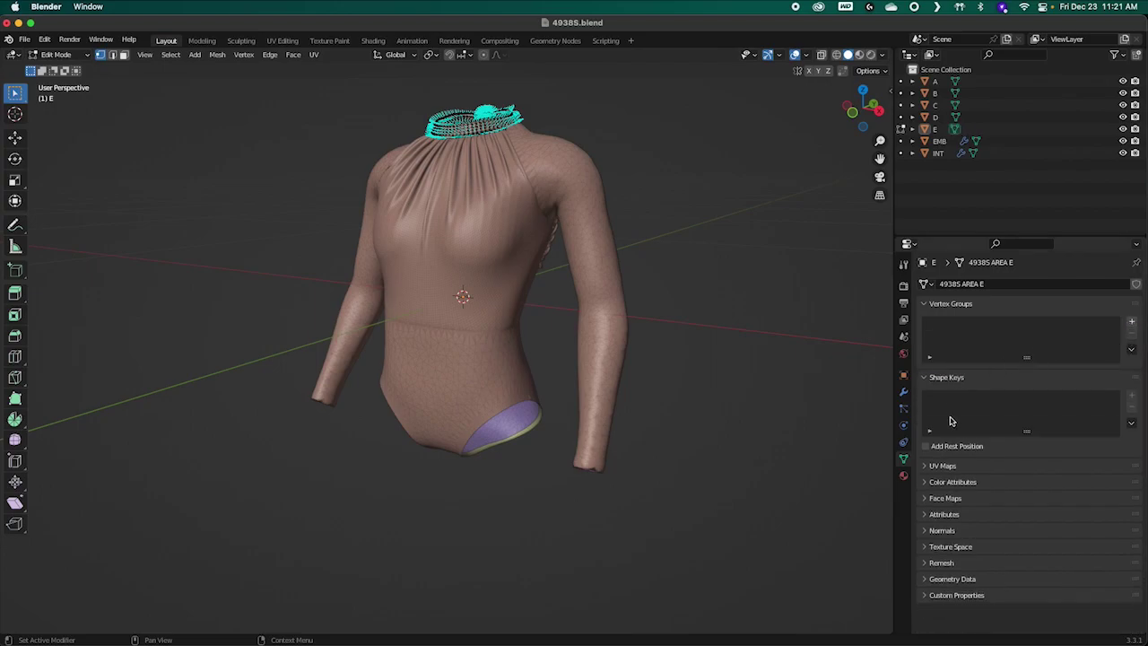
pyautogui.click(903, 475)
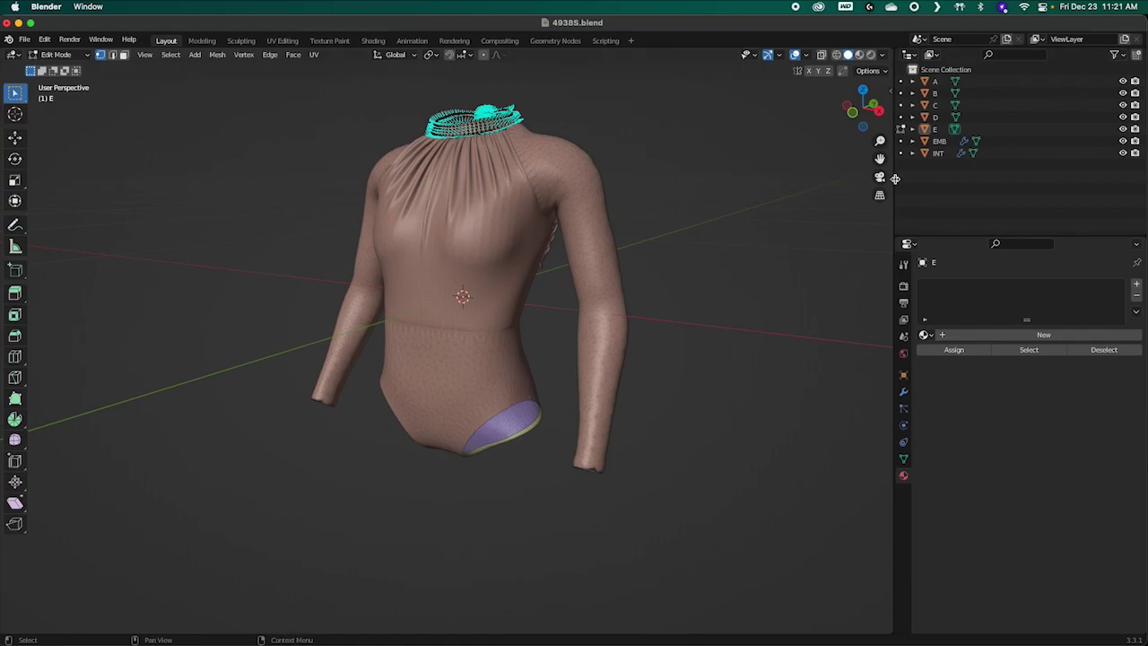
pyautogui.click(937, 116)
pyautogui.press('Tab')
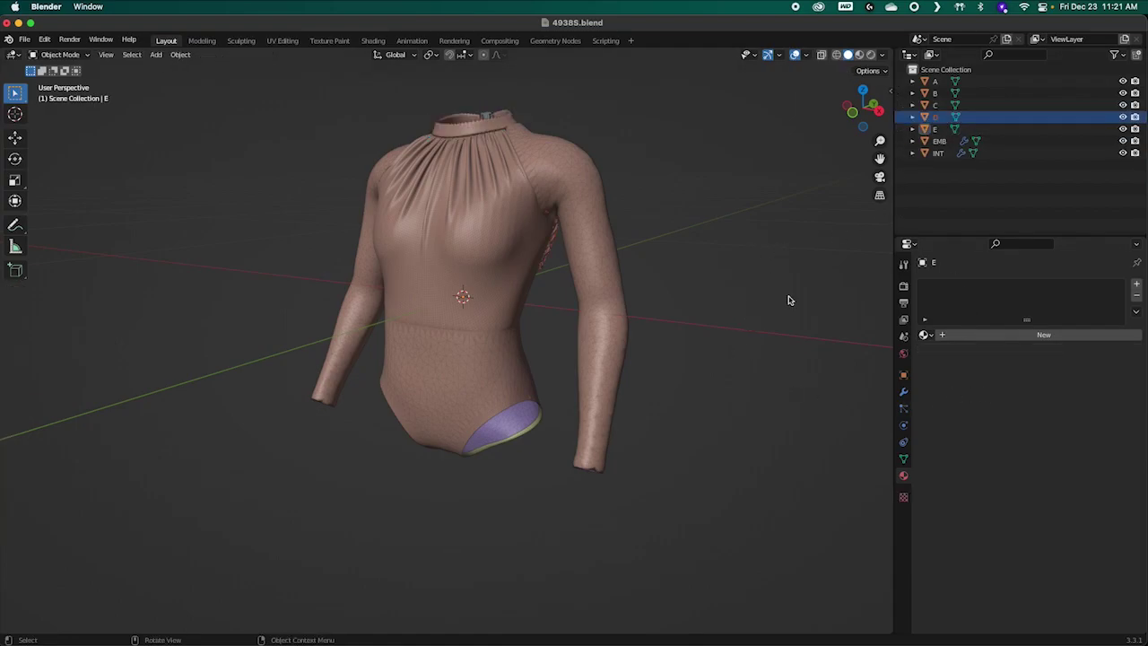
# Step: Compare the material slots of objects D and E
pyautogui.click(924, 119)
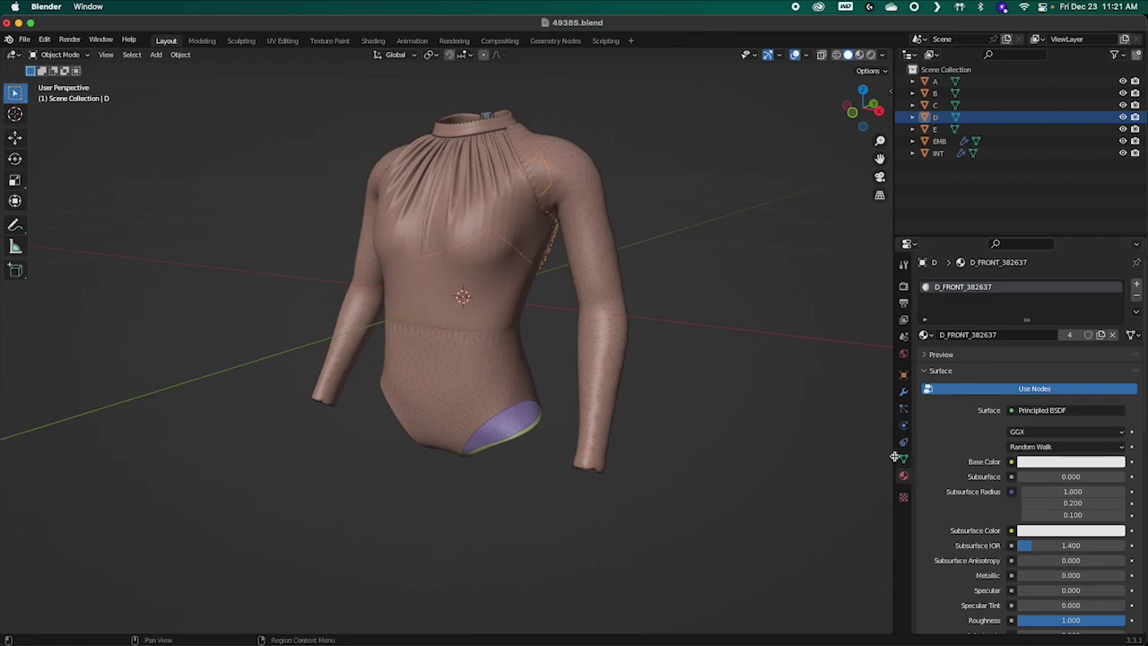
pyautogui.click(928, 130)
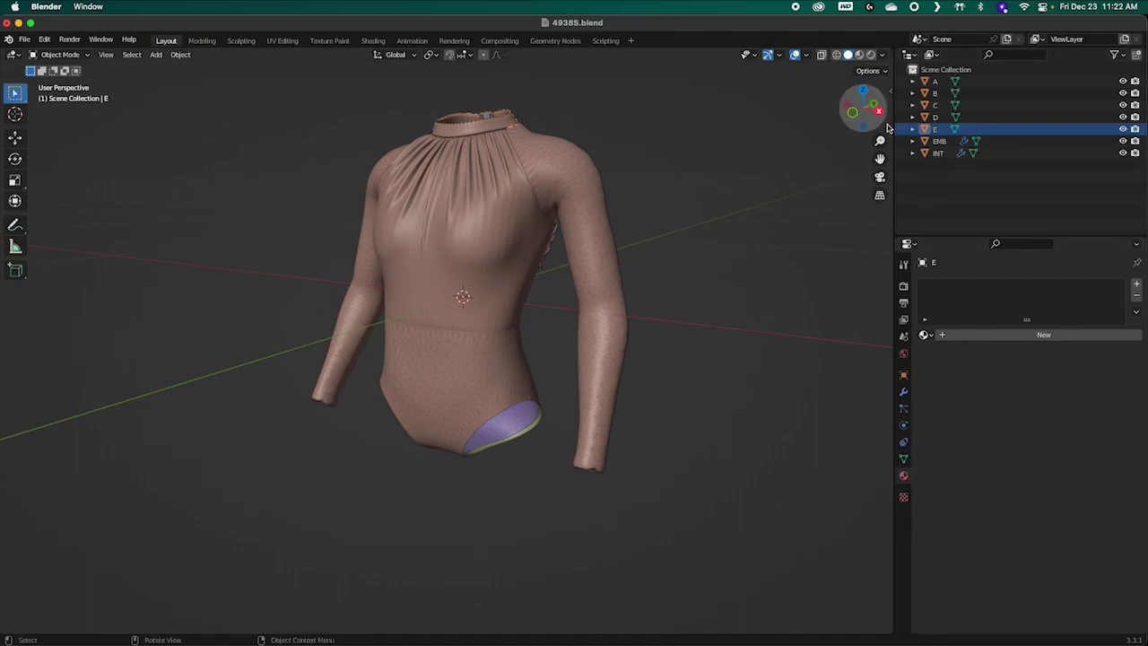
pyautogui.click(928, 117)
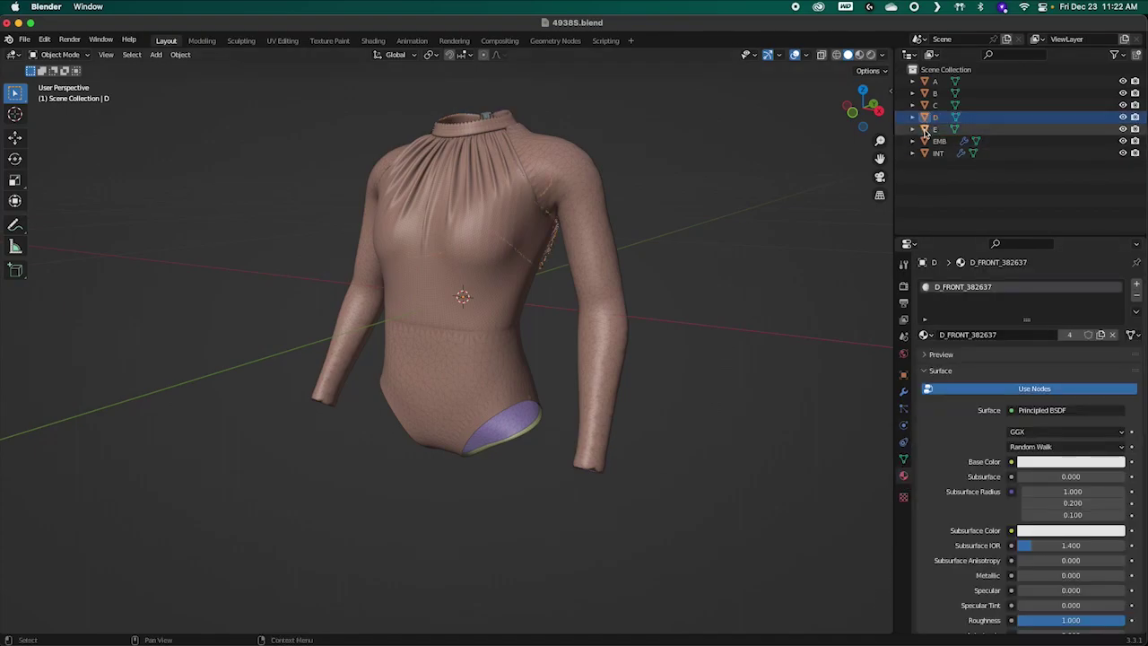
# Step: Try the Auto setting of Sync with Outliner with object D selected, and restore it to Never
pyautogui.click(1136, 244)
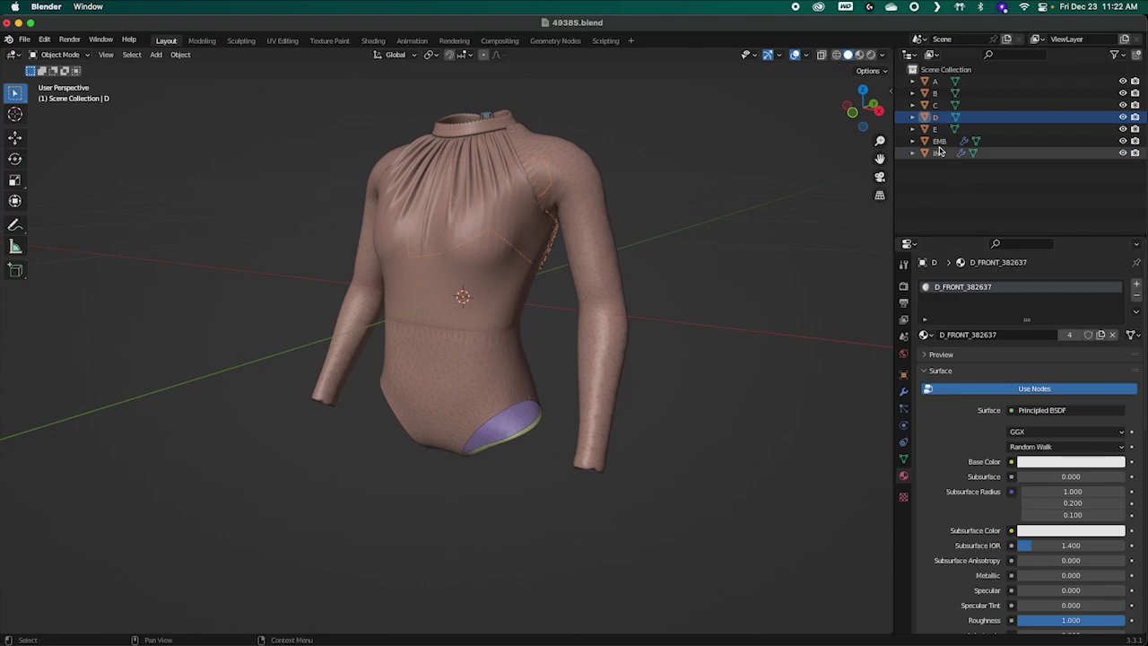
pyautogui.click(937, 117)
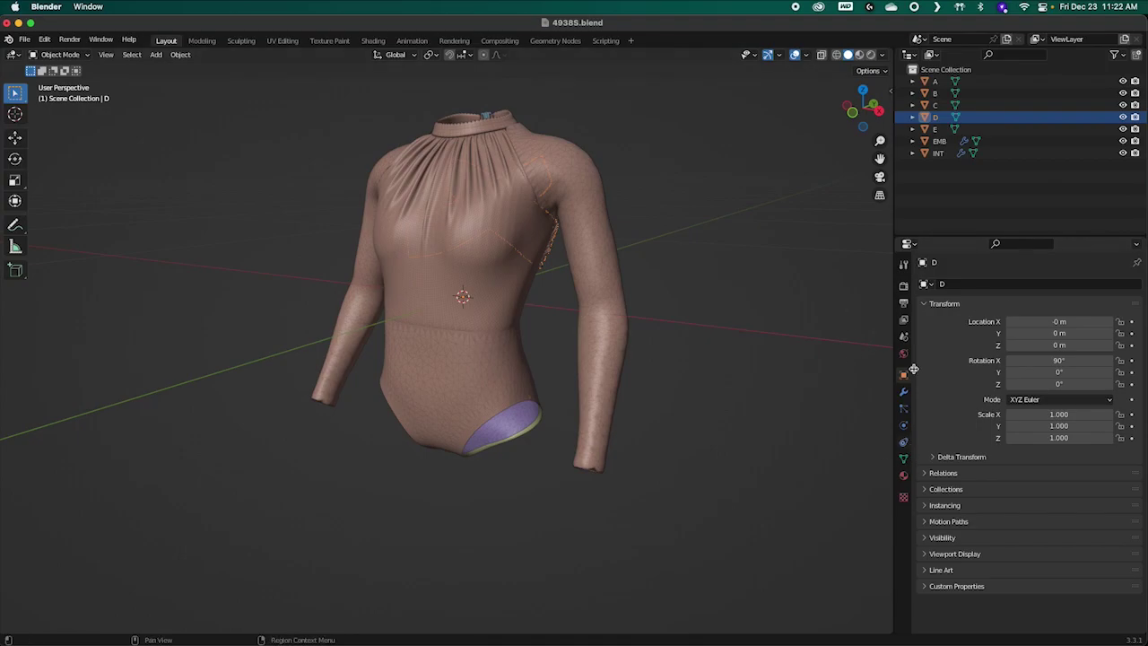
pyautogui.click(1135, 245)
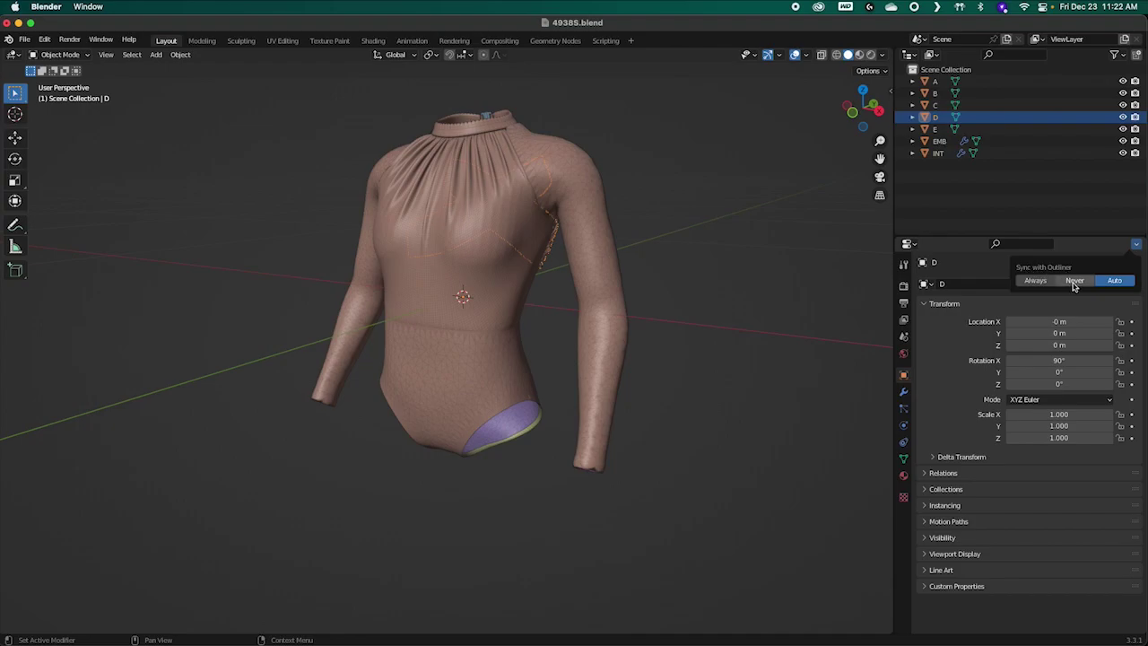
pyautogui.click(829, 156)
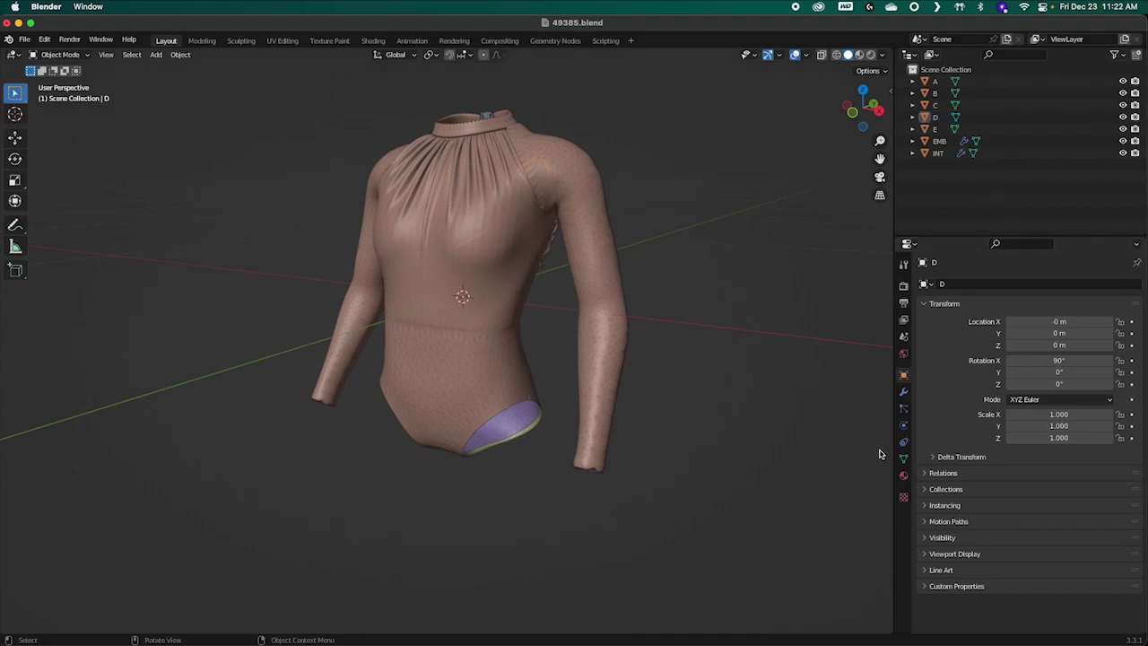
# Step: Review the material slots of objects D, INT, C, B and A one after another
pyautogui.click(903, 475)
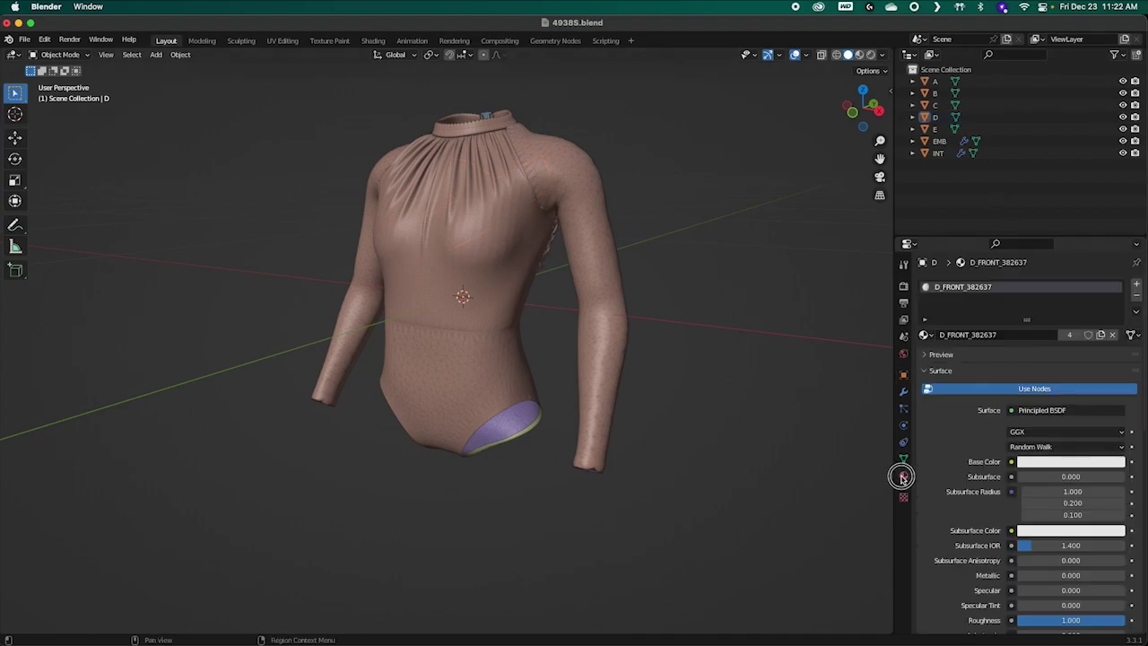
pyautogui.click(935, 153)
pyautogui.click(932, 105)
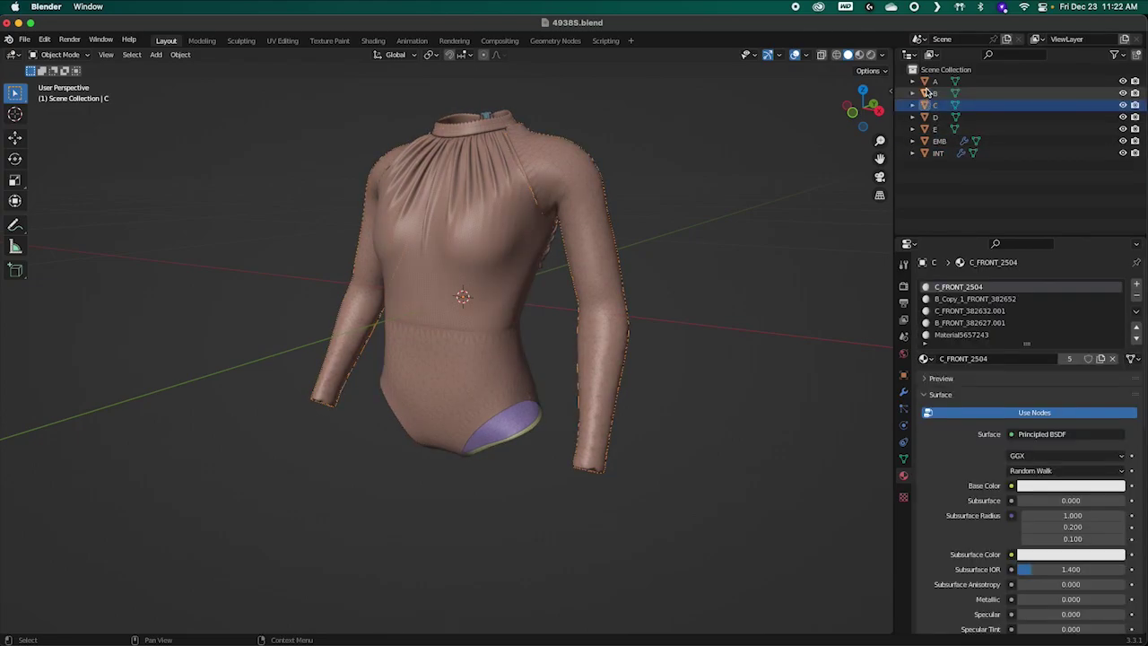
pyautogui.click(933, 93)
pyautogui.click(933, 81)
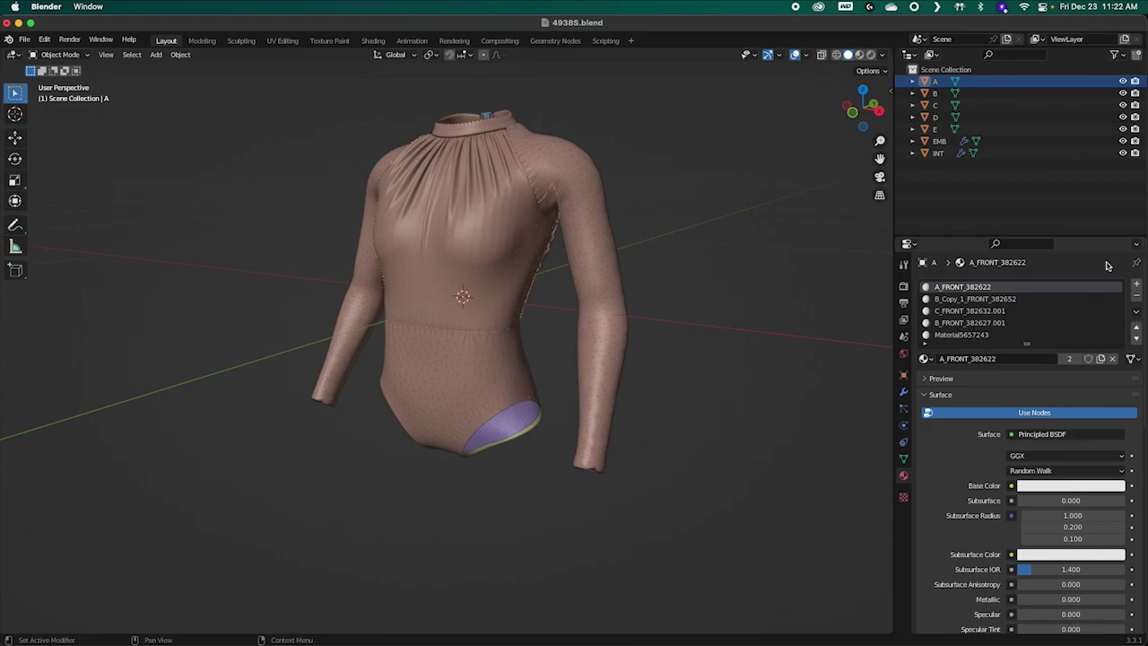
pyautogui.click(24, 40)
pyautogui.moveTo(58, 259)
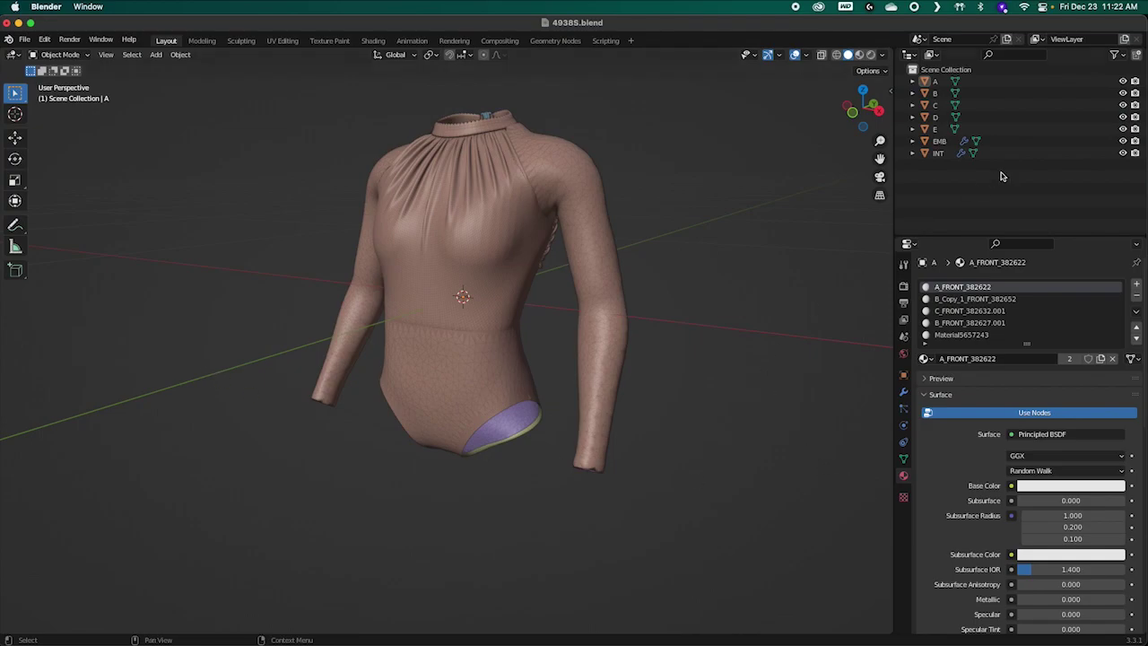
# Step: Remove every material slot from object A
pyautogui.click(1136, 297)
pyautogui.click(1136, 297)
pyautogui.click(1136, 296)
pyautogui.click(1136, 306)
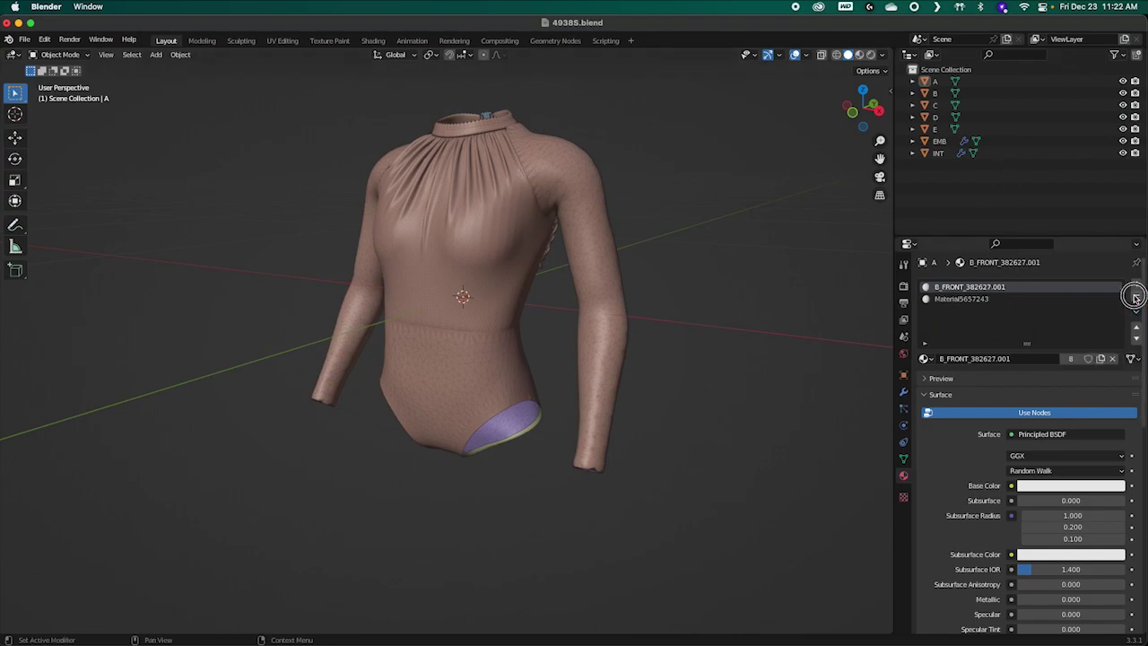
pyautogui.click(1136, 299)
pyautogui.click(1136, 298)
# Step: Remove every material slot from object B
pyautogui.click(935, 93)
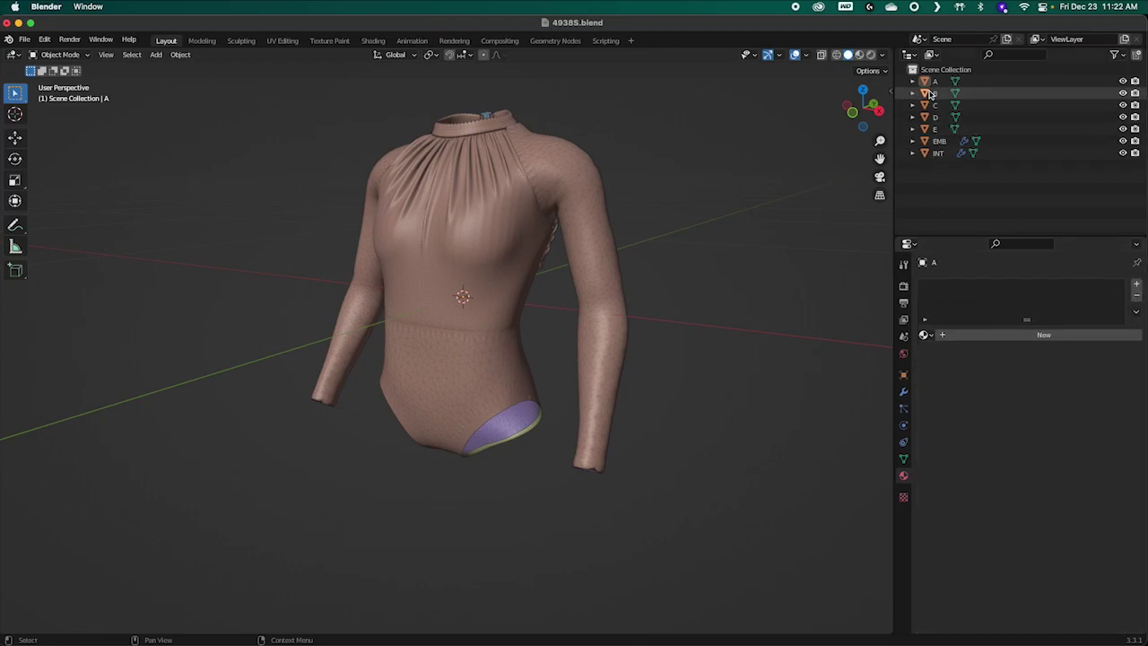
pyautogui.click(1137, 298)
pyautogui.click(1137, 299)
pyautogui.click(1137, 299)
pyautogui.click(1136, 298)
pyautogui.click(1136, 299)
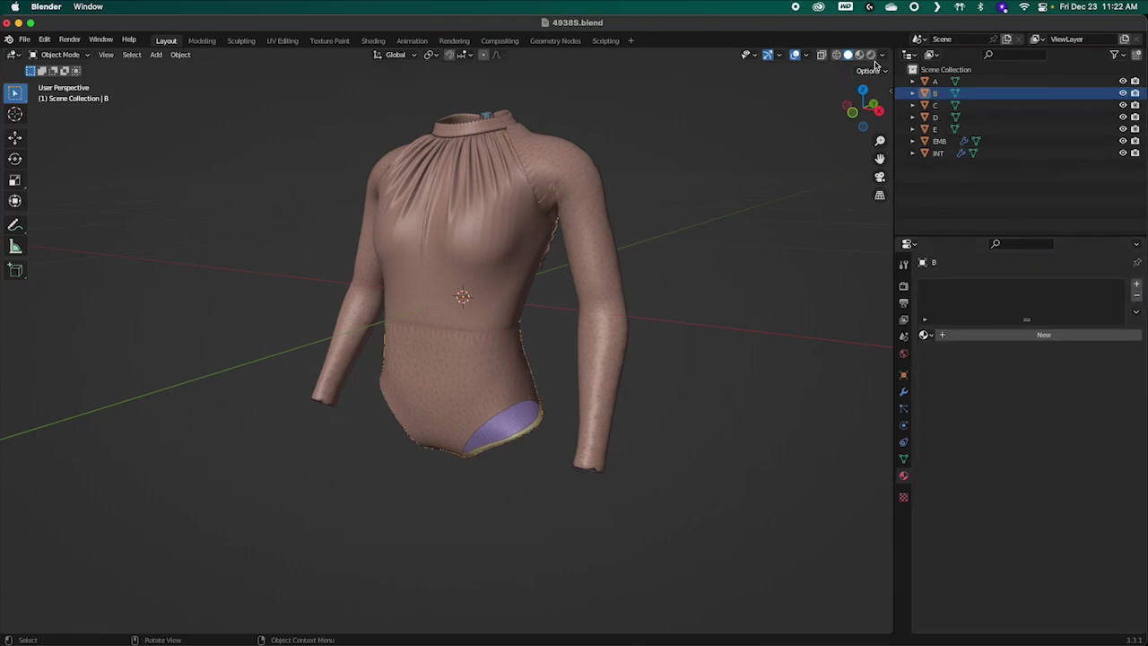
# Step: Remove every material slot from object C
pyautogui.click(934, 105)
pyautogui.click(1137, 298)
pyautogui.click(1137, 299)
pyautogui.click(1137, 299)
pyautogui.click(1137, 299)
pyautogui.click(1137, 299)
# Step: Remove the D_FRONT_382637 material slot from object D and check E, EMB and INT for remaining slots
pyautogui.click(933, 117)
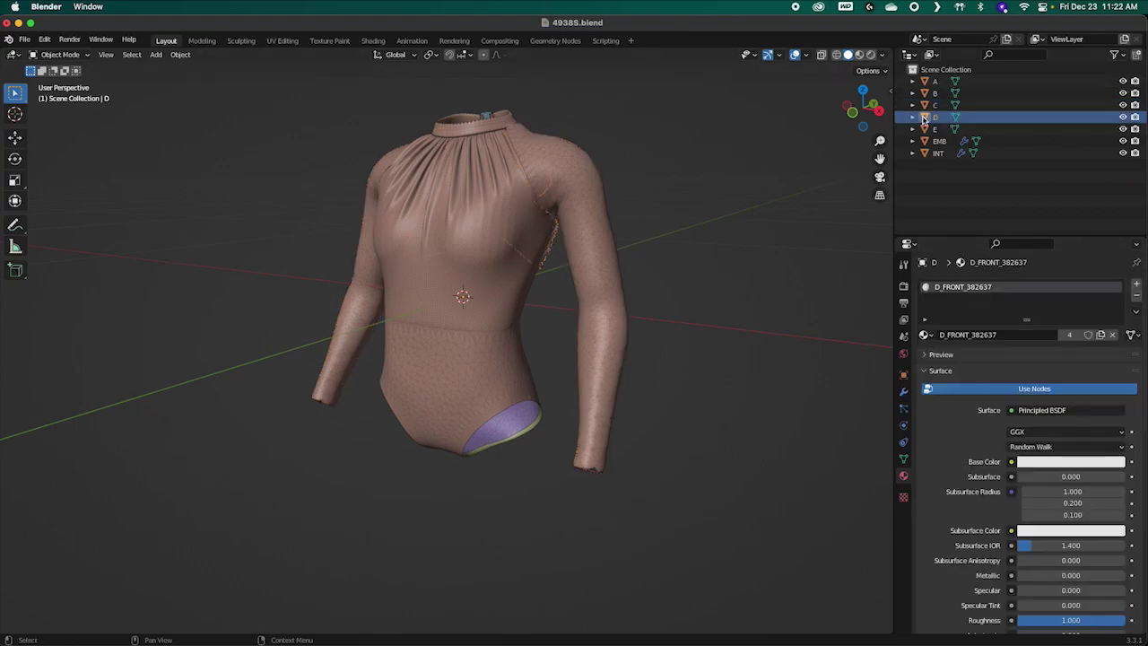
pyautogui.click(1137, 298)
pyautogui.click(928, 129)
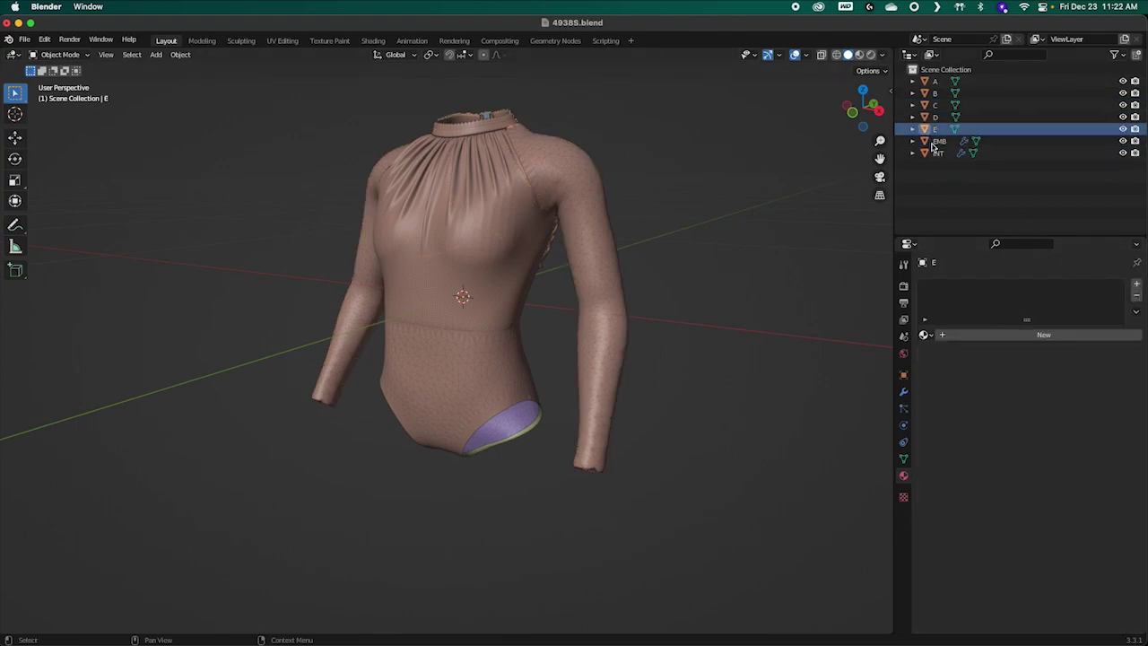
pyautogui.click(935, 142)
pyautogui.click(931, 154)
# Step: Deselect all objects and save the leotard file
pyautogui.click(843, 260)
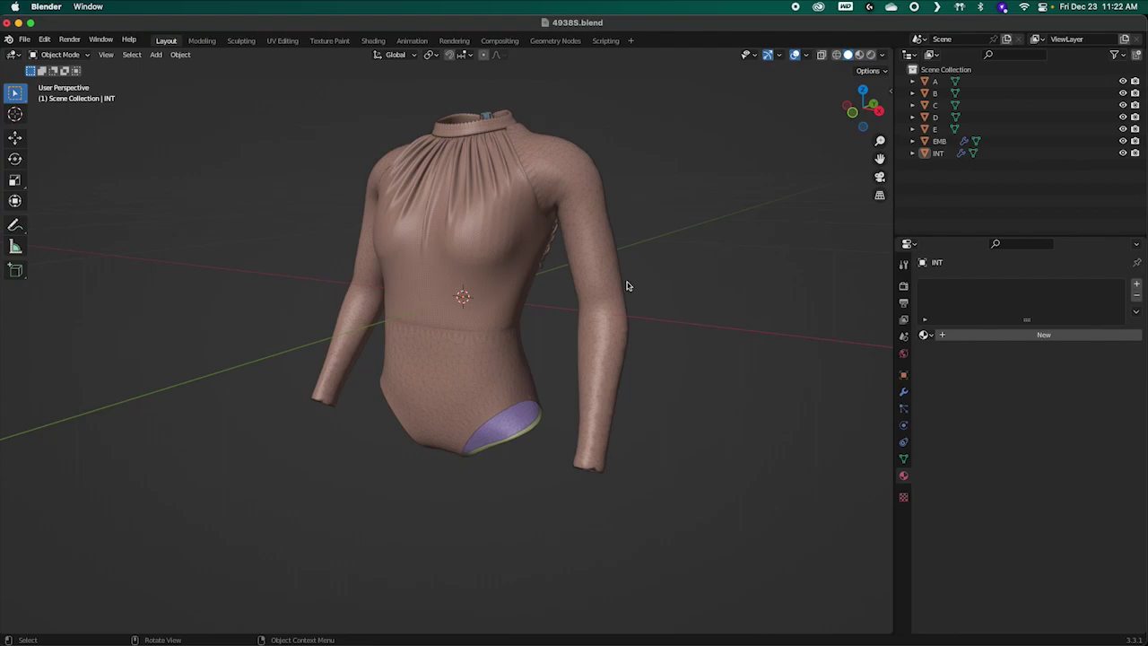
pyautogui.press('super+s')
pyautogui.moveTo(189, 325); pyautogui.dragTo(251, 333, button='middle')
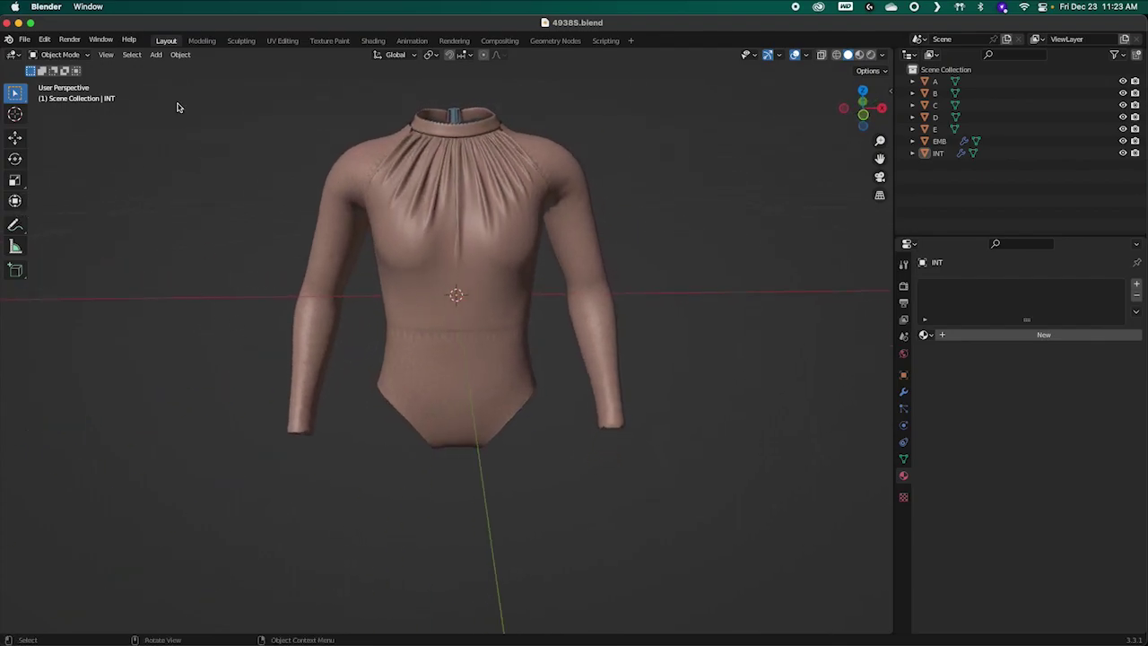
# Step: Start a glTF 2.0 export and choose the 4938S folder on the Desktop as its destination
pyautogui.click(25, 40)
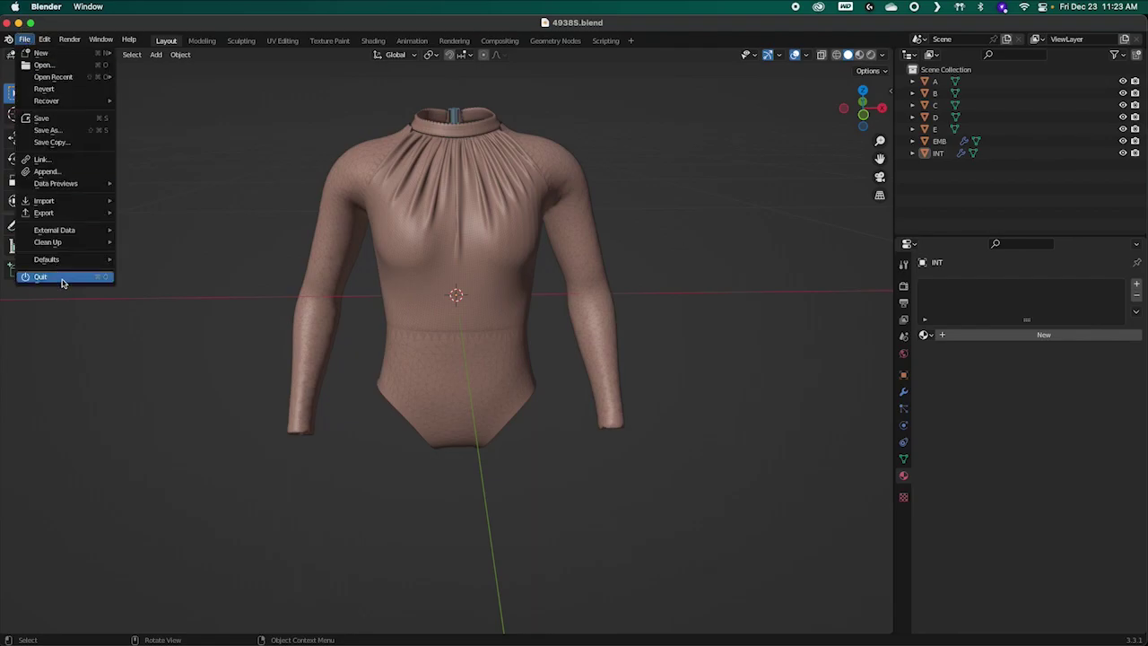
pyautogui.moveTo(54, 210)
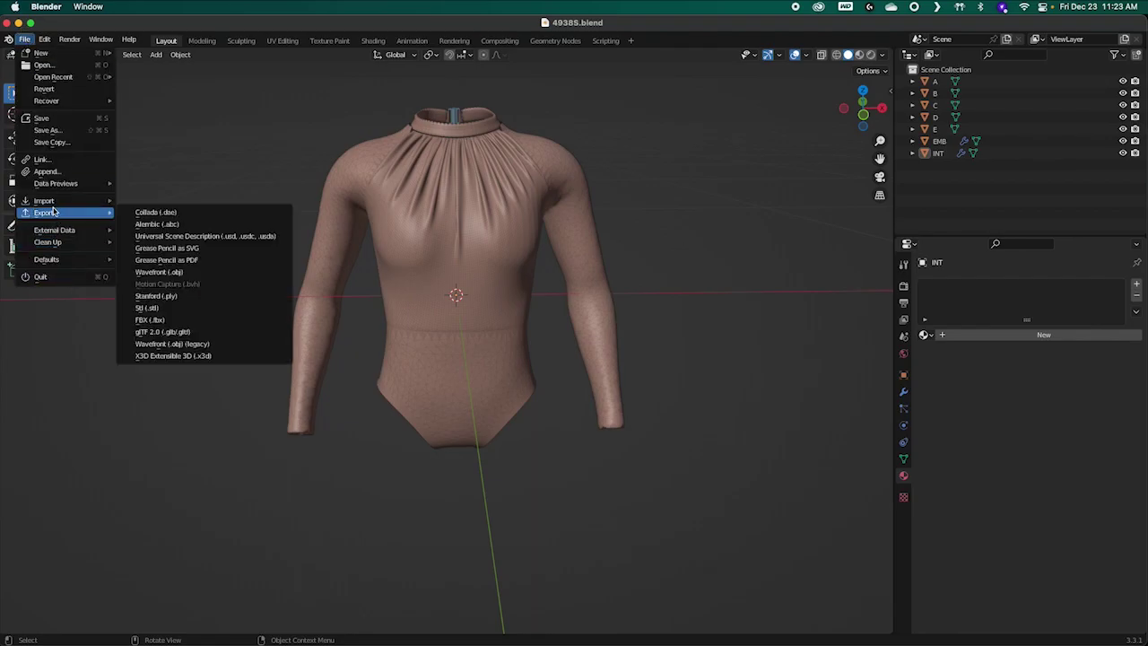
pyautogui.click(199, 335)
pyautogui.moveTo(605, 148); pyautogui.dragTo(527, 136)
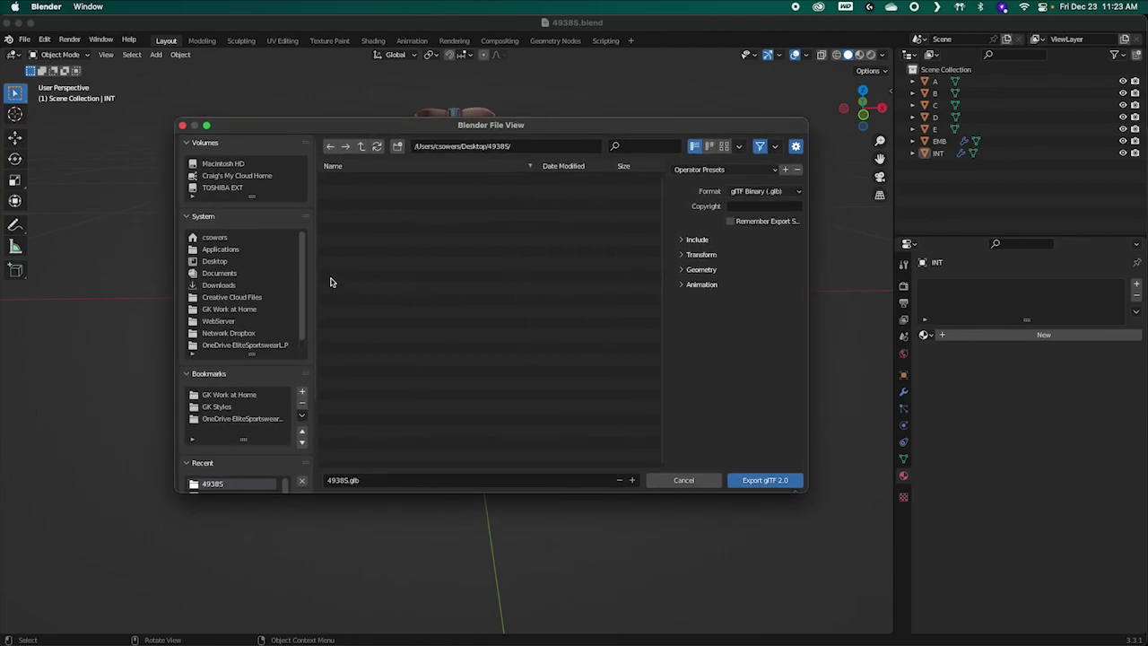
pyautogui.click(215, 262)
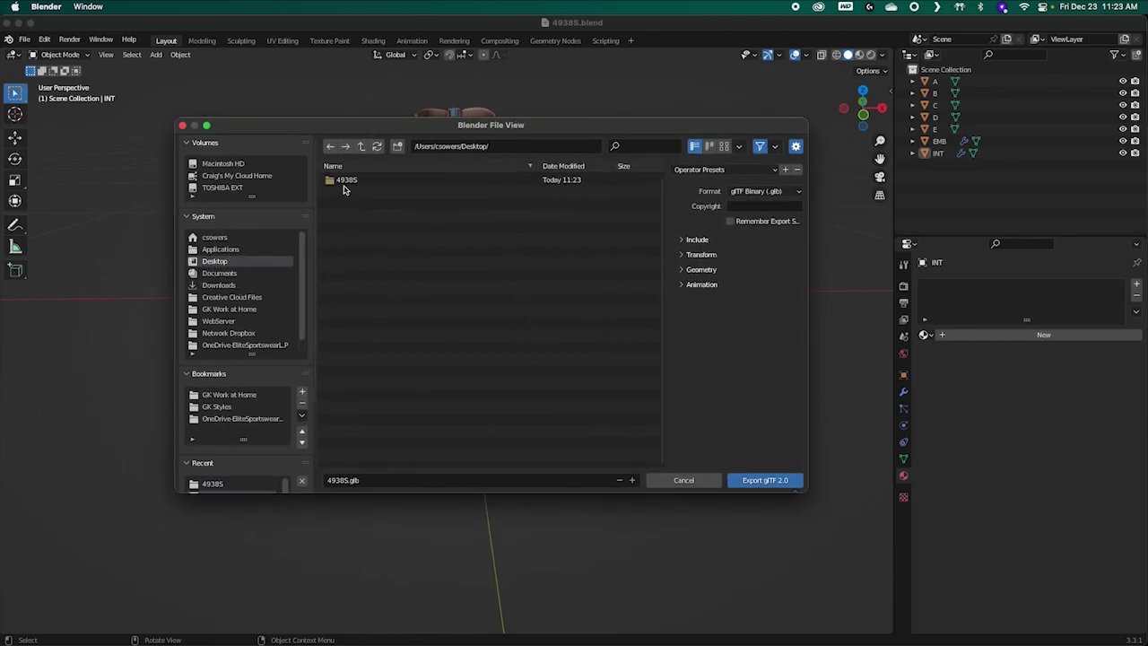
pyautogui.doubleClick(344, 183)
# Step: Name the glTF export file 4938S-FULL.glb
pyautogui.click(352, 481)
pyautogui.press('Right')
pyautogui.press('Left')
pyautogui.press('Left')
pyautogui.press('Left')
pyautogui.press('Left')
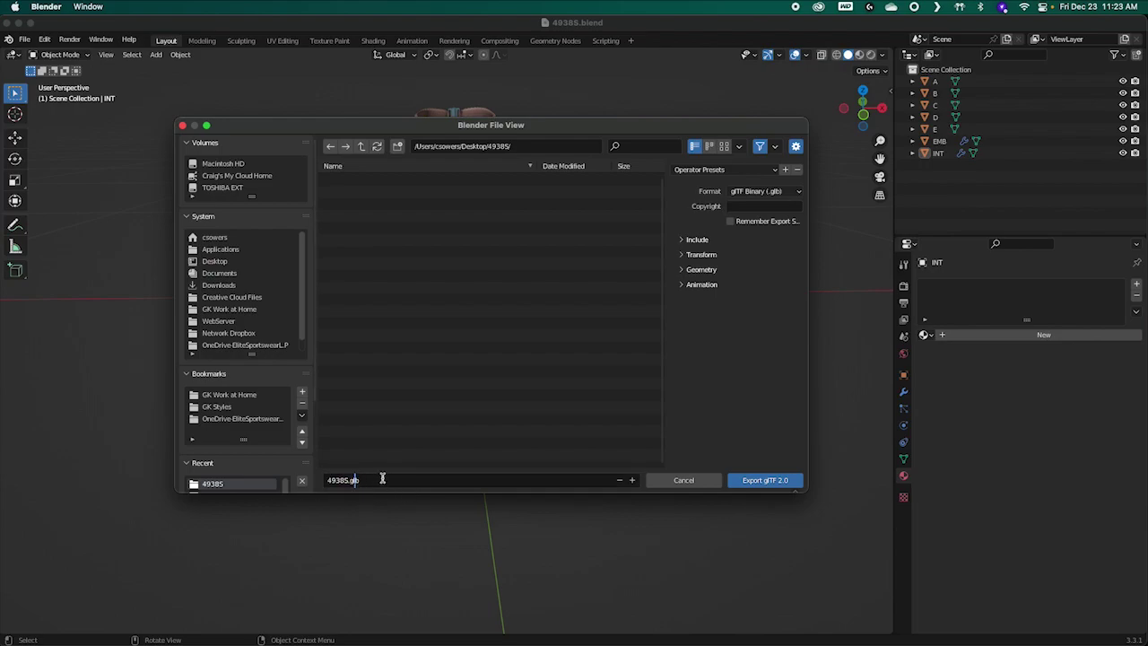
pyautogui.write('-FULL')
pyautogui.press('BackSpace')
pyautogui.press('BackSpace')
pyautogui.press('BackSpace')
pyautogui.write('ULL')
# Step: Widen the export window, keep the format as glTF Binary (.glb), and enable Remember Export Settings
pyautogui.moveTo(808, 359); pyautogui.dragTo(863, 357)
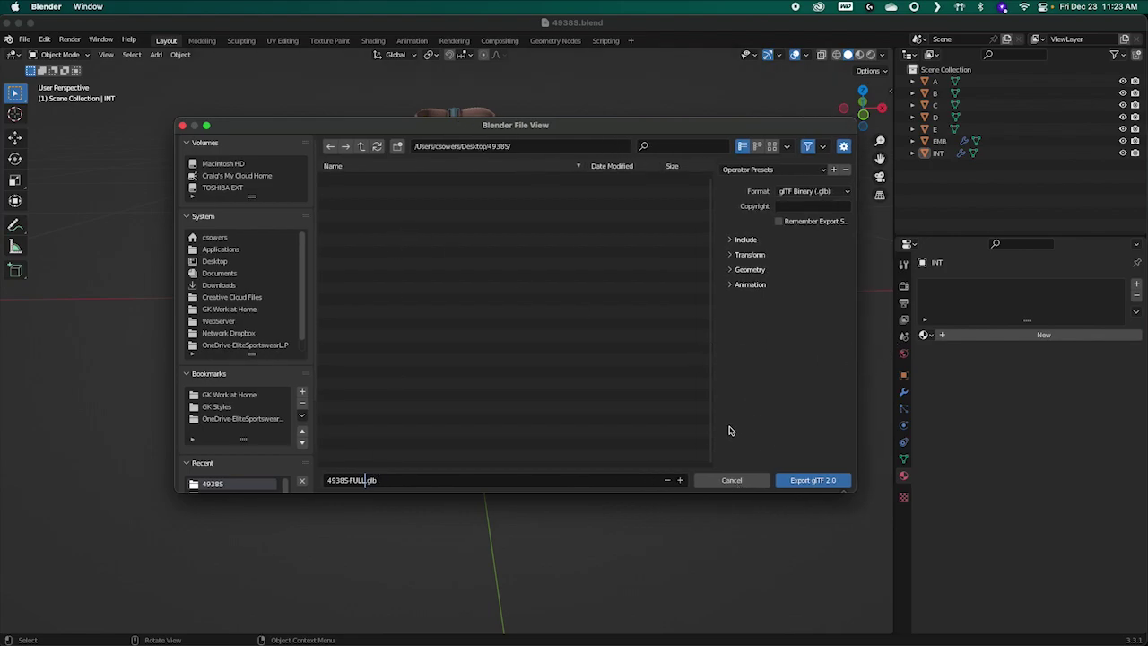
pyautogui.moveTo(664, 129); pyautogui.dragTo(626, 126)
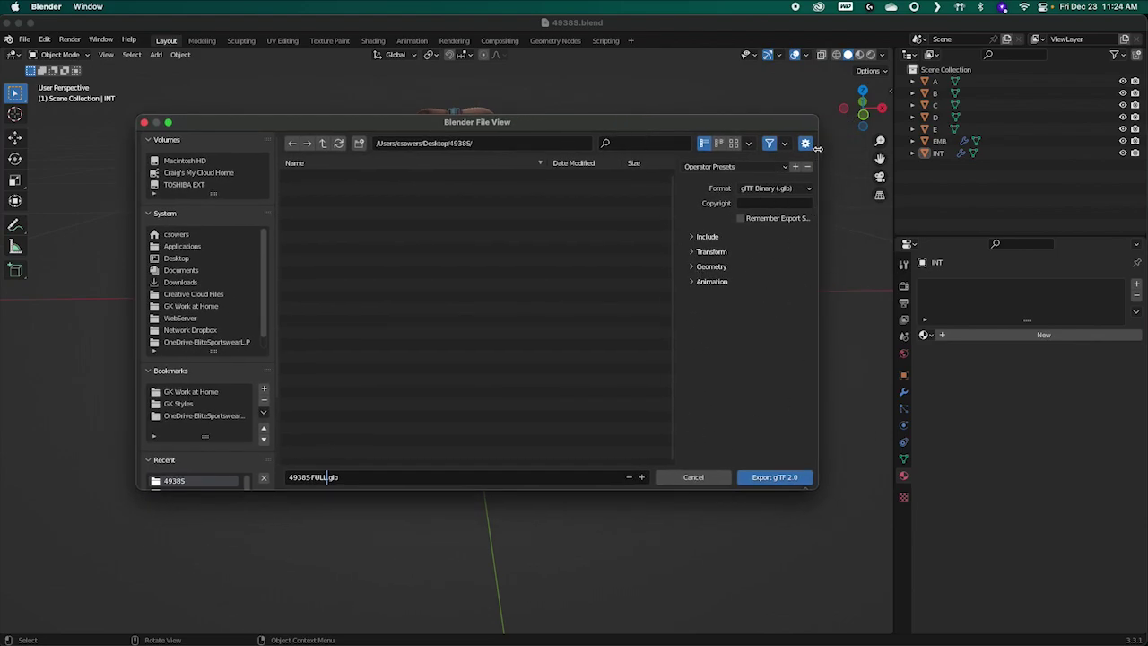
pyautogui.click(761, 190)
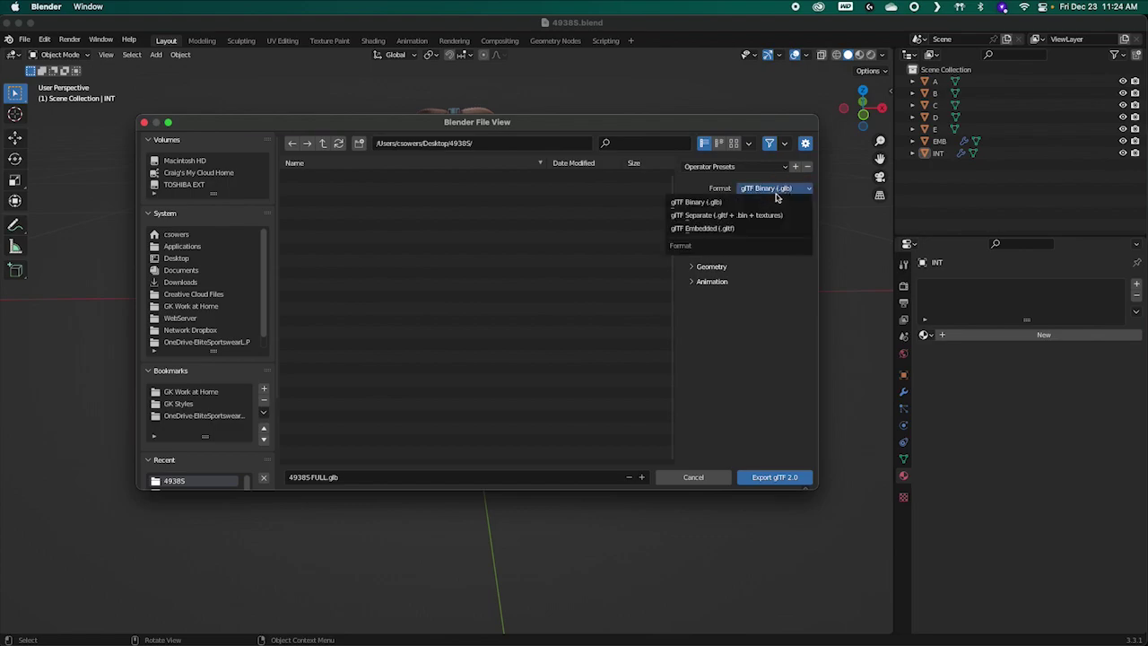
pyautogui.click(707, 207)
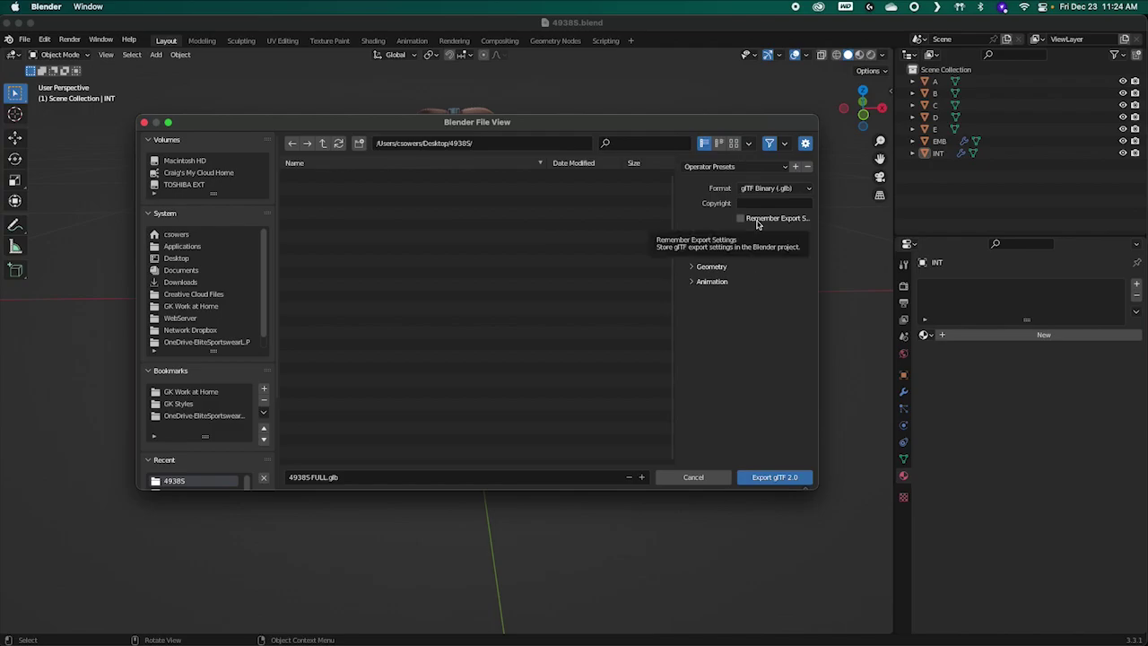
pyautogui.click(757, 222)
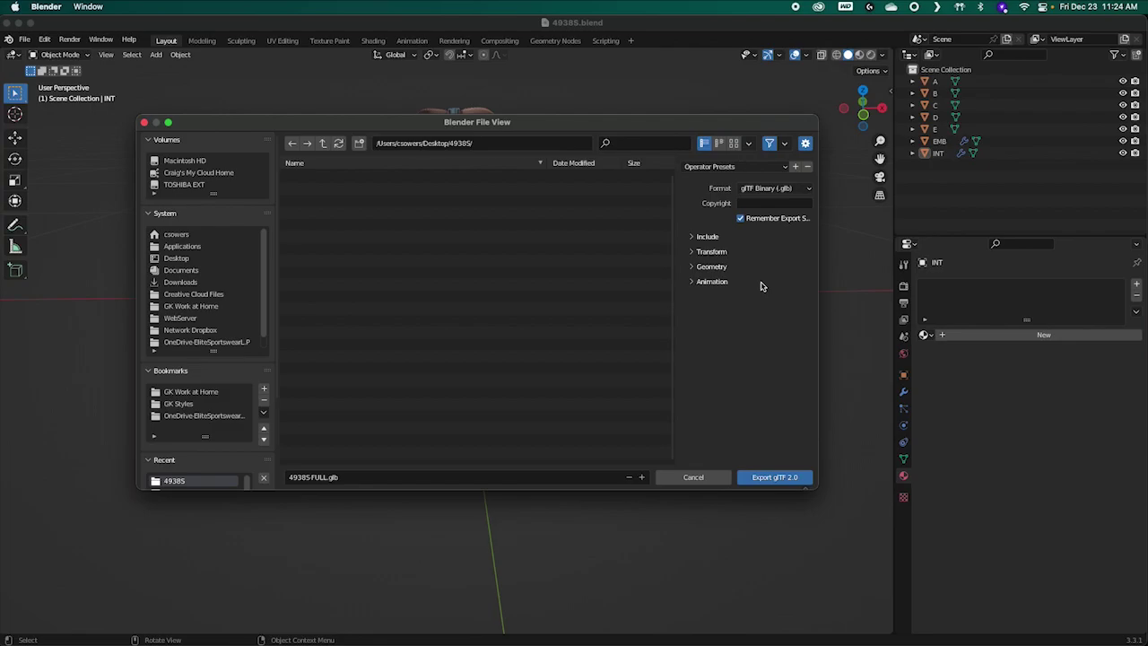
pyautogui.click(785, 168)
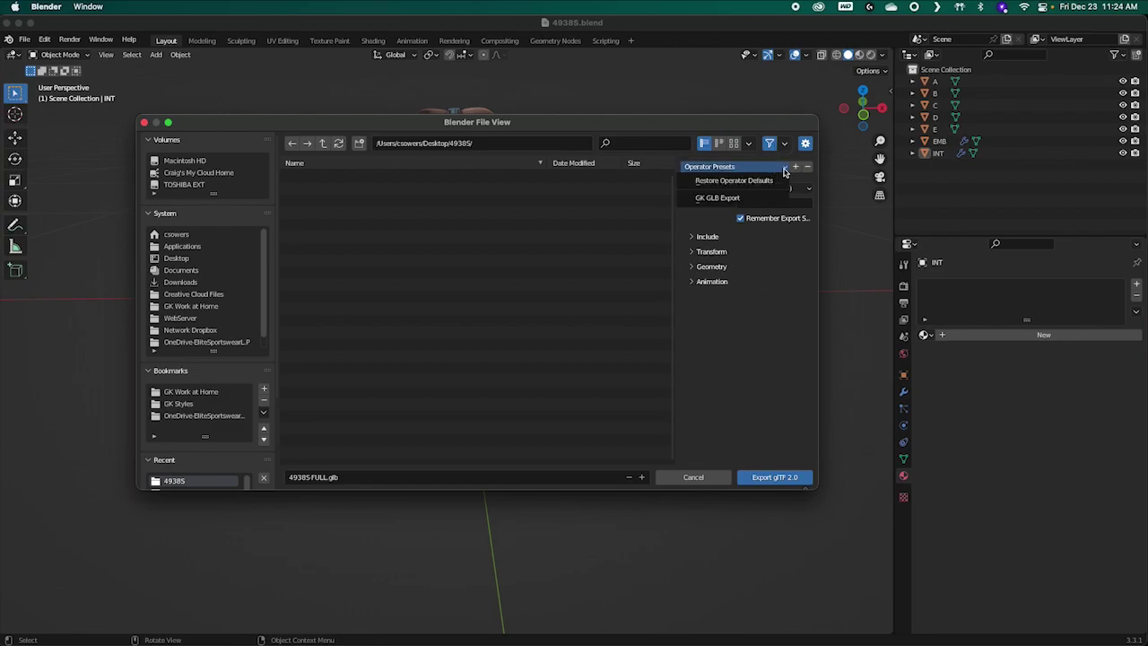
pyautogui.click(780, 265)
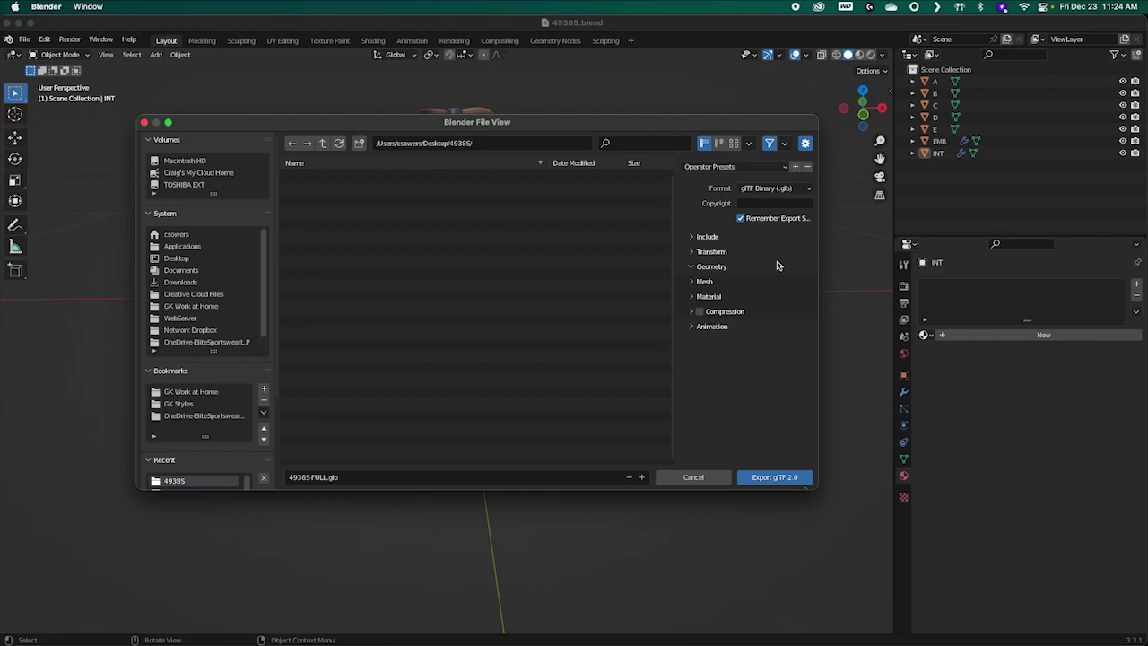
# Step: In the Include settings, limit the export to visible objects, renderable objects and the active scene
pyautogui.click(692, 238)
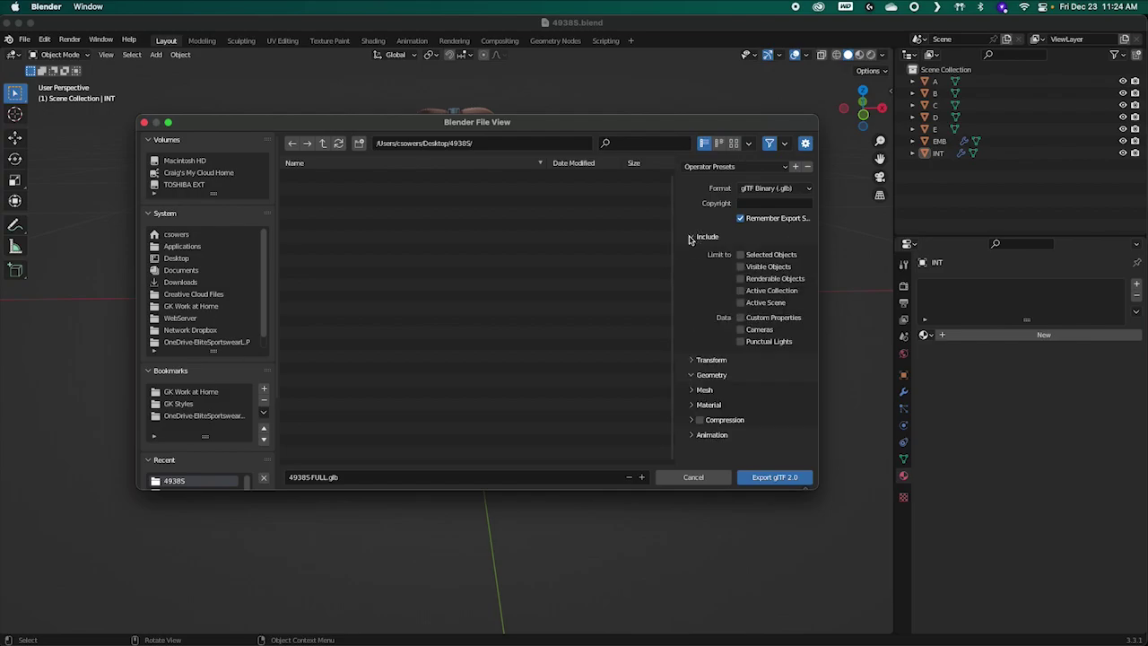
pyautogui.click(696, 375)
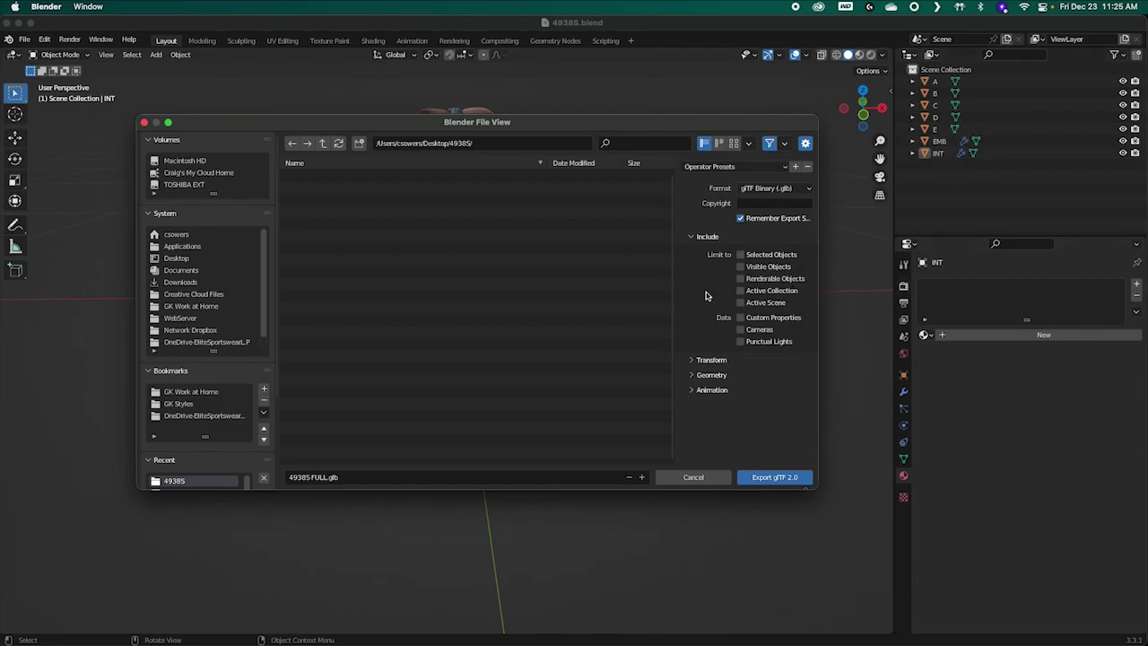
pyautogui.click(751, 258)
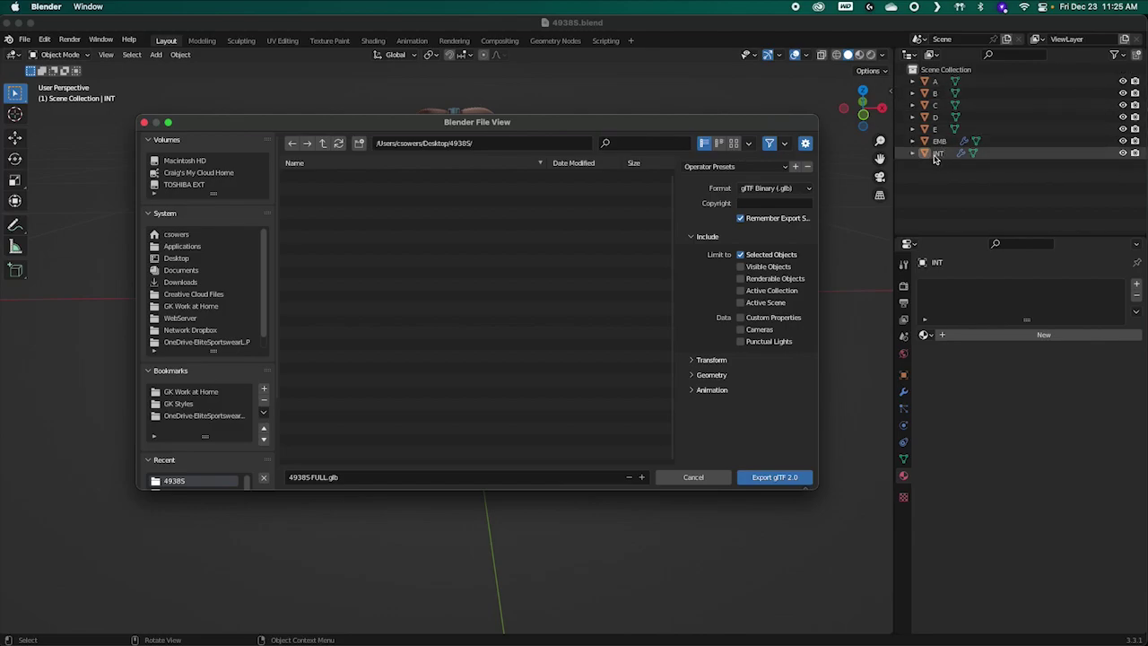
pyautogui.click(739, 255)
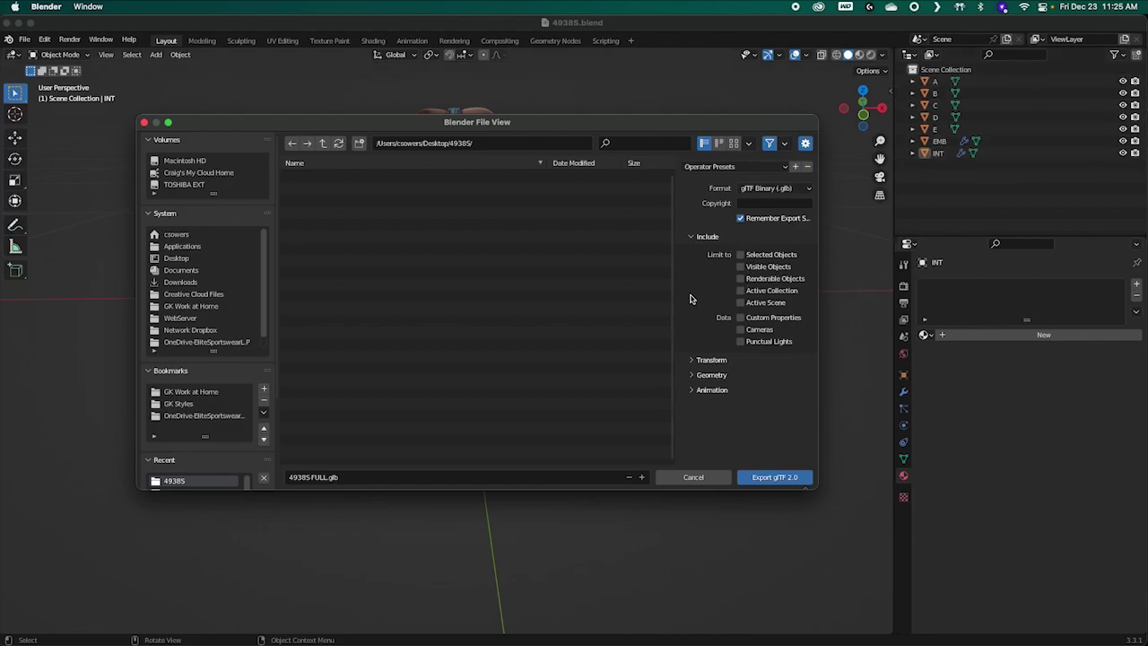
pyautogui.click(739, 266)
pyautogui.click(740, 277)
pyautogui.click(741, 278)
pyautogui.click(740, 266)
pyautogui.click(757, 303)
pyautogui.click(749, 267)
pyautogui.click(742, 279)
pyautogui.click(692, 238)
# Step: Check the Transform export settings and enable Apply Modifiers in the mesh geometry settings
pyautogui.click(690, 251)
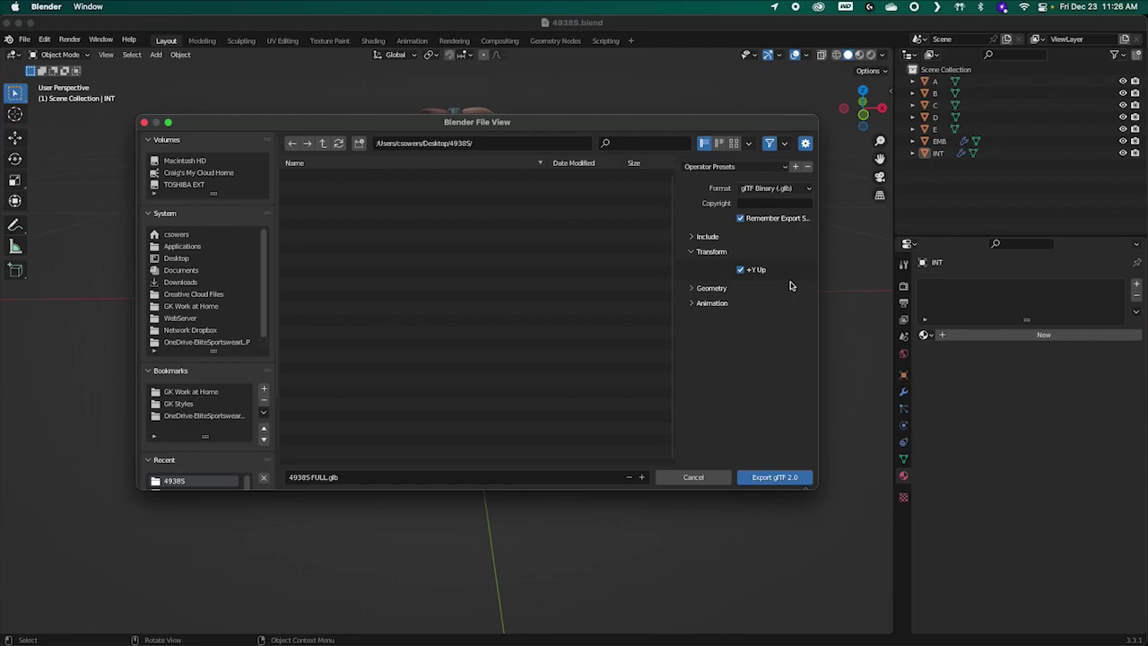
pyautogui.click(691, 252)
pyautogui.click(695, 266)
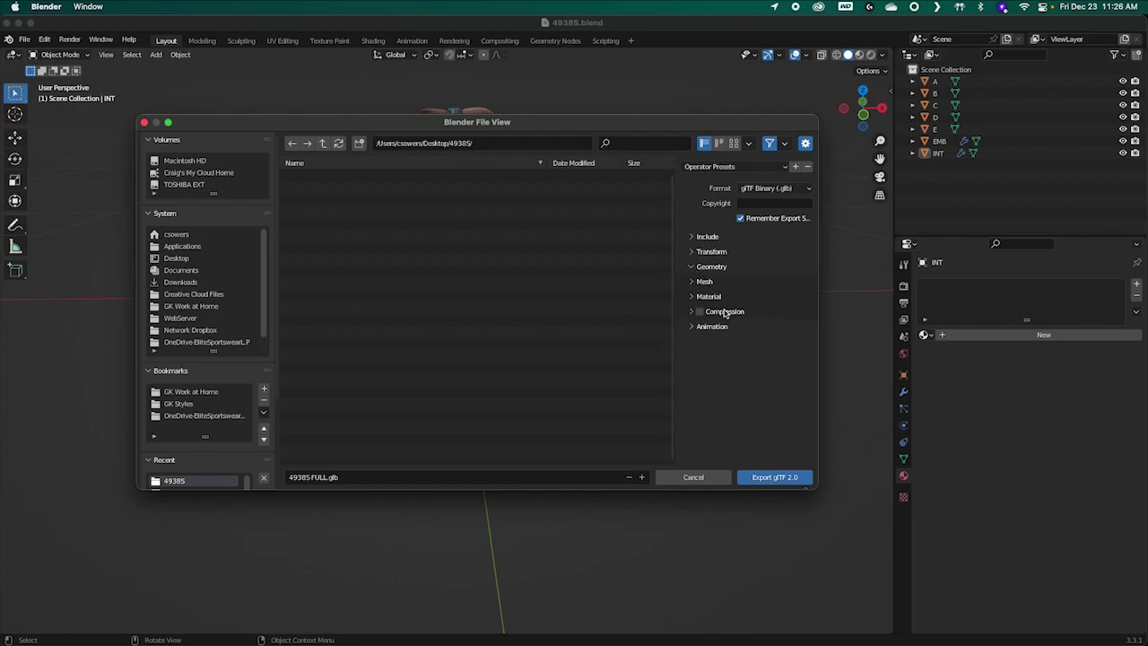
pyautogui.click(696, 267)
pyautogui.click(697, 267)
pyautogui.click(692, 282)
pyautogui.click(744, 301)
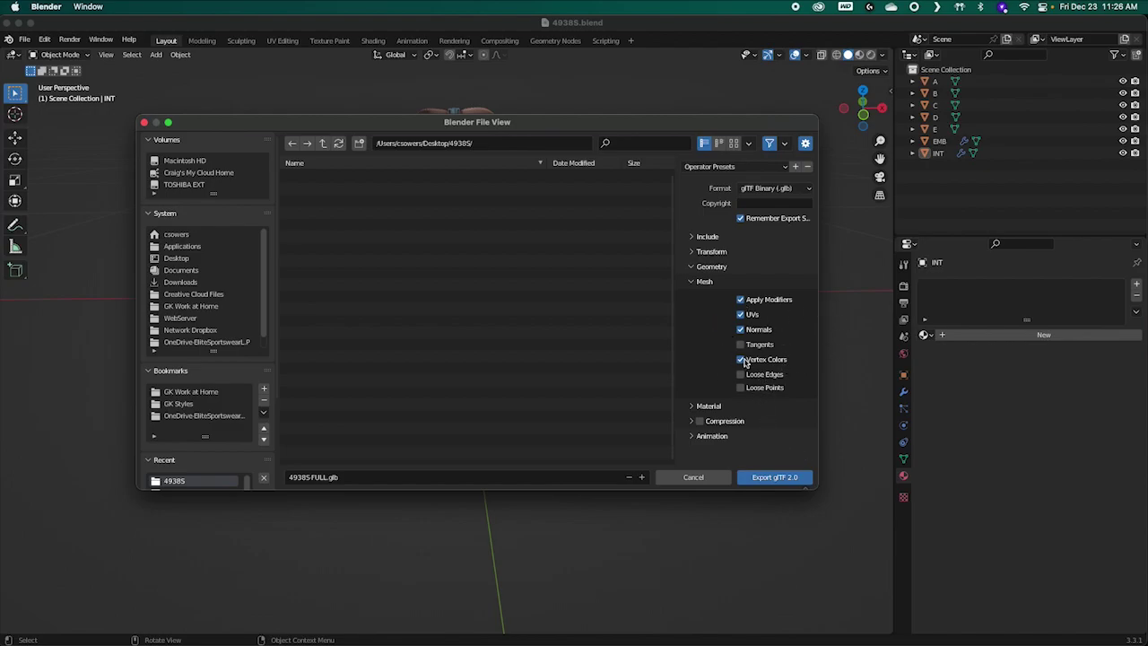
pyautogui.click(691, 282)
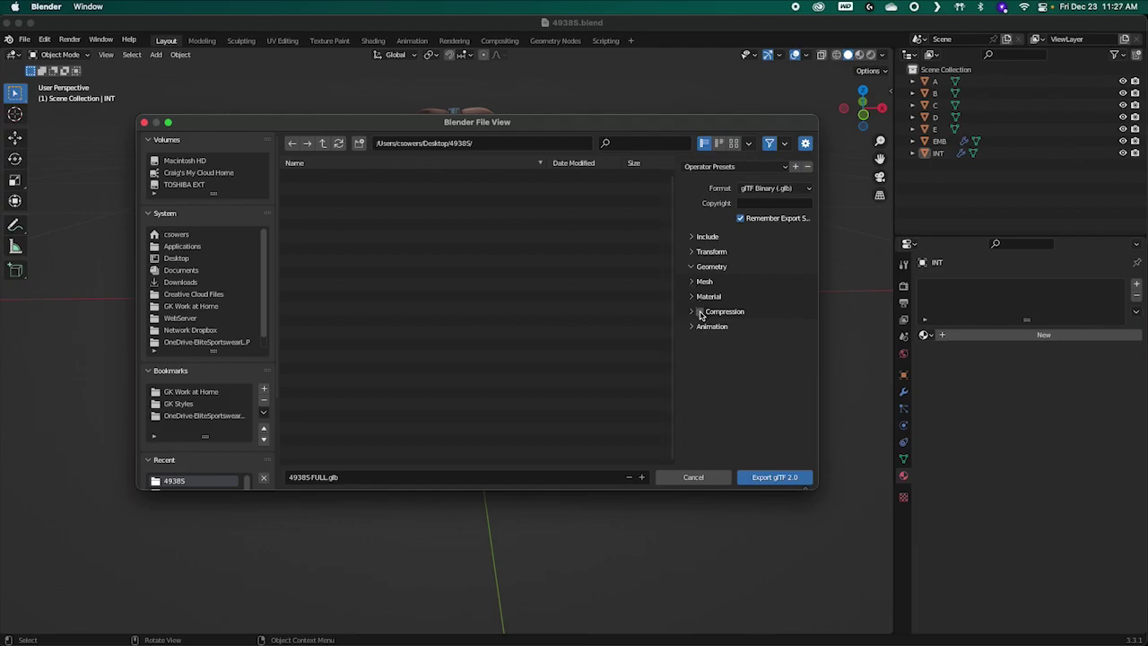
# Step: Set the Materials option of the glTF export to No export
pyautogui.click(691, 296)
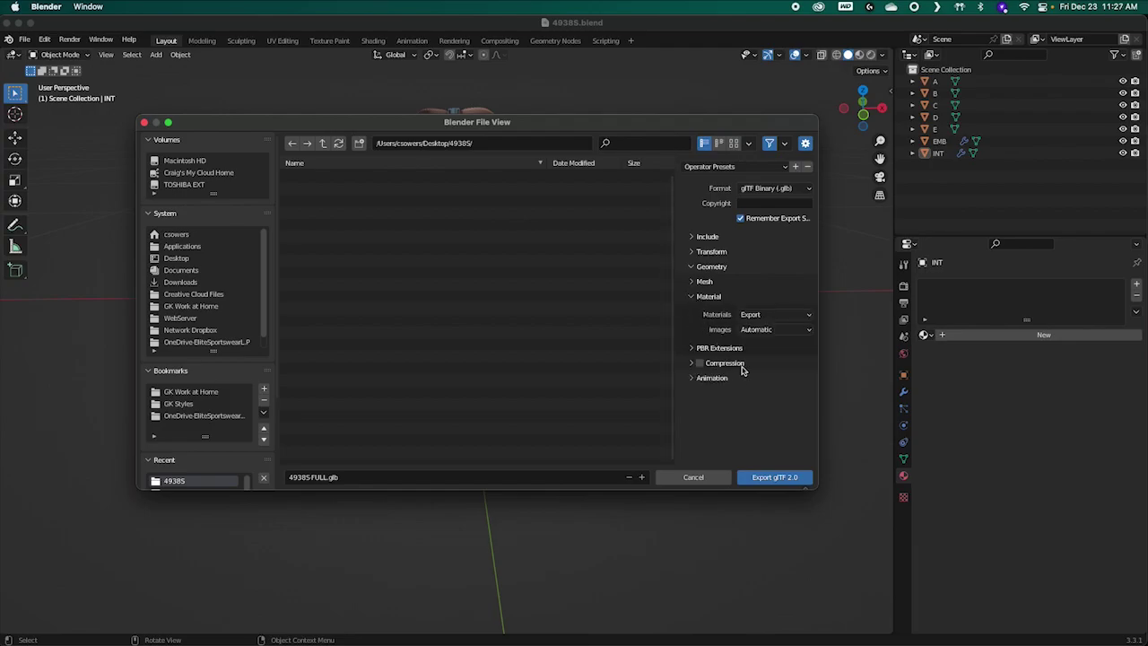
pyautogui.click(775, 316)
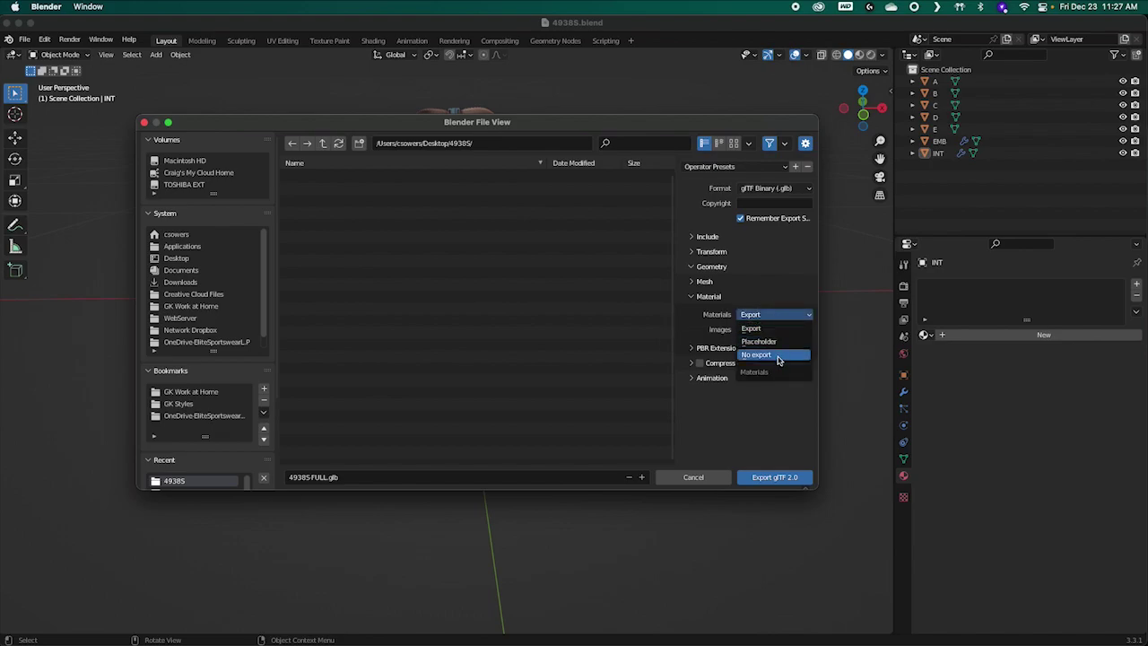
pyautogui.click(757, 318)
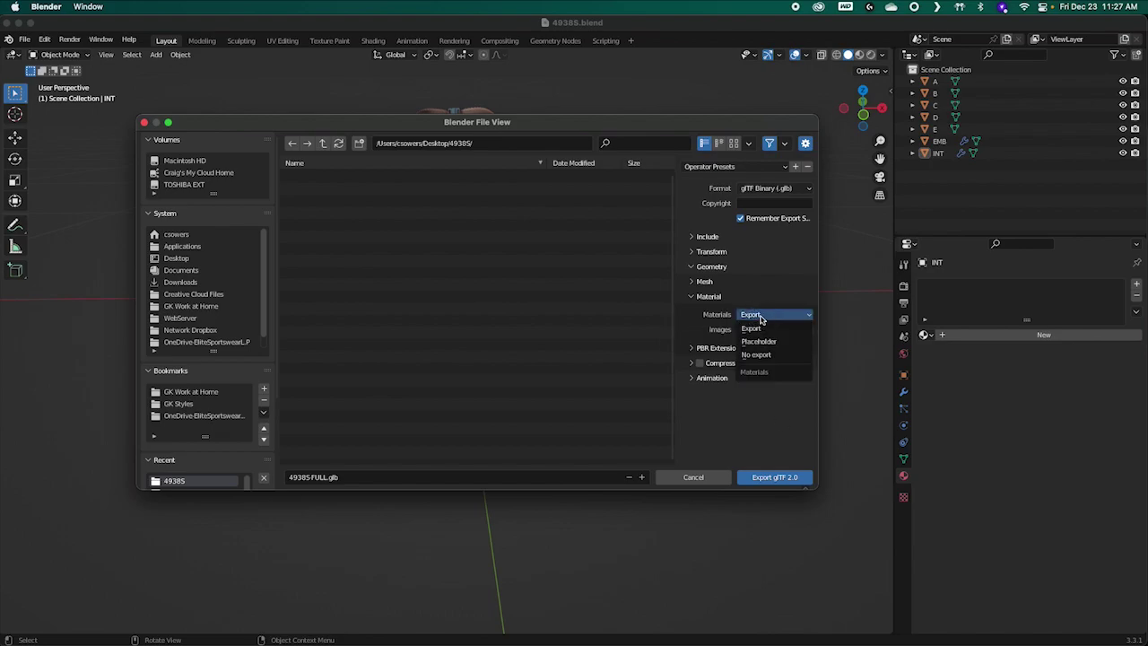
pyautogui.click(757, 356)
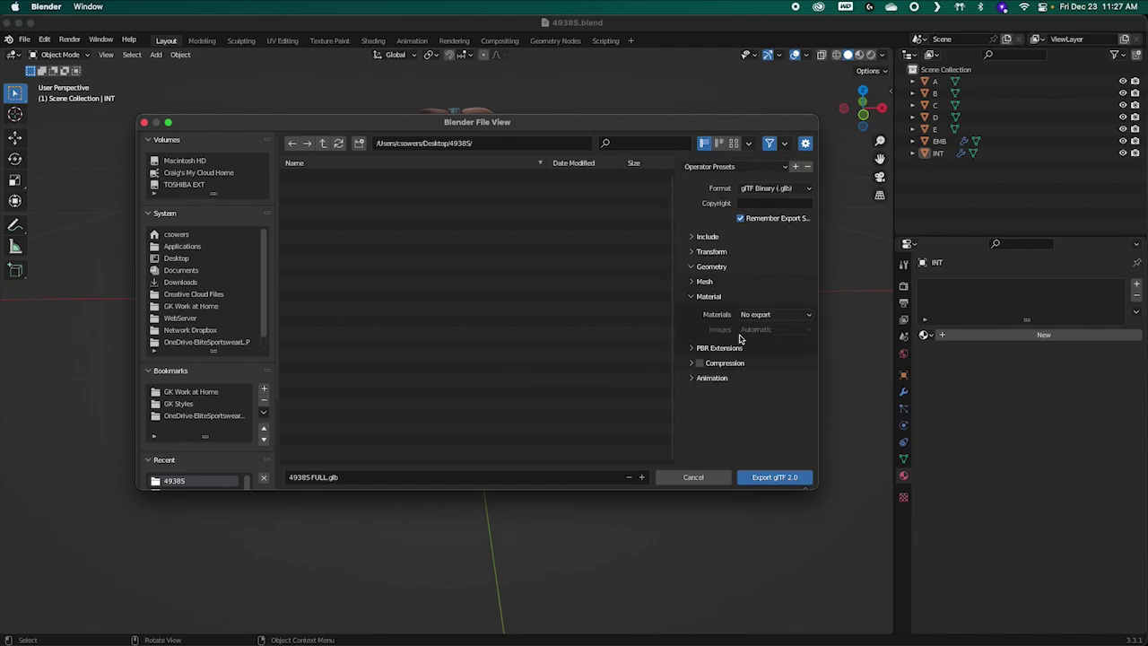
pyautogui.click(691, 296)
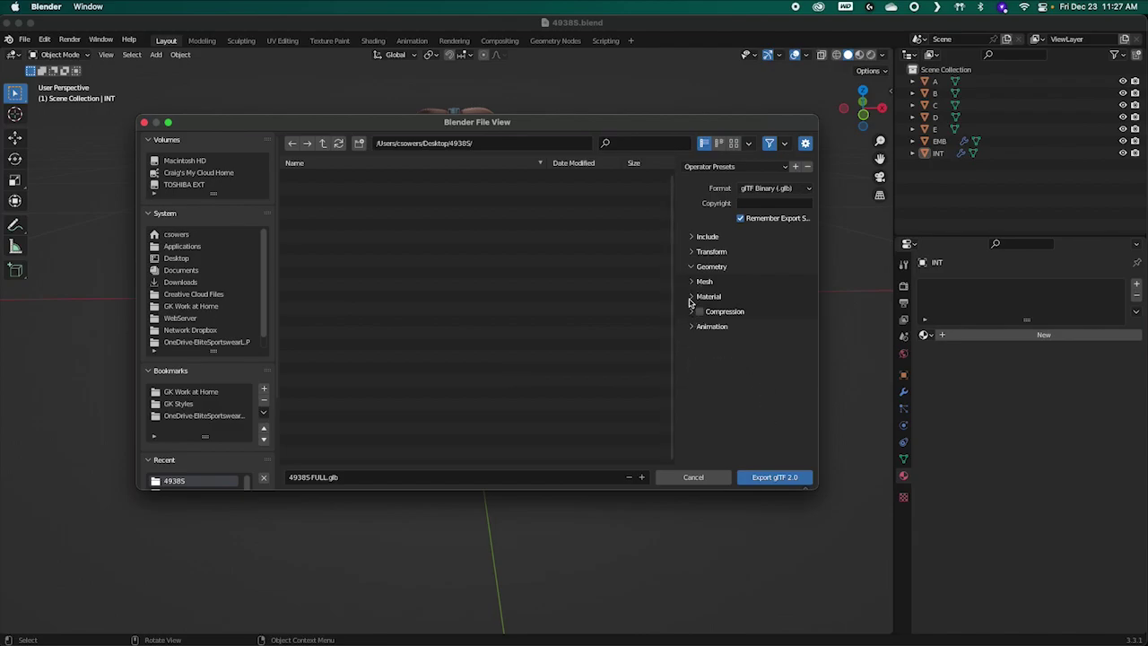
pyautogui.click(689, 303)
pyautogui.click(691, 297)
# Step: Enable geometry compression for the glTF export with its default quantization values
pyautogui.click(691, 311)
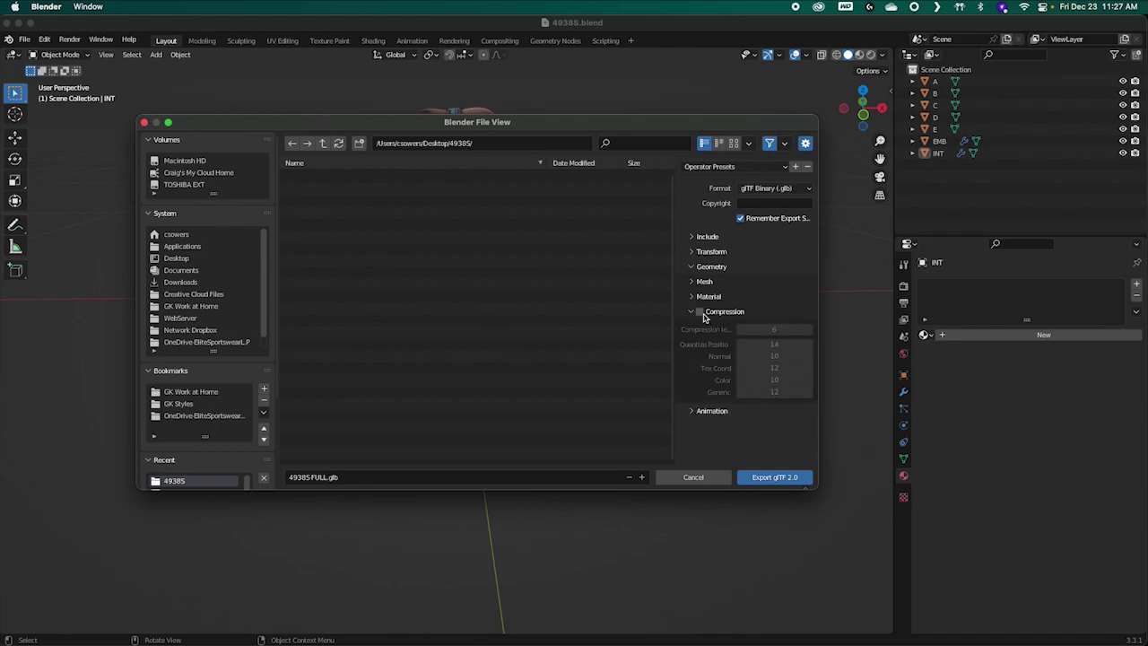
pyautogui.click(699, 312)
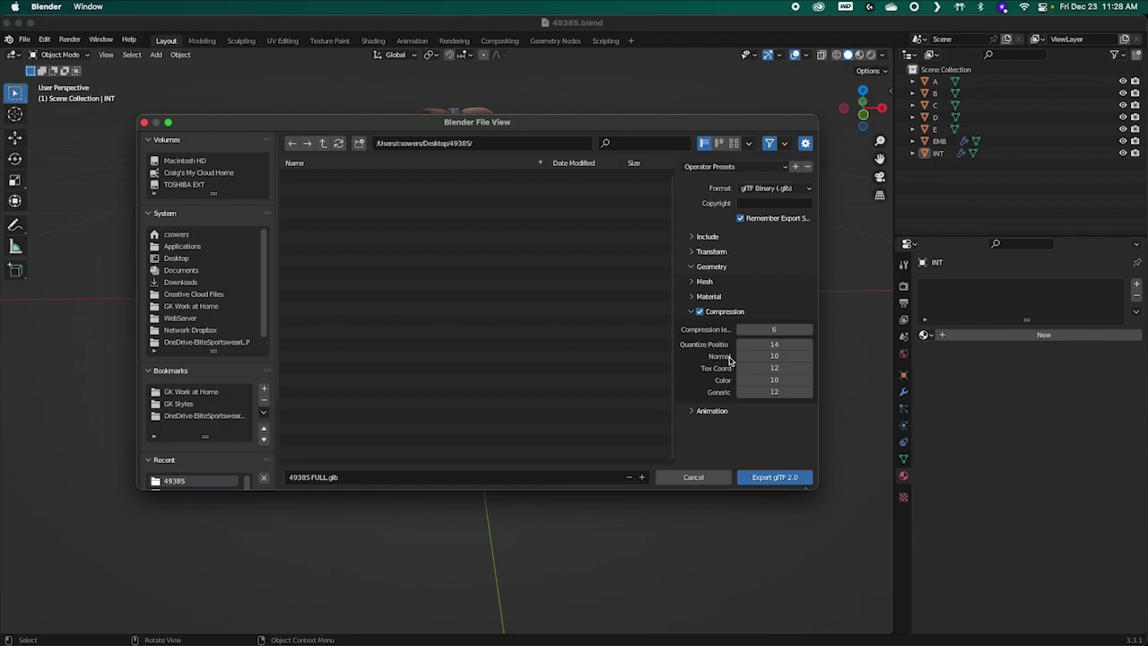
pyautogui.click(691, 311)
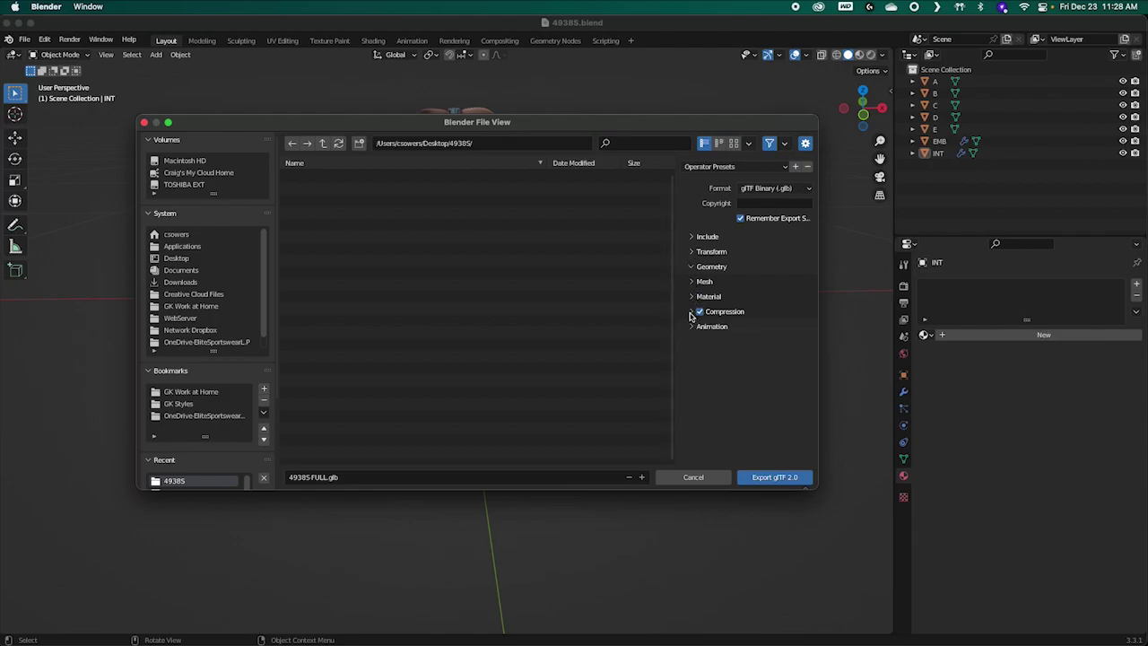
# Step: Exclude Animation, Shape Keys and Skinning from the glTF export
pyautogui.click(692, 327)
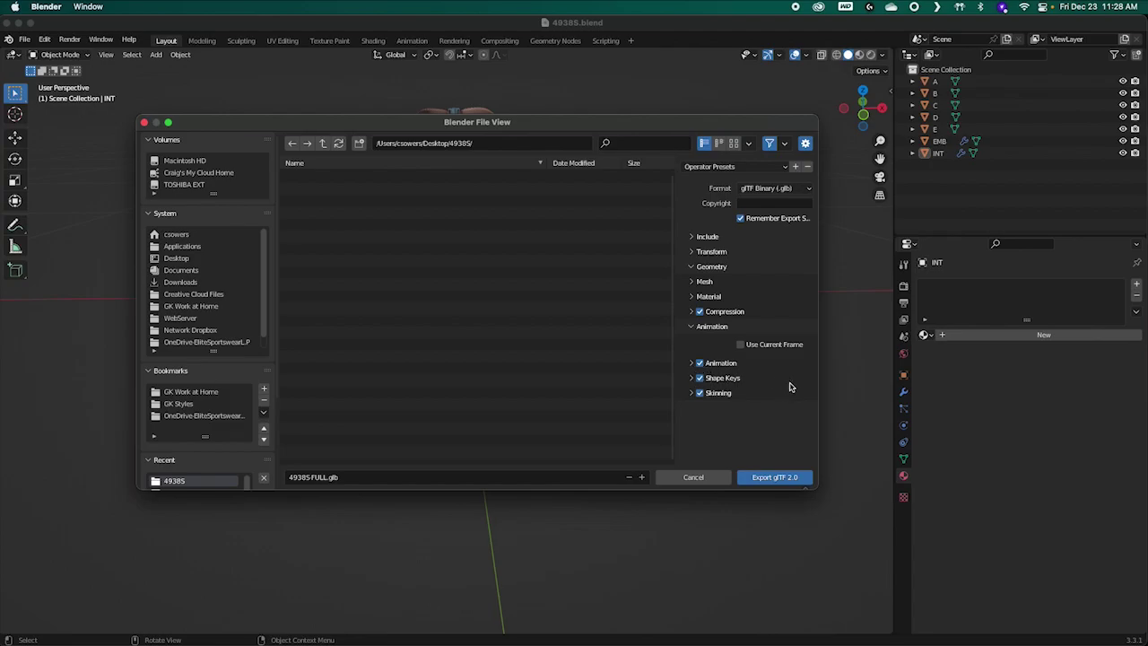
pyautogui.click(700, 363)
pyautogui.click(700, 377)
pyautogui.click(700, 393)
pyautogui.click(692, 327)
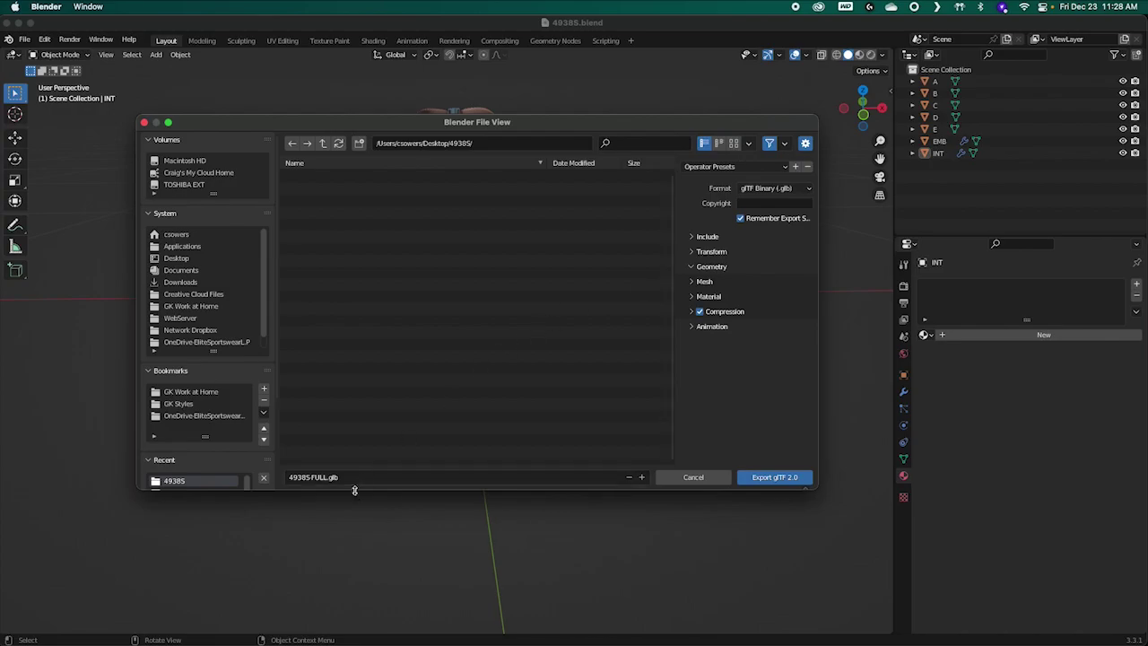
# Step: Apply the GK GLB Export operator preset to the glTF export
pyautogui.click(779, 170)
pyautogui.click(743, 170)
pyautogui.click(742, 172)
pyautogui.click(726, 167)
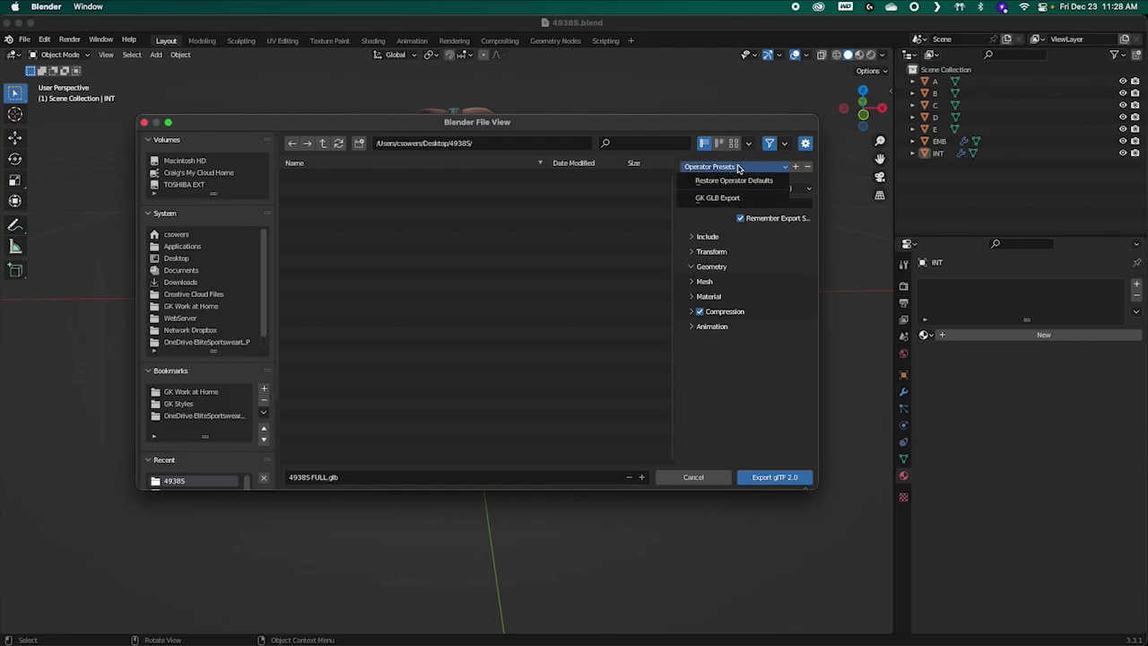
pyautogui.click(743, 199)
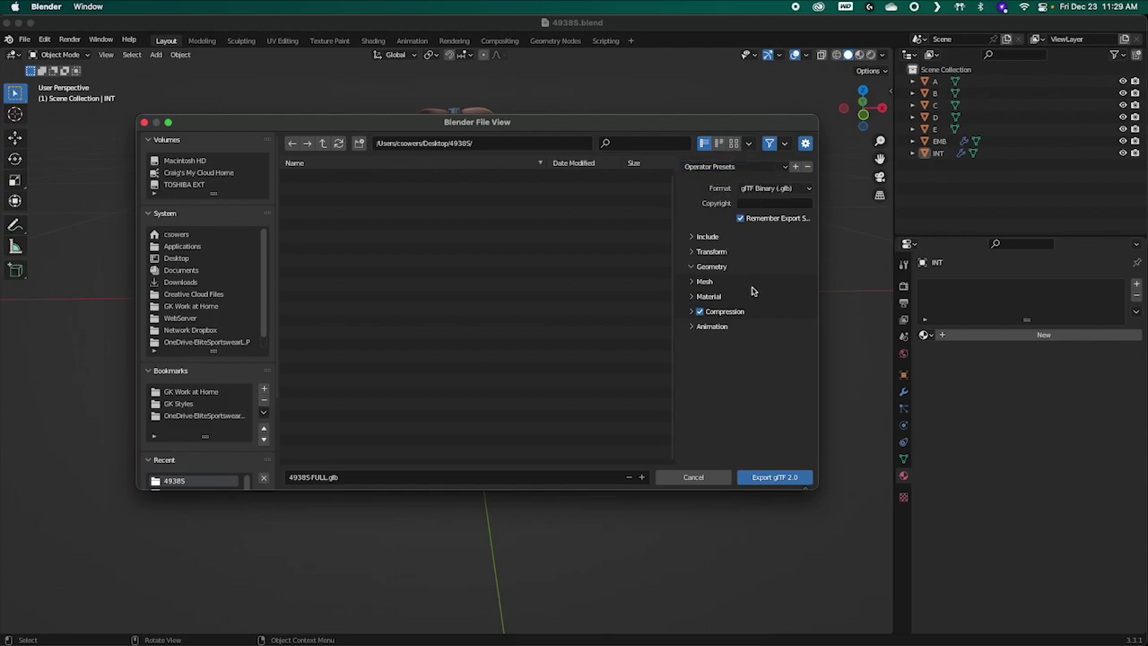
# Step: Export the leotard model as 4938S-FULL.glb into the 4938S folder
pyautogui.click(776, 252)
pyautogui.click(703, 254)
pyautogui.click(766, 477)
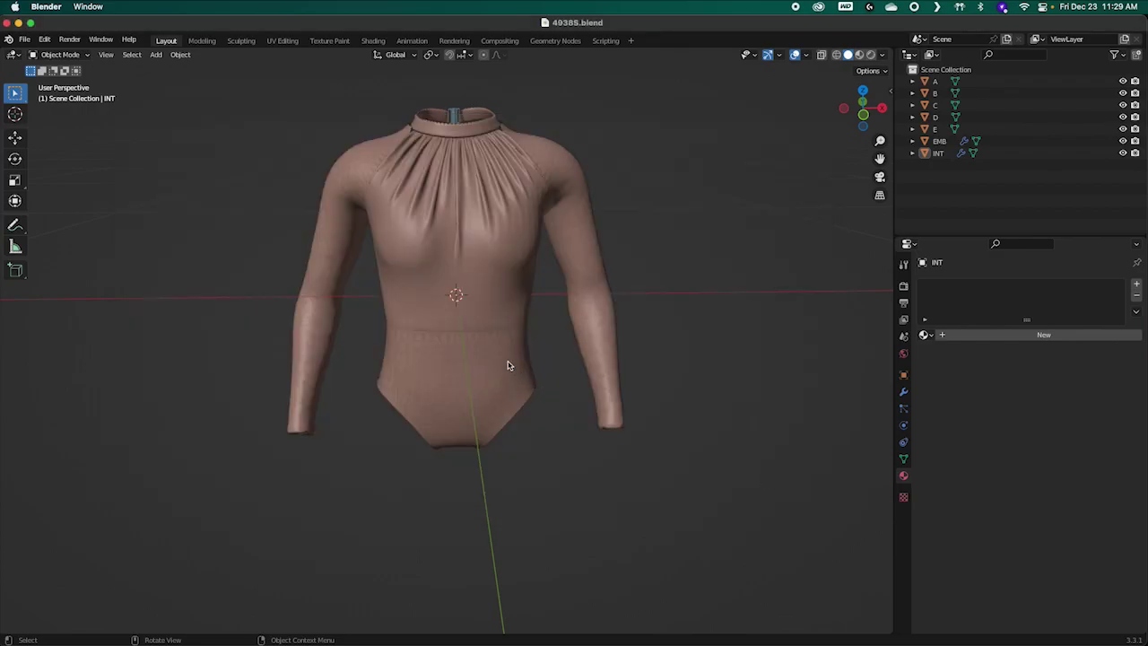
# Step: Save the 4938S blend file and minimize its window
pyautogui.click(22, 42)
pyautogui.click(45, 122)
pyautogui.click(18, 23)
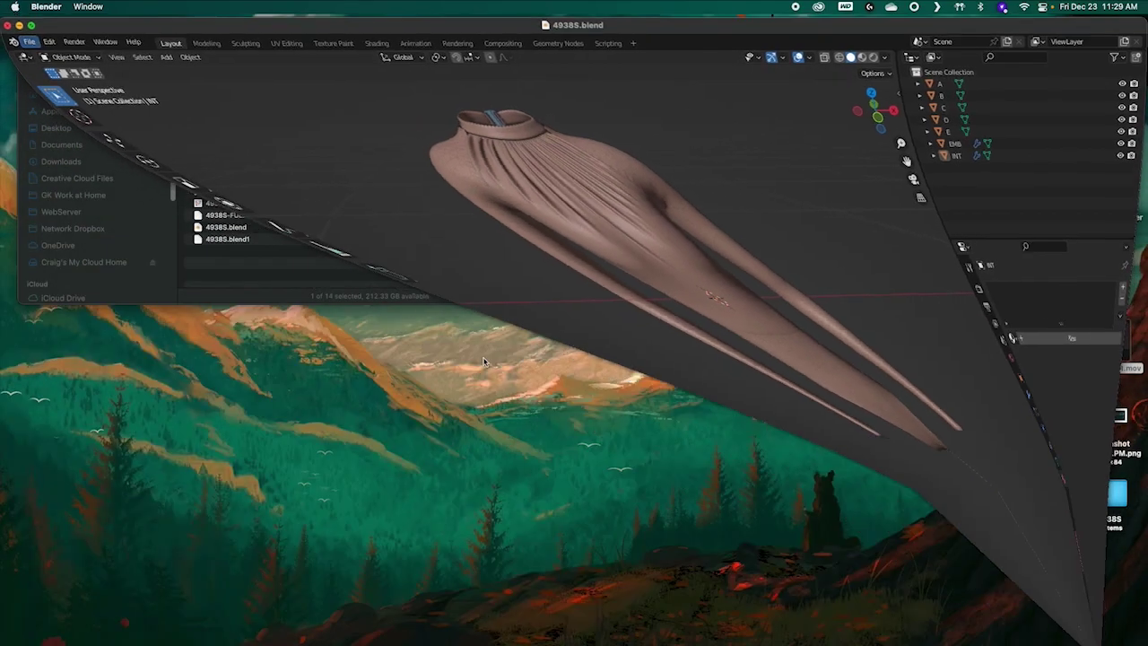
# Step: In the 4938S folder in Finder, select 4938S-FULL.glb and check it in Quick Look
pyautogui.click(244, 255)
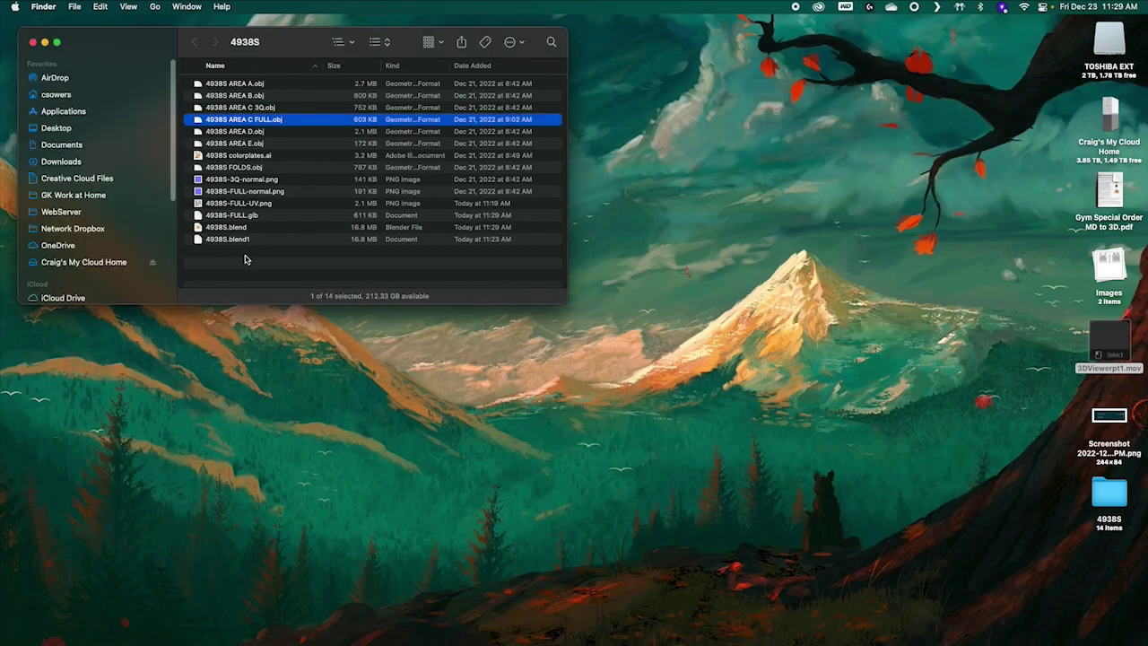
pyautogui.click(240, 216)
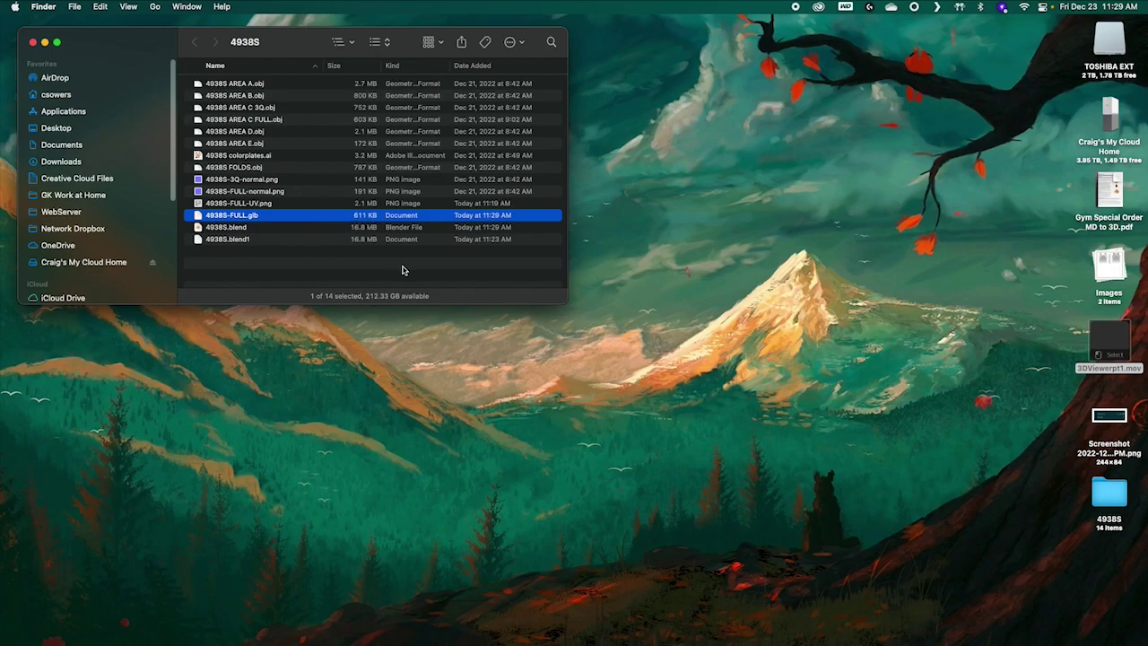
pyautogui.press('space')
pyautogui.press('space')
pyautogui.press('space')
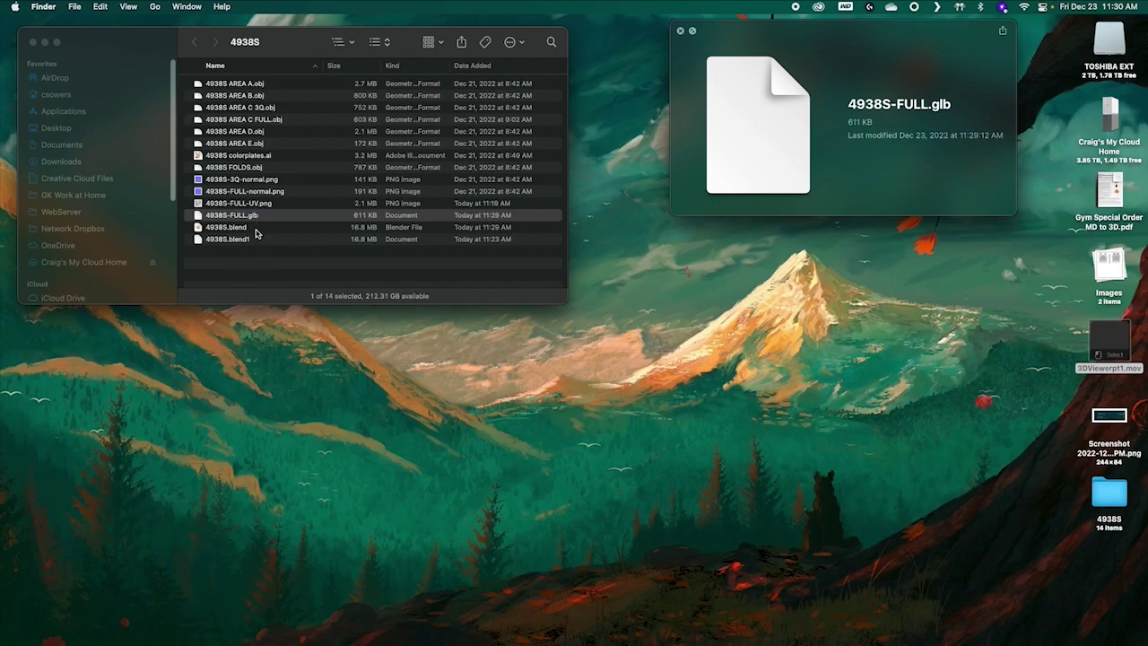
pyautogui.press('space')
# Step: Switch to the Chrome window showing the Elite Sportswear 3D Viewer Test page
pyautogui.moveTo(99, 627)
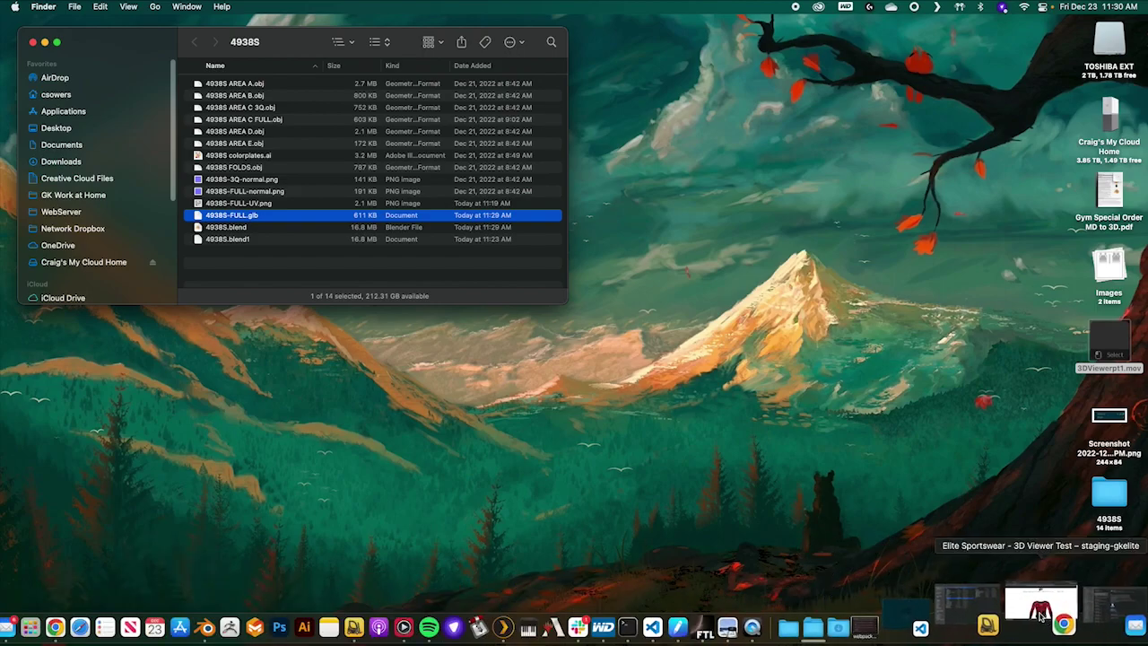
pyautogui.click(1037, 617)
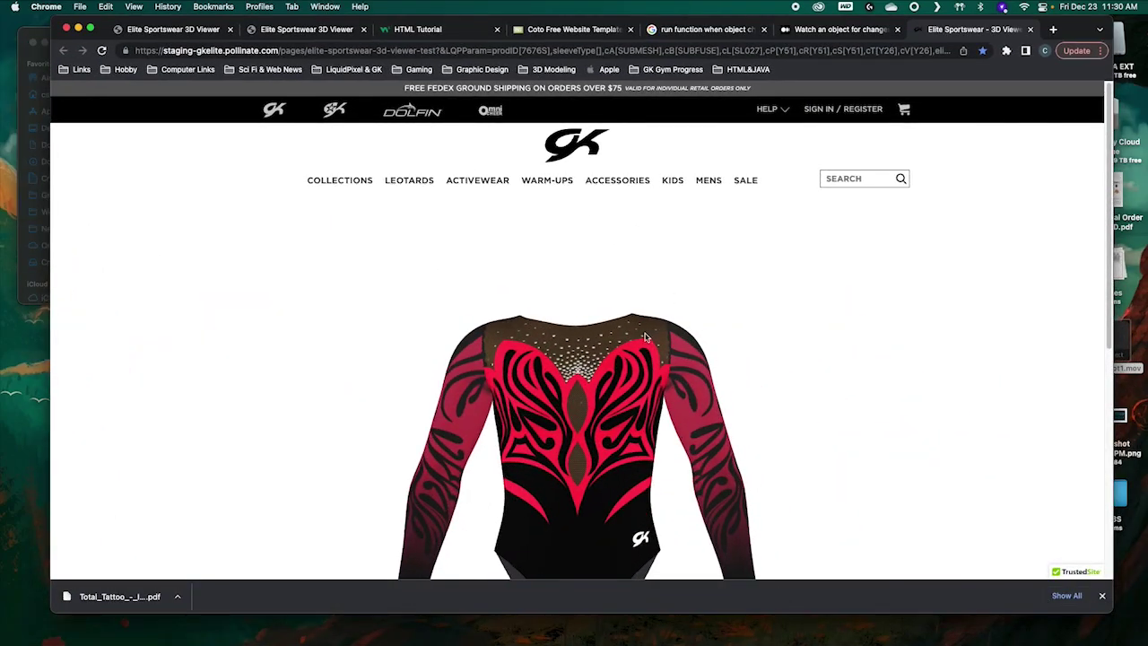
# Step: Search Google for GLTF viewer in a new browser tab and open the gltf-viewer.donmccurdy.com site
pyautogui.moveTo(707, 510); pyautogui.dragTo(638, 340)
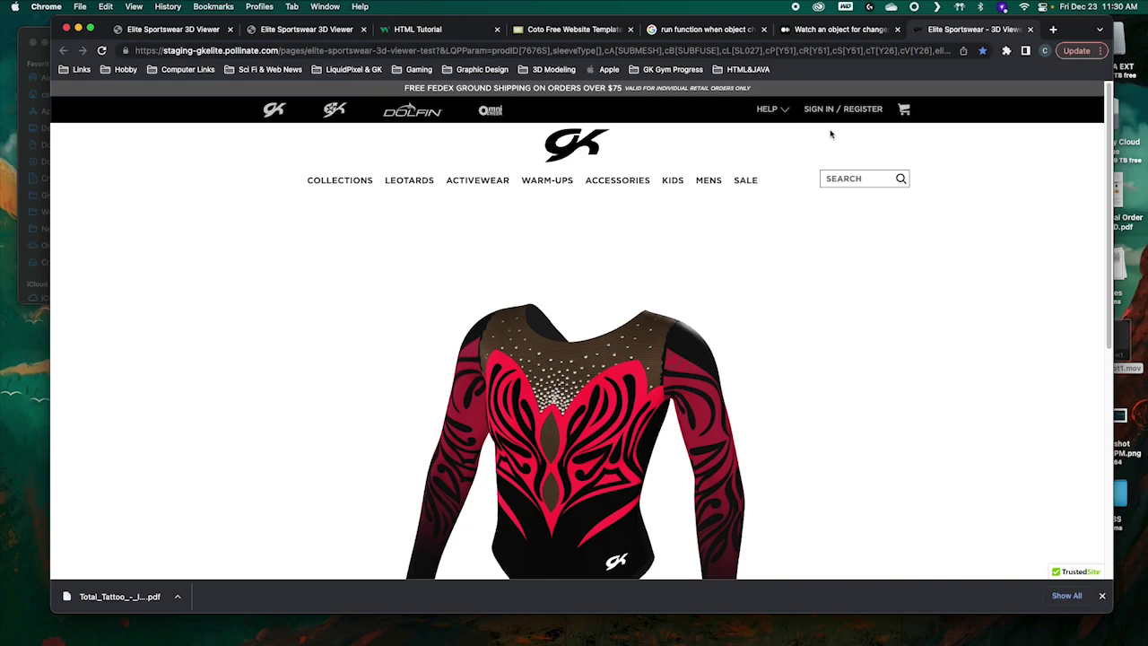
pyautogui.click(1052, 29)
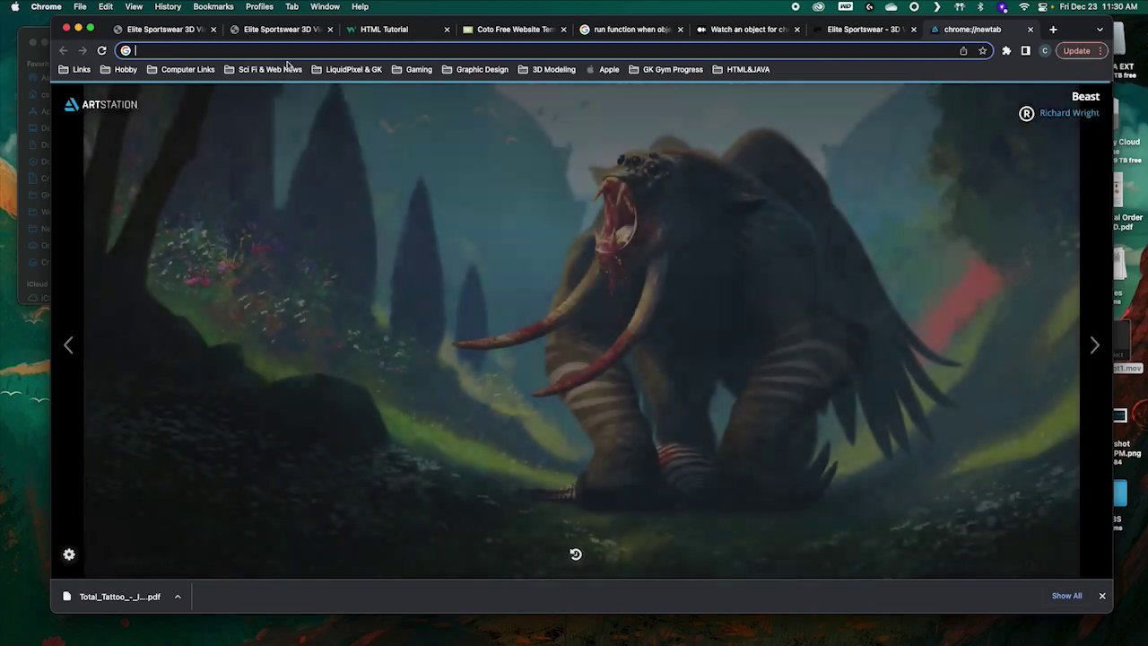
pyautogui.click(279, 52)
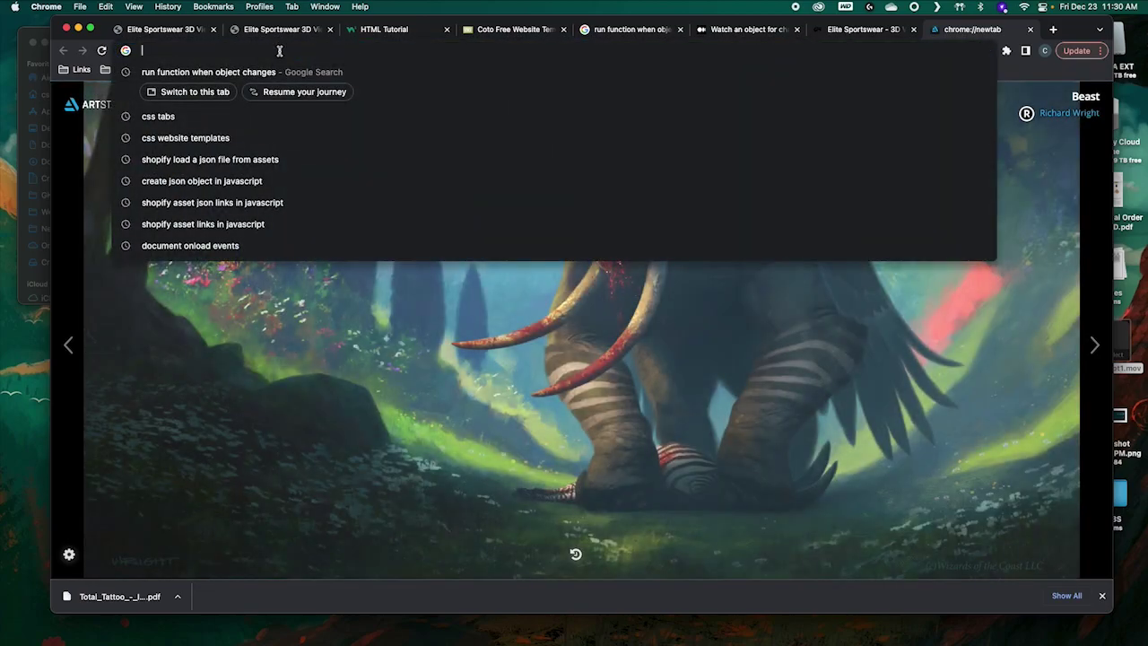
pyautogui.write('G')
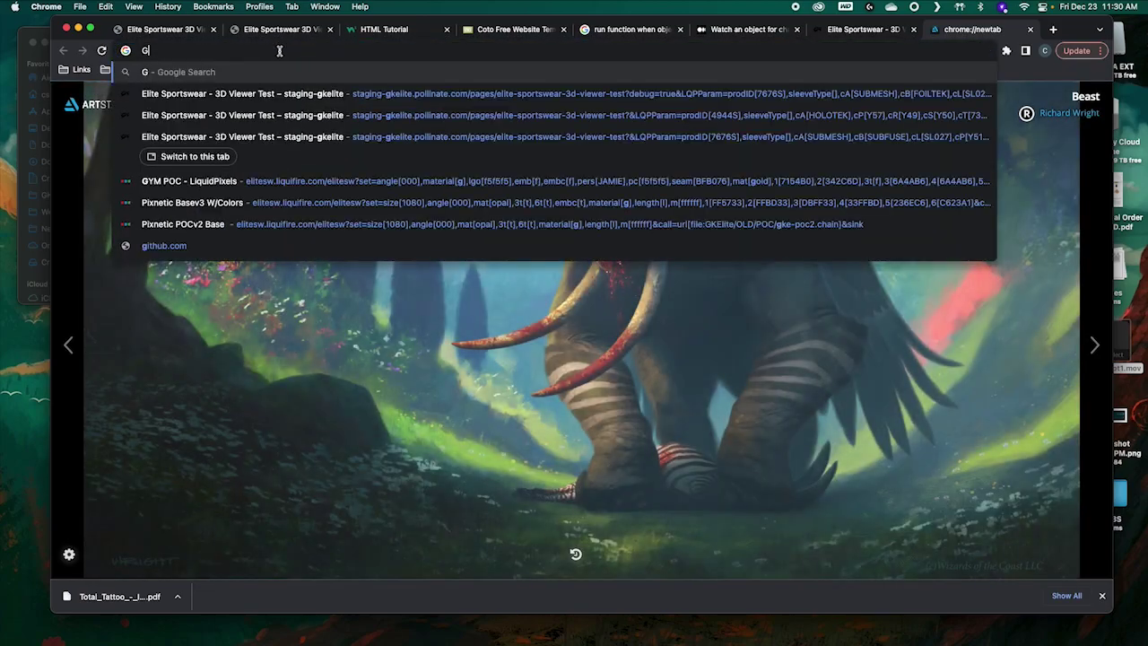
pyautogui.write('LTF viewer')
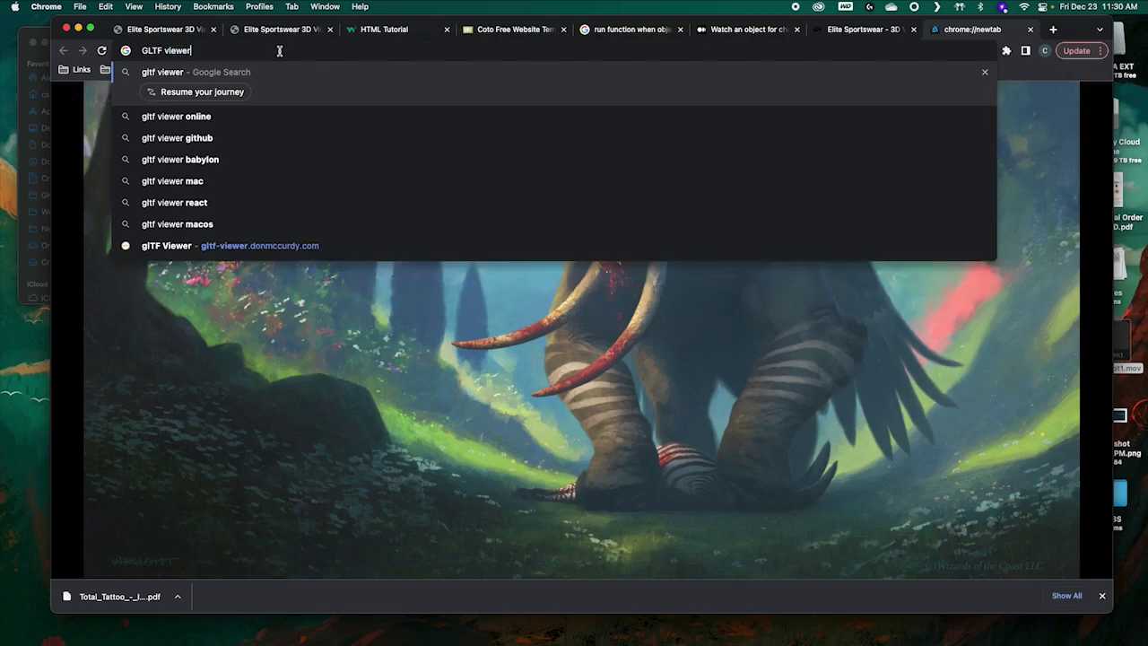
pyautogui.press('Return')
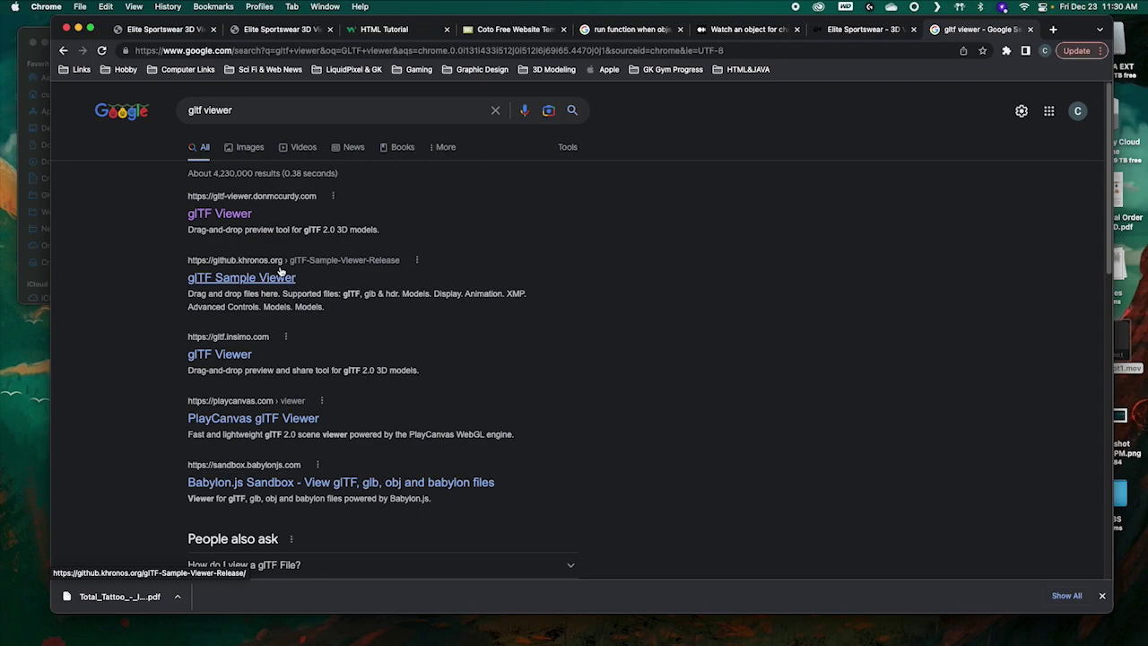
pyautogui.click(222, 216)
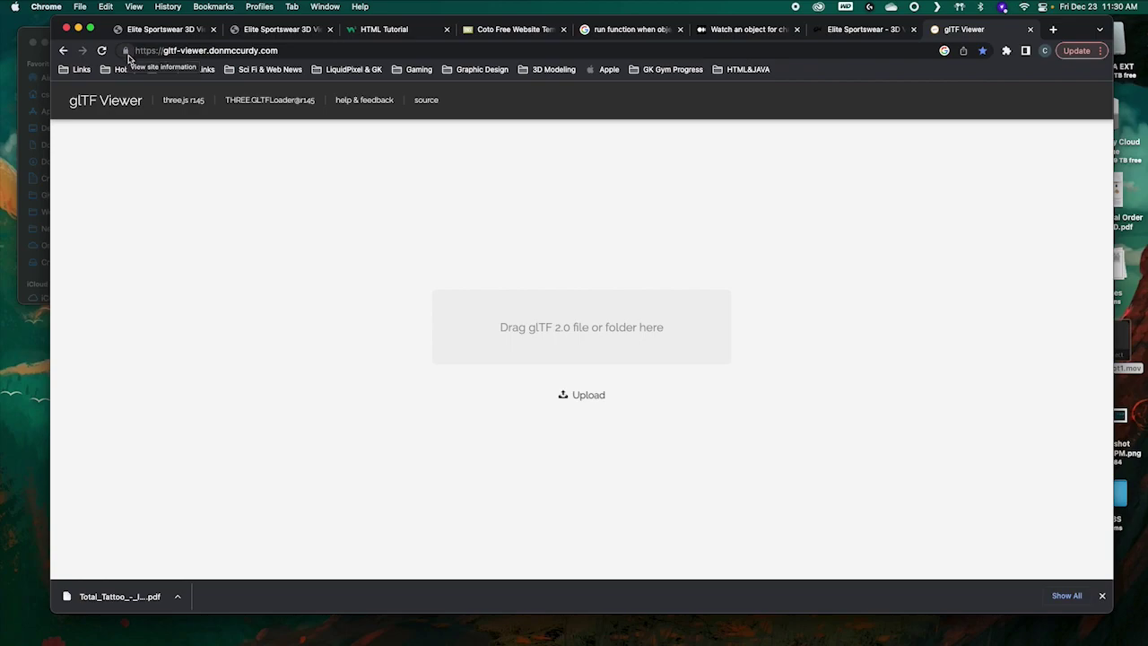
# Step: Load 4938S-FULL.glb from the 4938S Finder folder into the glTF Viewer and inspect the leotard from different angles
pyautogui.click(32, 34)
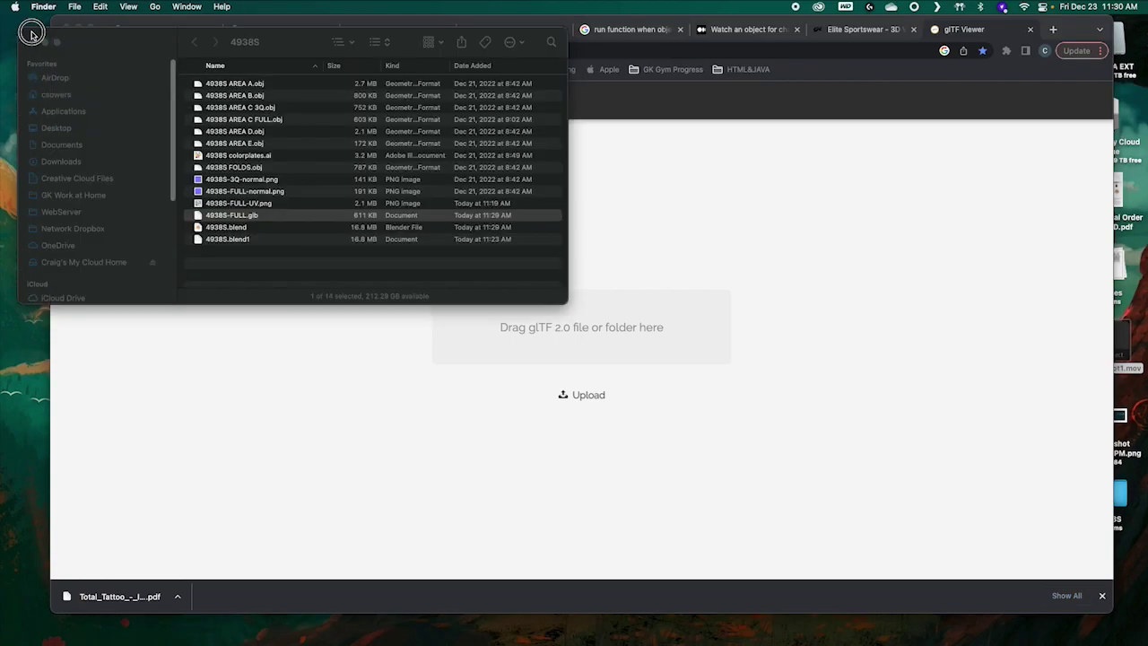
pyautogui.moveTo(224, 224); pyautogui.dragTo(655, 359)
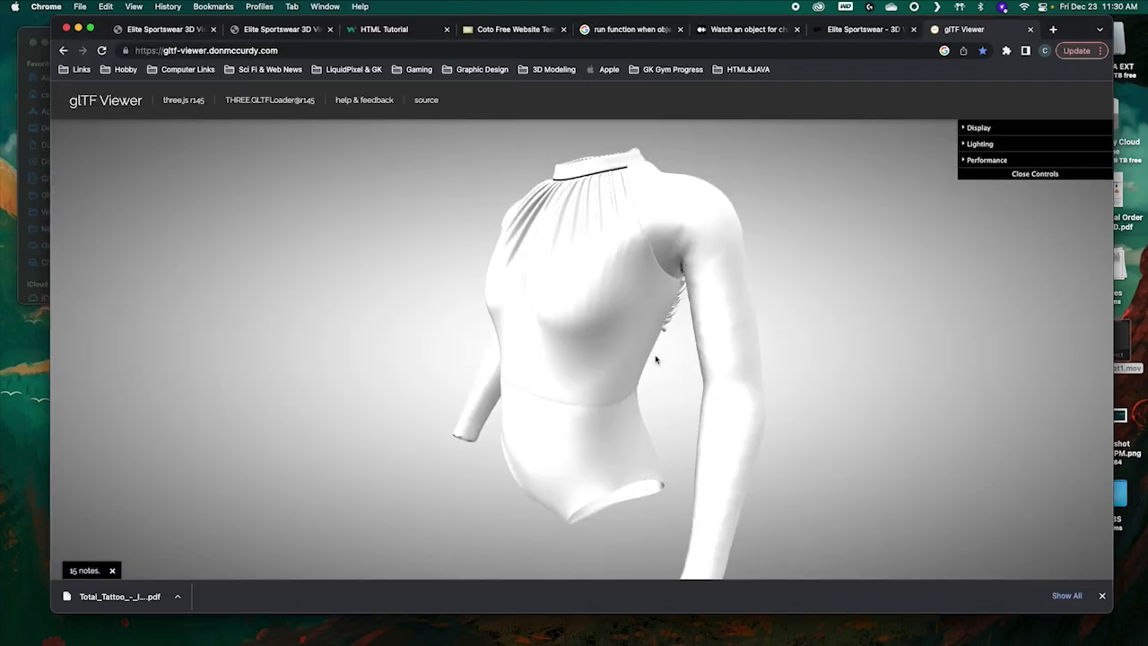
pyautogui.moveTo(610, 341); pyautogui.dragTo(637, 349)
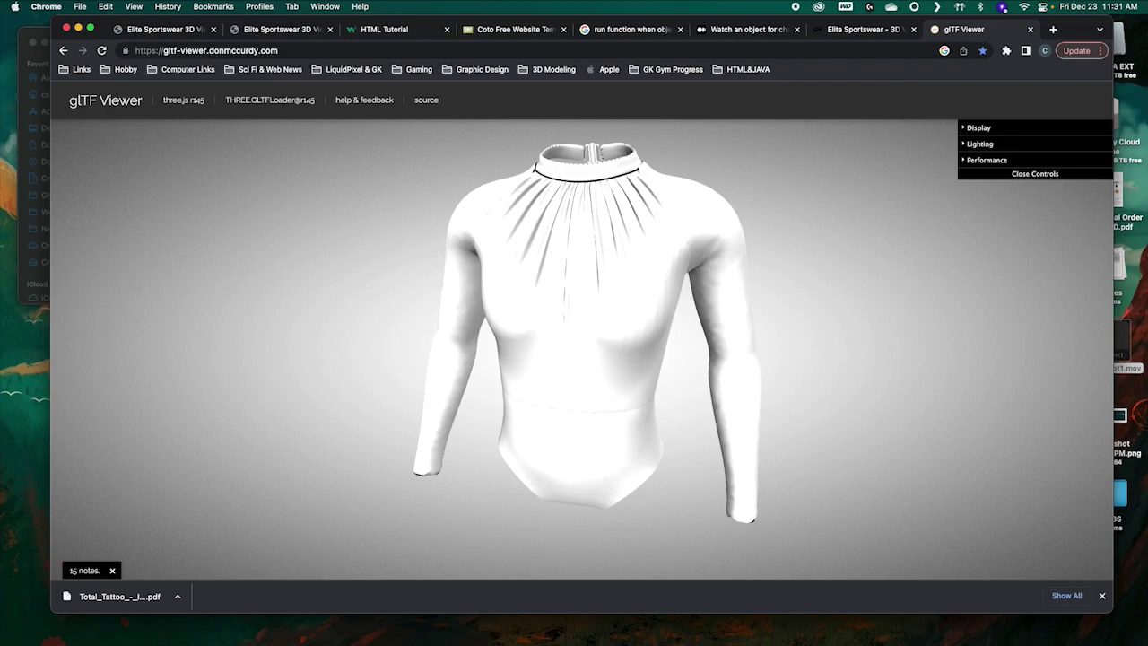
pyautogui.moveTo(643, 248); pyautogui.dragTo(690, 241)
# Step: Expand the viewer's performance and lighting settings and set the direct light color to 0xa86b6b
pyautogui.click(967, 159)
pyautogui.click(966, 145)
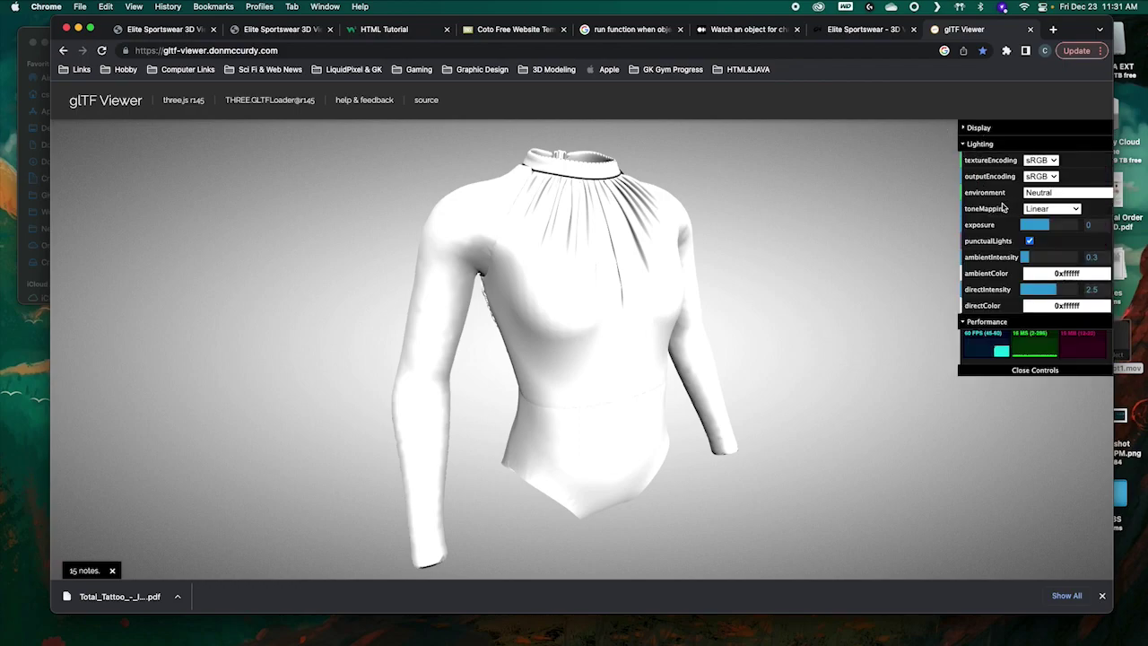
pyautogui.moveTo(1026, 321)
pyautogui.moveTo(1049, 323)
pyautogui.mouseDown()
pyautogui.moveTo(1030, 357)
pyautogui.moveTo(1040, 334)
pyautogui.mouseUp()
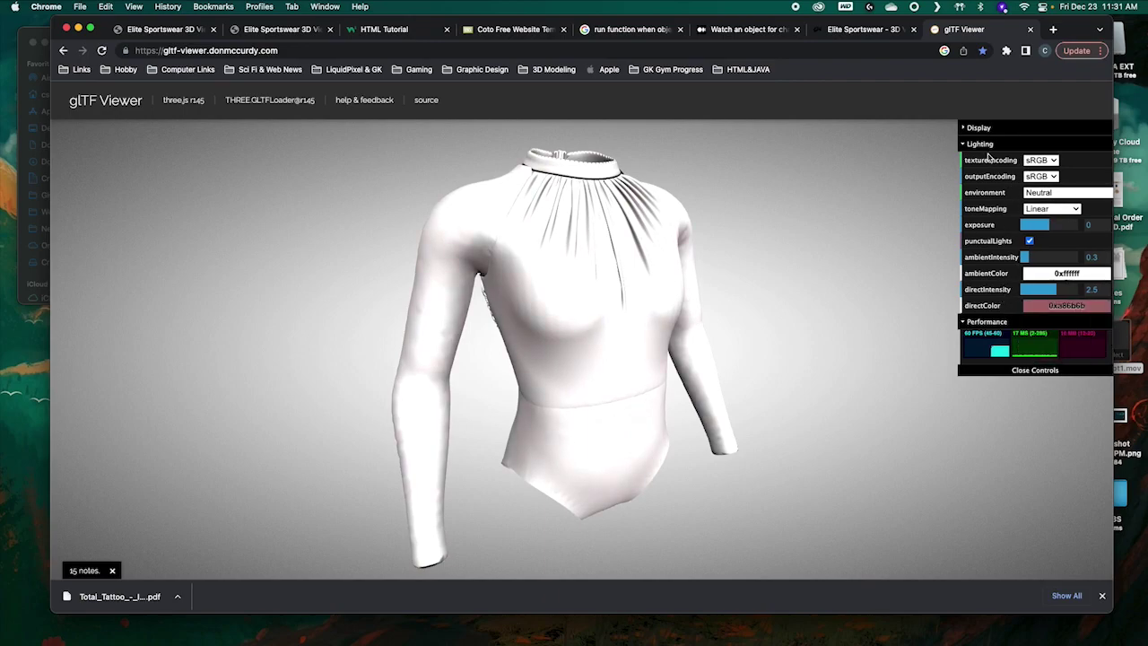
# Step: Expand the display settings and set the first background color, bgColor1, to #e03d3d
pyautogui.click(974, 130)
pyautogui.moveTo(1029, 260)
pyautogui.moveTo(1056, 240)
pyautogui.moveTo(1044, 273); pyautogui.dragTo(1067, 257)
# Step: Inspect the leotard's mesh with wireframe display enabled, and return the model to solid shading
pyautogui.moveTo(603, 358); pyautogui.dragTo(573, 356)
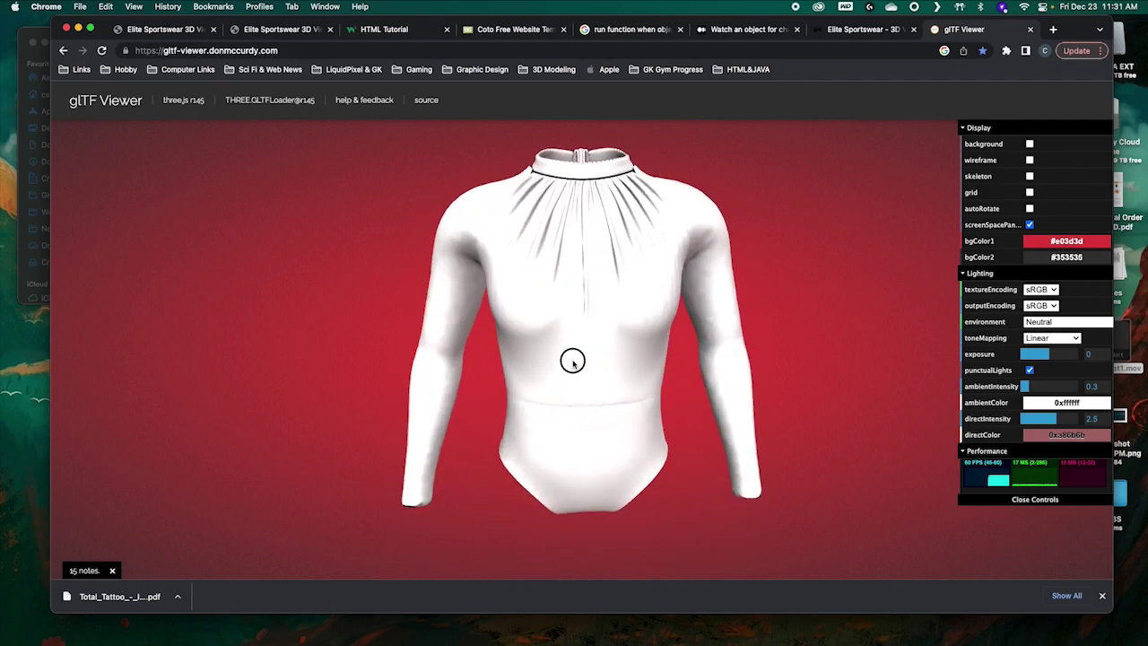
pyautogui.click(1029, 159)
pyautogui.moveTo(604, 355); pyautogui.dragTo(932, 310)
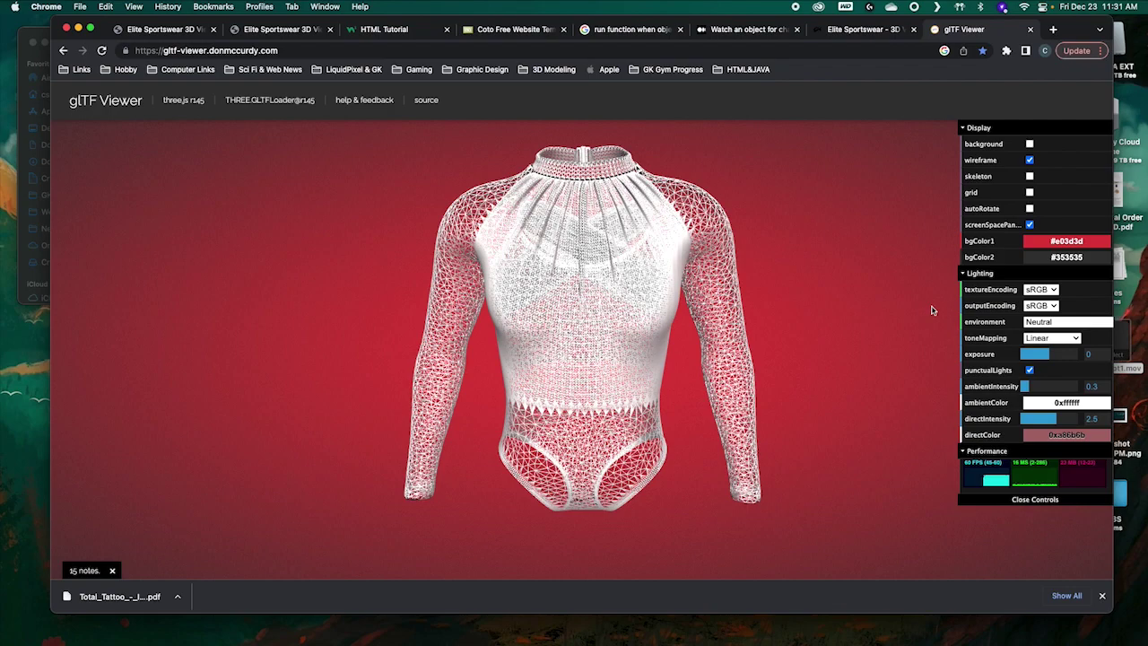
pyautogui.click(1030, 160)
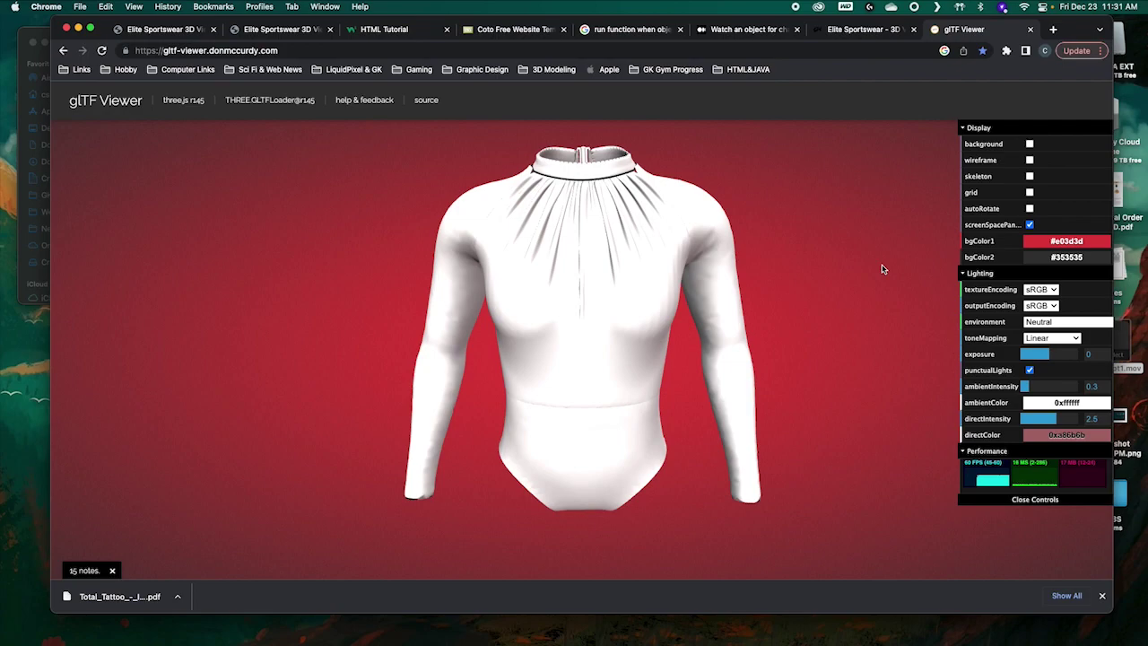
# Step: Examine the solid-shaded leotard from the front, sides and back in the glTF Viewer
pyautogui.moveTo(655, 278); pyautogui.dragTo(278, 250)
pyautogui.moveTo(563, 280); pyautogui.dragTo(469, 269)
pyautogui.moveTo(569, 318); pyautogui.dragTo(596, 303)
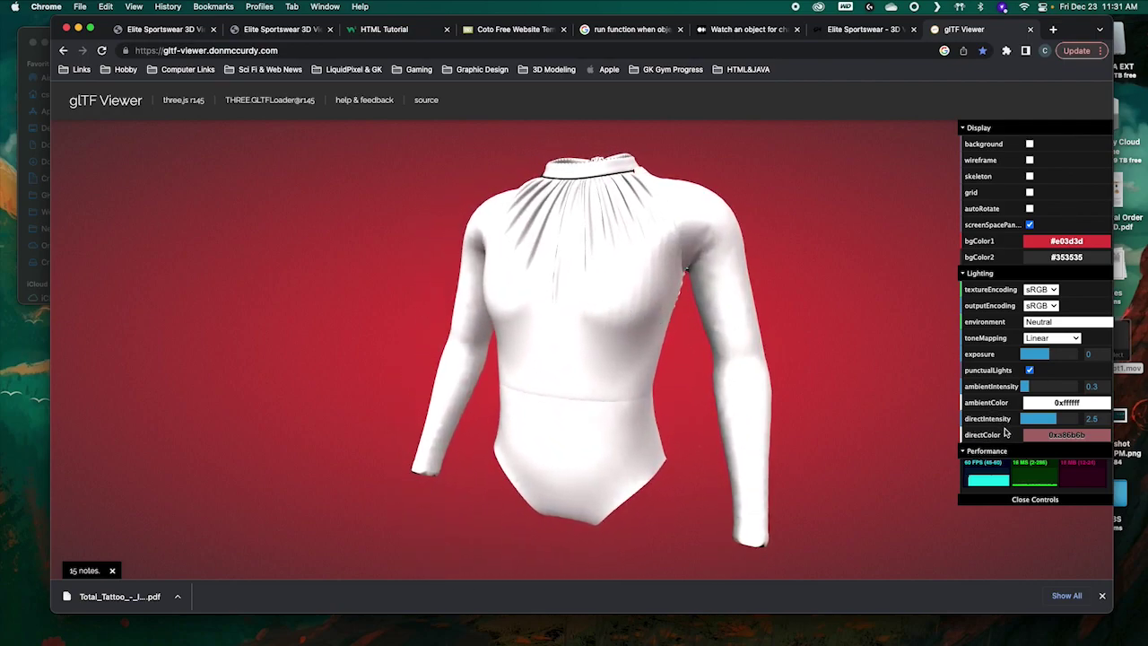
pyautogui.moveTo(696, 235); pyautogui.dragTo(661, 256)
pyautogui.moveTo(717, 285); pyautogui.dragTo(556, 269)
pyautogui.moveTo(437, 292); pyautogui.dragTo(665, 273)
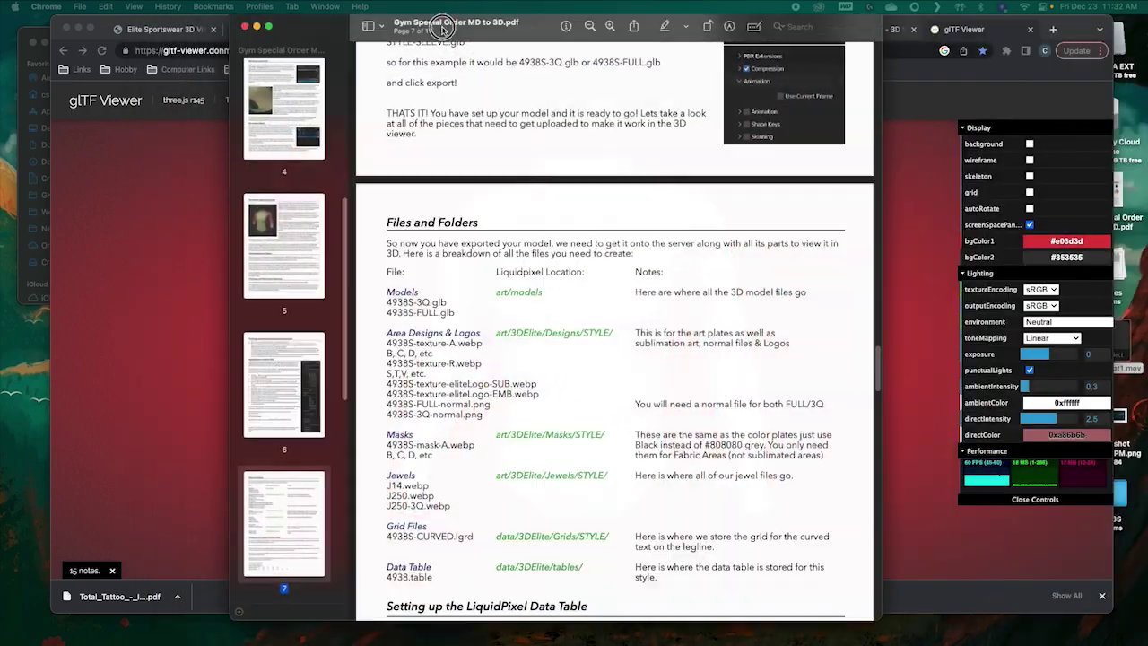
# Step: Switch to Gym Special Order MD to 3D.pdf in Preview and review the model and jewel files under Files and Folders
pyautogui.moveTo(444, 29); pyautogui.dragTo(447, 33)
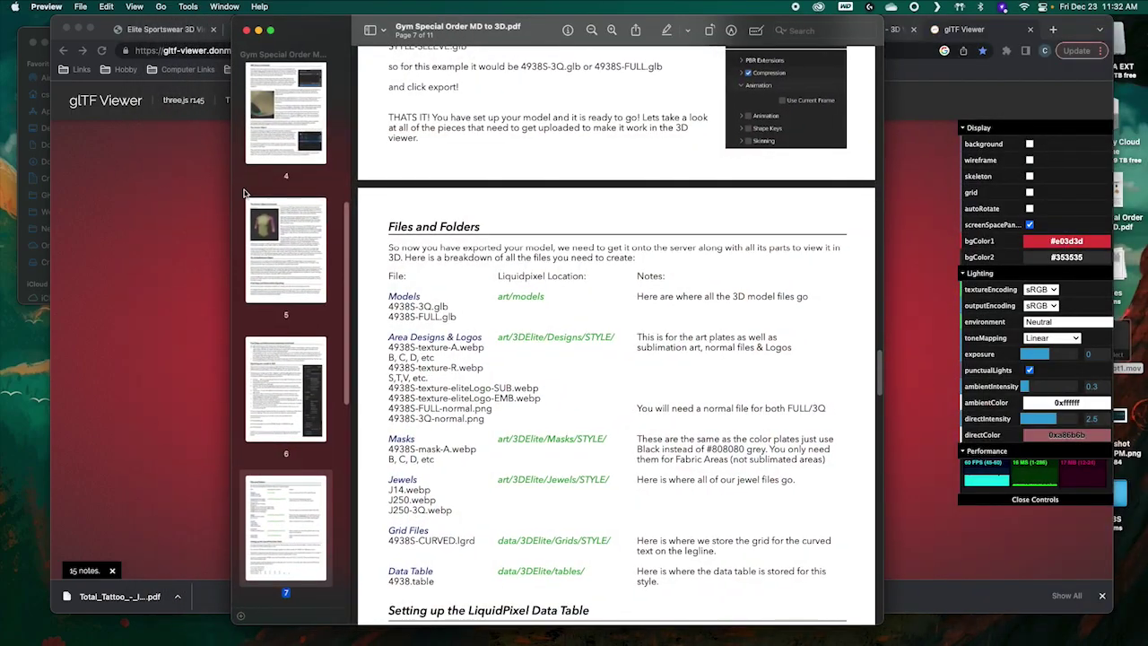
pyautogui.scroll(-3, 584, 344)
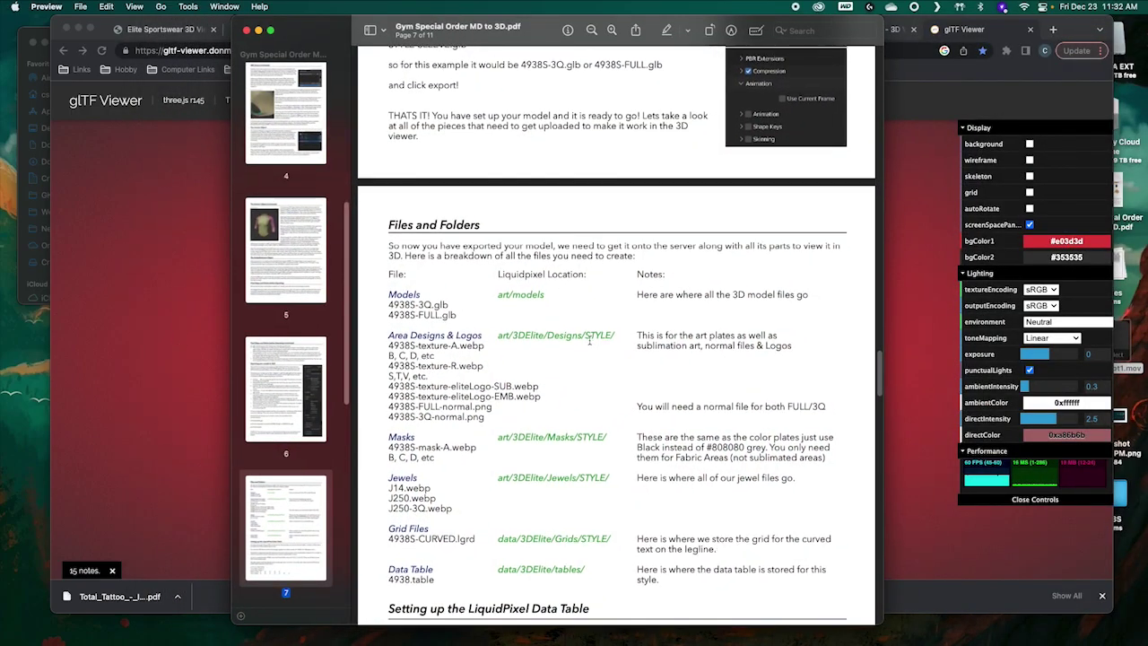
pyautogui.scroll(-3, 588, 338)
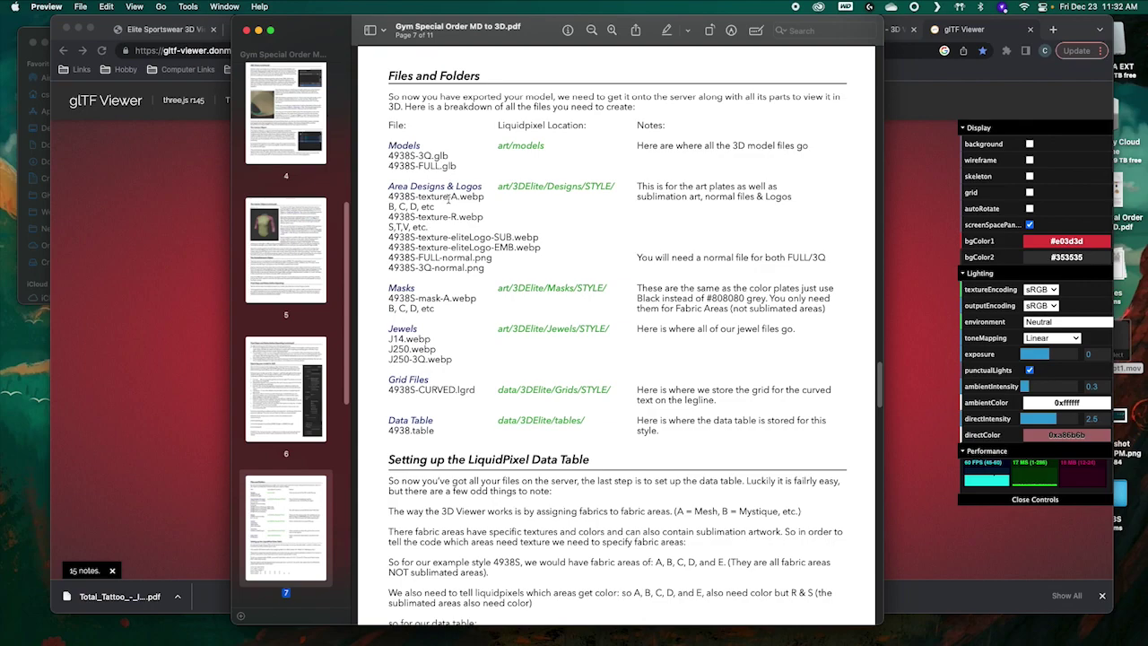
pyautogui.moveTo(388, 135); pyautogui.dragTo(686, 419)
pyautogui.click(678, 438)
pyautogui.moveTo(387, 152); pyautogui.dragTo(457, 166)
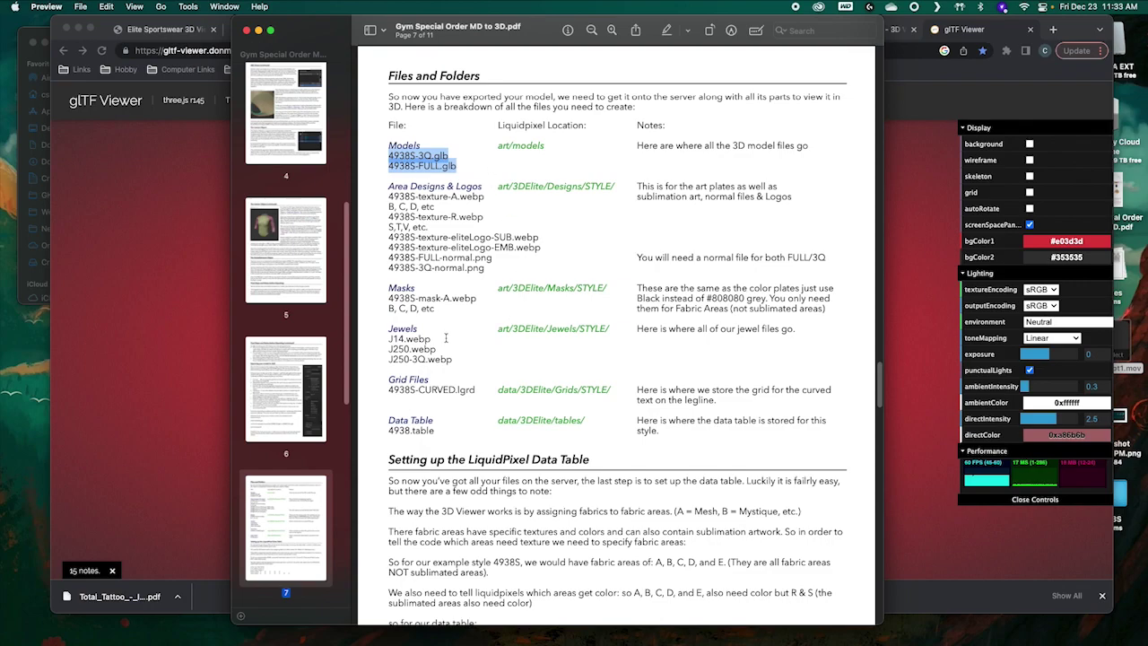
pyautogui.moveTo(389, 339); pyautogui.dragTo(452, 359)
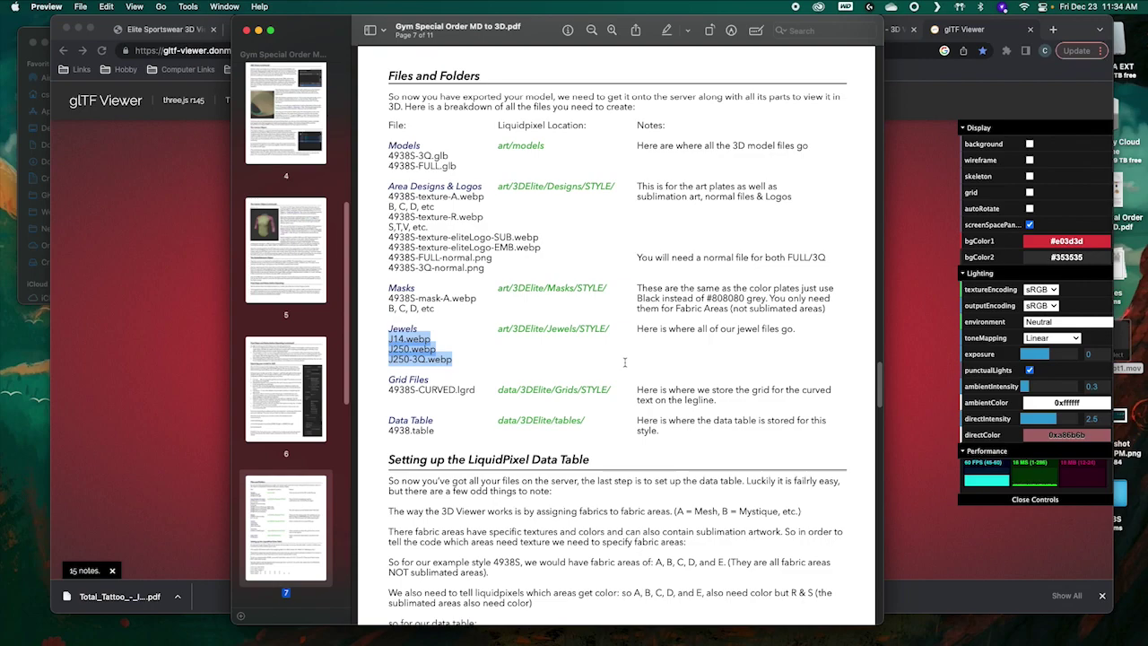
# Step: Check 4938S-3Q-normal.png and 4938S-FULL-normal.png in Quick Look from the 4938S Finder folder
pyautogui.click(24, 287)
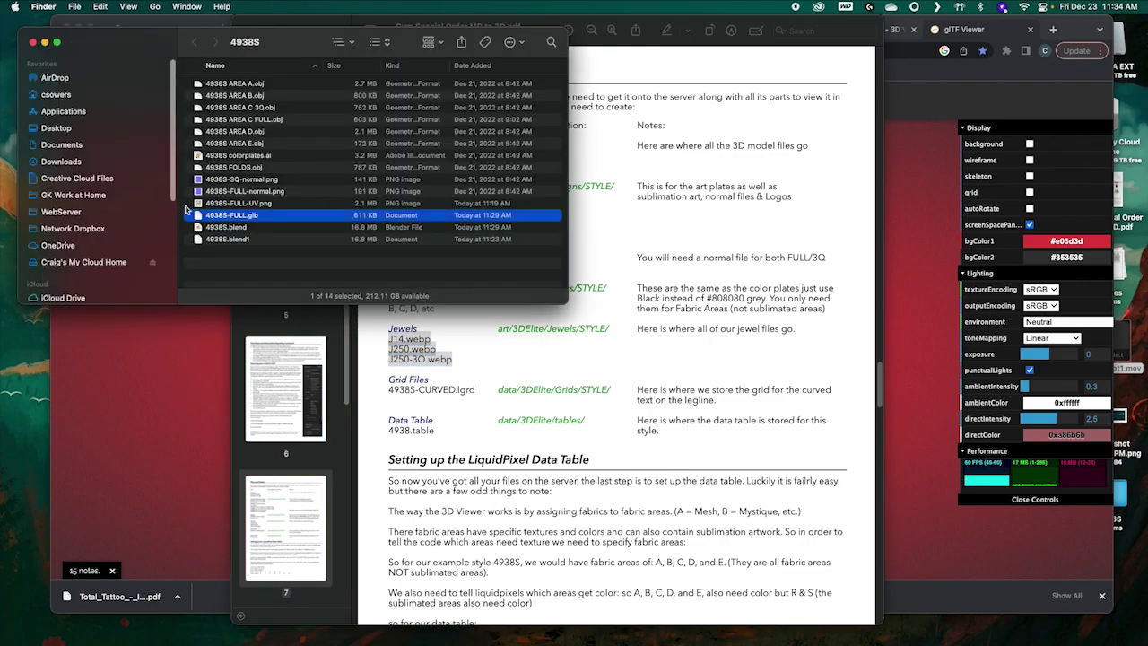
pyautogui.click(248, 179)
pyautogui.press('space')
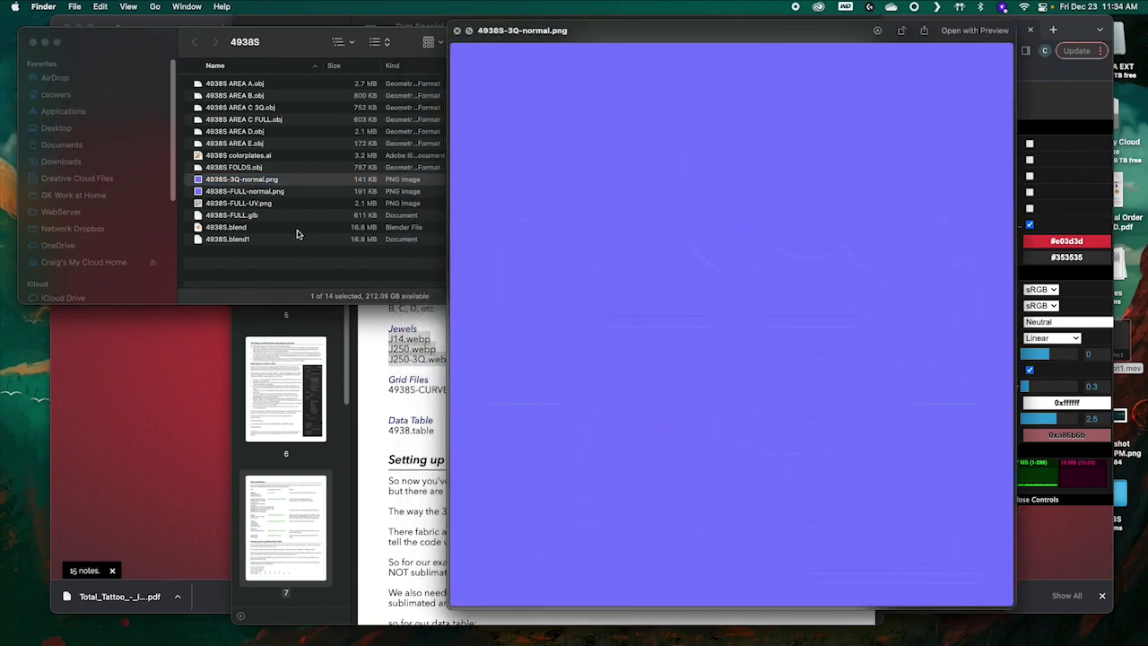
pyautogui.click(255, 192)
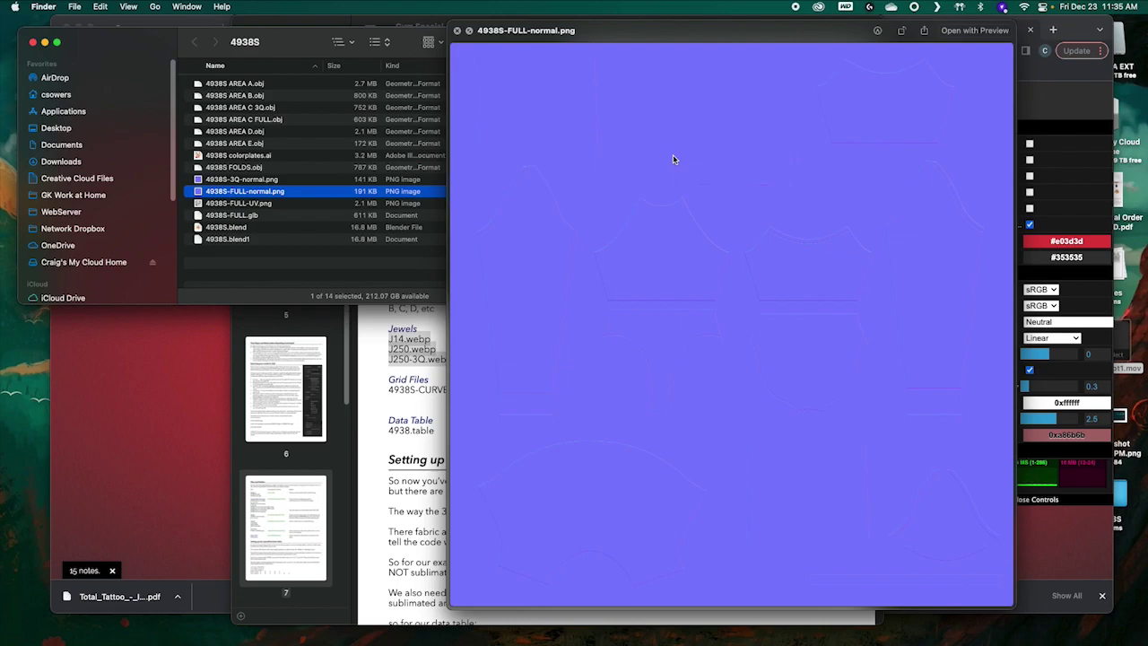
pyautogui.press('space')
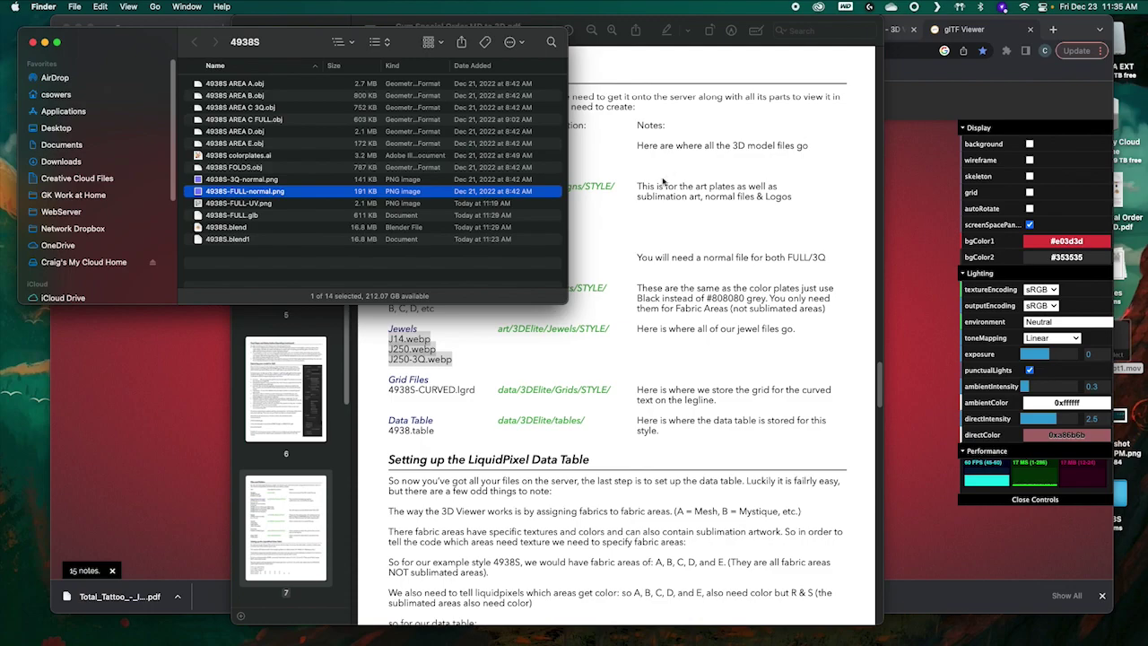
# Step: Return to the PDF and review the 4938S-FULL-normal.png, Masks and Data Table entries under Files and Folders
pyautogui.click(617, 233)
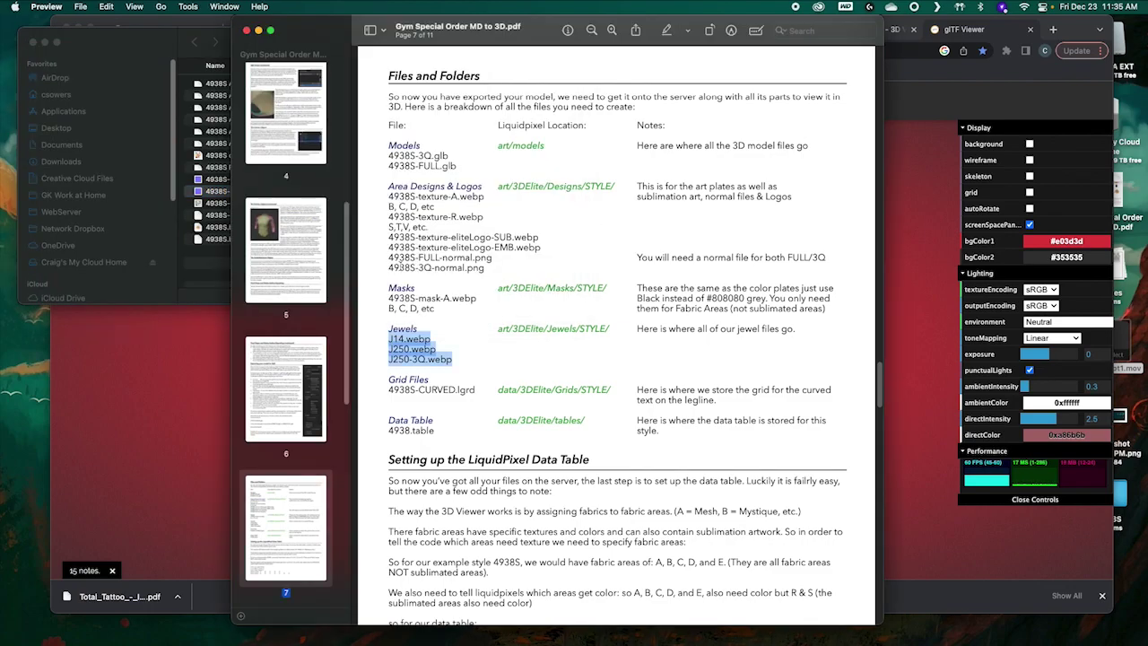
pyautogui.moveTo(388, 258); pyautogui.dragTo(491, 258)
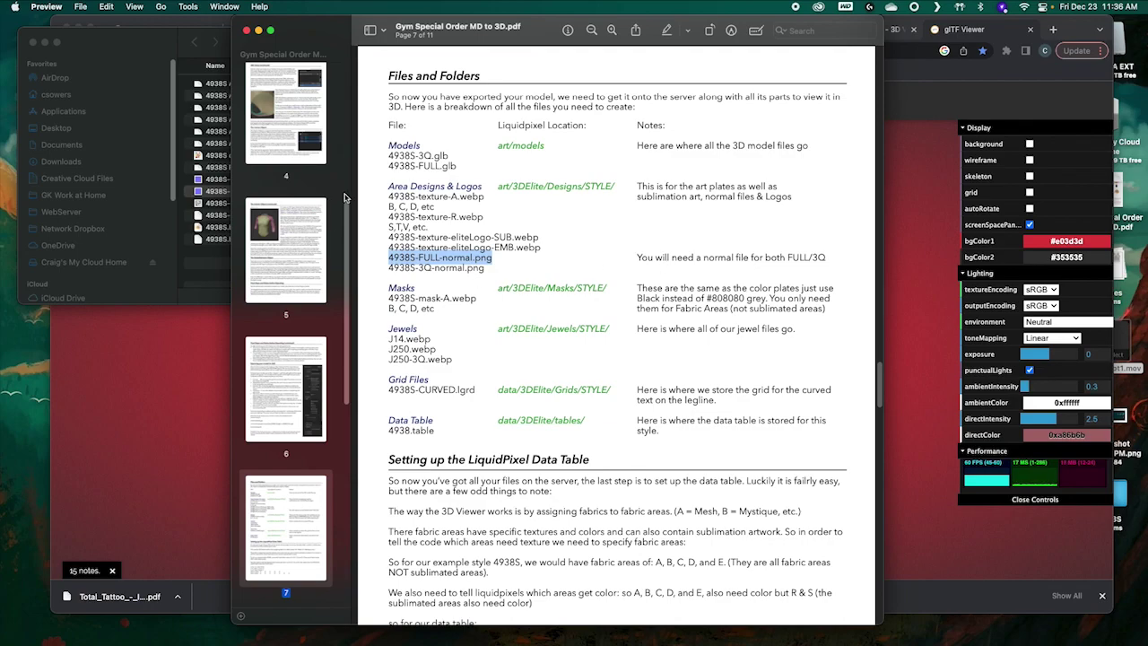
pyautogui.click(593, 257)
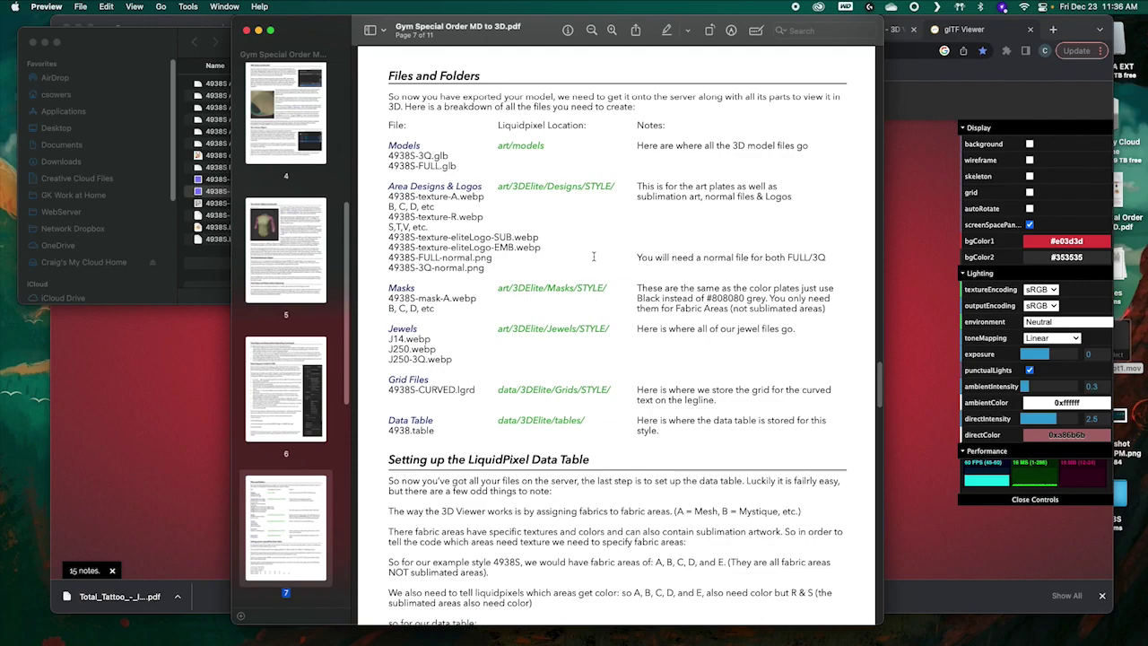
pyautogui.moveTo(386, 287); pyautogui.dragTo(425, 288)
pyautogui.click(440, 308)
pyautogui.scroll(-3, 612, 418)
pyautogui.scroll(-3, 613, 407)
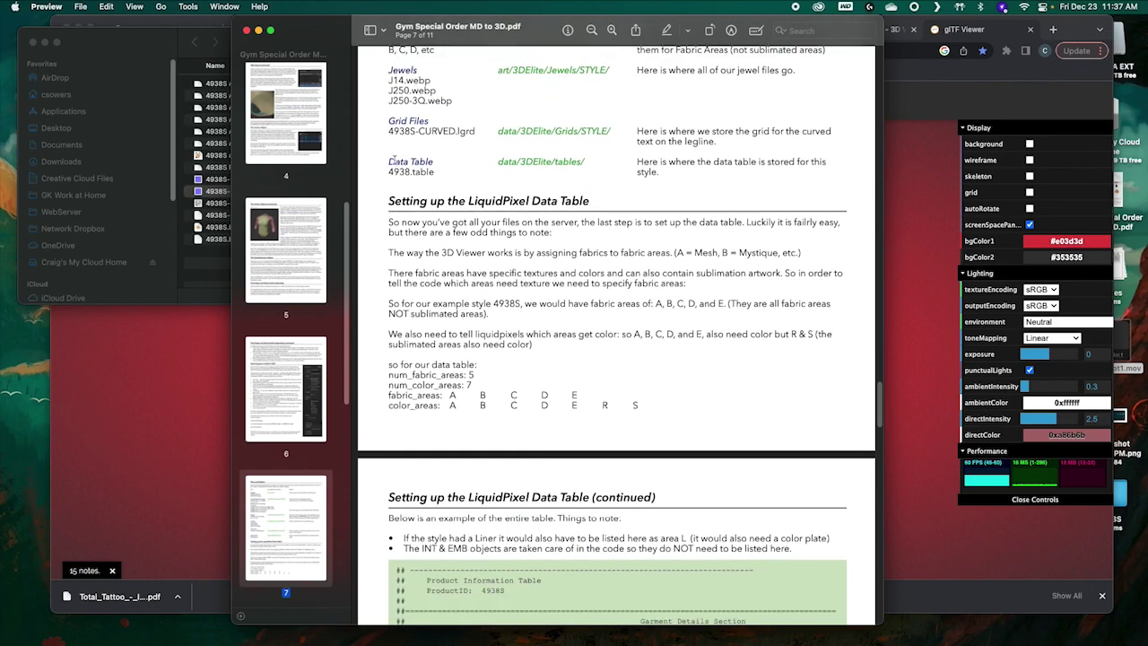
pyautogui.moveTo(389, 162); pyautogui.dragTo(436, 174)
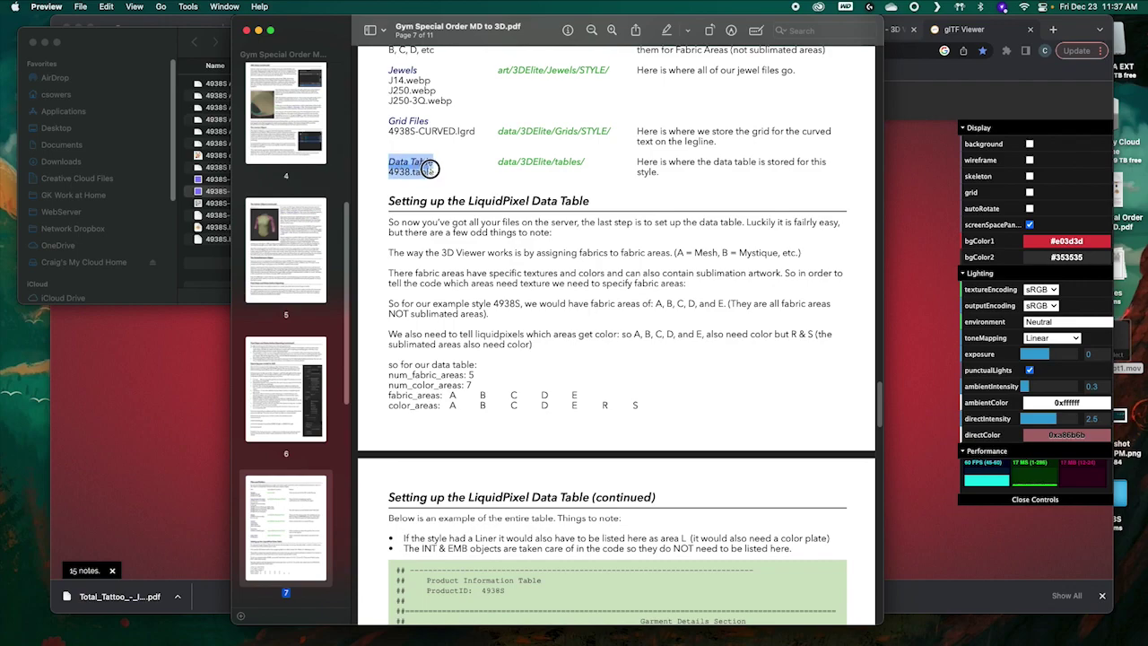
# Step: Read the Setting up the LiquidPixel Data Table section, examining the example table's area lists and FRONT placement information
pyautogui.scroll(-1, 649, 301)
pyautogui.scroll(-2, 649, 301)
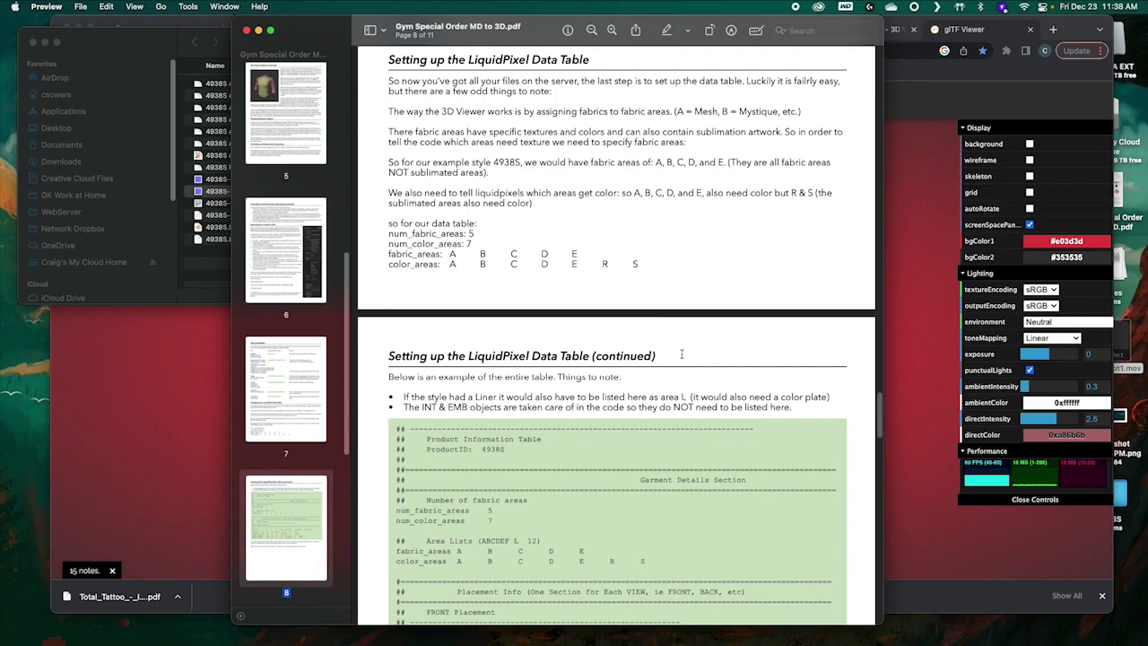
pyautogui.scroll(-10, 681, 352)
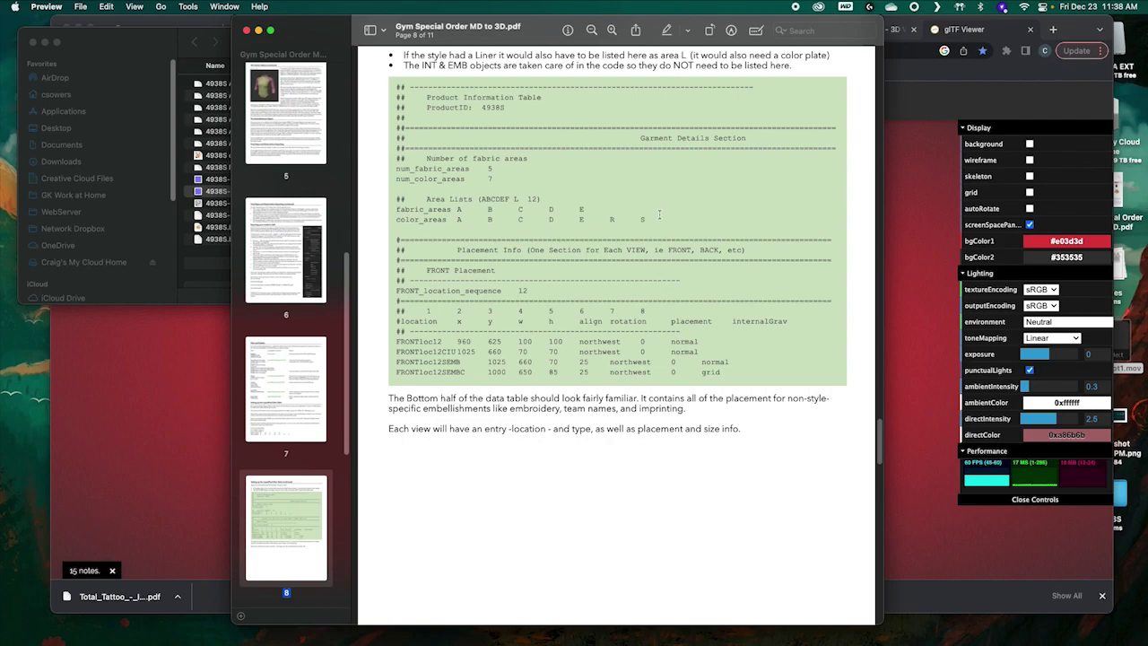
pyautogui.moveTo(399, 240); pyautogui.dragTo(742, 375)
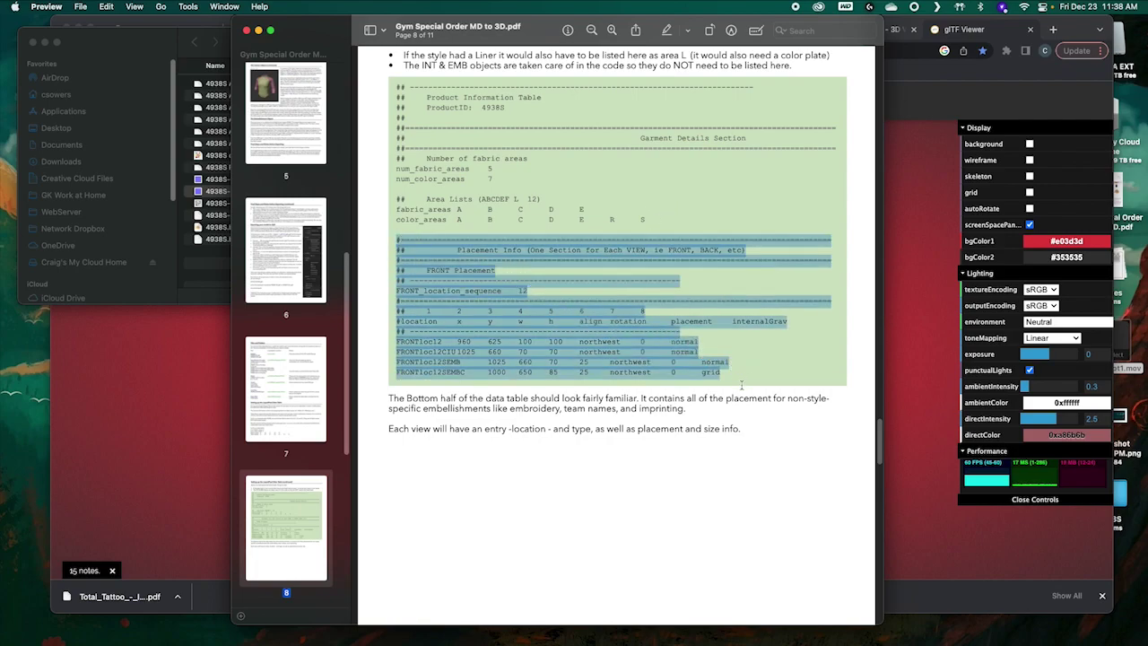
pyautogui.click(688, 253)
pyautogui.scroll(1, 688, 253)
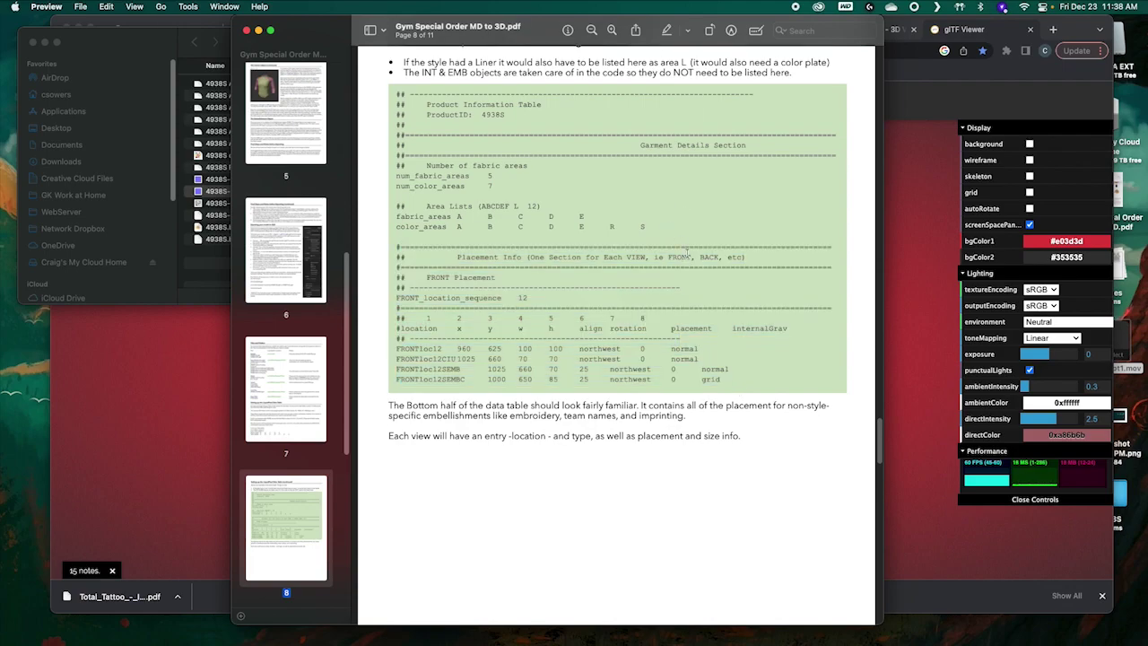
# Step: Review the fabric and color areas in the example data table, and read the Elite 3D Viewer & Special Order Parameters page
pyautogui.moveTo(671, 225); pyautogui.dragTo(380, 180)
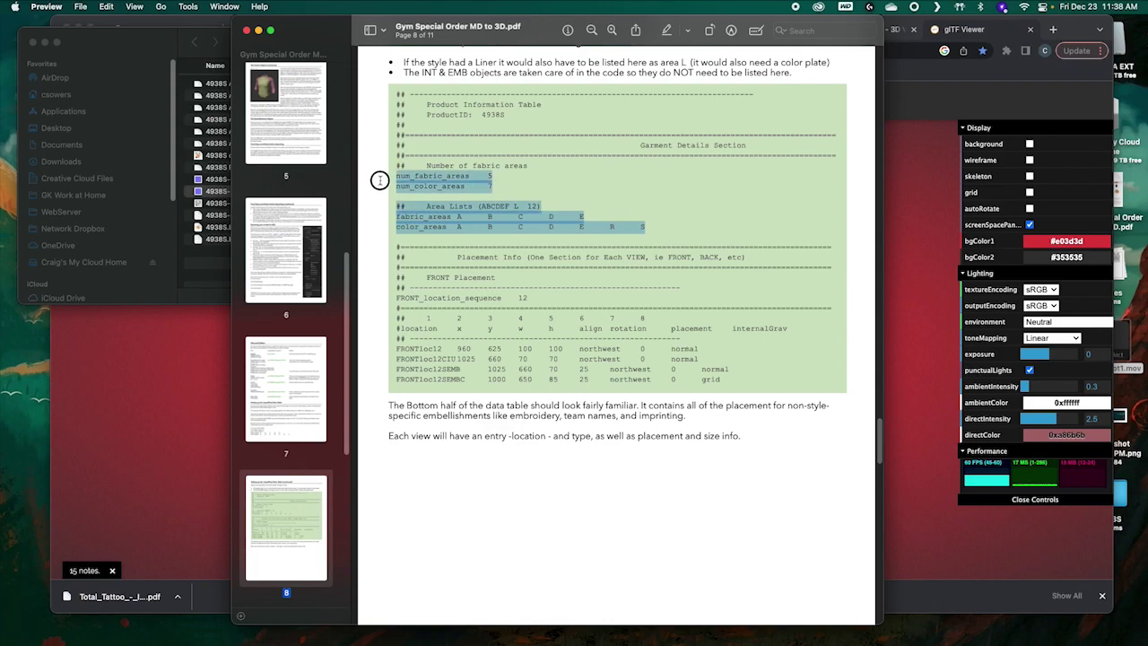
pyautogui.click(587, 185)
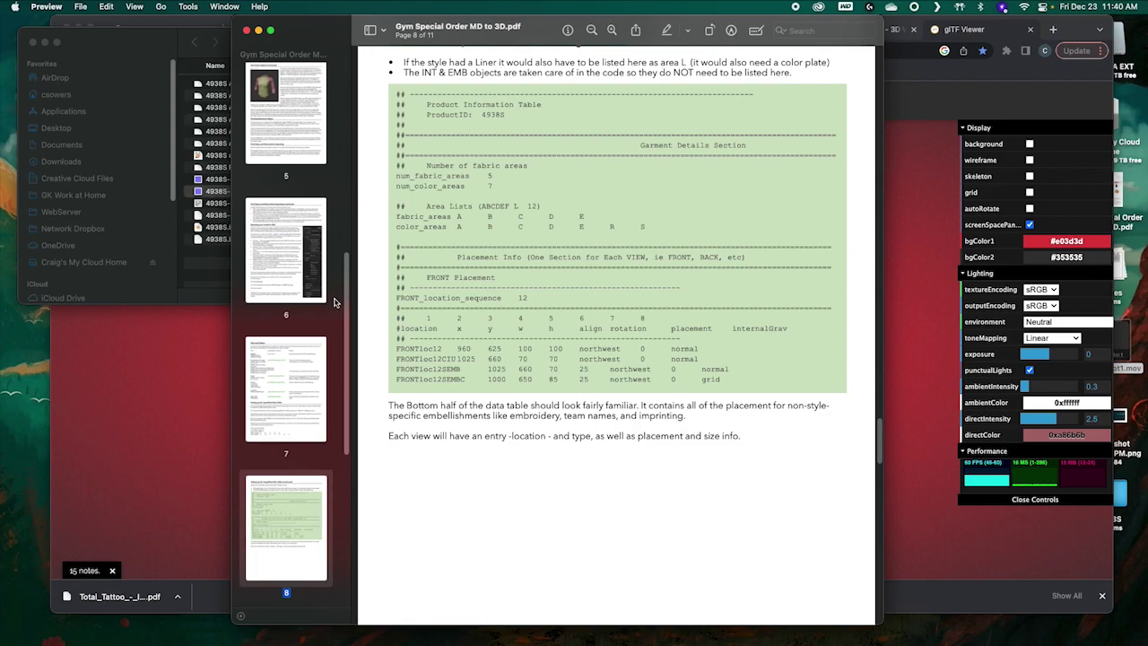
pyautogui.scroll(-5, 334, 303)
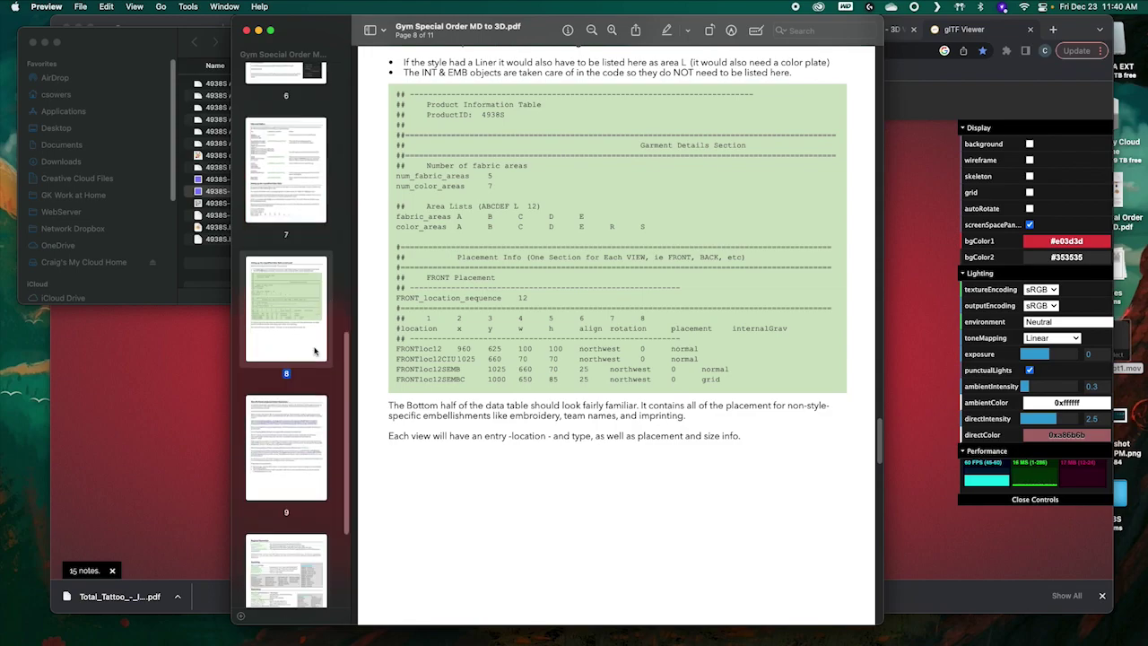
pyautogui.click(309, 436)
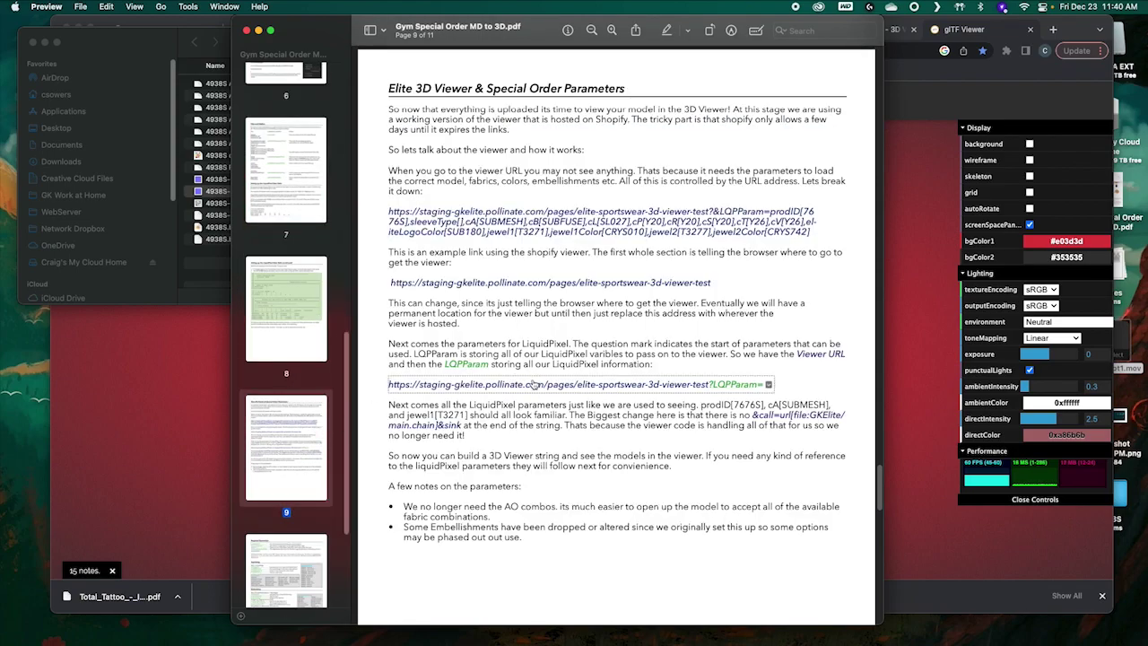
pyautogui.moveTo(385, 84); pyautogui.dragTo(557, 172)
pyautogui.click(630, 148)
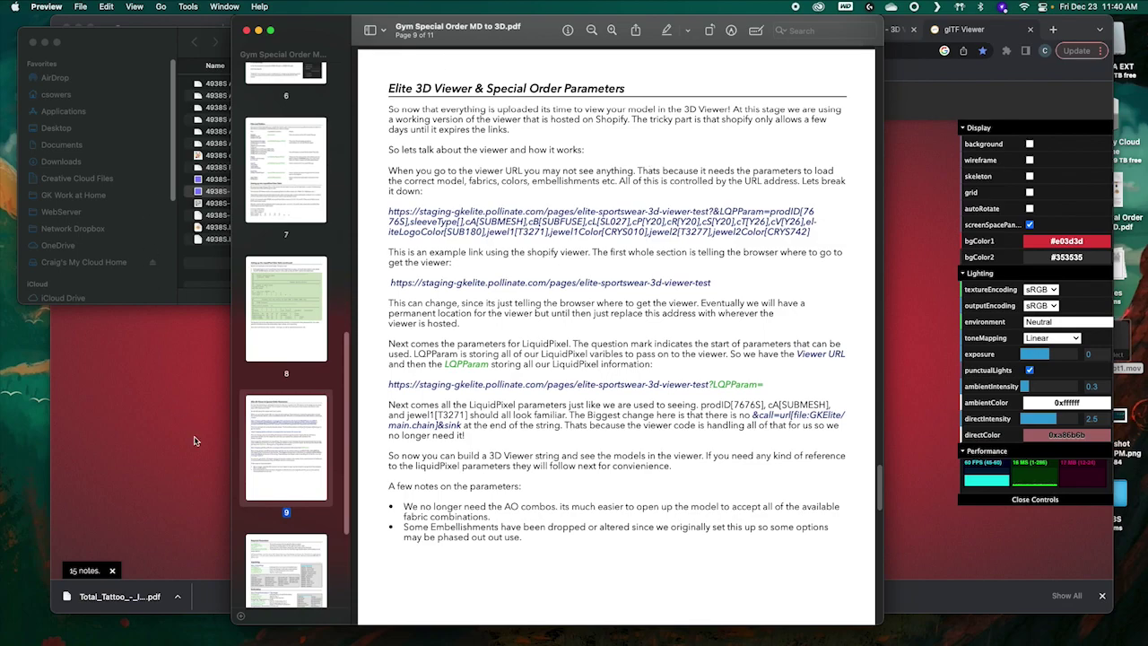
# Step: Examine the parameter reference on pages 10 and 11, covering Required Parameters, Imprinting, Embroidery, Custom (Graphic Image Upload) and Jewels
pyautogui.scroll(-3, 306, 417)
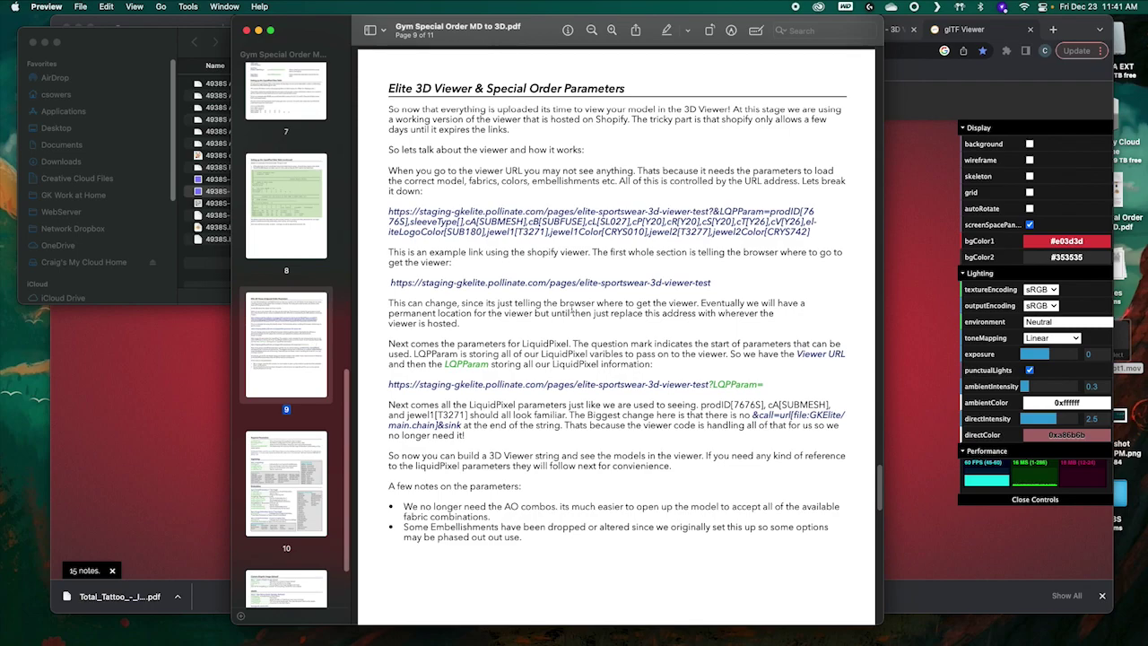
pyautogui.scroll(-5, 573, 319)
pyautogui.scroll(-4, 574, 319)
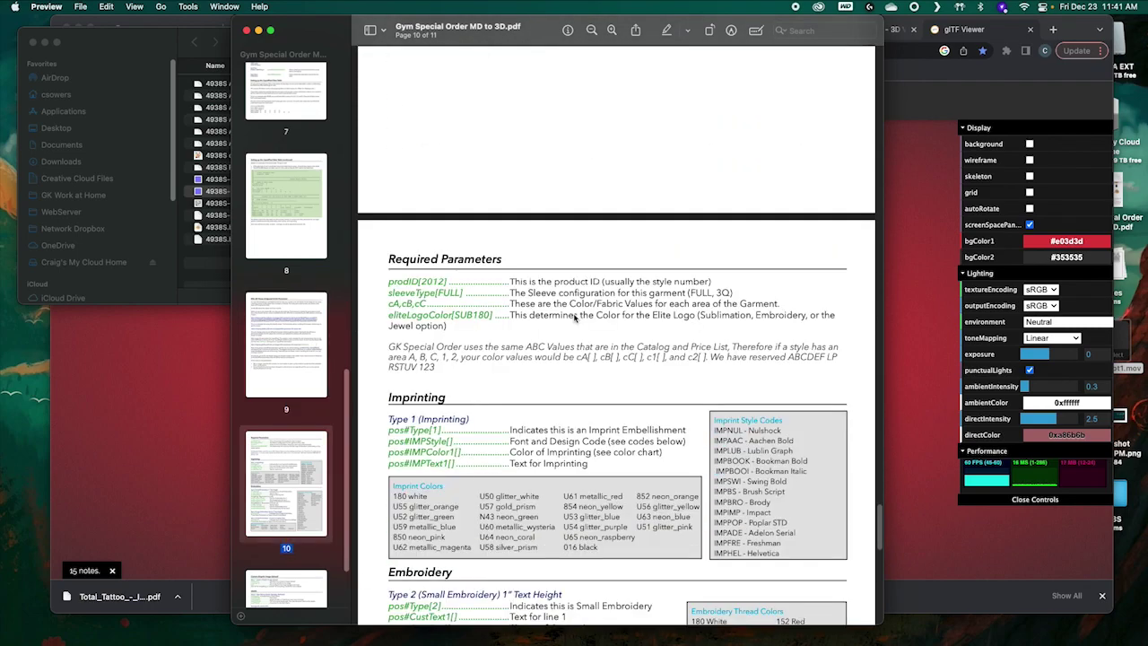
pyautogui.scroll(-2, 576, 312)
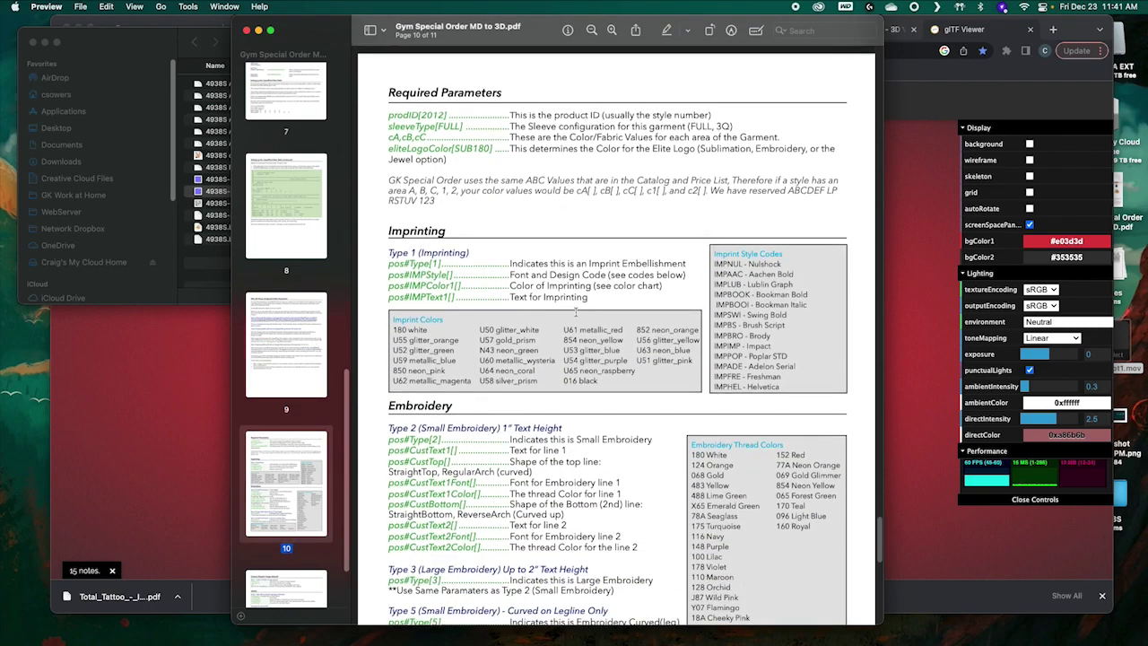
pyautogui.scroll(-7, 582, 307)
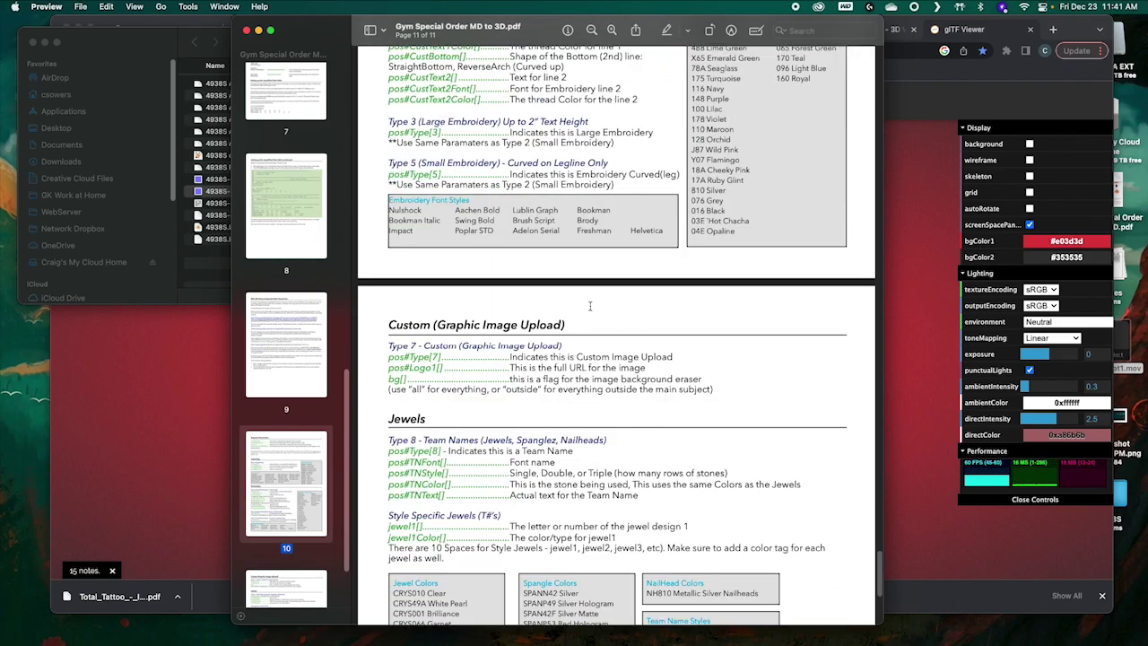
pyautogui.scroll(-4, 590, 306)
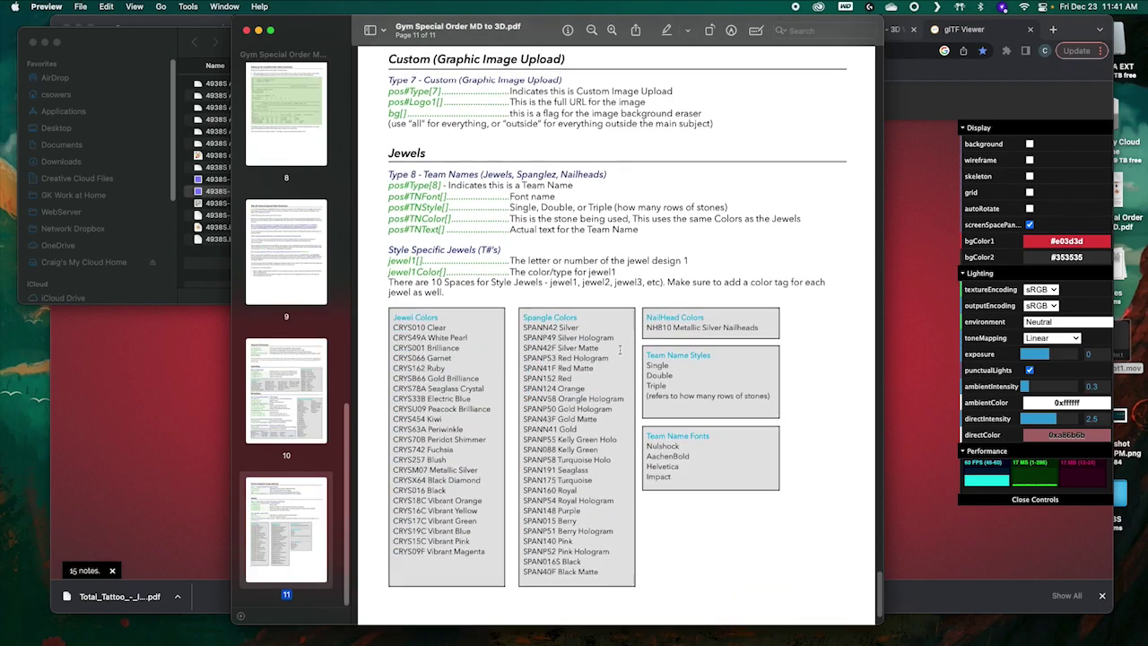
pyautogui.scroll(10, 619, 350)
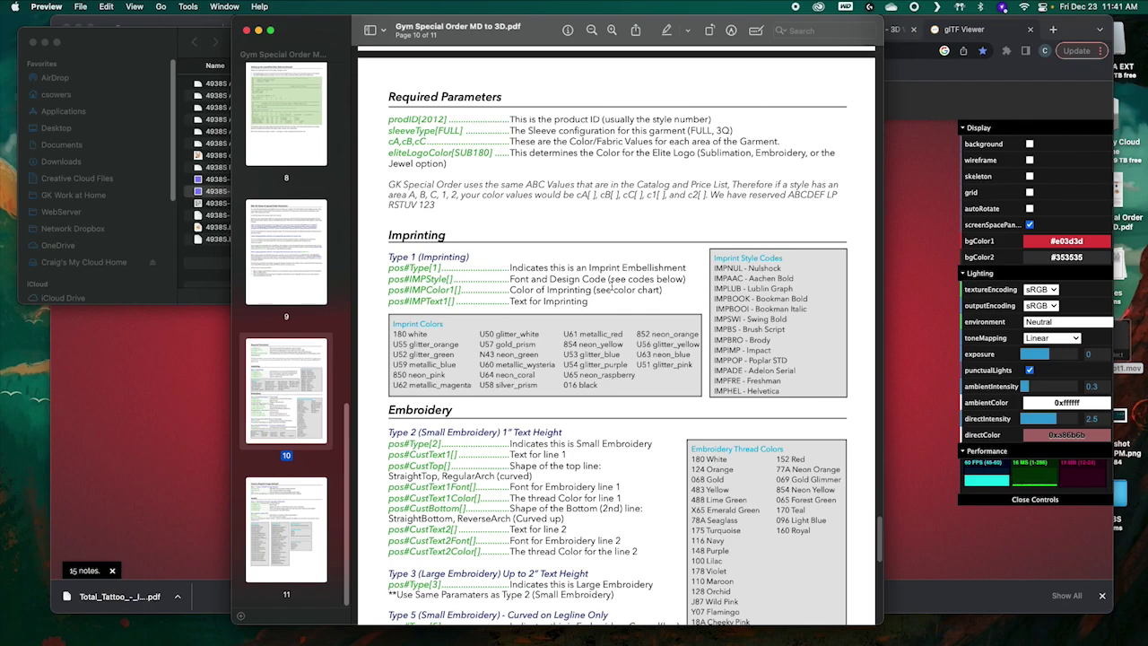
pyautogui.scroll(-10, 615, 195)
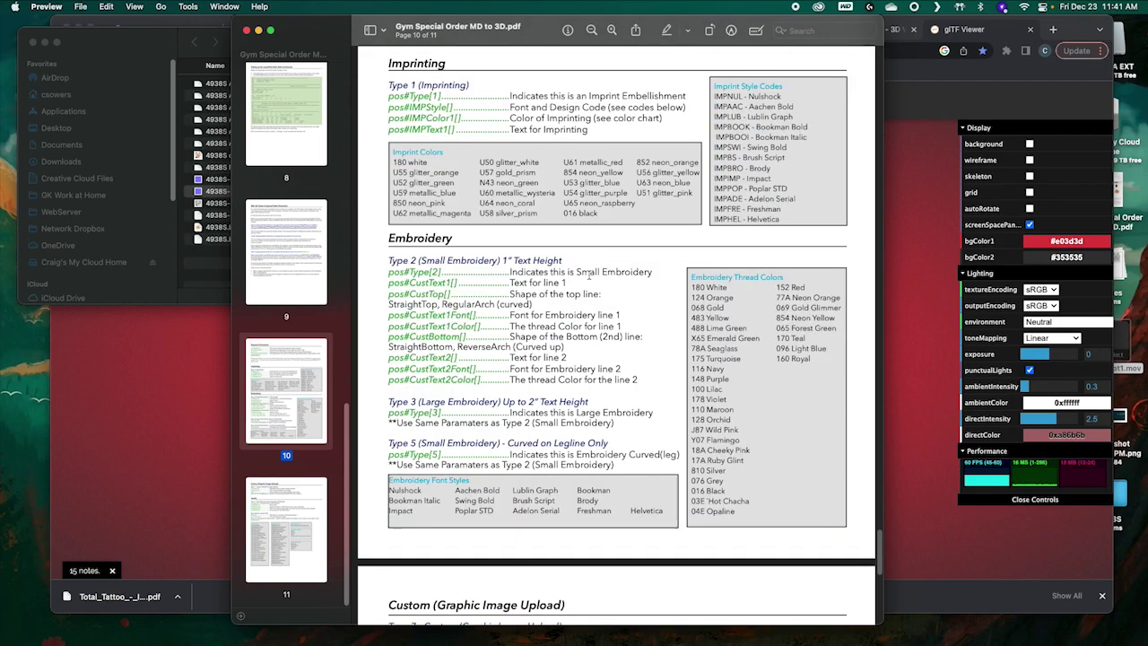
pyautogui.scroll(-4, 598, 269)
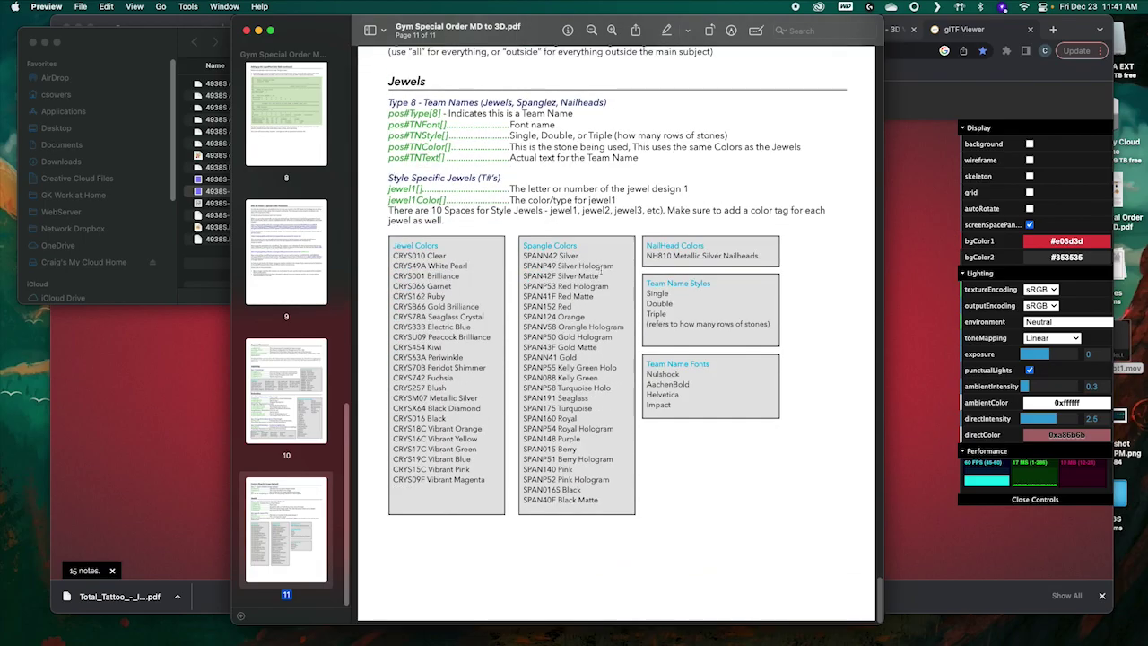
# Step: Return to the first page of the setup guide and close the PDF
pyautogui.scroll(12, 611, 266)
pyautogui.scroll(20, 612, 265)
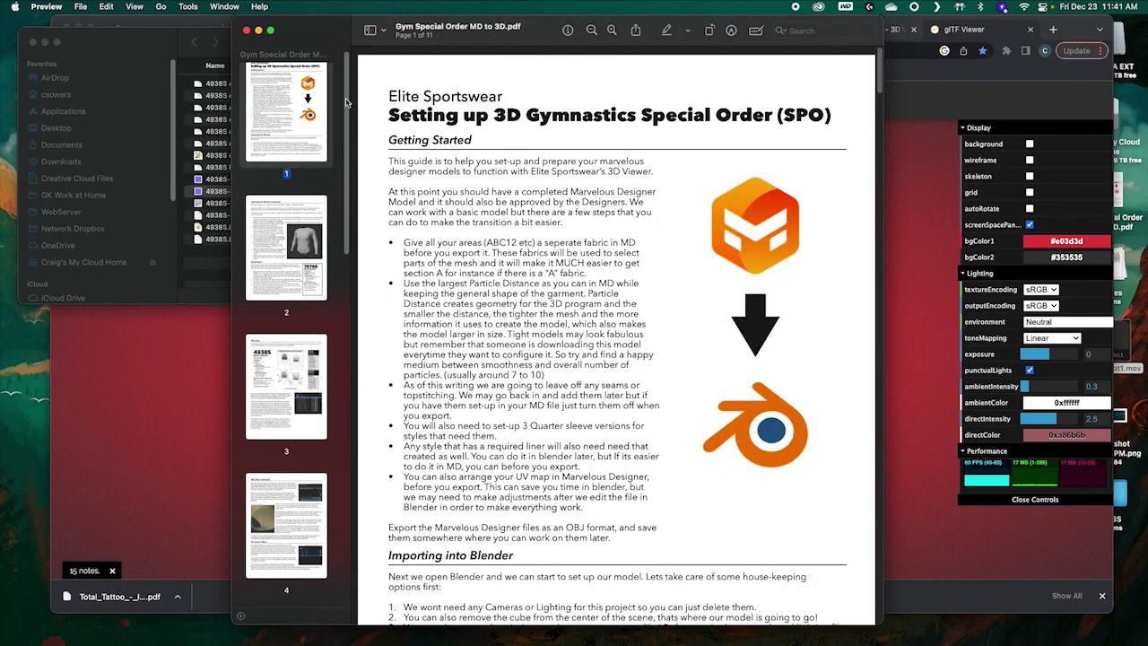
pyautogui.click(248, 31)
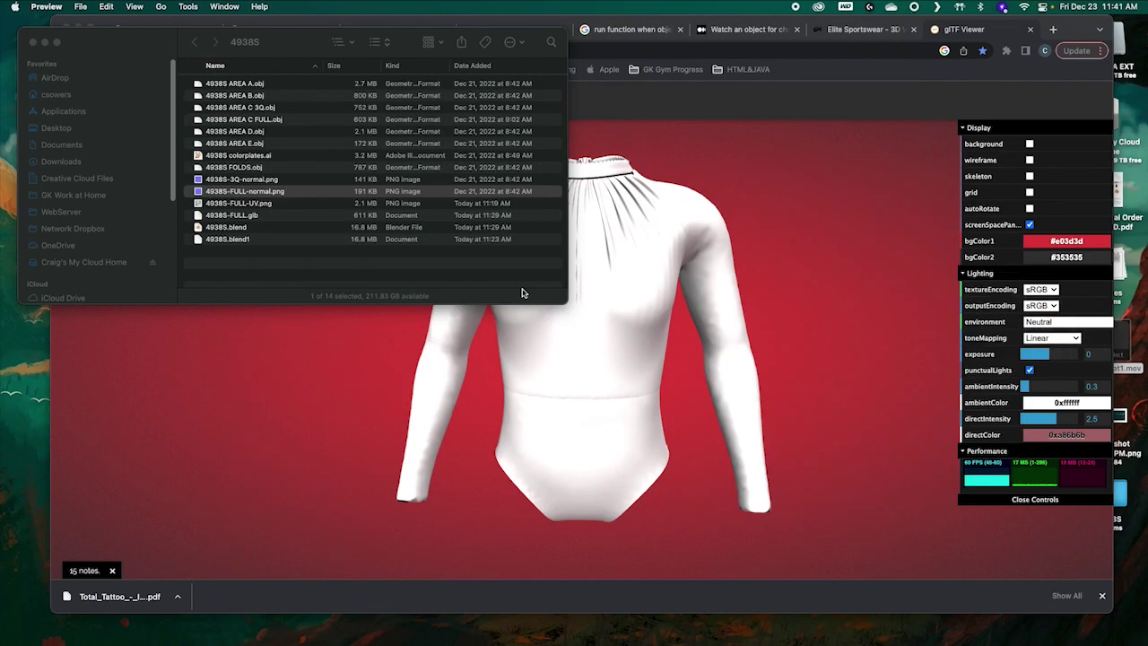